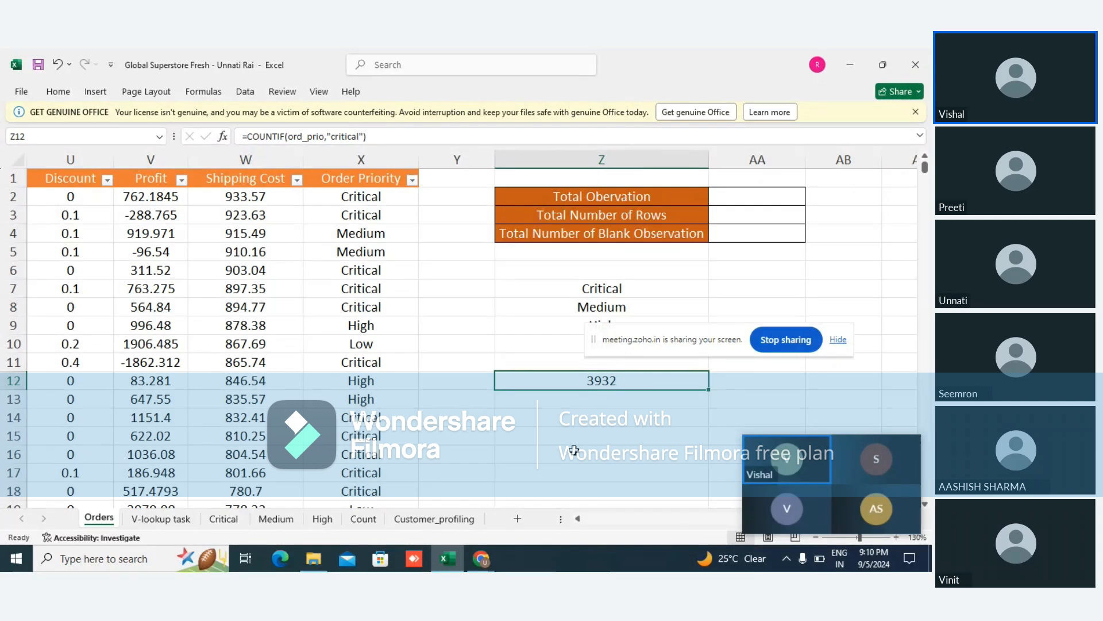
Try a COUNTIF formula in cell Z13, using the Order Priority data from X2 down (ord_prio) as its range.
mouse_move(814, 470)
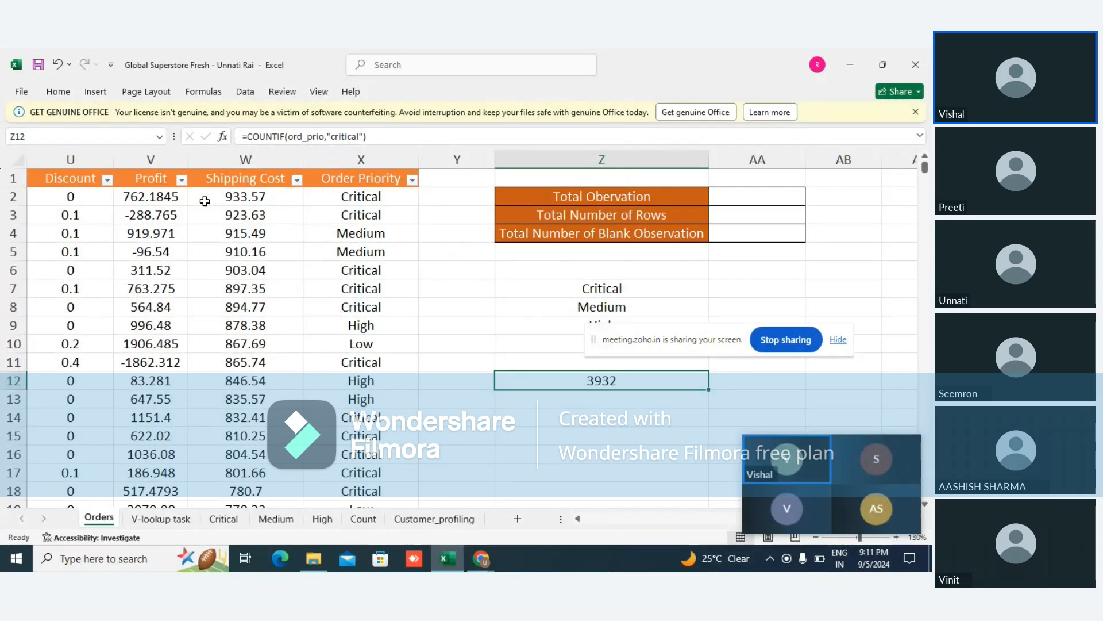
double_click(514, 401)
type("=")
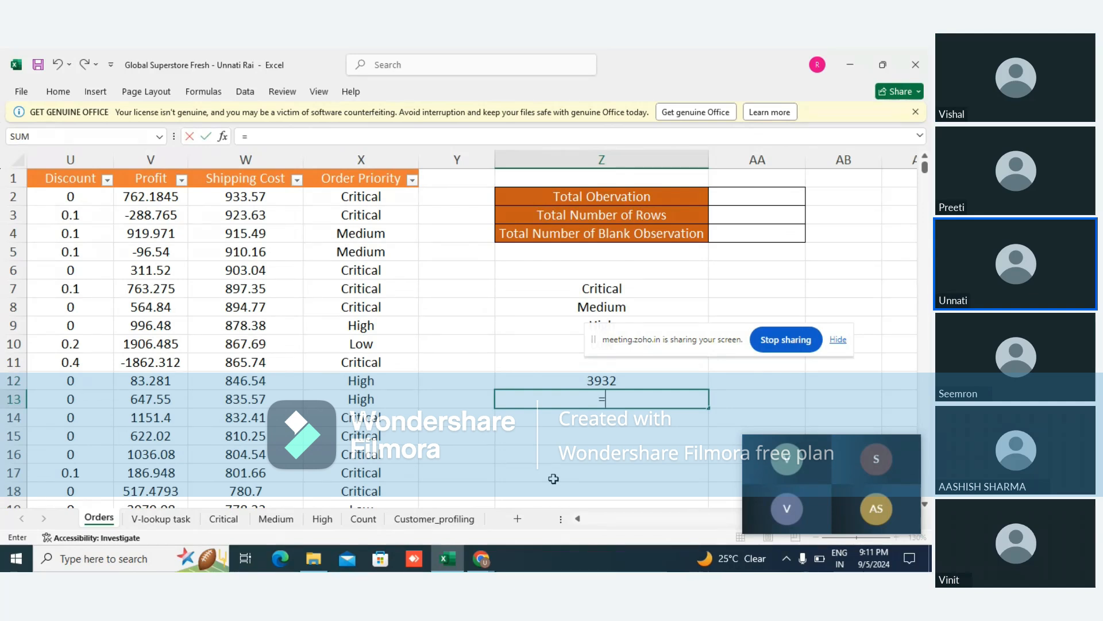
type("coun")
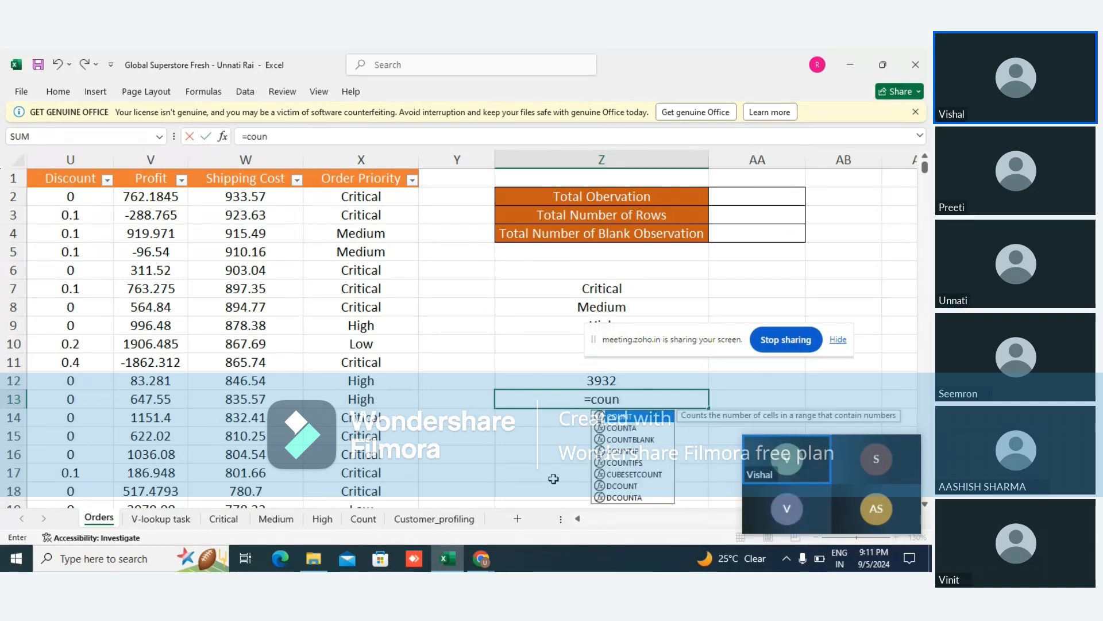
type("tif")
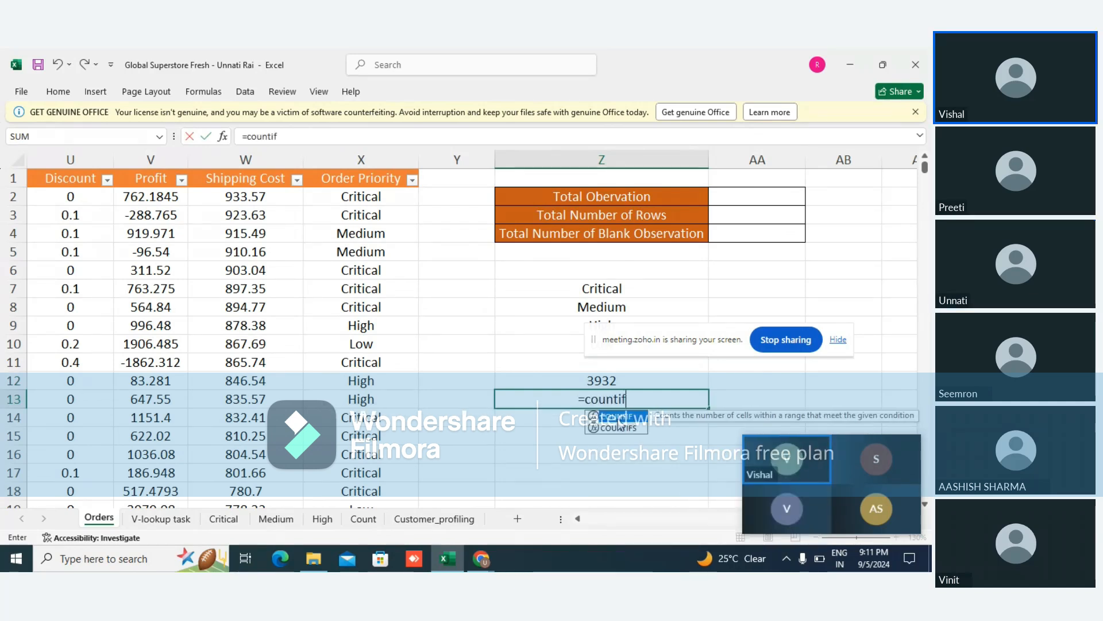
key("Tab")
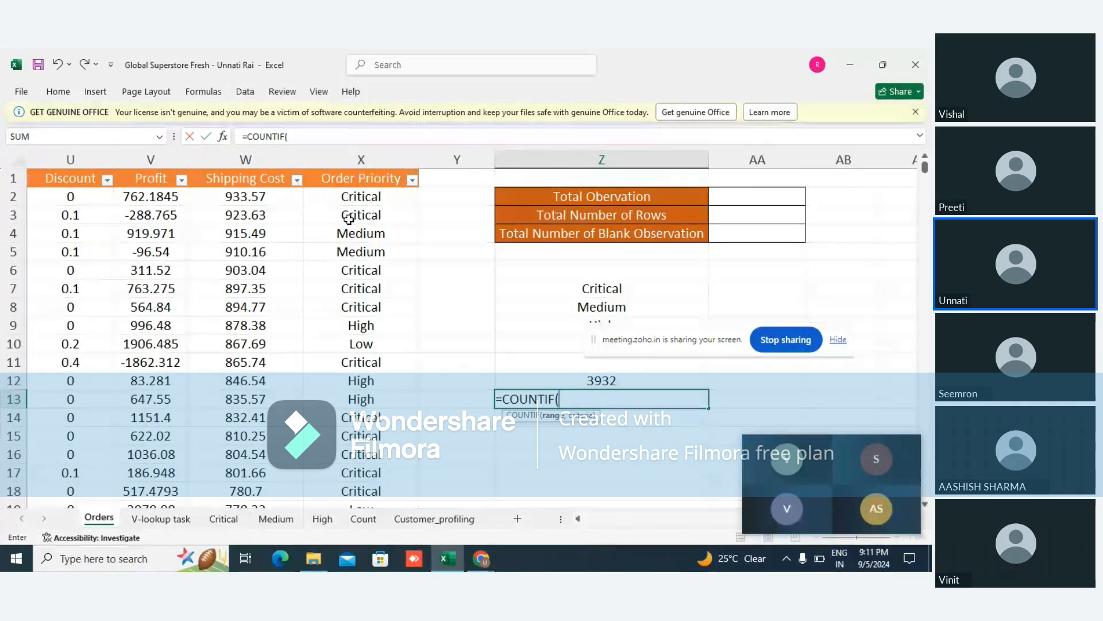
left_click(348, 201)
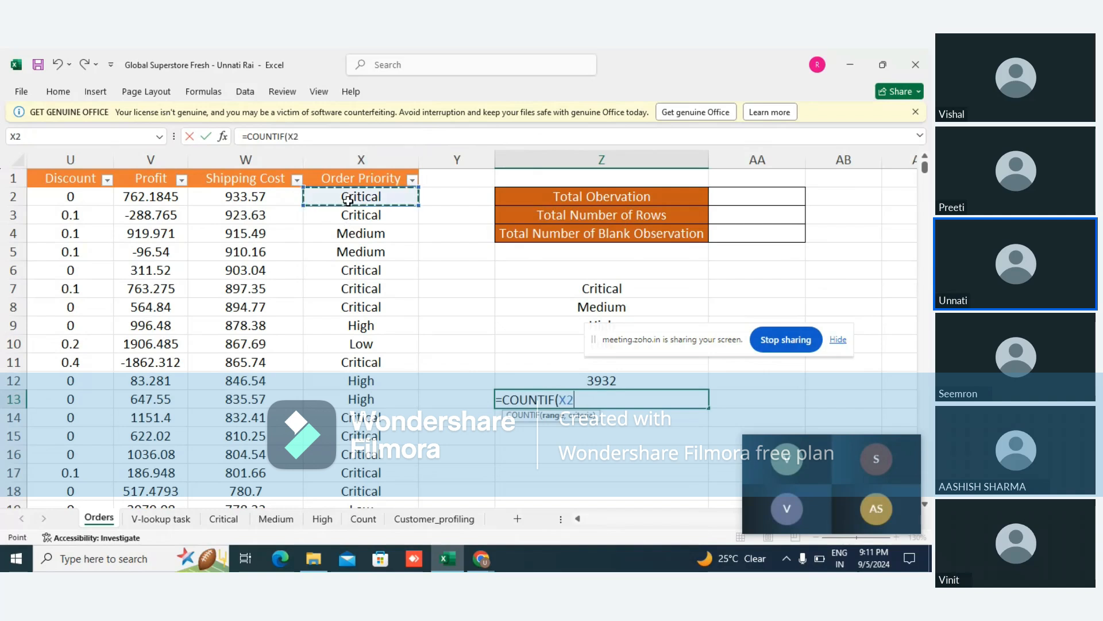
key("ctrl+shift+Down")
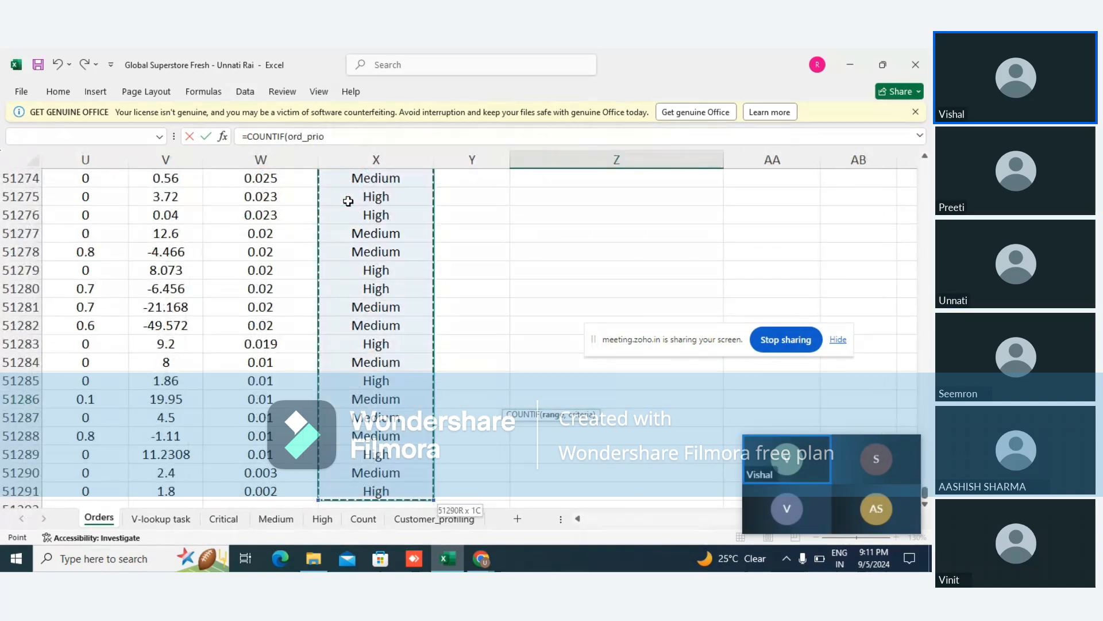
left_click_drag(925, 493, 914, 149)
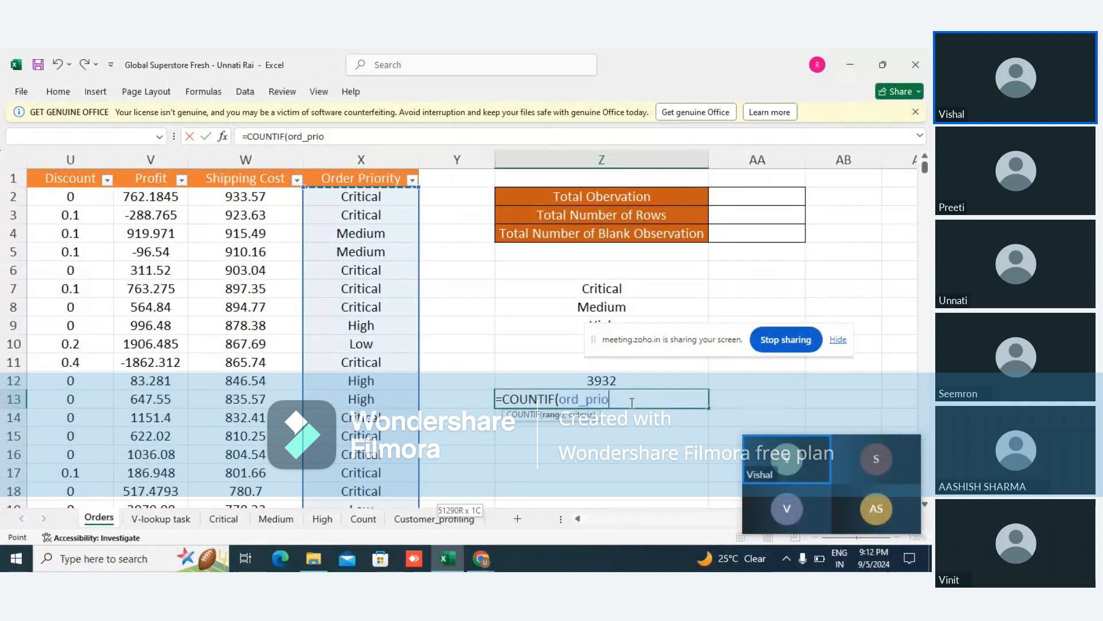
Try "critical" in quotation marks as the COUNTIF criterion in Z13, followed by a comma for a further argument.
type(",")
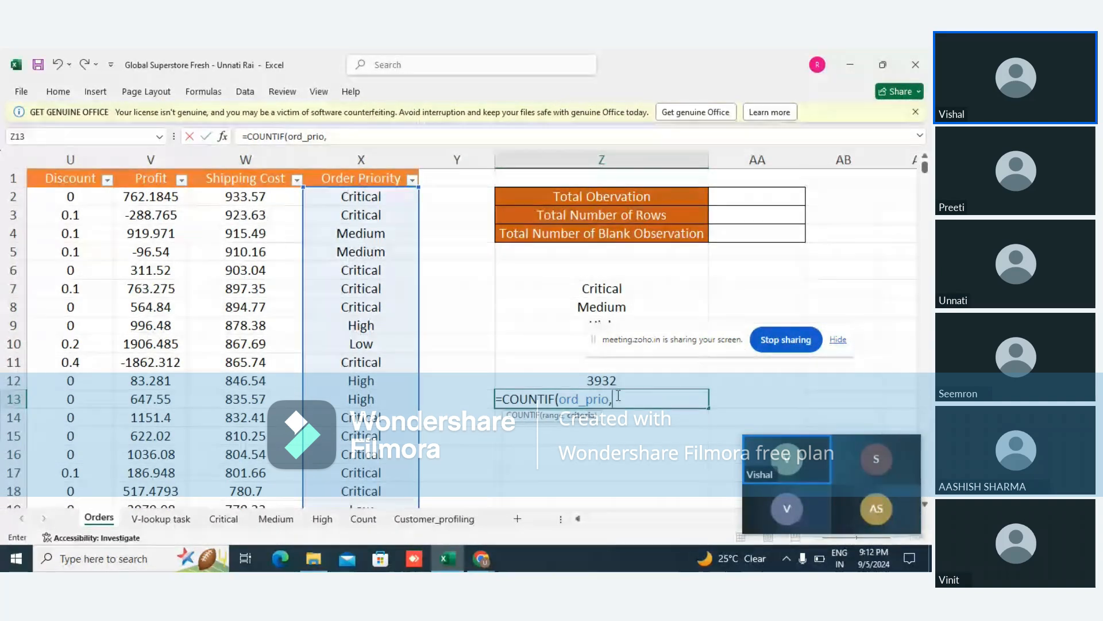
type("criti")
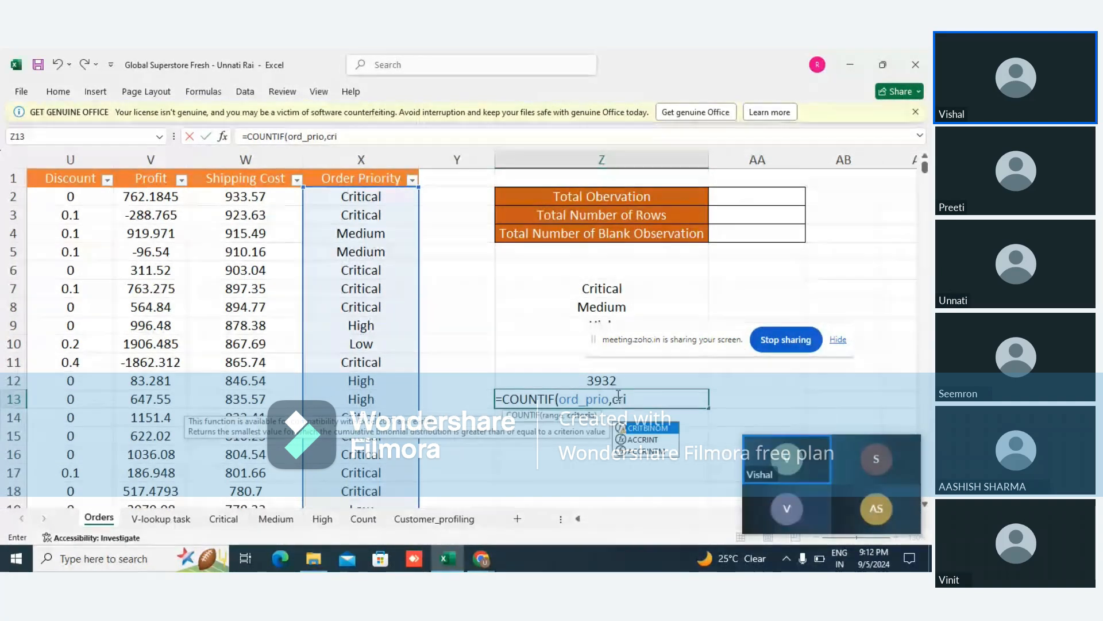
left_click(615, 401)
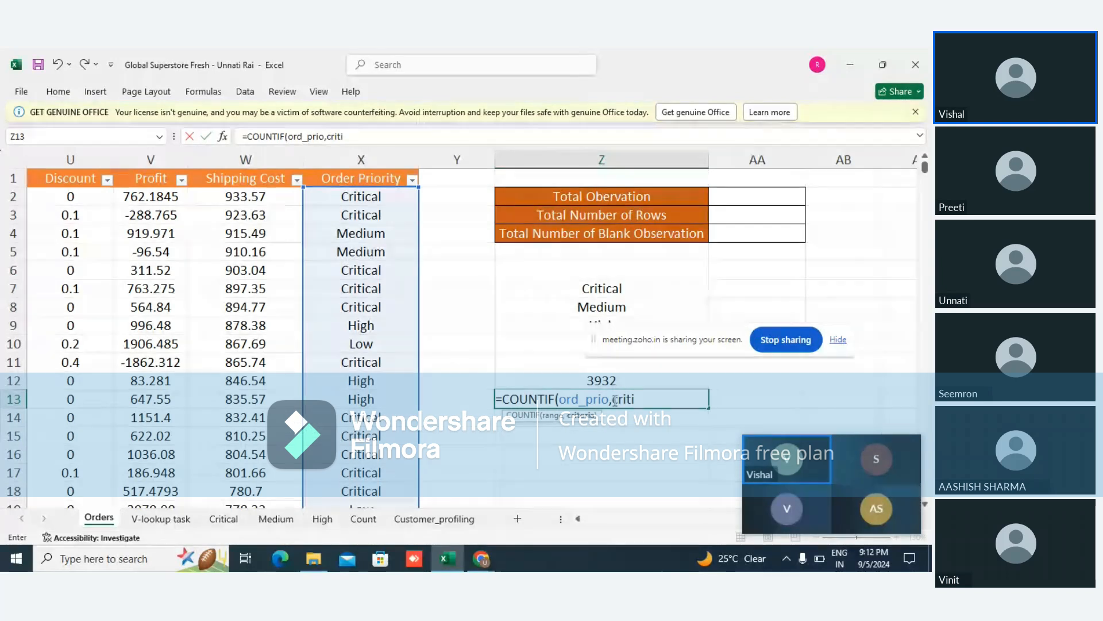
type("\"")
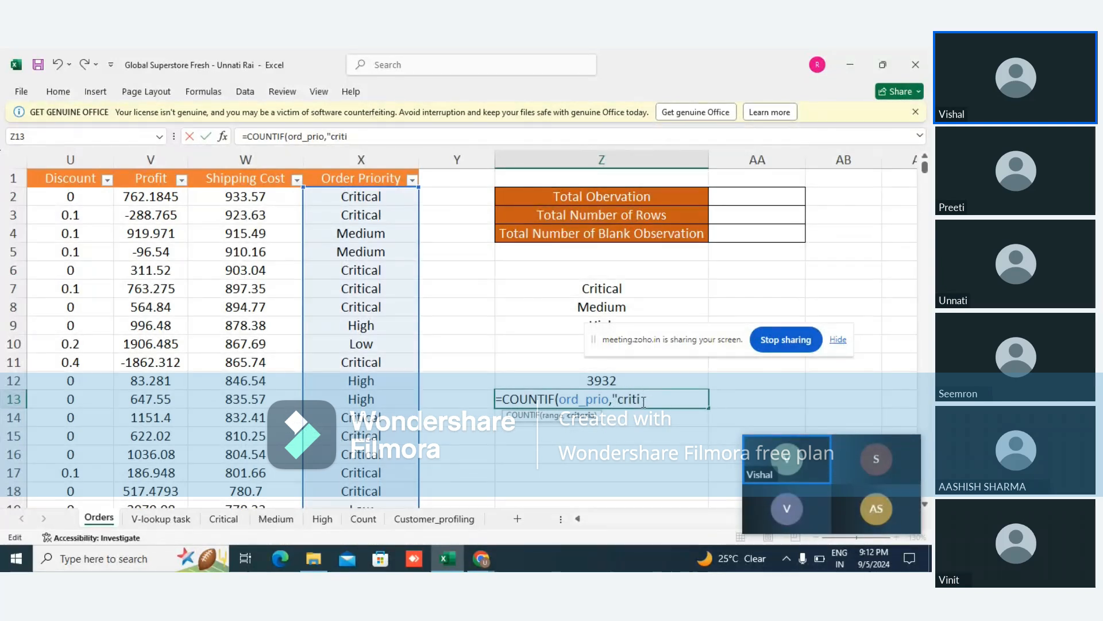
type("critical")
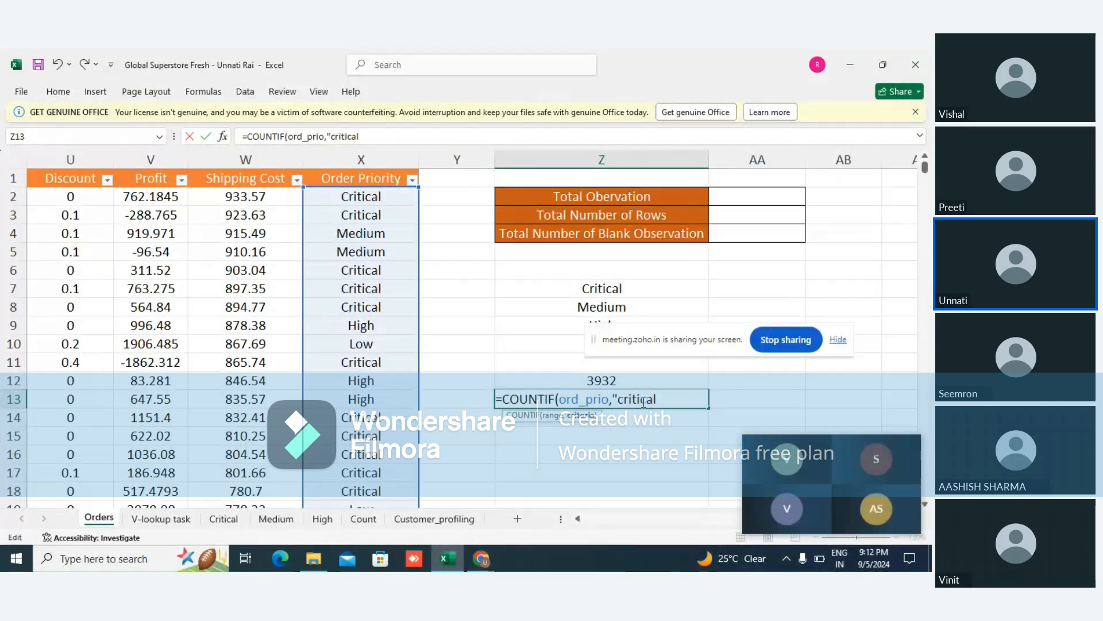
type("\",")
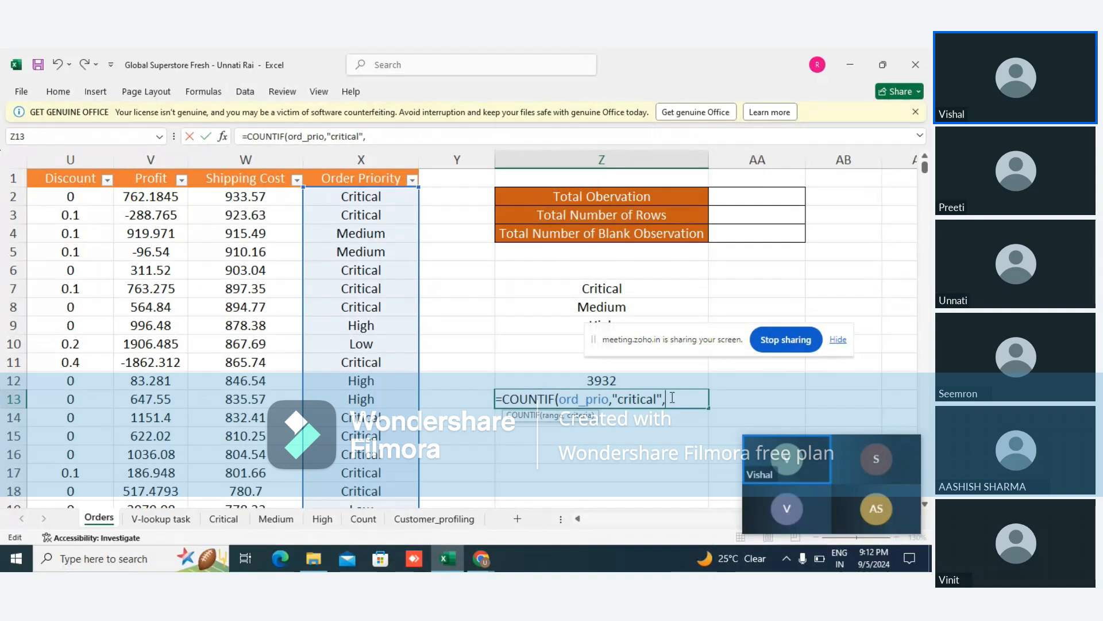
type("p")
key("BackSpace")
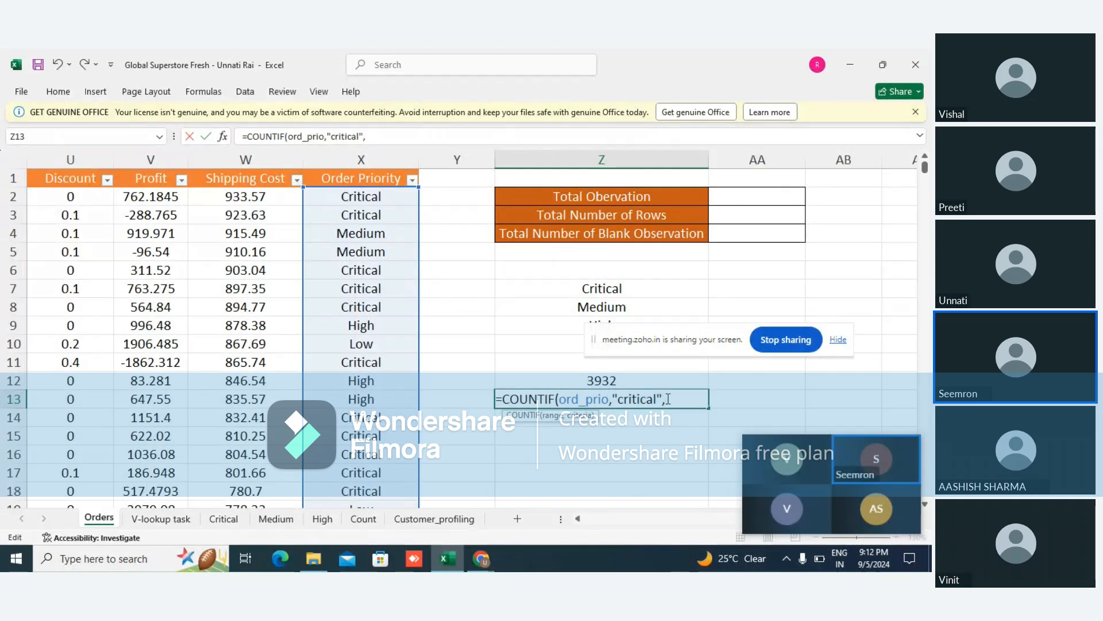
Replace the unfinished formula in Z13 with the start of a SUMIFS function.
left_click_drag(665, 402, 500, 402)
type("=")
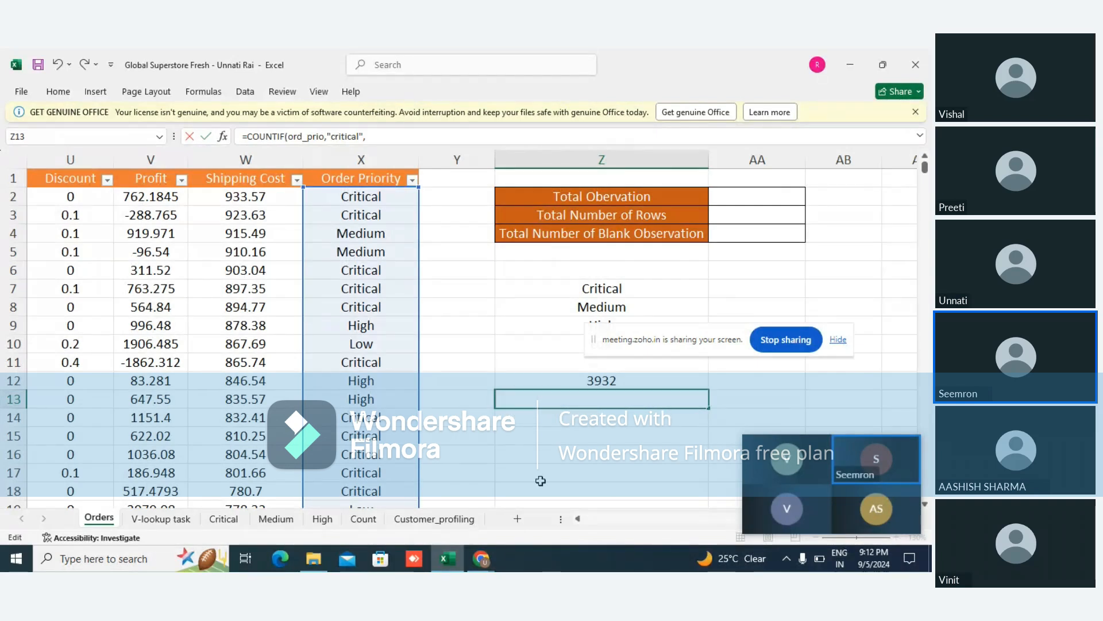
type("S")
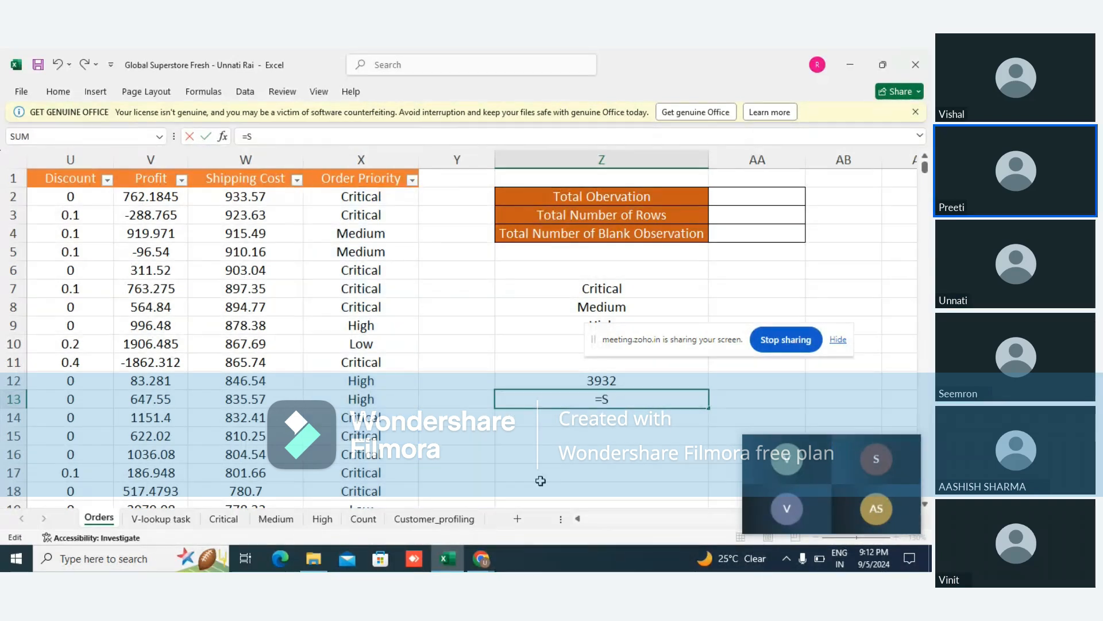
type("umif")
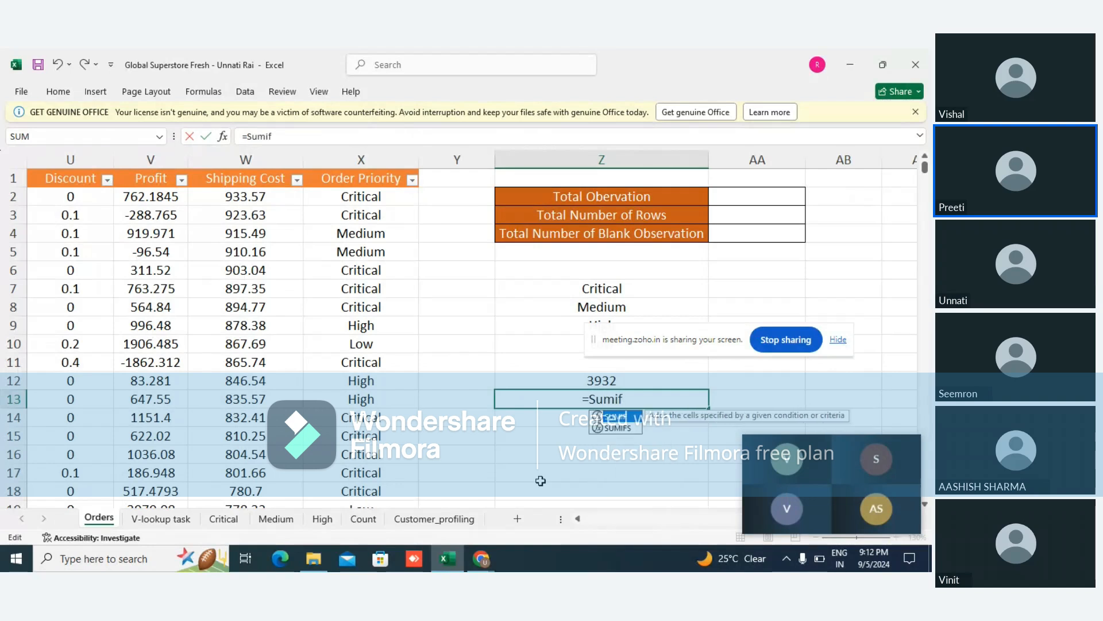
double_click(615, 428)
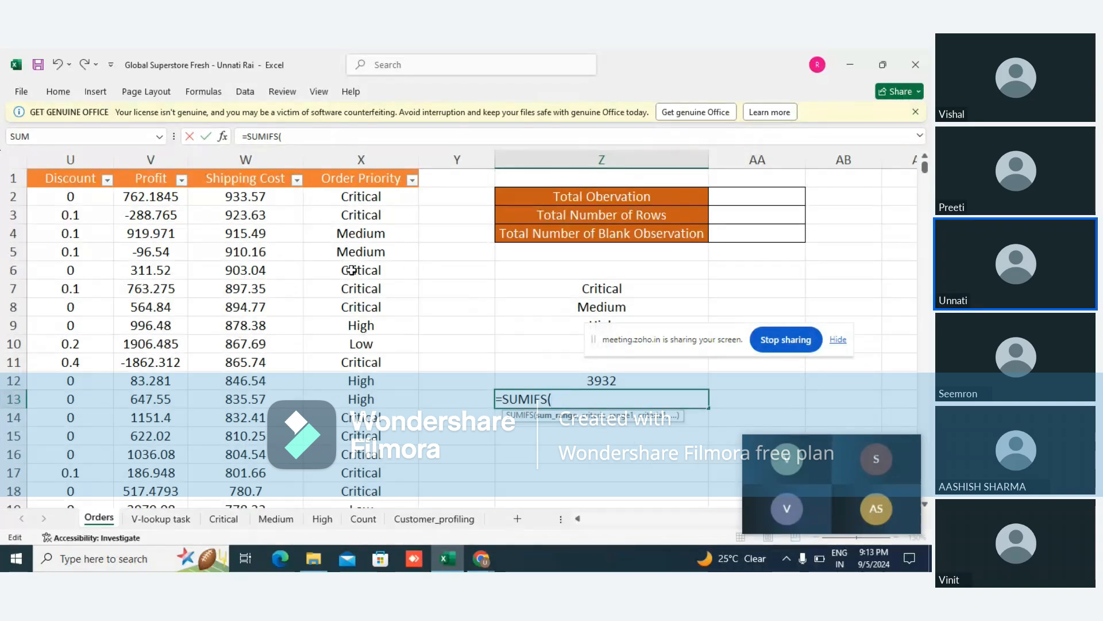
left_click_drag(361, 307, 360, 343)
left_click(333, 199)
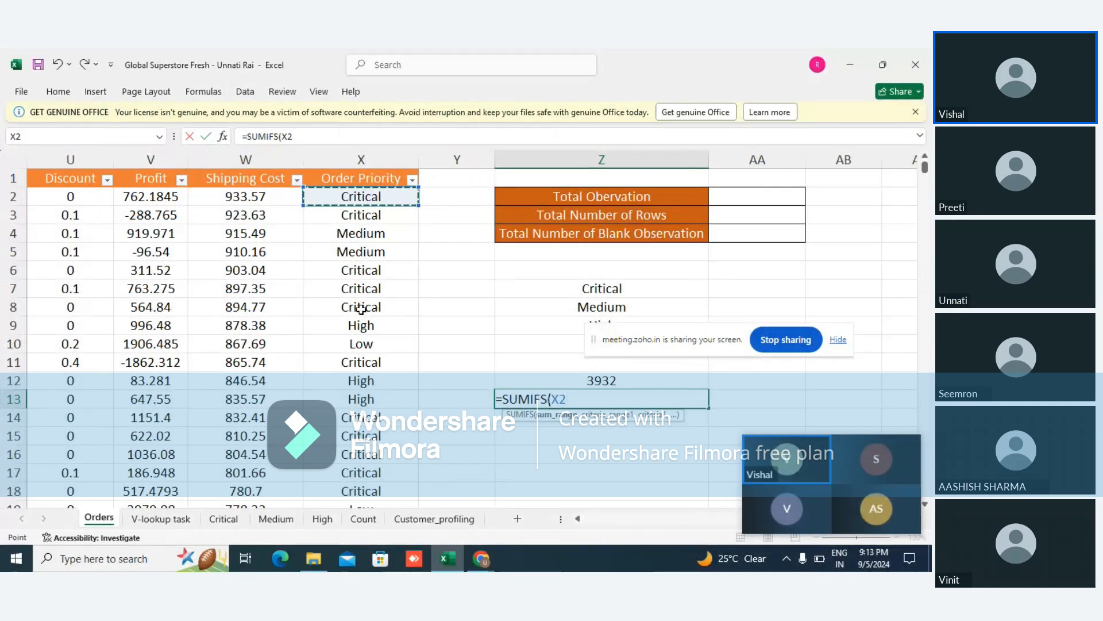
left_click(573, 398)
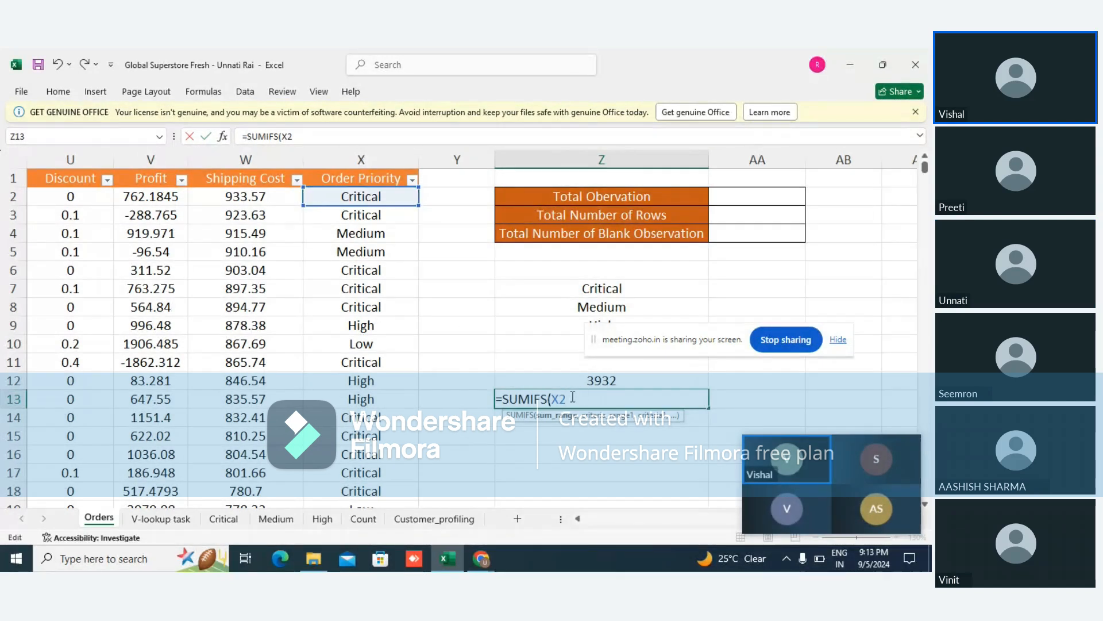
key("BackSpace")
key("BackSpace")
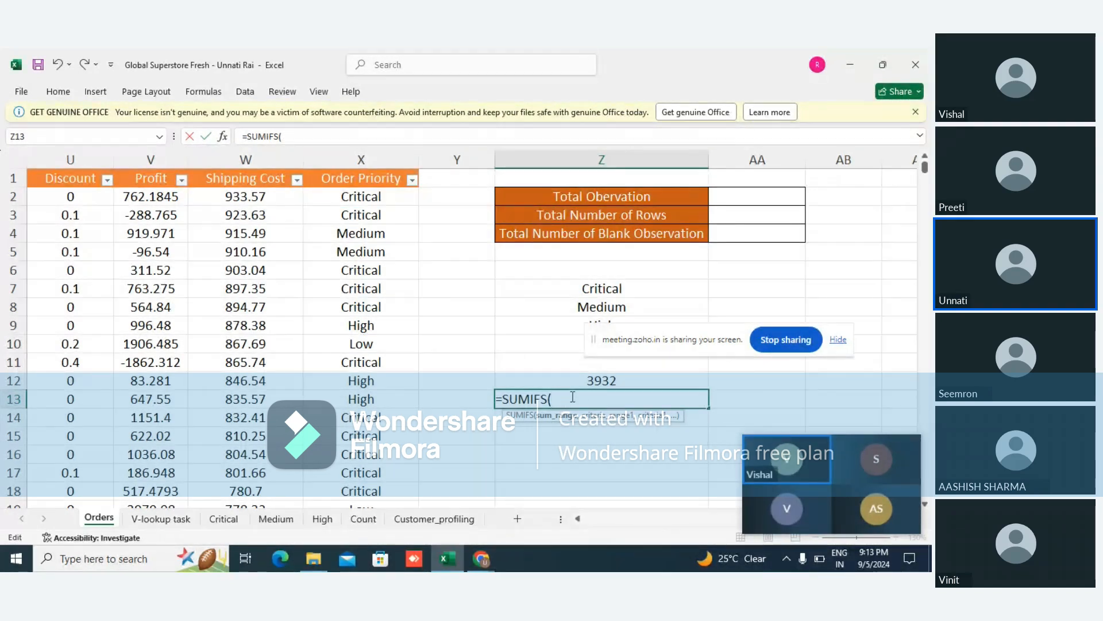
Enter the Order Priority data from X2 down (ord_prio) as the first SUMIFS argument and "critical" as the second.
left_click(327, 195)
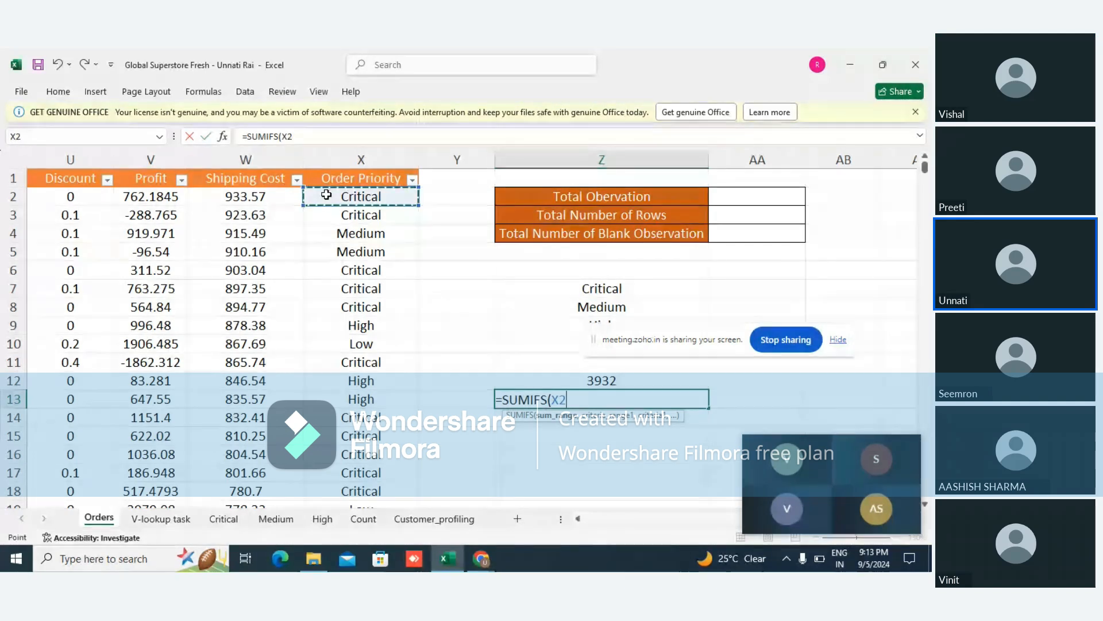
key("ctrl+shift+Down")
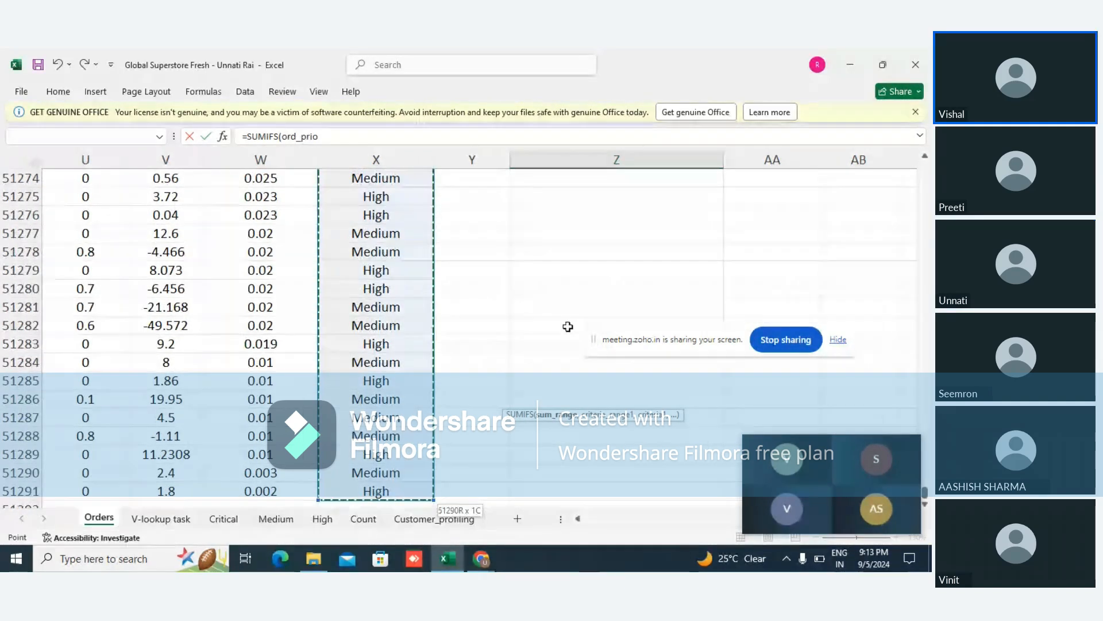
scroll(602, 332, "up", 12)
left_click_drag(924, 492, 925, 167)
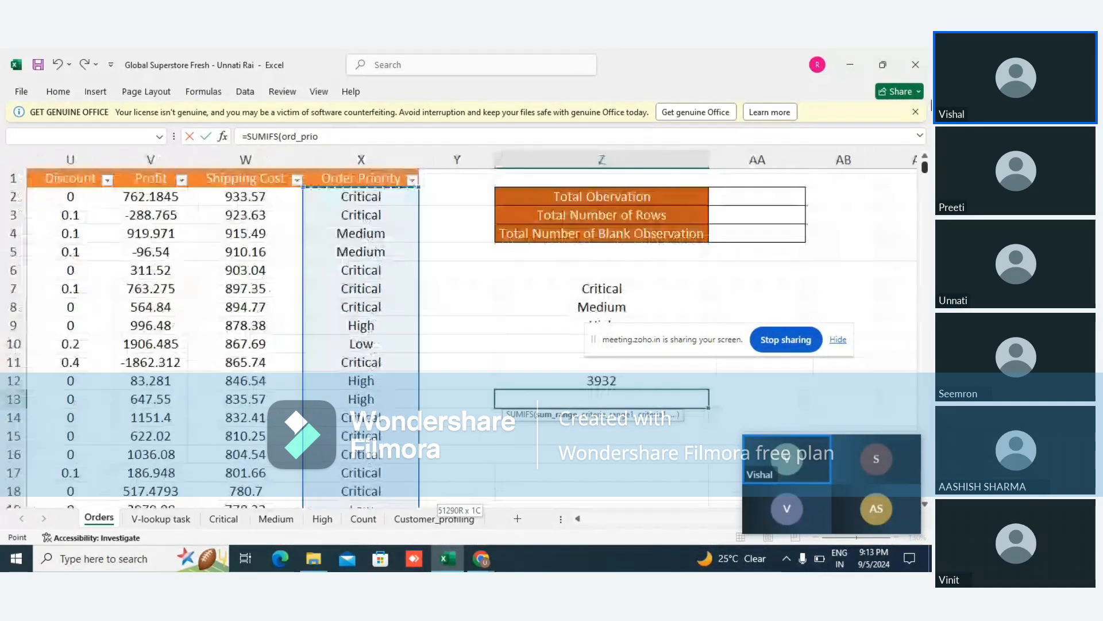
type(",")
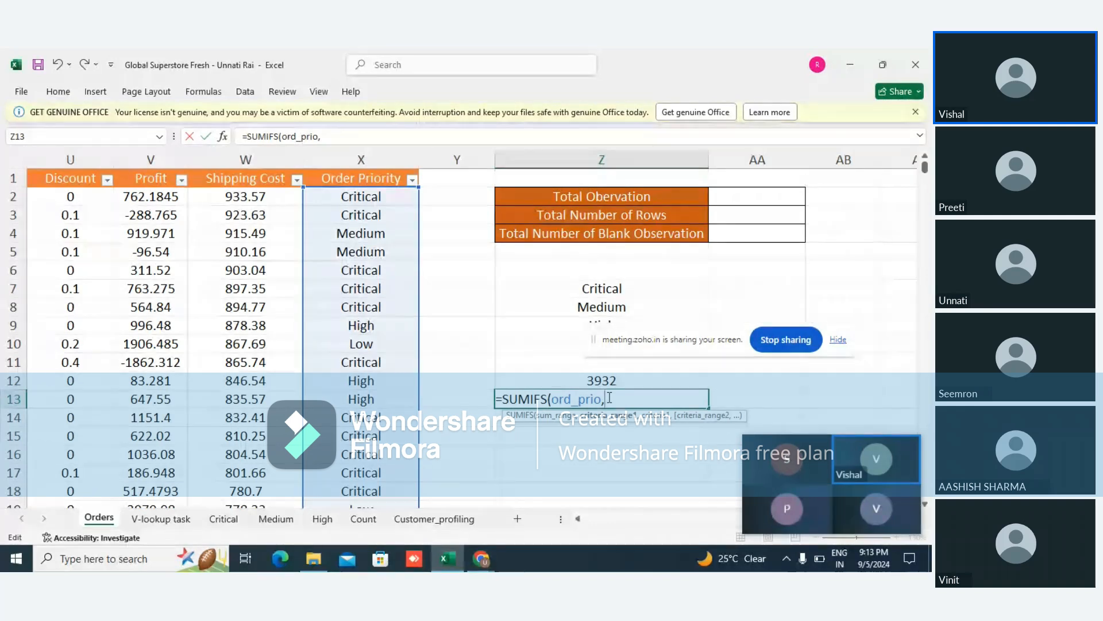
type("\"")
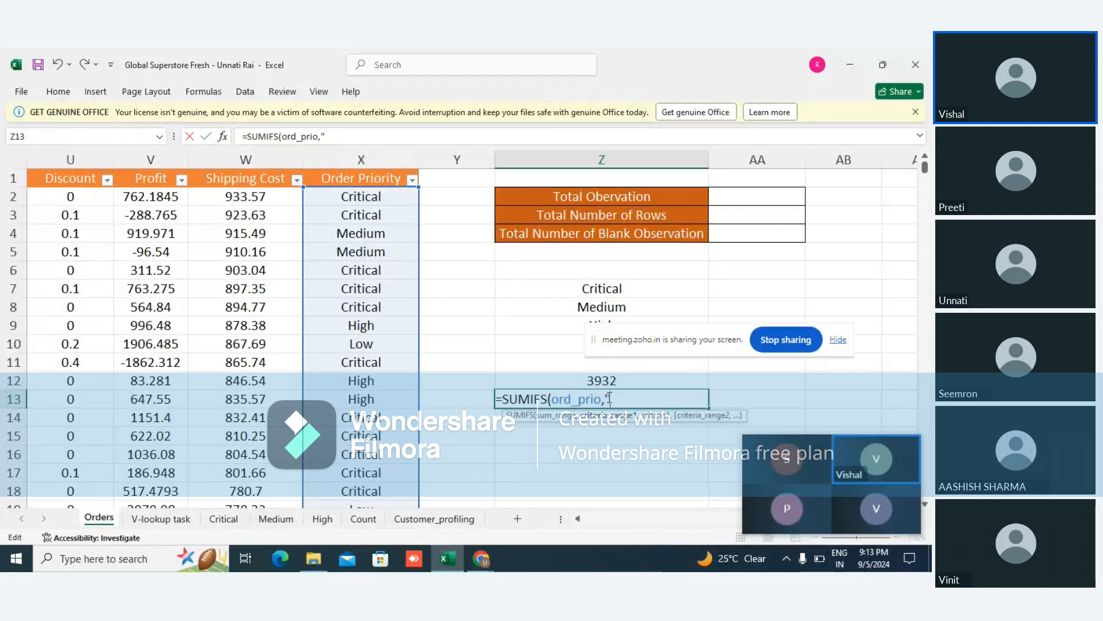
type("critical\"")
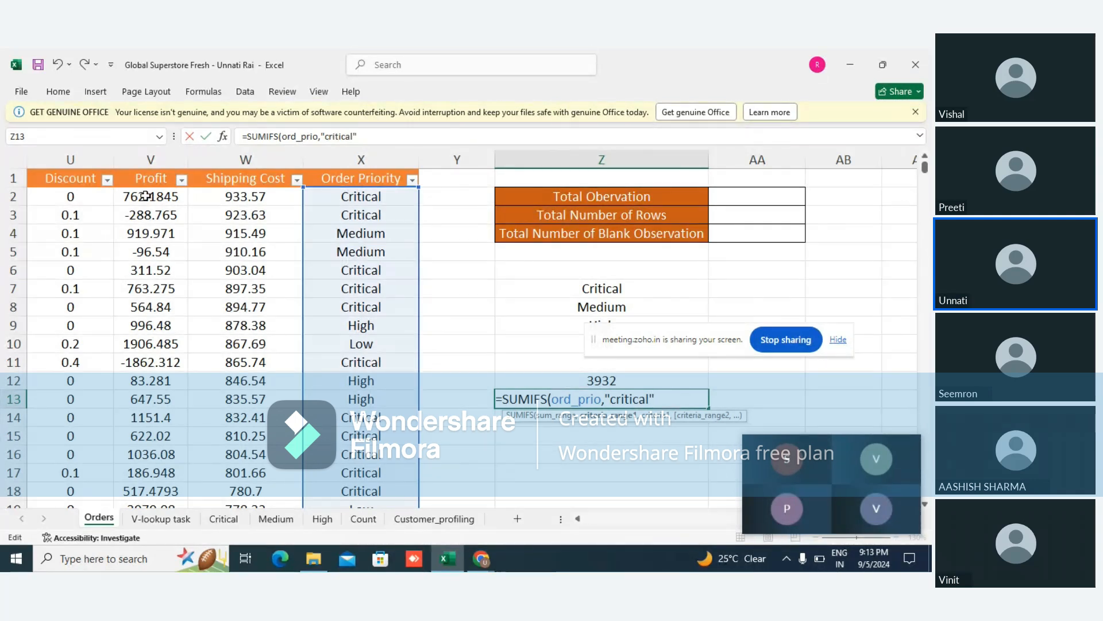
type(",")
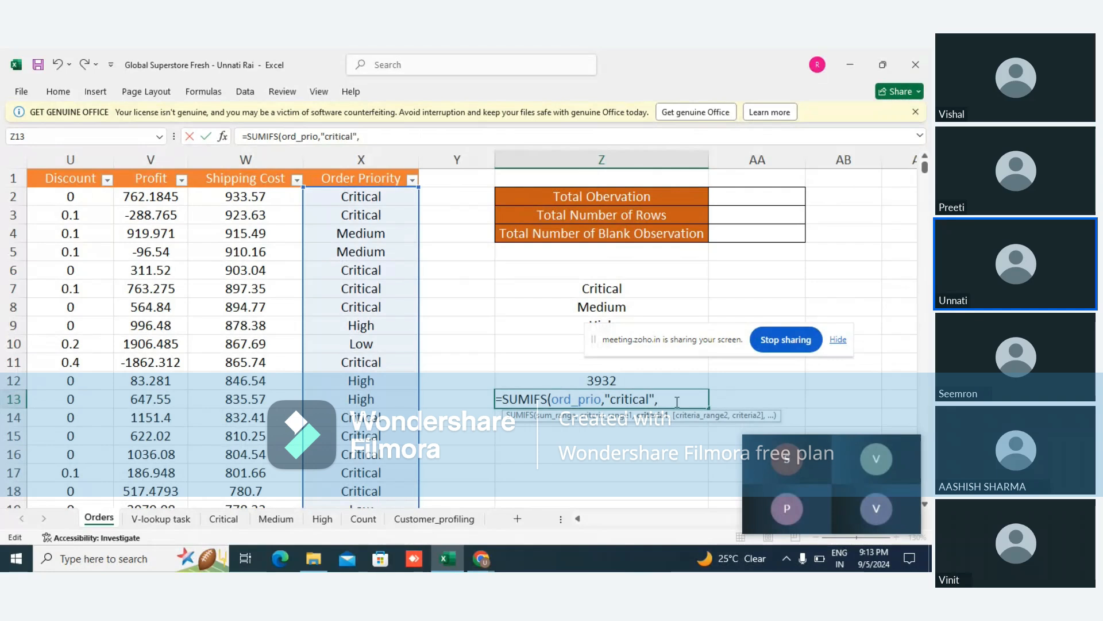
Try the plain word profit as the third SUMIFS argument, then clear it from the formula.
type("profit")
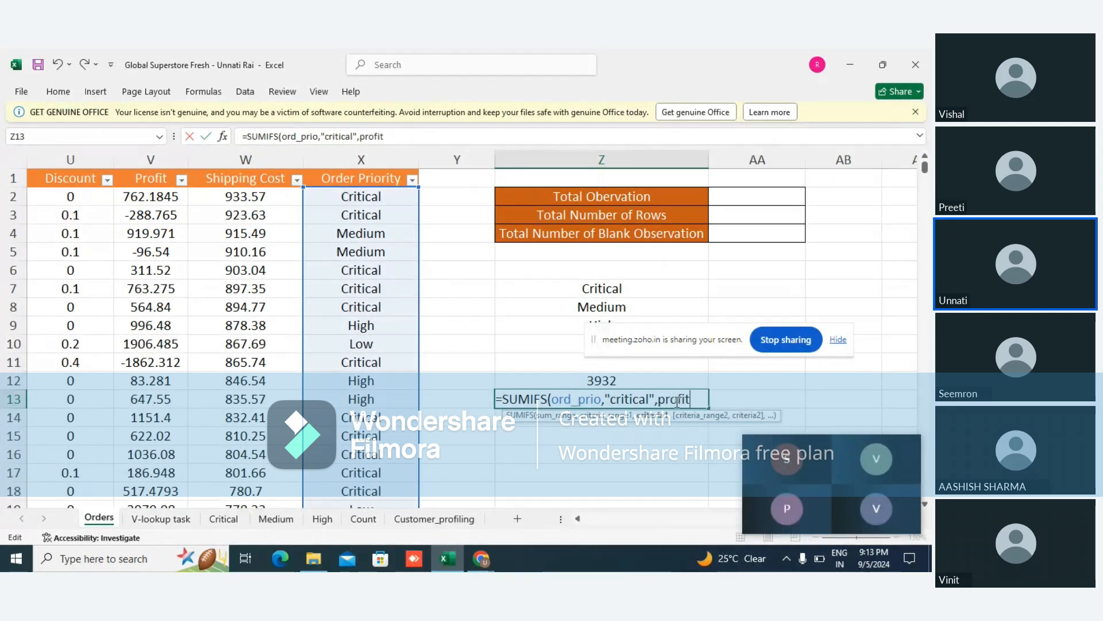
double_click(672, 400)
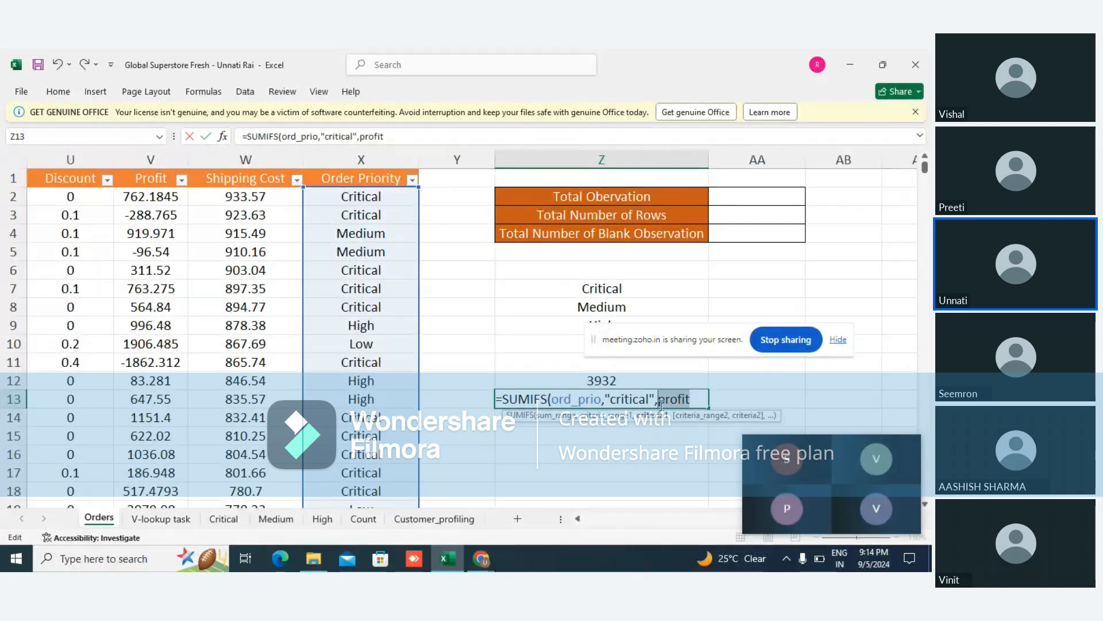
key("BackSpace")
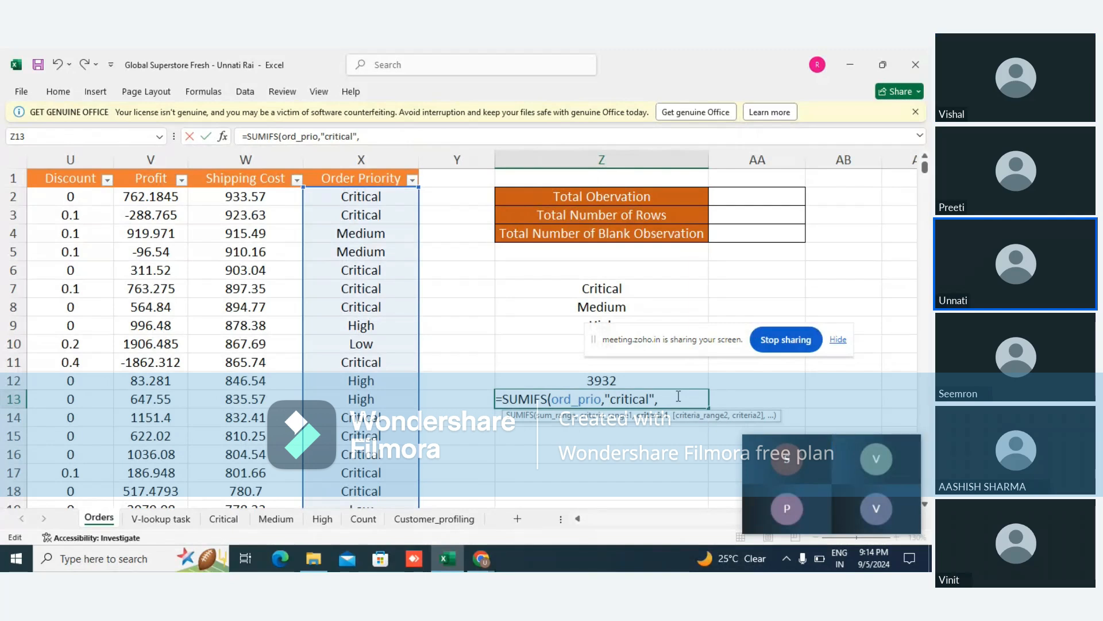
type("pr")
type("f")
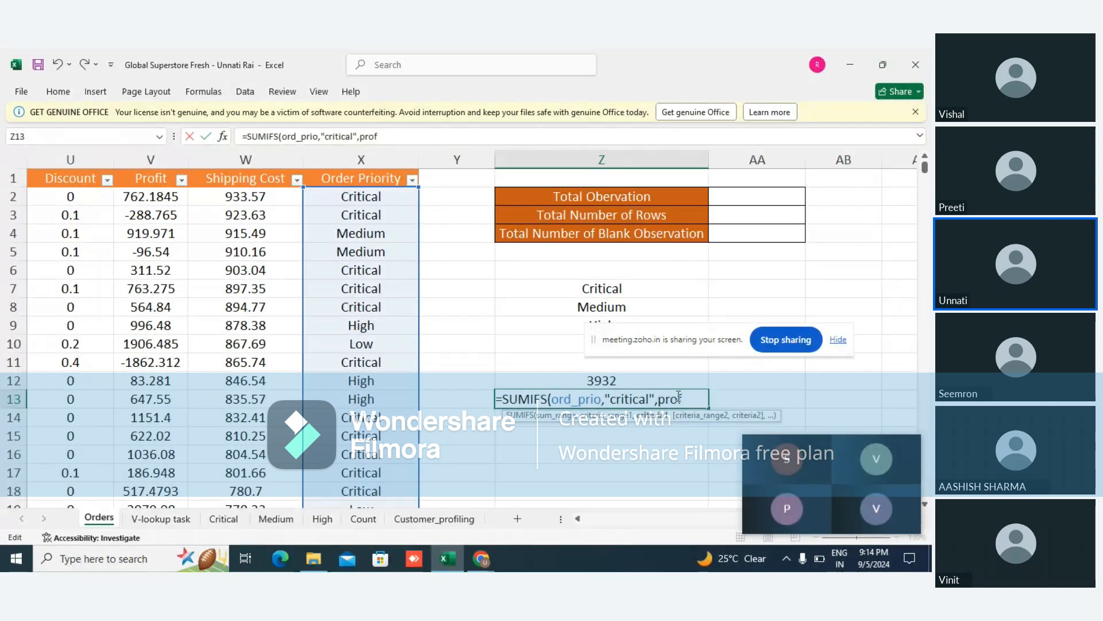
key("BackSpace")
key("BackSpace")
key("BackSpace")
key("BackSpace")
Try the Profit data V2:V51291 as the third SUMIFS argument in Z13, then close and enter the formula.
left_click(137, 204)
key("ctrl+shift+Down")
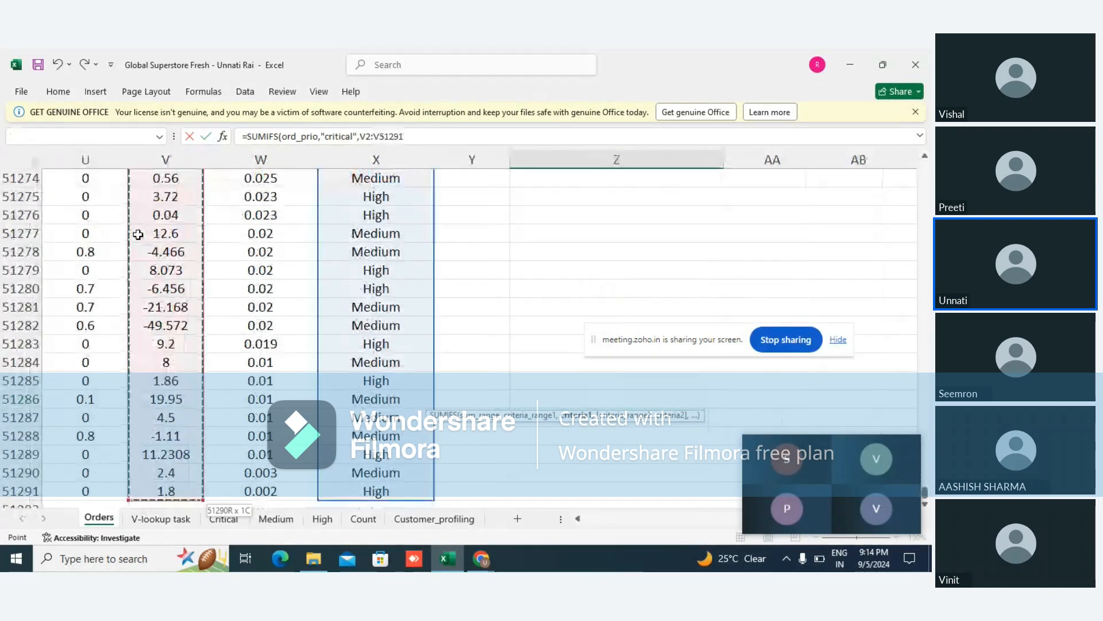
scroll(616, 309, "up", 7)
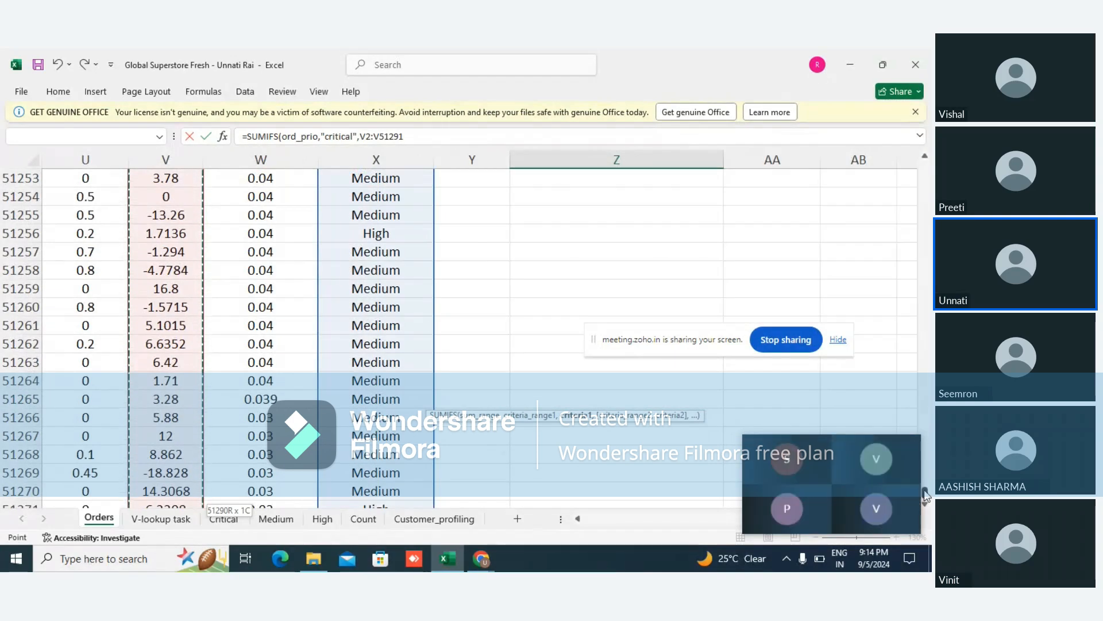
left_click_drag(925, 496, 925, 167)
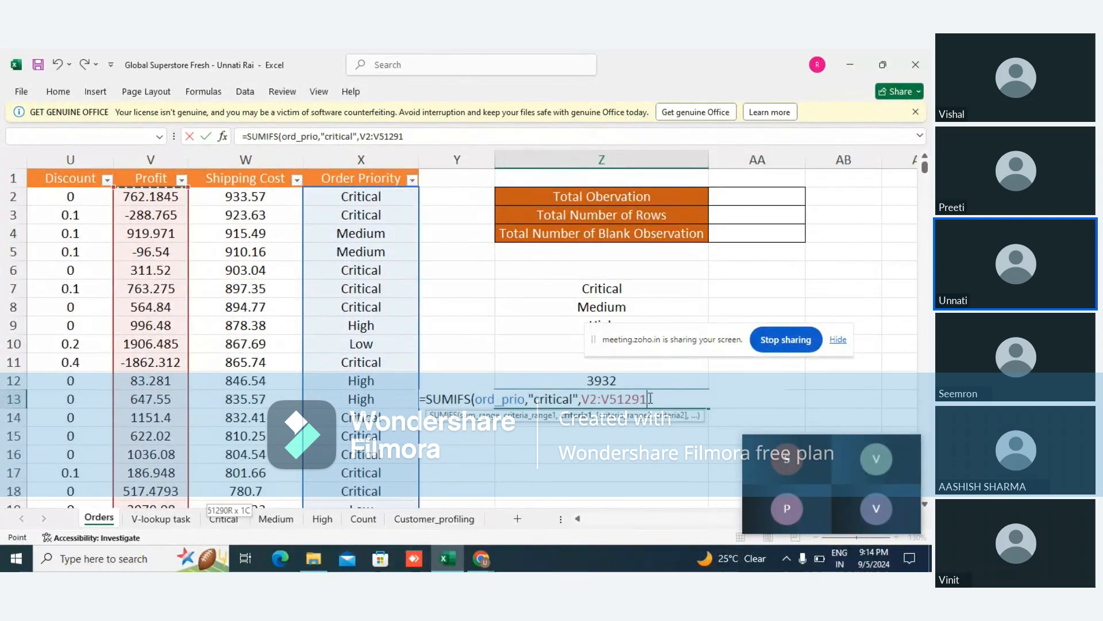
type(",")
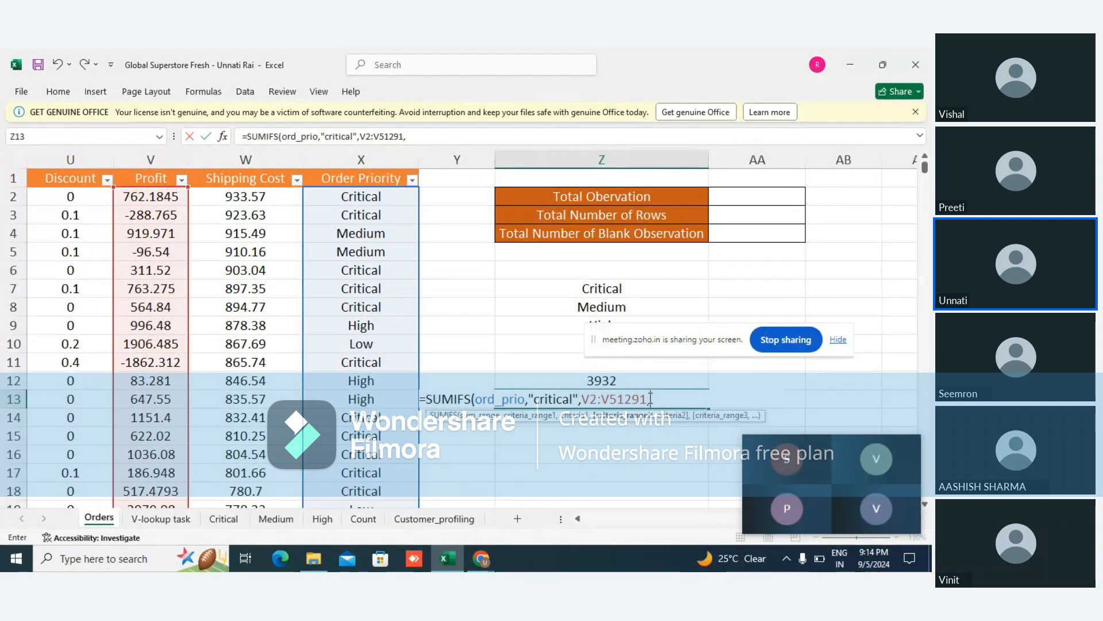
left_click(668, 401)
key("BackSpace")
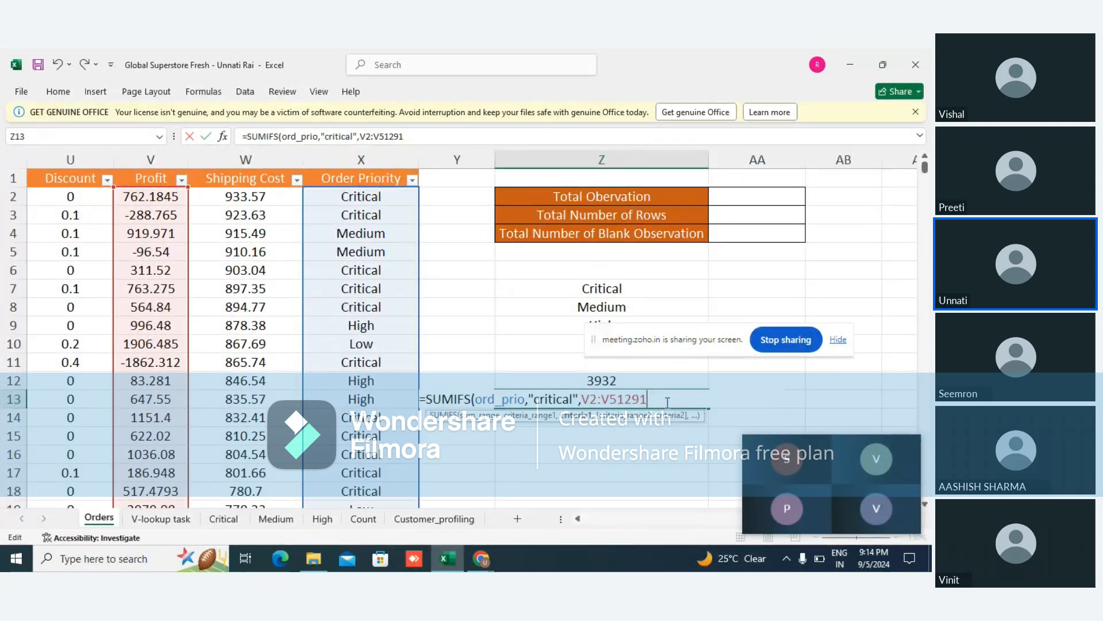
type(")")
key("Return")
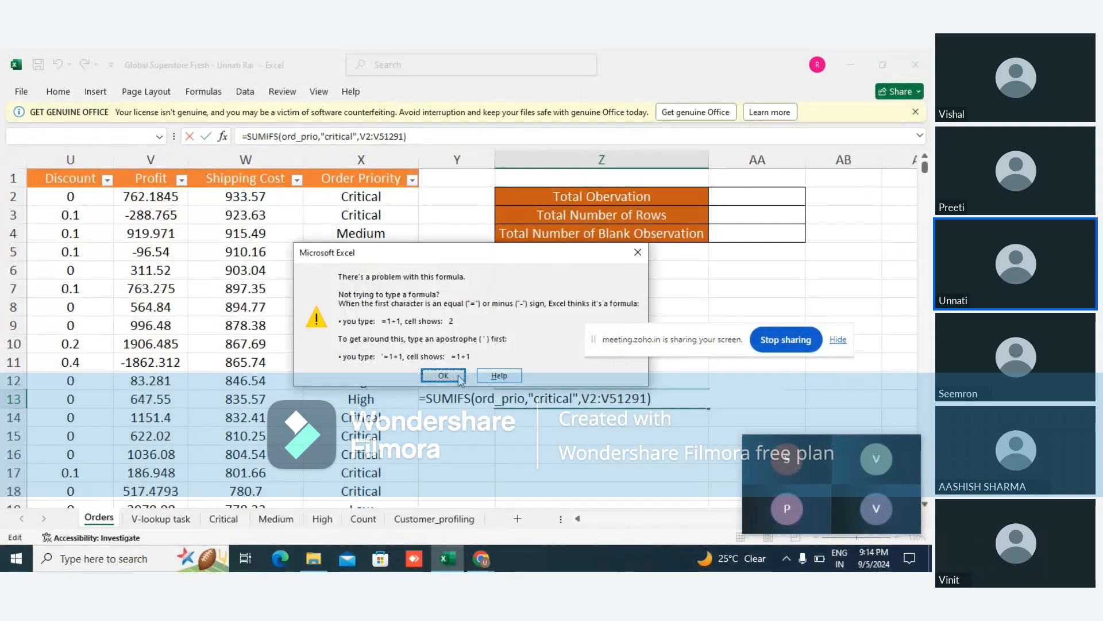
left_click(454, 377)
Try the plain word profit as a fourth SUMIFS argument after the Profit range, then clear the word.
left_click(662, 398)
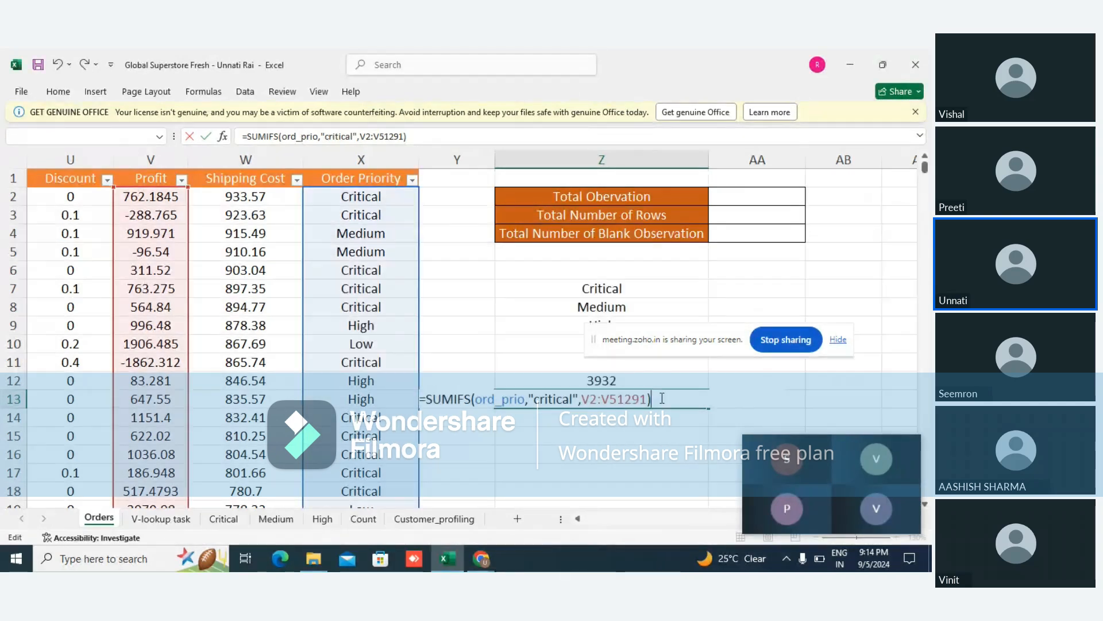
left_click(644, 401)
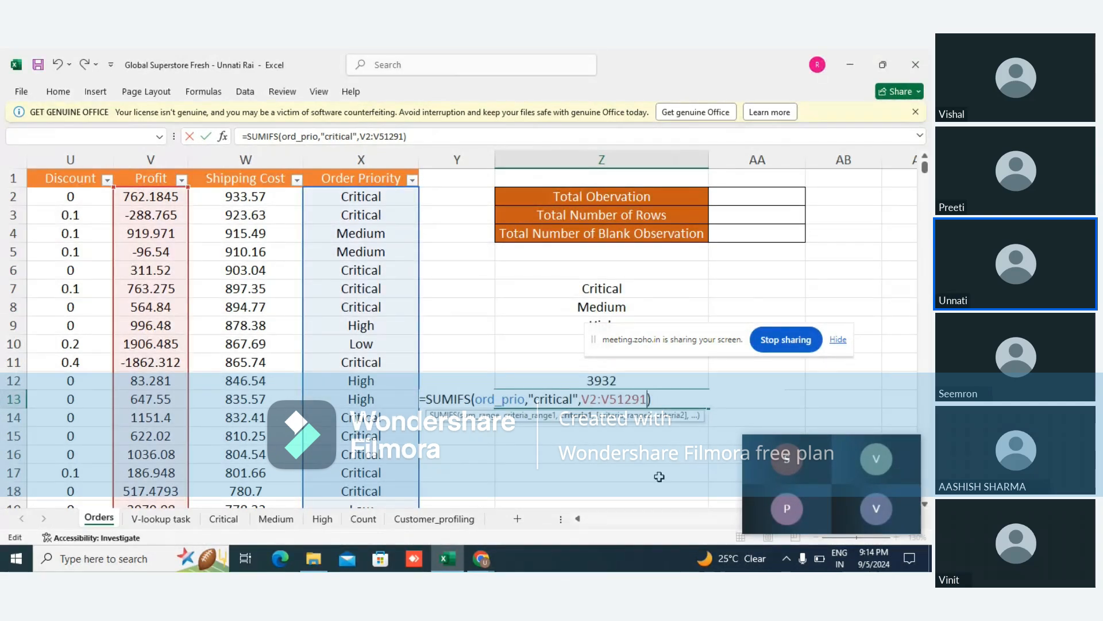
type("profi")
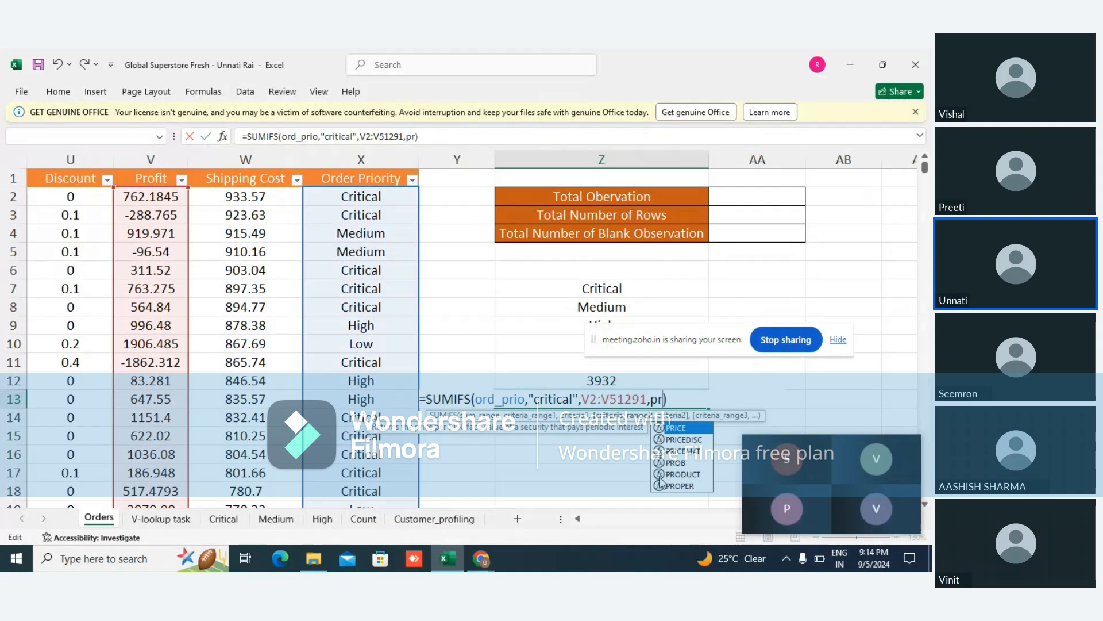
type("t")
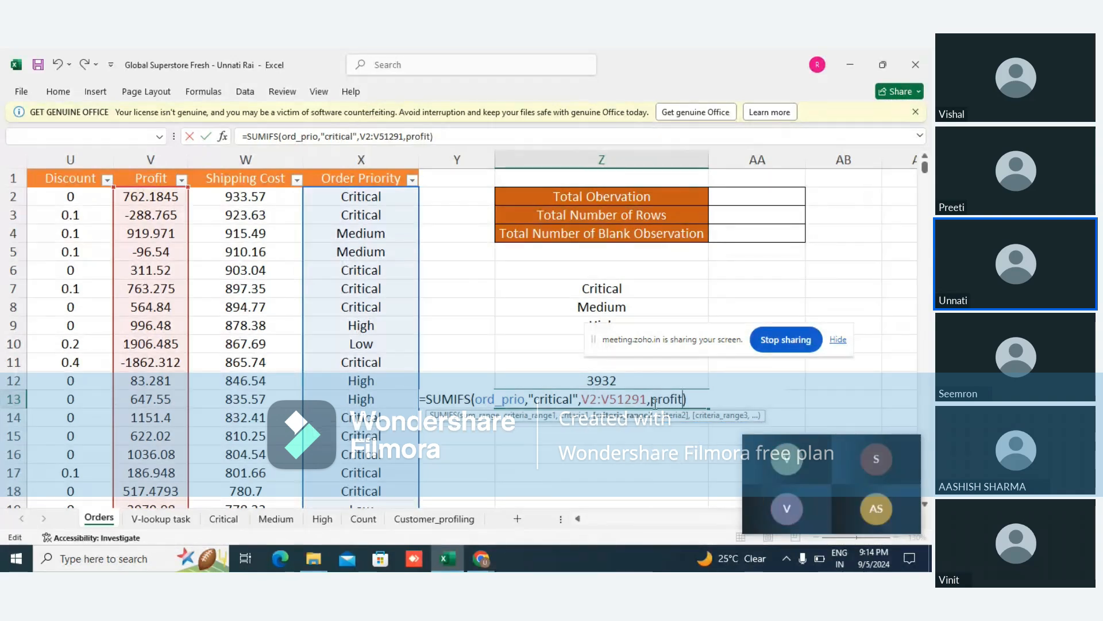
left_click_drag(651, 399, 684, 398)
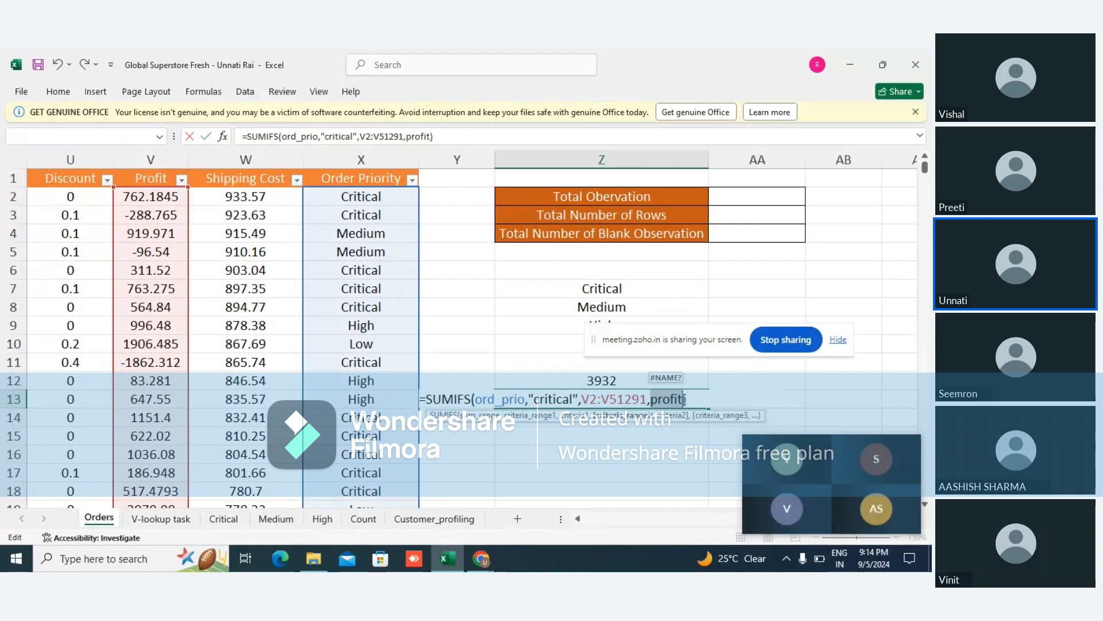
key("BackSpace")
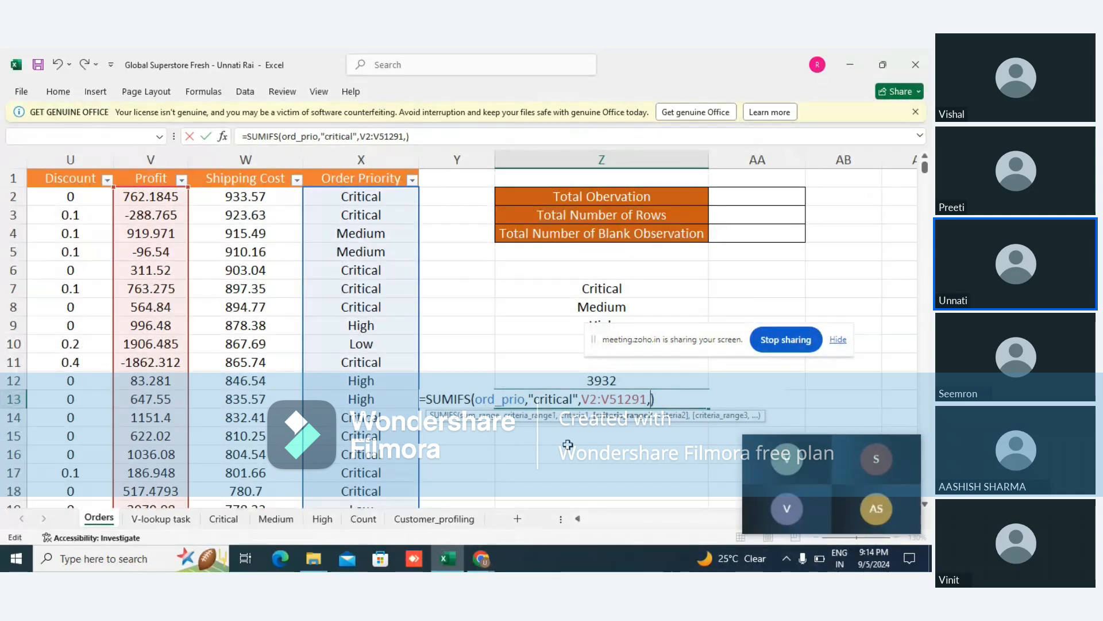
Switch to the Zoho meeting in Chrome, accept the recording consent and read the meeting chat.
mouse_move(812, 476)
mouse_move(812, 475)
left_mouse_down()
mouse_move(793, 476)
mouse_move(775, 451)
mouse_move(807, 451)
mouse_move(805, 467)
left_mouse_up()
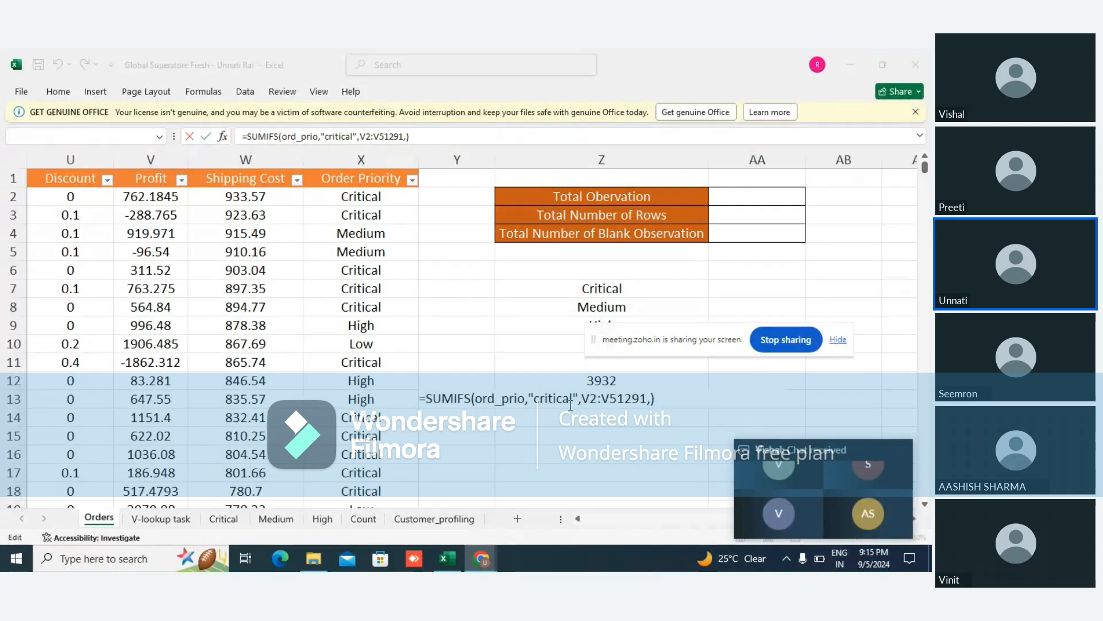
mouse_move(805, 499)
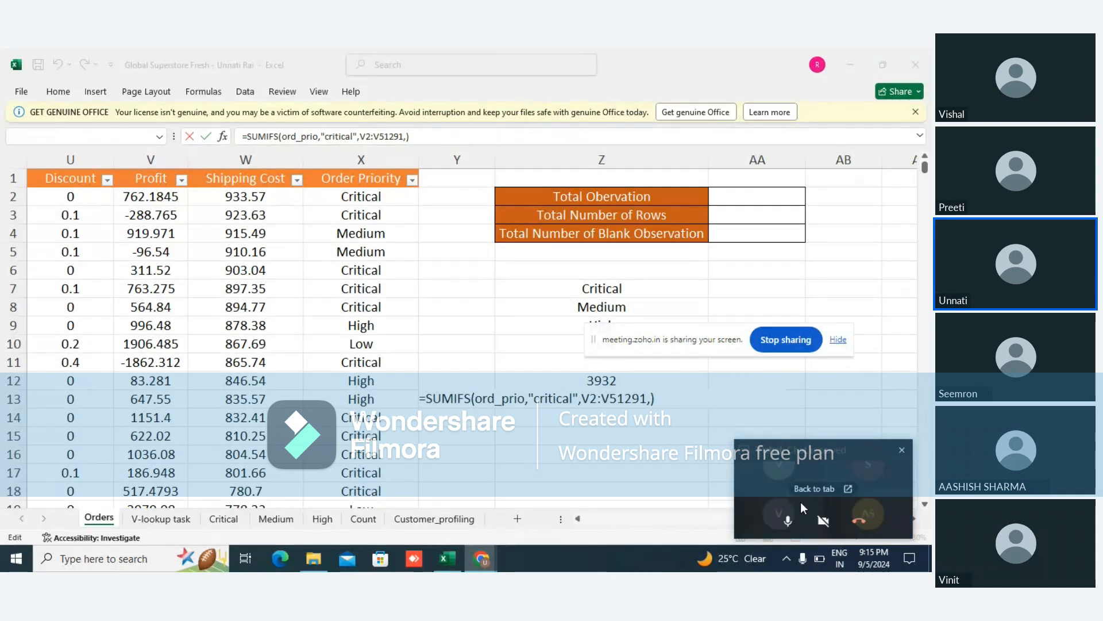
left_click(812, 488)
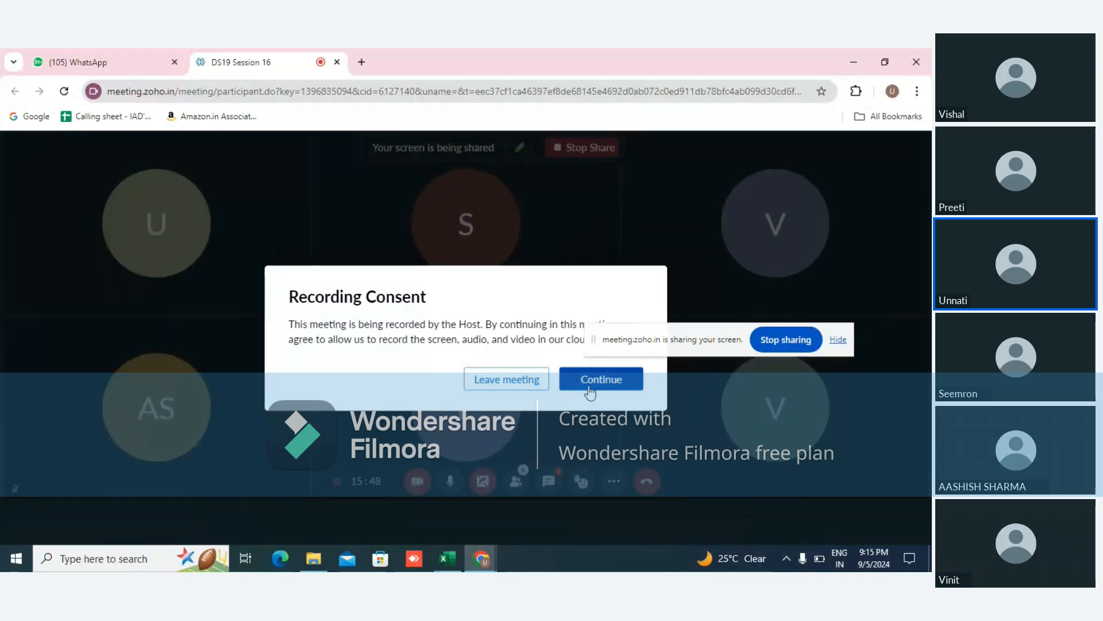
left_click_drag(722, 345, 738, 527)
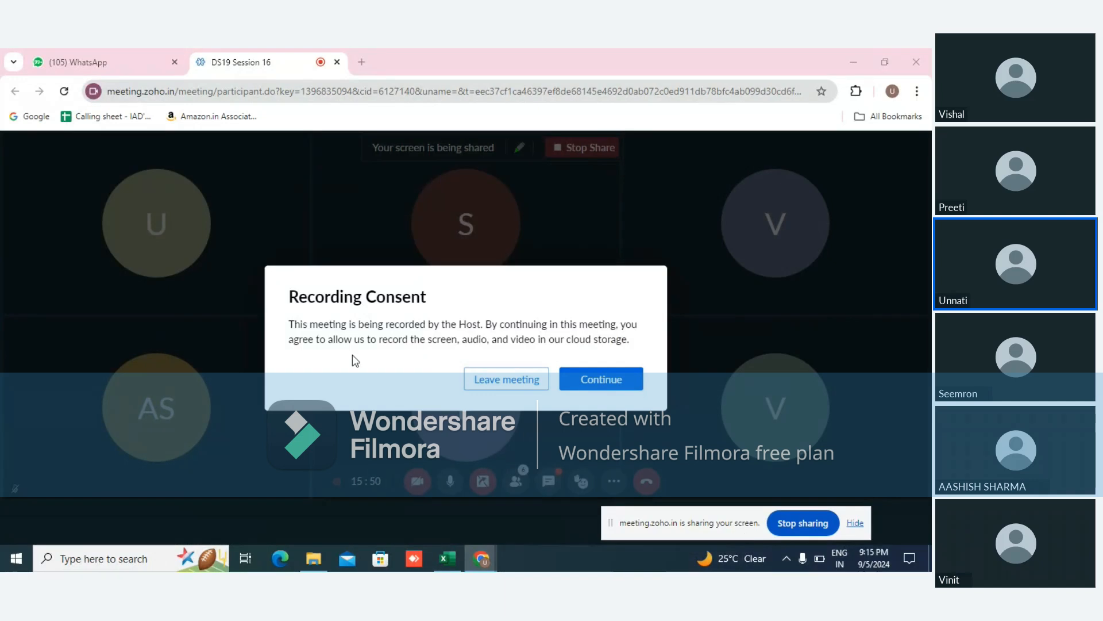
left_click(571, 377)
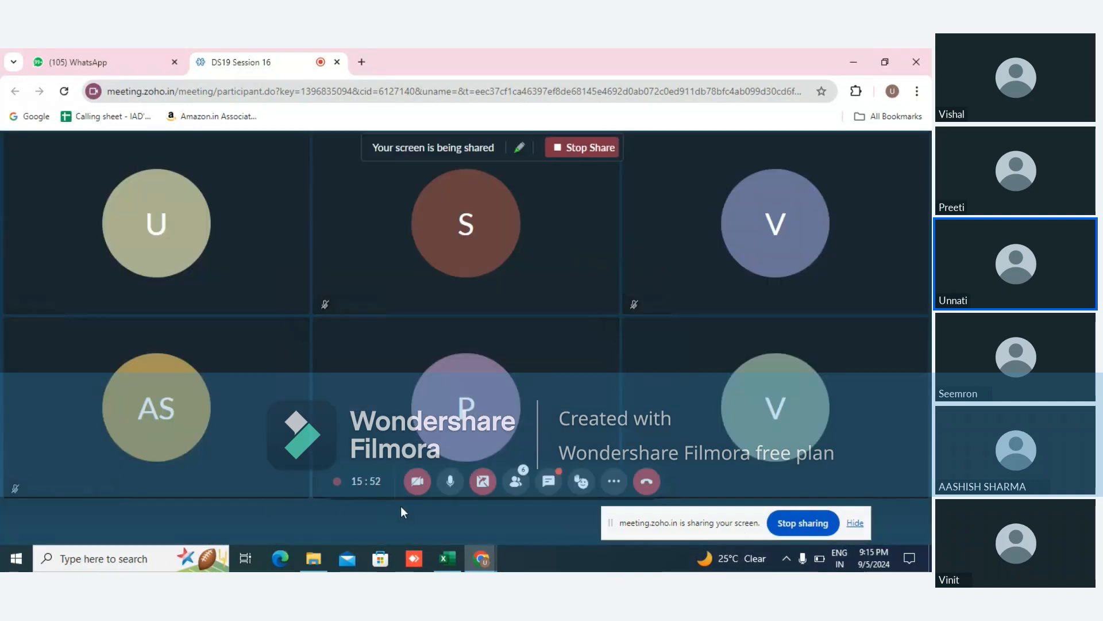
left_click(548, 483)
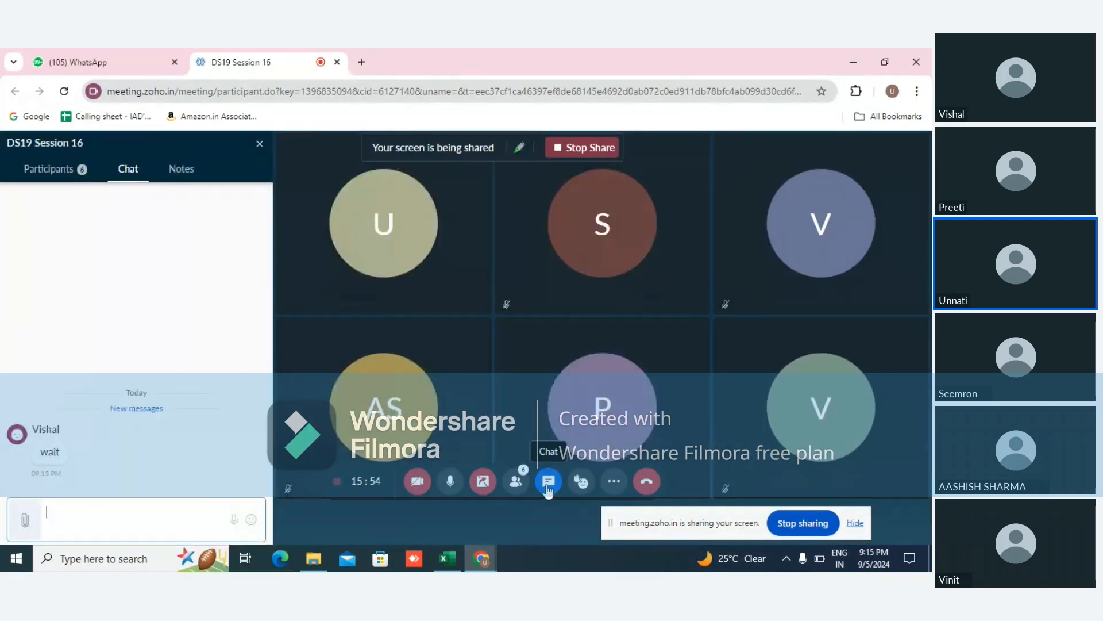
Return to Excel and replace ord_prio, the first SUMIFS argument in Z13, with the Profit data V2:V51291.
left_click(449, 558)
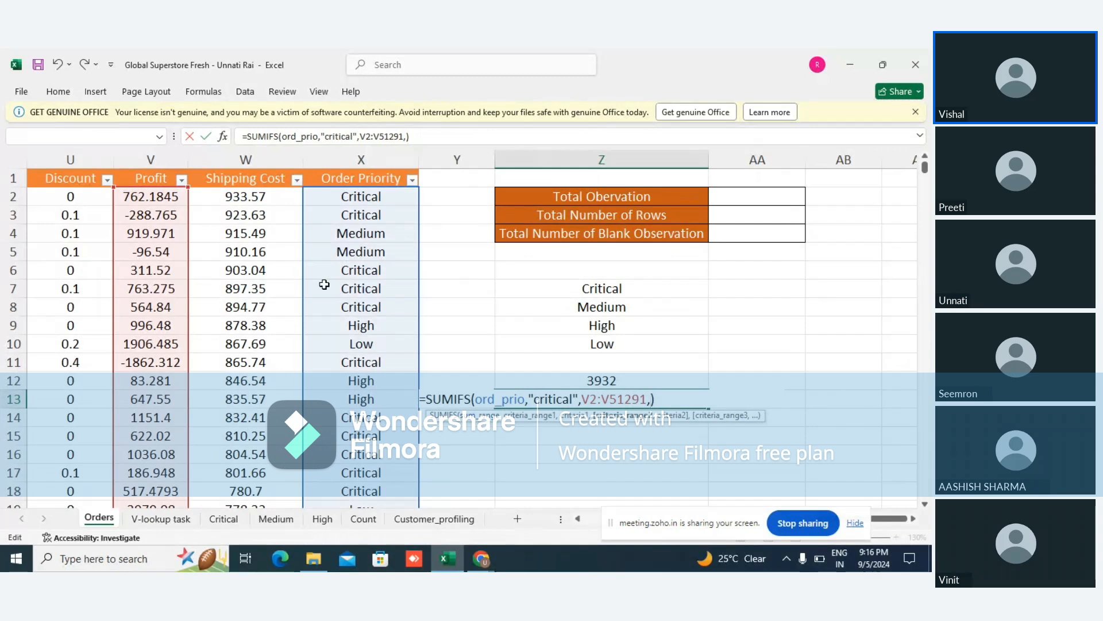
left_click(524, 398)
key("BackSpace")
key("BackSpace")
key("BackSpace")
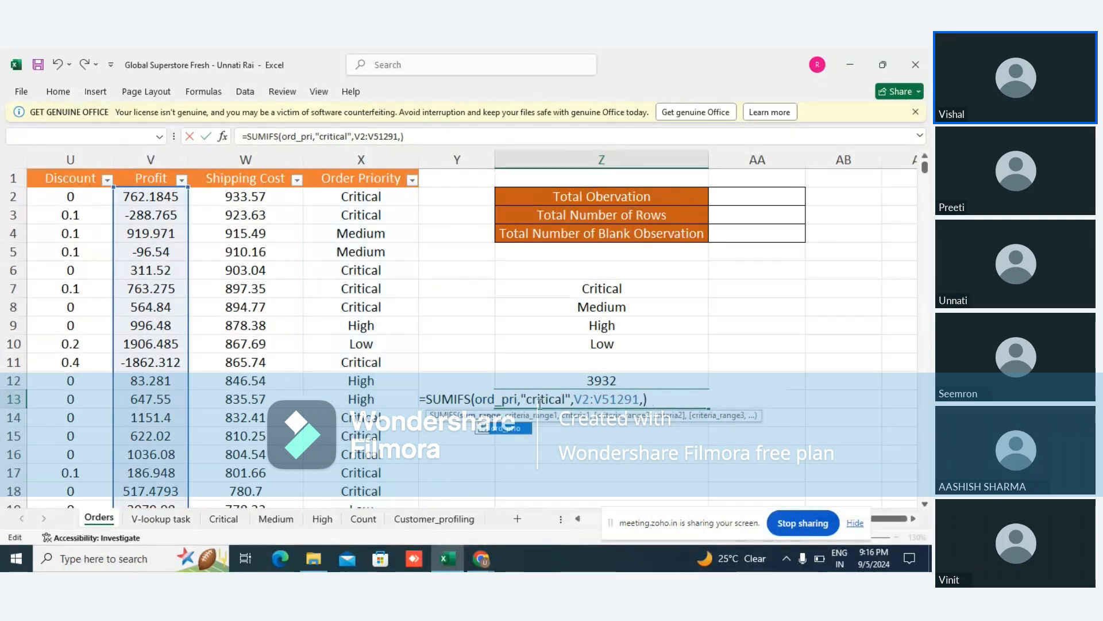
key("BackSpace")
key("BackSpace")
key("BackSpace")
key("BackSpace")
key("BackSpace")
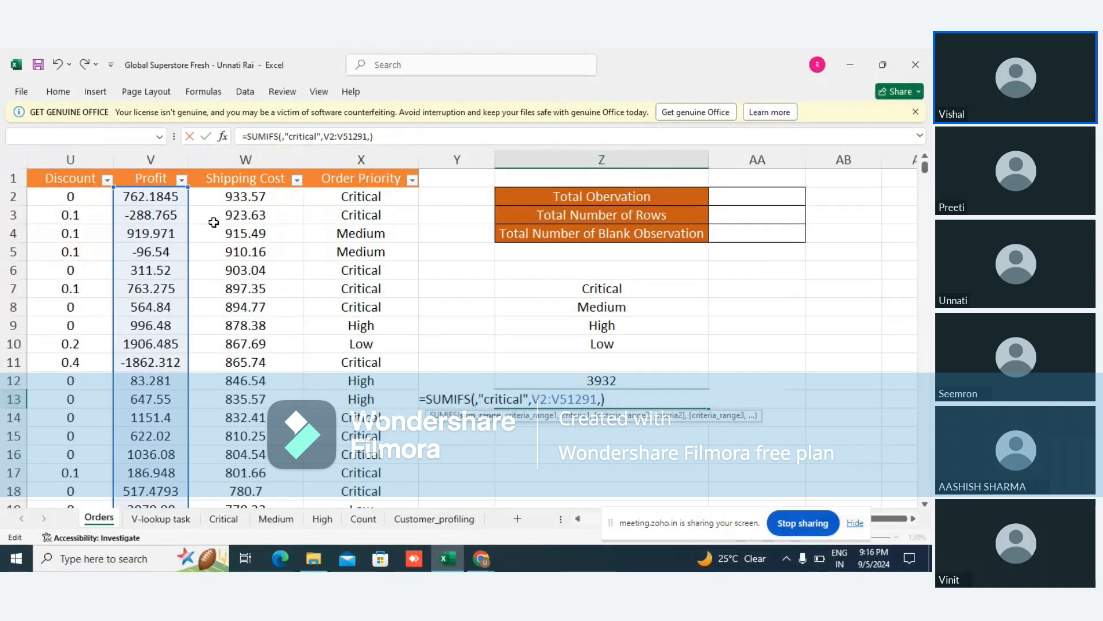
left_click(152, 197)
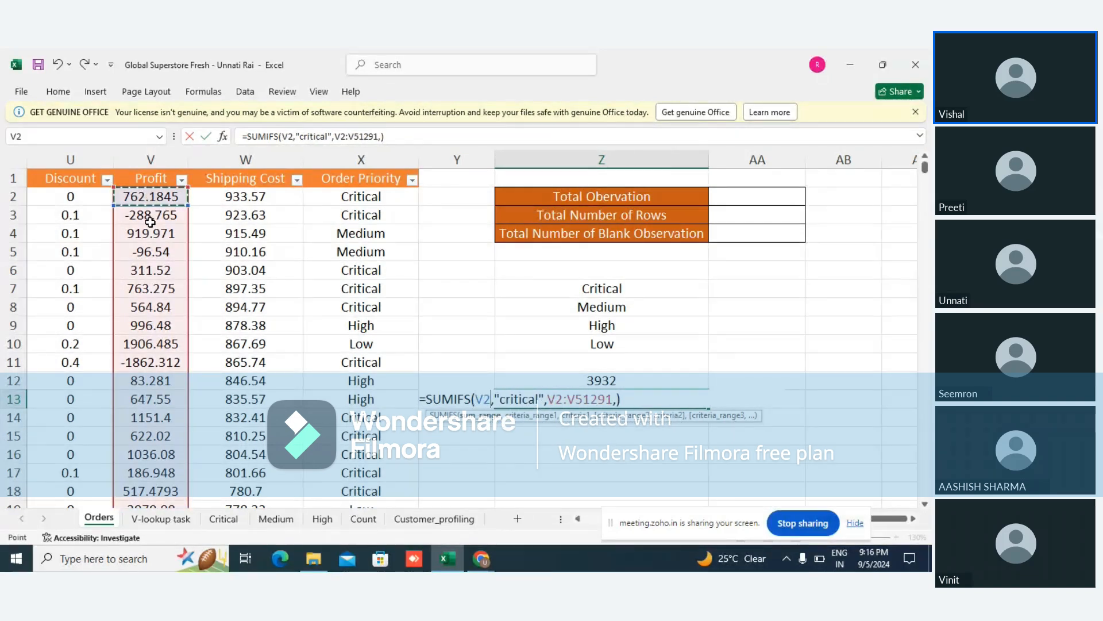
key("ctrl+shift+Down")
left_click_drag(929, 499, 927, 167)
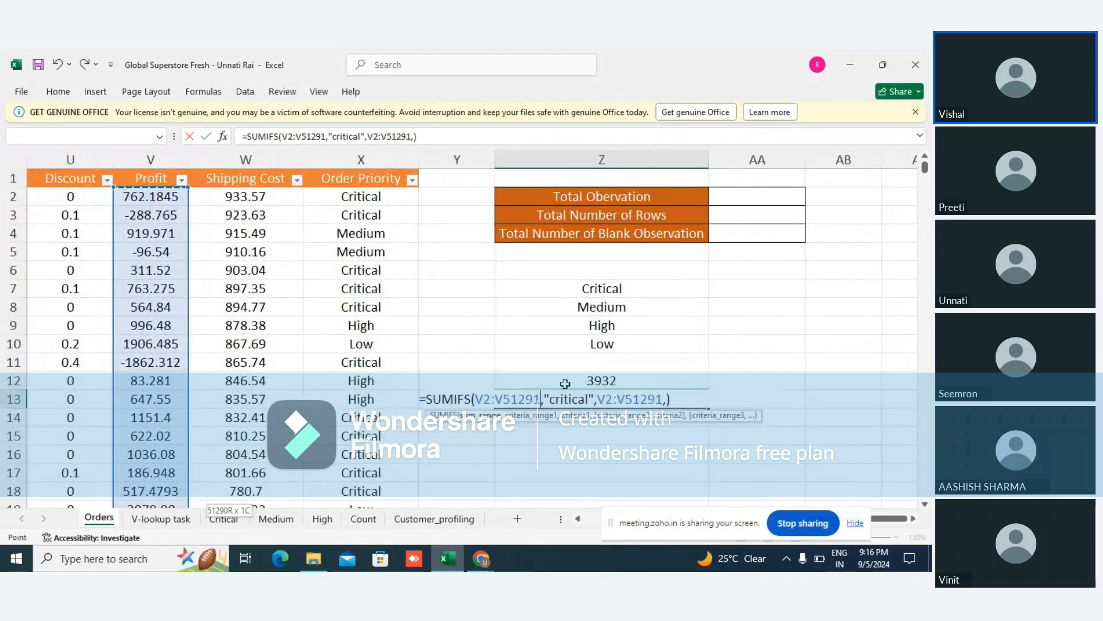
Delete the "critical" criterion and the repeated Profit range from the SUMIFS formula, keeping only the first argument and its comma.
left_click(666, 400)
key("BackSpace")
key("BackSpace")
key("BackSpace")
key("BackSpace")
key("BackSpace")
key("BackSpace")
key("BackSpace")
key("BackSpace")
key("BackSpace")
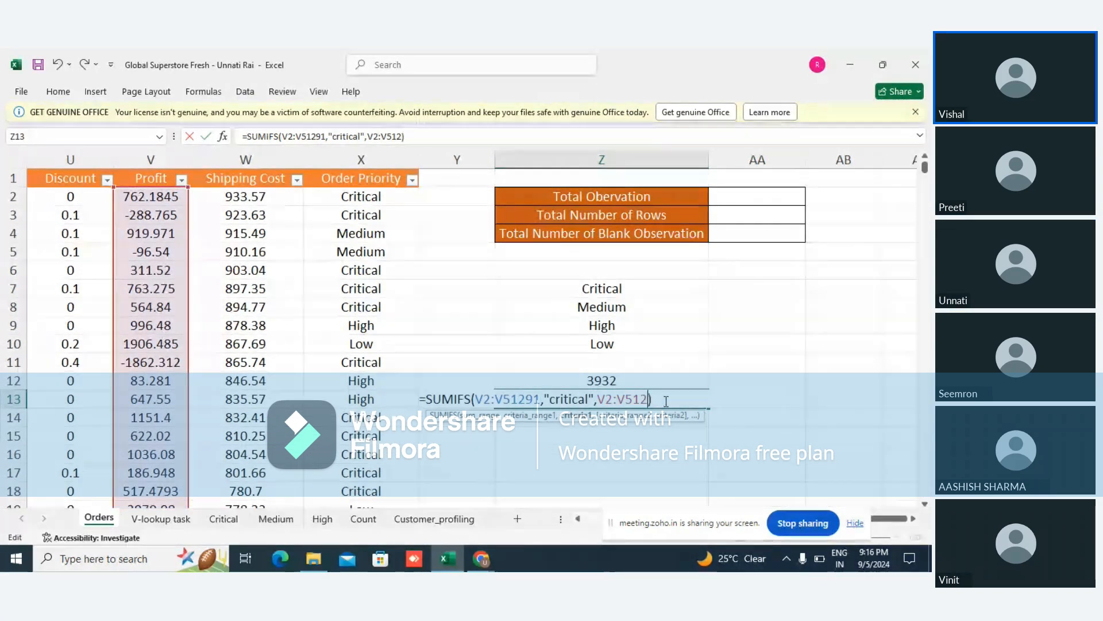
key("BackSpace")
key("BackSpace")
key("BackSpace")
key("BackSpace")
key("BackSpace")
key("BackSpace")
key("BackSpace")
key("BackSpace")
key("BackSpace")
key("BackSpace")
key("BackSpace")
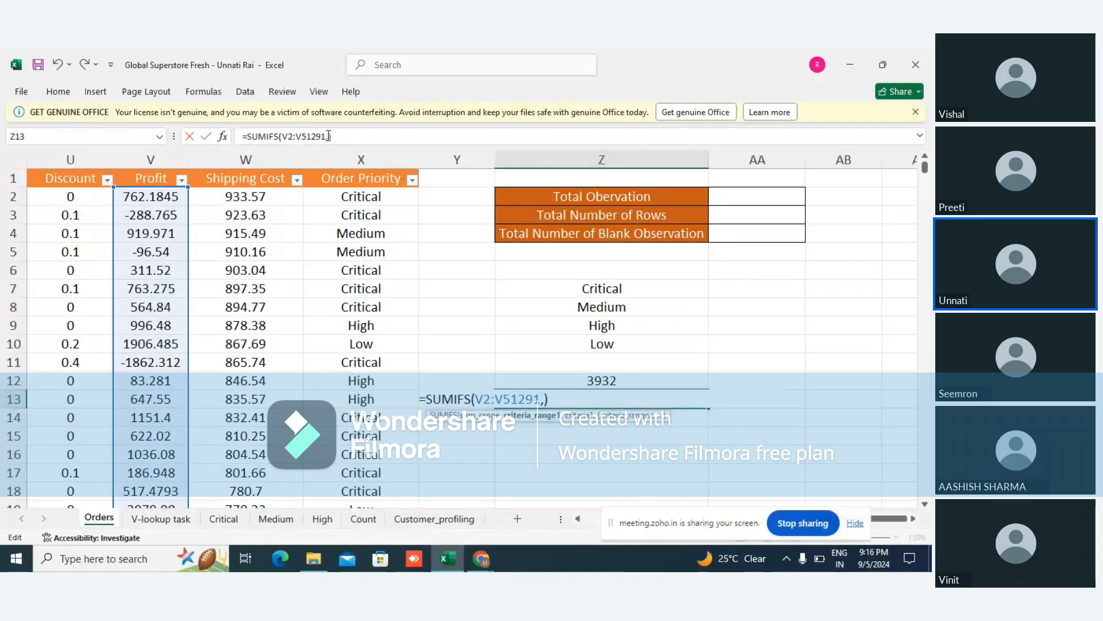
Try a quoted criterion starting with critic as the second SUMIFS argument, then clear it back to the comma after V2:V51291.
left_click(320, 138)
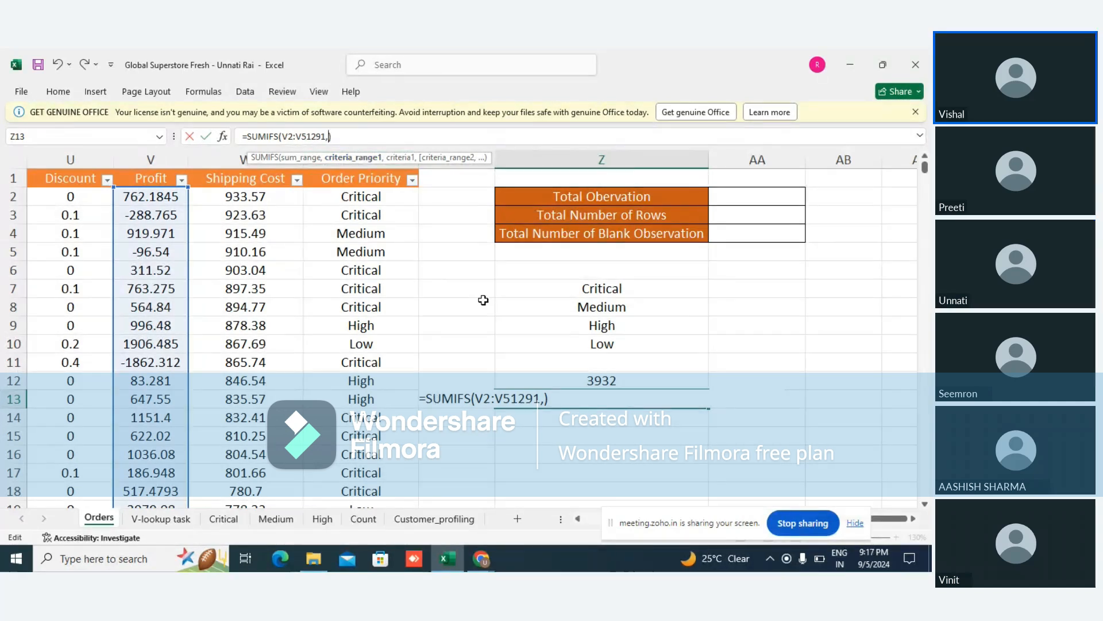
type("\"c\"")
key("BackSpace")
type("ritic")
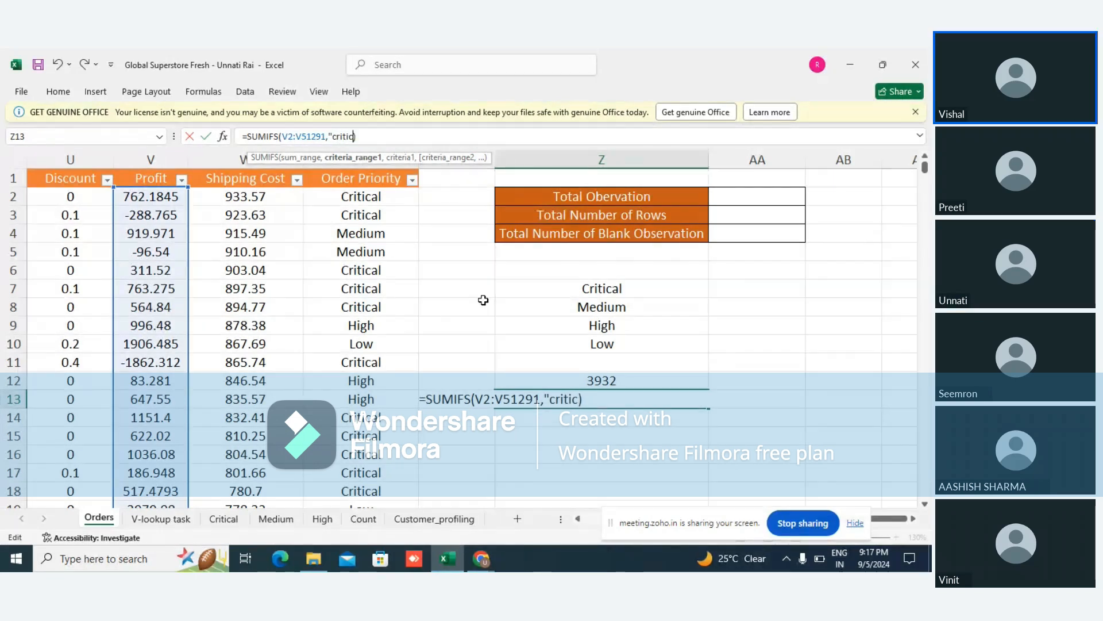
key("BackSpace")
key("BackSpace")
key("BackSpace")
key("BackSpace")
key("BackSpace")
key("BackSpace")
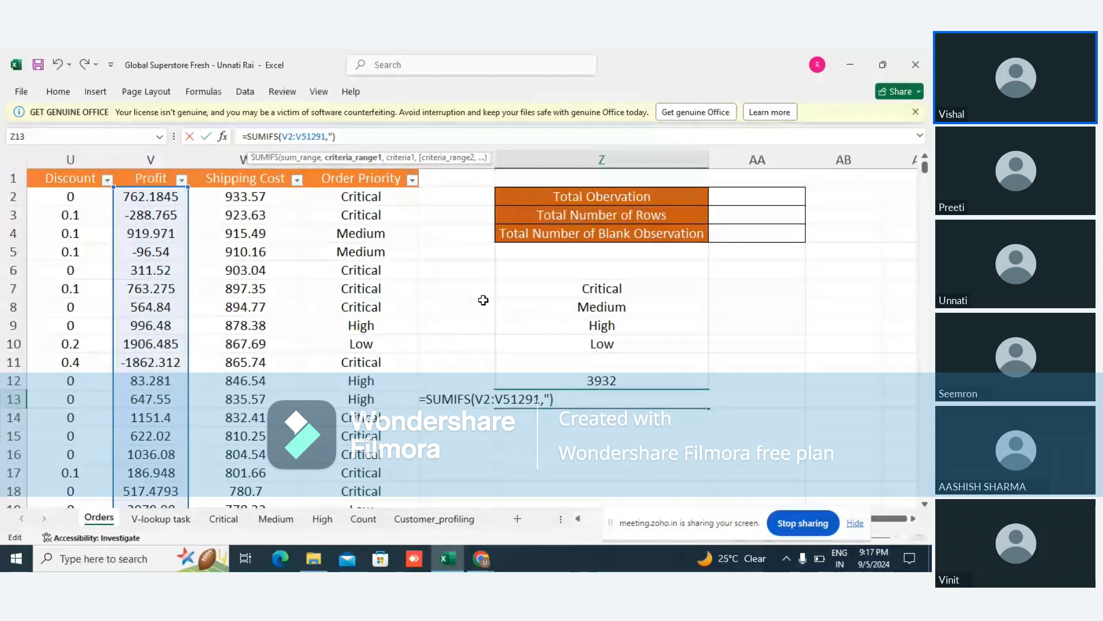
key("BackSpace")
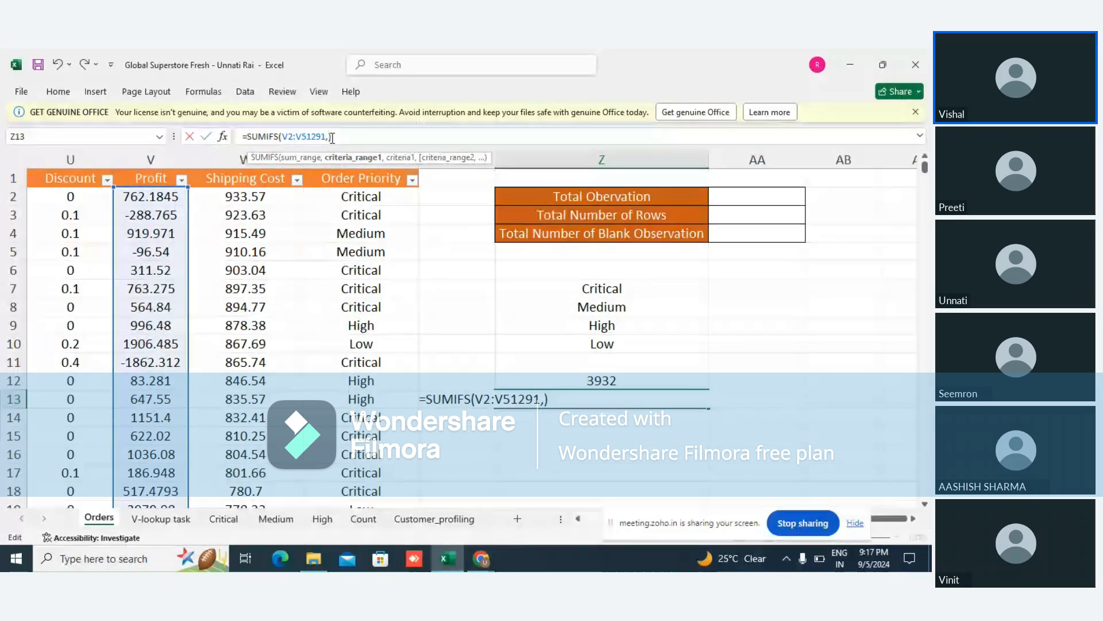
key("BackSpace")
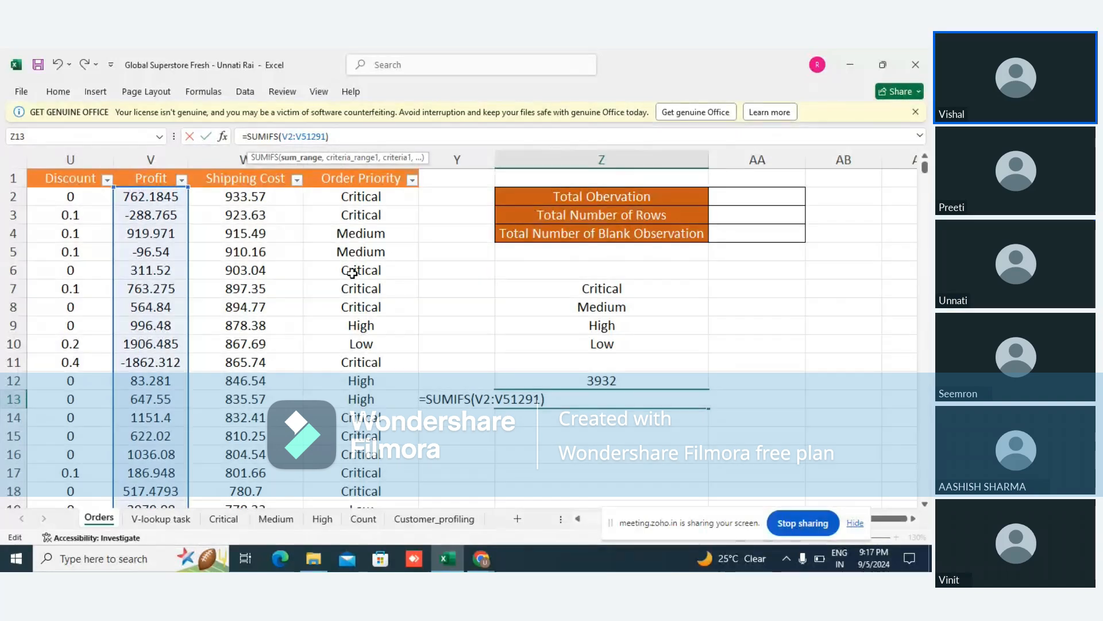
type(",")
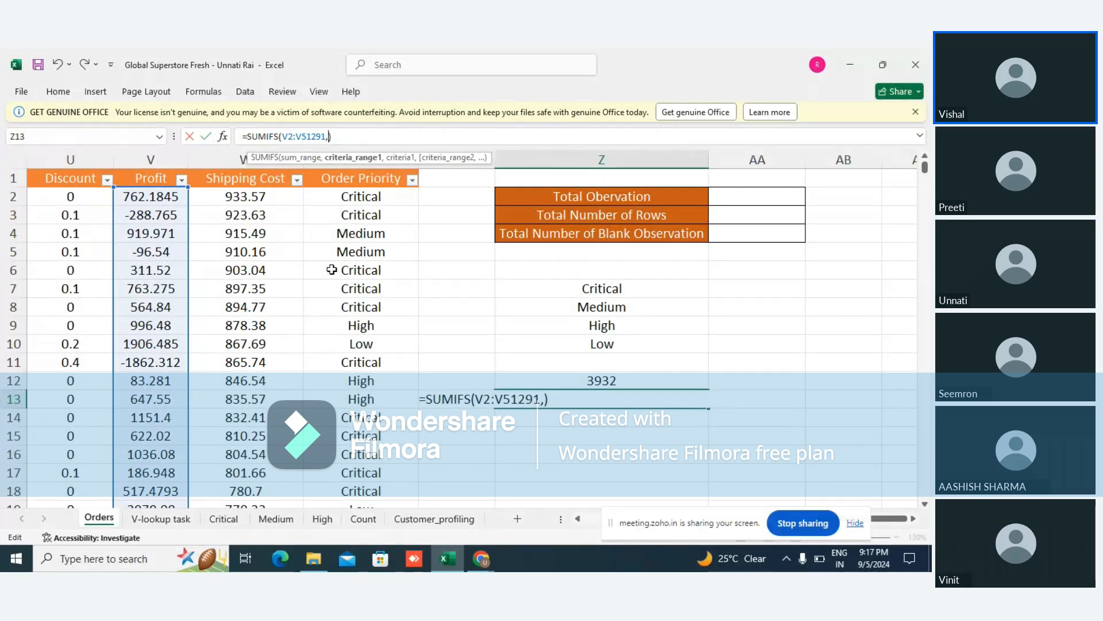
Complete the SUMIFS formula in Z13 with the Order Priority data (ord_prio) as criteria range and "critical" as criterion.
left_click(364, 198)
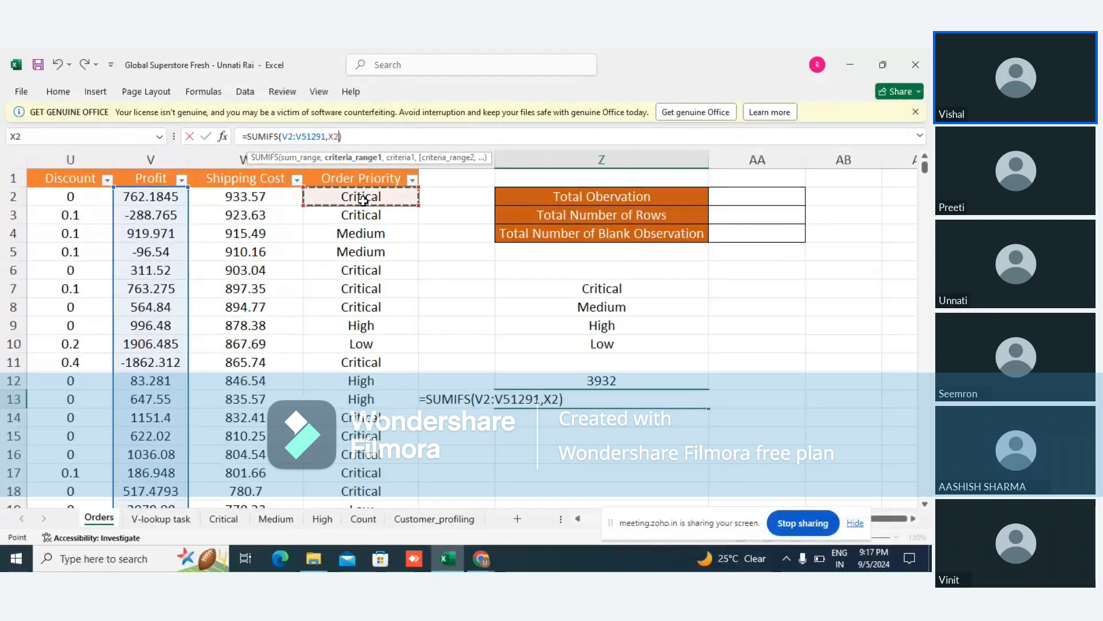
key("ctrl+shift+Down")
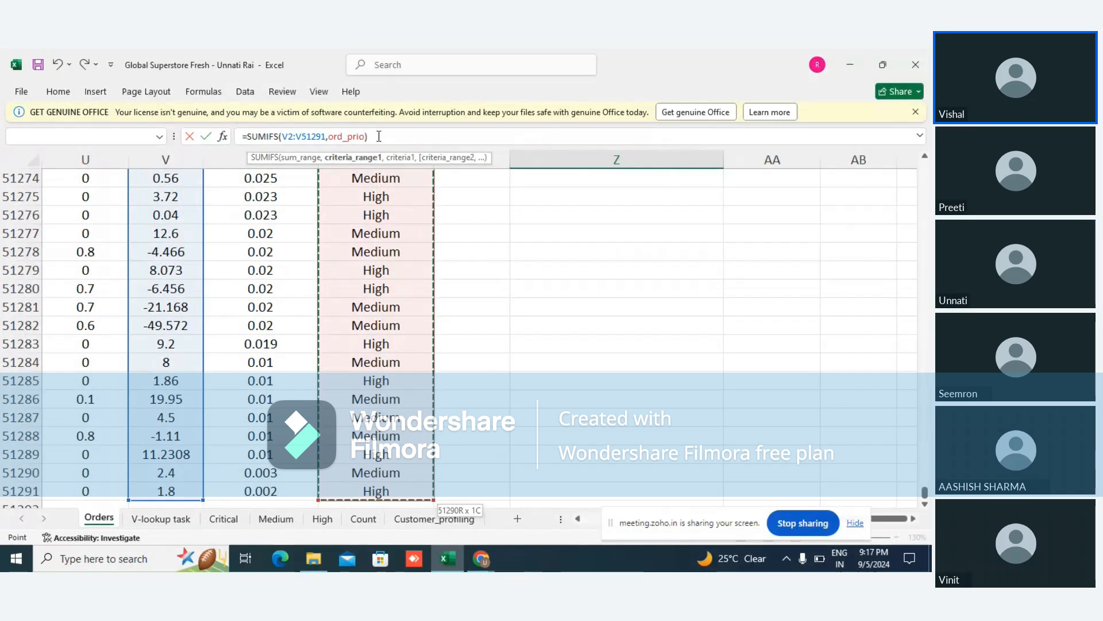
type(",\"cr")
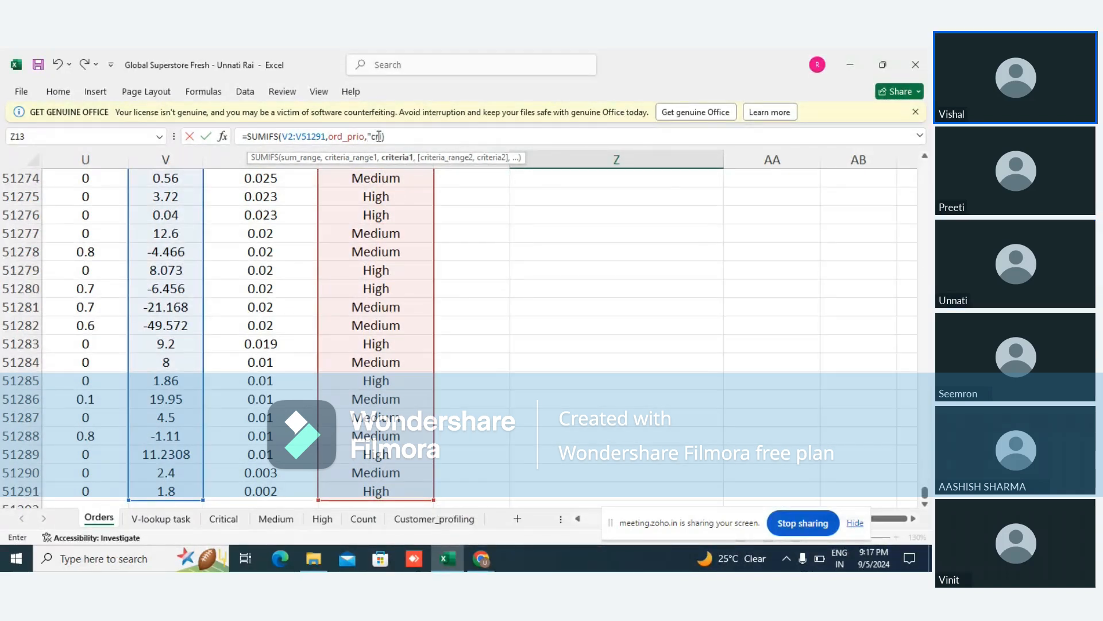
type("i")
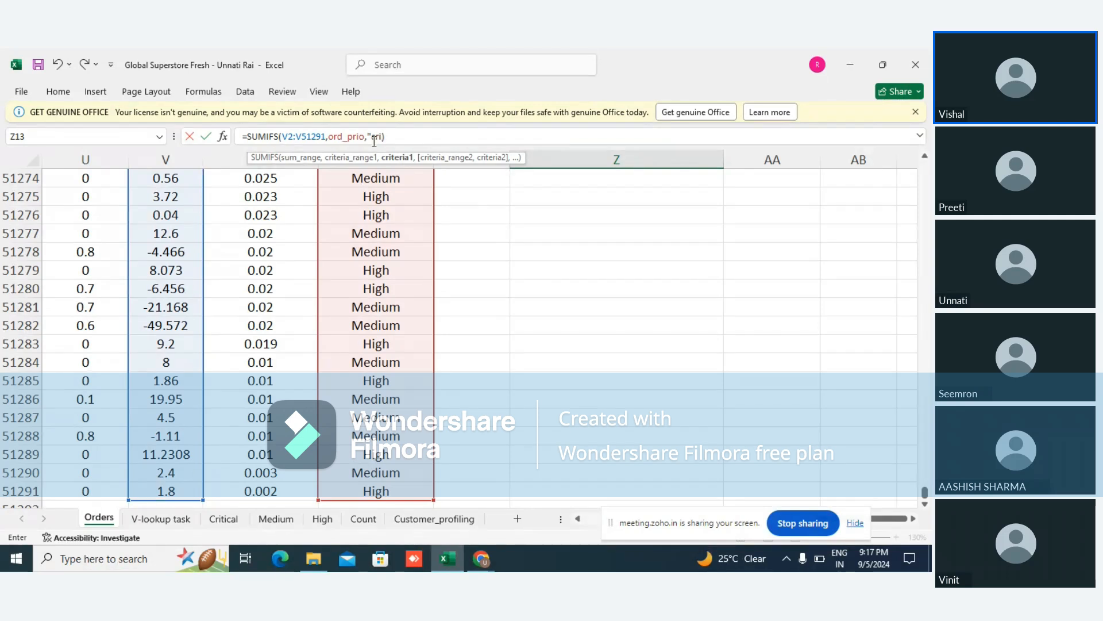
scroll(391, 251, "up", 17)
scroll(391, 252, "up", 7)
type("\"cr")
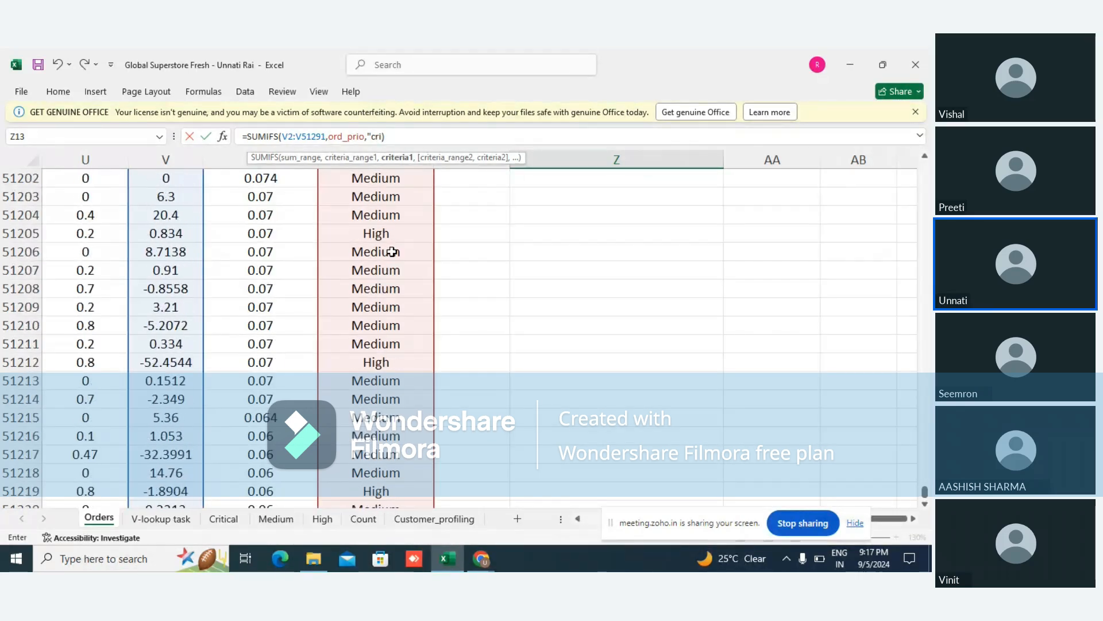
type("itical")
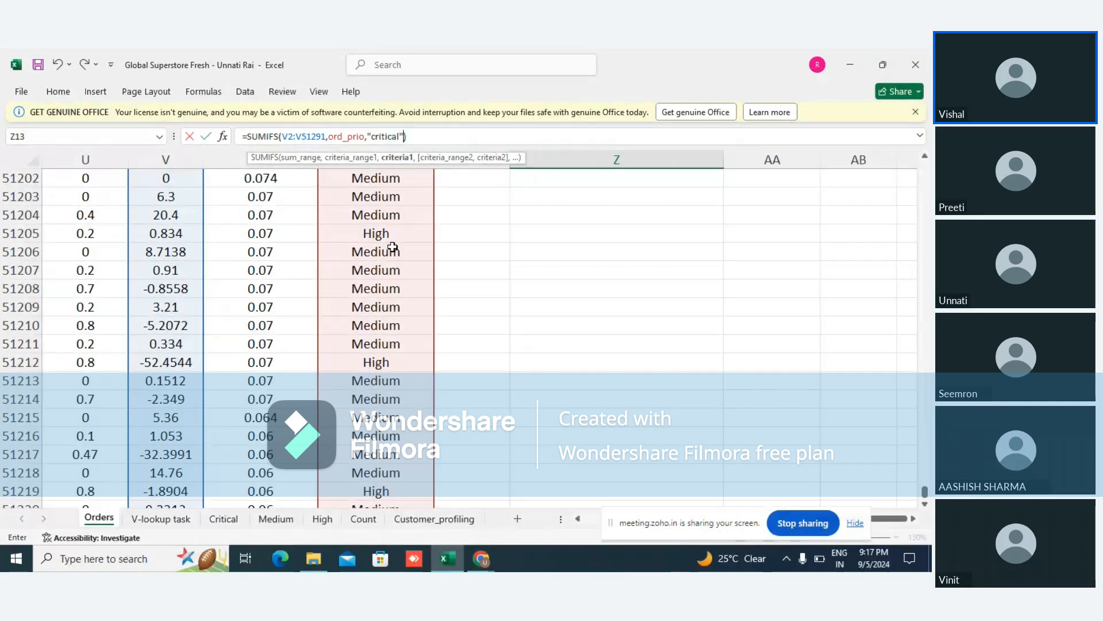
key("Return")
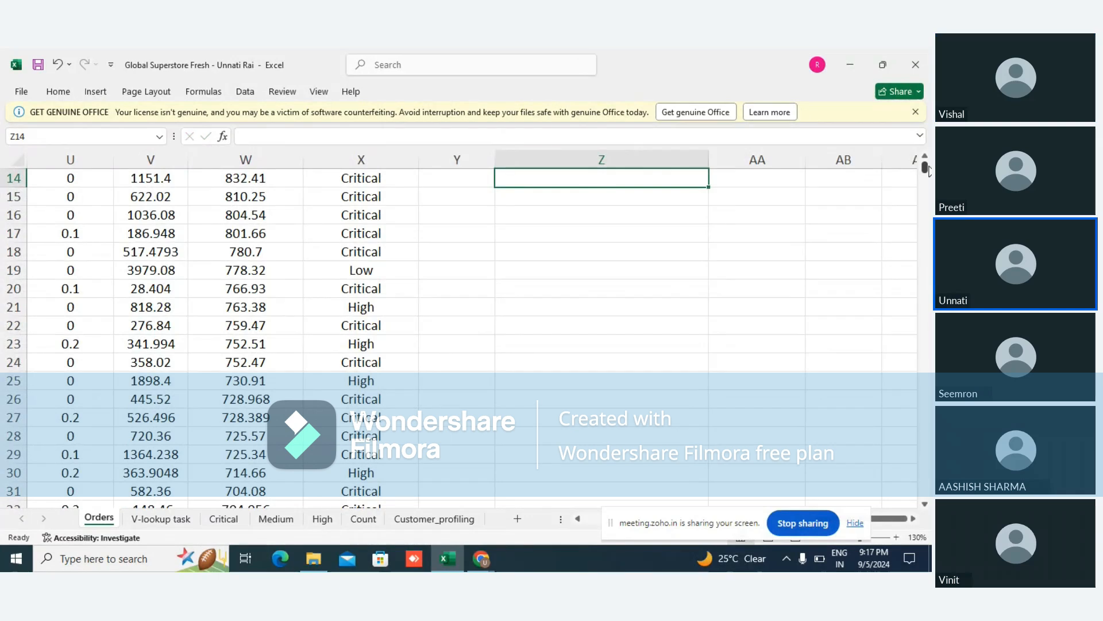
scroll(632, 287, "up", 5)
left_click(529, 396)
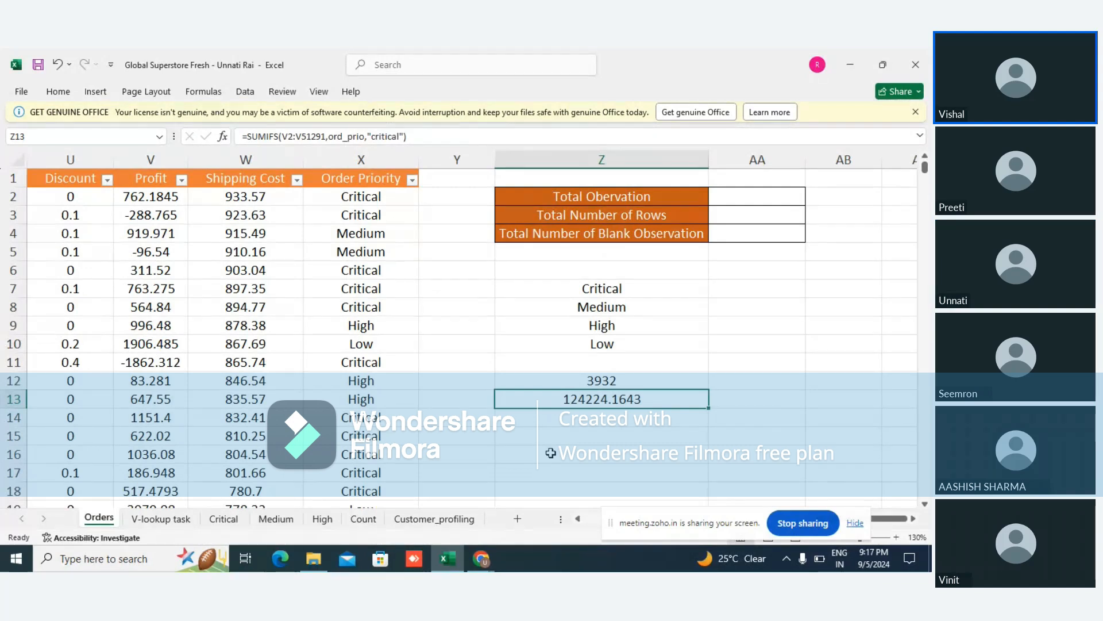
Open the Critical sheet and go to the end of its table, below row 3933.
left_click(225, 519)
scroll(197, 397, "up", 20)
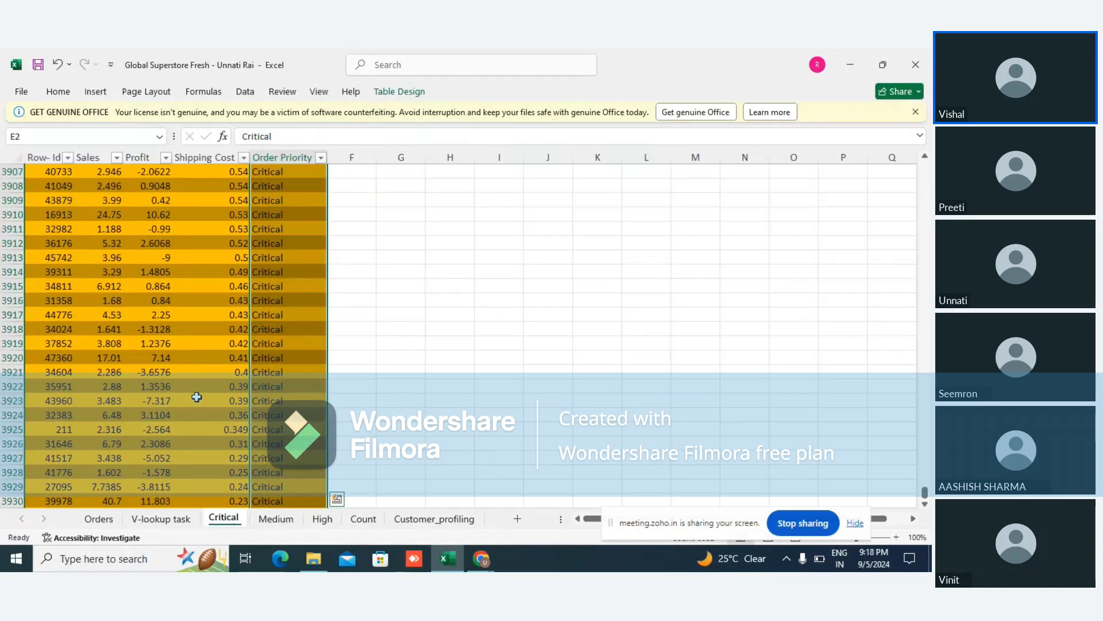
scroll(584, 370, "down", 14)
left_click_drag(924, 491, 926, 533)
left_click_drag(924, 493, 925, 518)
scroll(70, 319, "down", 7)
scroll(233, 320, "up", 3)
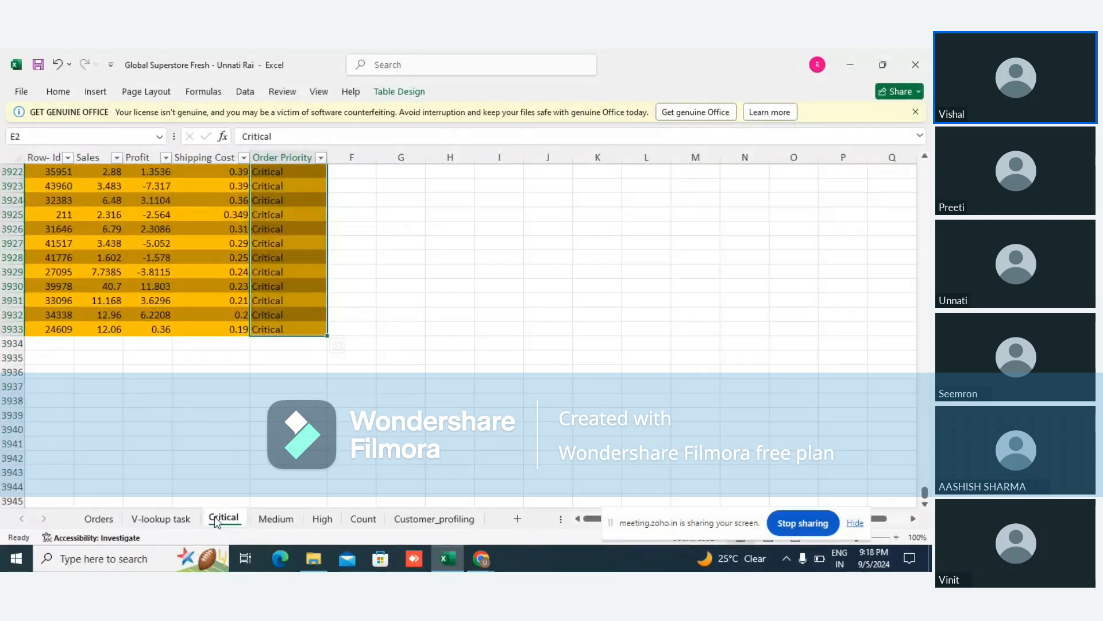
scroll(232, 425, "up", 2)
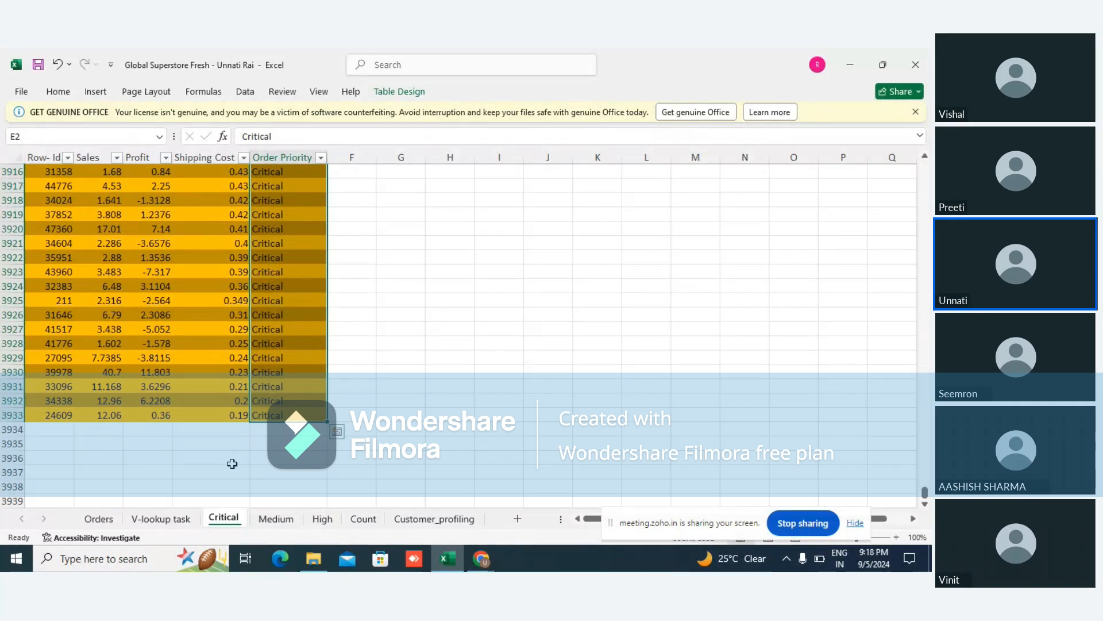
left_click(213, 433)
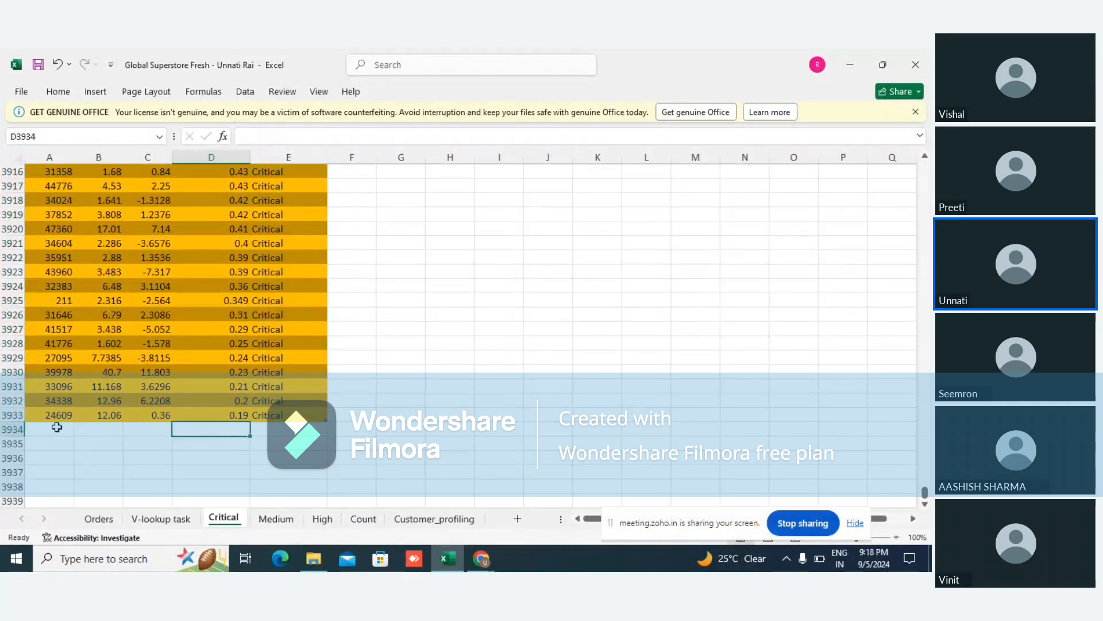
scroll(147, 425, "up", 4)
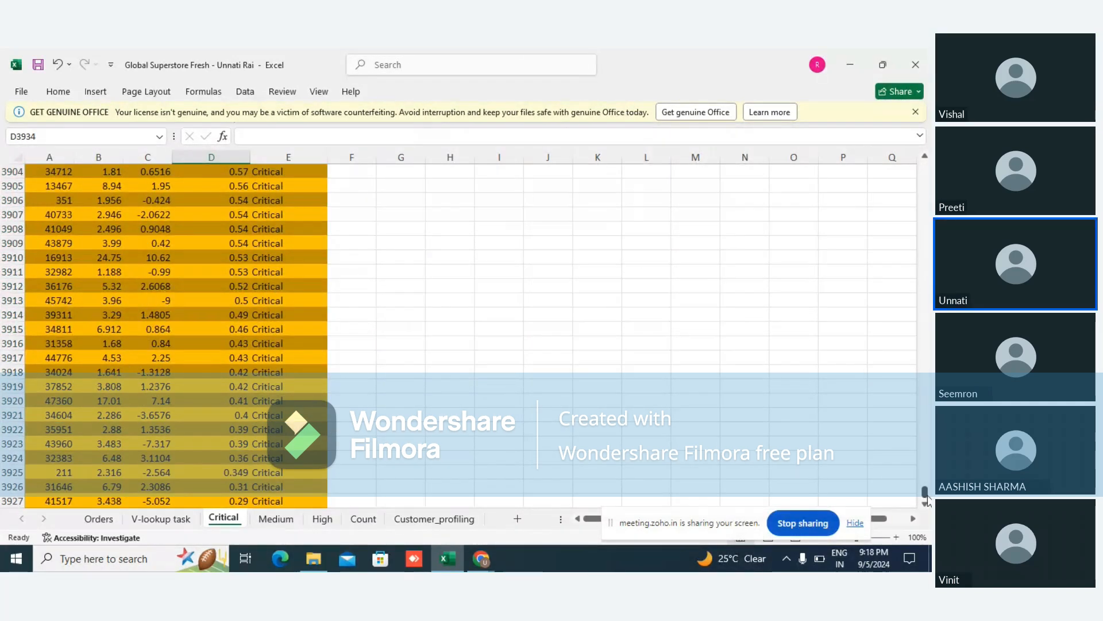
scroll(128, 336, "down", 2)
scroll(104, 295, "down", 7)
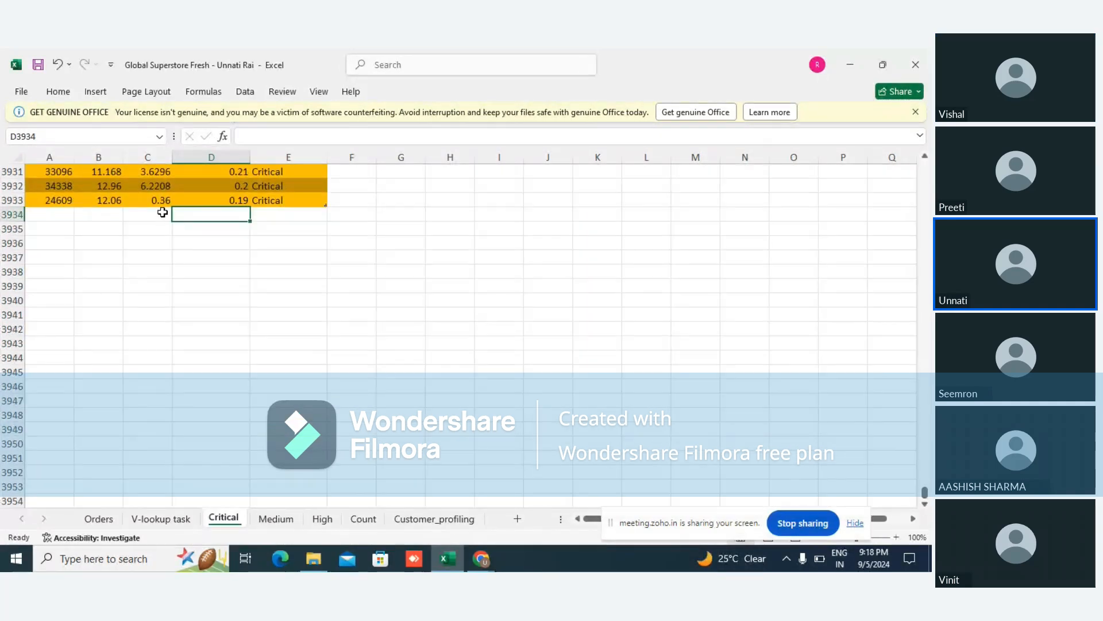
Insert an AutoSum total for the Profit column in C3934, directly below the Critical table.
left_click(153, 201)
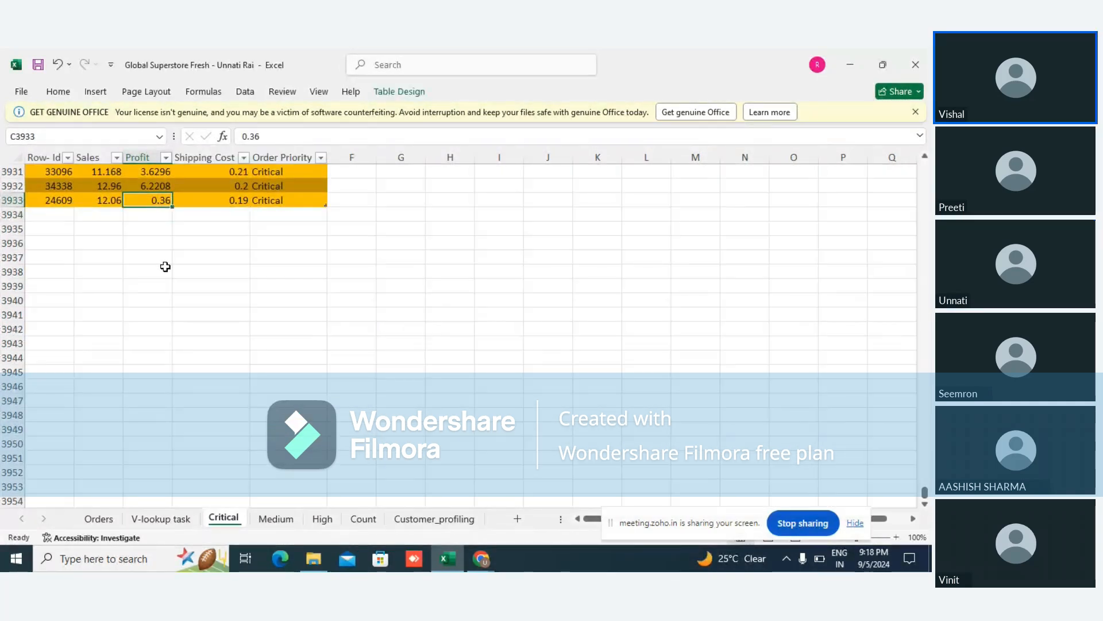
double_click(139, 216)
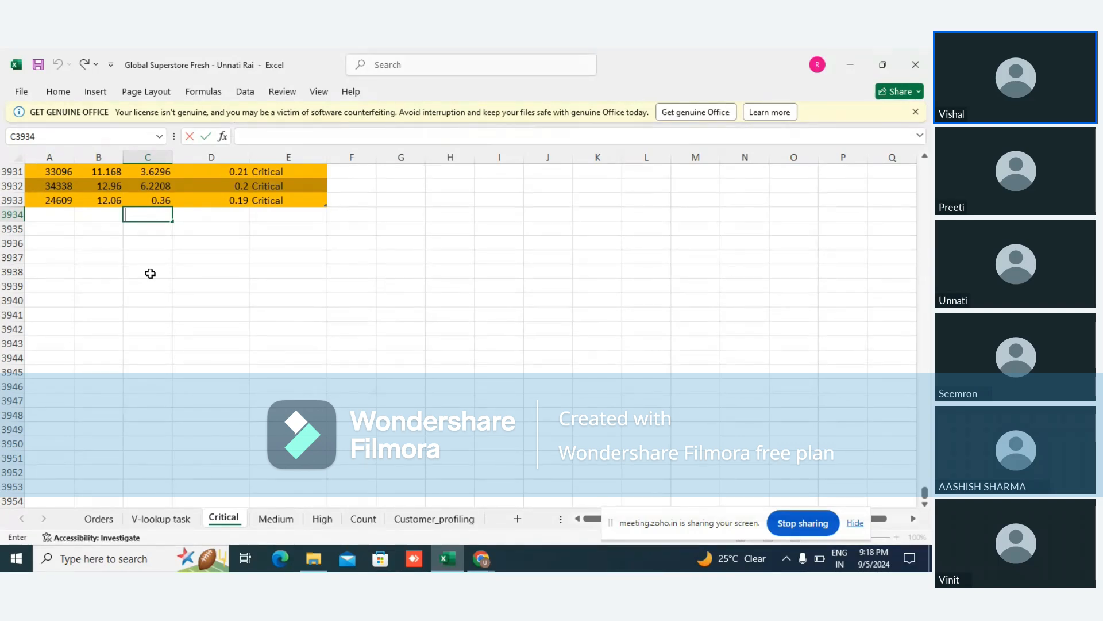
key("Escape")
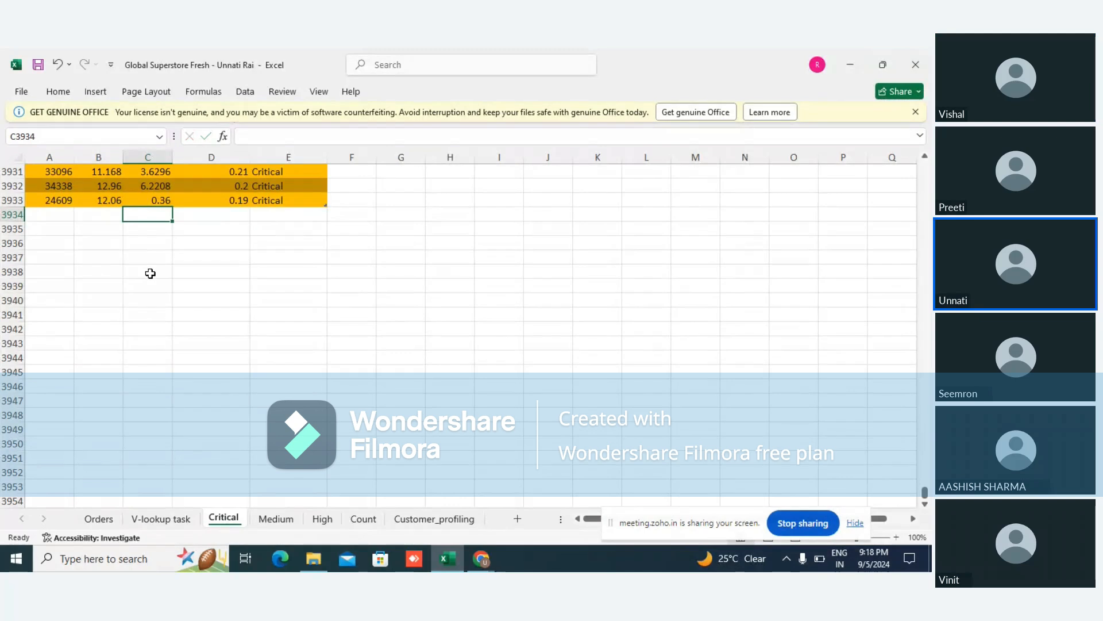
scroll(148, 253, "up", 1)
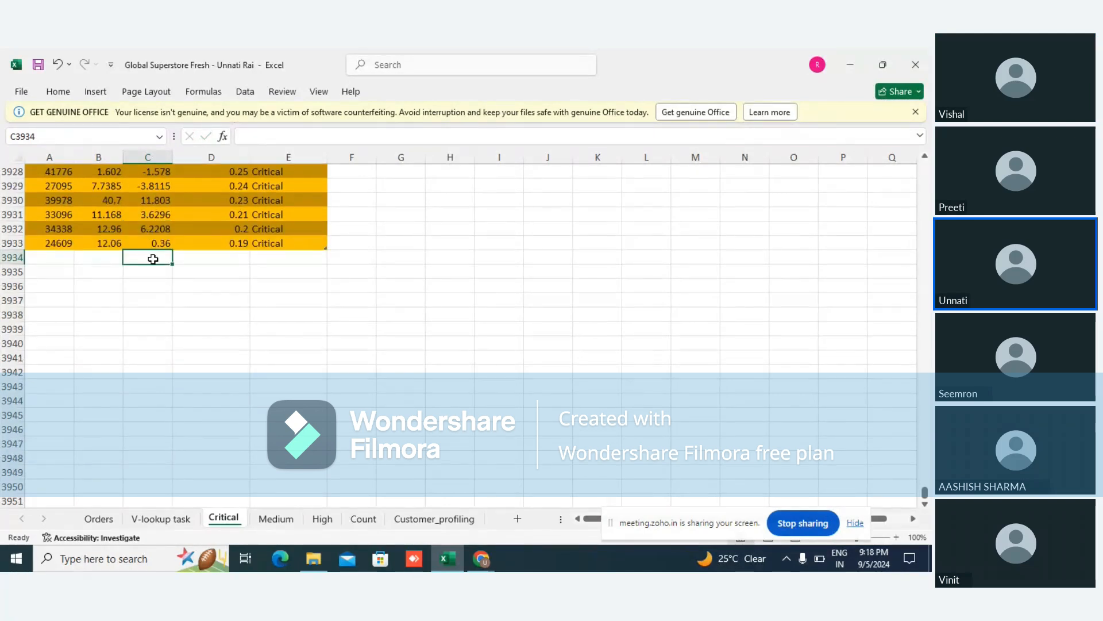
scroll(152, 260, "up", 1)
scroll(155, 279, "down", 1)
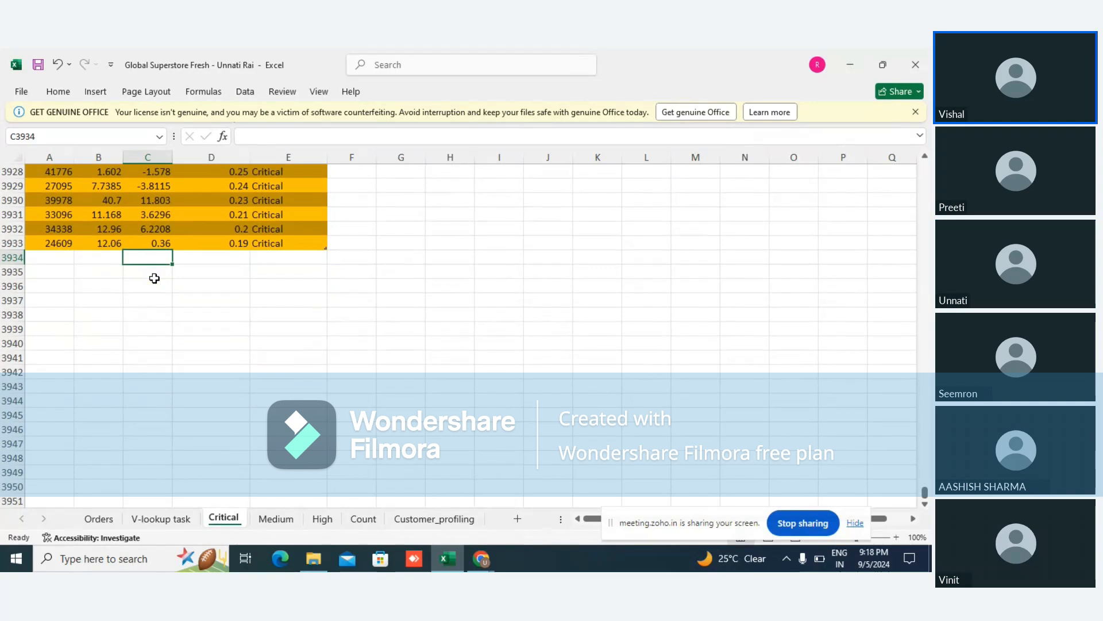
scroll(154, 278, "up", 1)
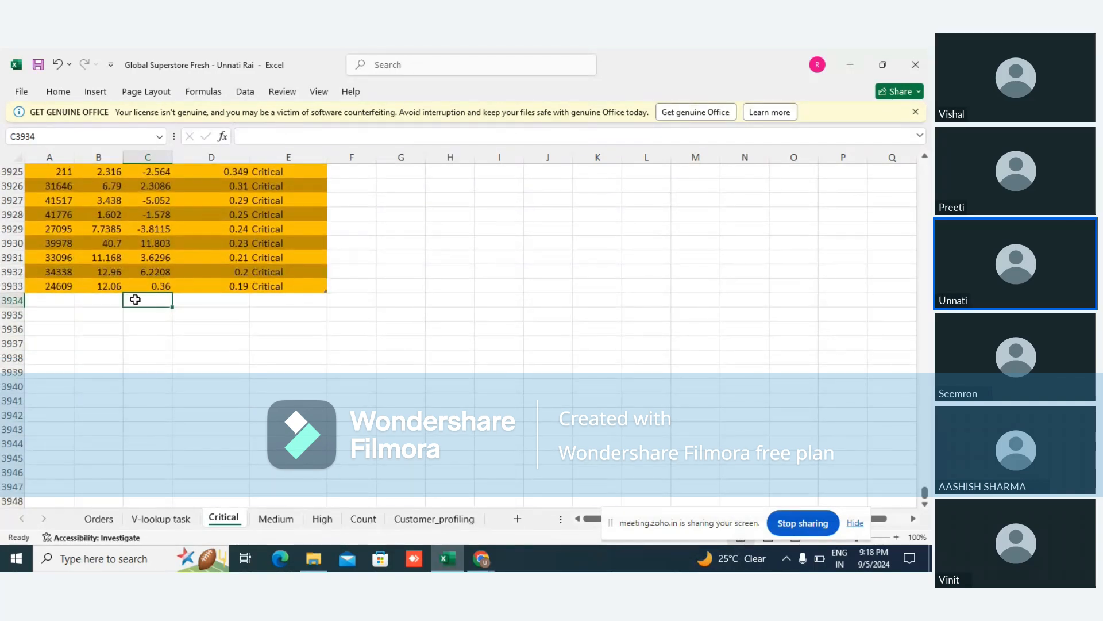
key("alt+equal")
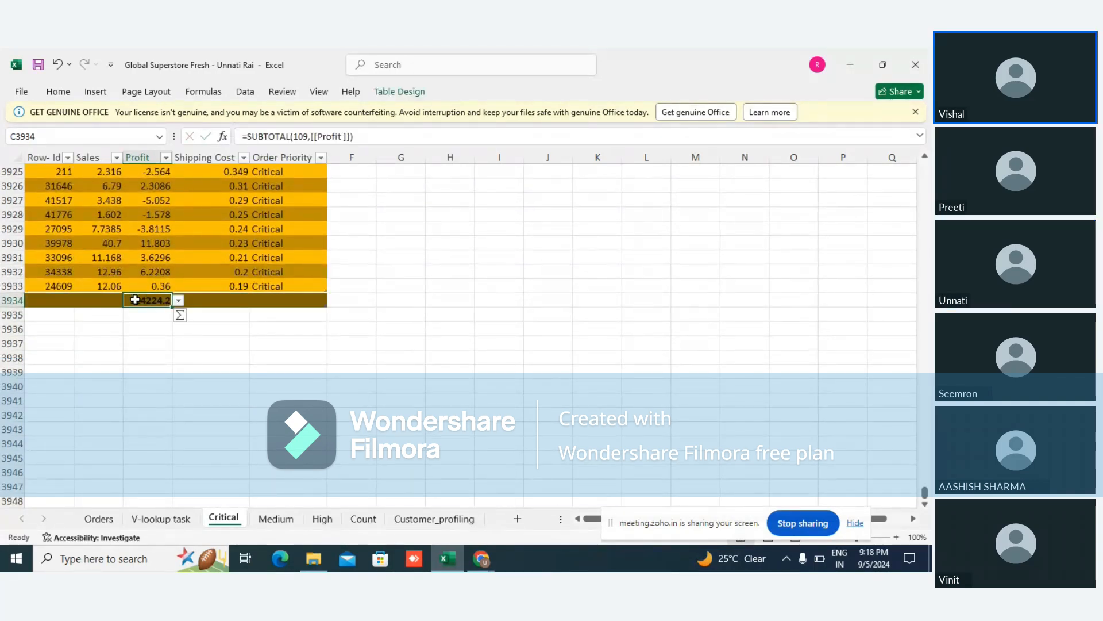
left_click(168, 387)
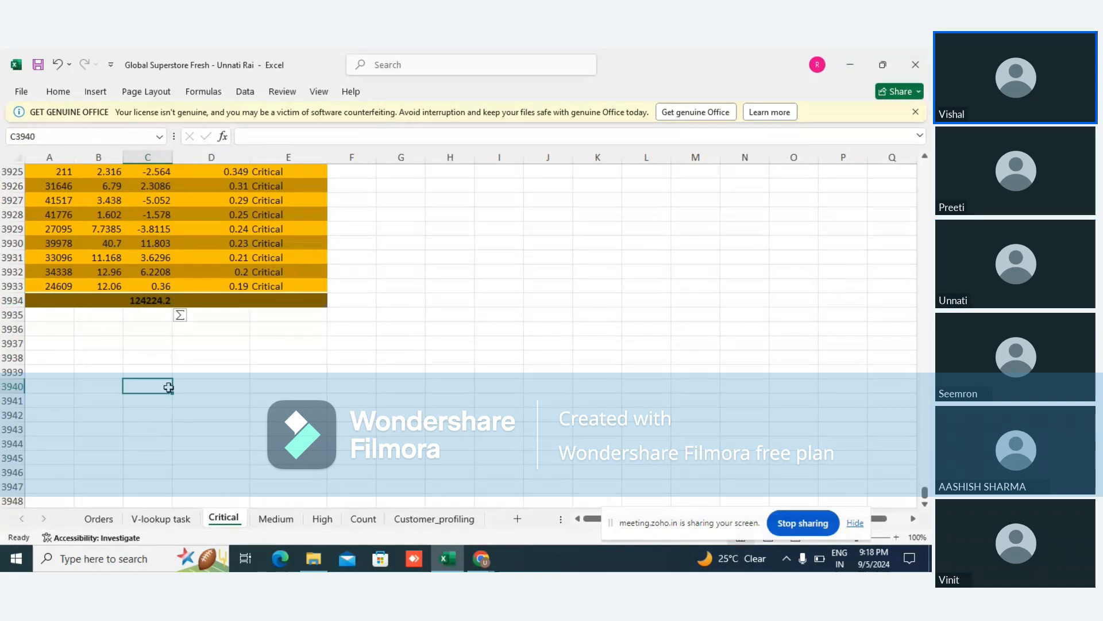
Compare the SUMIFS result in Z13 of the Orders sheet with the Profit total in C3934 of the Critical sheet.
left_click(163, 527)
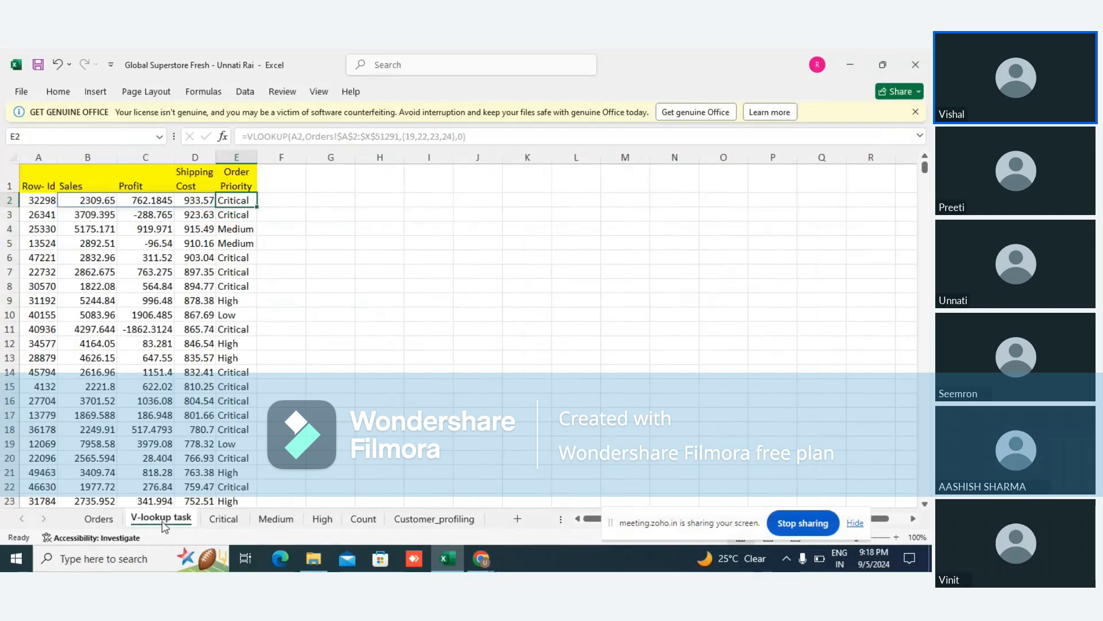
left_click(107, 523)
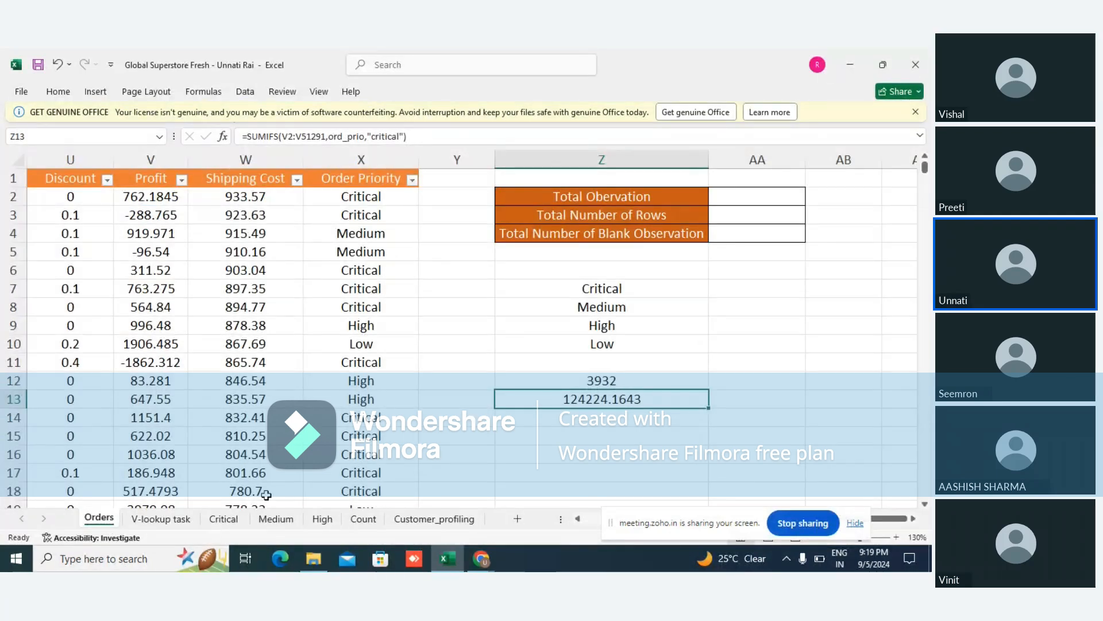
left_click(220, 523)
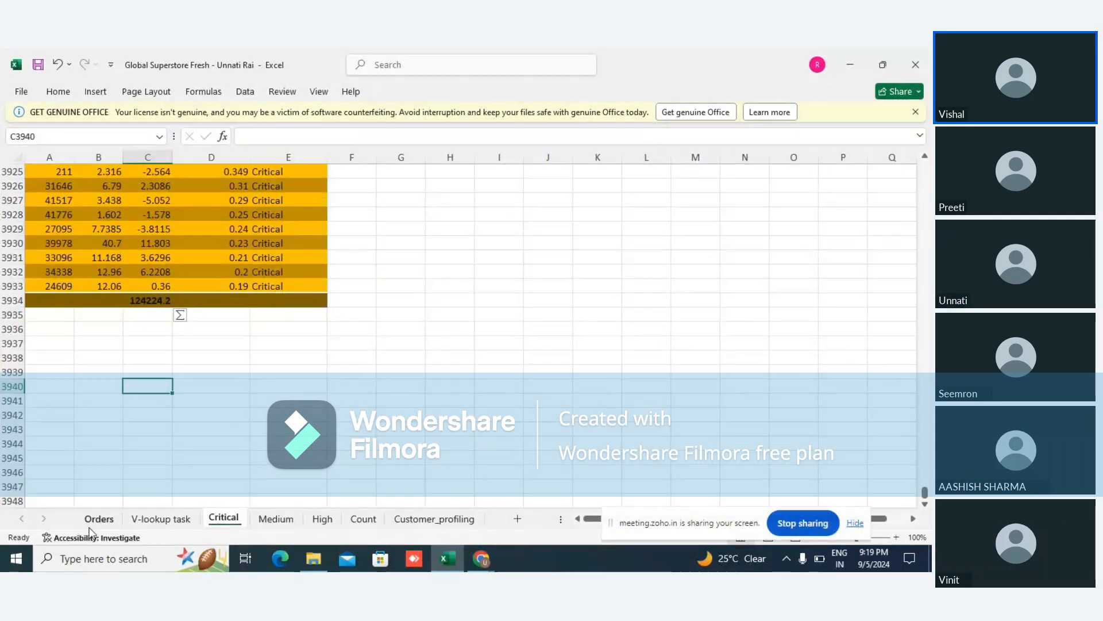
left_click(151, 301)
left_click(157, 373)
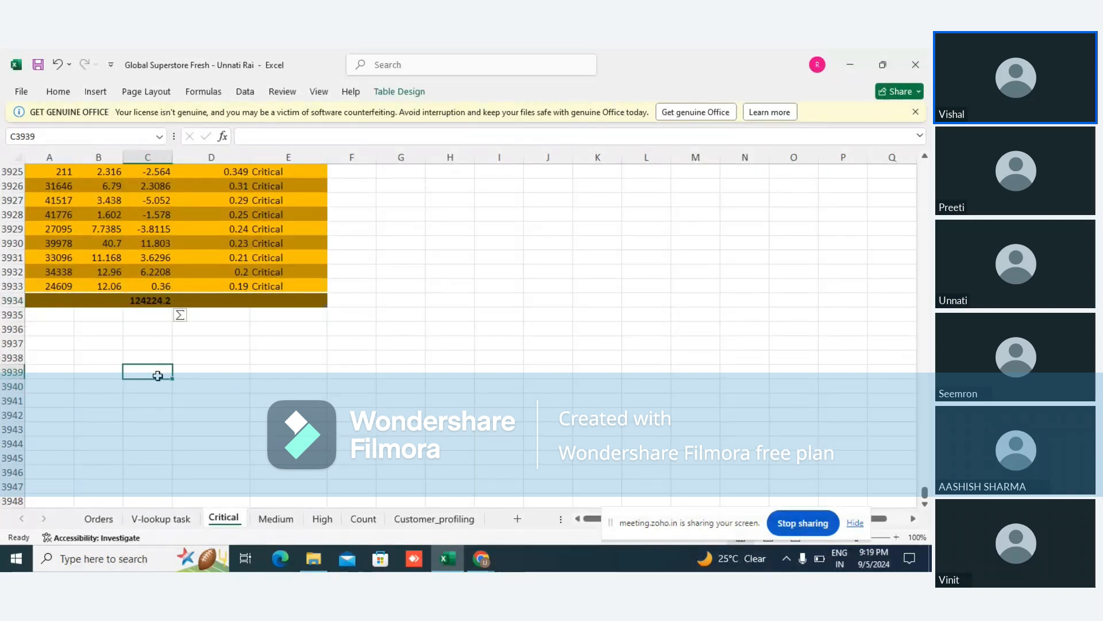
left_click(147, 296)
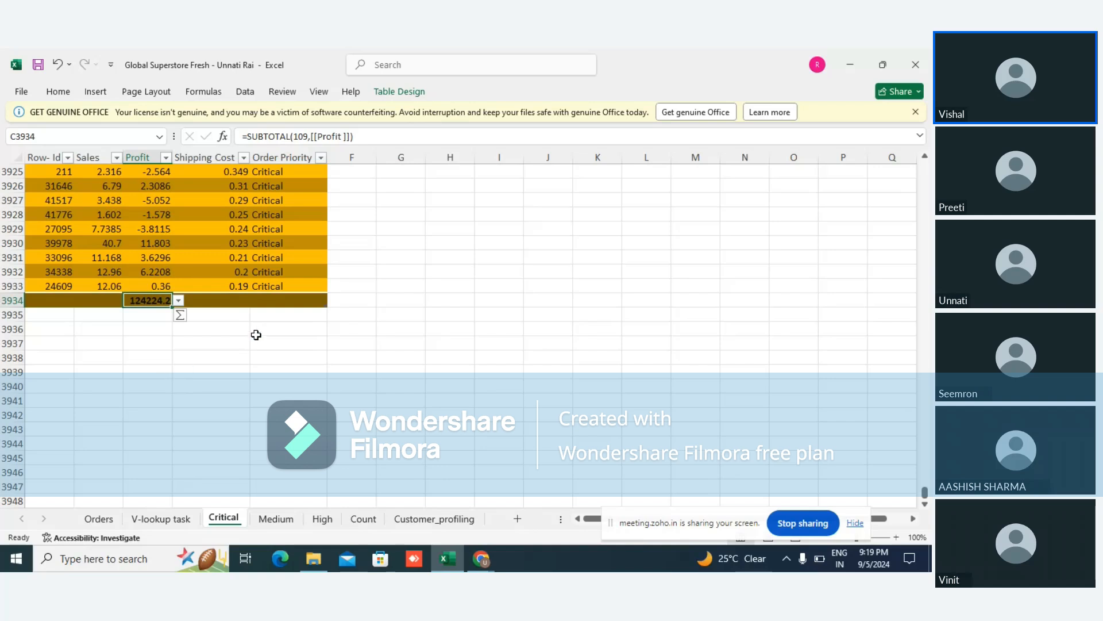
Switch to the Zoho meeting in Chrome to check the microphone, and return to the Excel workbook.
left_click(481, 559)
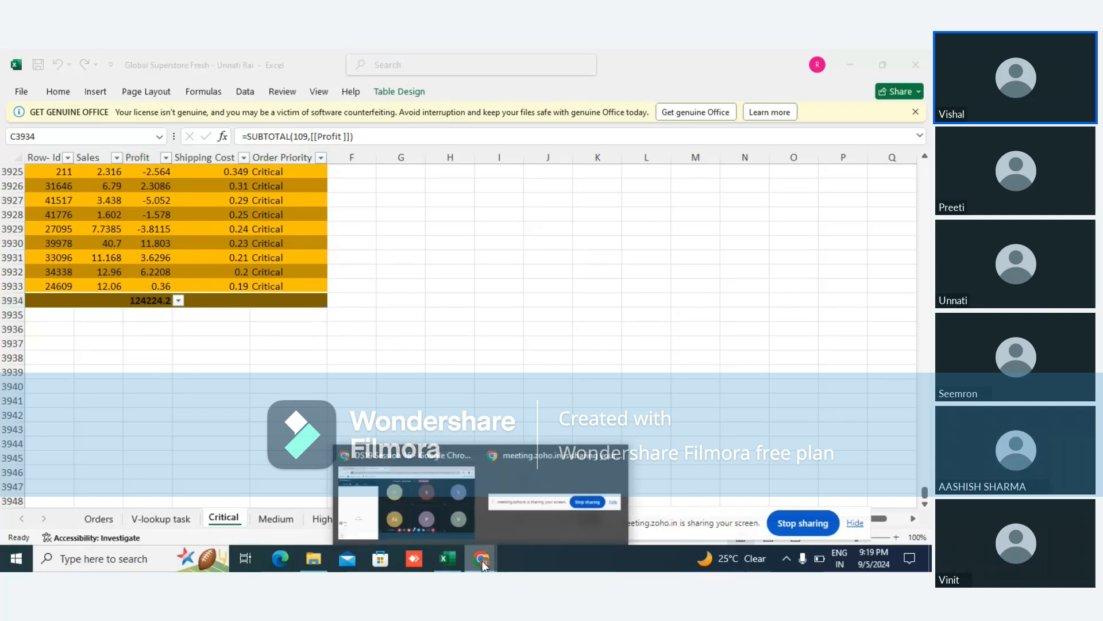
left_click(438, 517)
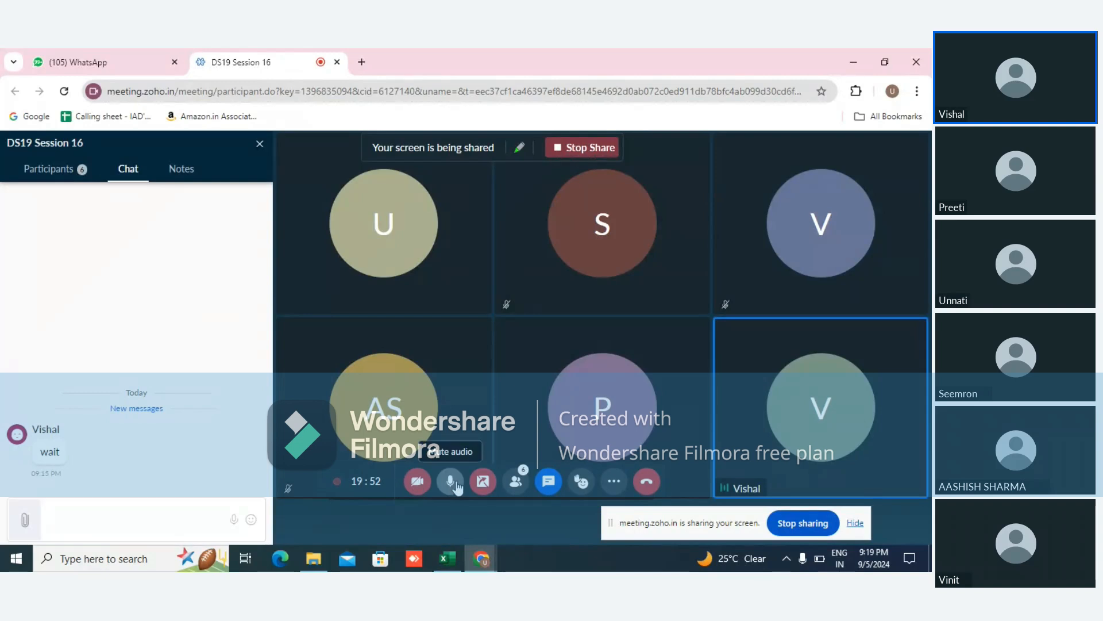
left_click(451, 559)
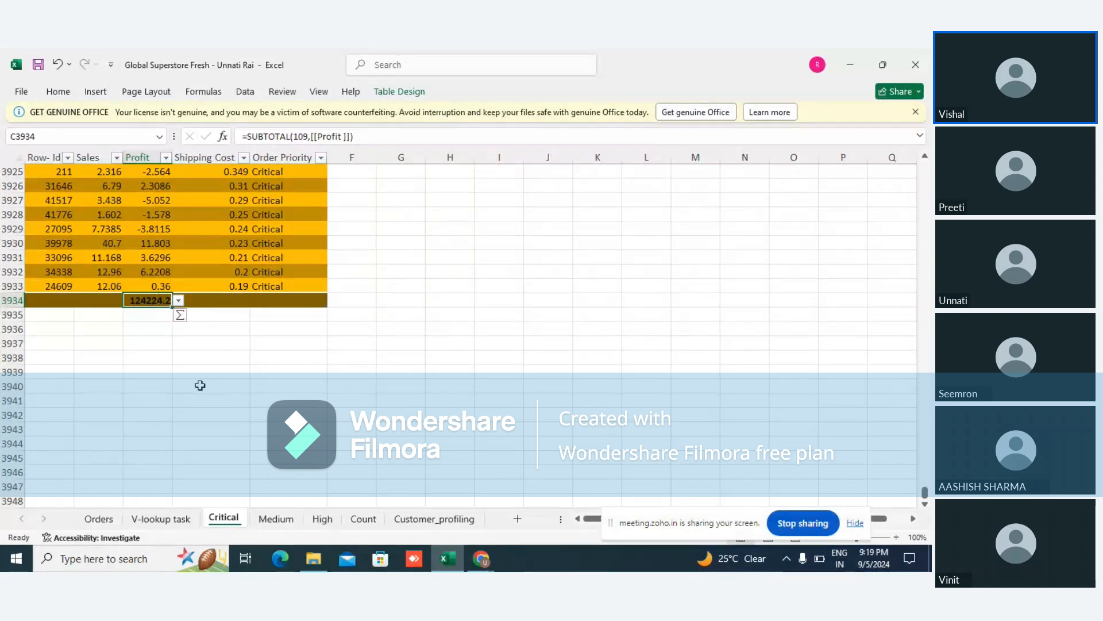
Switch to the Zoho meeting in Chrome, unmute and re-mute the microphone, and close the meeting chat.
left_click(481, 558)
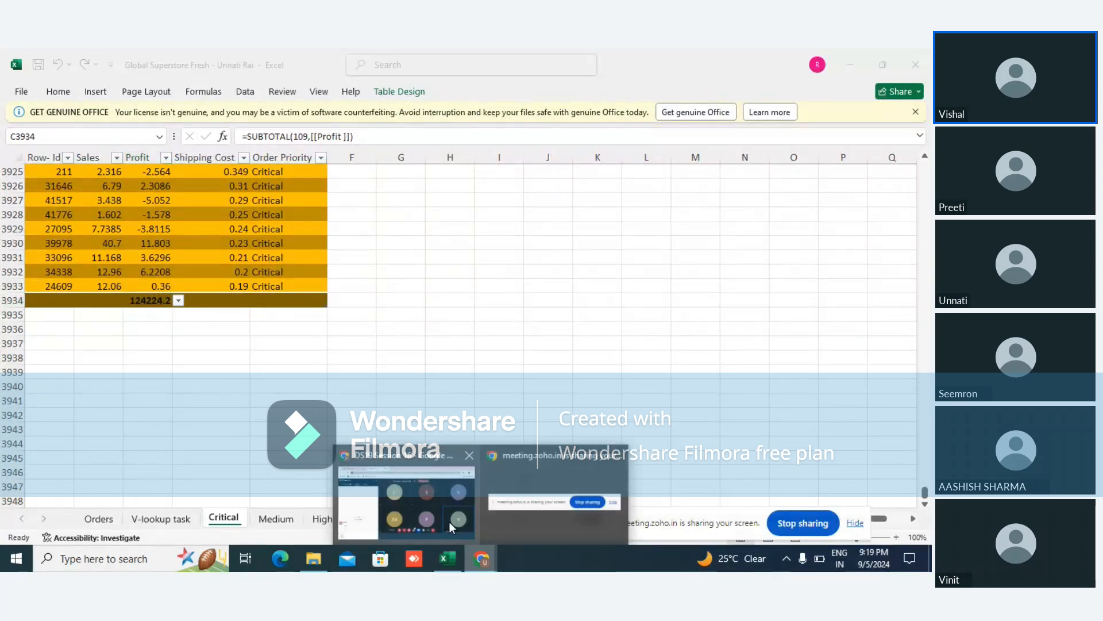
left_click(425, 515)
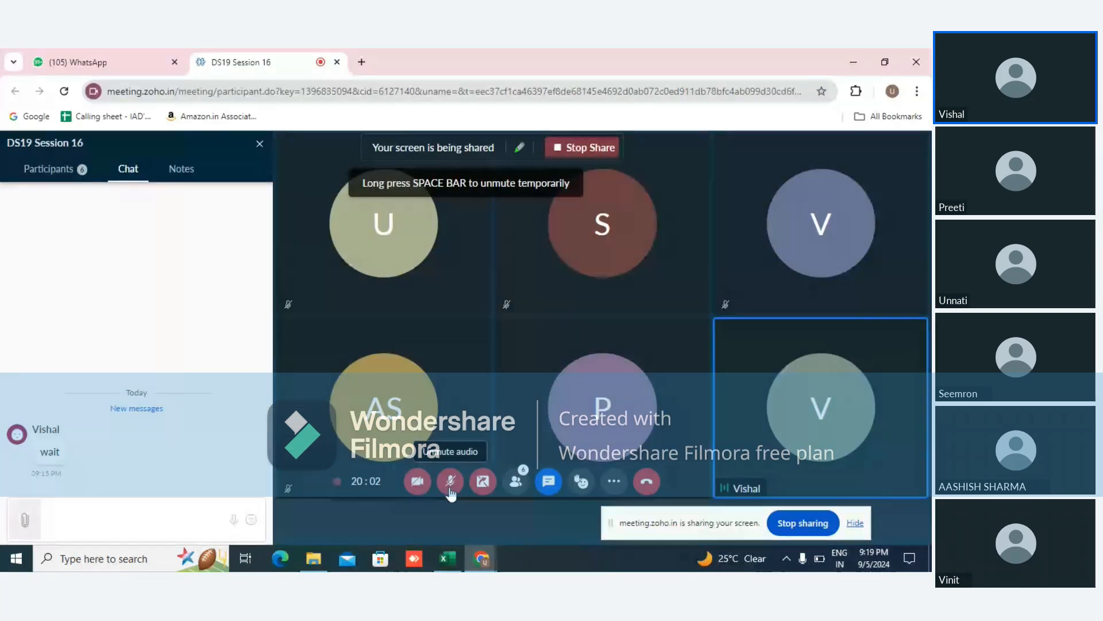
left_click(451, 483)
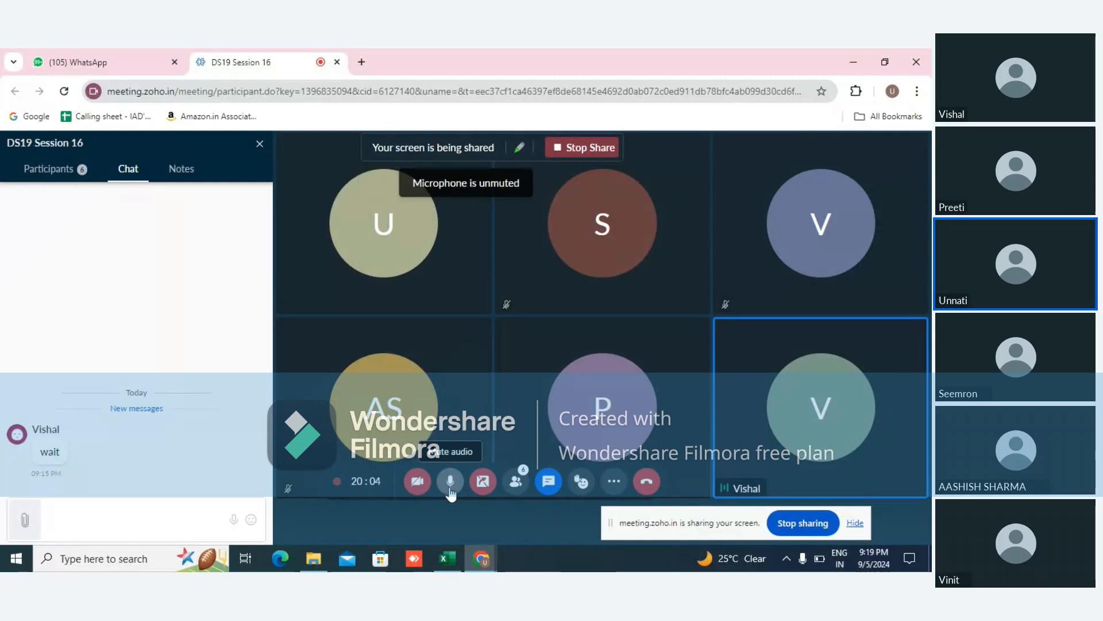
left_click(450, 482)
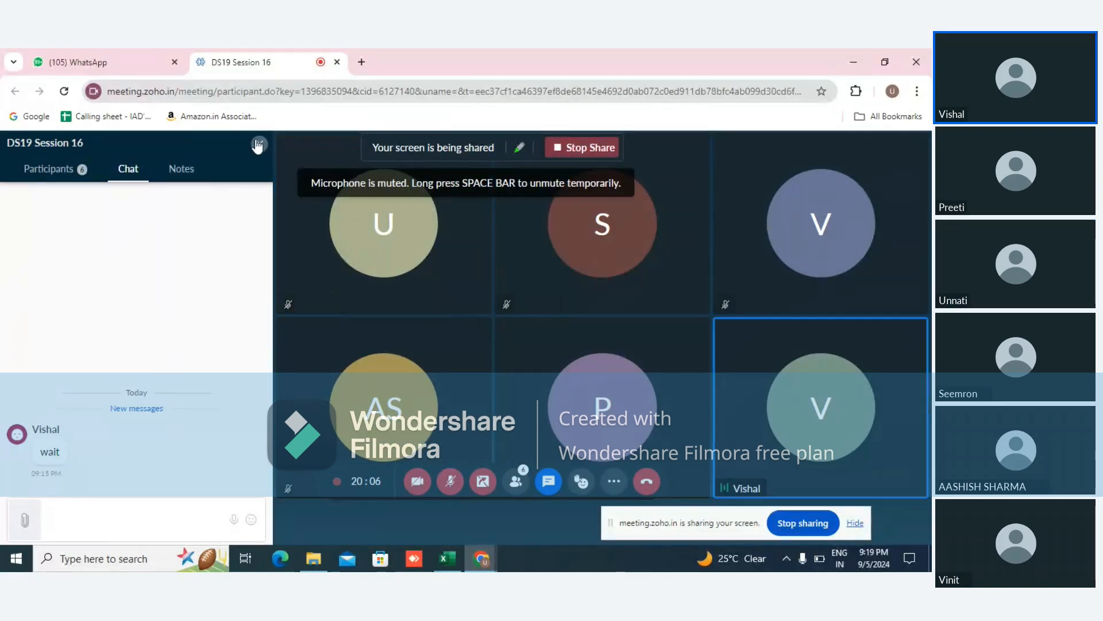
left_click(259, 143)
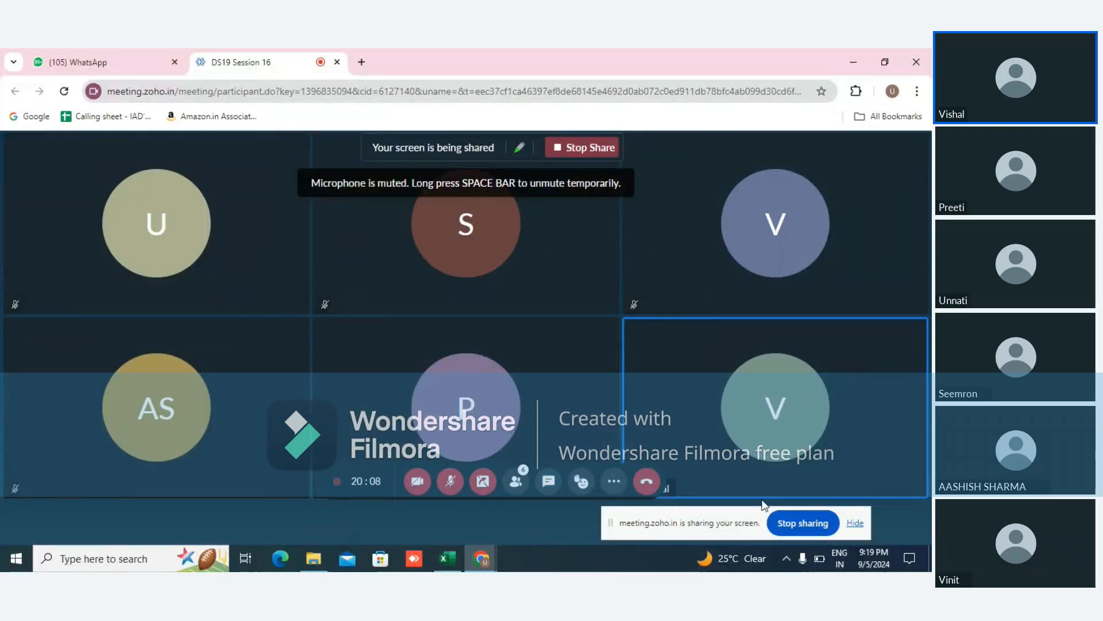
Stop sharing the screen in the Zoho meeting.
left_click(813, 535)
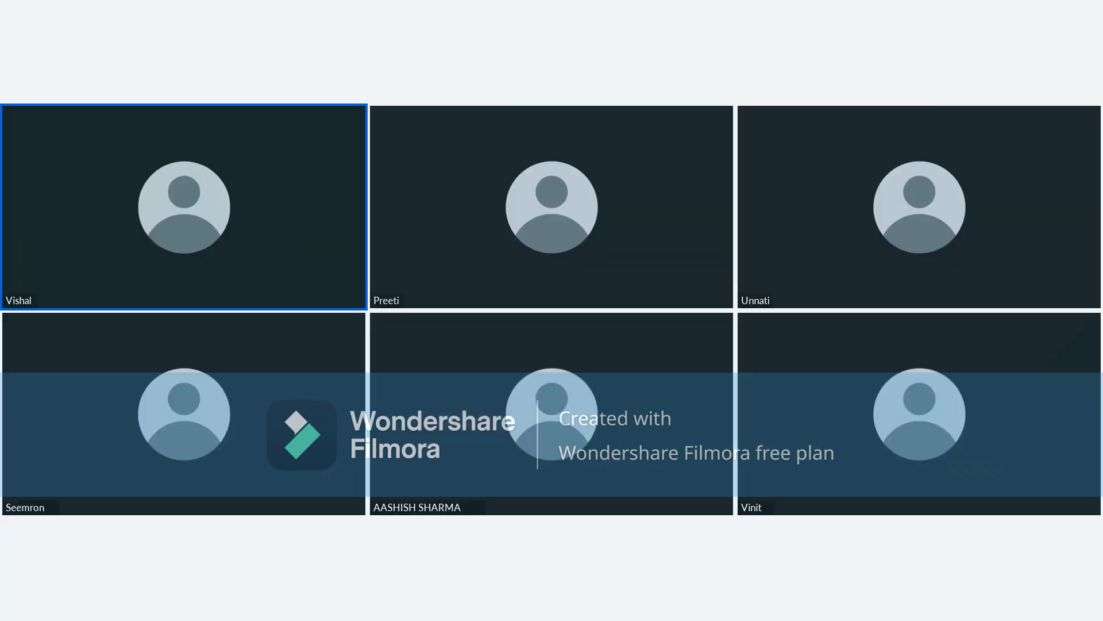
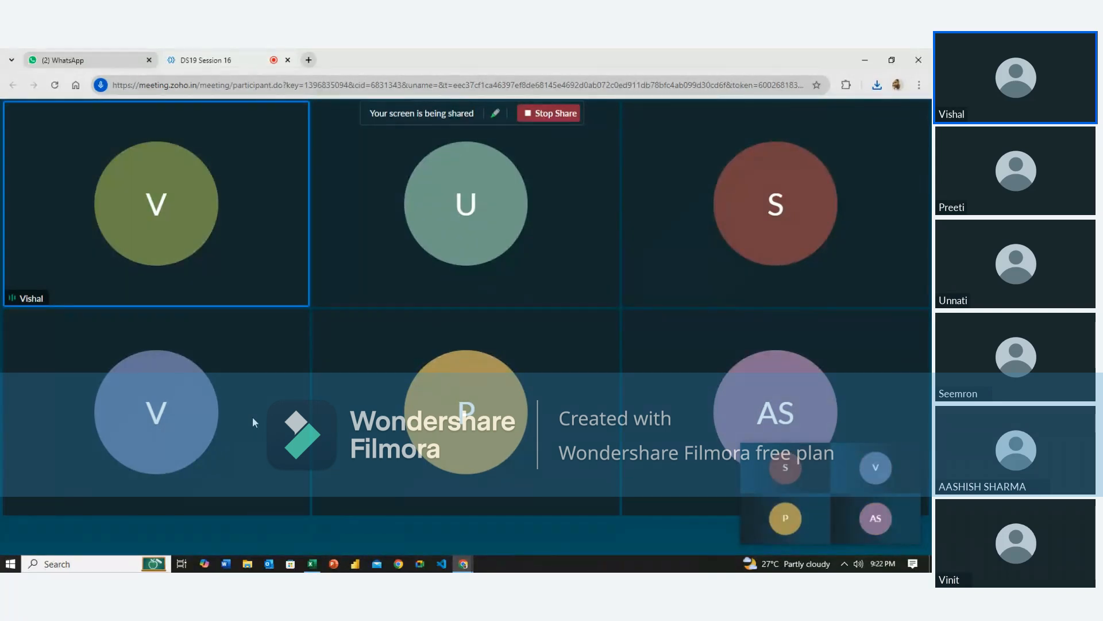
Switch to the Global Superstore Fresh workbook in Excel, dismiss the Office licence notices and enable editing.
left_click(310, 565)
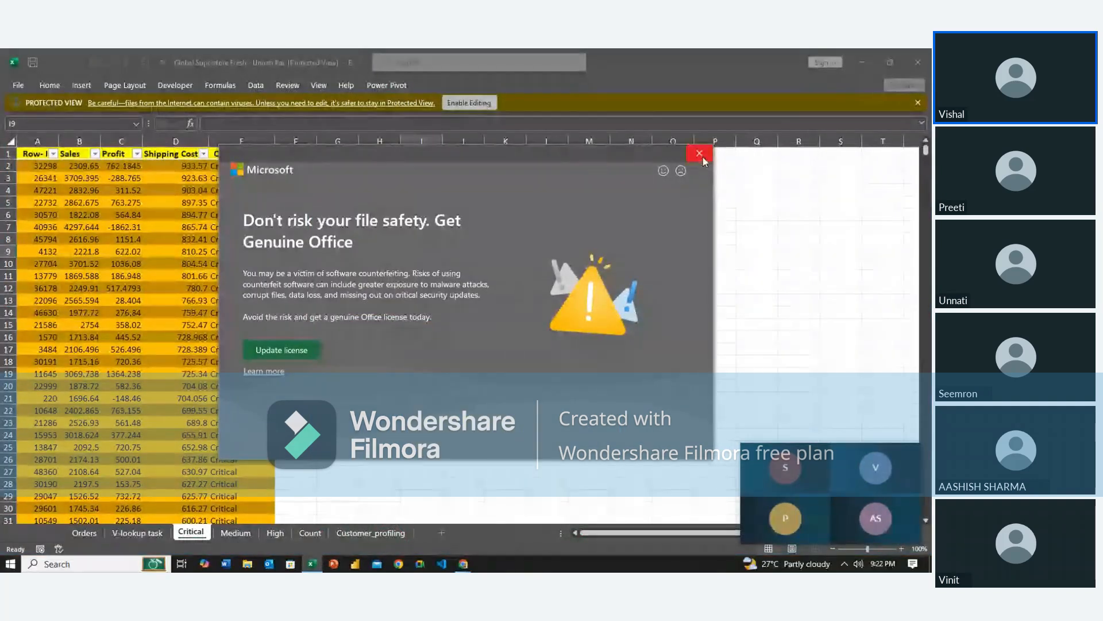
left_click(702, 157)
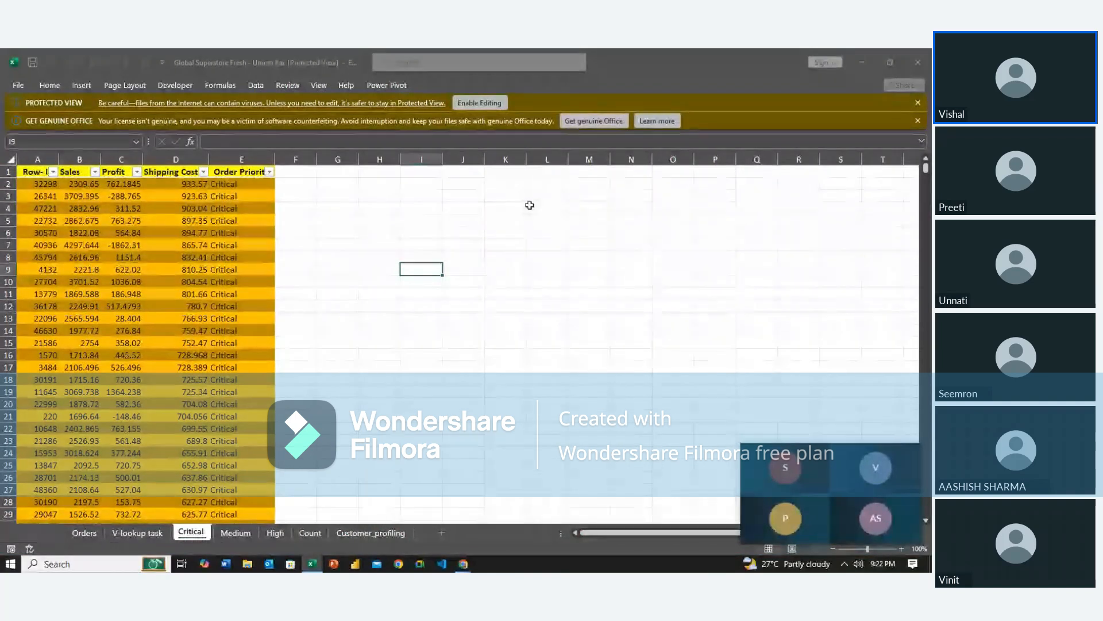
left_click(493, 103)
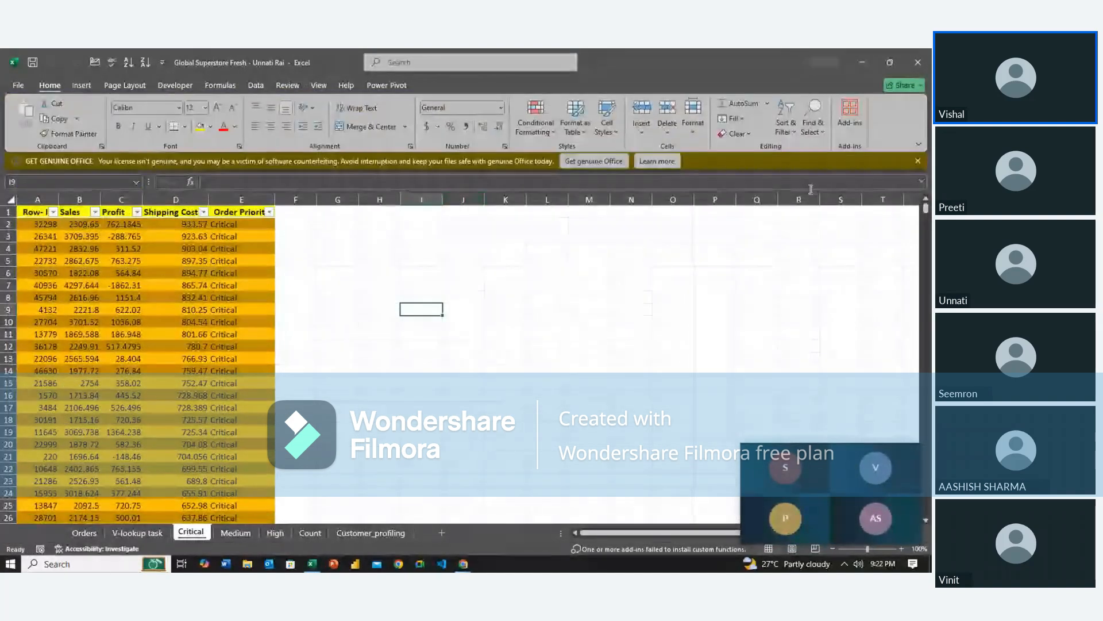
left_click(566, 315)
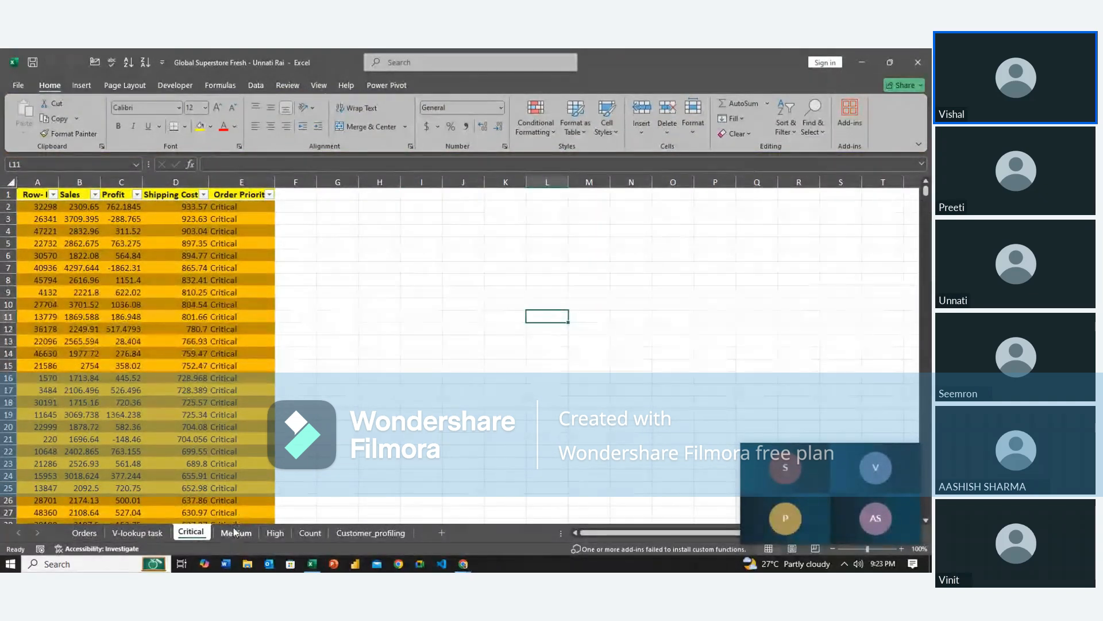
Try to copy the grouped V-lookup task, Critical, Medium and High sheets into a new workbook.
left_click(235, 532, "ctrl")
left_click(269, 535, "ctrl")
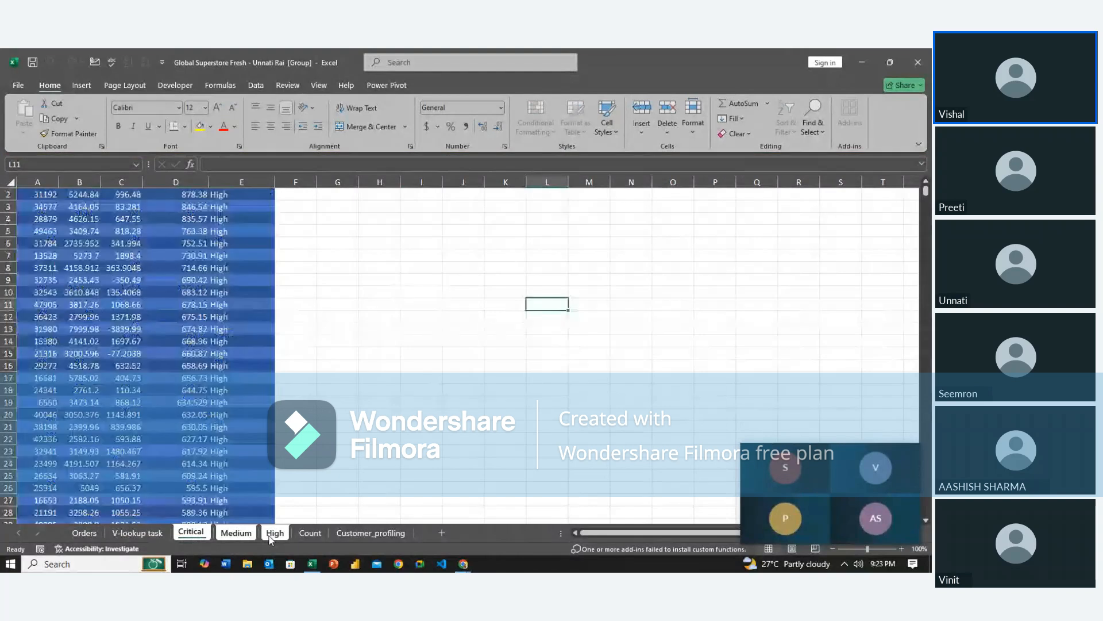
right_click(269, 536)
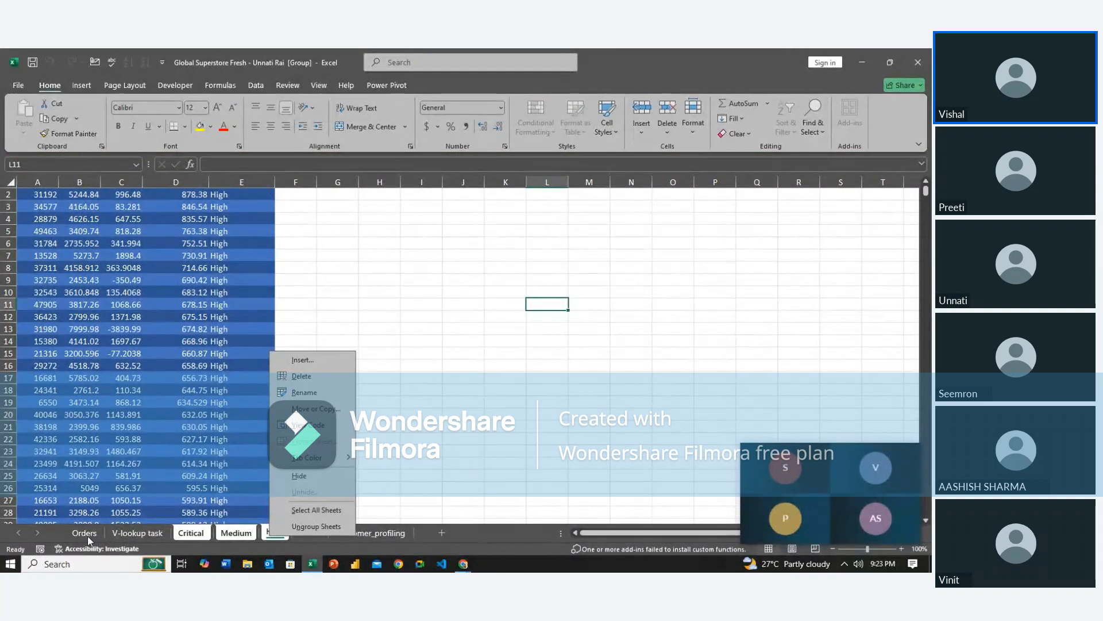
key("Escape")
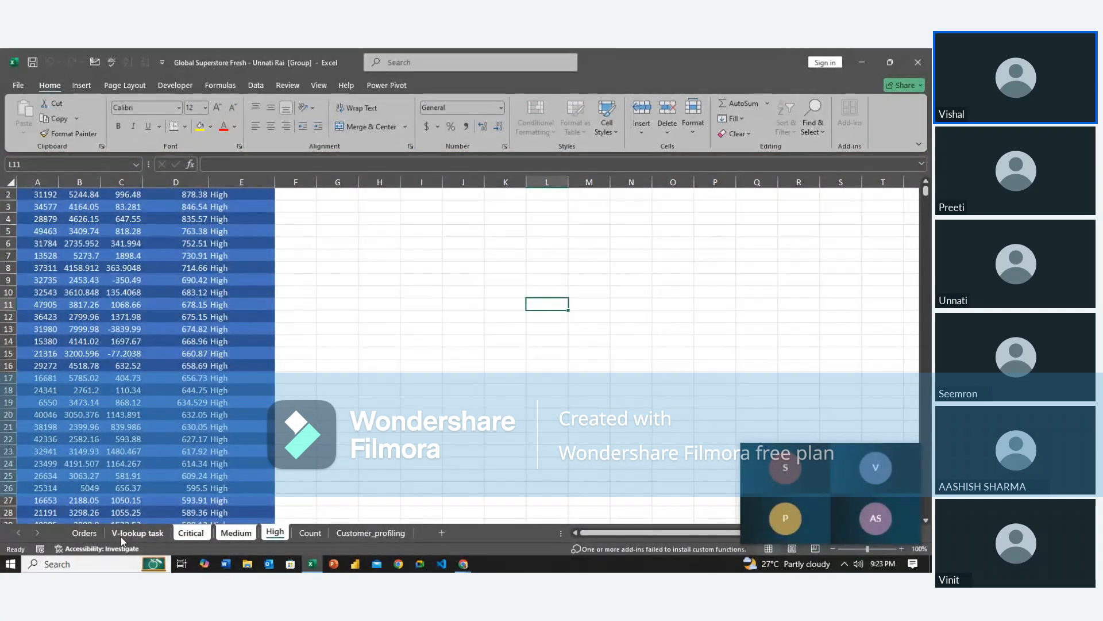
left_click(146, 535, "ctrl")
right_click(147, 534)
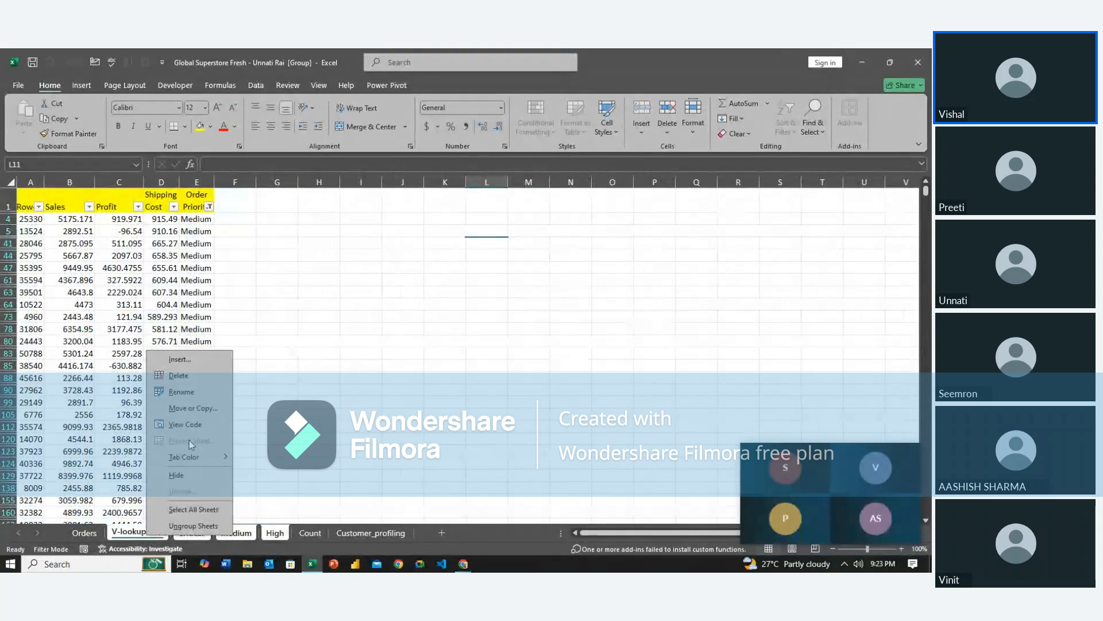
left_click(199, 412)
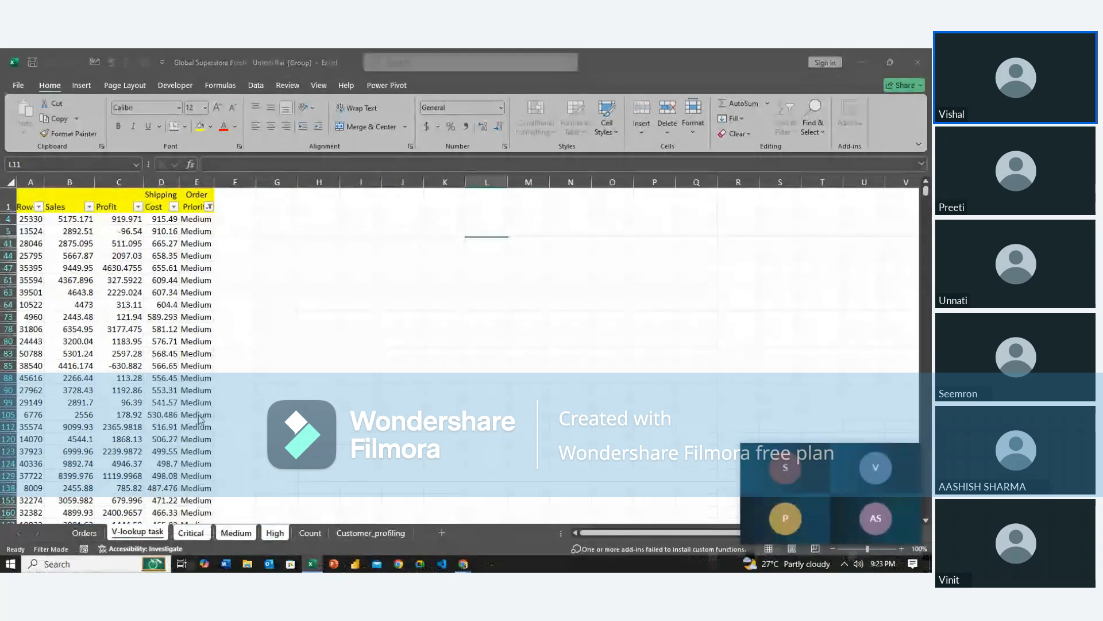
left_click(138, 476)
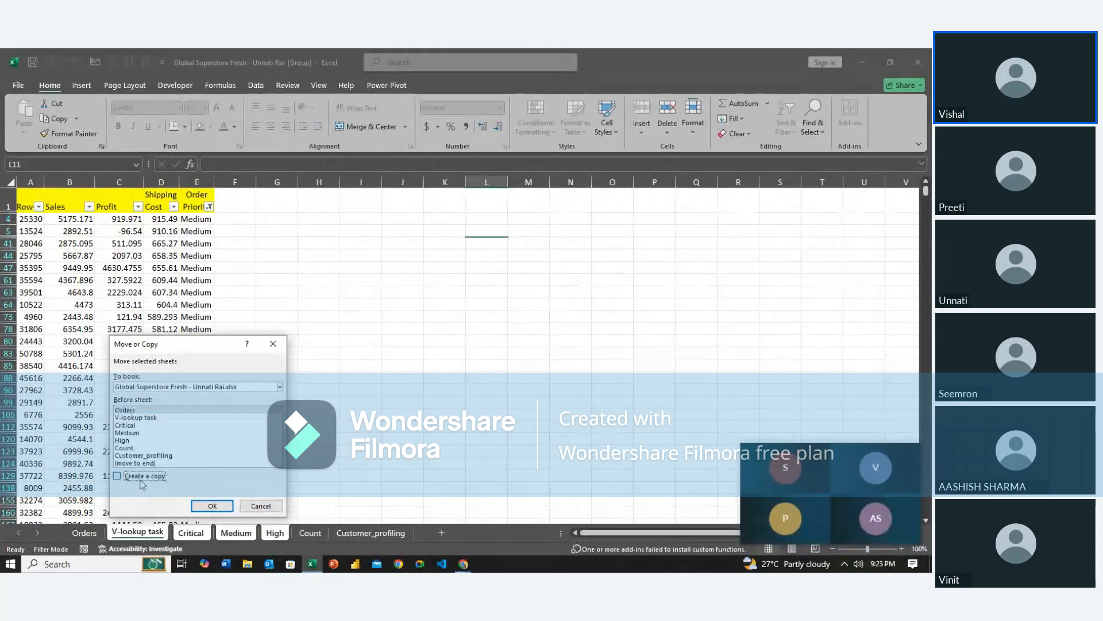
left_click(276, 390)
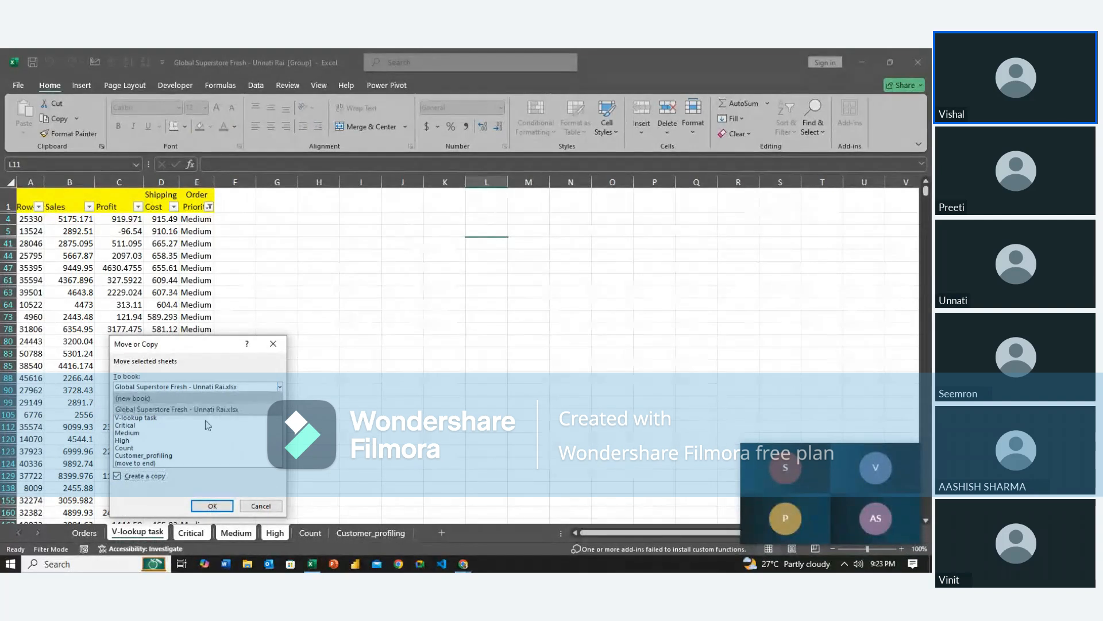
left_click(218, 397)
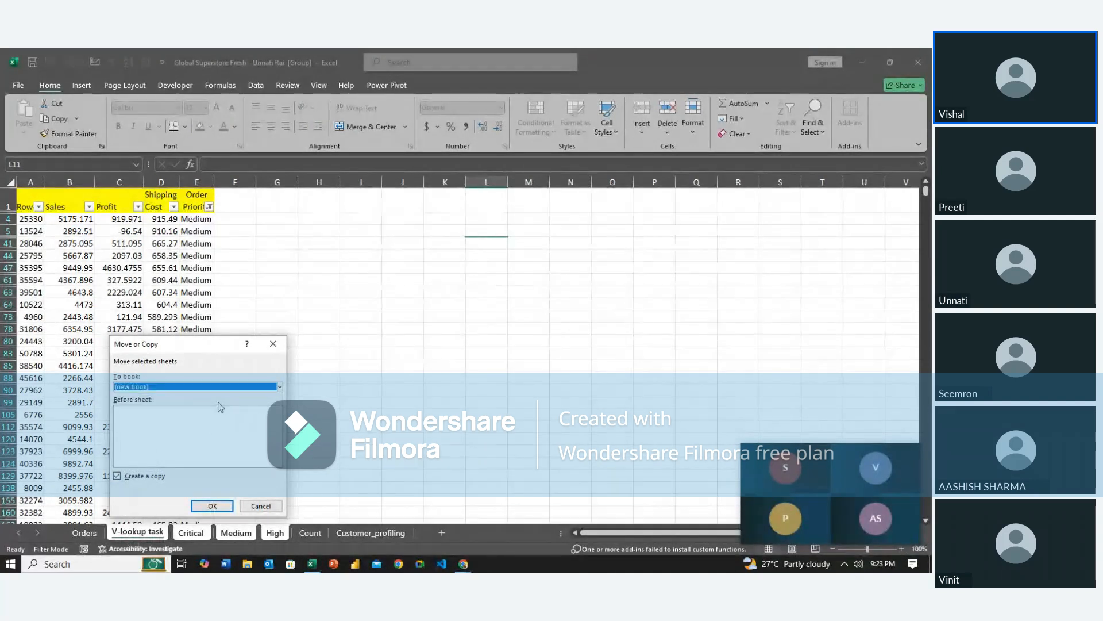
left_click(224, 507)
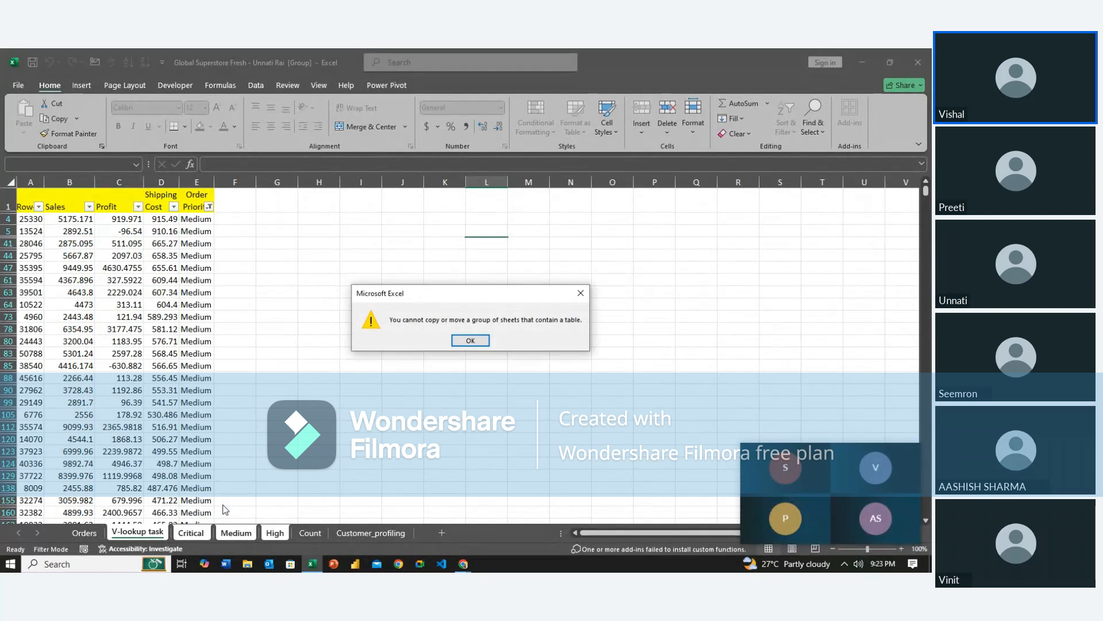
key("Return")
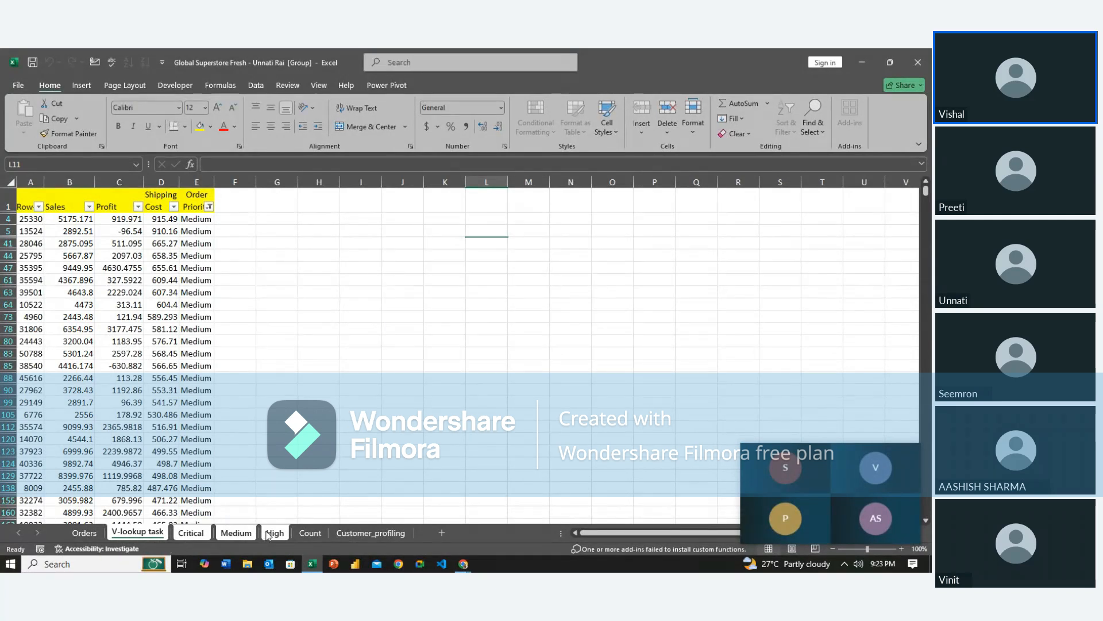
Ungroup the sheets and try to copy only Critical, Medium and High together into a new workbook.
left_click(269, 534)
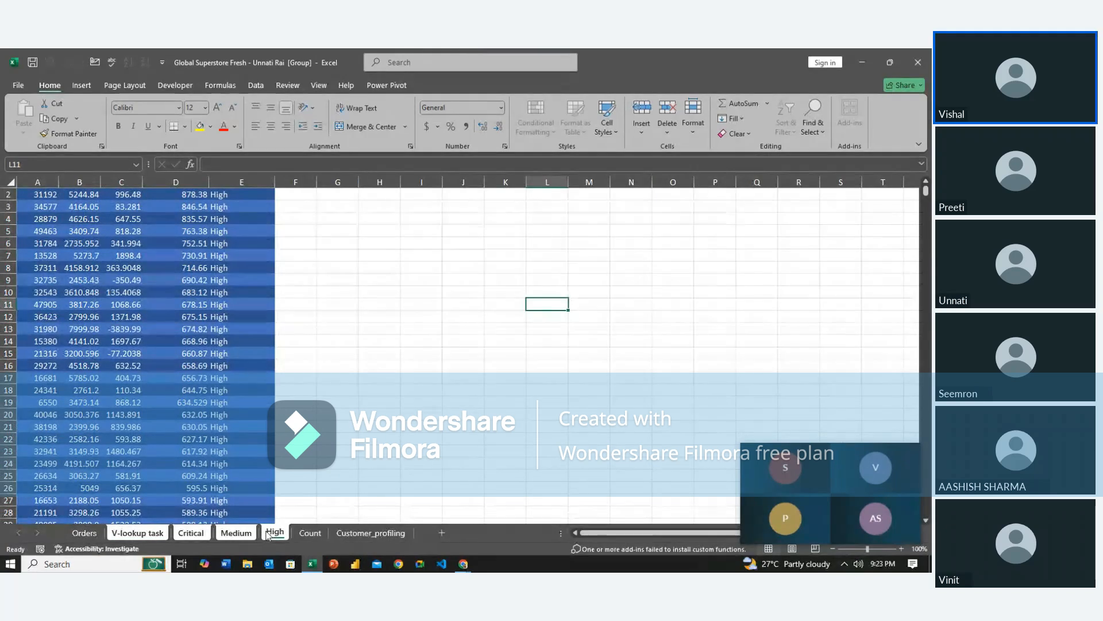
left_click(305, 537)
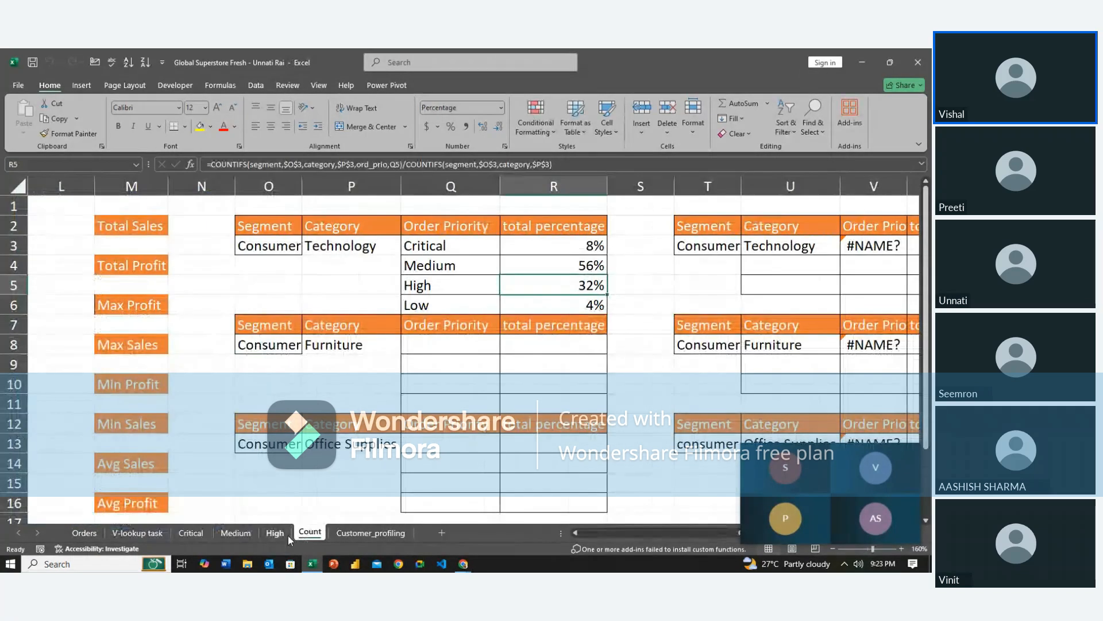
left_click(279, 536)
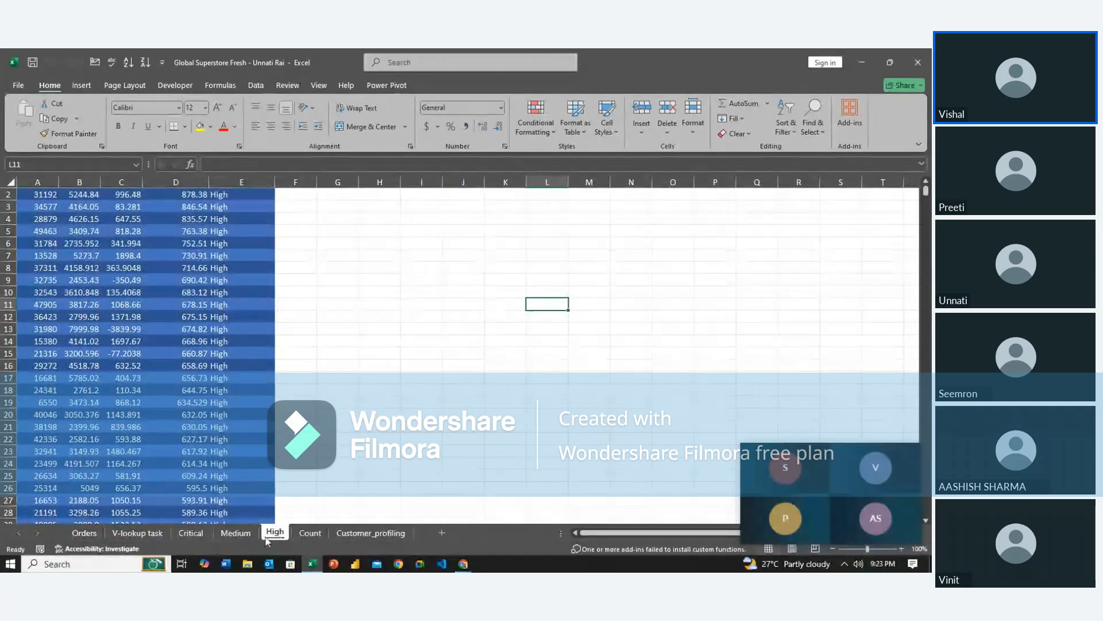
left_click(235, 534, "ctrl")
left_click(197, 534, "ctrl")
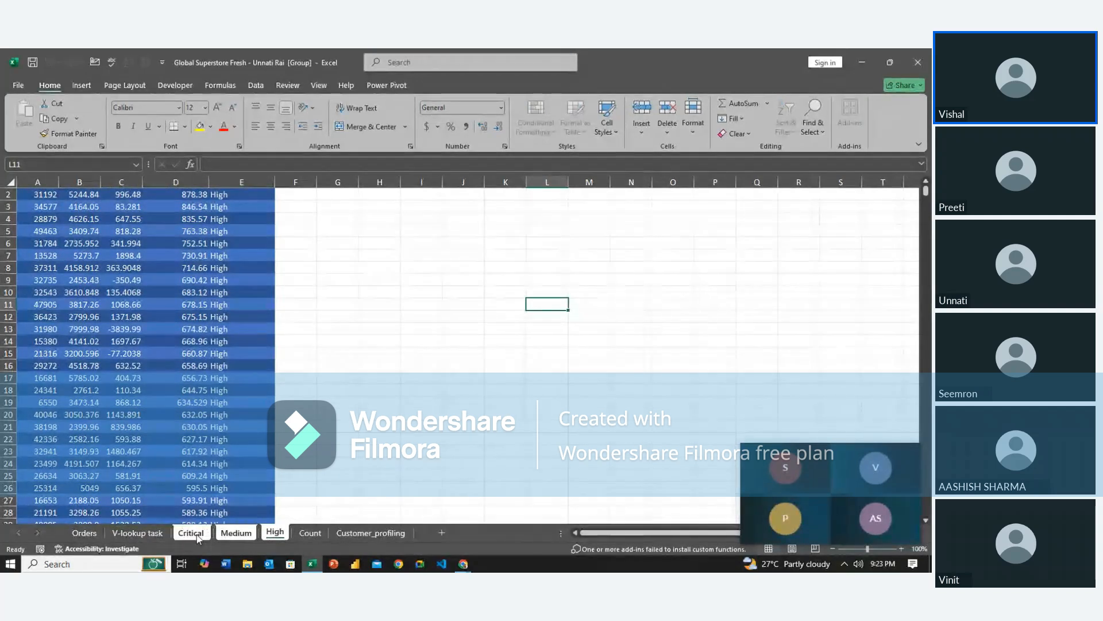
right_click(197, 535)
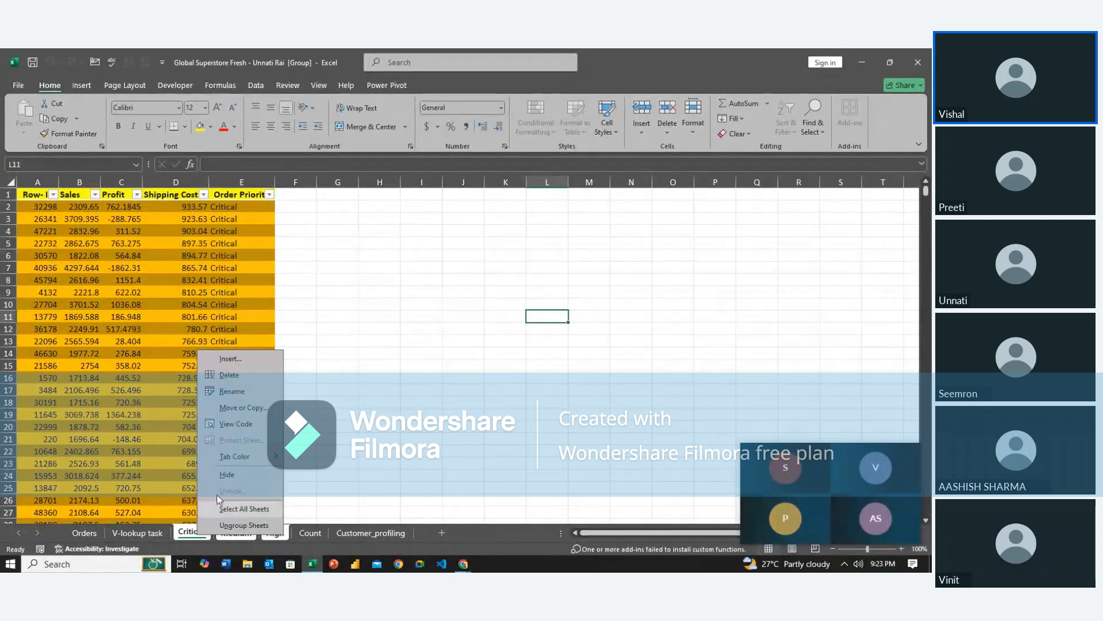
left_click(249, 408)
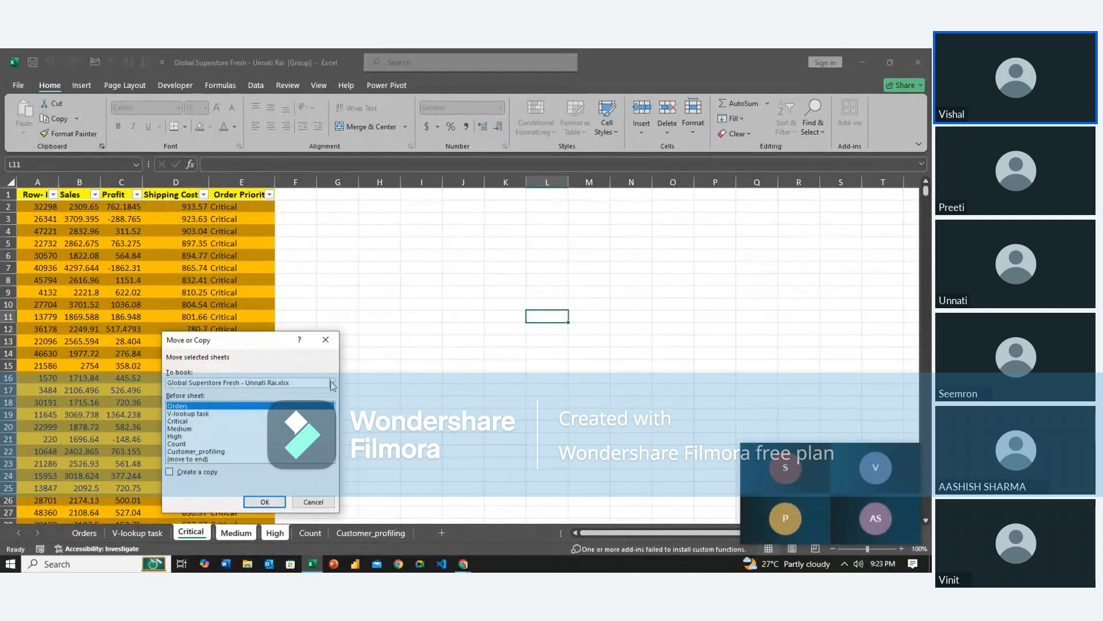
left_click(332, 384)
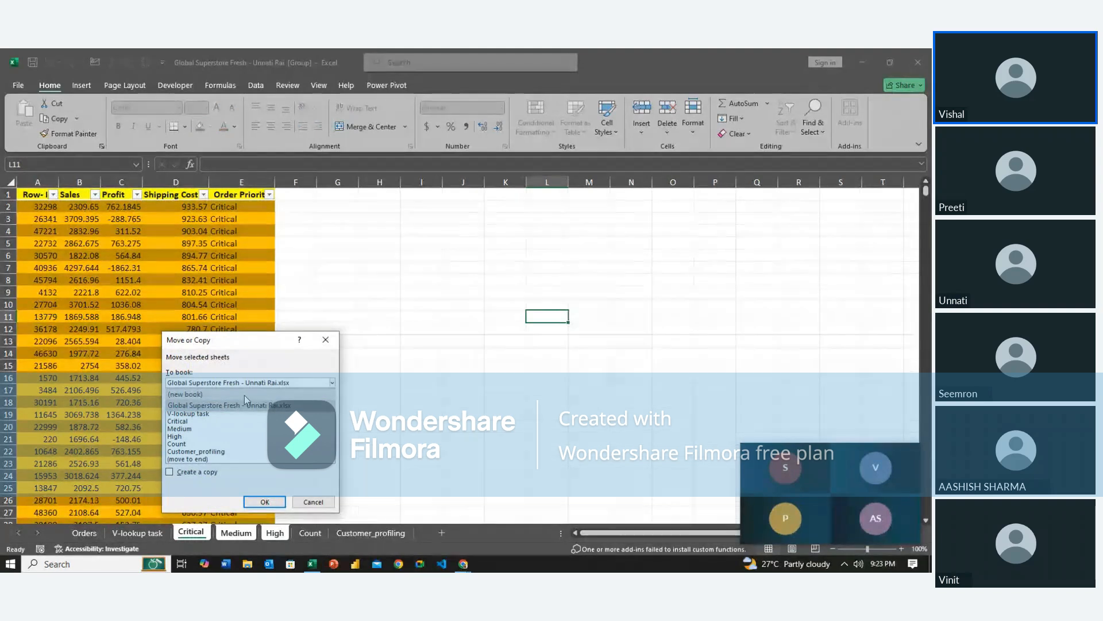
left_click(241, 394)
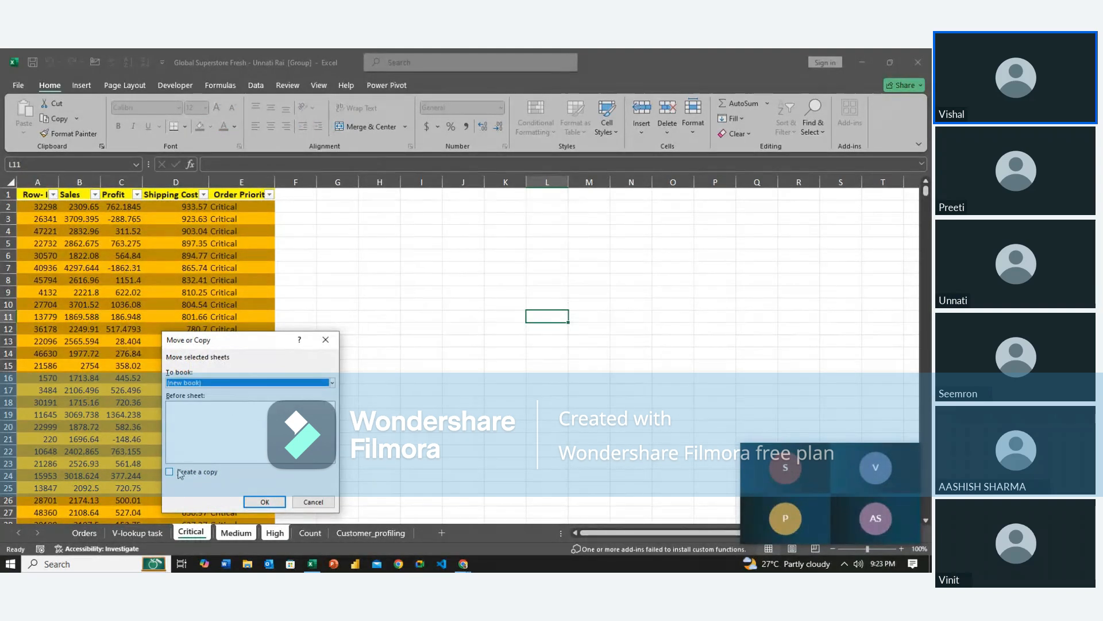
left_click(180, 472)
left_click(265, 501)
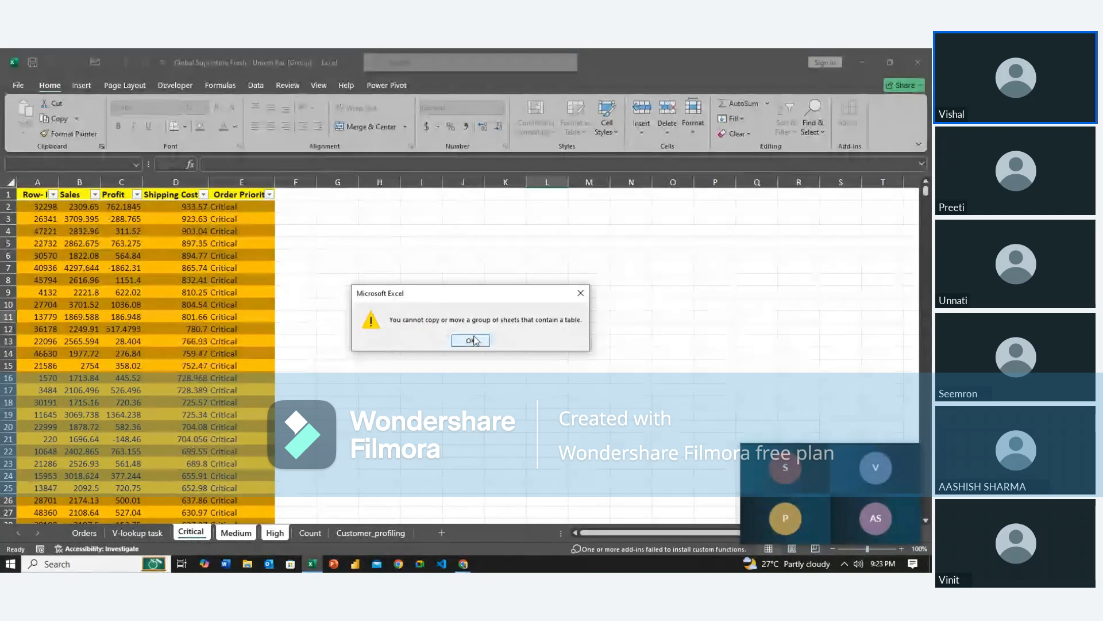
left_click(471, 341)
Ungroup the Critical, Medium and High sheets and make the V-lookup task sheet active.
left_click(310, 377)
left_click(181, 442)
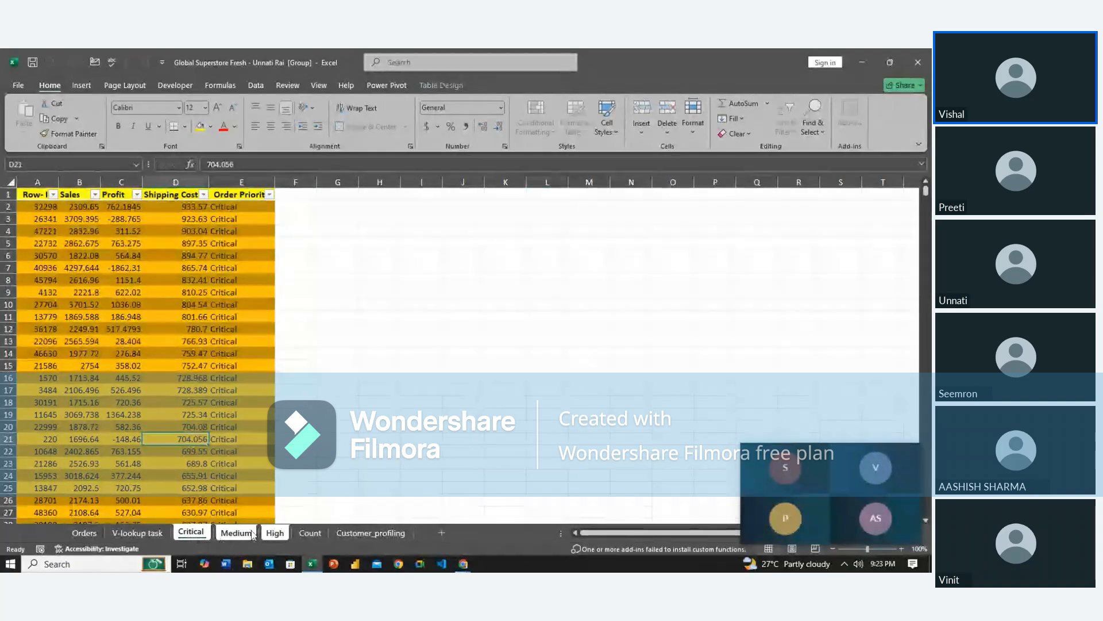
left_click(237, 533)
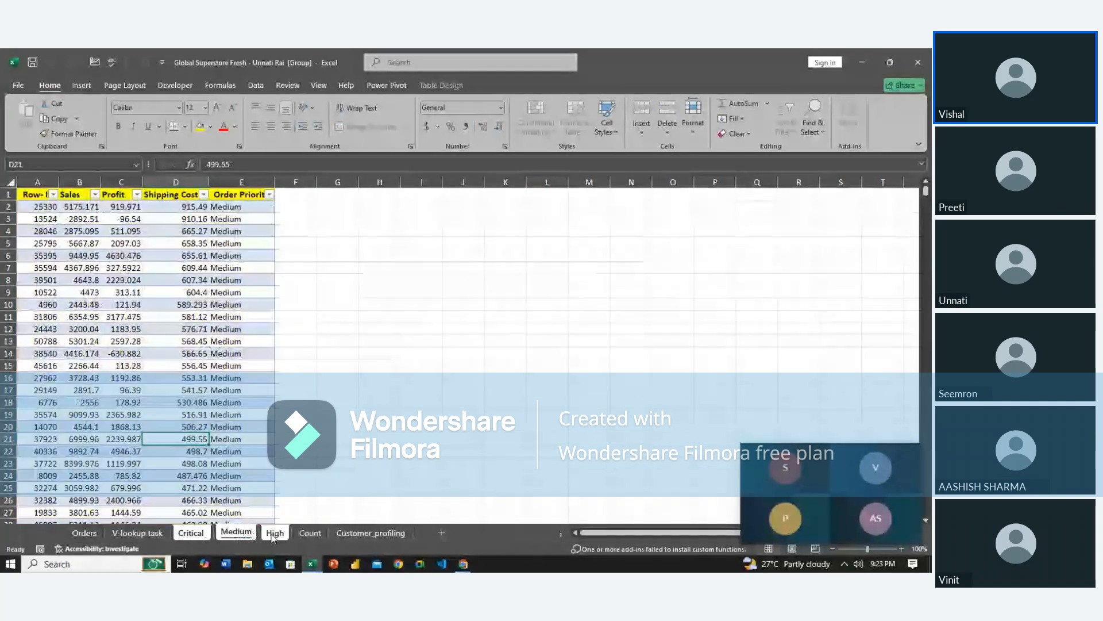
left_click(274, 533)
left_click(159, 533)
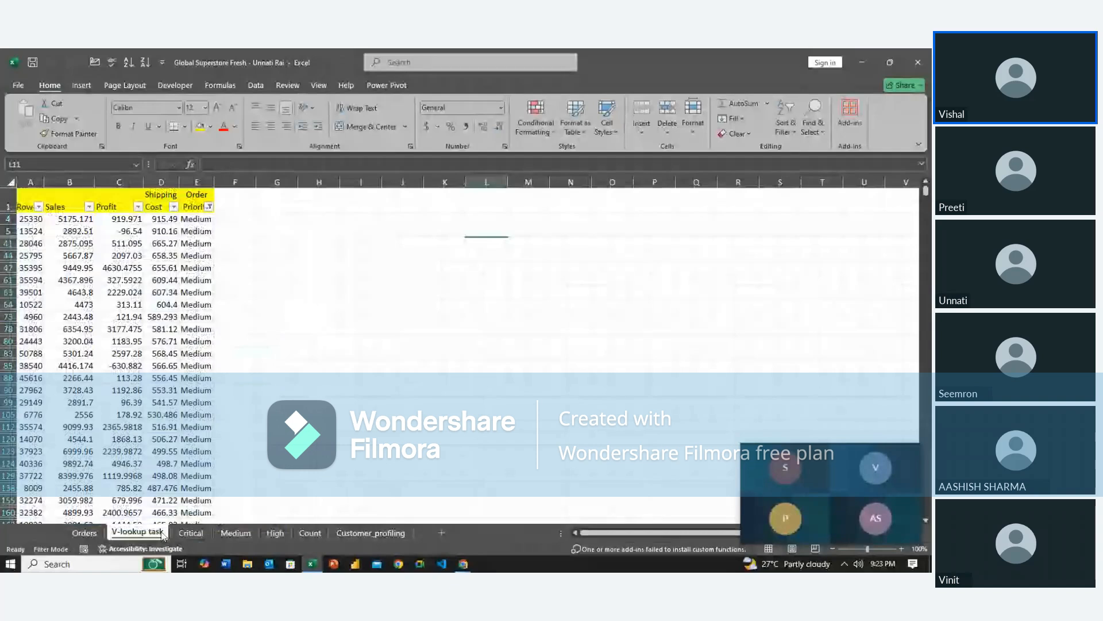
right_click(163, 534)
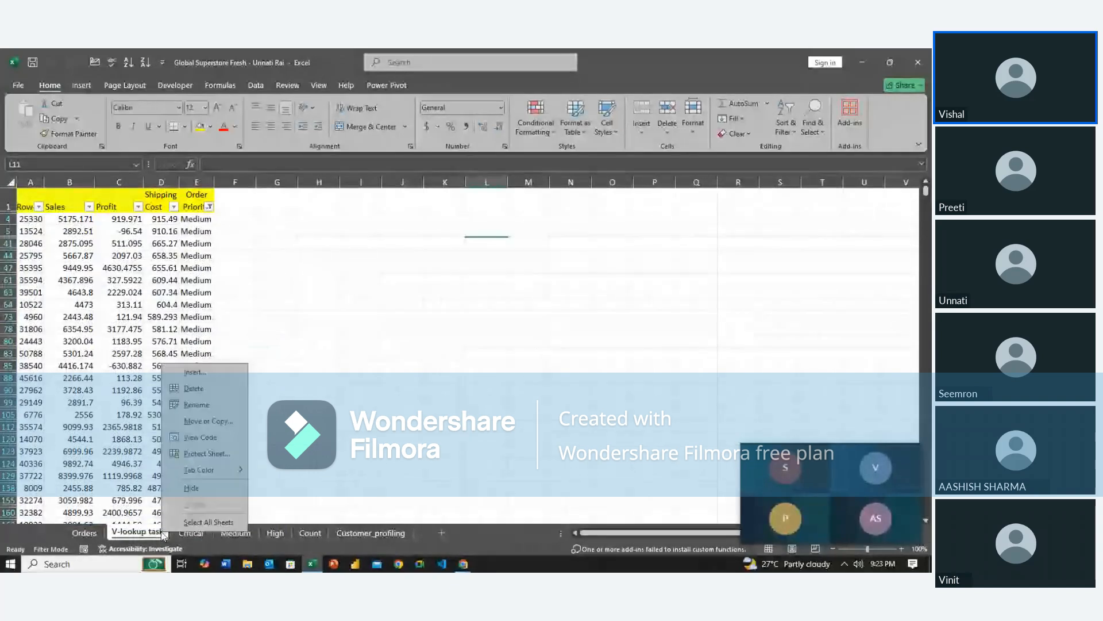
key("Escape")
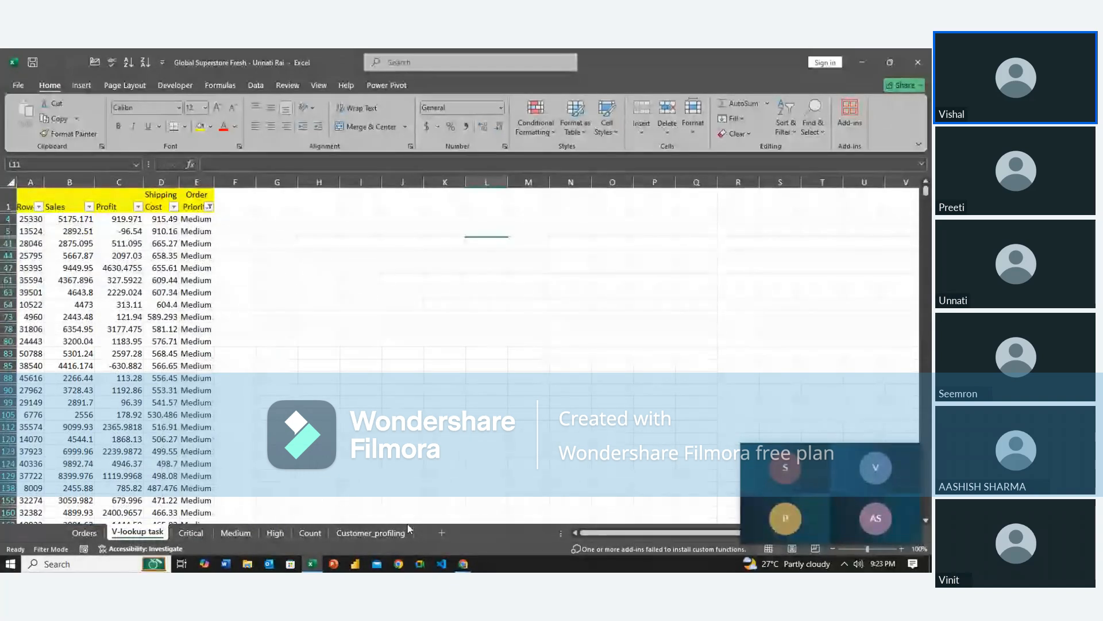
Insert a new worksheet and place it between the Orders and V-lookup task sheets.
left_click(441, 533)
left_click_drag(194, 535, 132, 533)
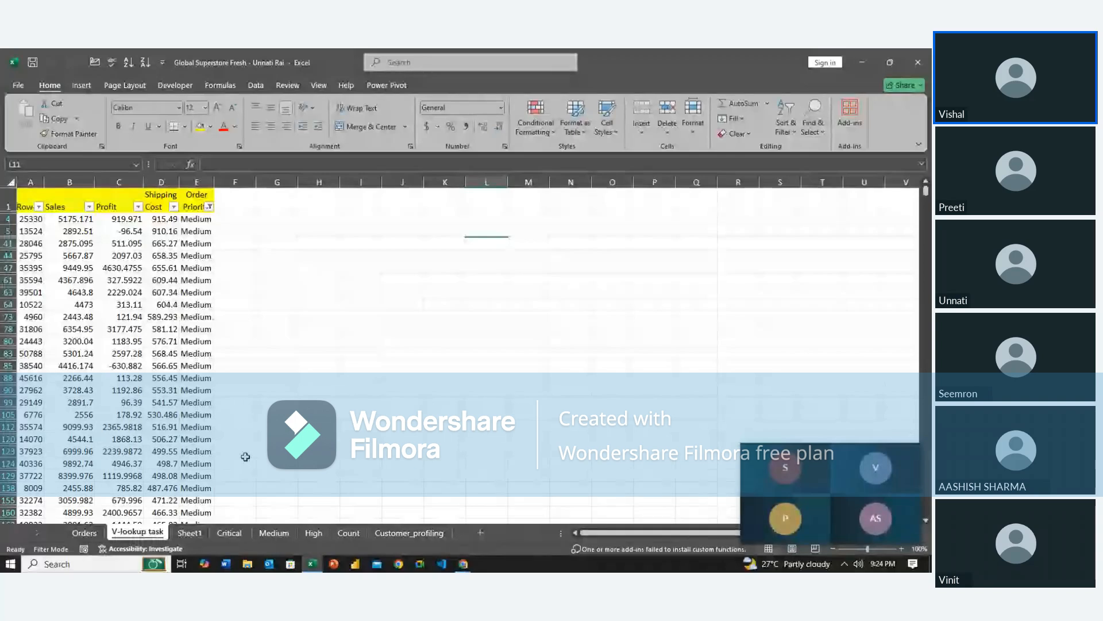
left_click(190, 533)
left_click_drag(190, 532, 135, 533)
Check the priority list on the Orders sheet and rename the new sheet as Summary.
left_click(78, 535)
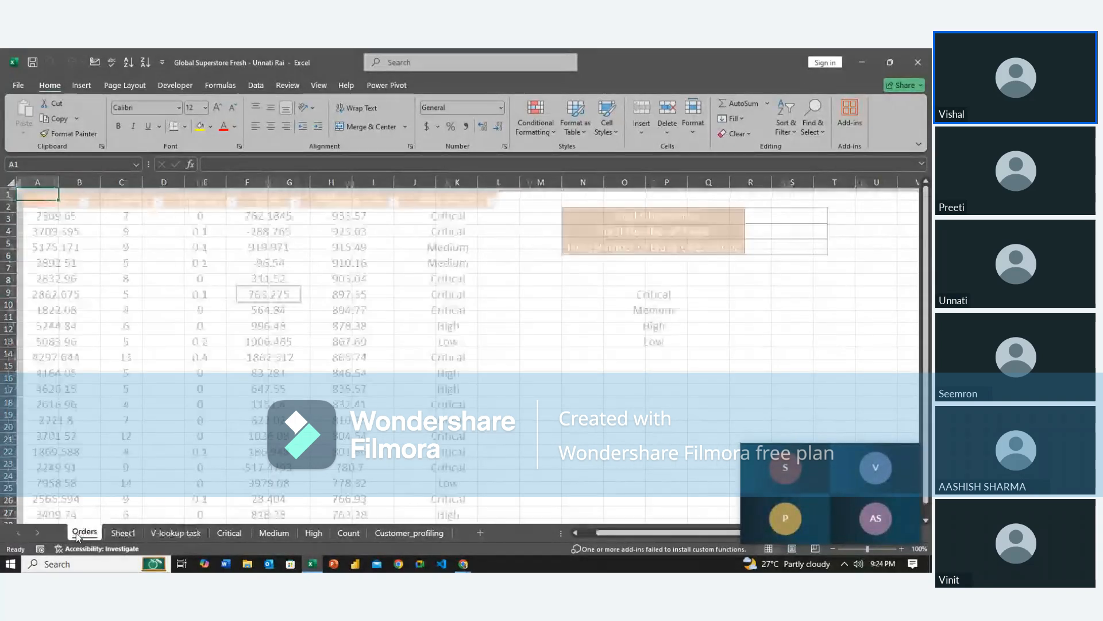
left_click(618, 380)
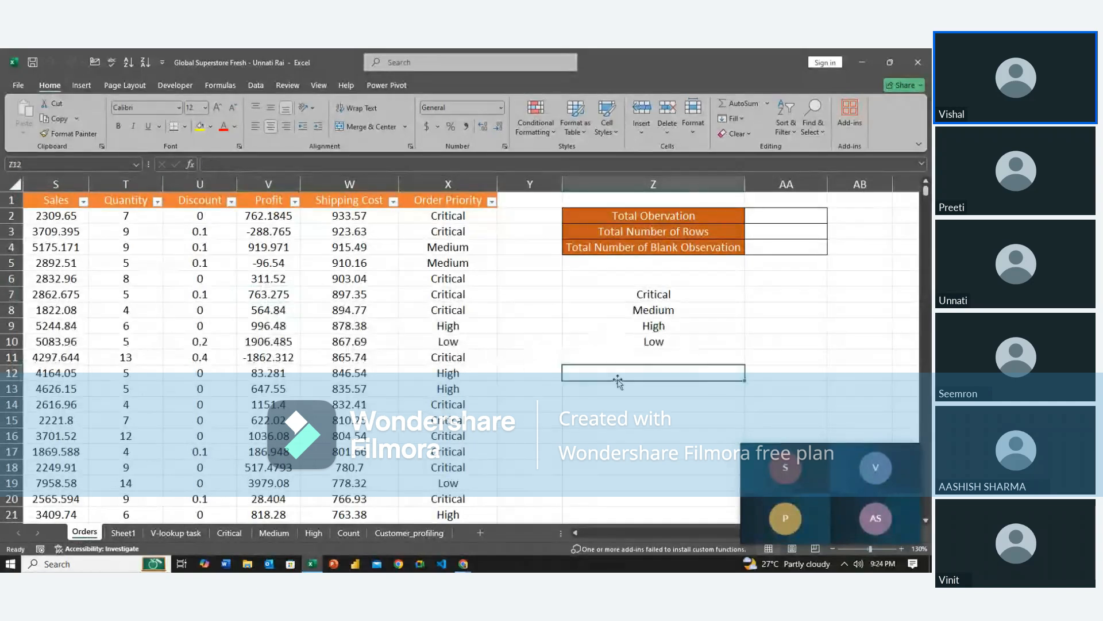
left_click(119, 534)
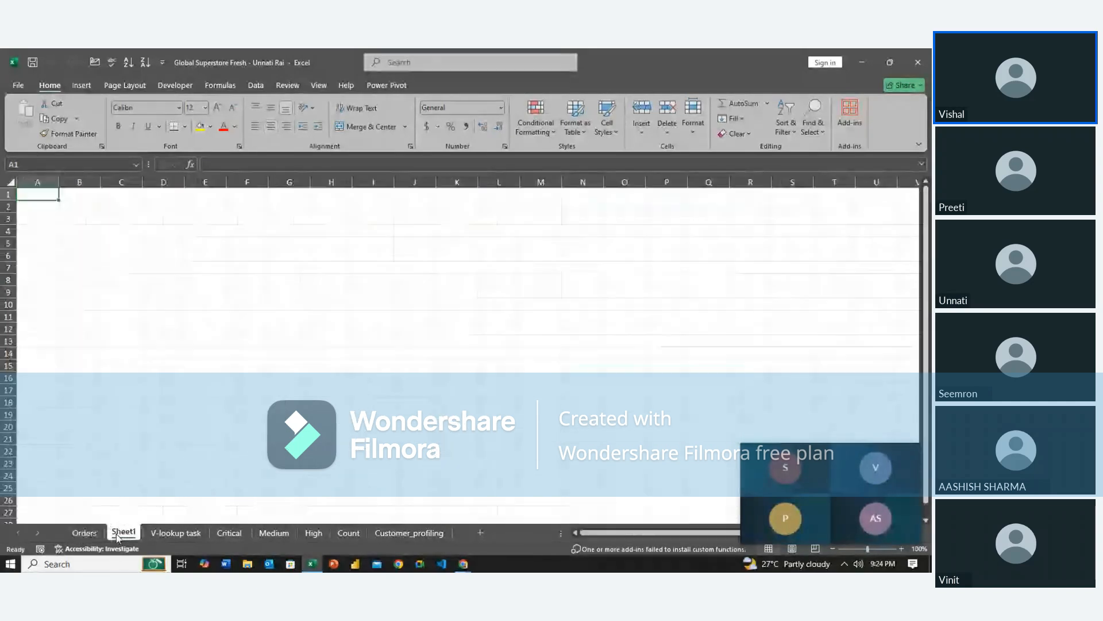
double_click(119, 533)
type("Summary")
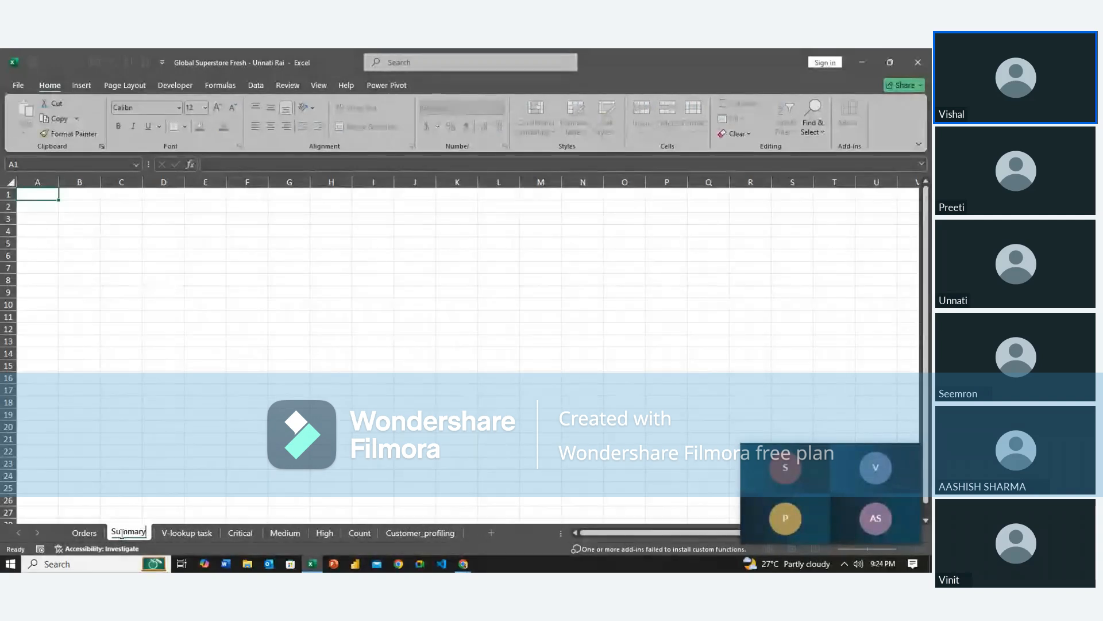
key("Return")
Merge and center cells B2:D2 on the Summary sheet and enter the title Order_Priority_Summary.
key("Right")
key("Down")
key("shift+Down")
key("shift+Right")
key("shift+Right")
key("shift+Right")
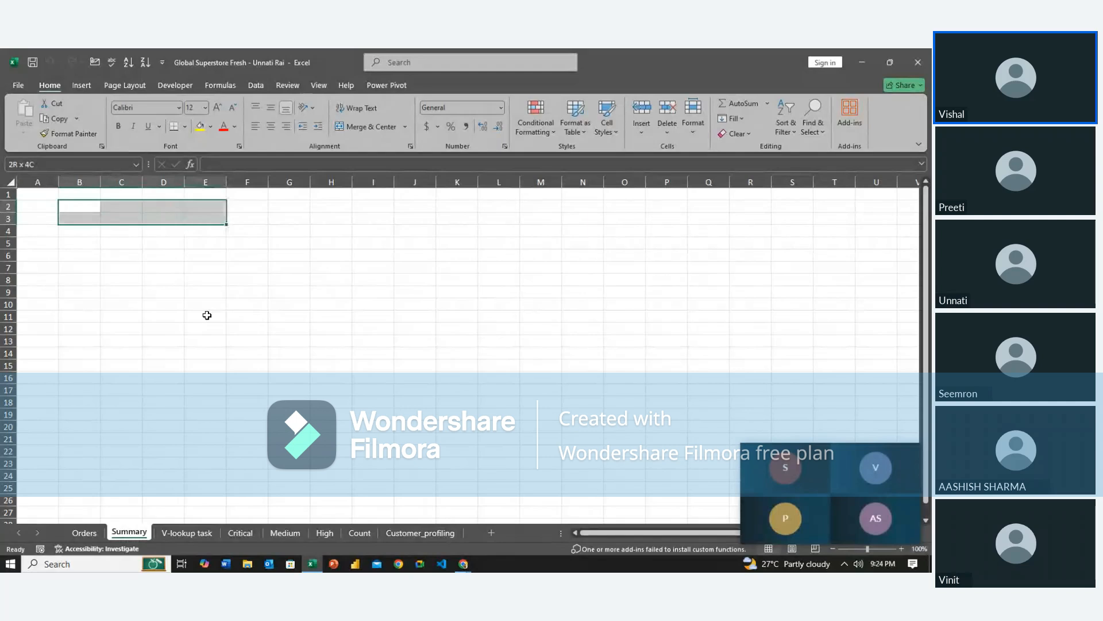
key("shift+Up")
key("shift+Left")
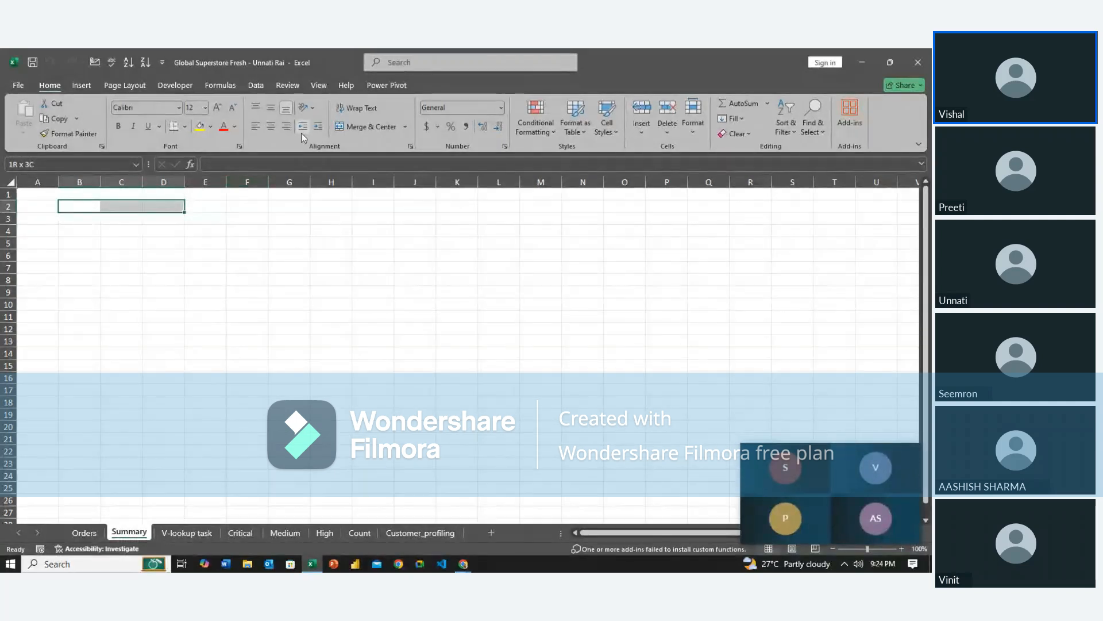
left_click(359, 127)
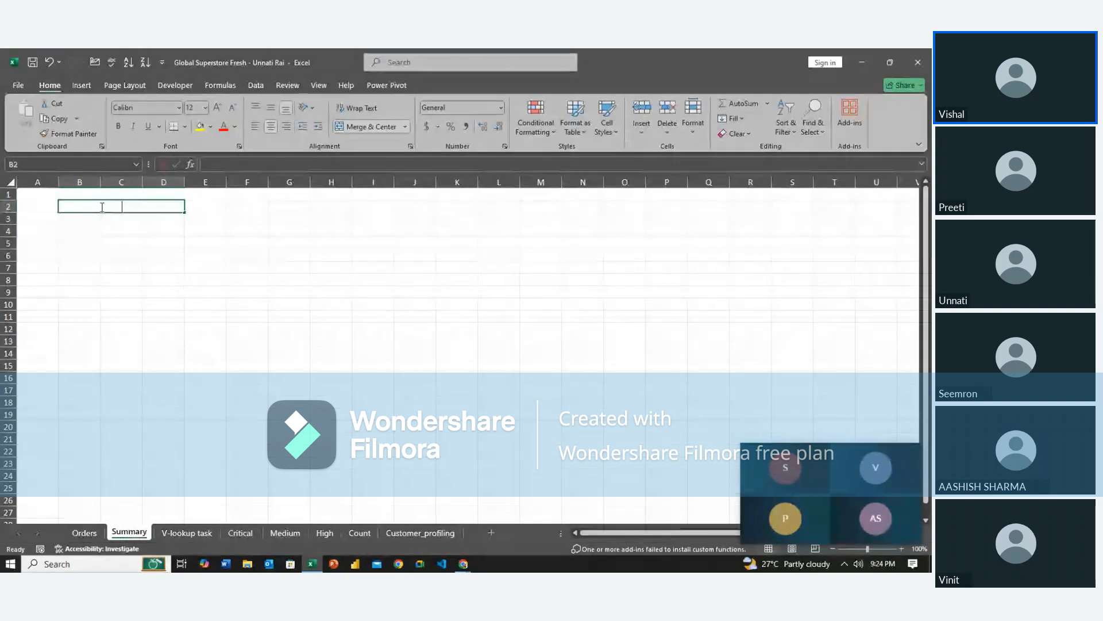
type("Order_Priority")
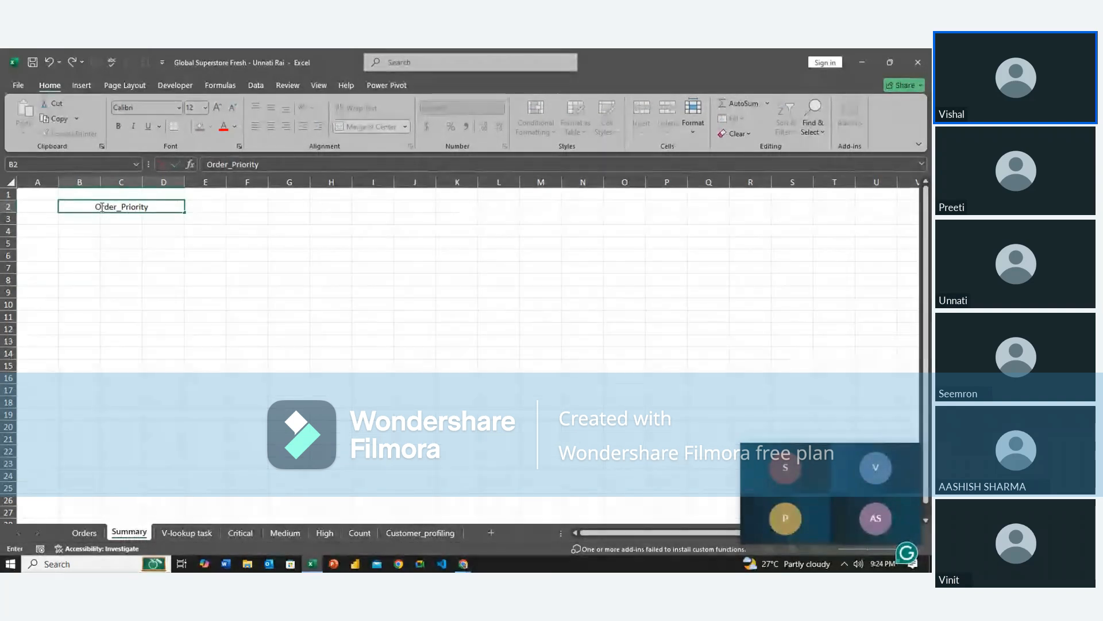
type("_Summary")
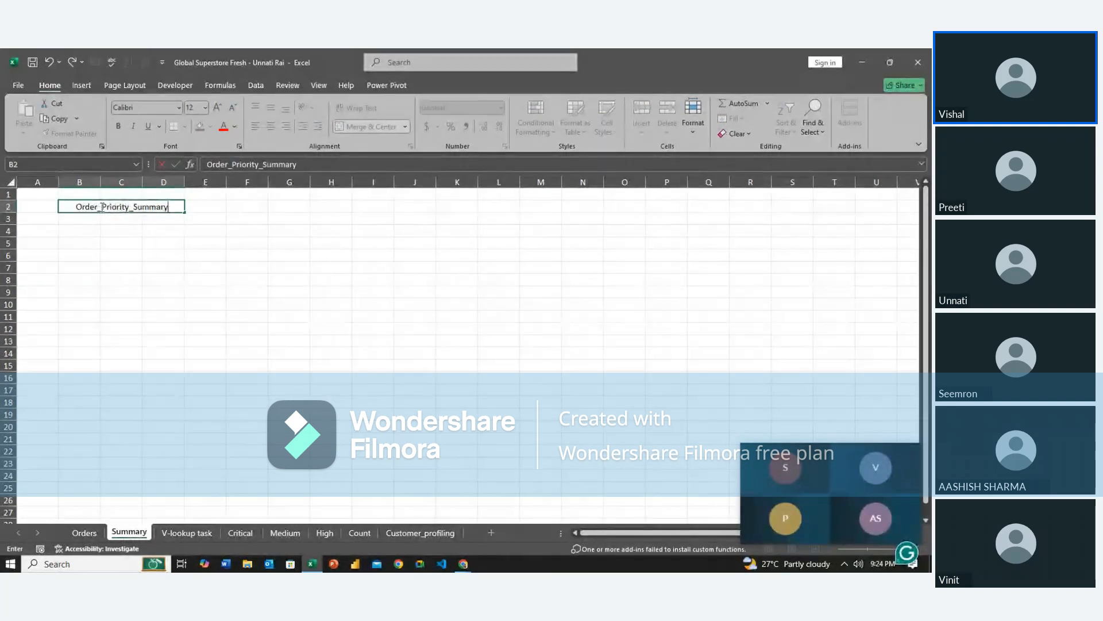
key("Return")
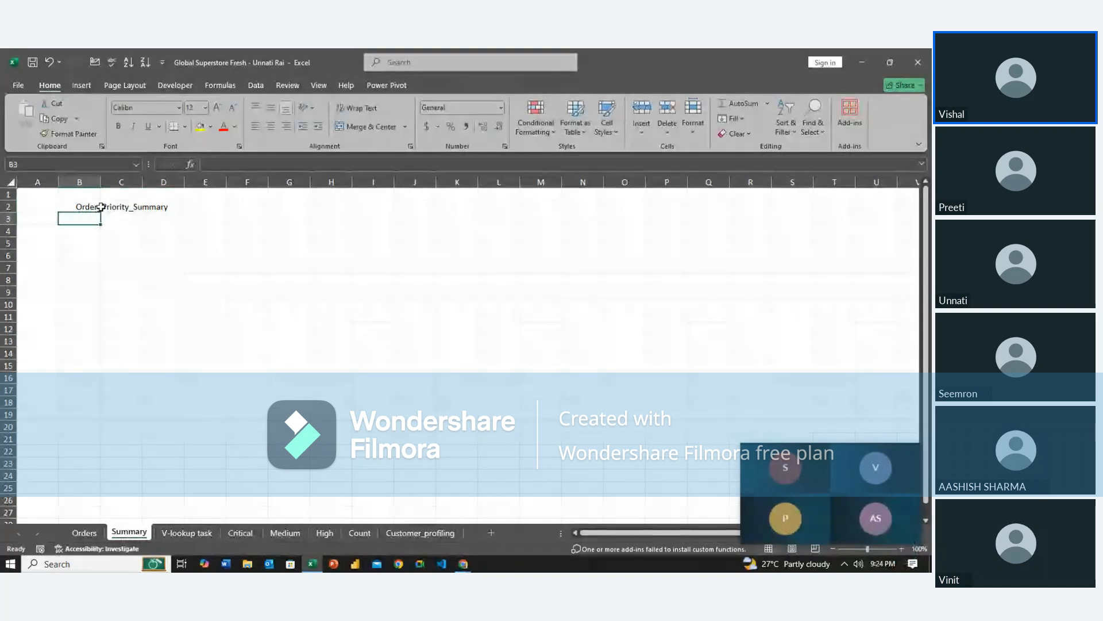
List the labels Critcal, Medium, High and Low in cells B4:B7 below the title.
key("Return")
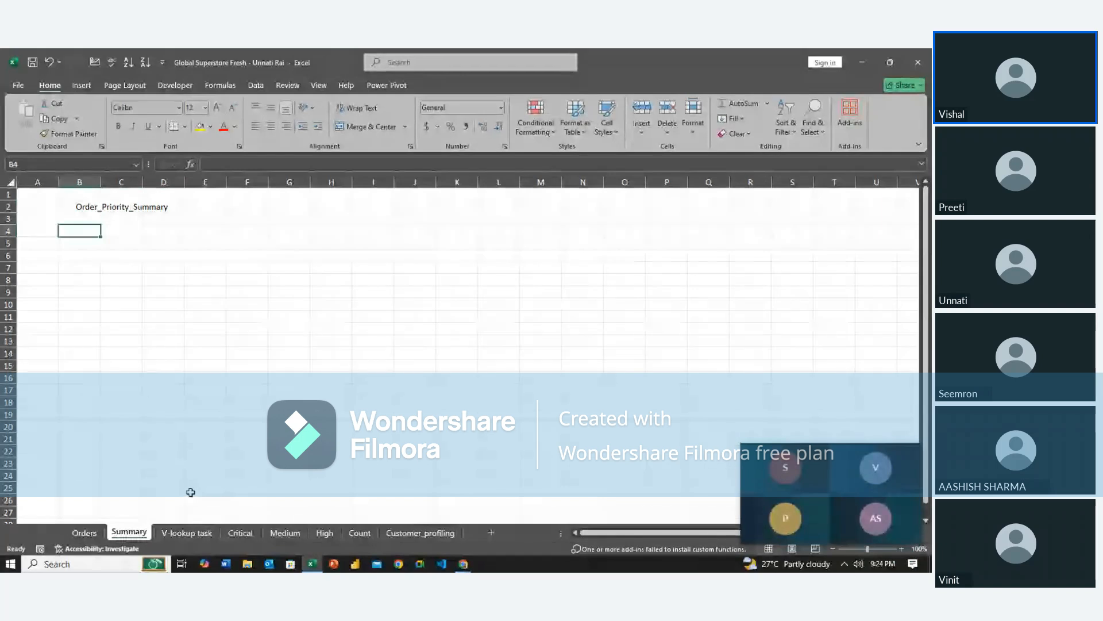
type("Crit")
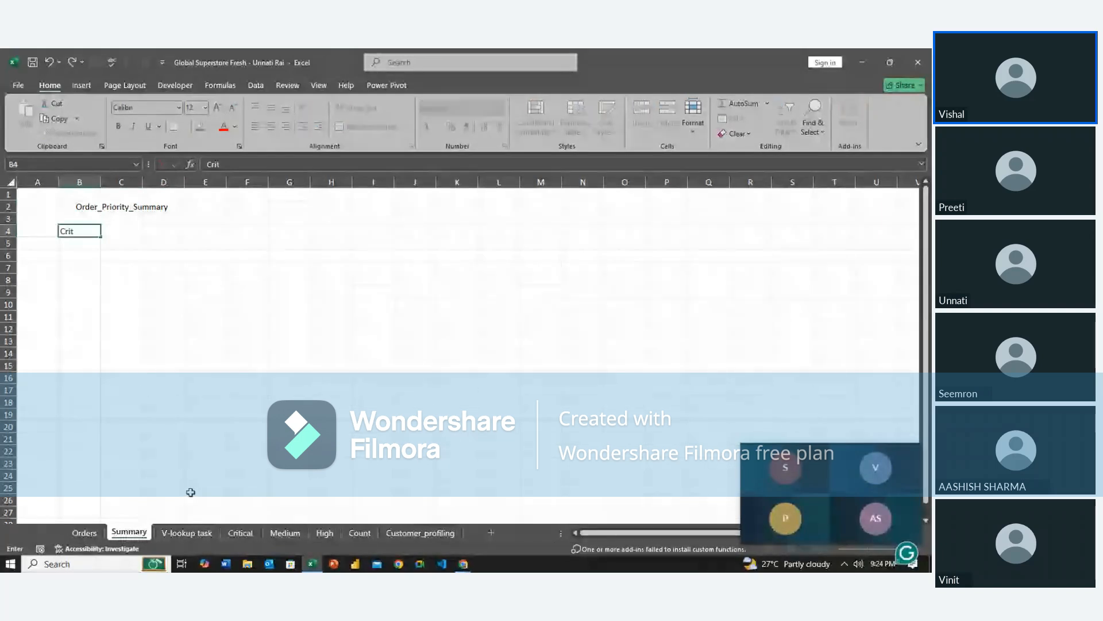
type("a")
key("BackSpace")
type("cal")
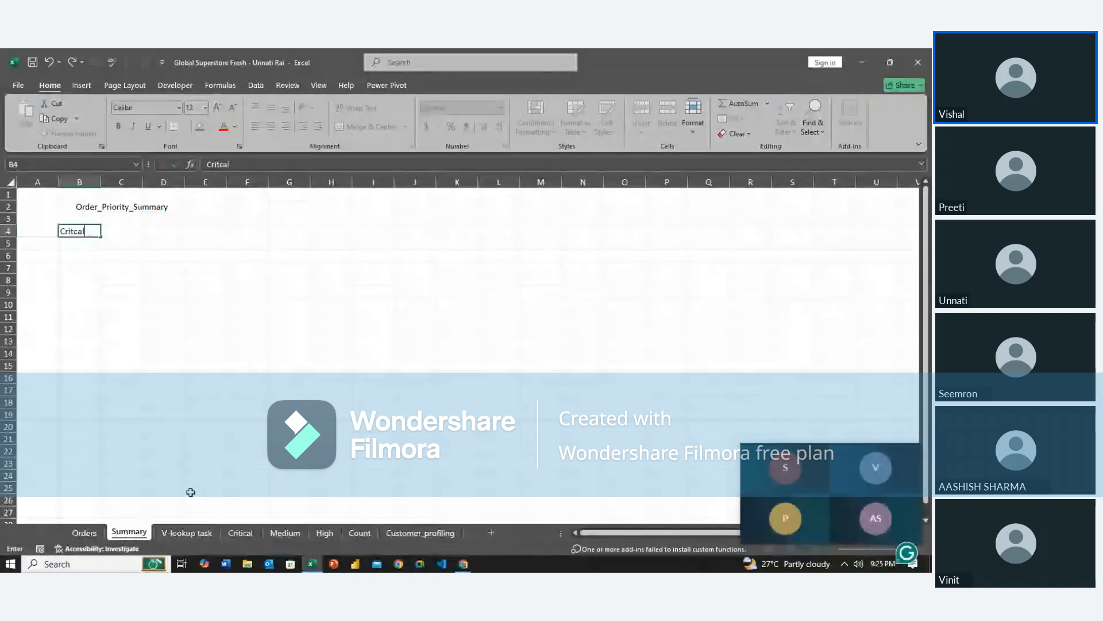
key("Return")
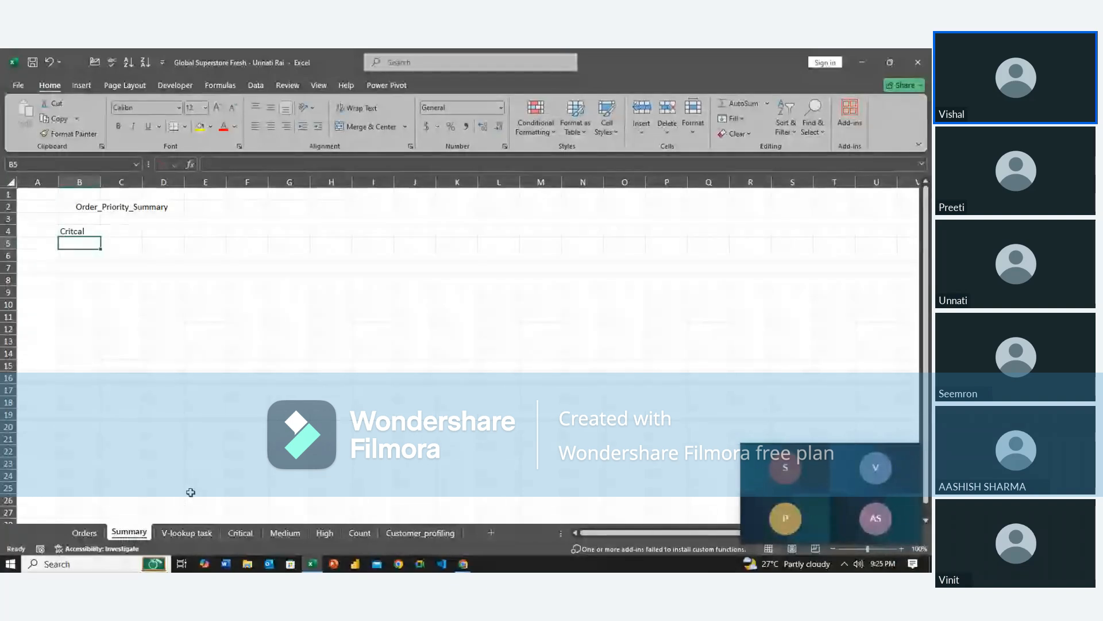
type("Medium")
key("Return")
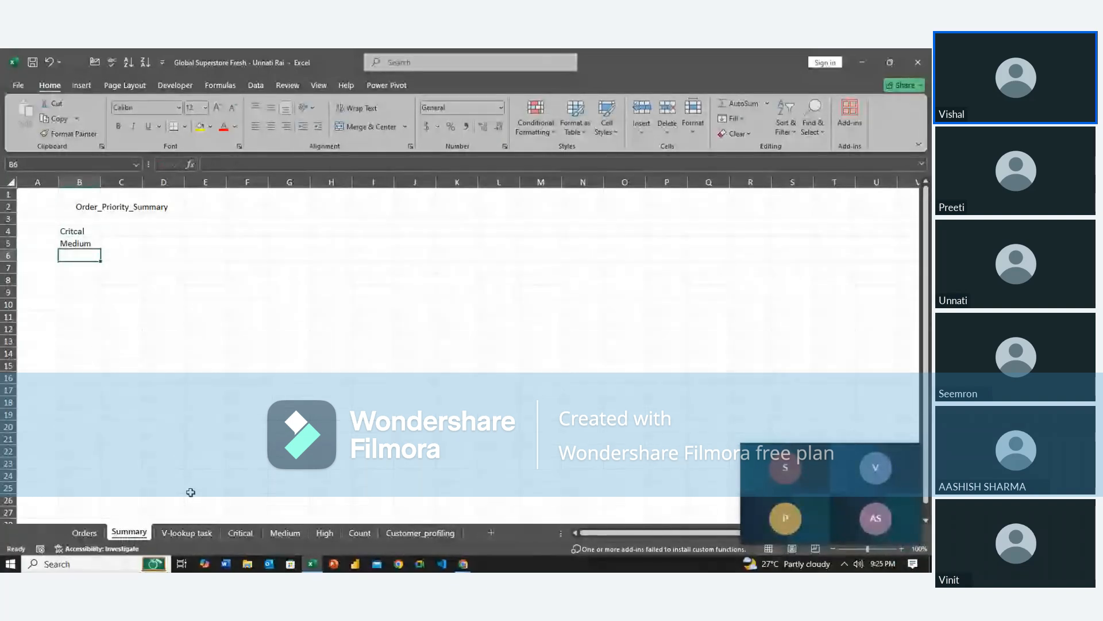
type("High")
key("Return")
type("Low")
key("Return")
key("Right")
key("Up")
key("Up")
key("Up")
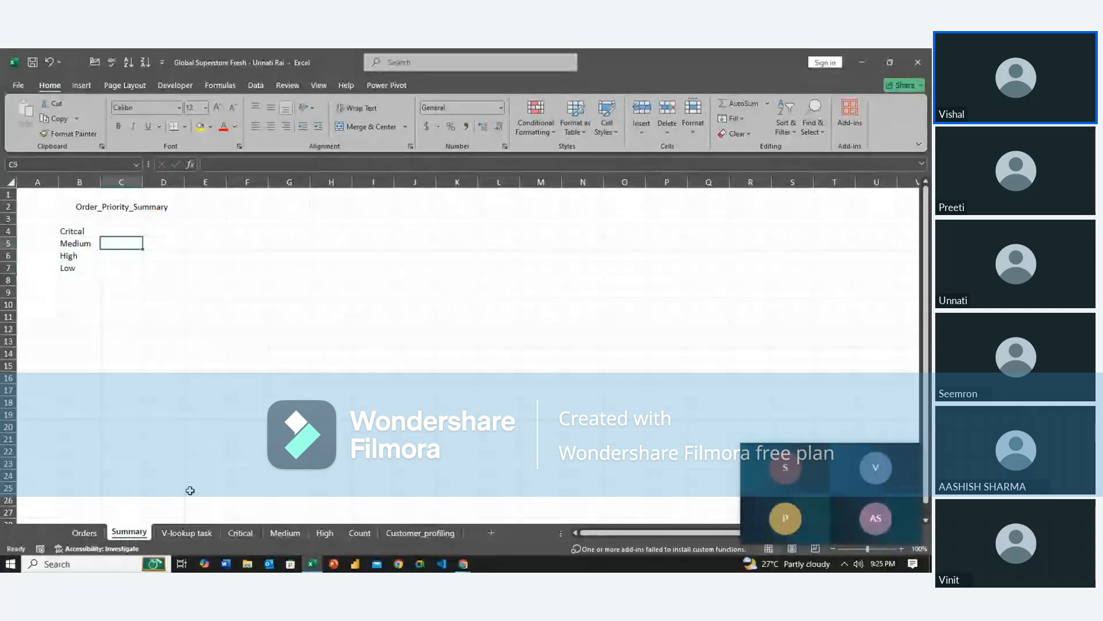
Clear the priority labels from cells B4:B7 of the Summary sheet.
key("Up")
key("Left")
key("Left")
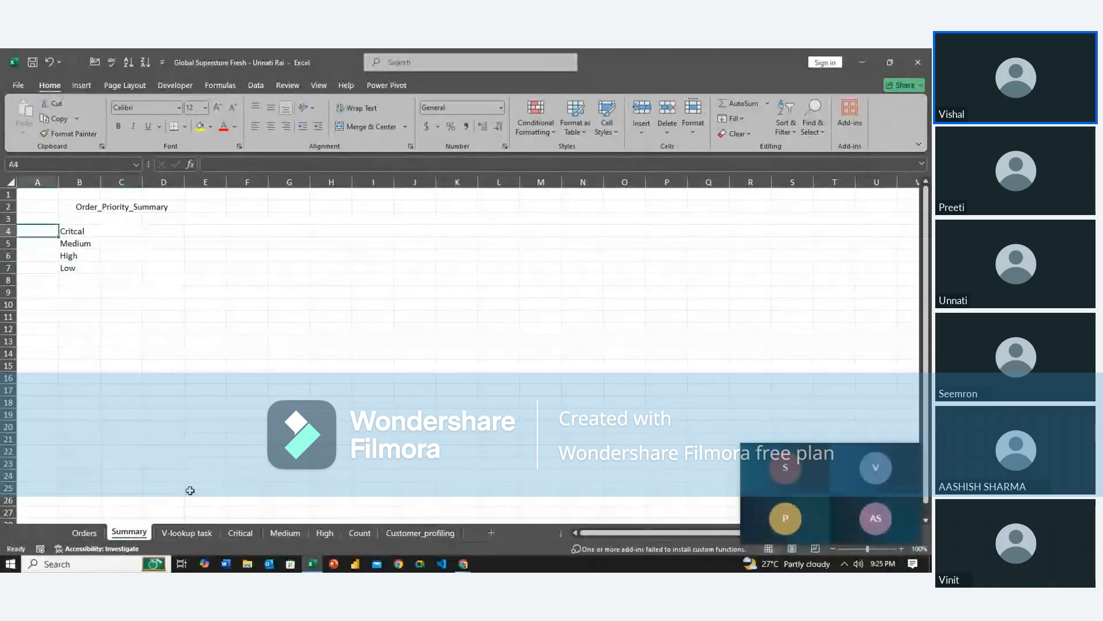
key("Right")
key("ctrl+shift+Down")
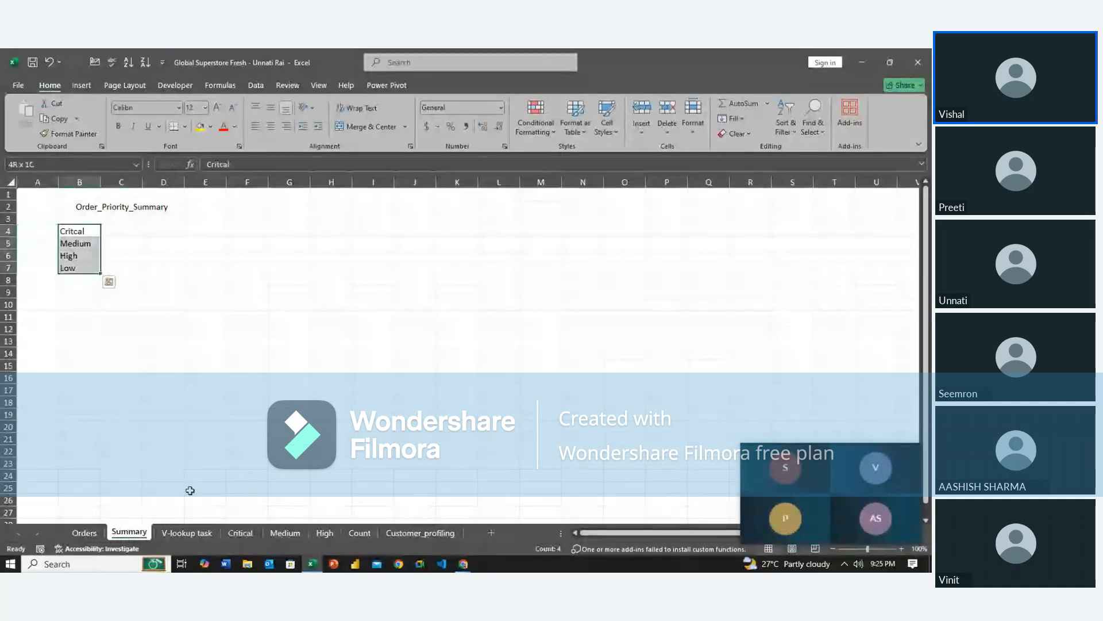
key("Delete")
key("Left")
key("Right")
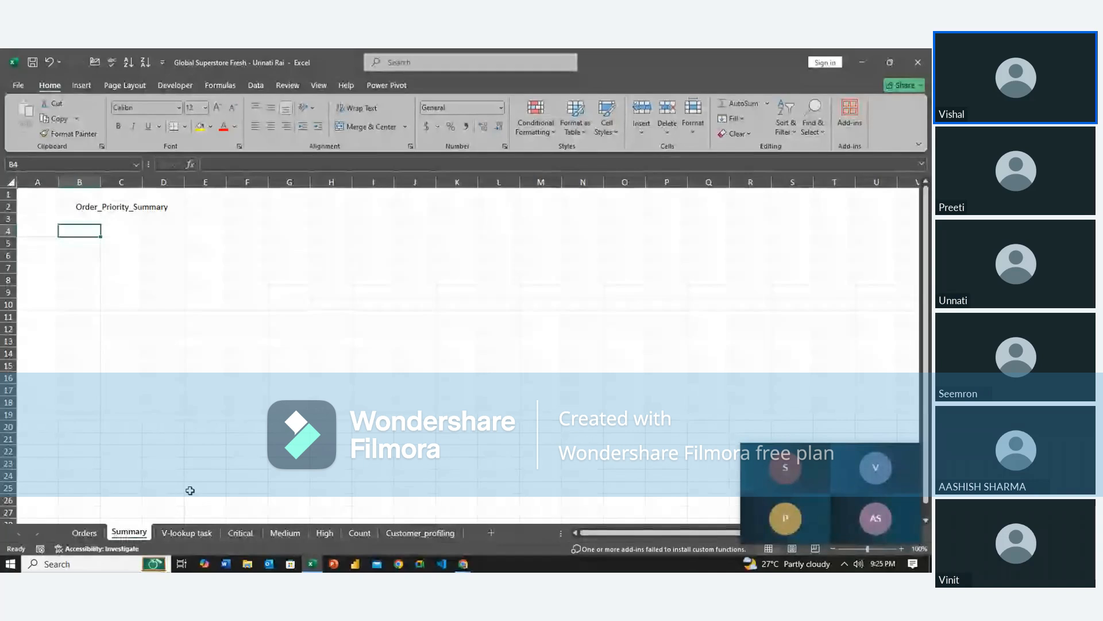
Make the V-lookup task sheet active to build a PivotTable from its data.
left_click(187, 533)
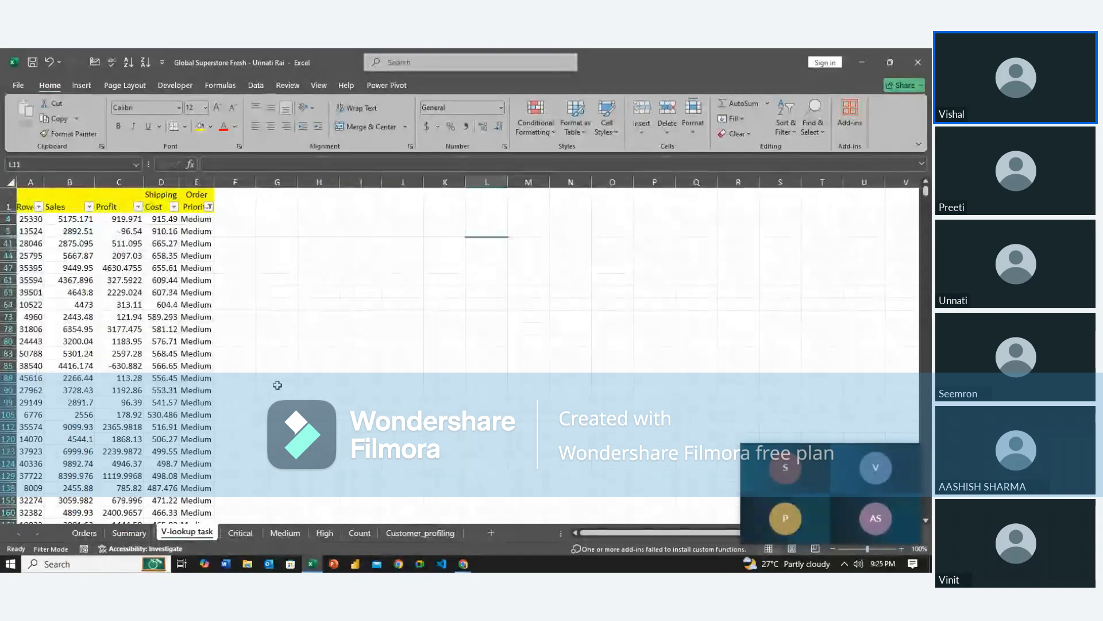
left_click(81, 85)
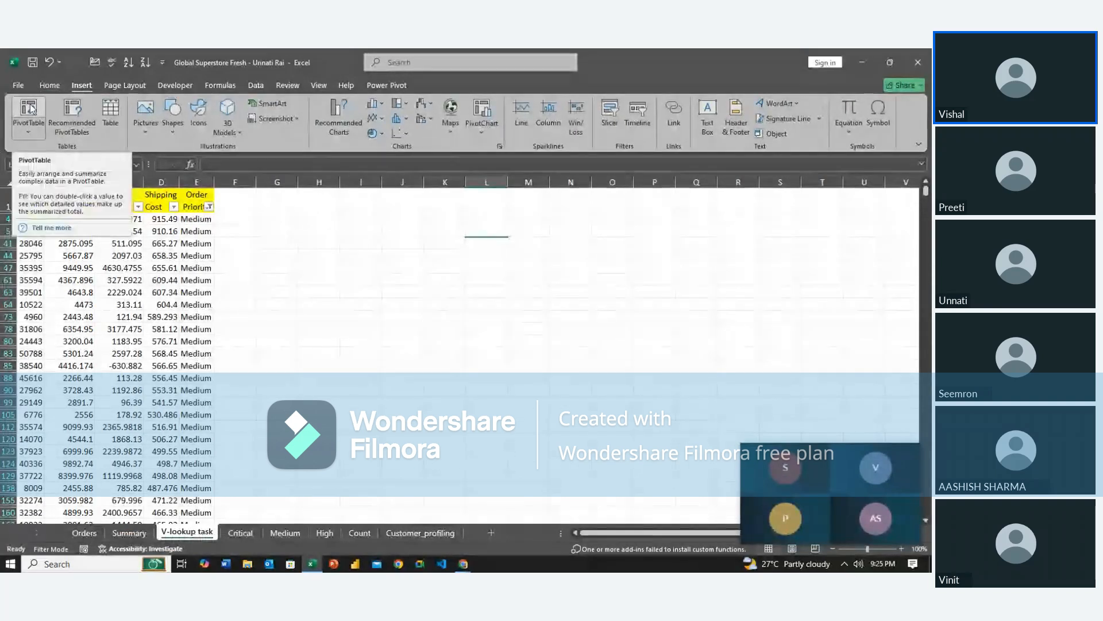
left_click(31, 108)
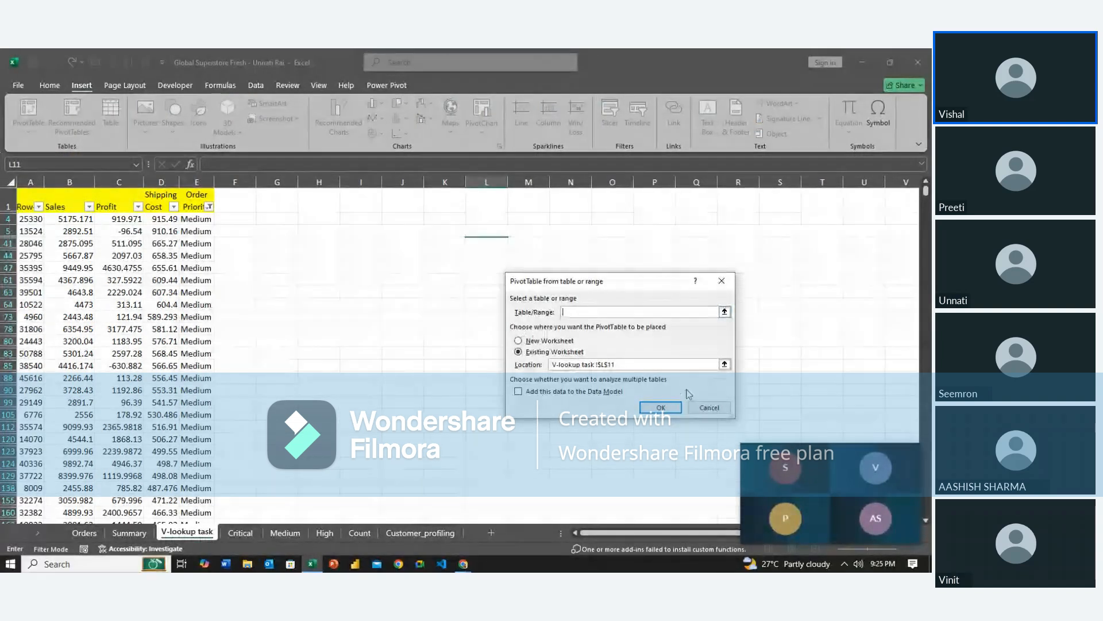
left_click(708, 408)
left_click(396, 279)
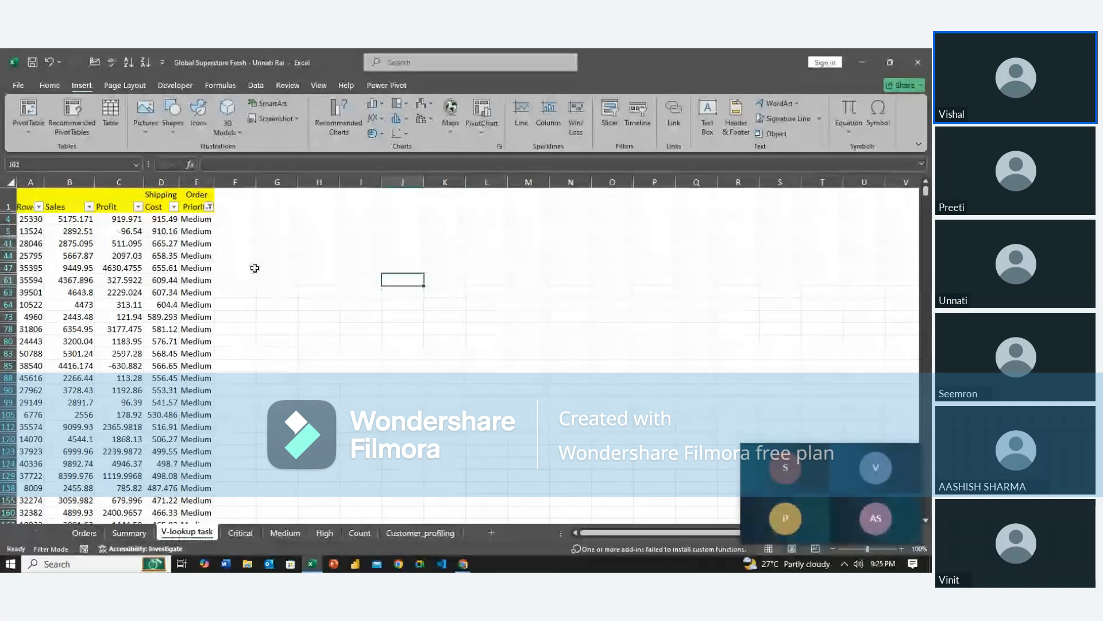
Create a PivotTable from the V-lookup task data A1:E51291, placed on the existing Summary sheet at cell B4.
left_click(29, 220)
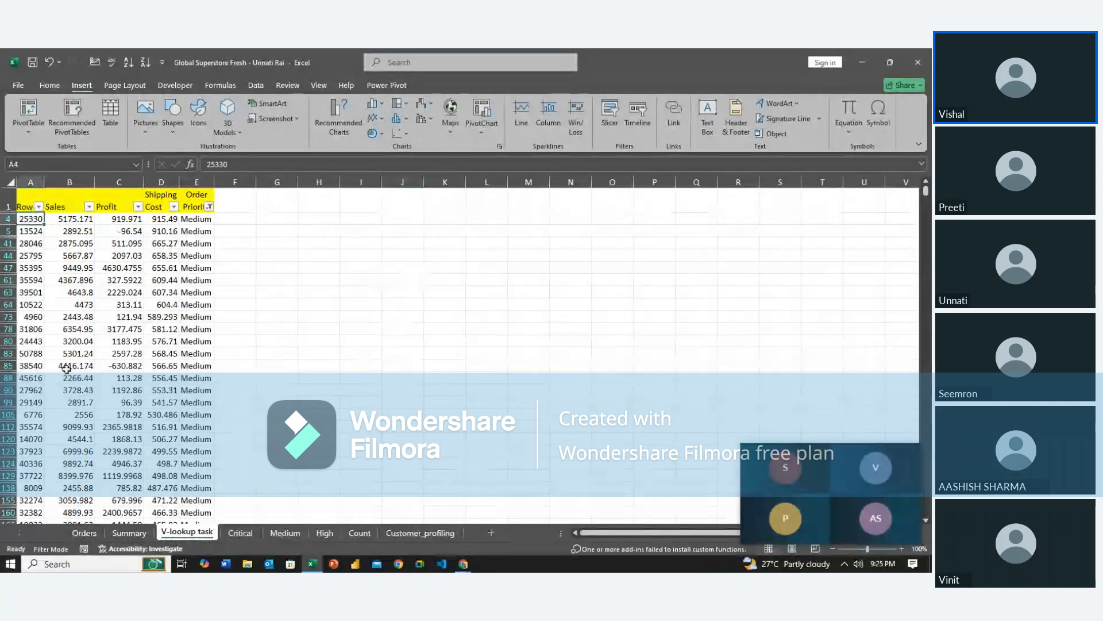
left_click_drag(51, 318, 195, 317)
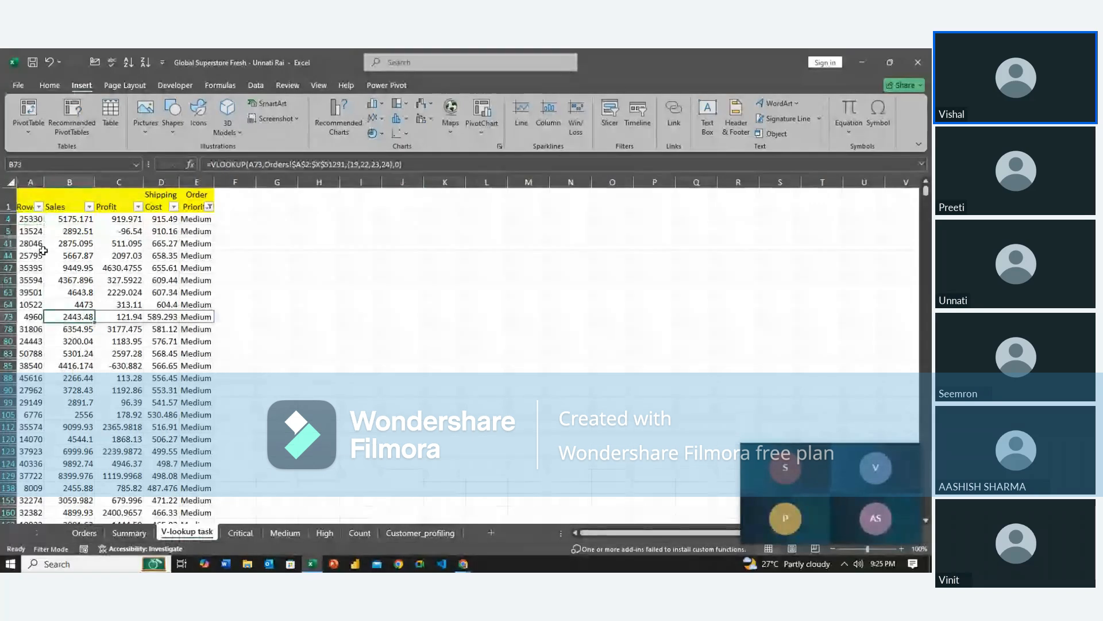
left_click(44, 255)
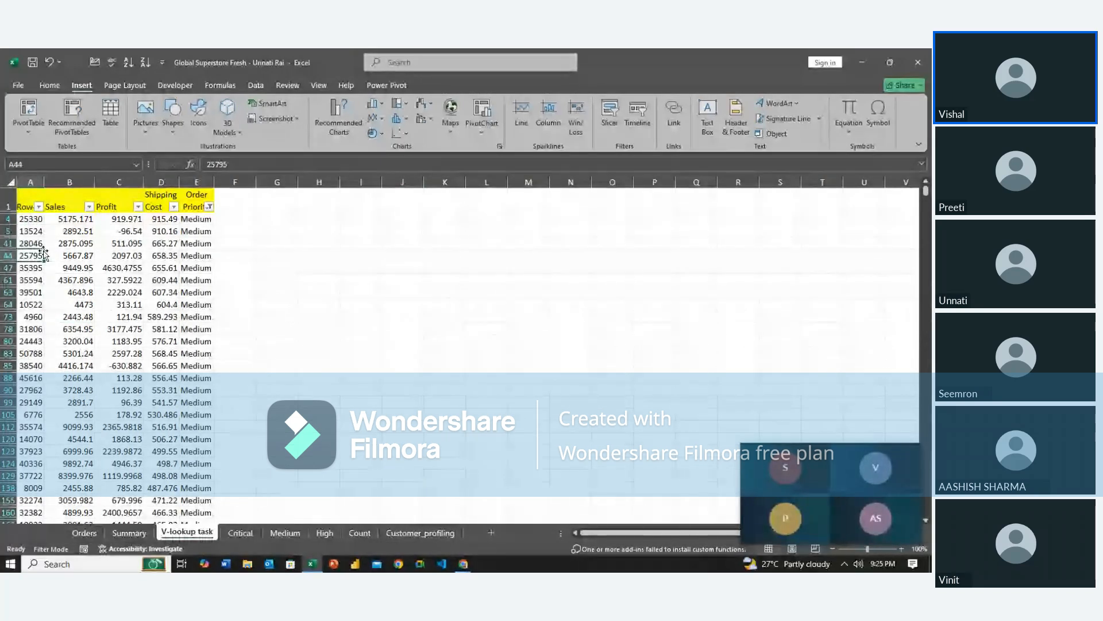
left_click(32, 110)
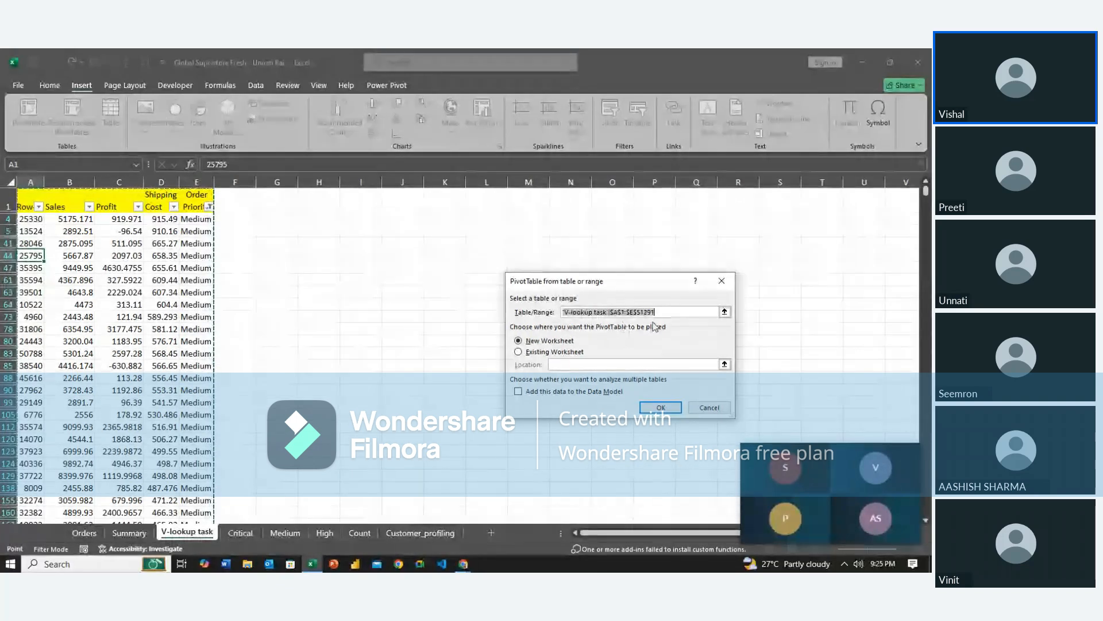
left_click(518, 351)
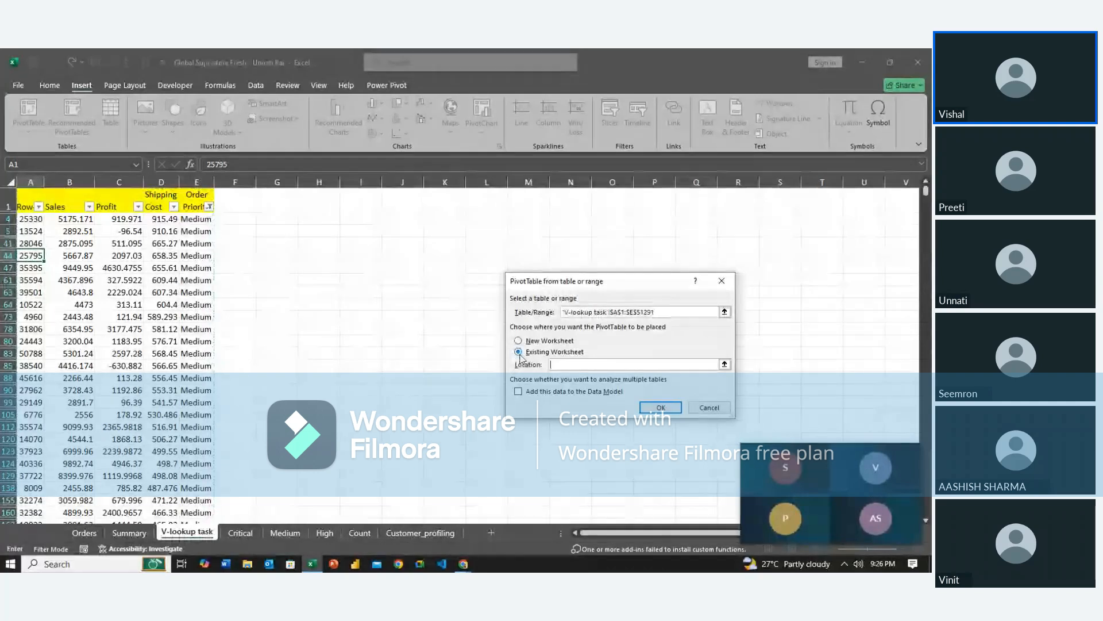
left_click(547, 366)
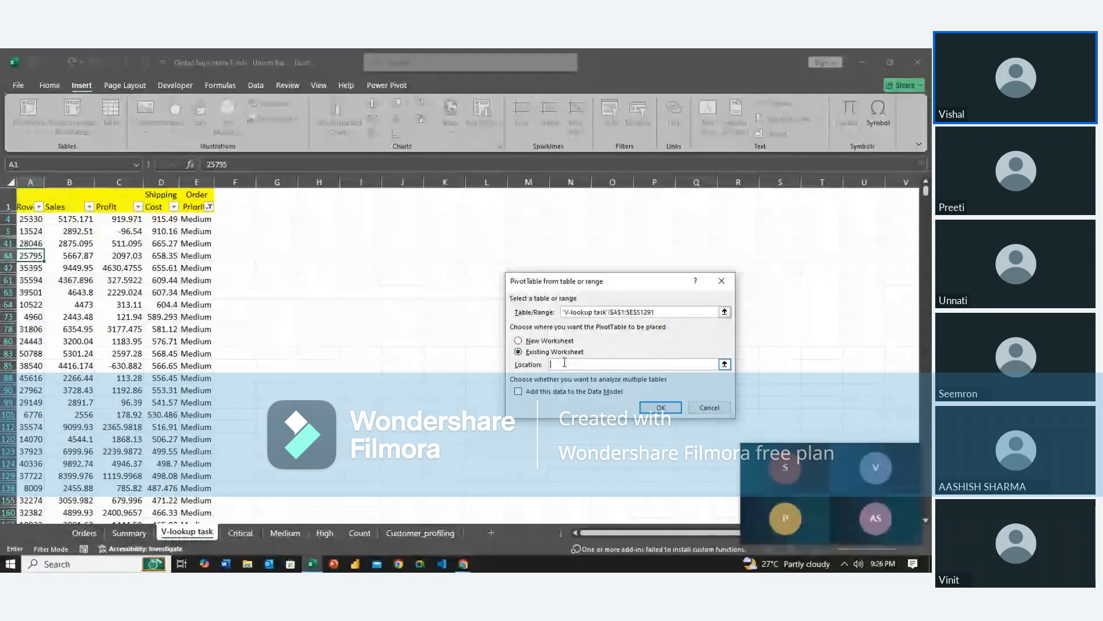
left_click(127, 534)
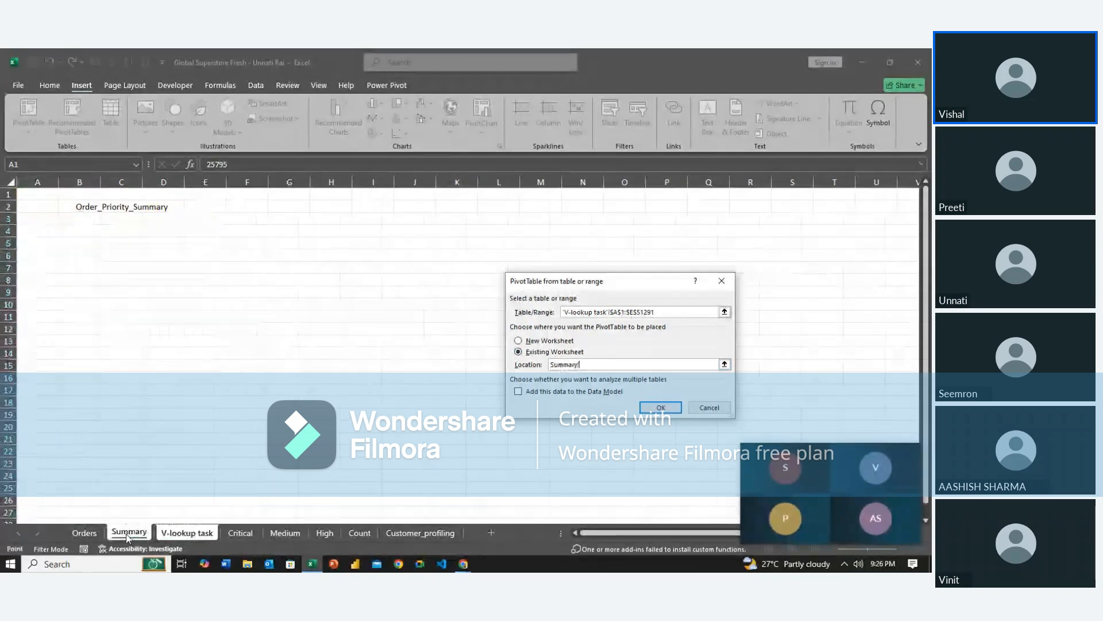
left_click(85, 229)
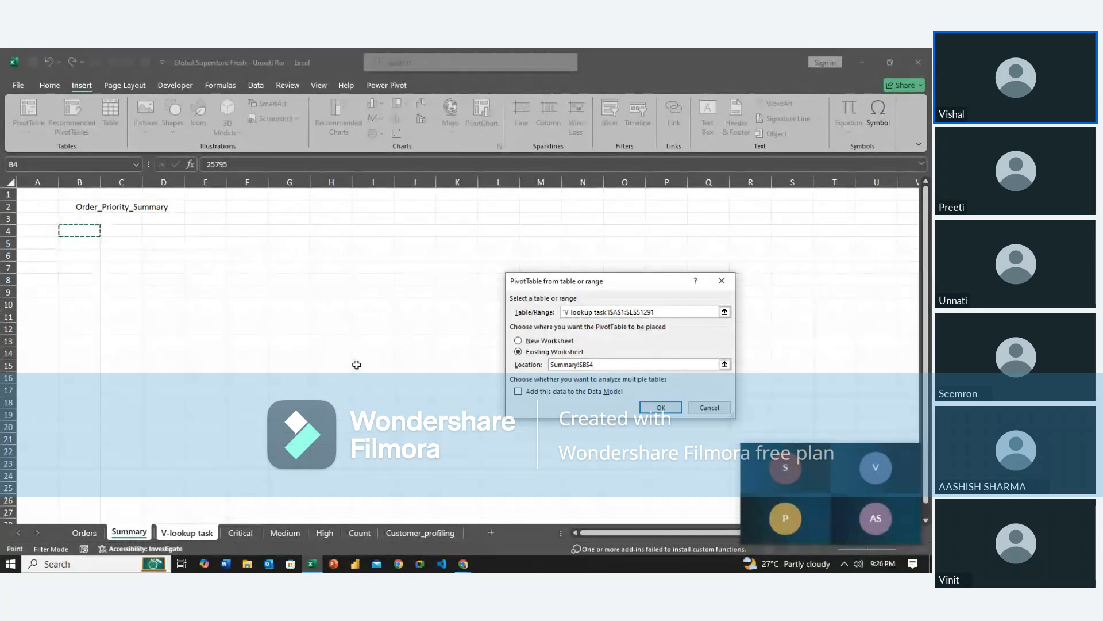
left_click(660, 408)
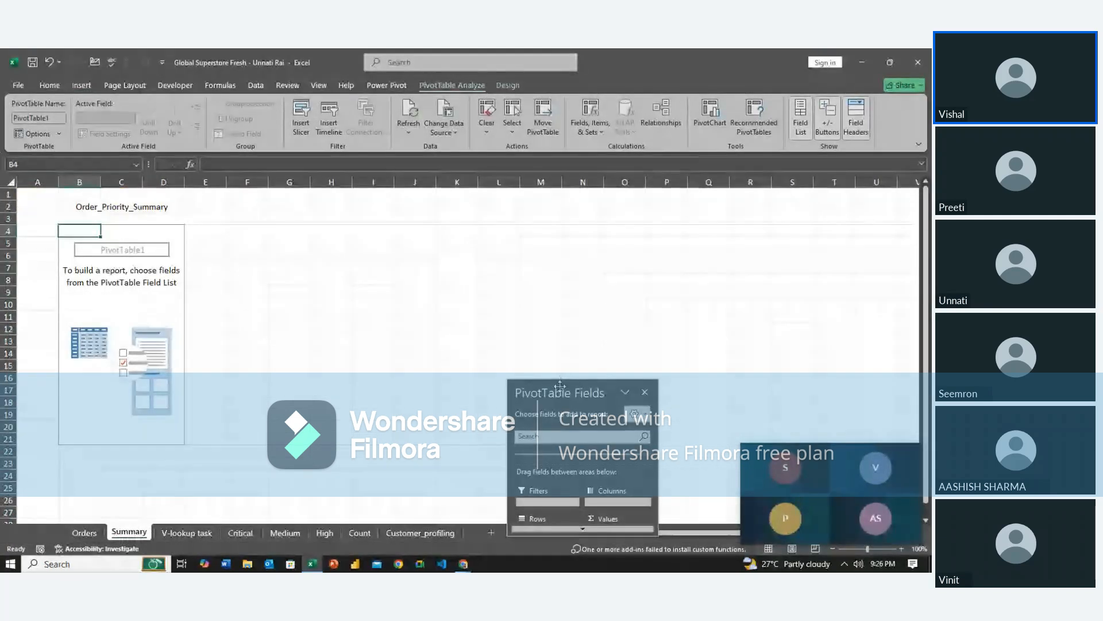
Enlarge the floating PivotTable Fields pane until all fields and areas show, and place it beside the empty PivotTable.
left_click_drag(560, 387, 546, 85)
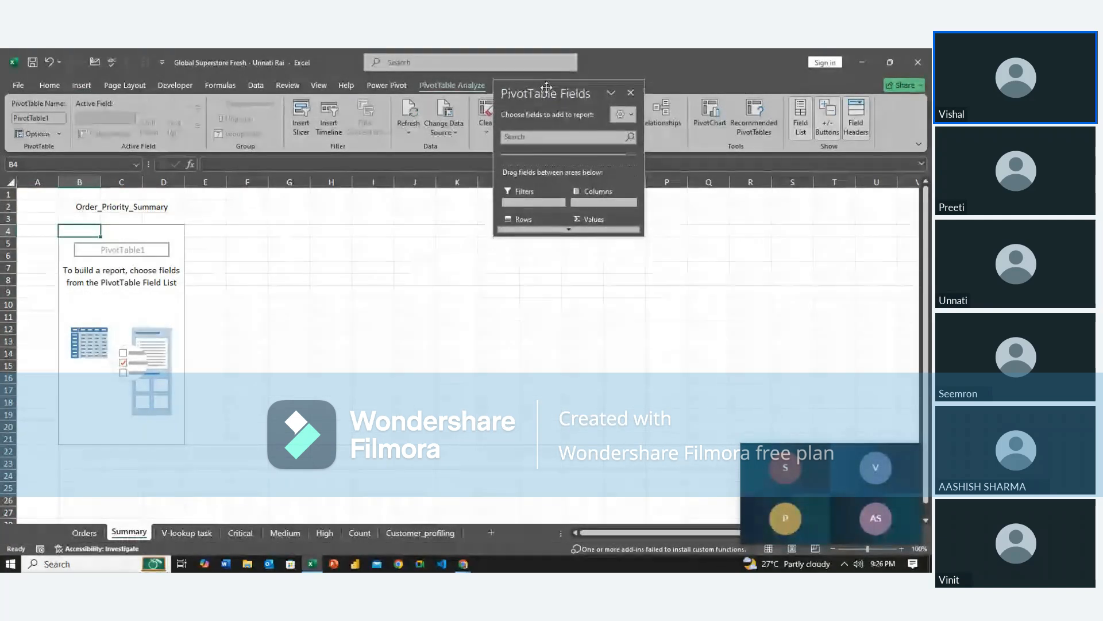
left_click_drag(496, 232, 365, 461)
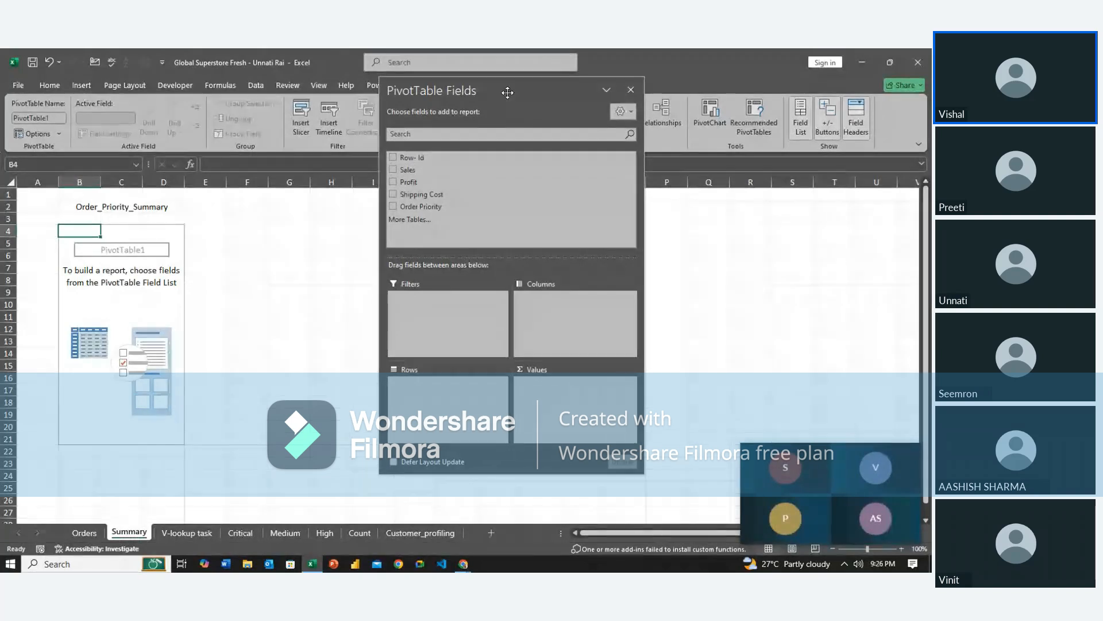
left_click_drag(507, 92, 551, 108)
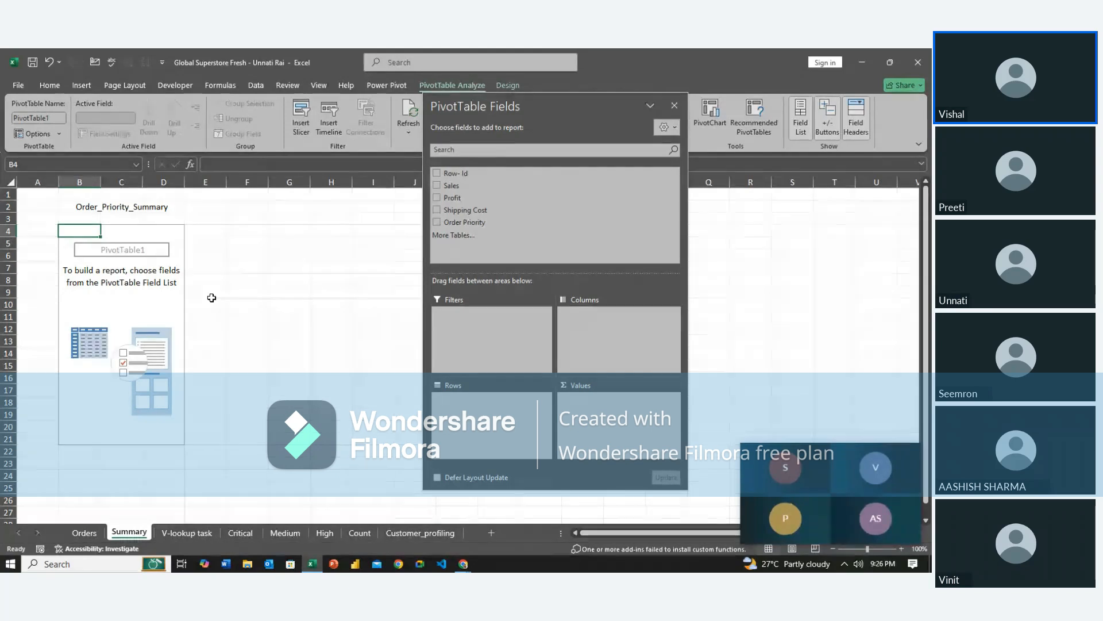
Try the Order Priority field in the PivotTable's Rows area and take it back out.
left_click(674, 106)
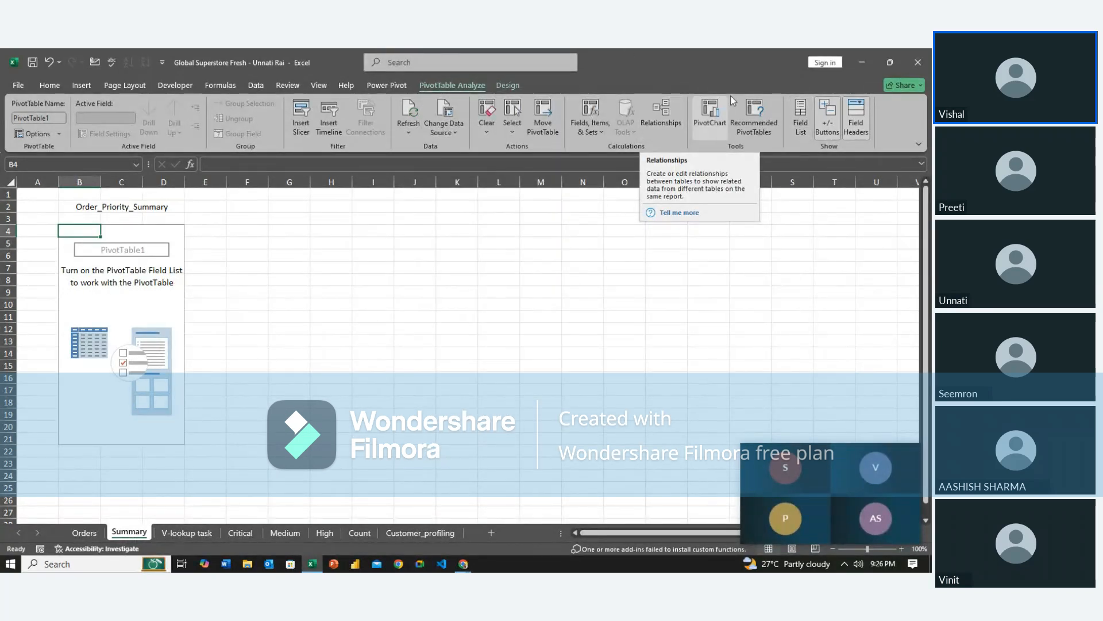
left_click(801, 124)
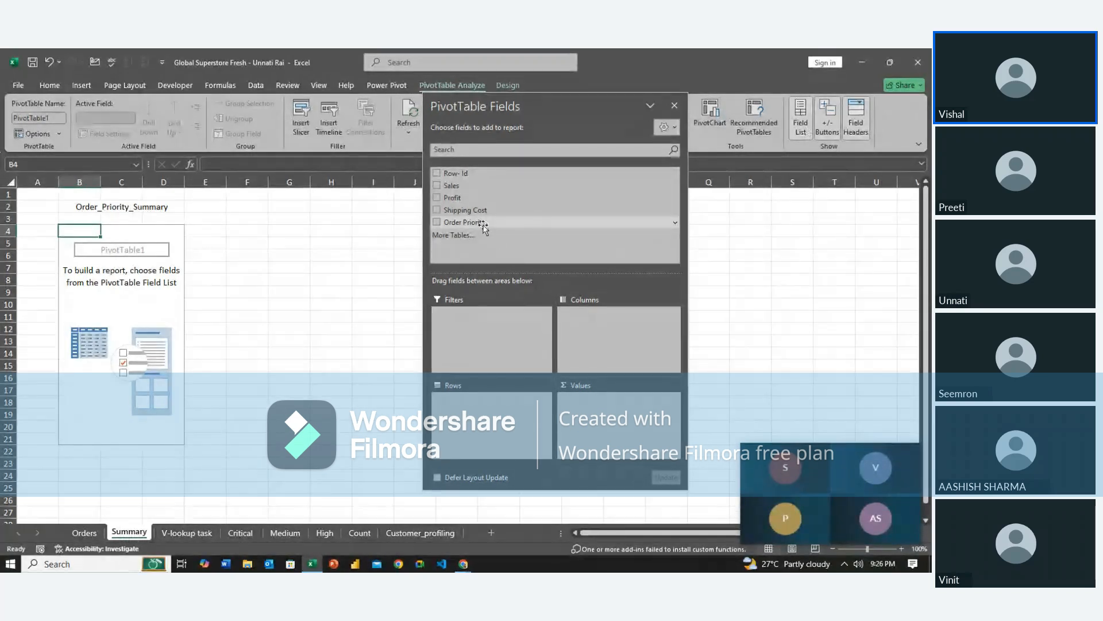
left_click_drag(483, 228, 482, 441)
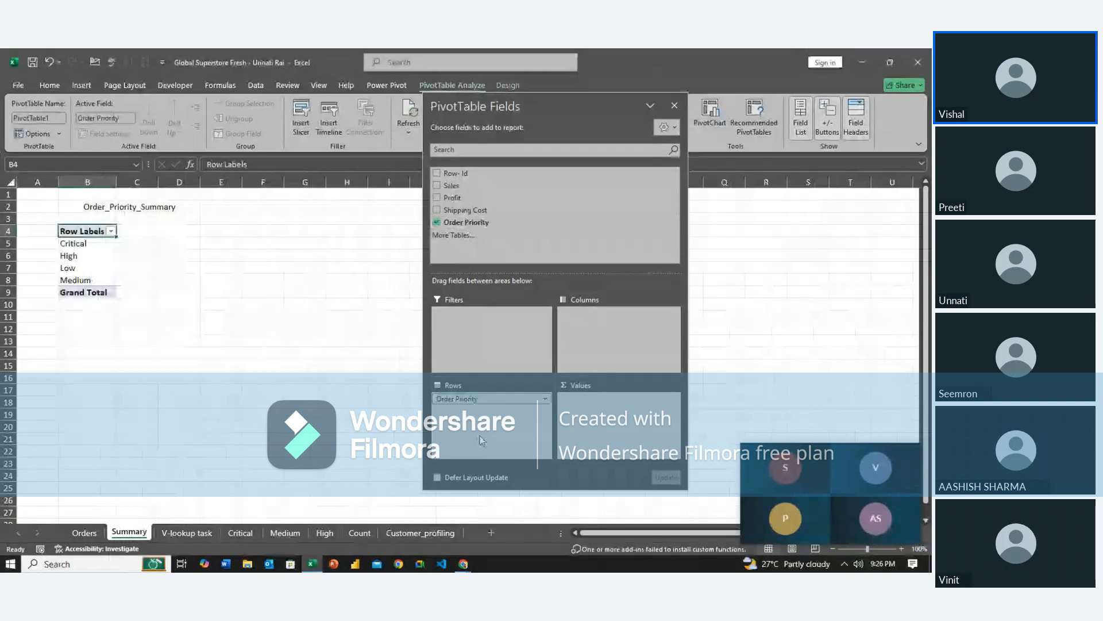
left_click_drag(468, 211, 504, 234)
left_click_drag(449, 400, 241, 377)
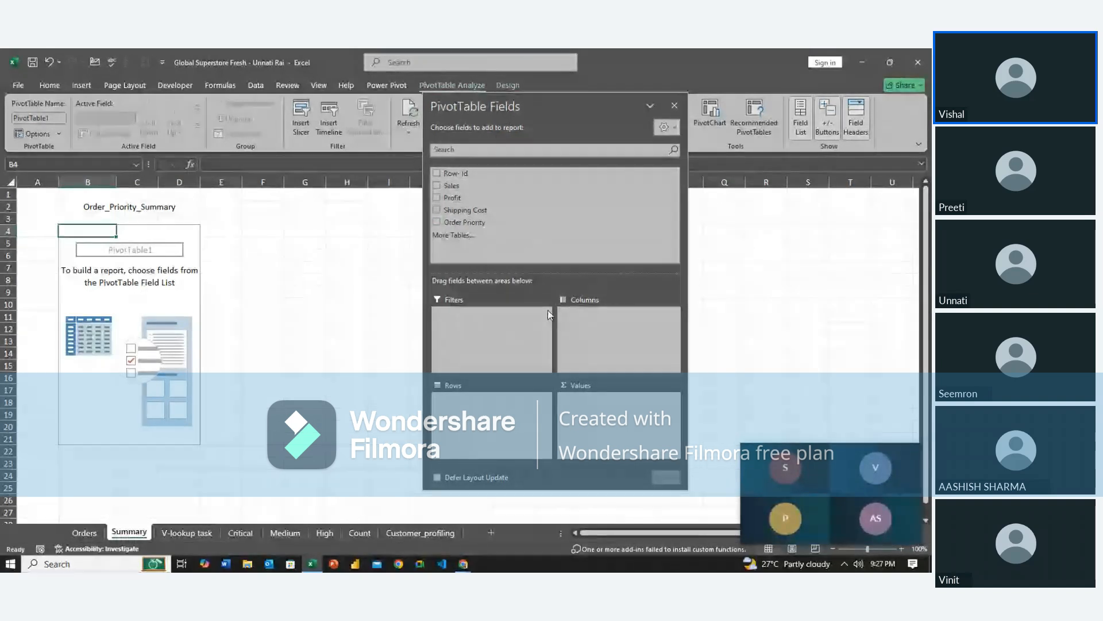
Search the PivotTable field list for "or" and clear the search.
left_click(547, 150)
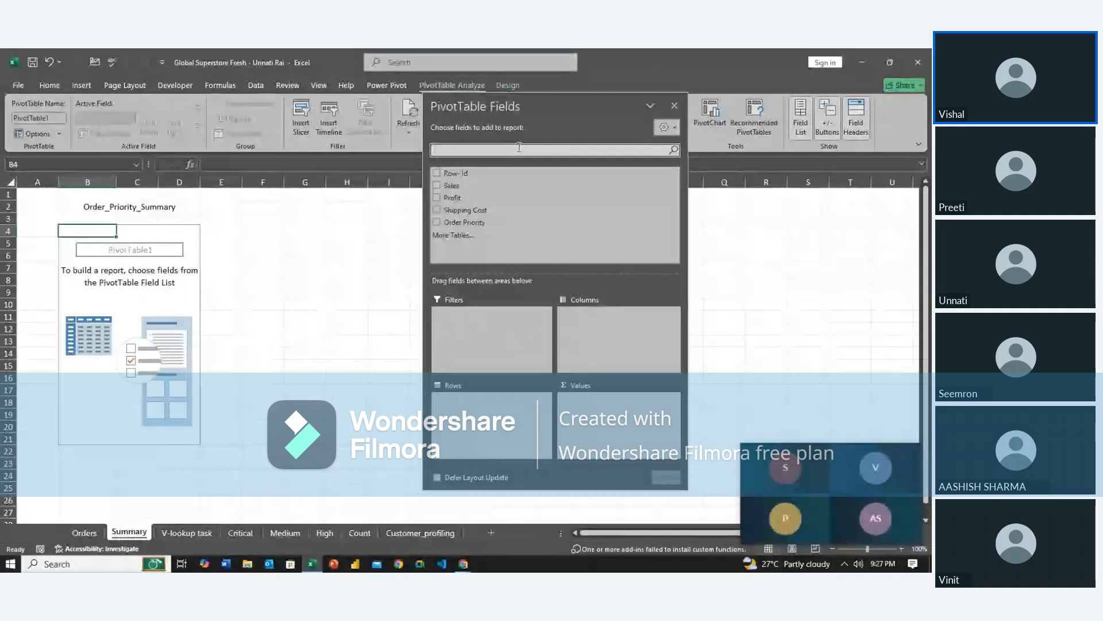
type("or")
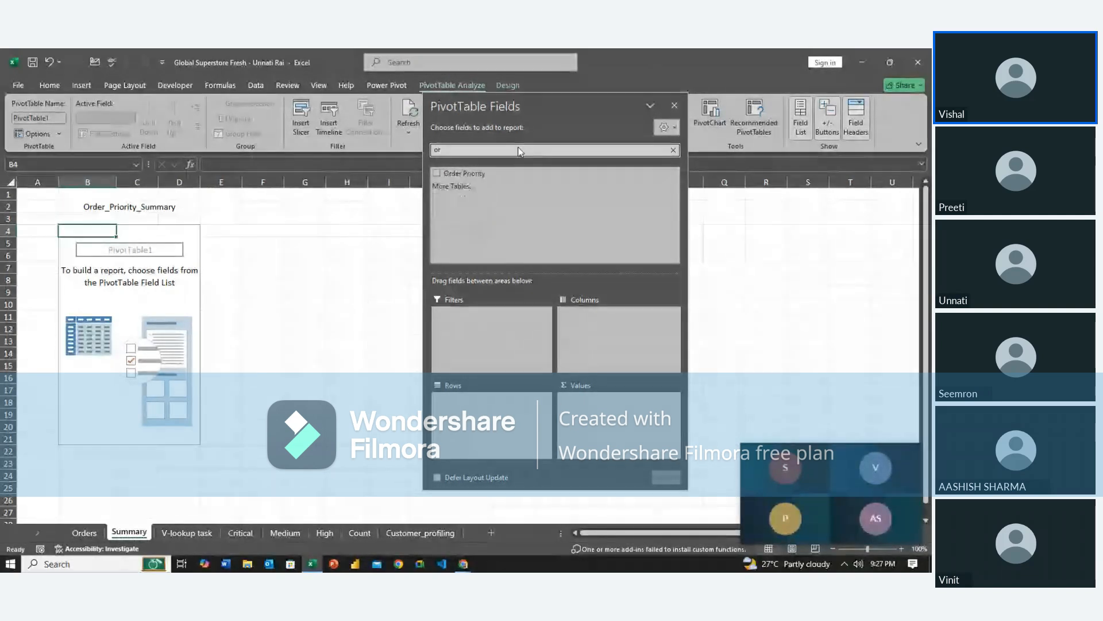
key("BackSpace")
key("BackSpace")
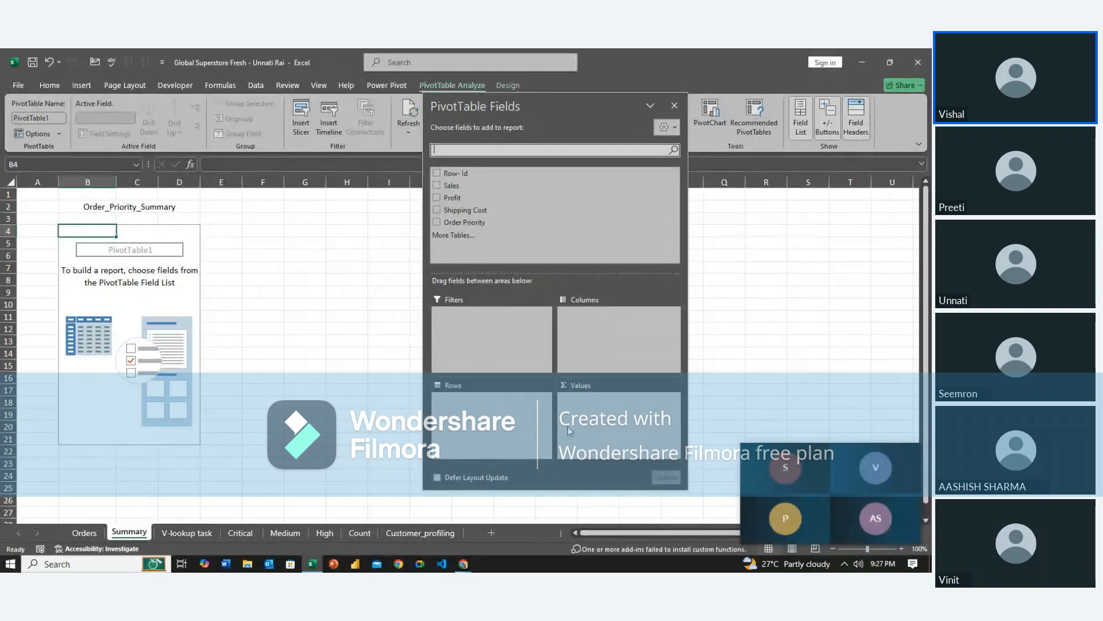
Try Defer Layout Update with a manual update of the PivotTable, and turn the option off again.
left_click(474, 477)
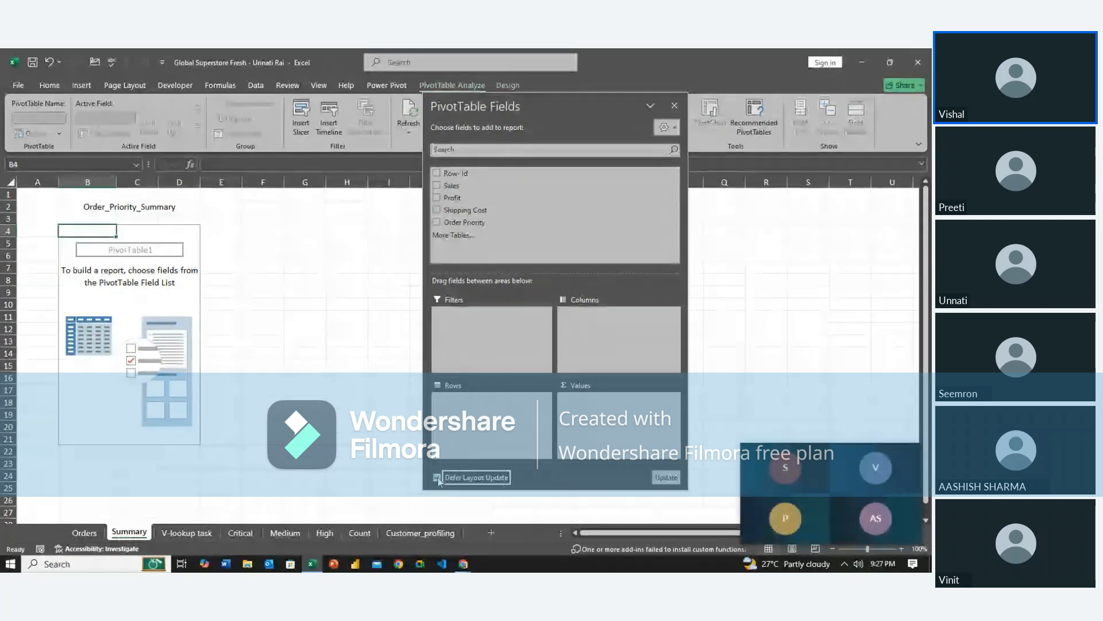
left_click(665, 480)
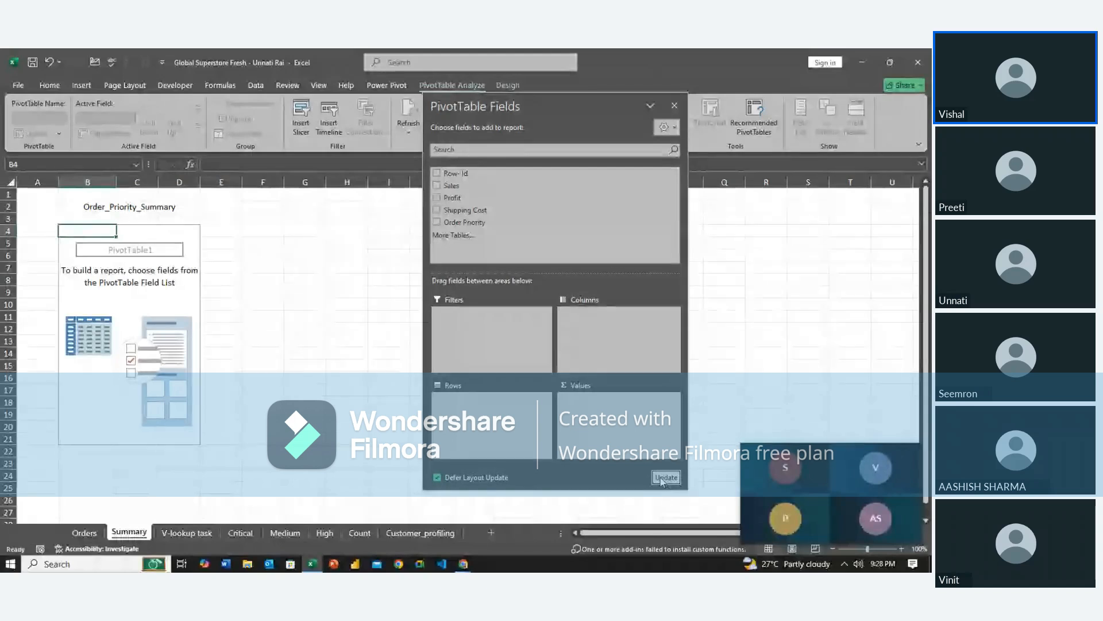
left_click(438, 477)
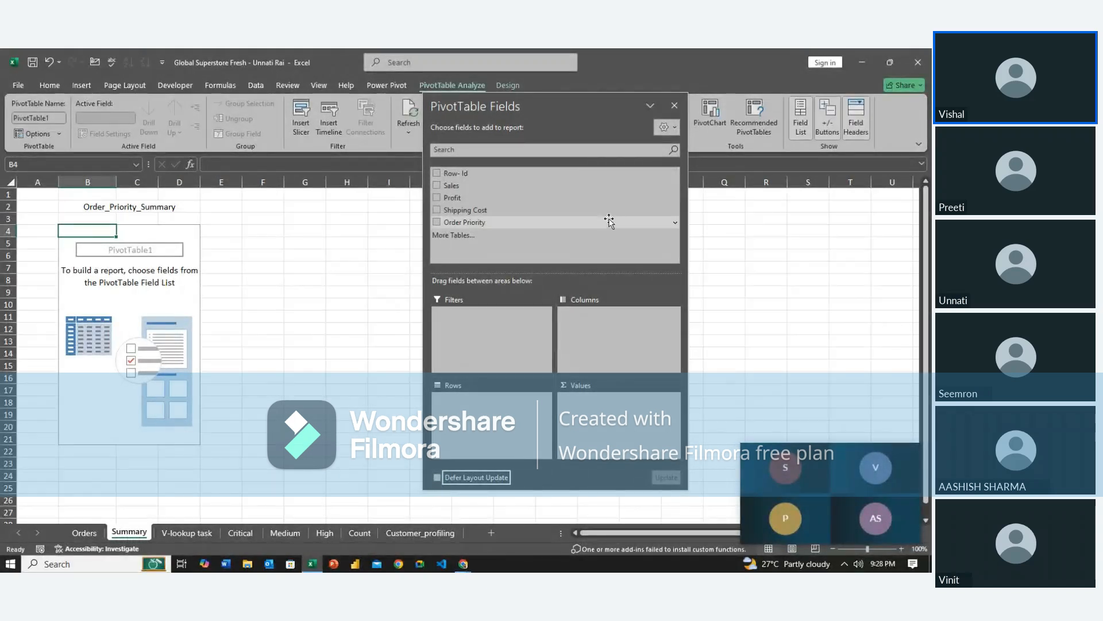
Try the side-by-side, fields-only, and 2 by 2 and 1 by 4 areas-only layouts of the field pane, and restore the stacked layout.
left_click(671, 126)
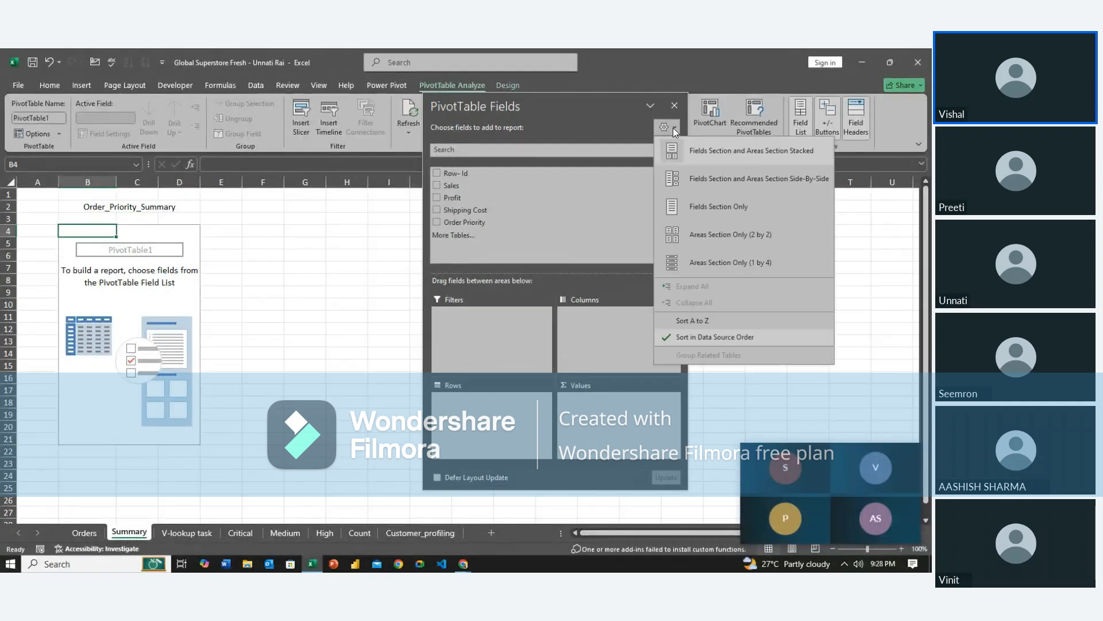
left_click(702, 178)
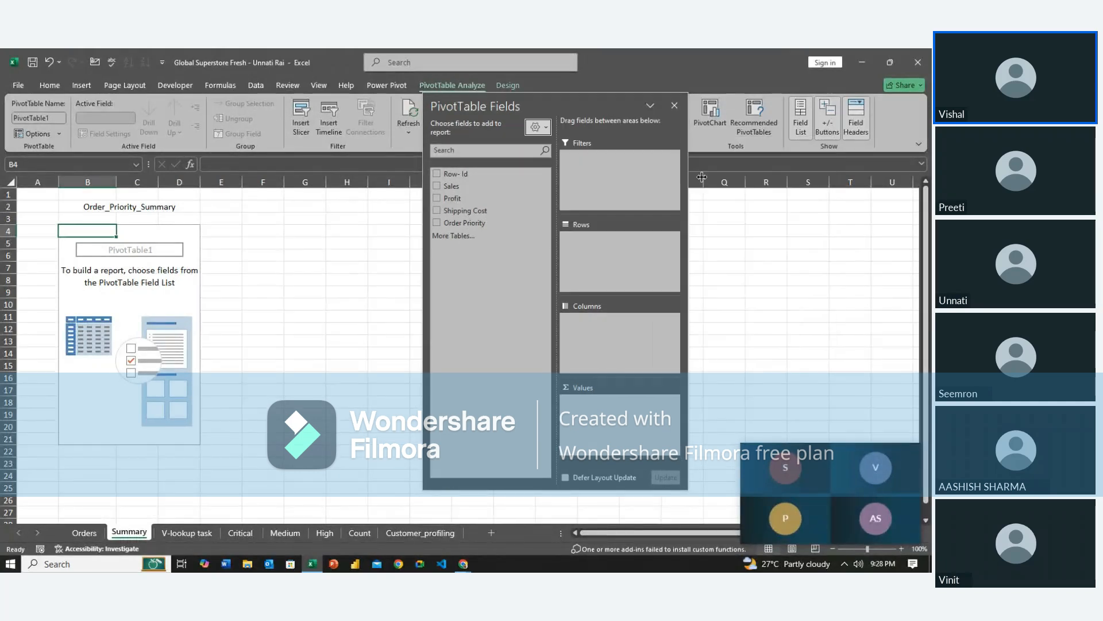
left_click(543, 129)
left_click(569, 206)
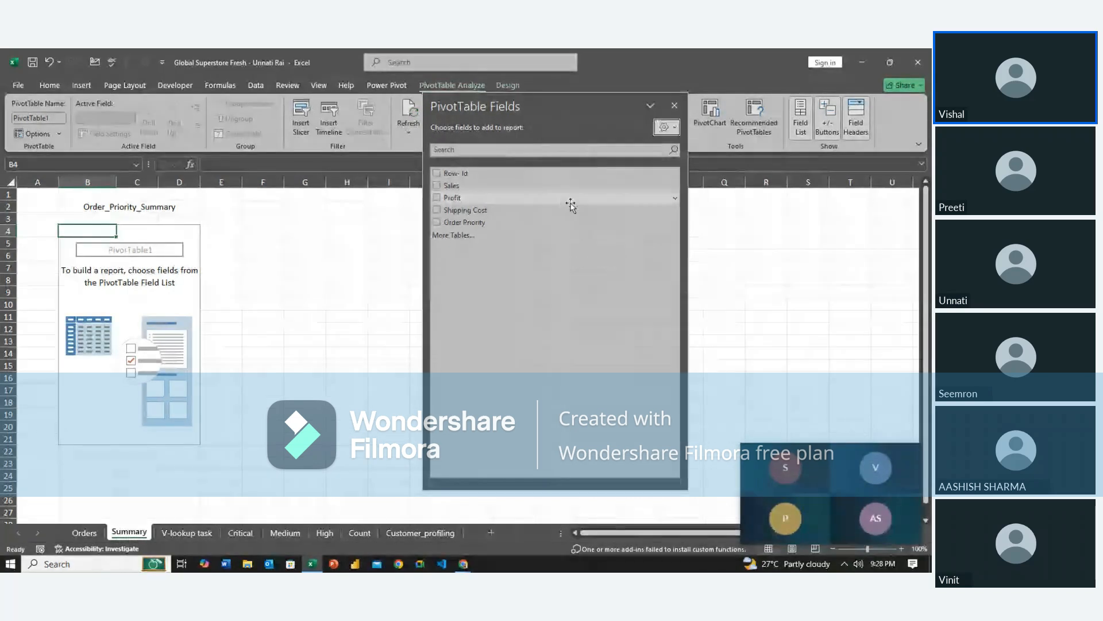
left_click(676, 128)
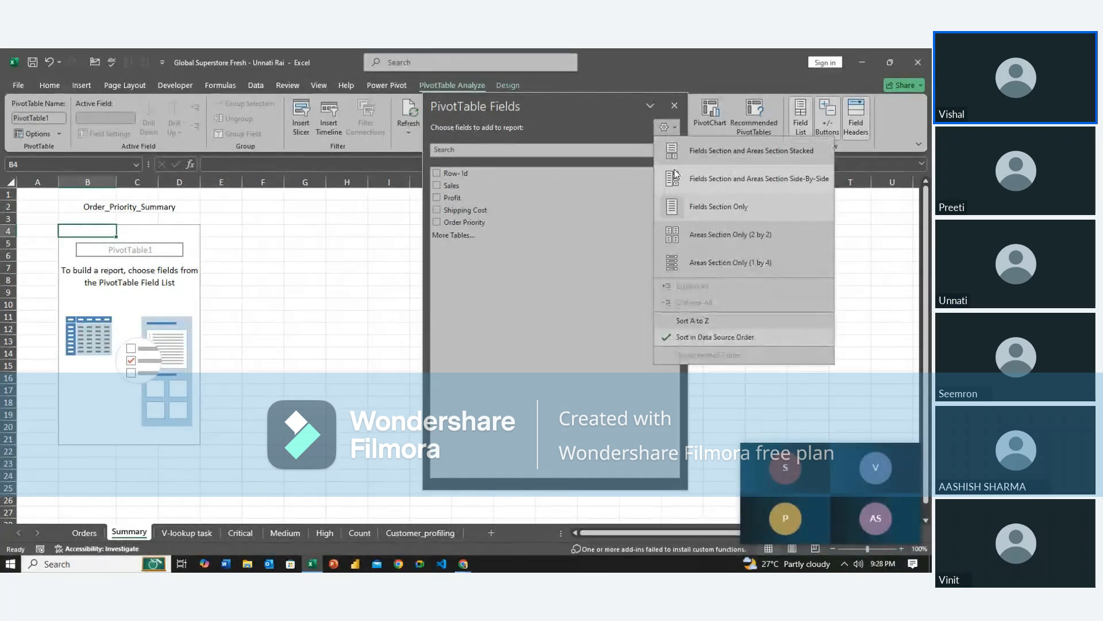
left_click(696, 241)
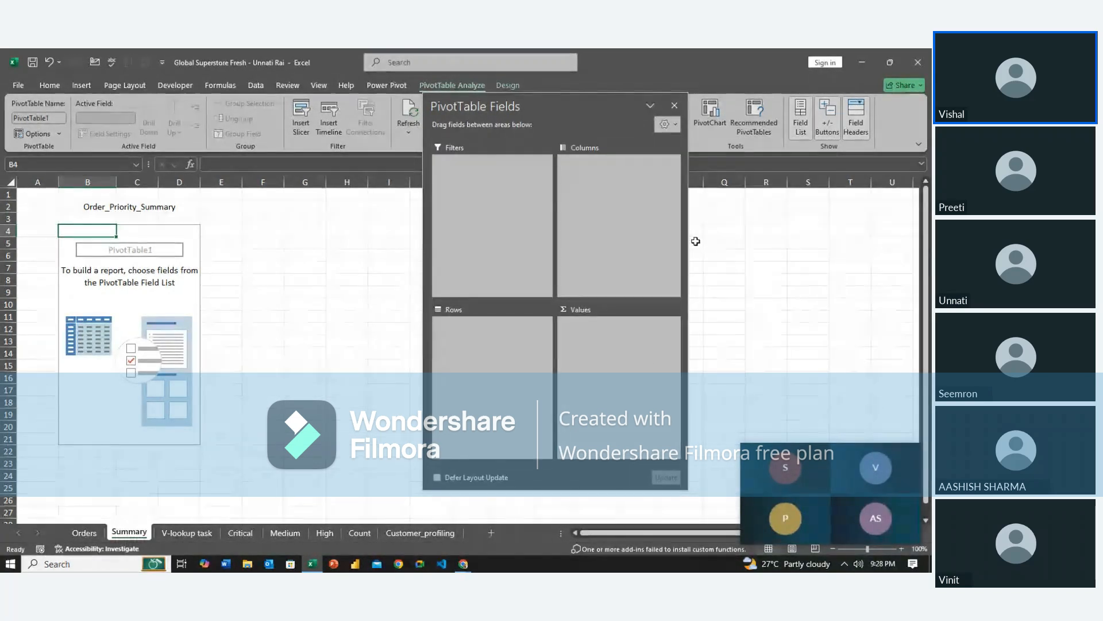
left_click(666, 124)
left_click(689, 258)
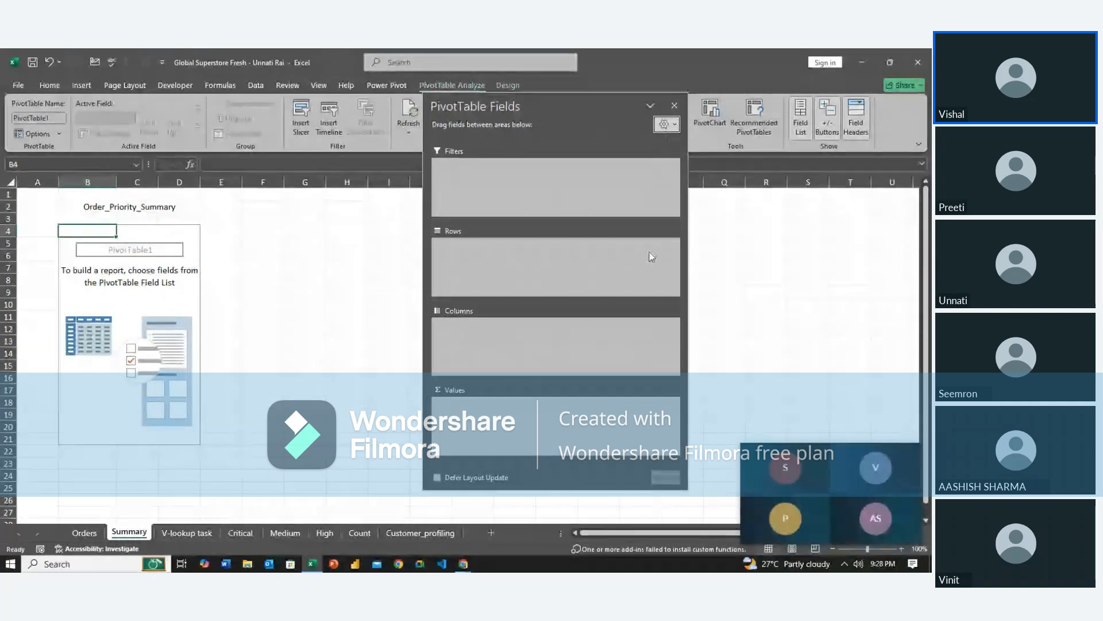
left_click(674, 130)
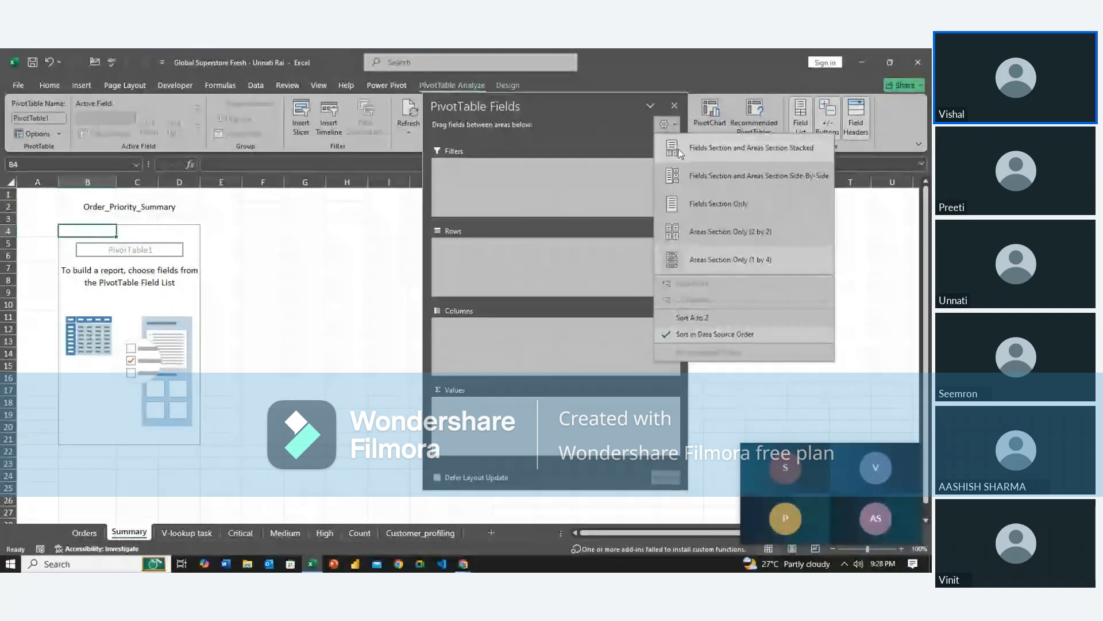
left_click(678, 148)
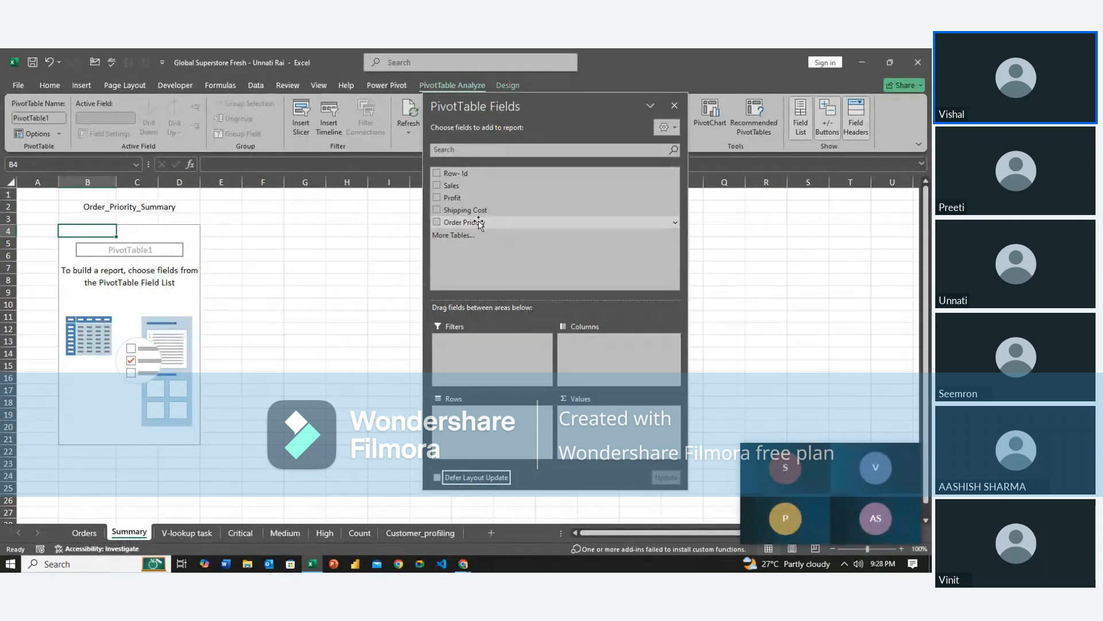
Add Order Priority to the PivotTable's Rows and Values areas to count orders per priority.
left_click_drag(480, 224, 489, 438)
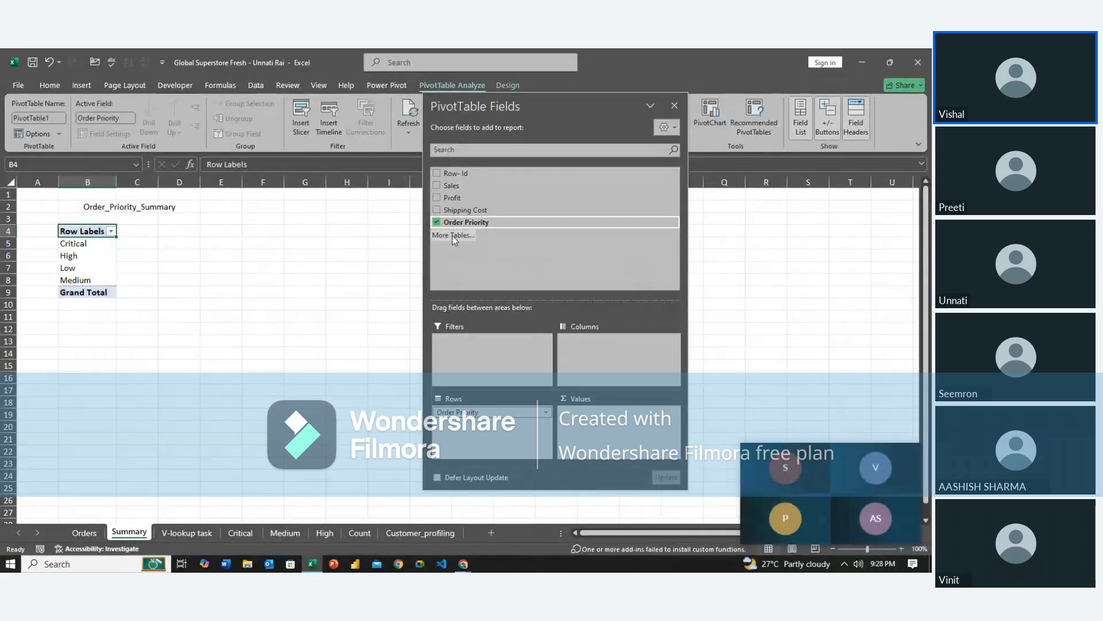
left_click_drag(452, 224, 615, 432)
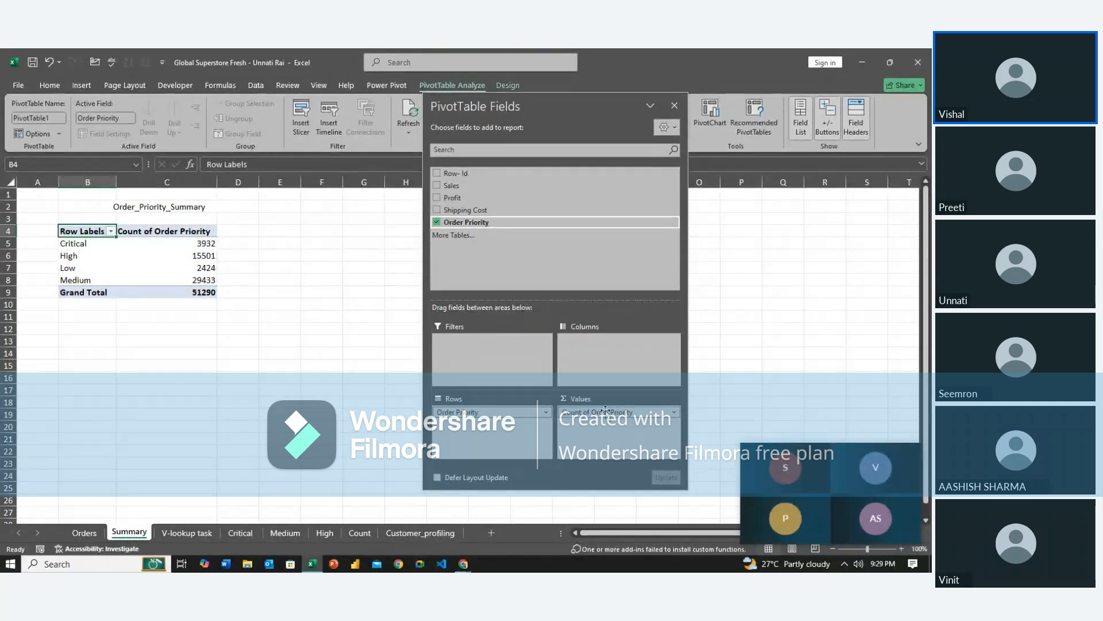
Show the Count of Order Priority values as % of Grand Total.
left_click(674, 412)
left_click(644, 401)
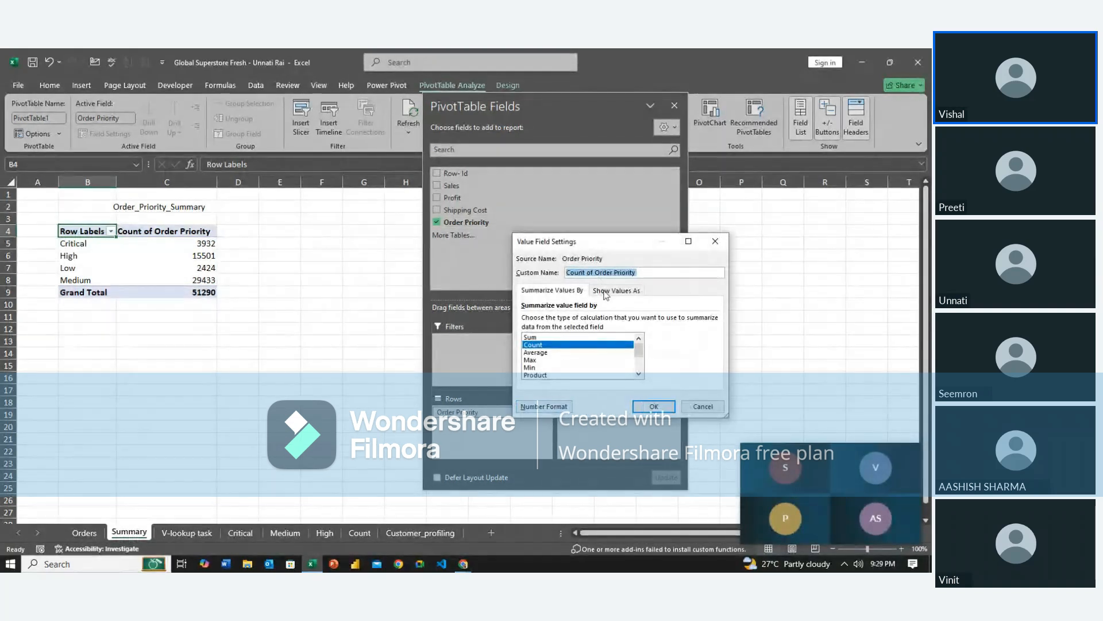
left_click(605, 292)
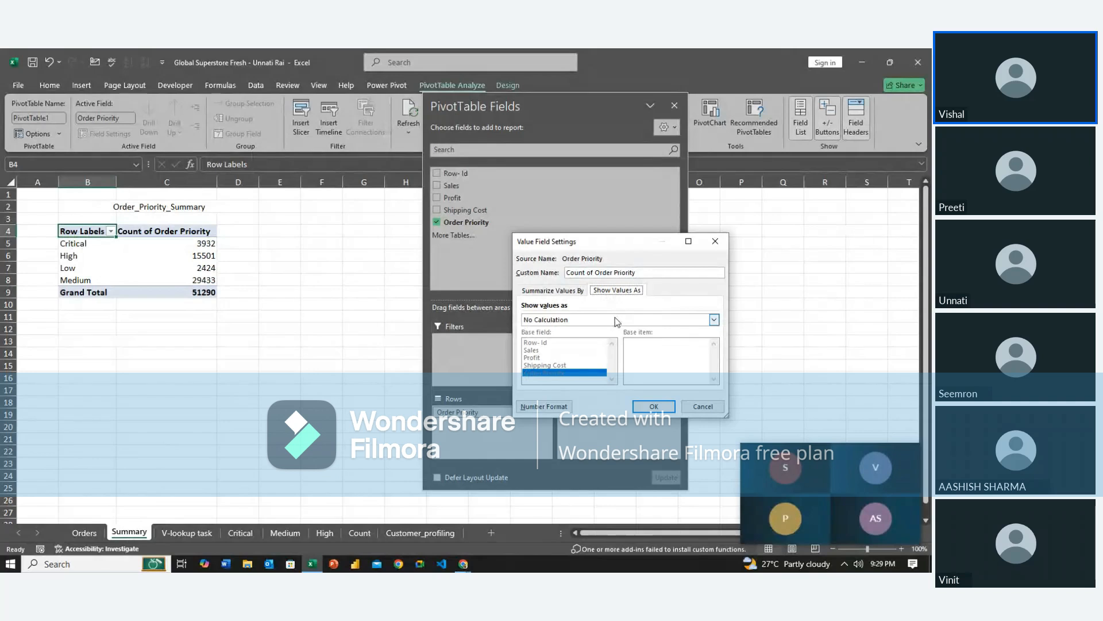
left_click(616, 320)
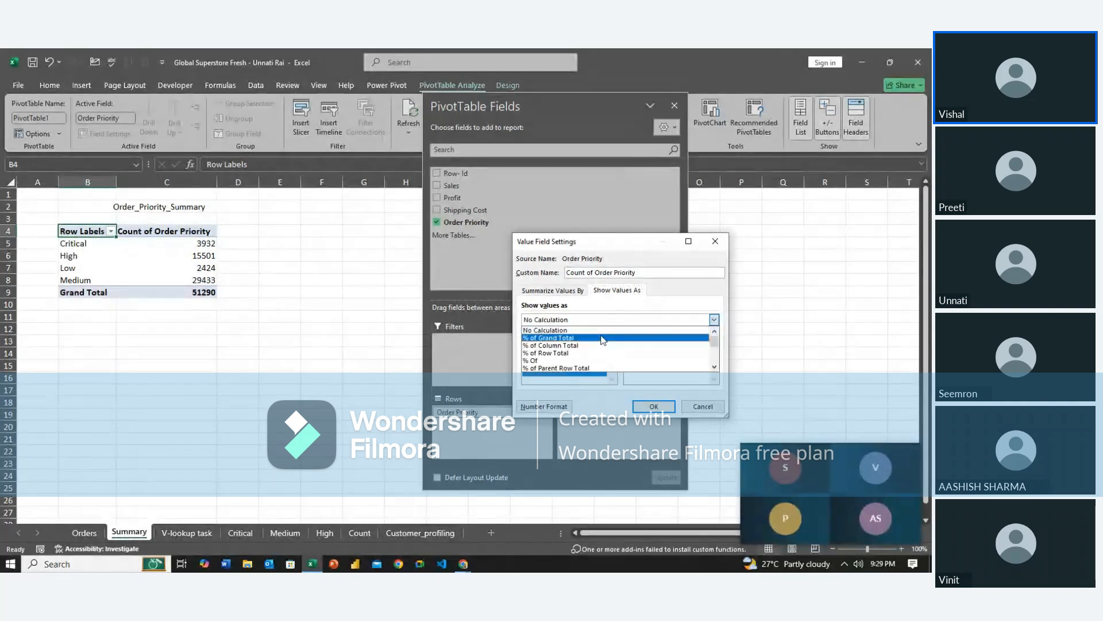
left_click(603, 339)
left_click(647, 407)
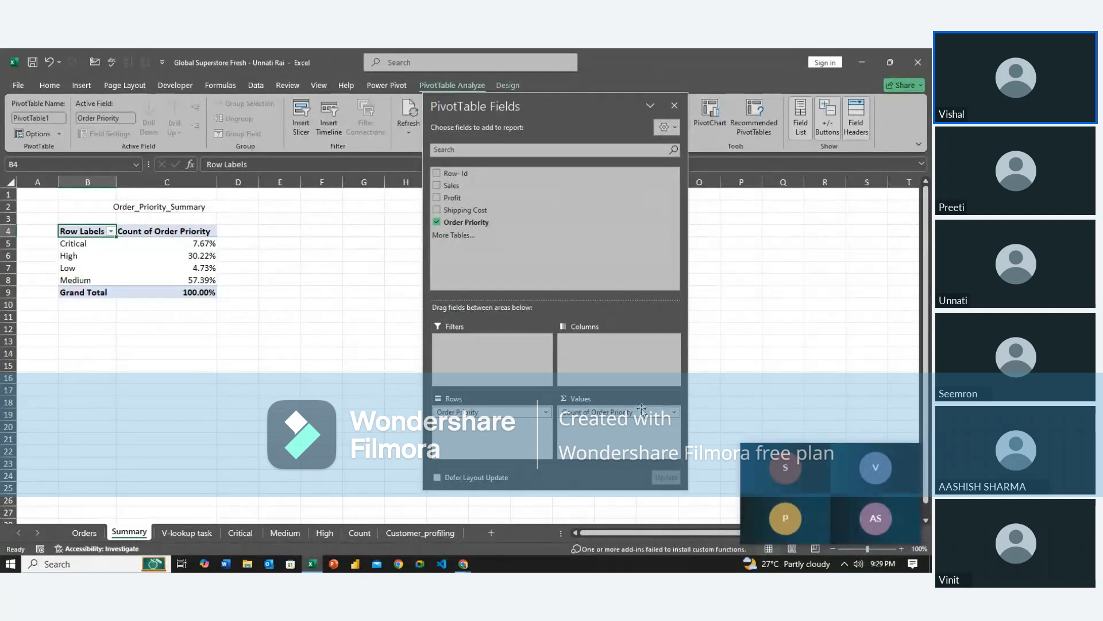
Set Count of Order Priority to show values with No Calculation, and close the PivotTable Fields pane.
left_click(675, 414)
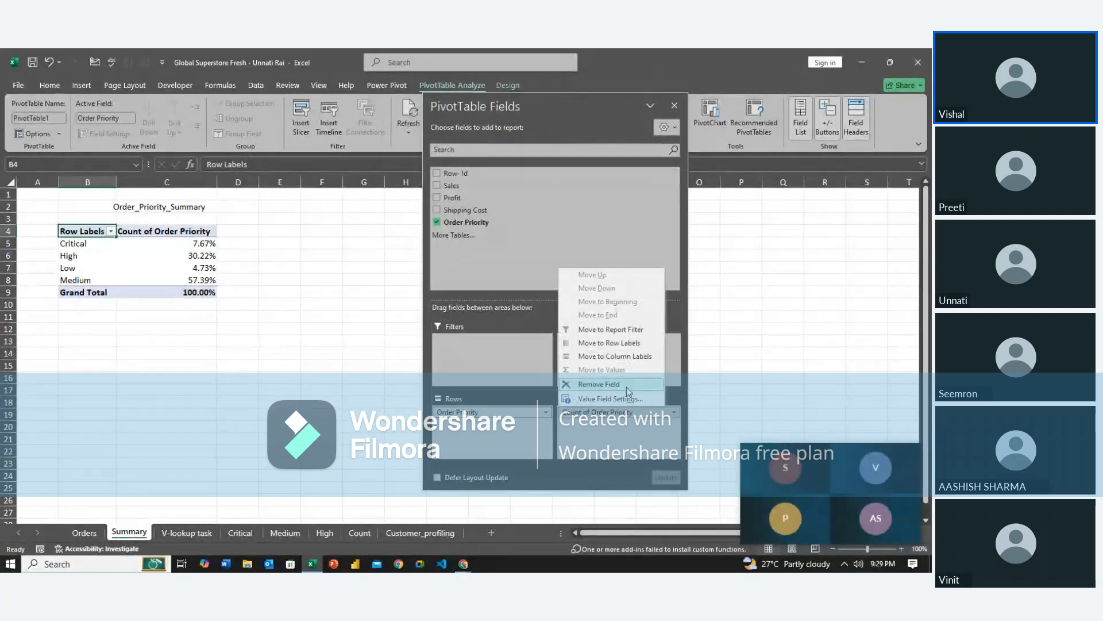
left_click(628, 398)
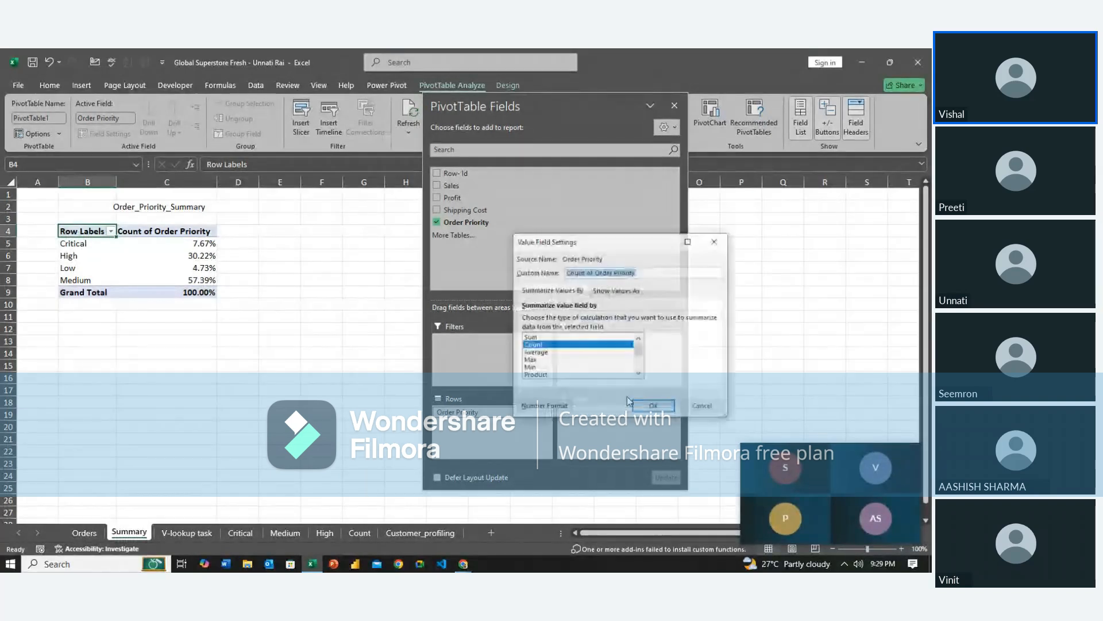
left_click(617, 290)
left_click(615, 320)
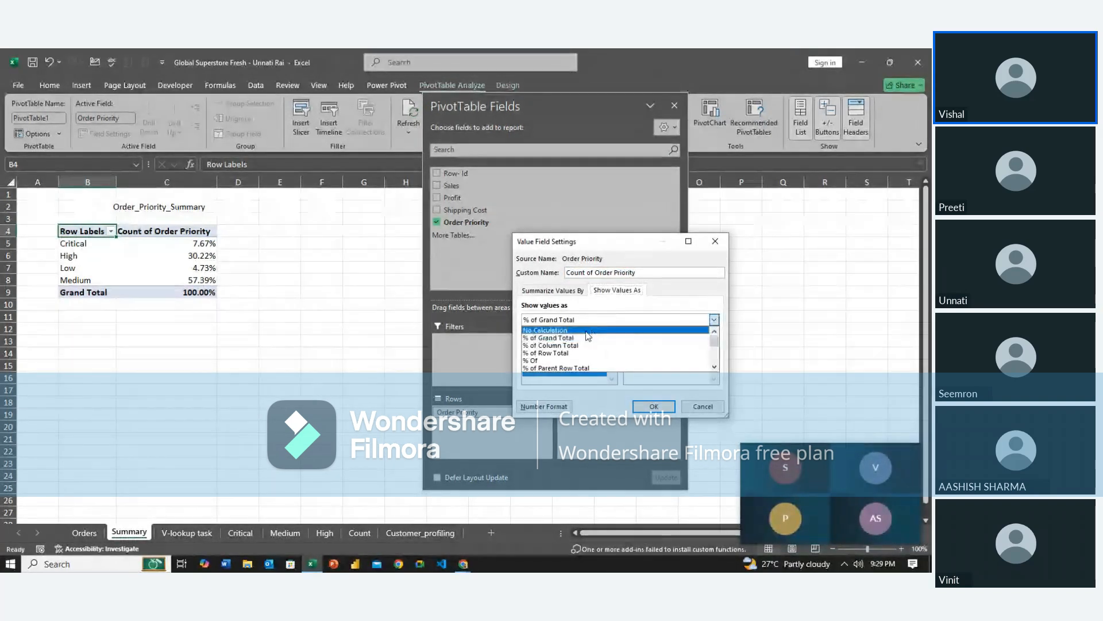
left_click(588, 330)
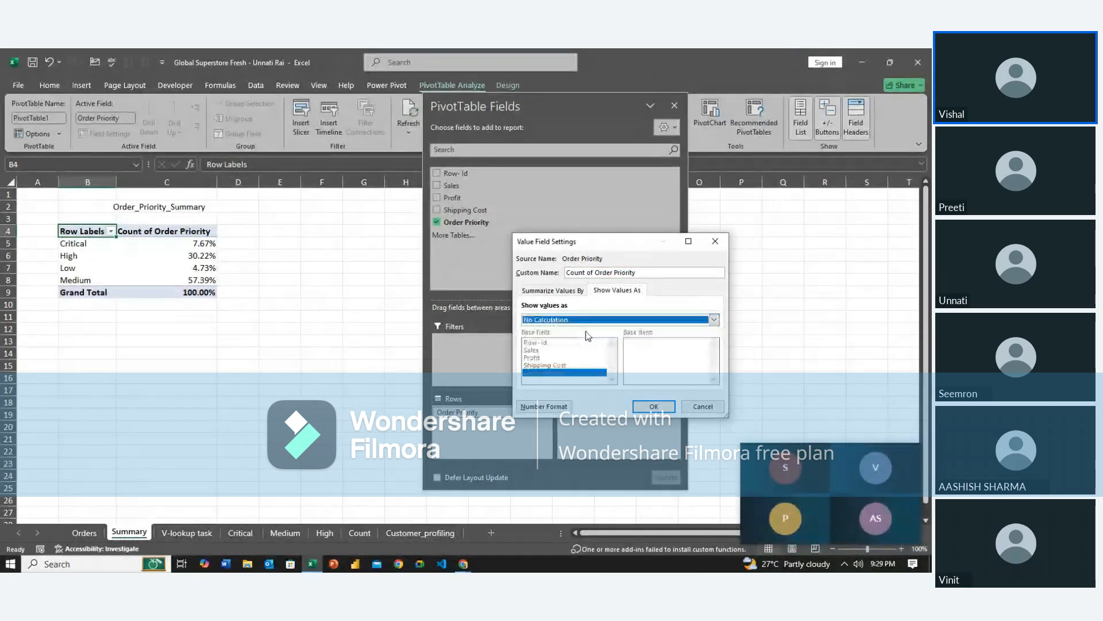
left_click(654, 406)
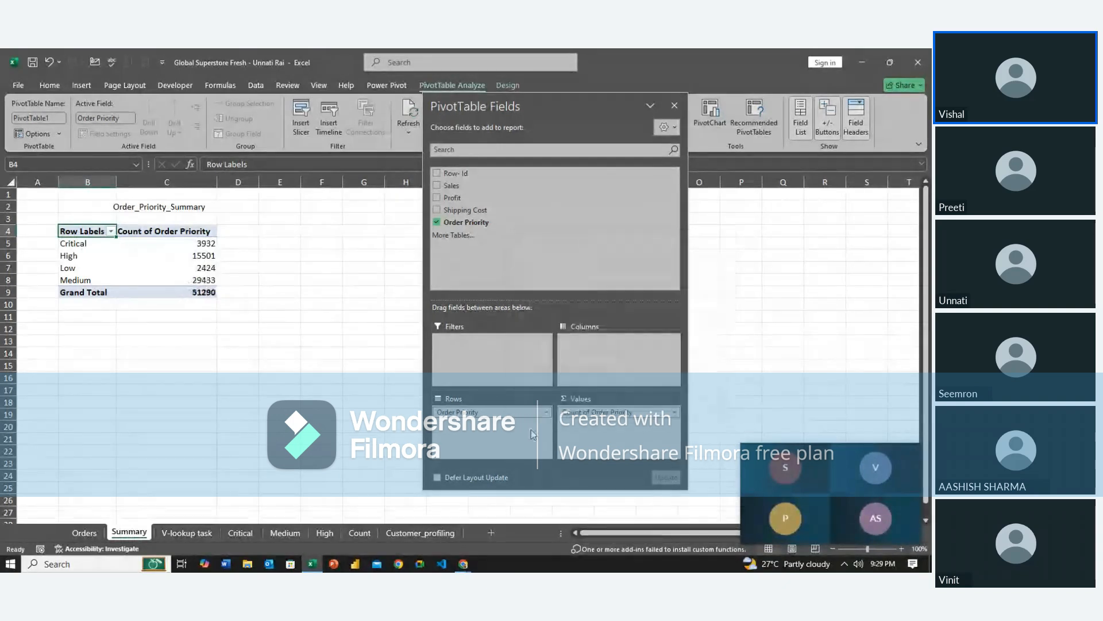
left_click(674, 106)
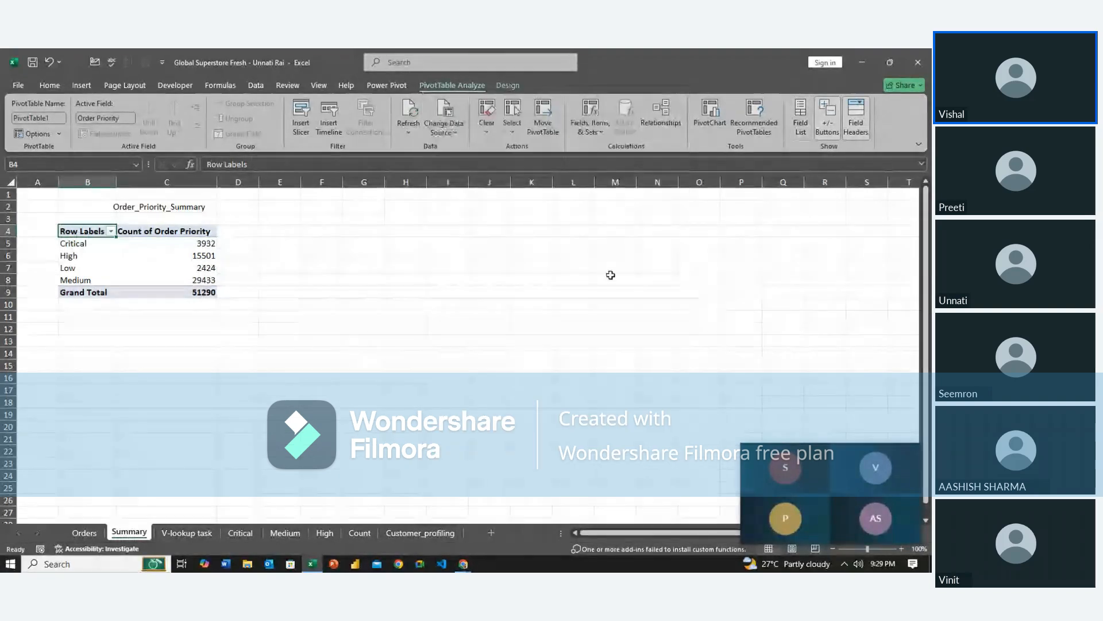
Left-align the Order_Priority_Summary title in row 2 and fill it with a medium blue theme colour.
left_click(91, 206)
left_click(256, 126)
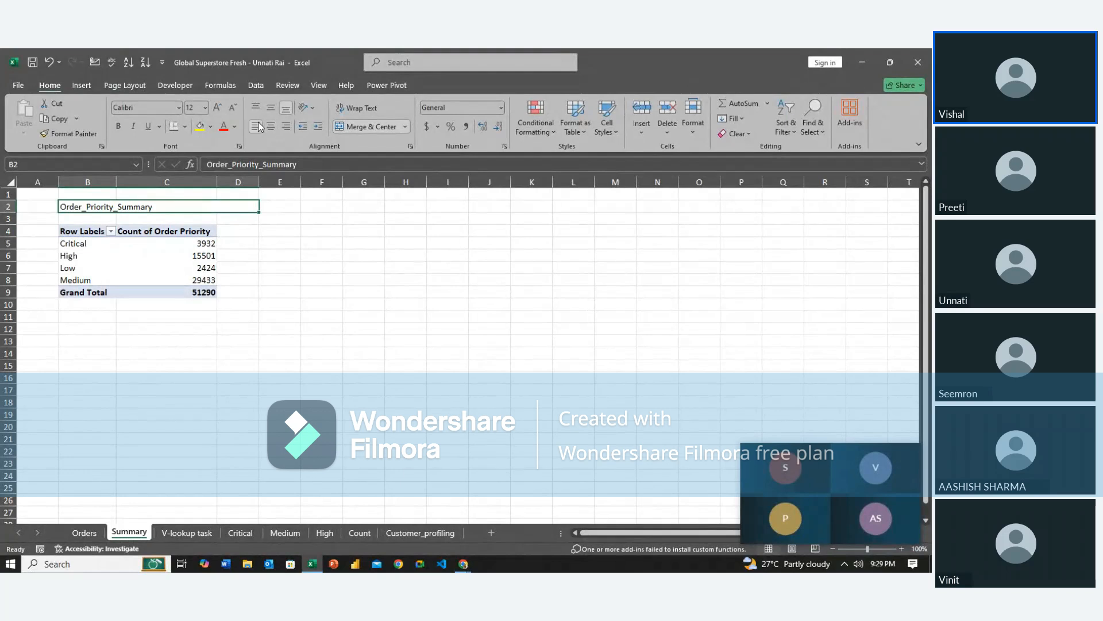
left_click(211, 126)
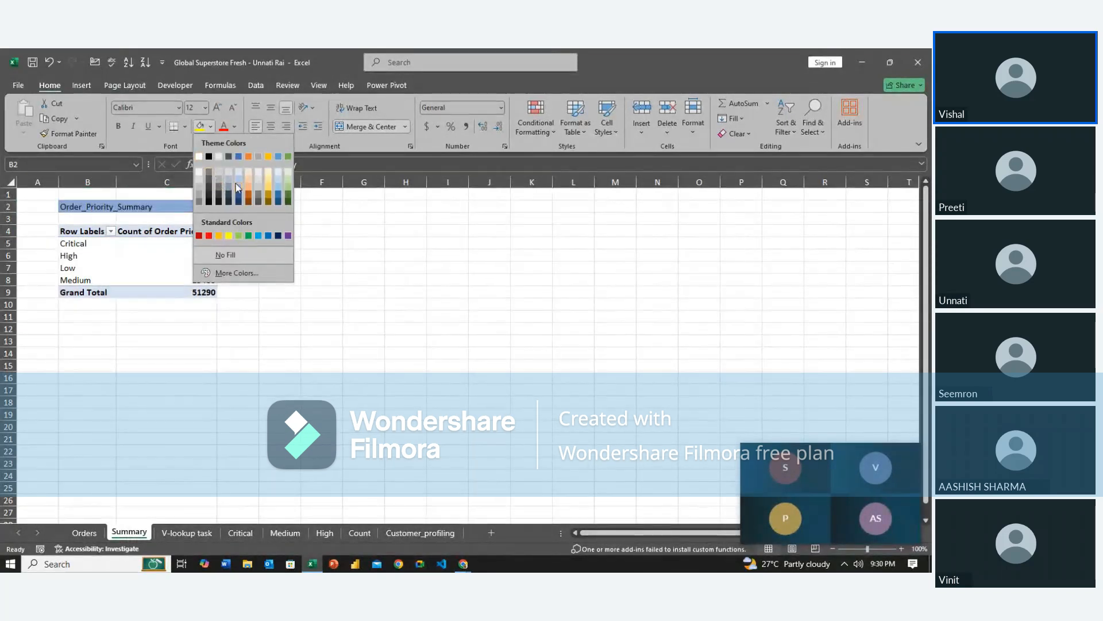
left_click(235, 184)
left_click(228, 266)
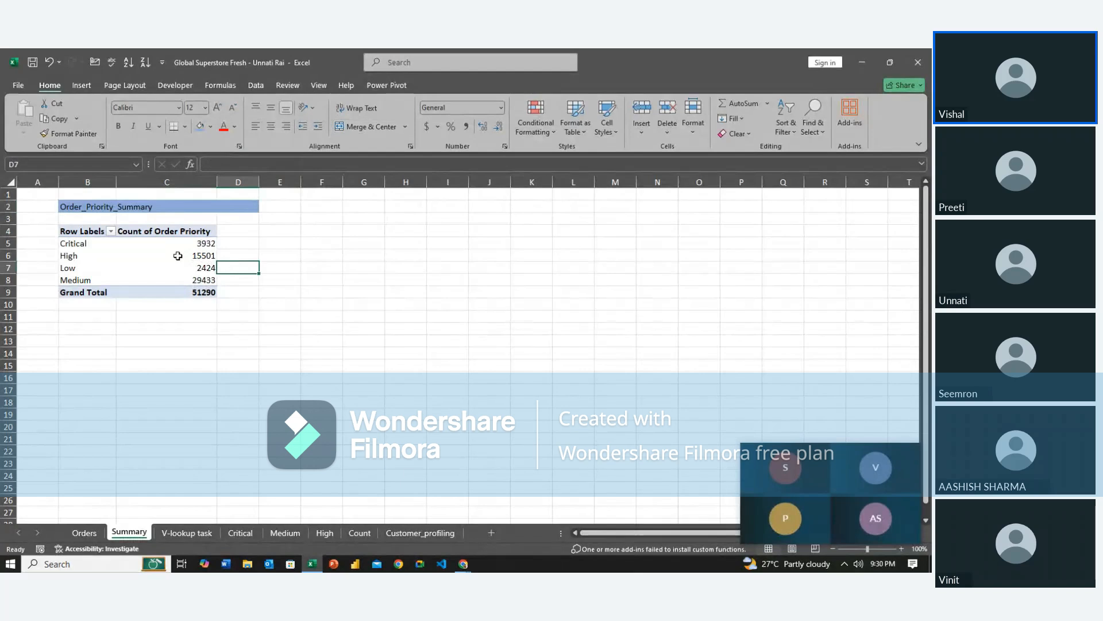
Rename the PivotTable's Row Labels header in cell B4 to Order_Priority.
left_click(73, 231)
double_click(73, 231)
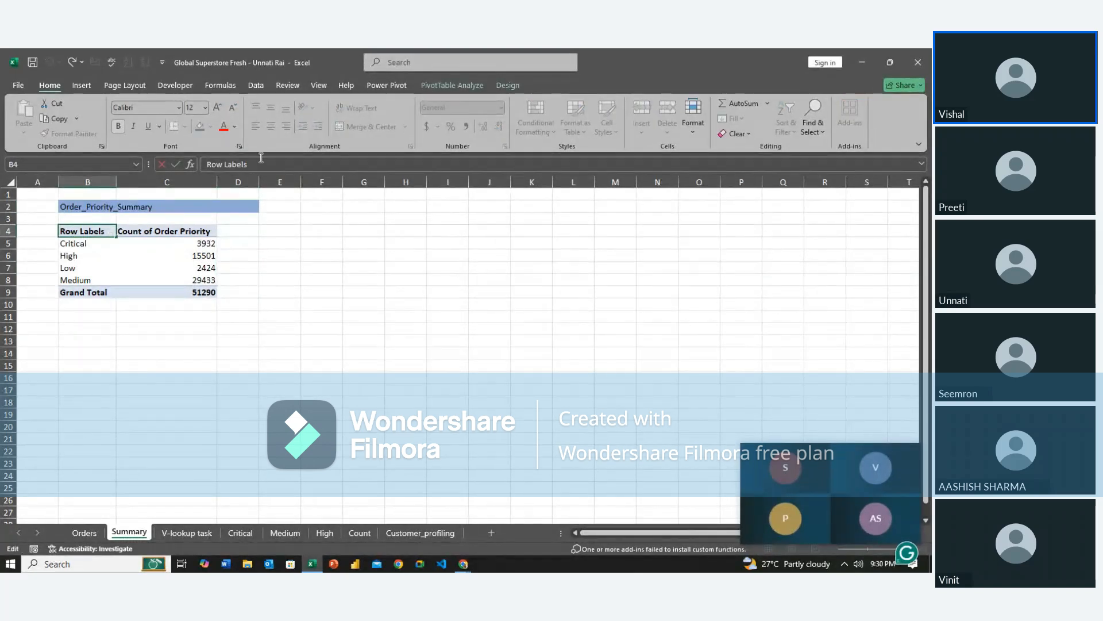
left_click_drag(258, 163, 200, 164)
type("Order_Priority")
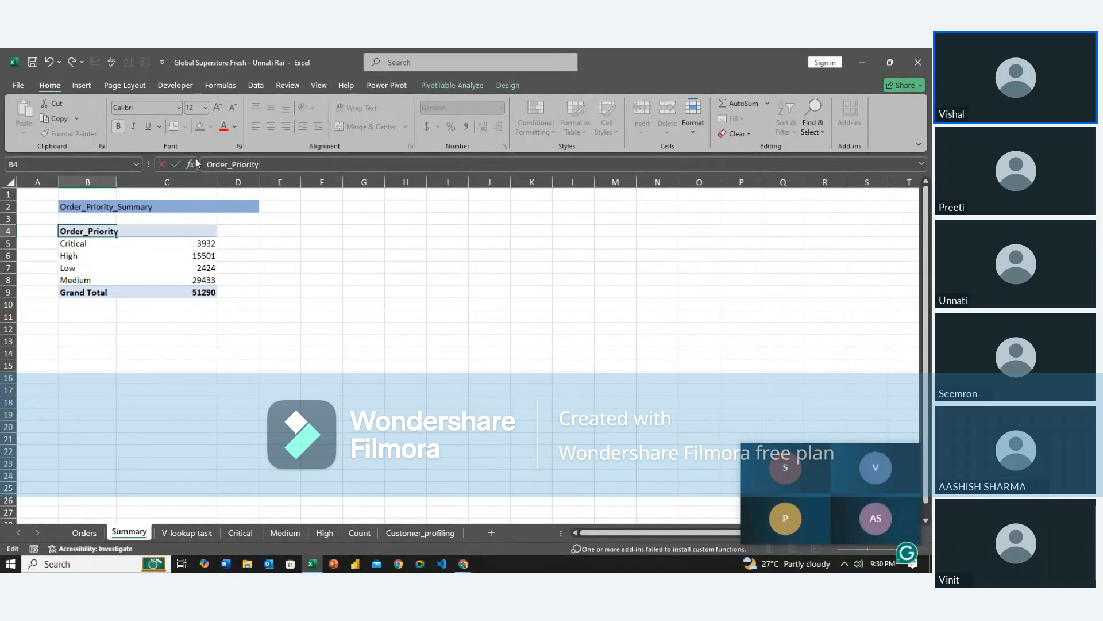
key("Return")
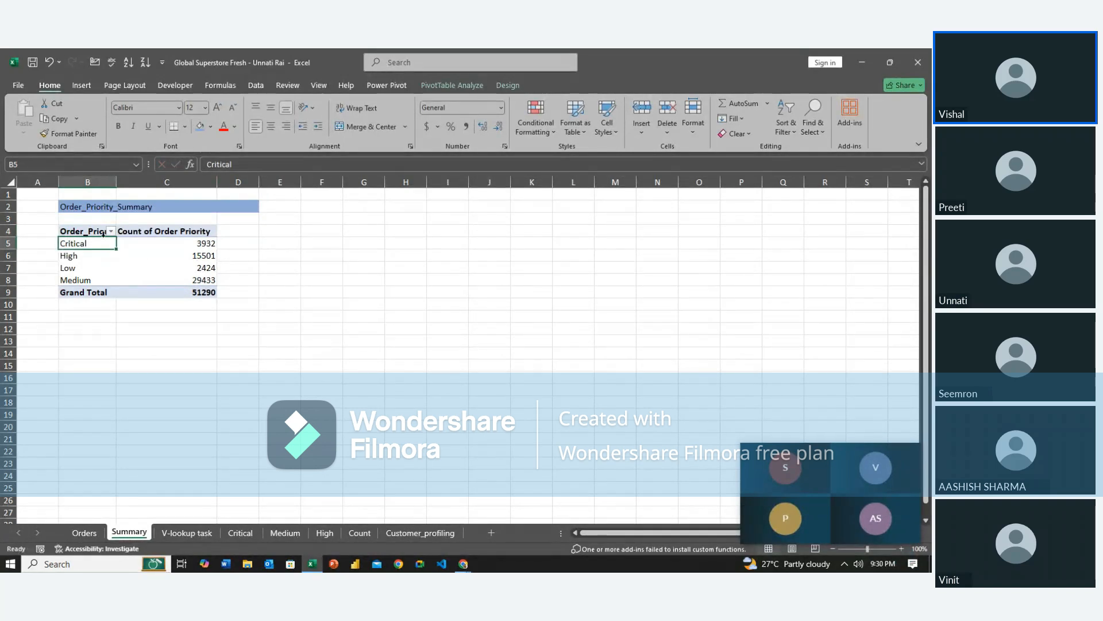
Hide the PivotTable's field headers and show them again to refit the column widths.
left_click(460, 86)
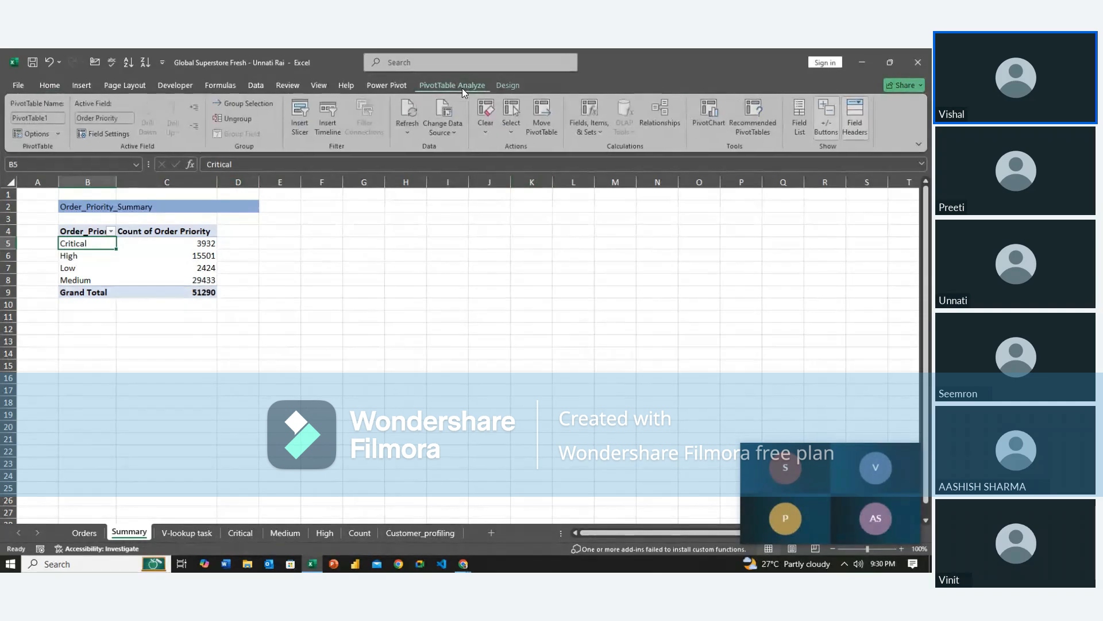
left_click(860, 122)
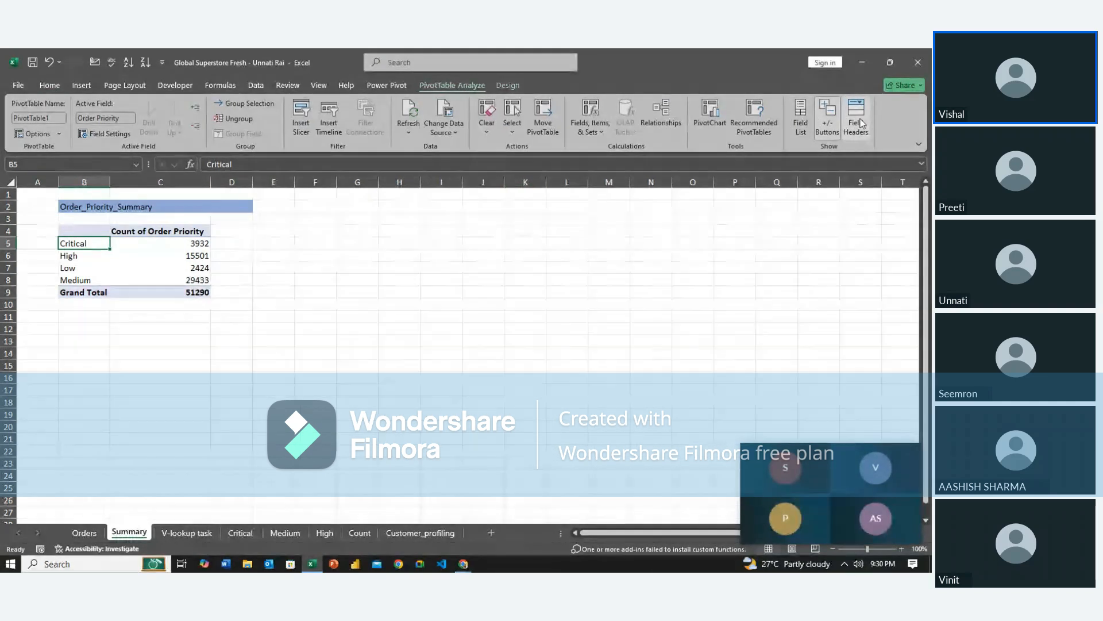
left_click(857, 123)
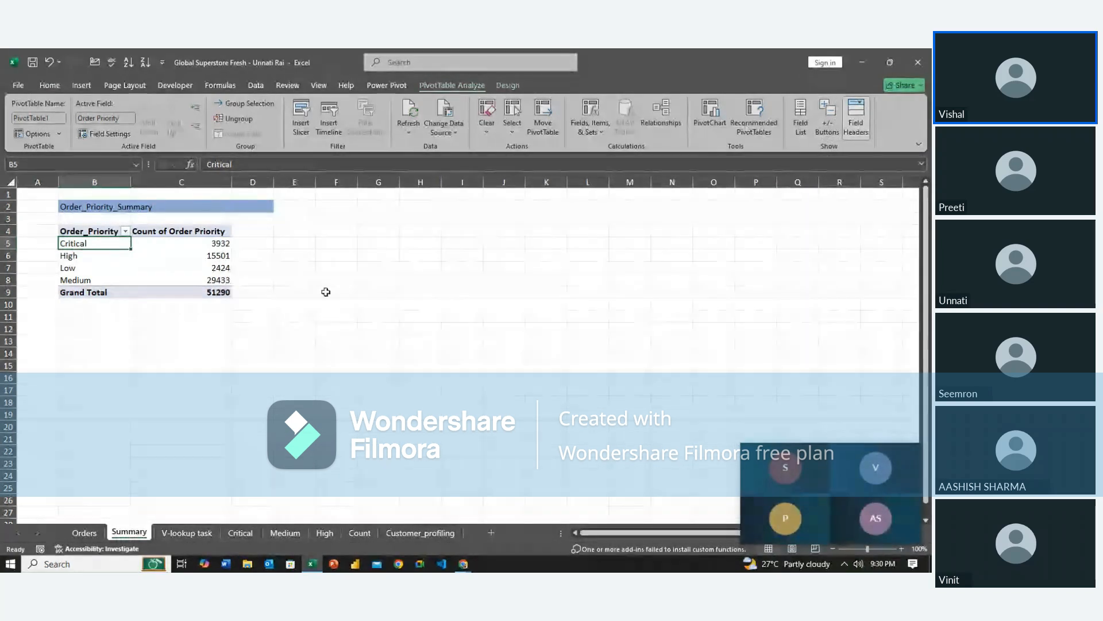
left_click(123, 232)
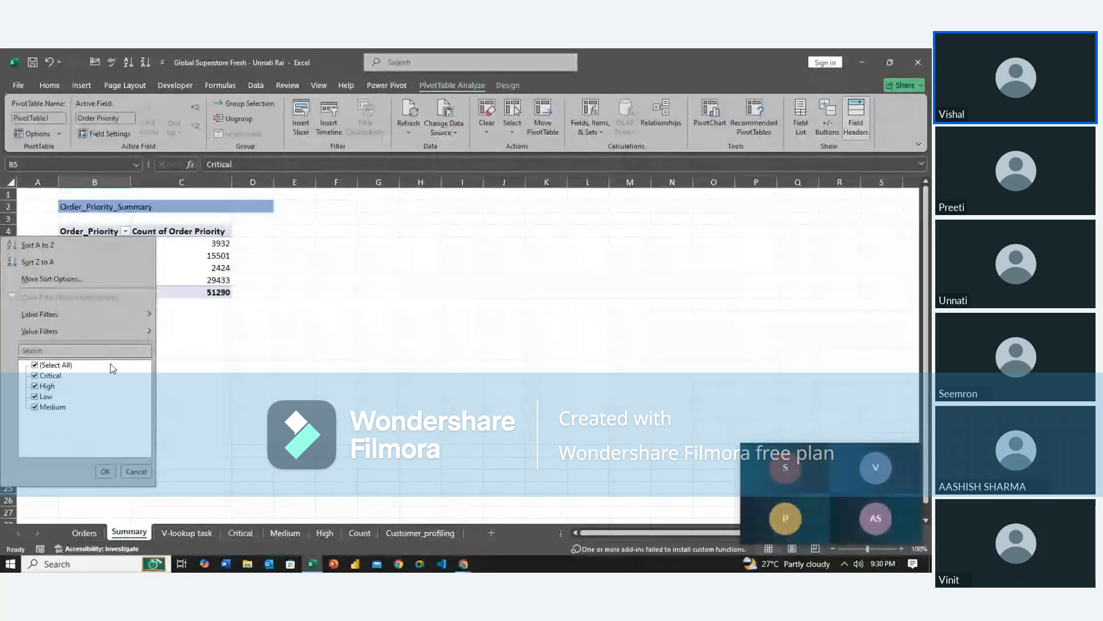
left_click(182, 373)
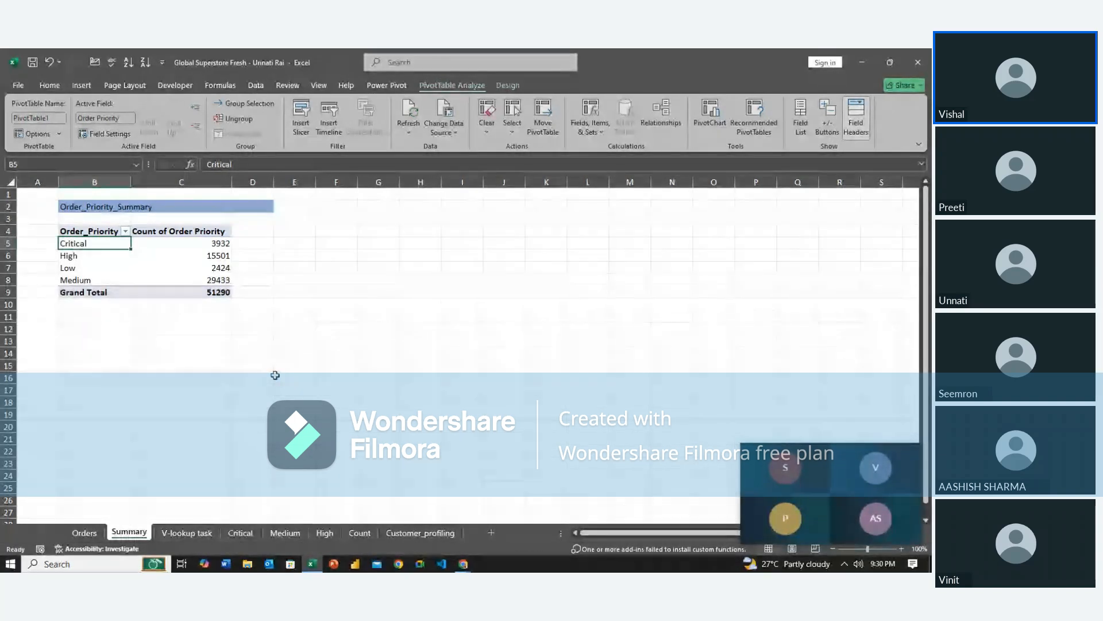
left_click(465, 374)
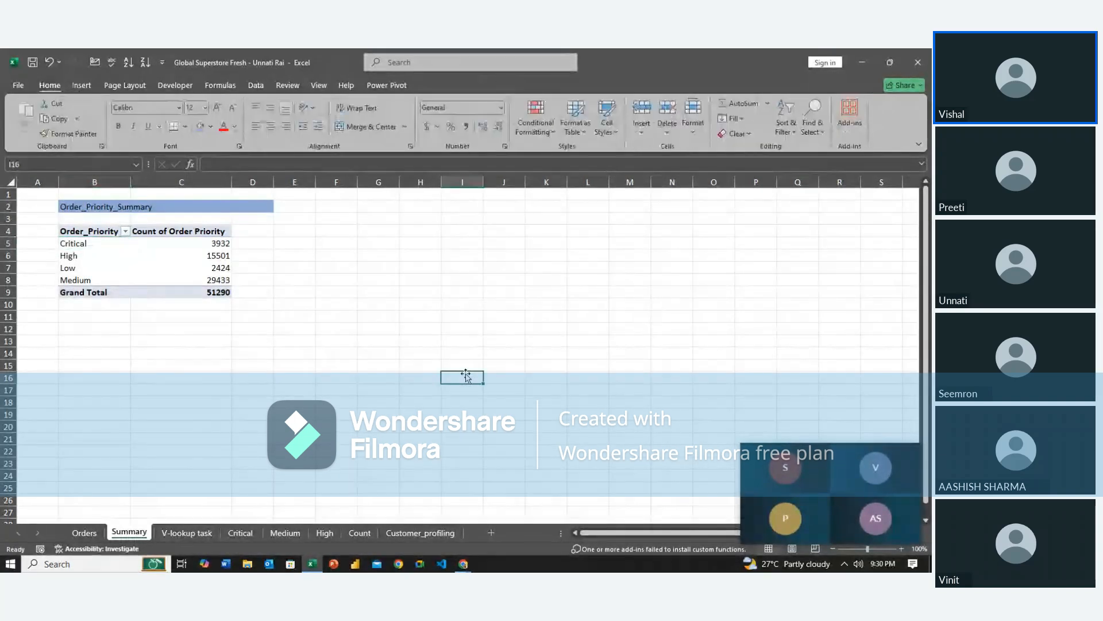
Copy the PivotTable's headers and four priority rows, B4:C8, and paste them as values only starting at cell F4.
left_click(135, 280)
left_click(71, 251)
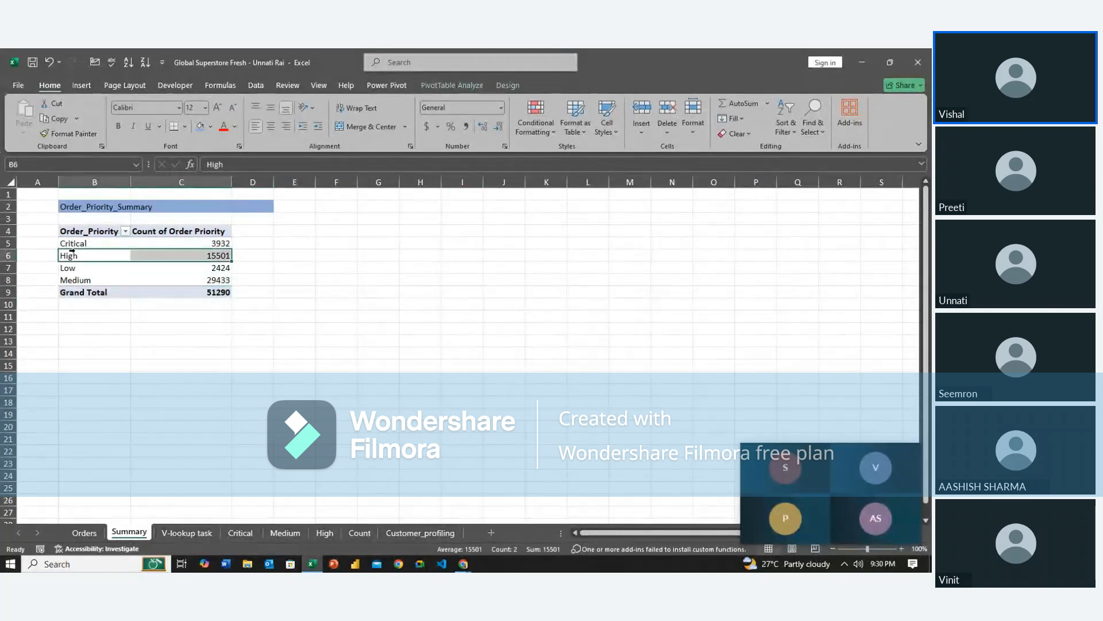
key("Up")
key("Up")
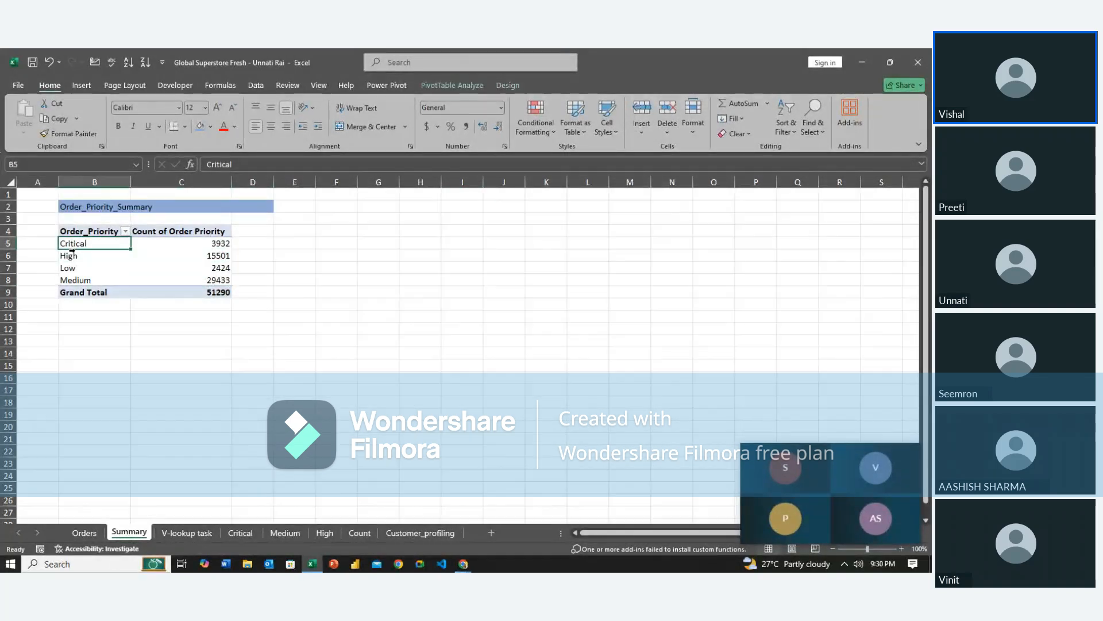
key("shift+Down")
key("shift+Down")
key("shift+Right")
key("shift+Down")
key("shift+Down")
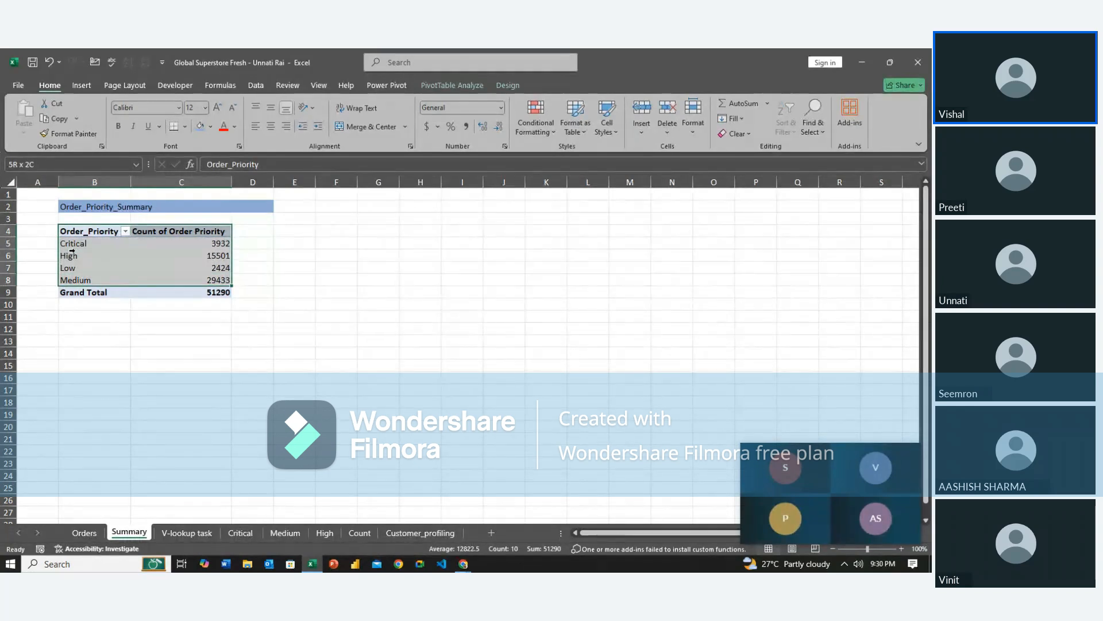
key("ctrl+c")
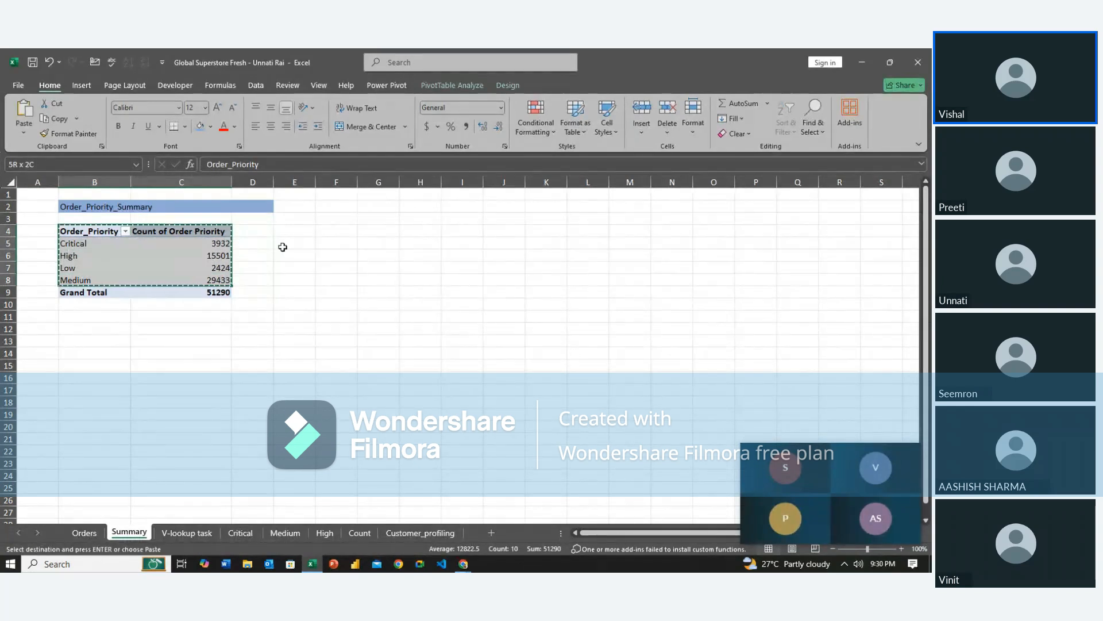
left_click(356, 230)
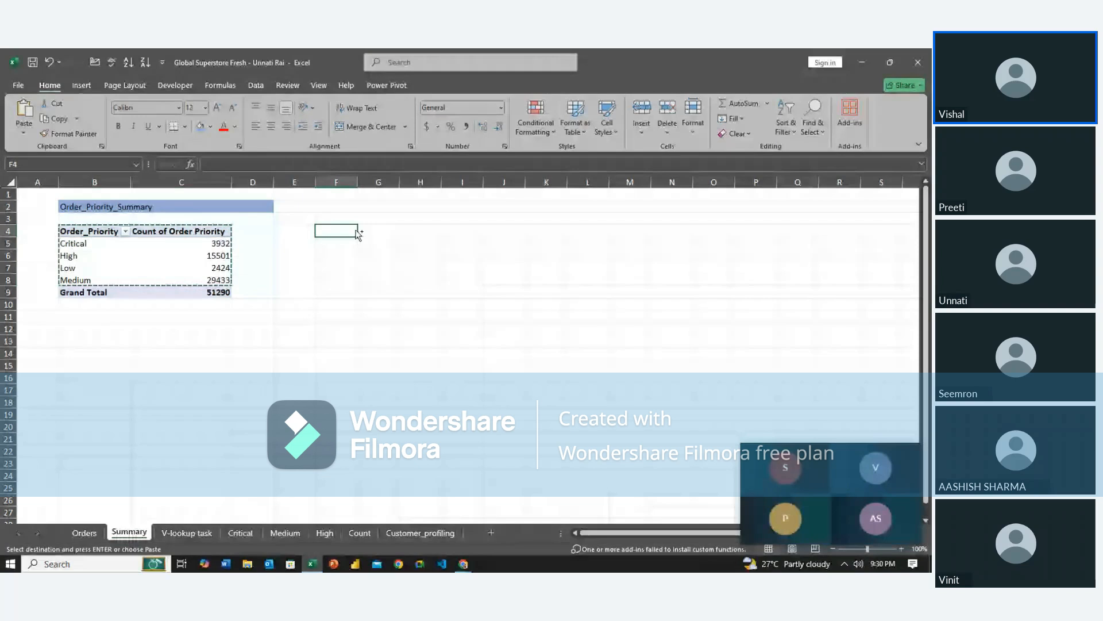
key("ctrl+alt+v")
key("Down")
key("Down")
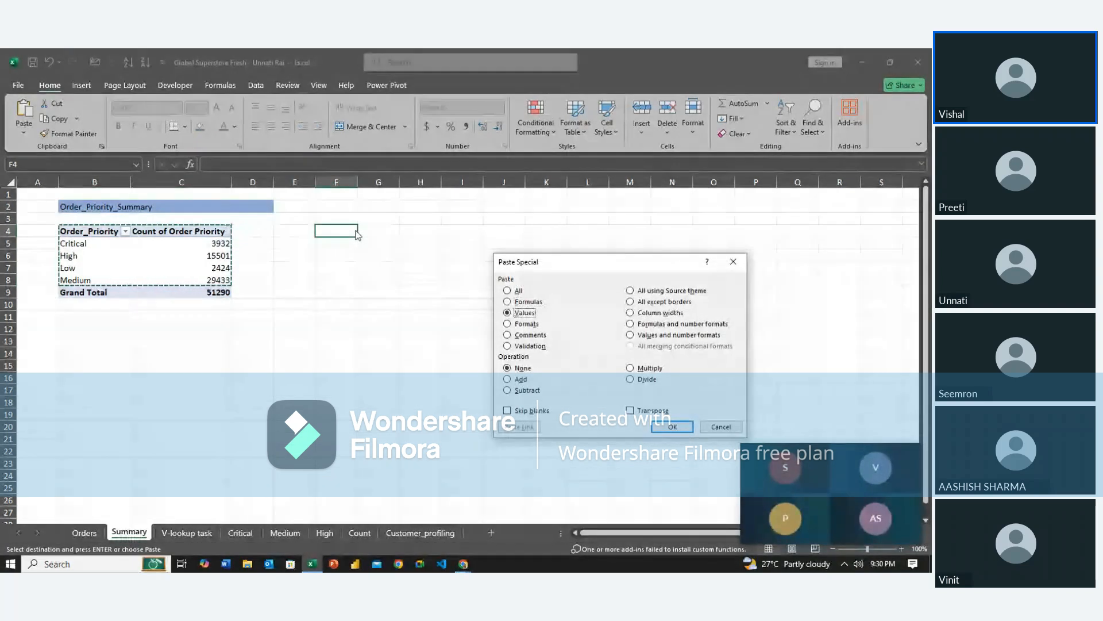
key("Return")
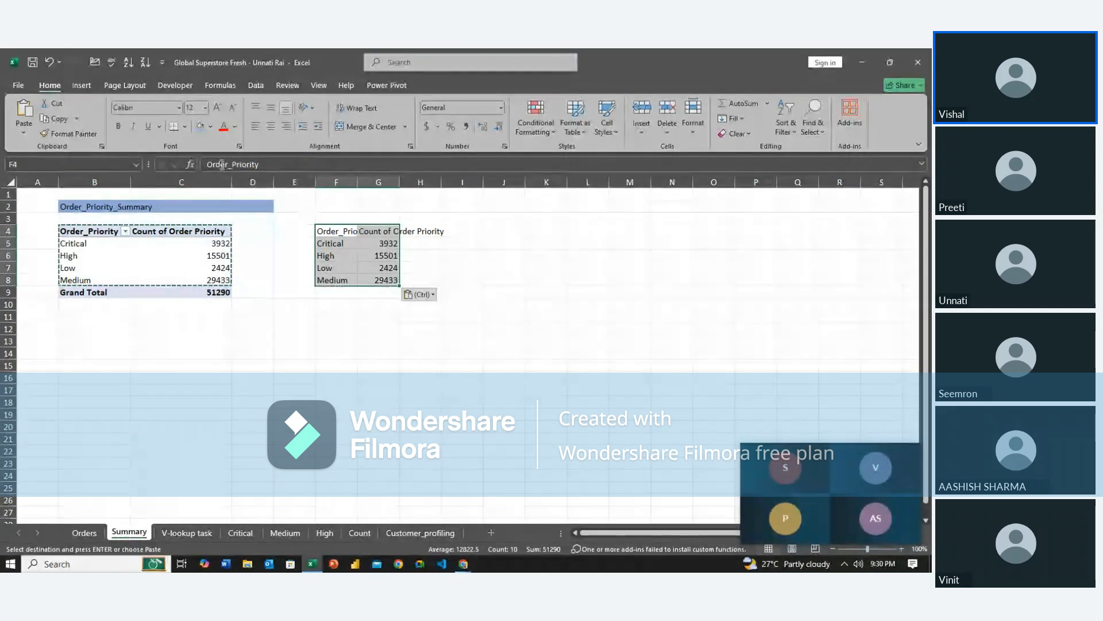
Apply all borders and centre alignment to the pasted table in F4:G8, and autofit its column widths.
left_click(184, 127)
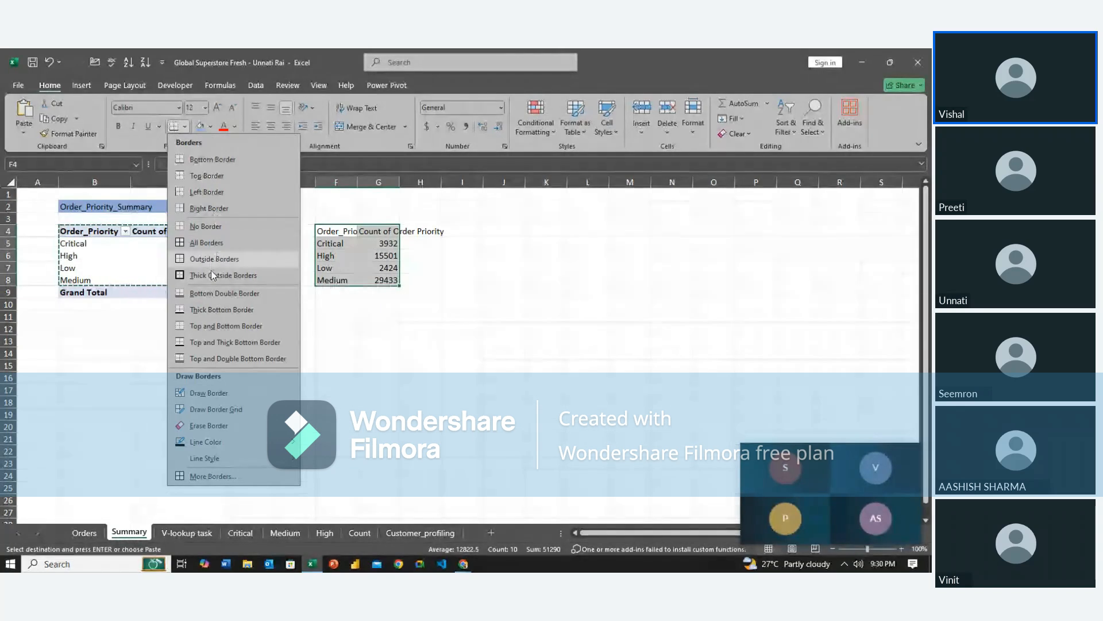
left_click(211, 244)
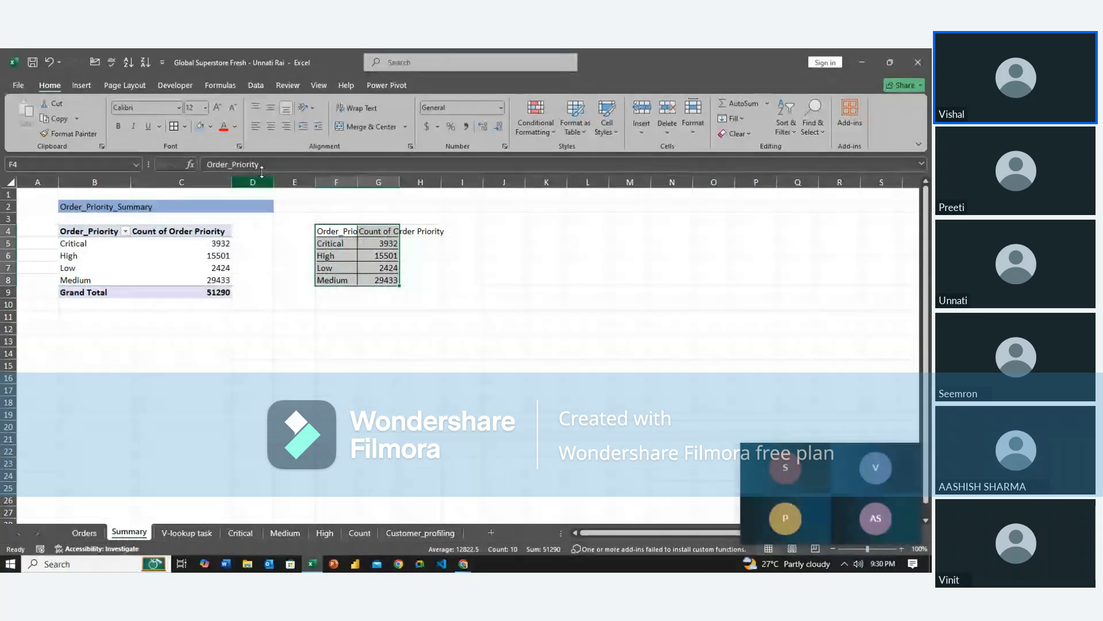
left_click(269, 127)
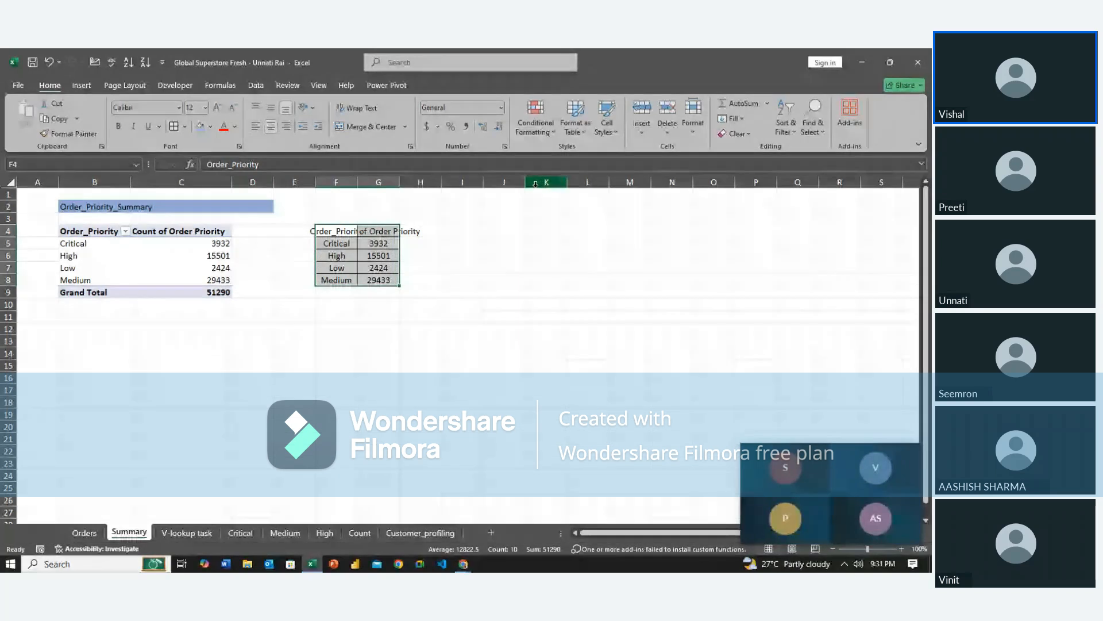
key("alt")
key("h")
key("o")
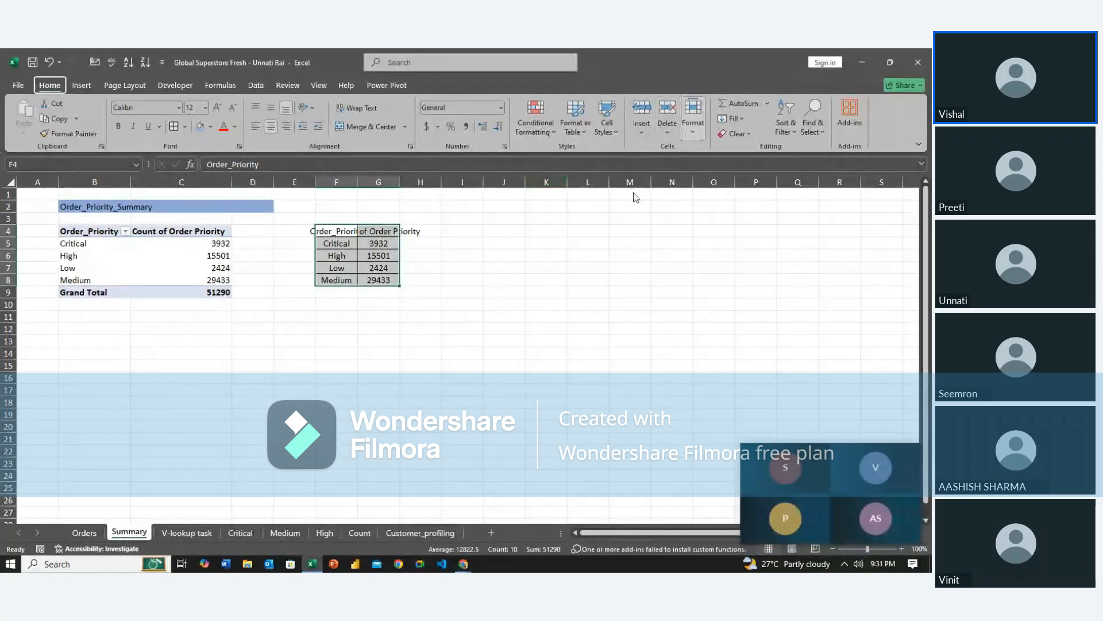
key("i")
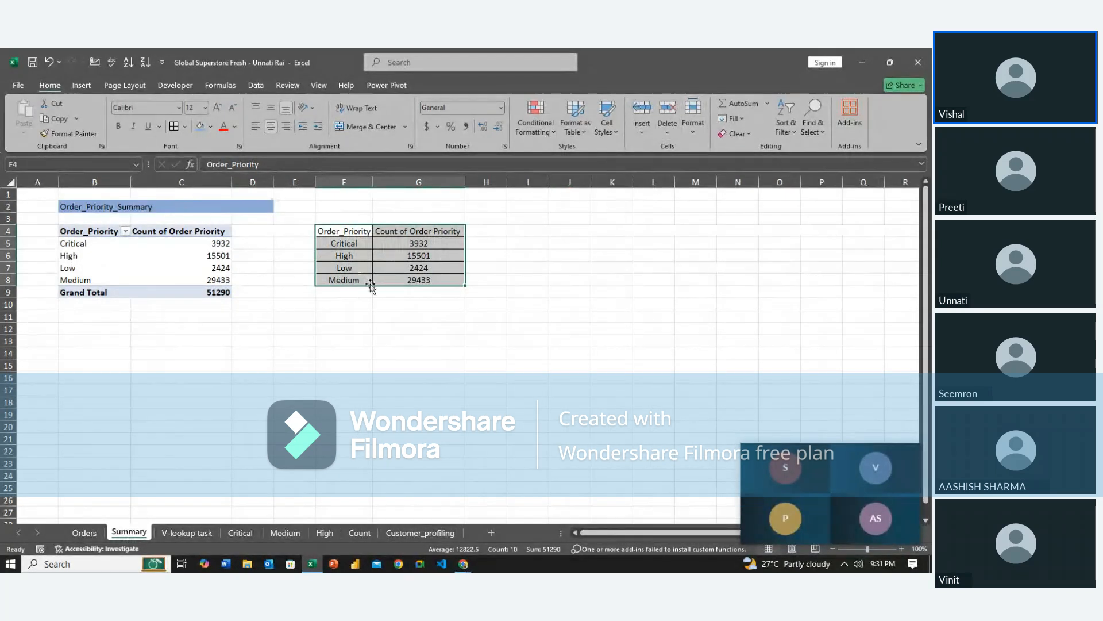
Fill the pasted table's header cells F4:G4 with the same blue as the summary title.
left_click_drag(397, 232, 347, 233)
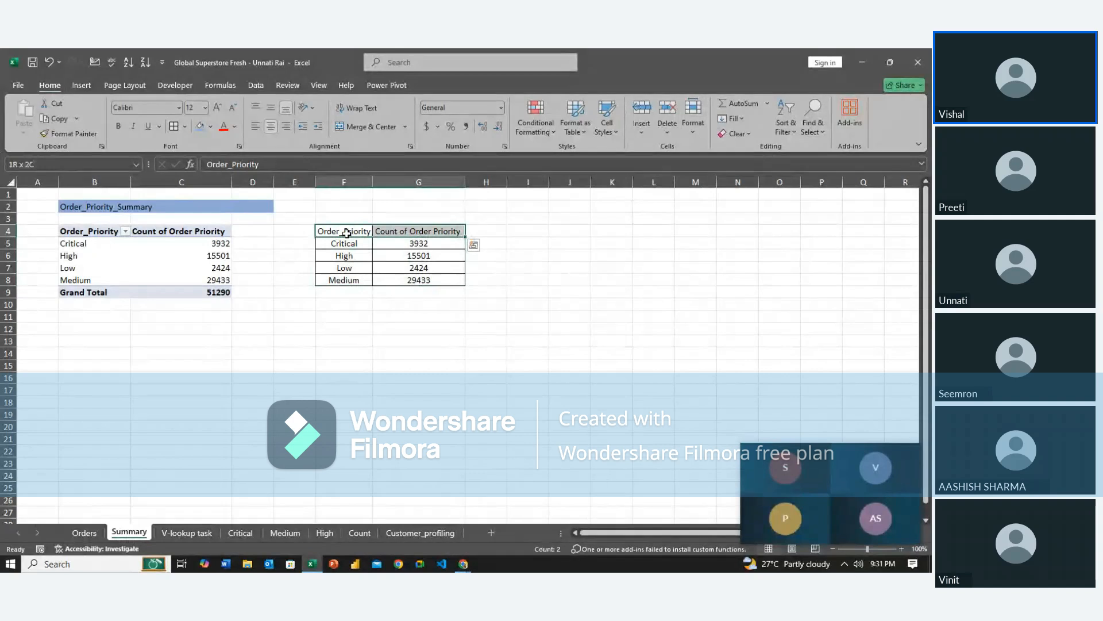
left_click(202, 131)
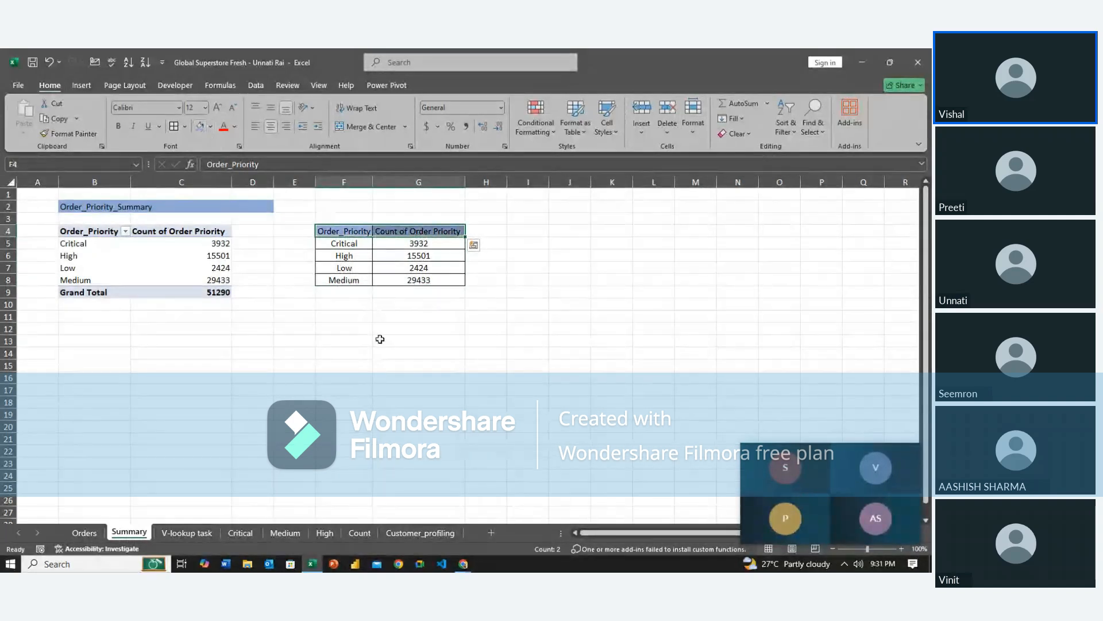
left_click(371, 334)
Delete the contents of the pasted table in F4:G8 and clear its formatting.
key("Up")
key("Up")
key("Up")
key("Up")
key("Up")
key("Up")
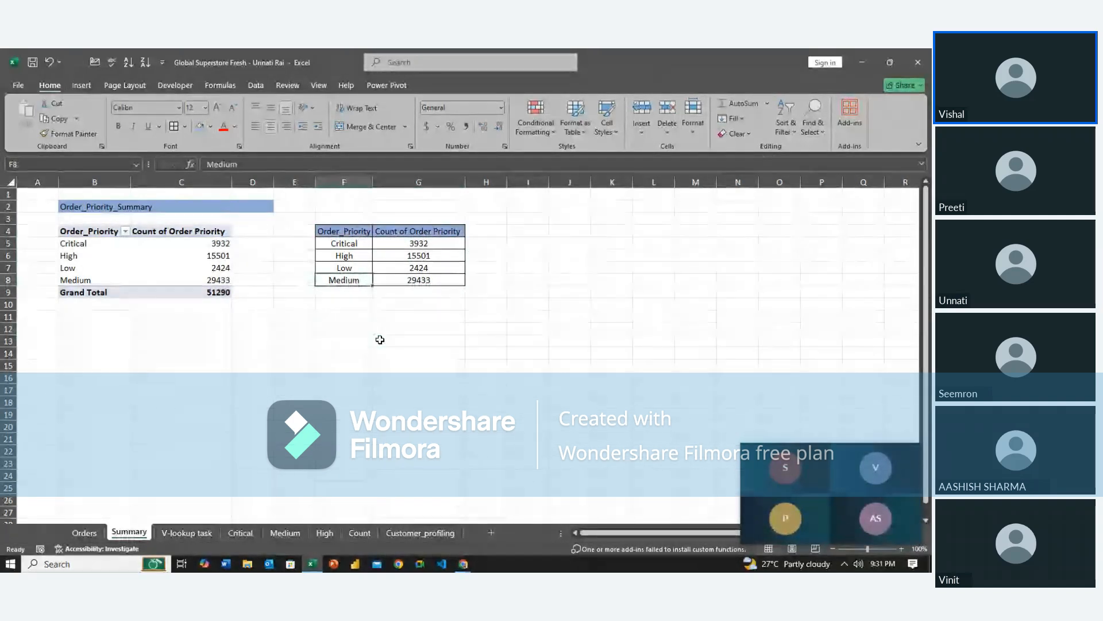
key("Up")
key("Up")
key("shift+Down")
key("shift+Down")
key("shift+Right")
key("shift+Right")
key("shift+Down")
key("shift+Left")
key("shift+Down")
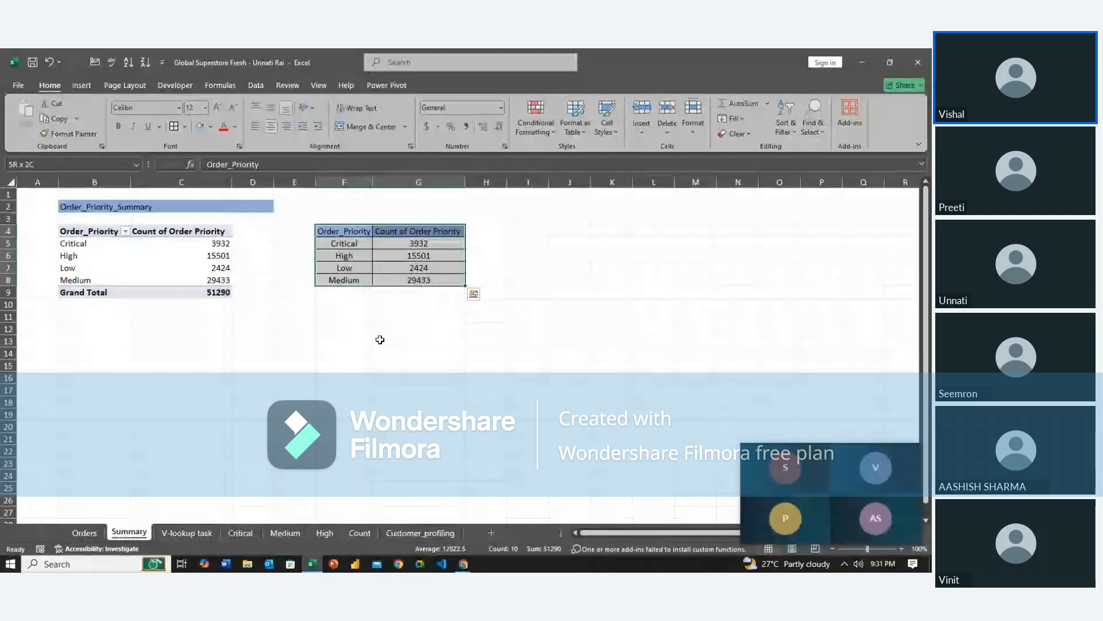
key("Delete")
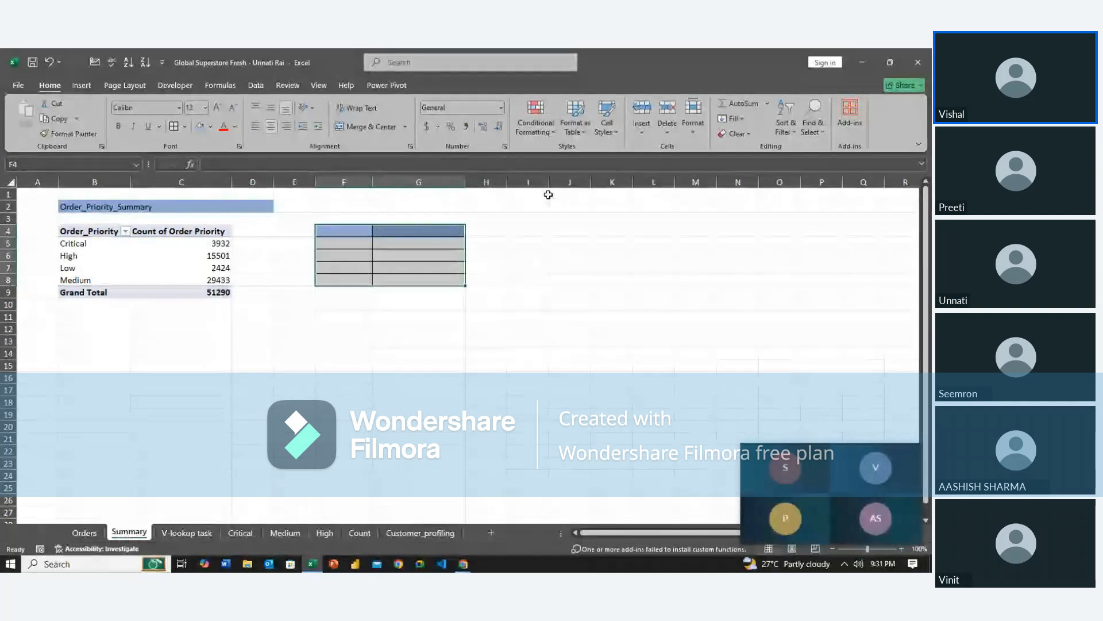
left_click(739, 133)
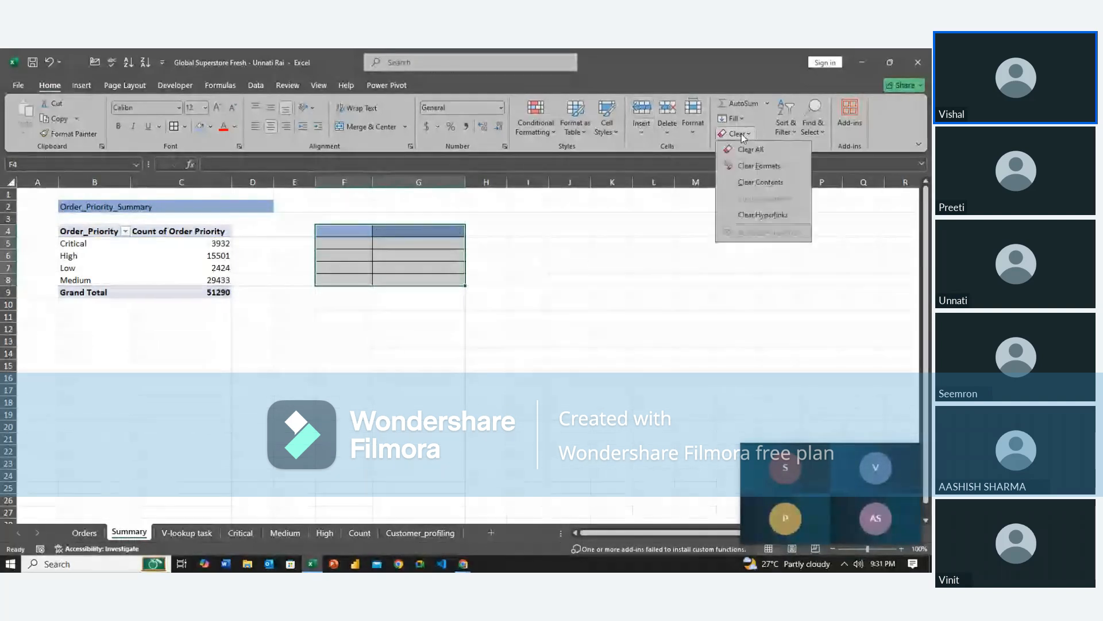
left_click(747, 166)
left_click(423, 388)
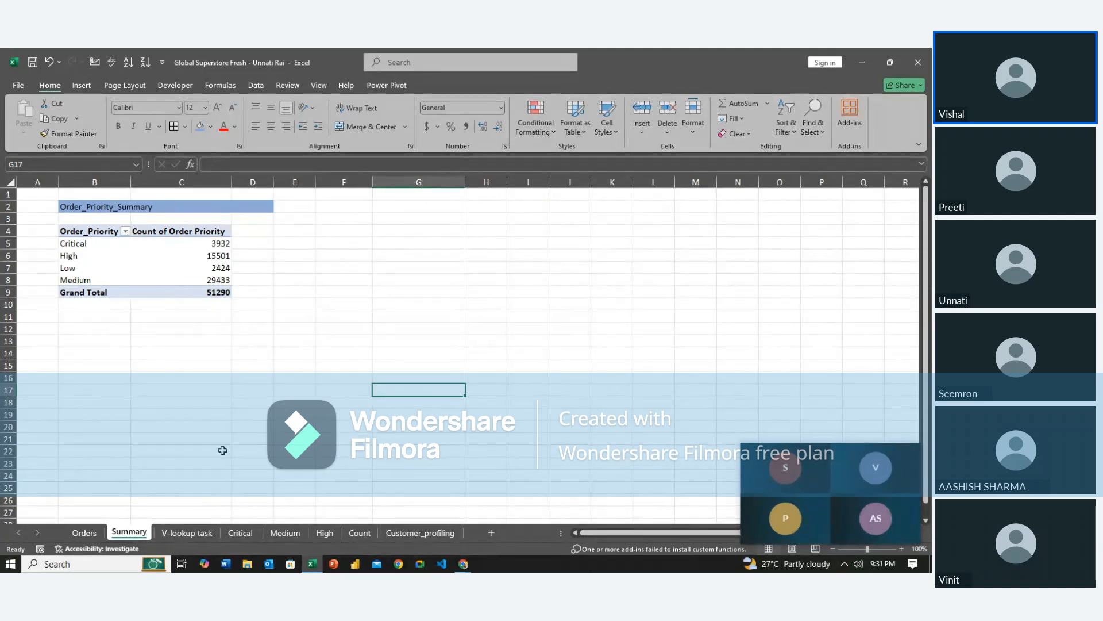
Check the number of Order Priority entries on the Critical and High sheets against the Summary PivotTable counts.
left_click(243, 532)
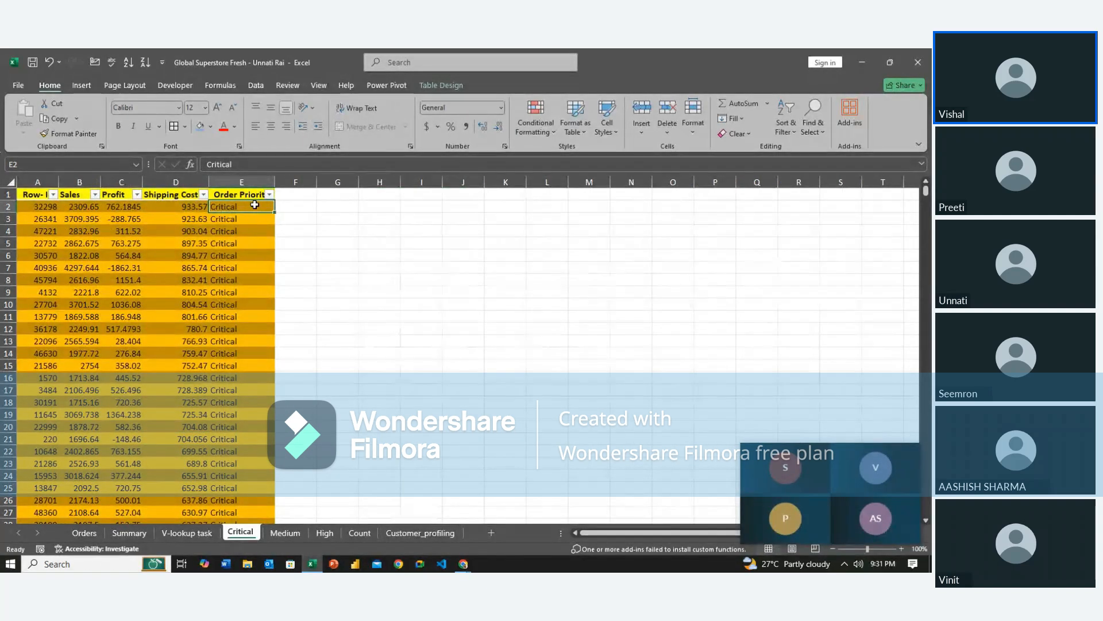
key("ctrl+shift+Down")
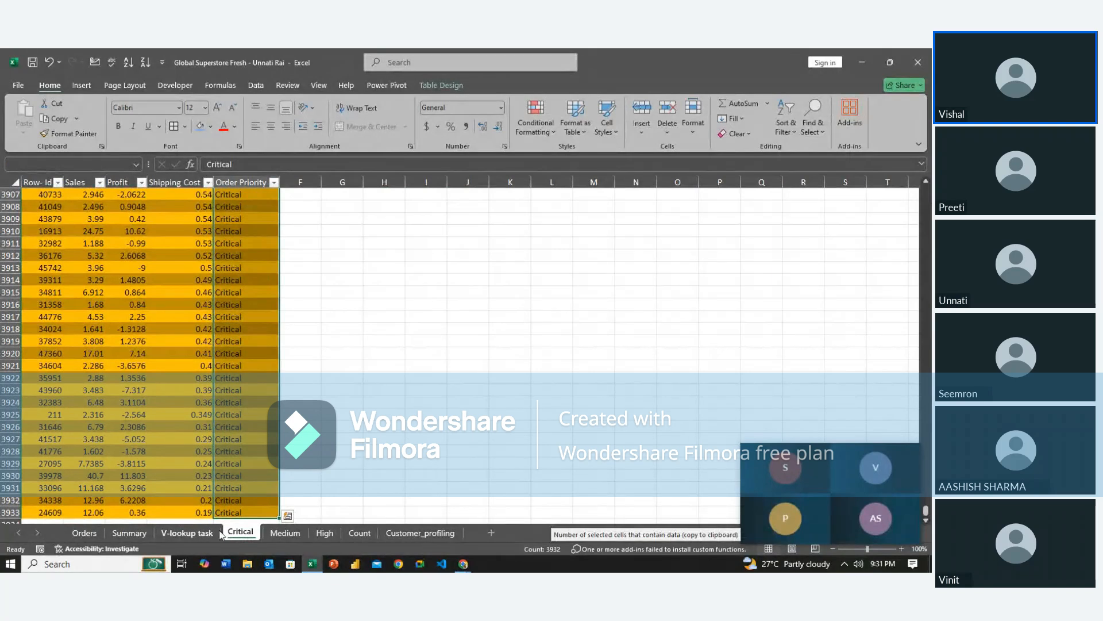
left_click(132, 531)
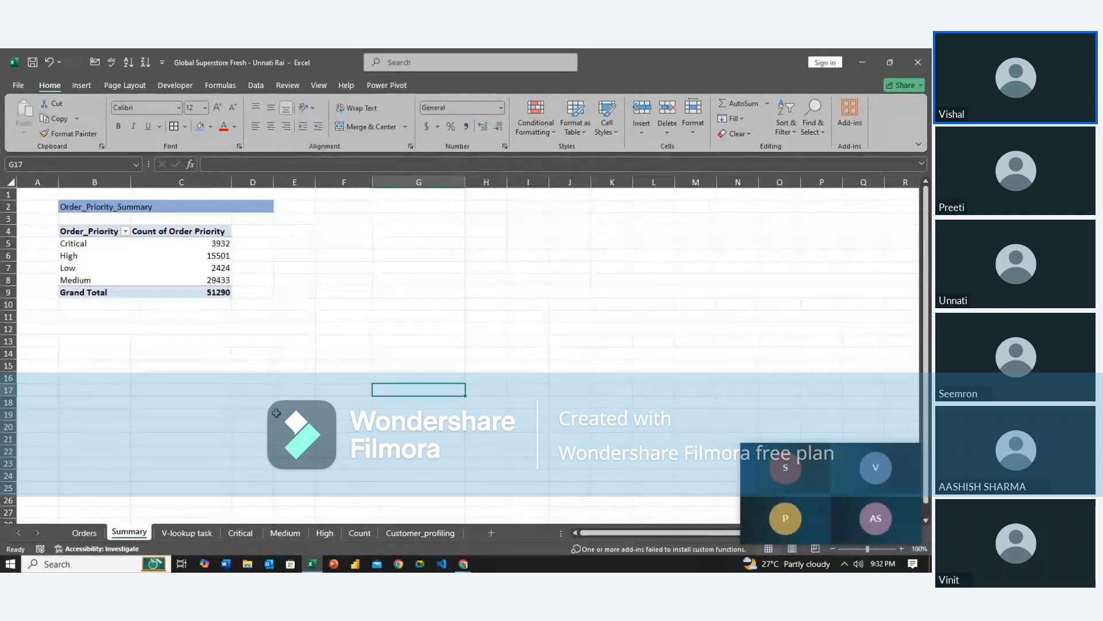
left_click(324, 532)
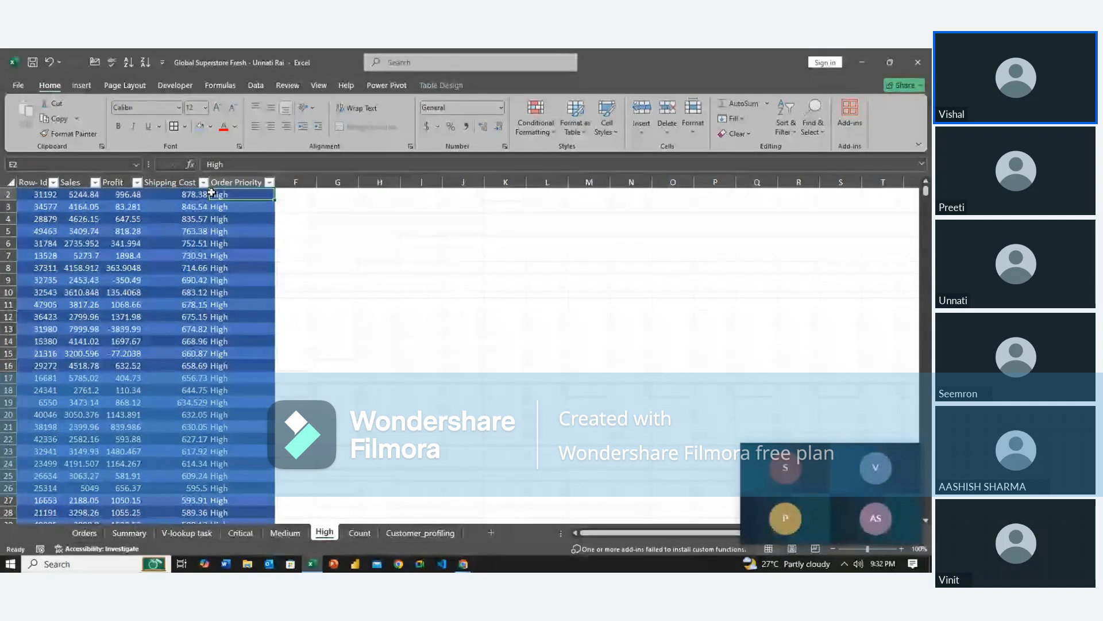
key("ctrl+shift+Down")
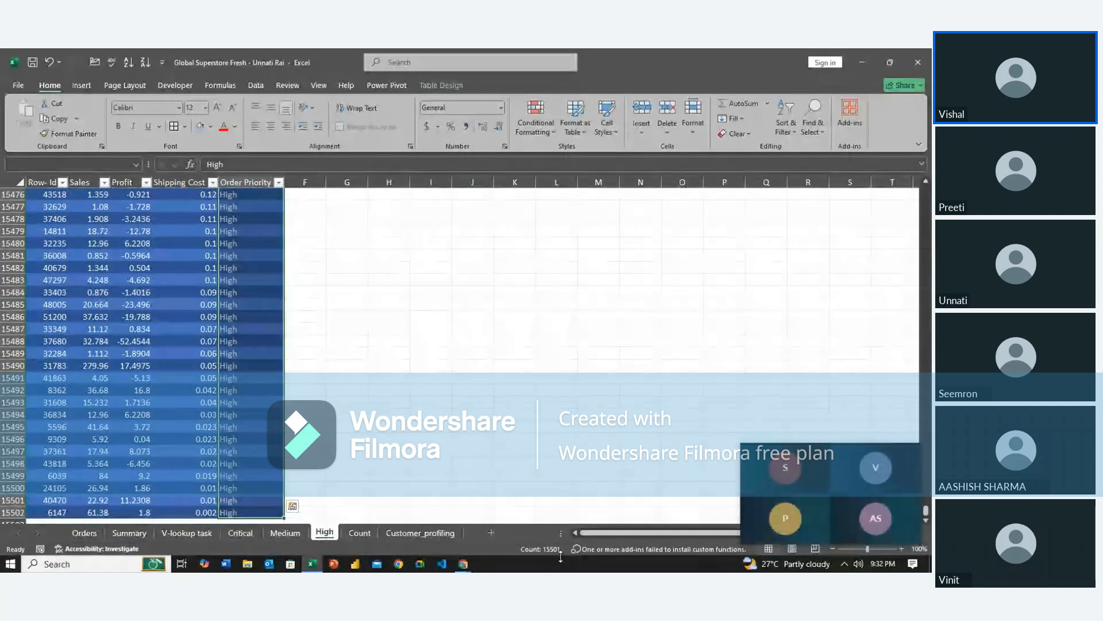
left_click(129, 533)
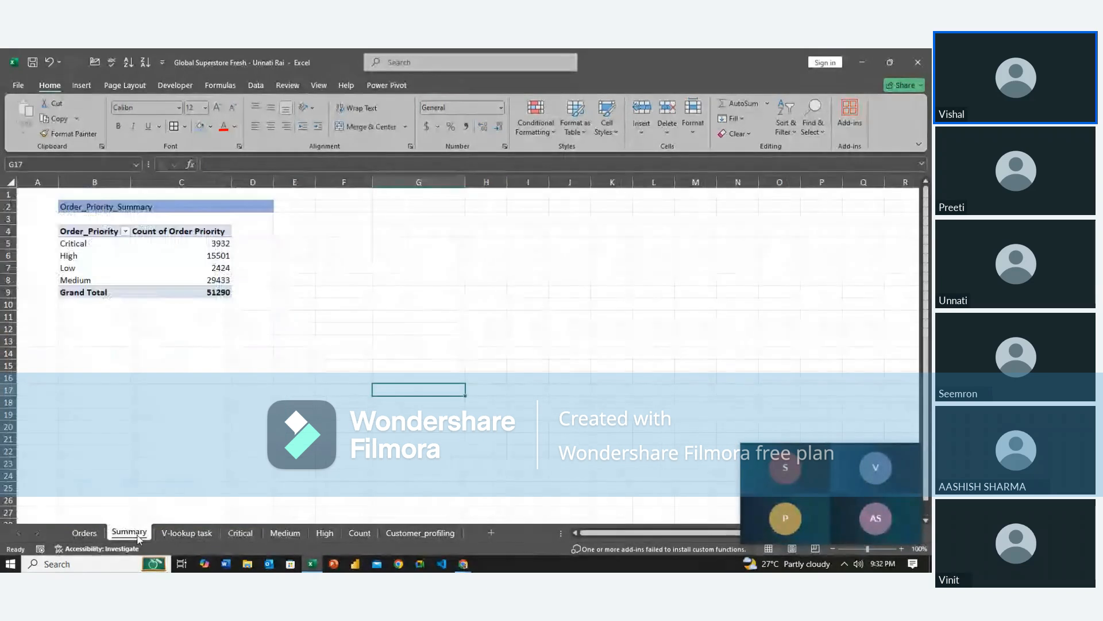
Review the order counts for each priority in the PivotTable on the Summary sheet.
left_click(271, 370)
key("Left")
key("Up")
key("Up")
key("Up")
key("Up")
key("Up")
key("Up")
key("Up")
key("Up")
key("Up")
key("Up")
key("Left")
key("Right")
key("Down")
key("Down")
key("Down")
key("Down")
key("Down")
key("Down")
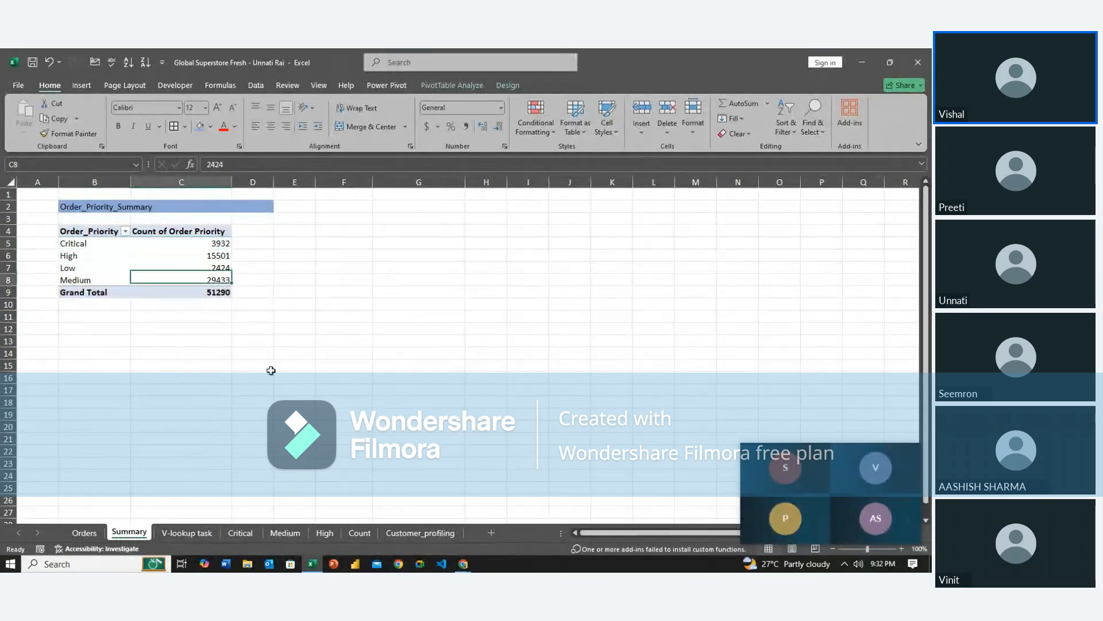
Merge and center cells B12:C12 below the order priority PivotTable on the Summary sheet.
key("Left")
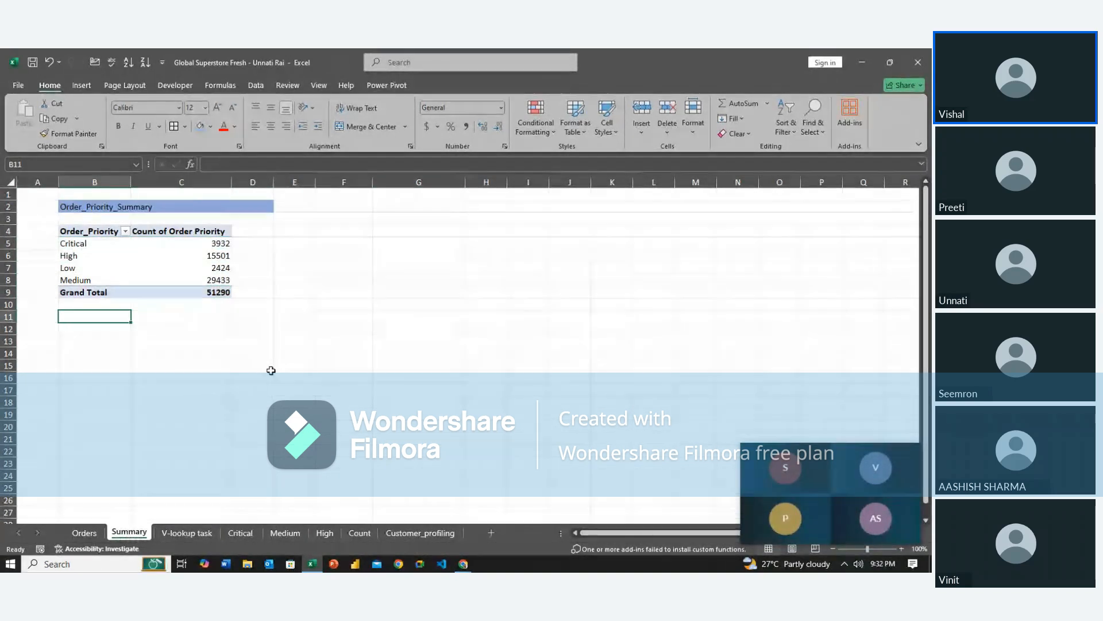
key("Down")
key("shift+Right")
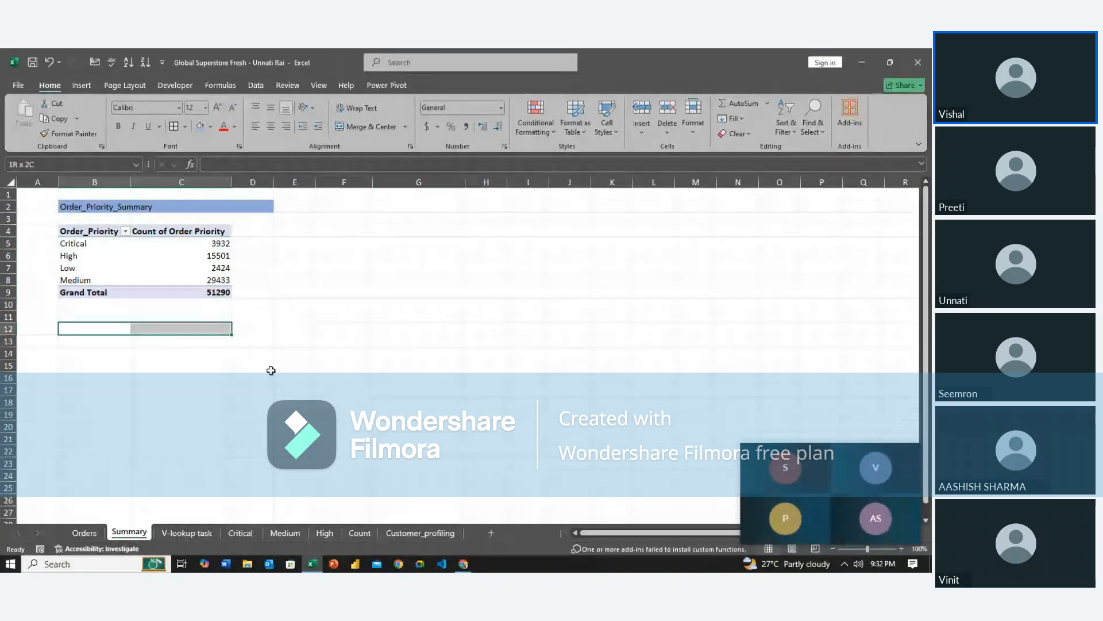
left_click(363, 126)
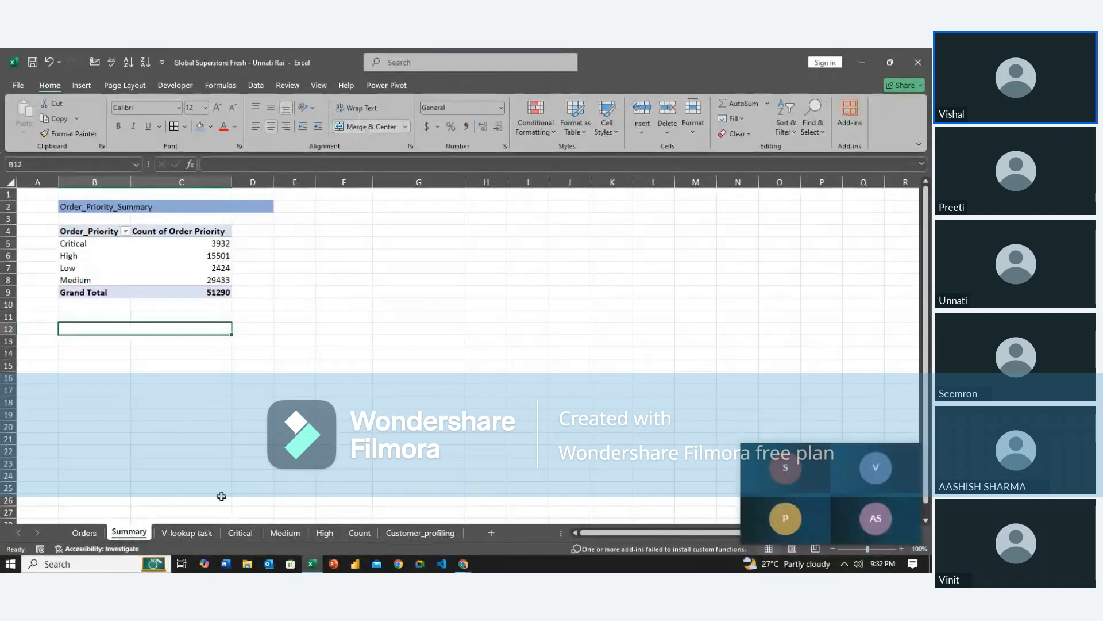
left_click(241, 533)
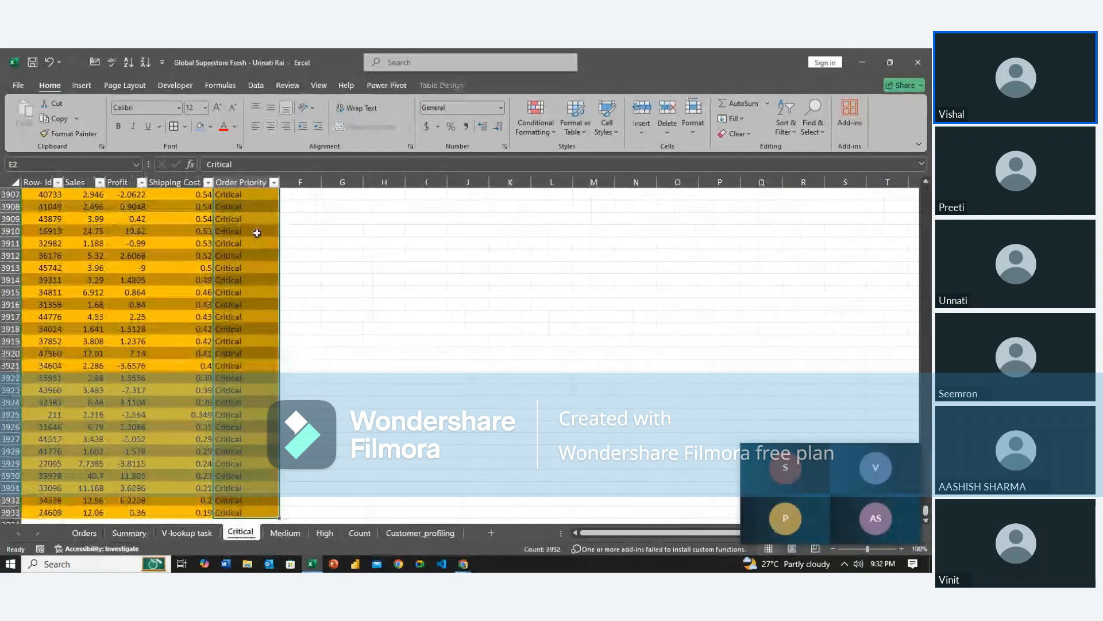
left_click(140, 536)
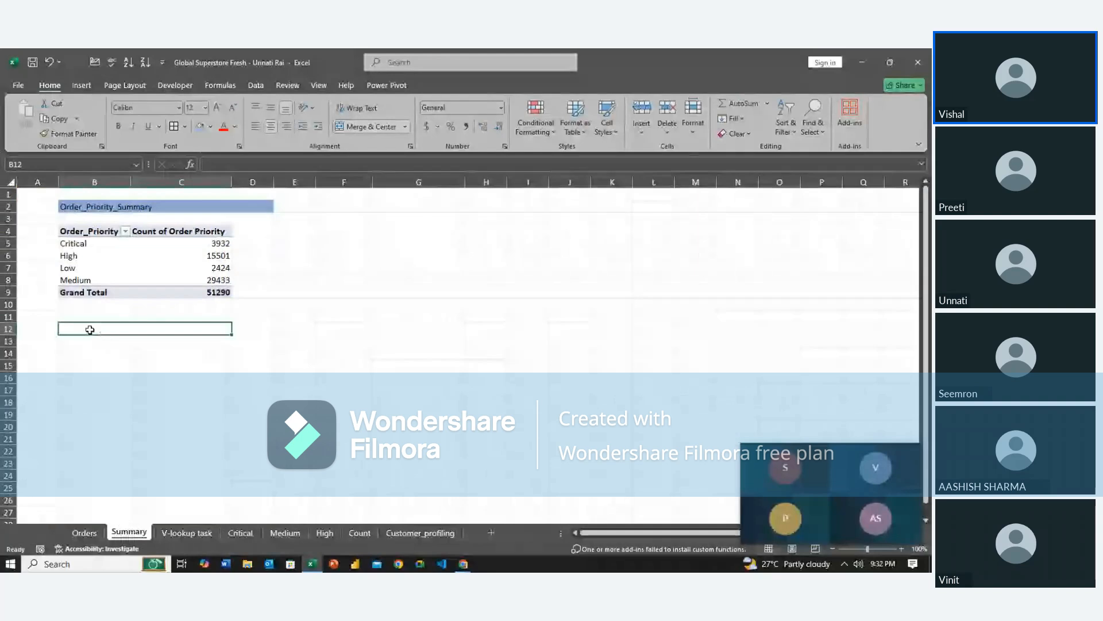
Enter the title "Total Sales" in the merged cell B12.
double_click(90, 330)
type("Total")
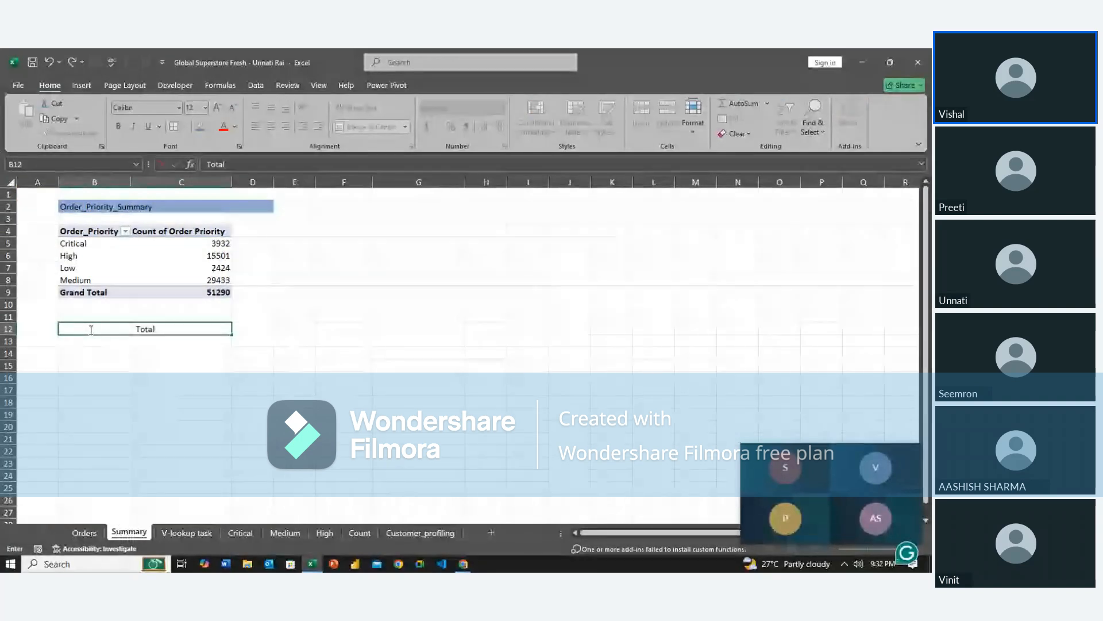
type(" Sales")
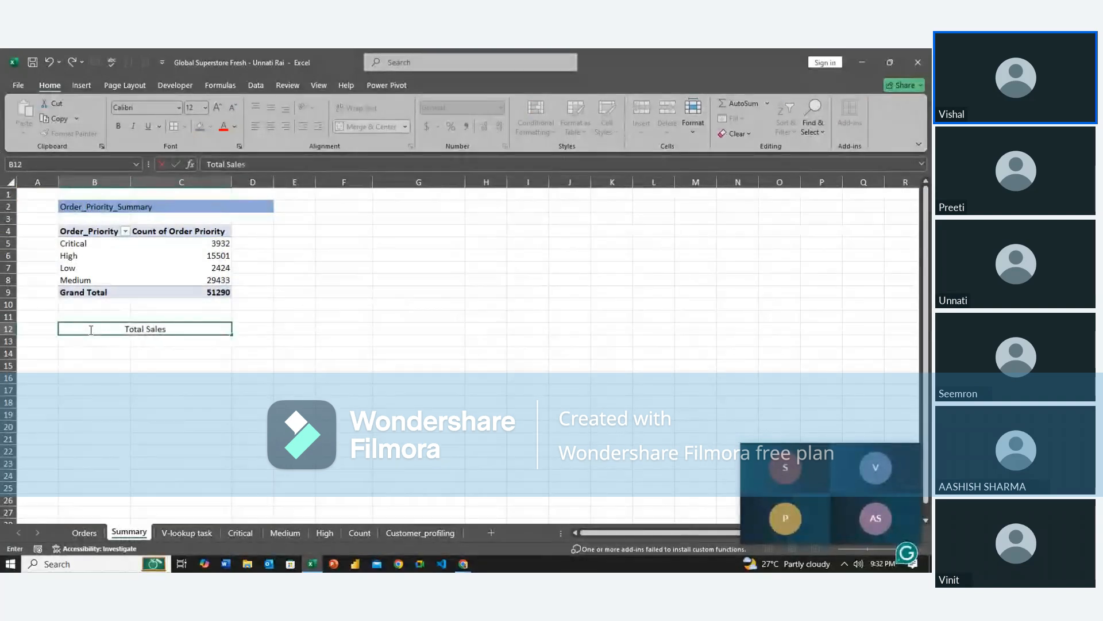
key("Return")
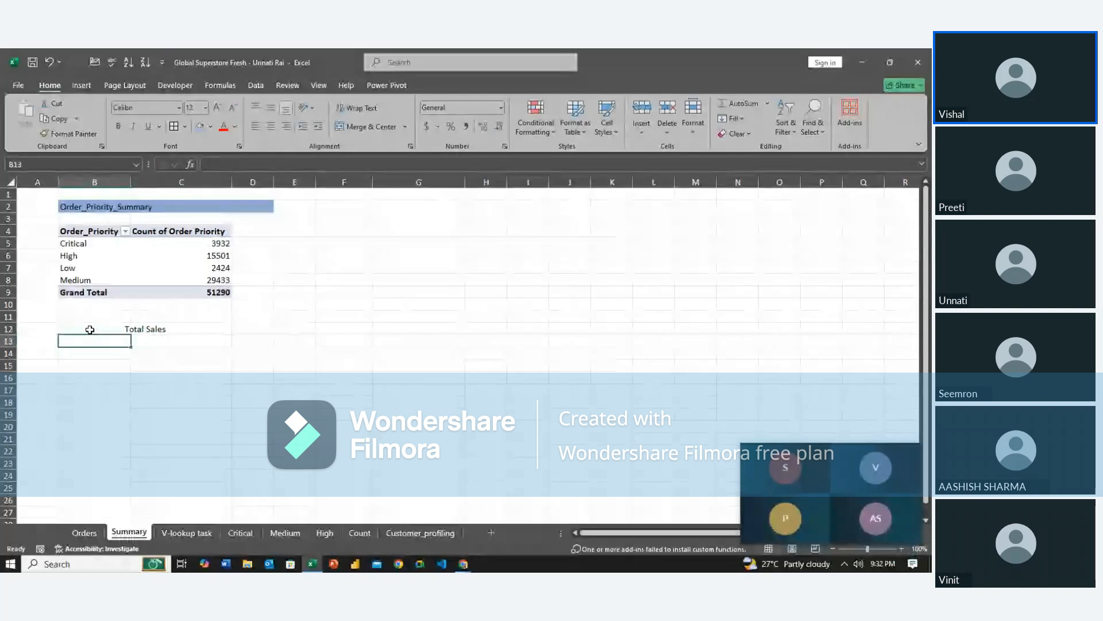
Fill the Total Sales title cell with the same blue as the summary title and left-align its text.
left_click(90, 329)
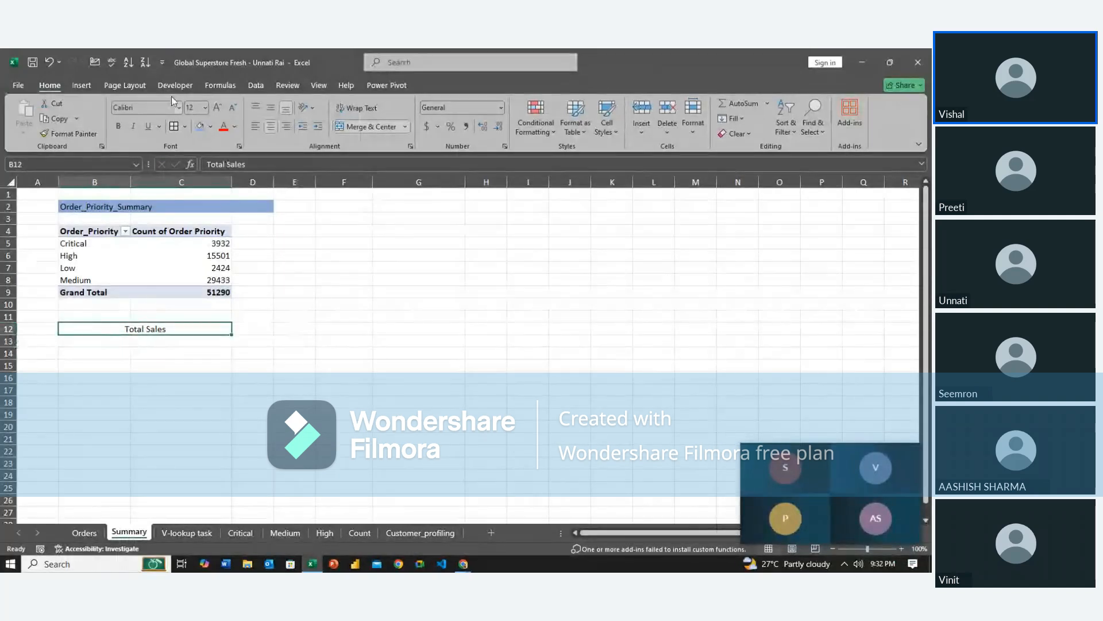
left_click(202, 124)
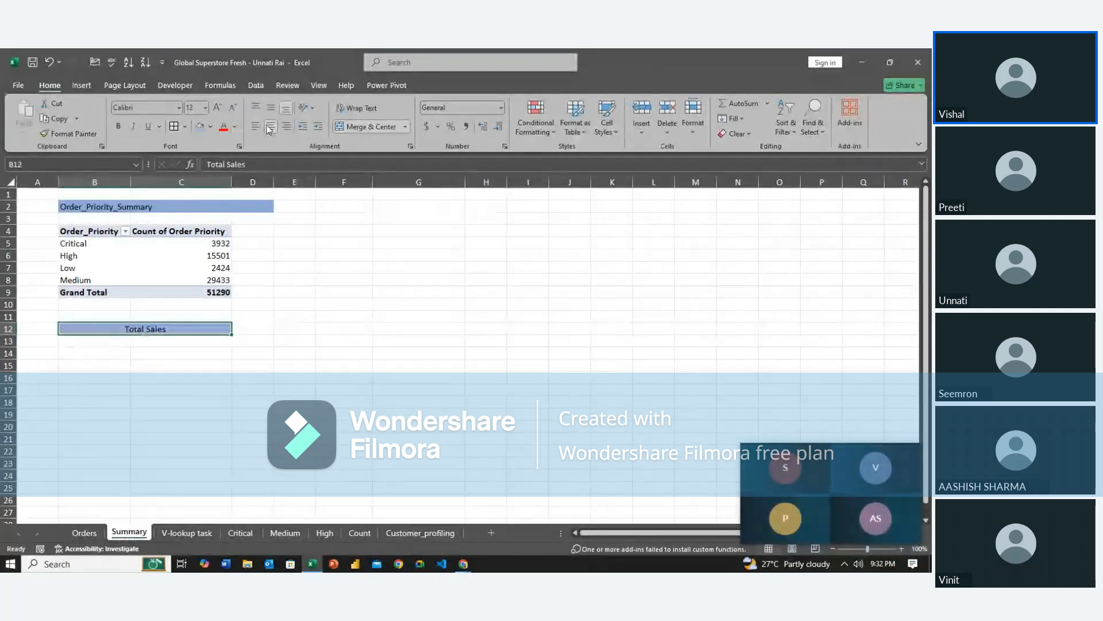
left_click(256, 126)
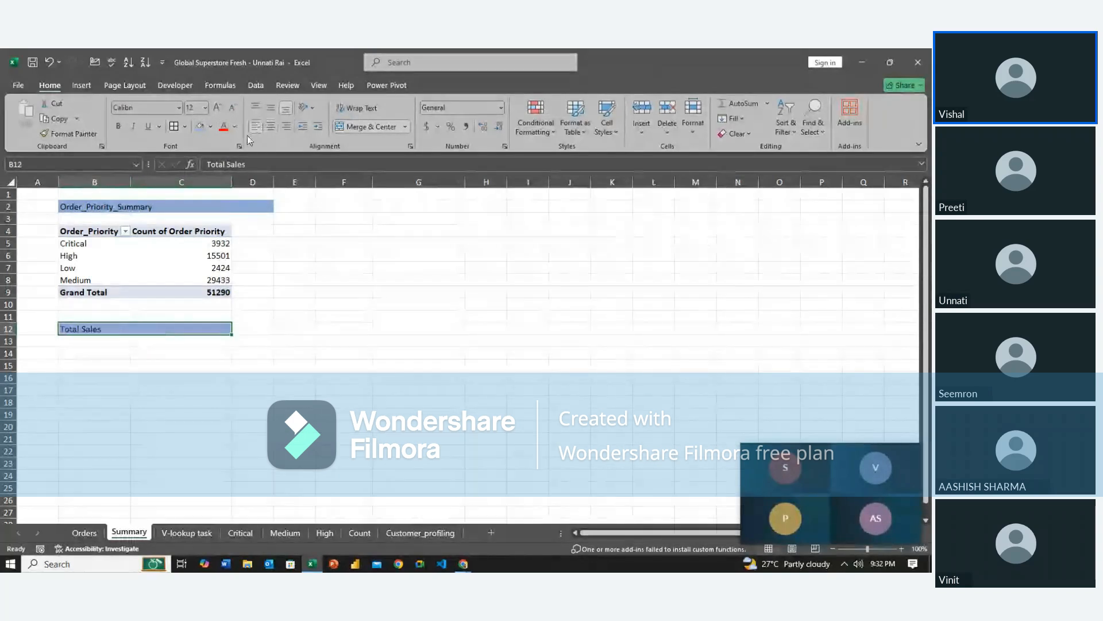
Insert a PivotTable from the V-lookup task data at cell B14 of the Summary sheet, with Order Priority as rows and Sales as values.
left_click(88, 356)
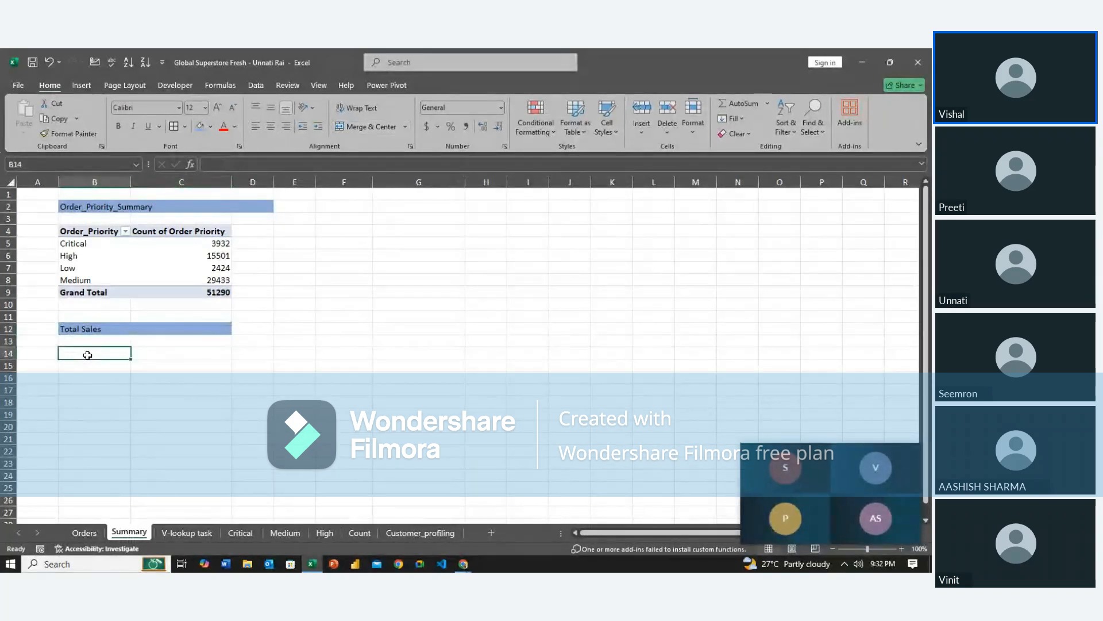
left_click(195, 534)
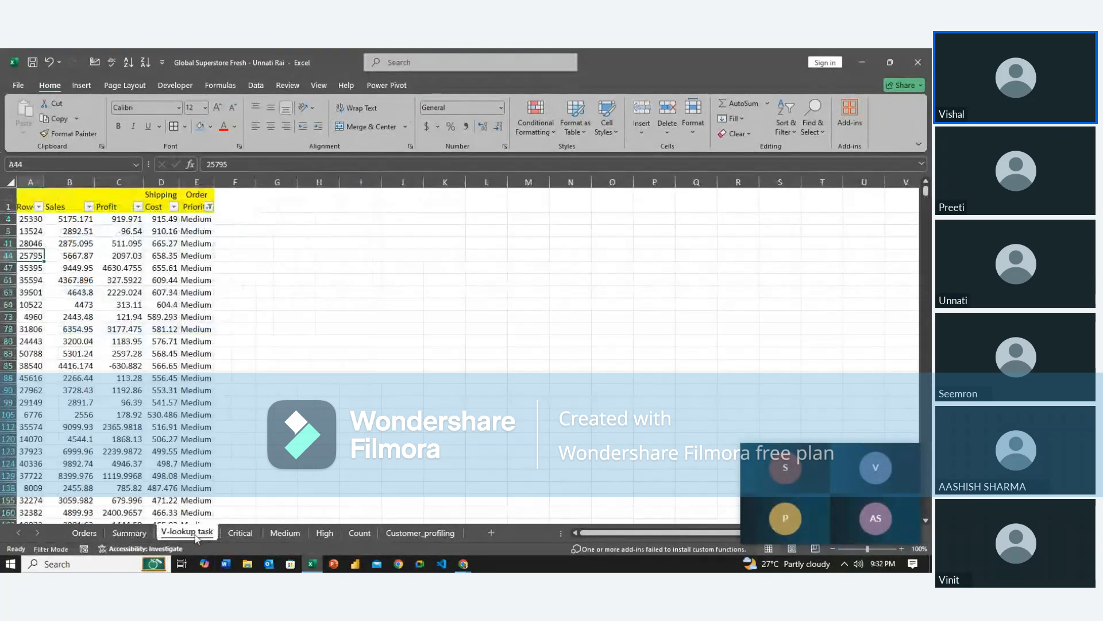
left_click(80, 85)
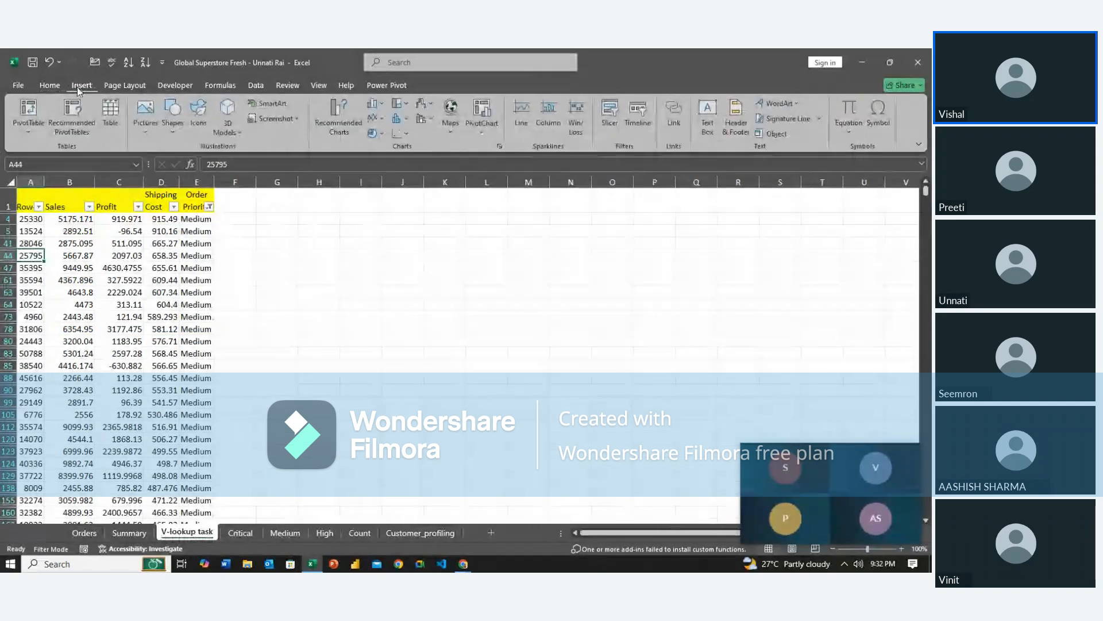
left_click(27, 111)
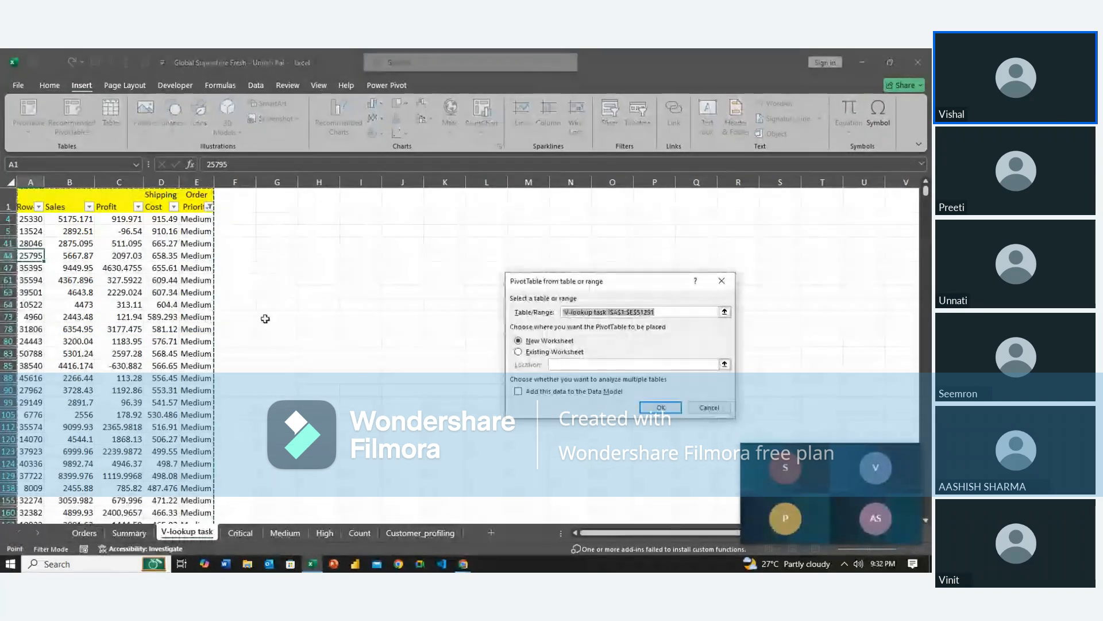
left_click(555, 364)
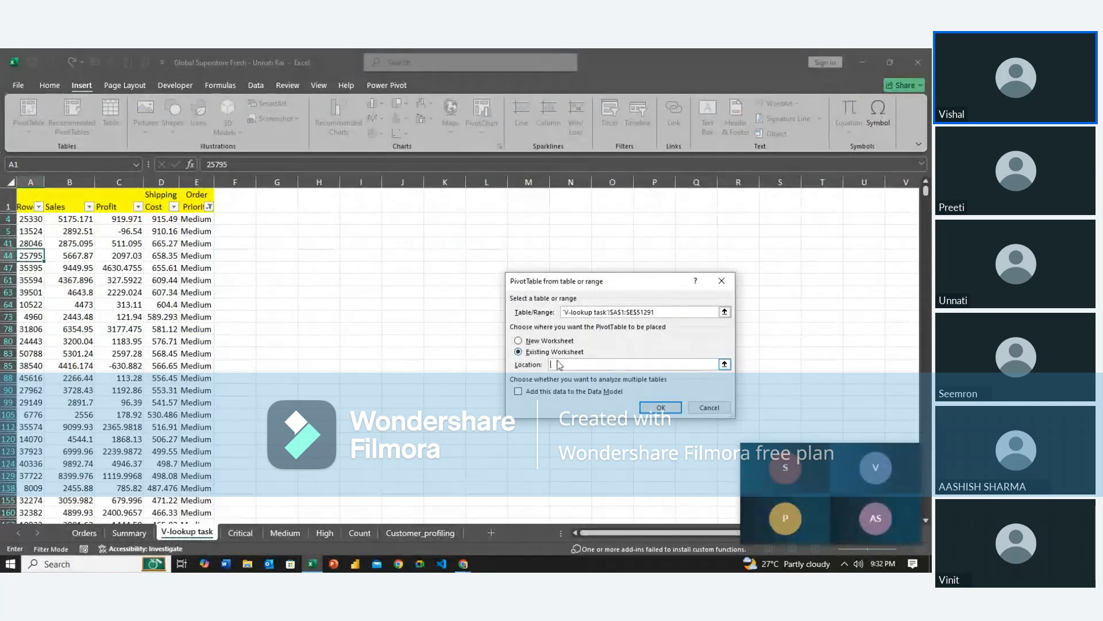
left_click(136, 533)
left_click(77, 349)
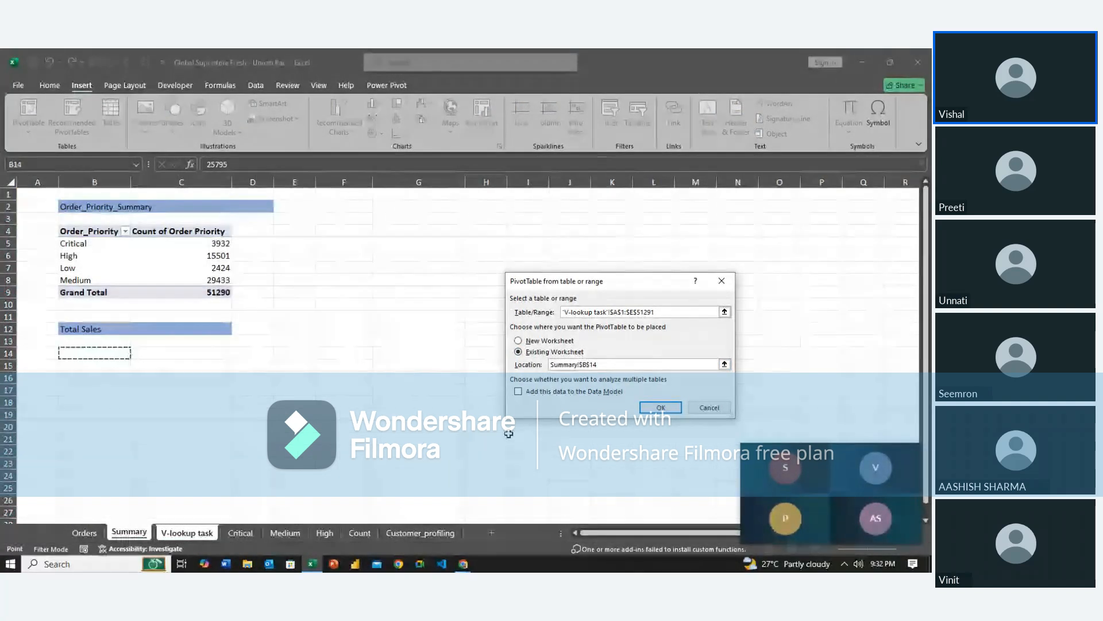
left_click(661, 407)
left_click_drag(468, 223, 489, 425)
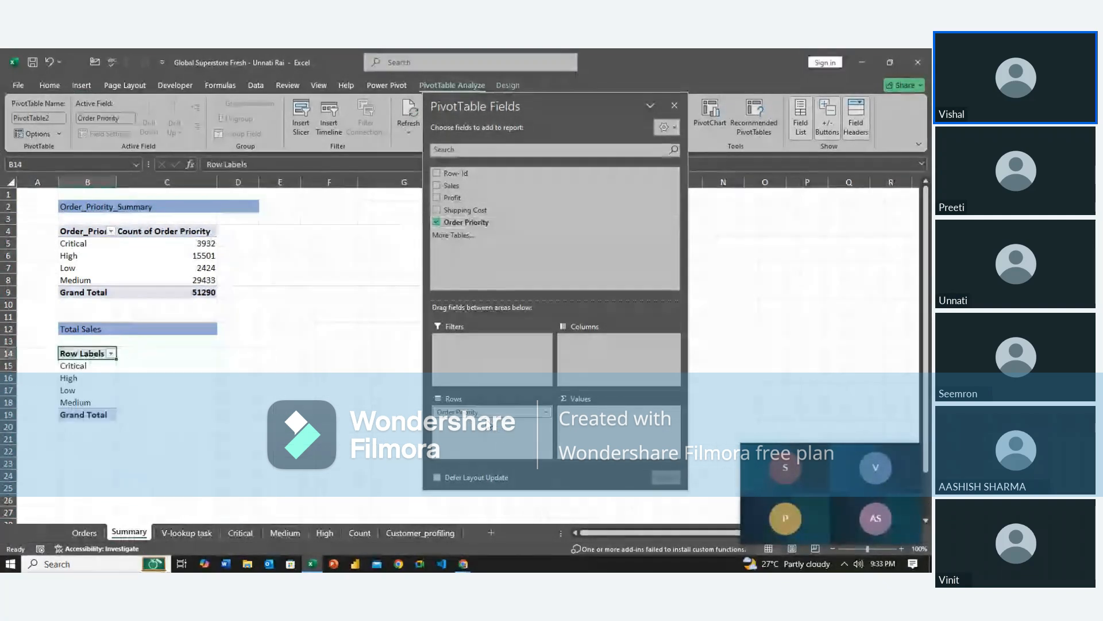
left_click_drag(451, 185, 609, 431)
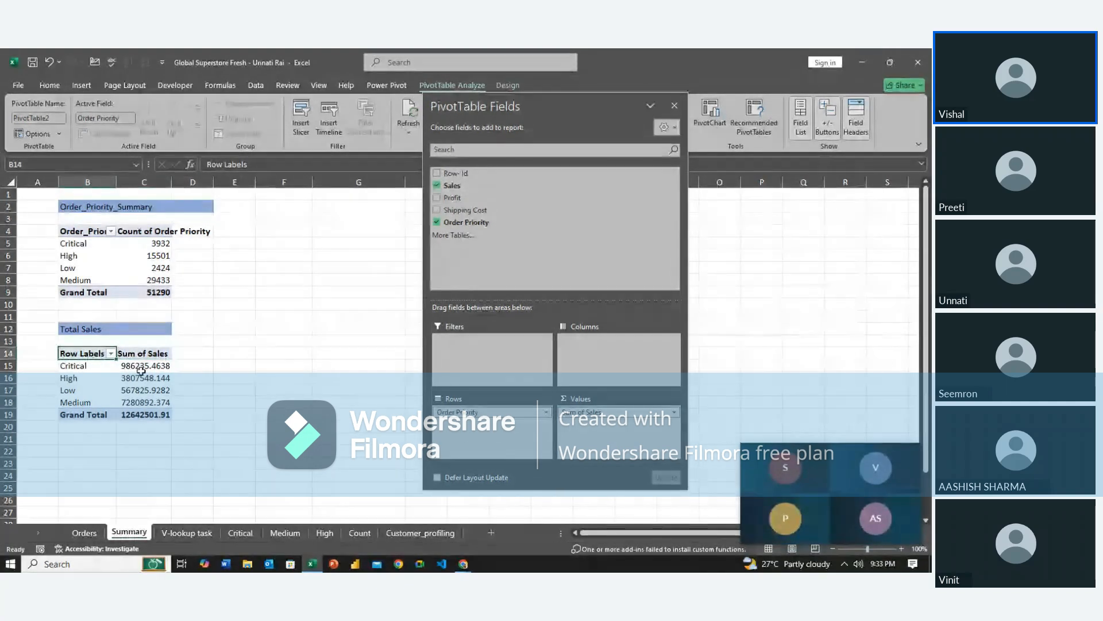
Close the PivotTable field list and rename the Row Labels header in B14 to Order_Priority.
left_click(261, 163)
key("BackSpace")
key("BackSpace")
key("BackSpace")
key("BackSpace")
key("BackSpace")
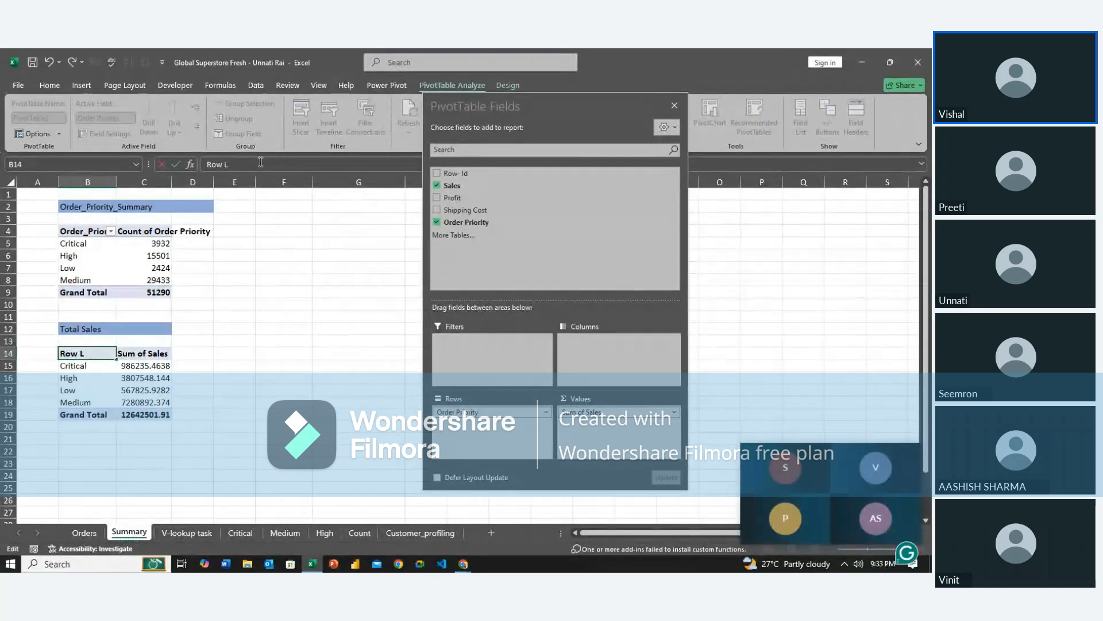
left_click(676, 104)
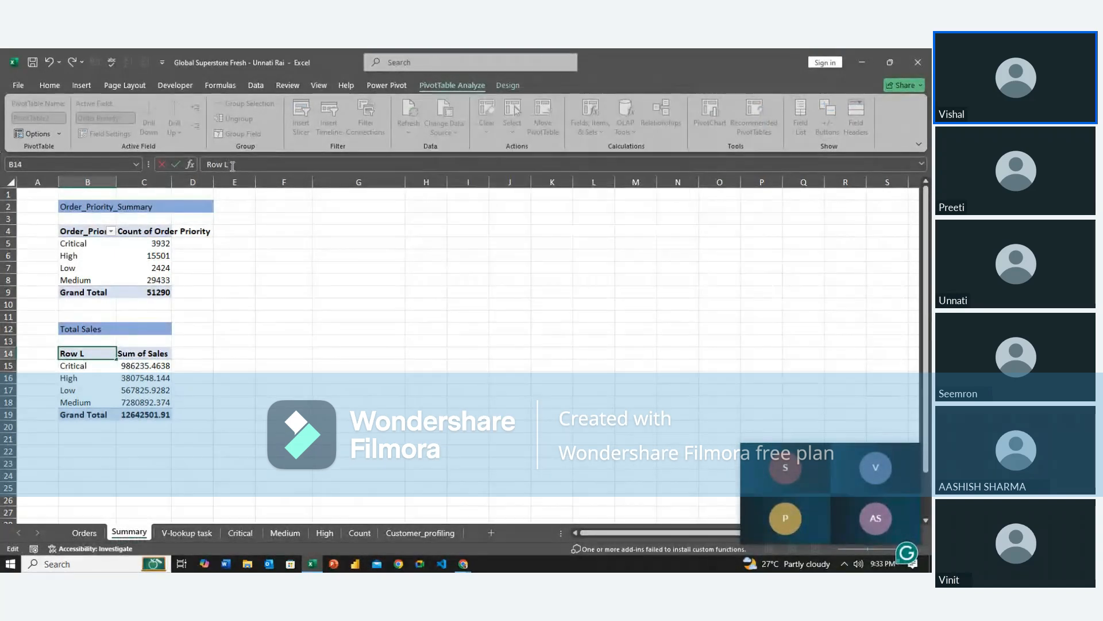
key("BackSpace")
key("BackSpace")
key("BackSpace")
key("BackSpace")
key("BackSpace")
type("Order")
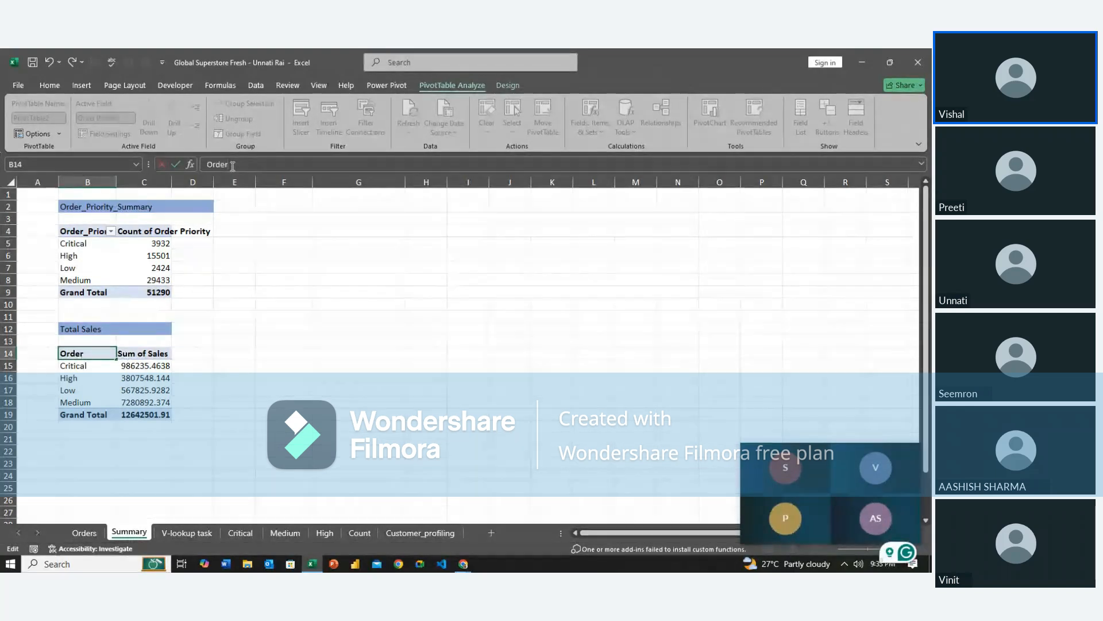
type("_Prio")
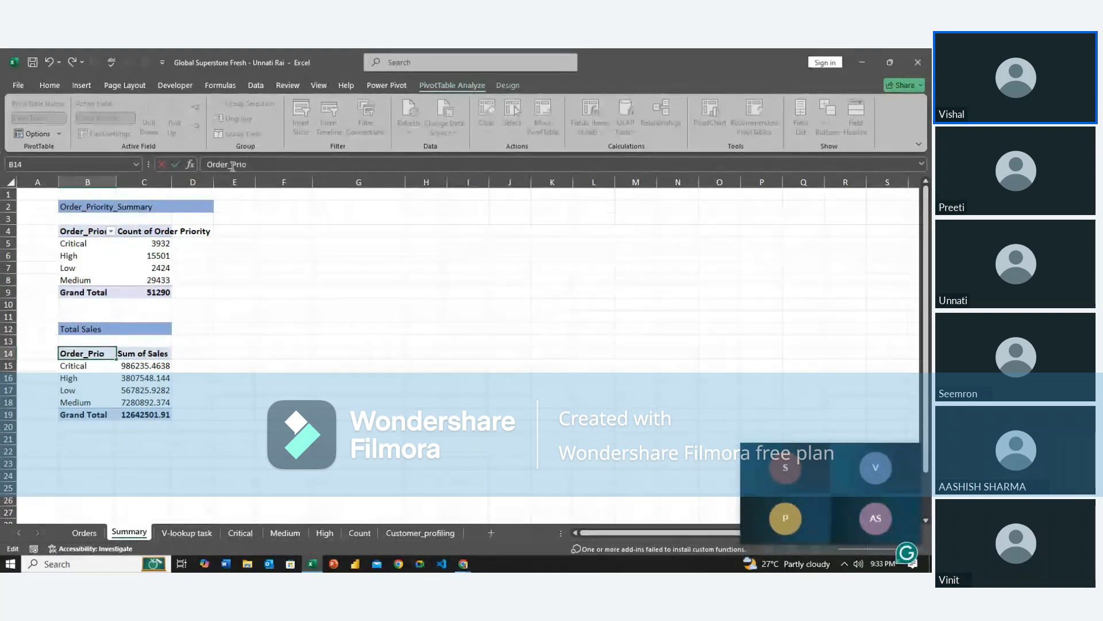
type("rity")
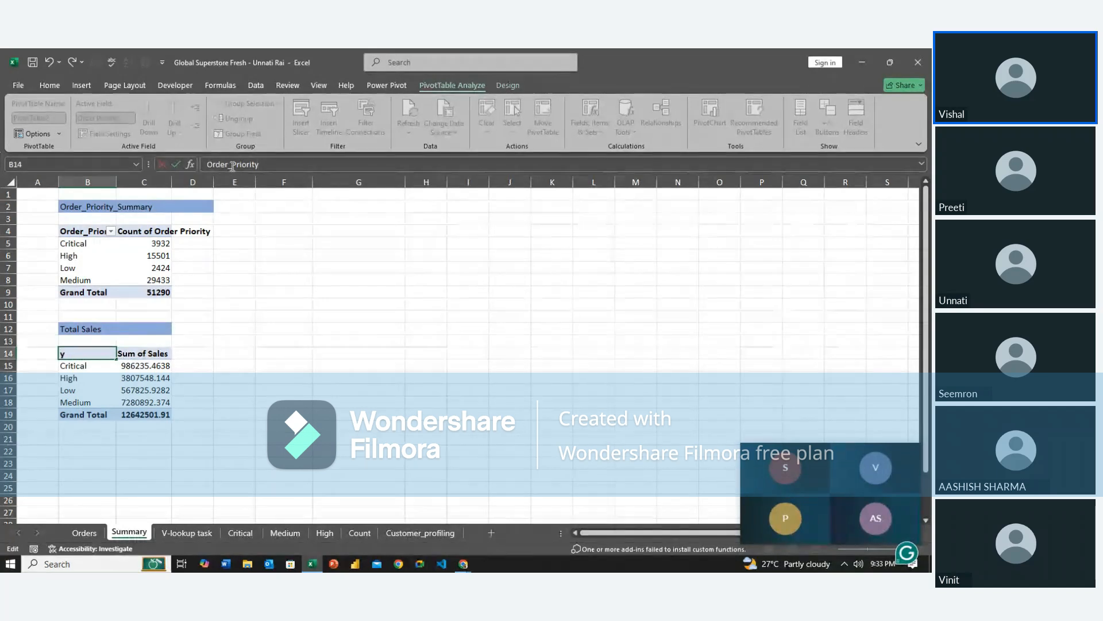
key("Return")
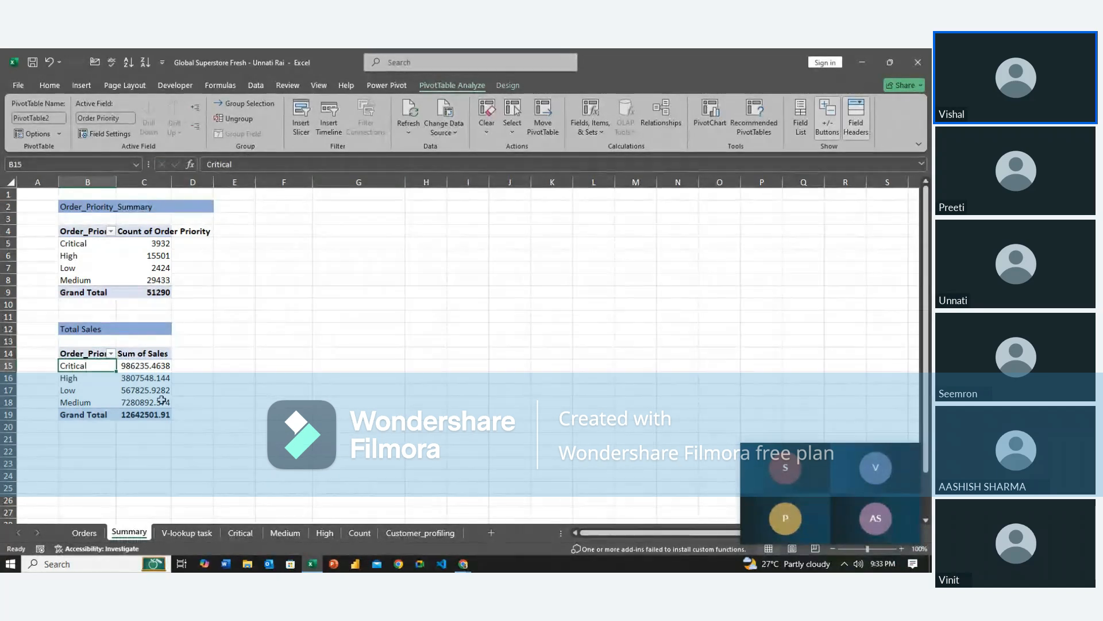
Remove all decimal places from the Sum of Sales values in C15:C19.
left_click(148, 392)
key("Up")
key("Up")
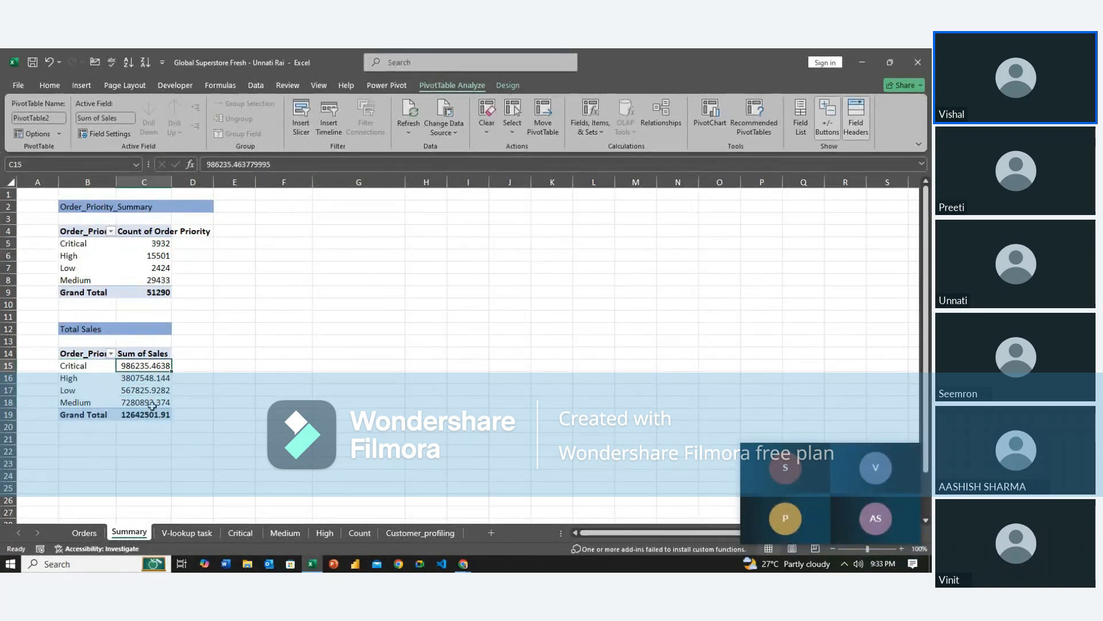
key("shift+Down")
key("shift+Down")
key("shift+Down")
key("shift+Down")
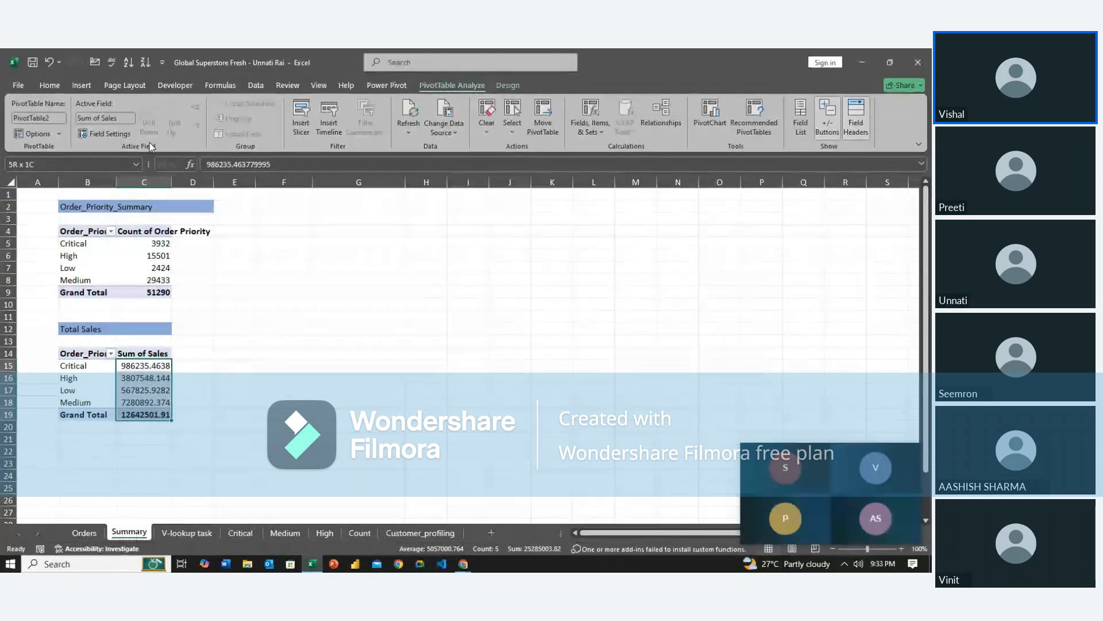
left_click(53, 87)
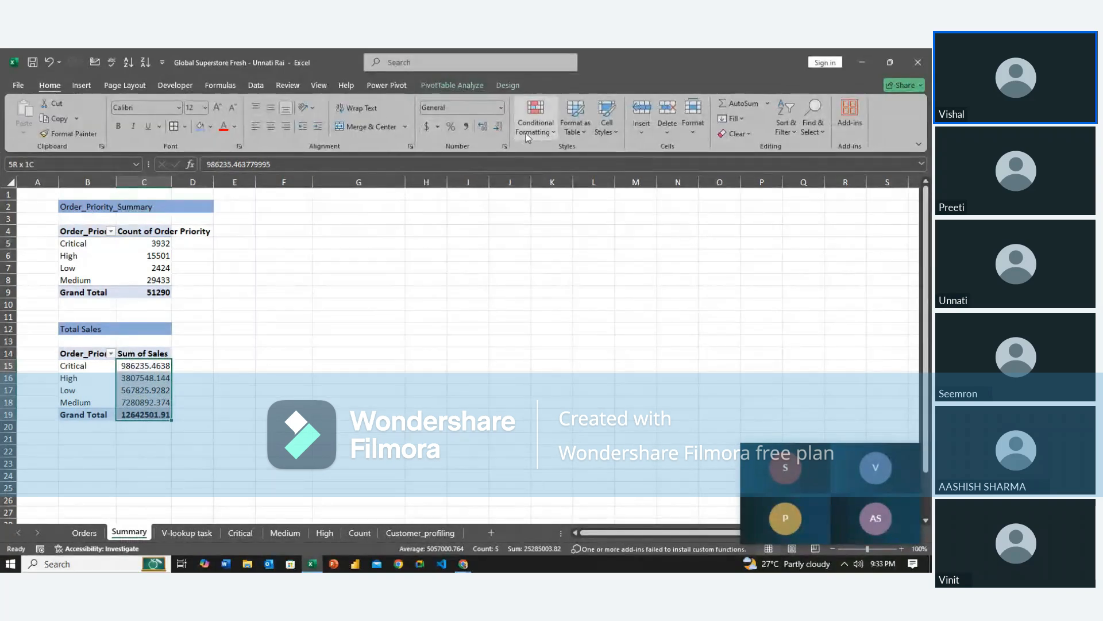
left_click(500, 129)
left_click(499, 130)
left_click(500, 129)
left_click(500, 130)
left_click(402, 366)
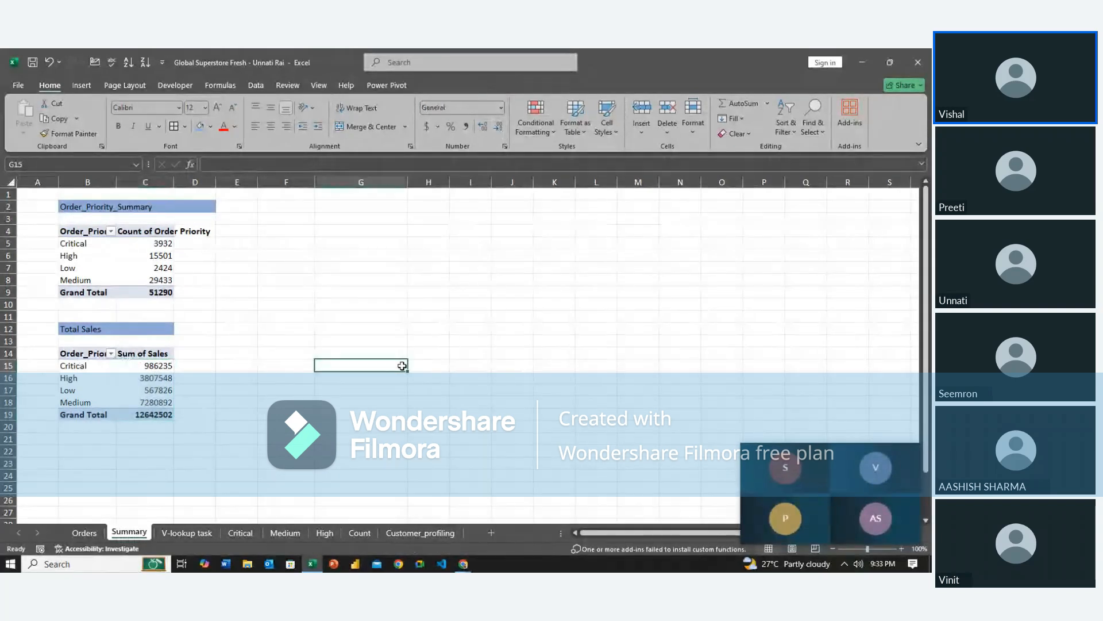
Format the Sum of Sales values in C15:C19 as Currency with the $ symbol and 0 decimal places.
key("Left")
key("Left")
key("Left")
key("Left")
key("shift+Down")
key("shift+Down")
key("shift+Down")
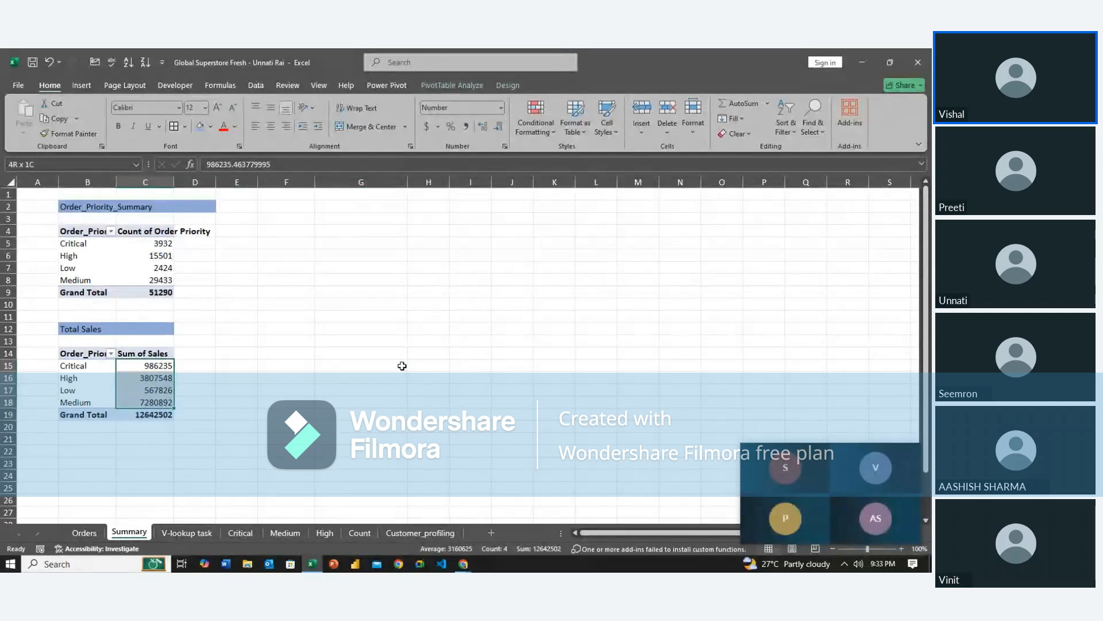
key("shift+Down")
key("ctrl+1")
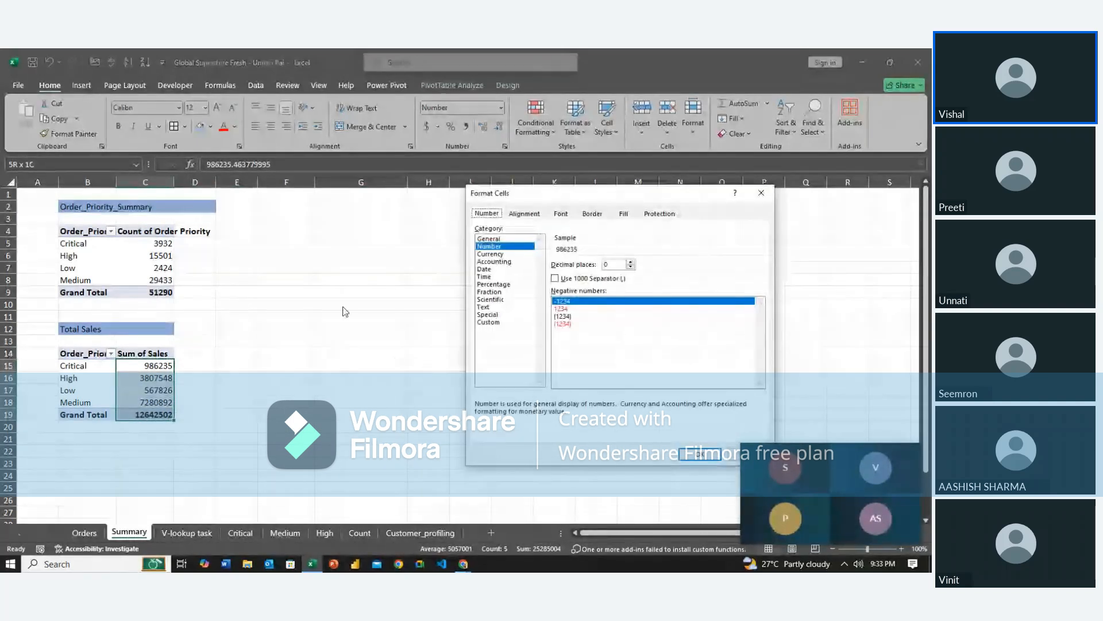
left_click(494, 254)
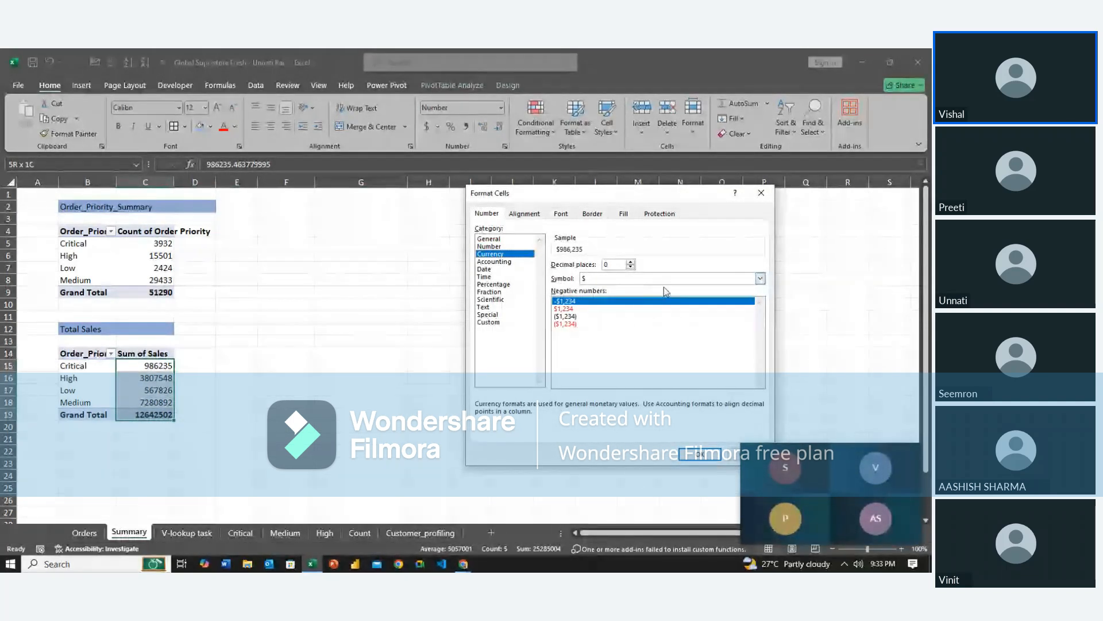
left_click(702, 454)
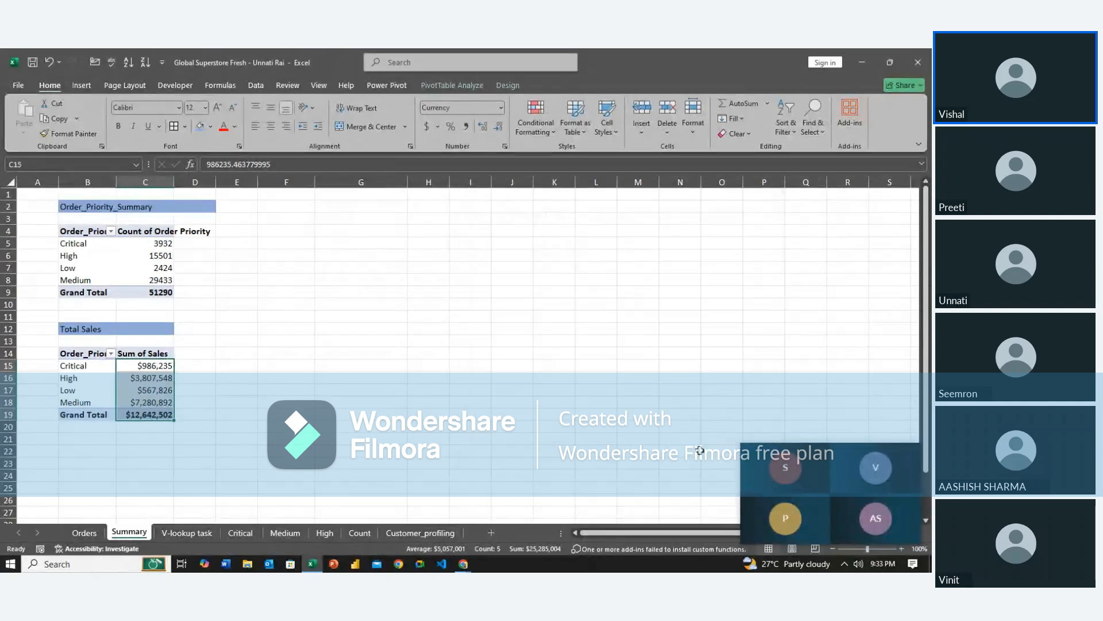
Review the sales totals for each priority in the Total Sales PivotTable.
left_click(400, 403)
key("Left")
key("Left")
key("Left")
key("Left")
key("Up")
key("Up")
key("Up")
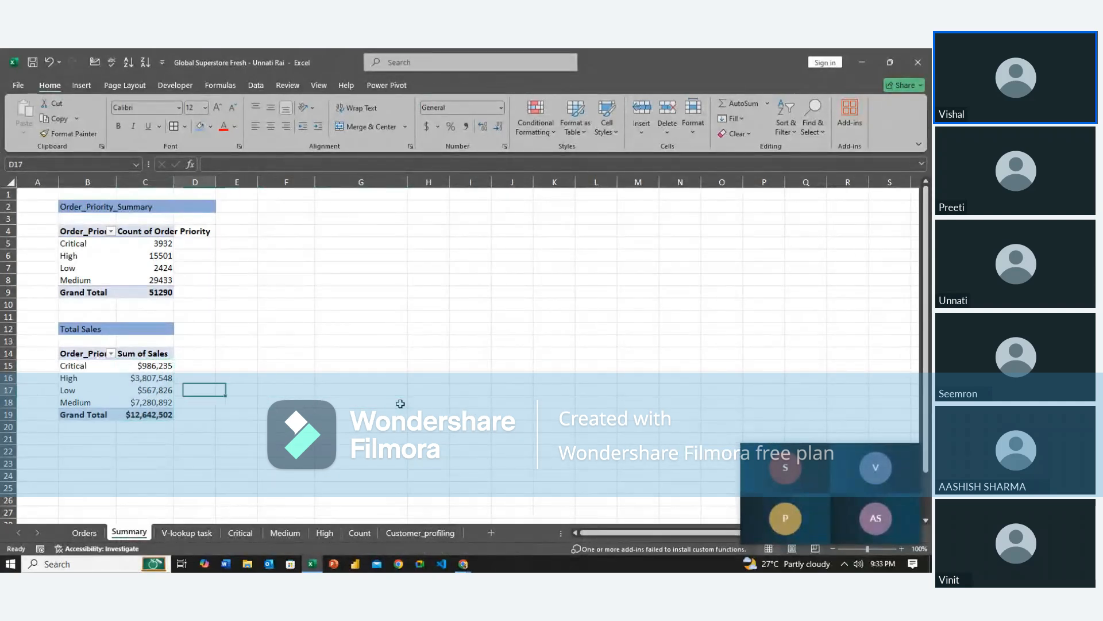
key("Left")
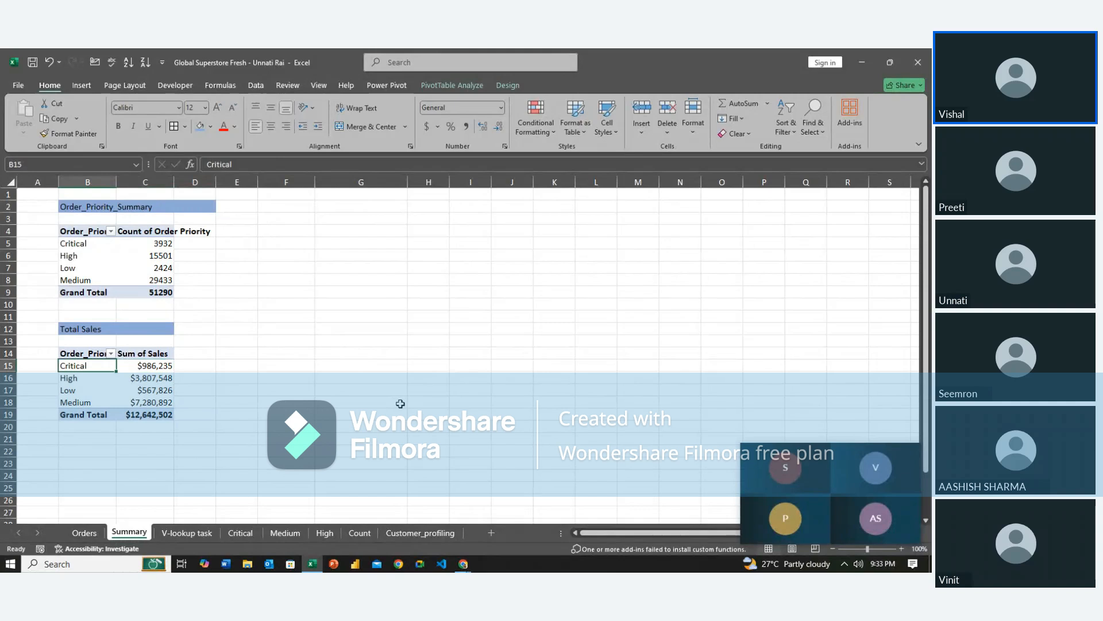
key("shift+Down")
key("shift+Right")
key("shift+Down")
key("shift+Down")
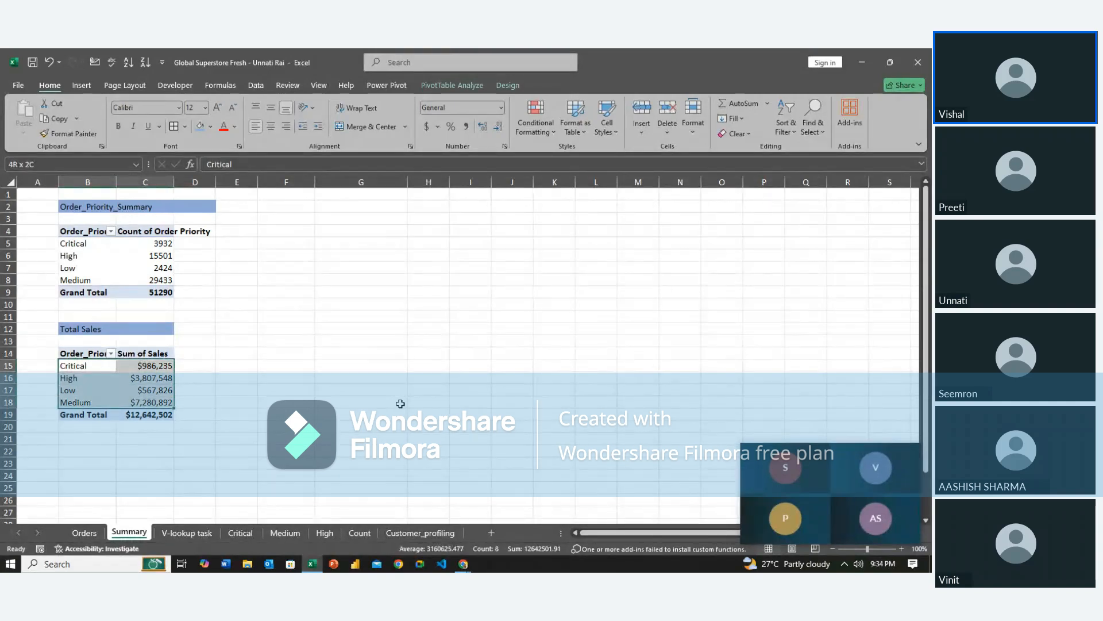
key("Down")
key("Right")
key("Right")
key("Right")
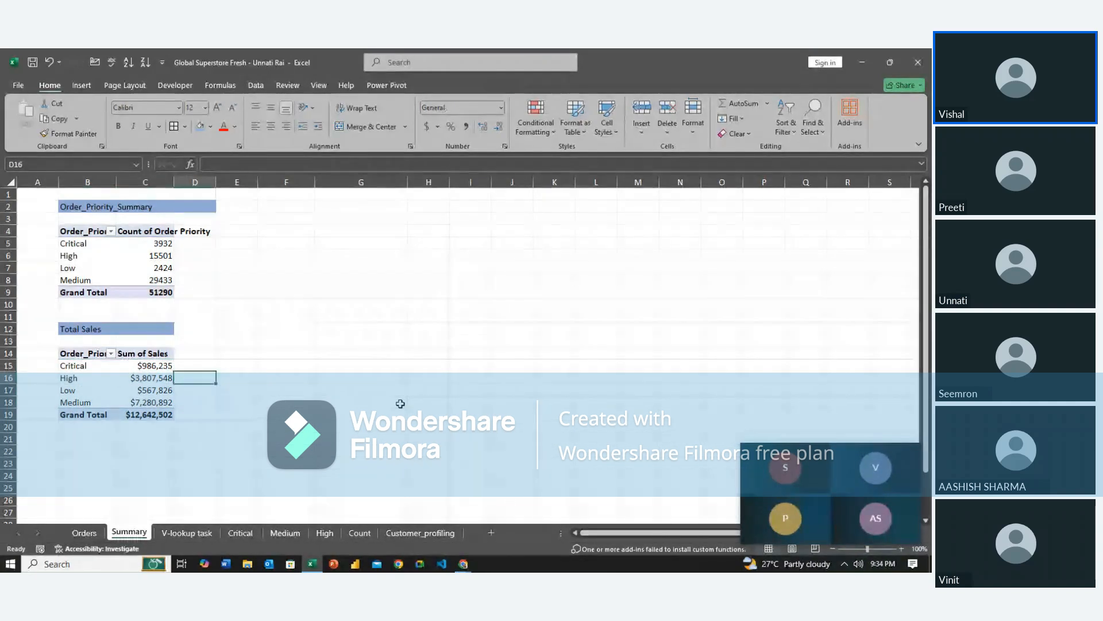
AutoFit column C to the Count of Order Priority header in C4.
key("Right")
key("Up")
key("Up")
key("Left")
key("Left")
key("Up")
key("Up")
key("Up")
key("Up")
key("Up")
key("Up")
key("Up")
key("Left")
key("Up")
key("Up")
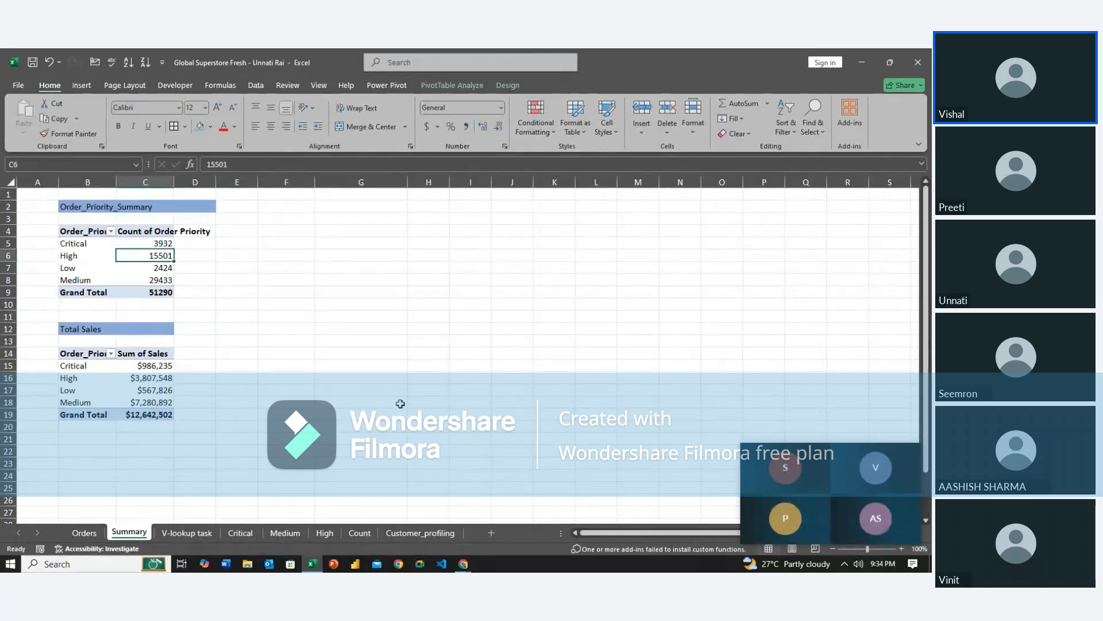
key("Up")
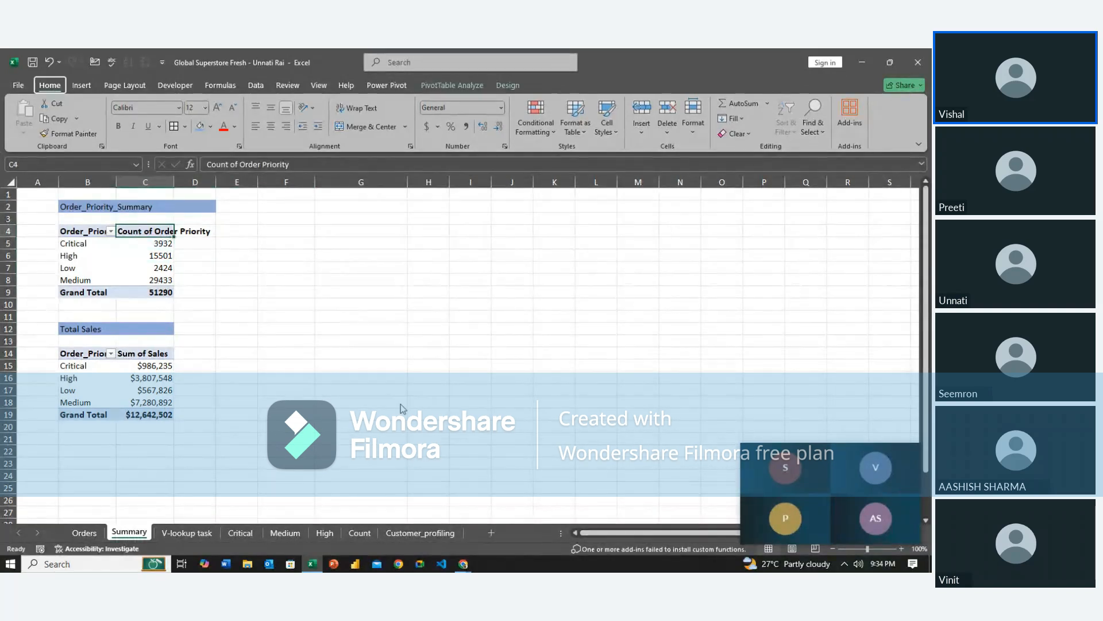
key("alt+h")
key("o")
key("i")
key("Down")
key("Right")
key("Right")
key("Right")
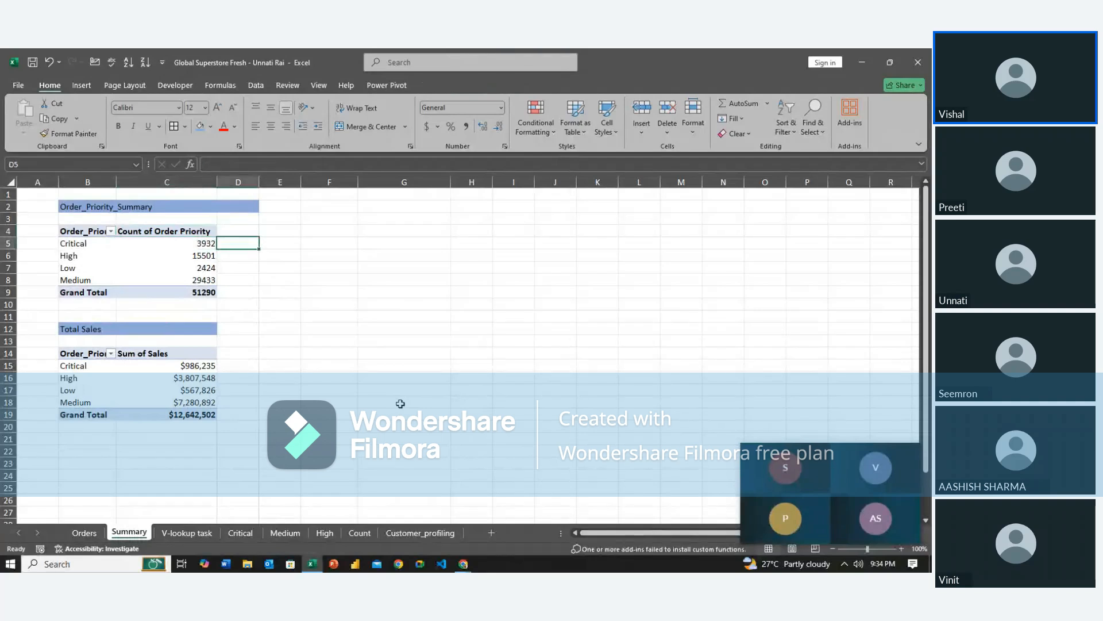
key("Left")
key("Up")
key("Up")
key("Up")
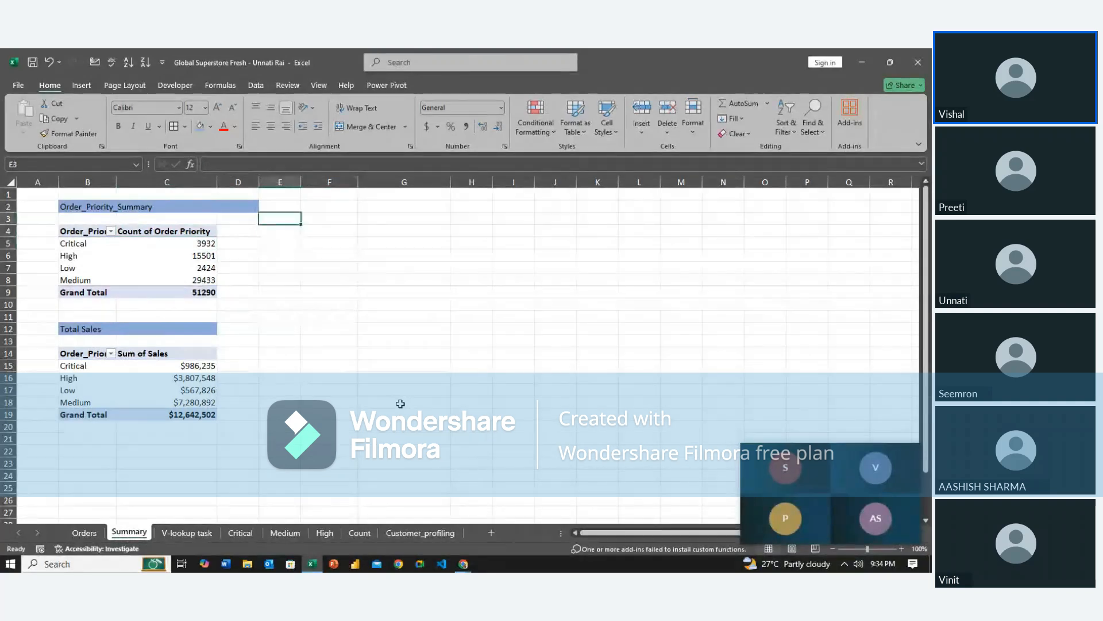
key("Left")
key("Right")
key("Left")
key("Right")
key("Right")
key("Down")
key("Down")
key("Down")
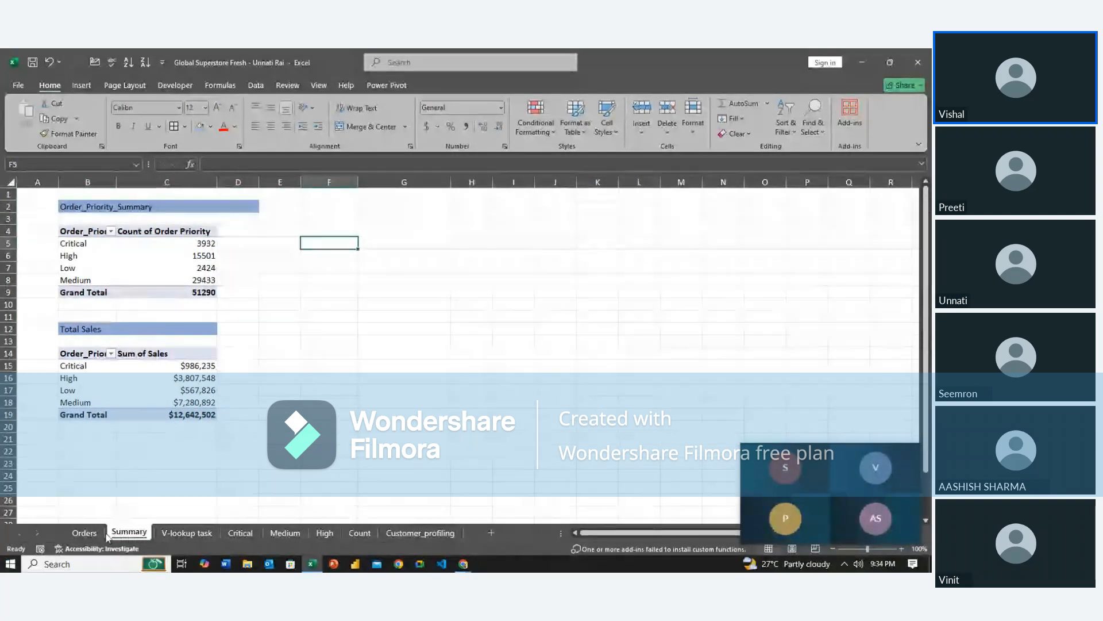
key("Up")
key("Up")
key("Up")
key("Right")
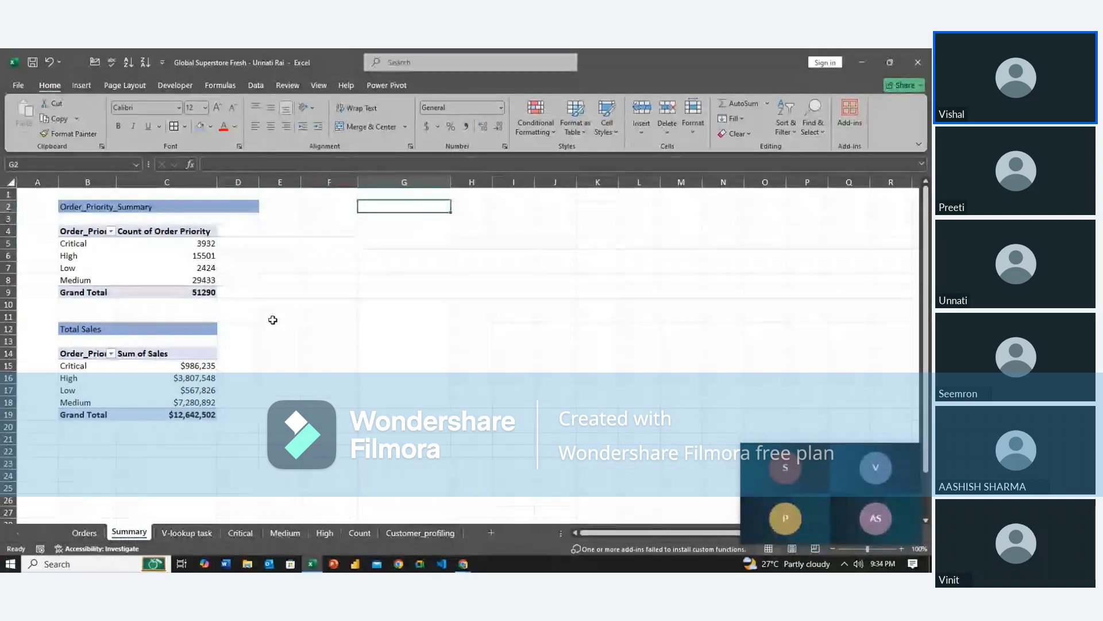
Enter Region, country and city one below the other in cells F2 to F4.
key("Left")
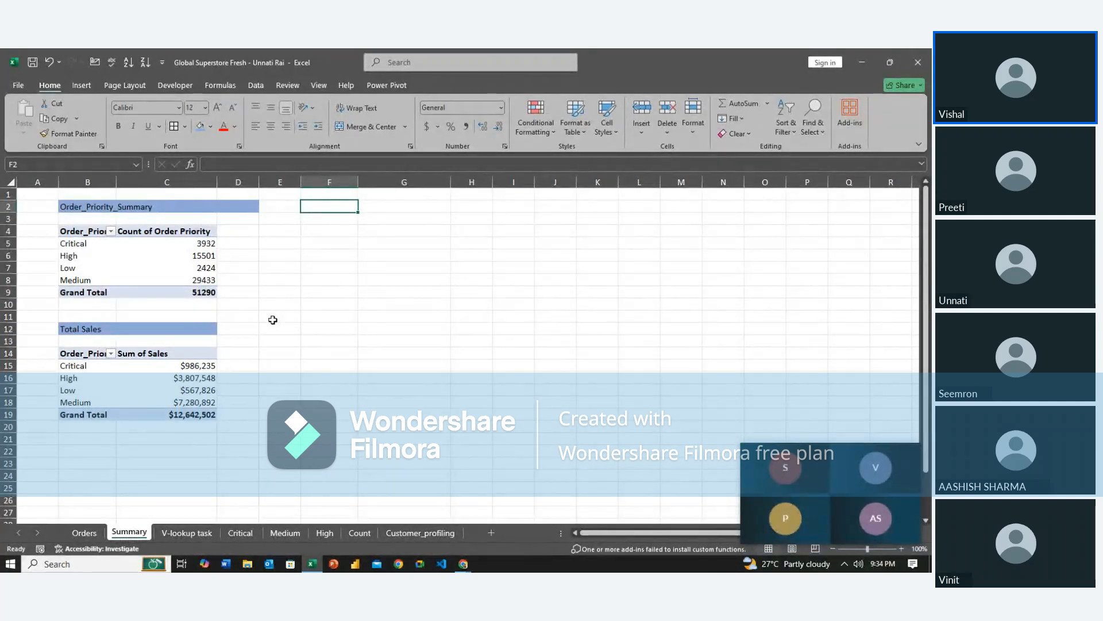
type("Region")
key("Return")
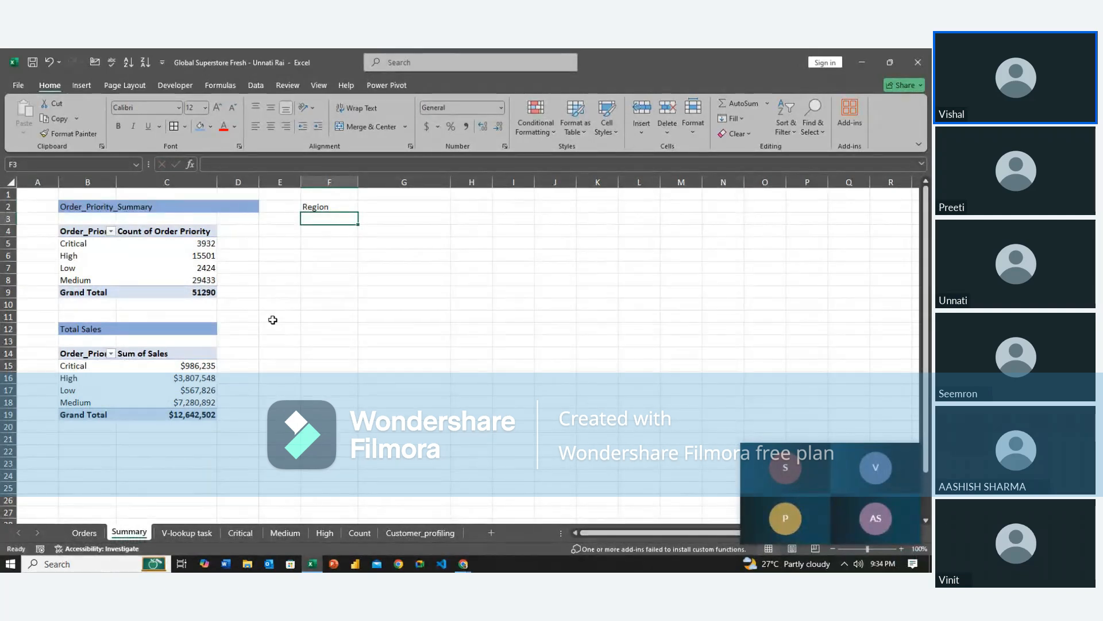
type("country")
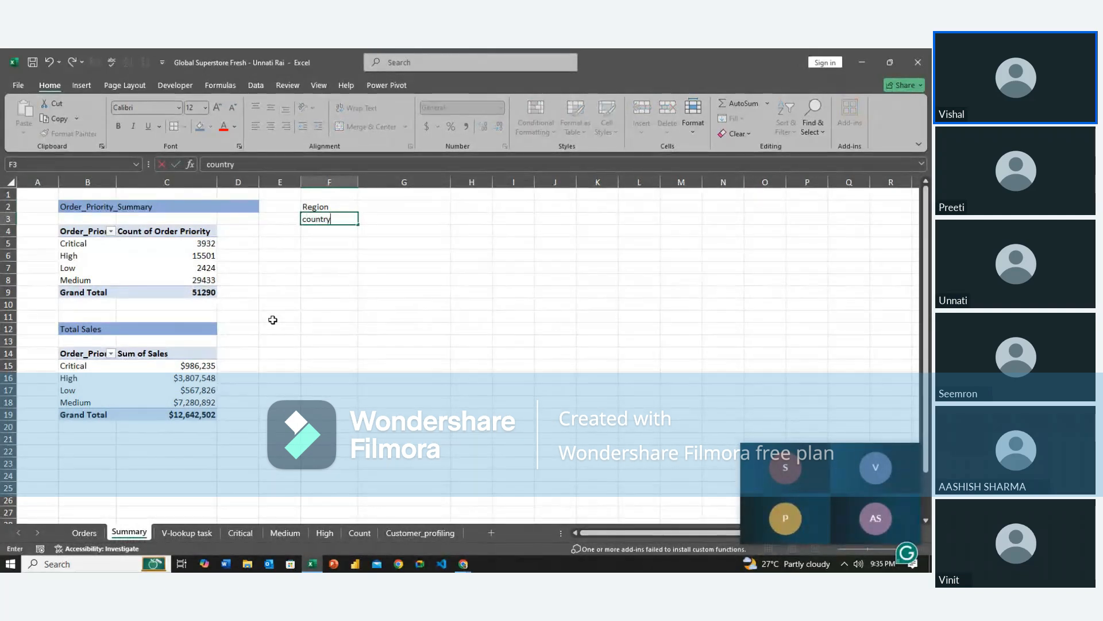
key("Return")
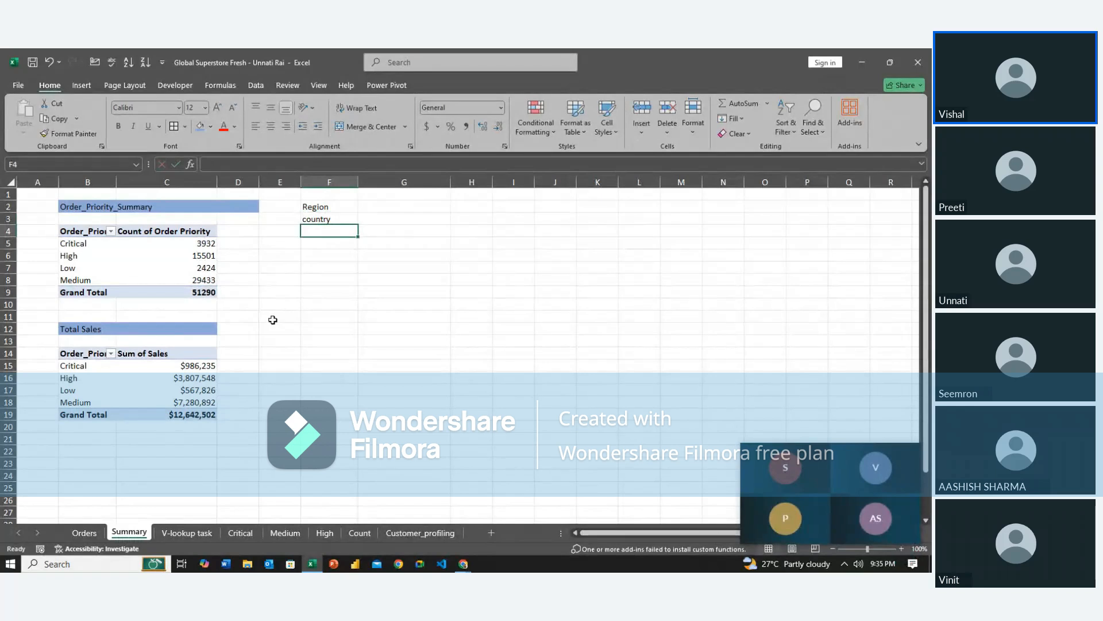
type("city")
key("Return")
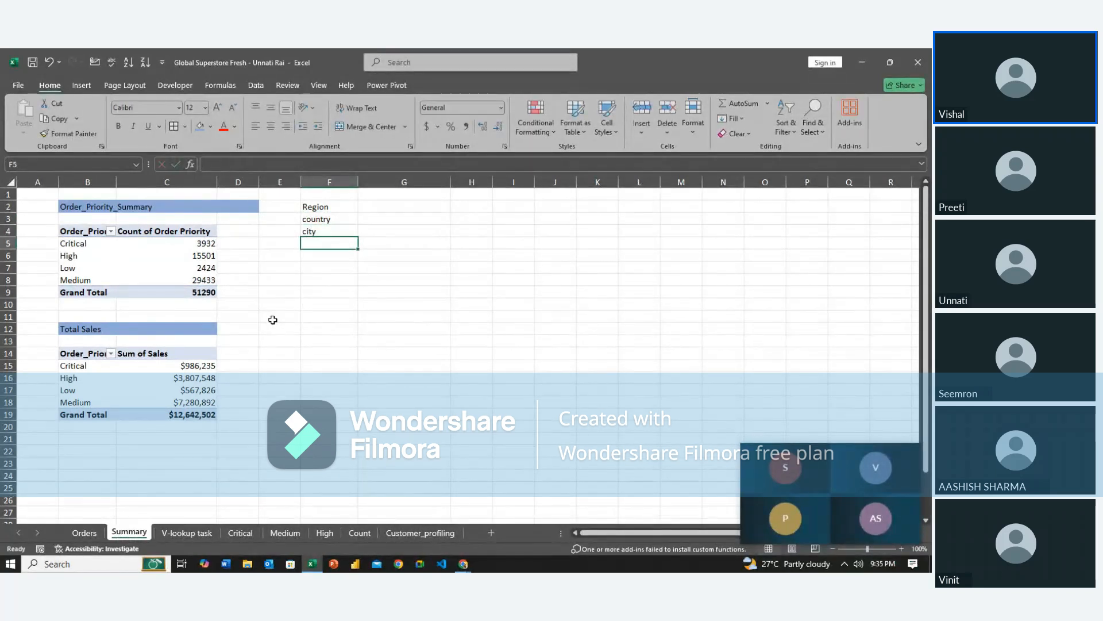
Clear the three text entries from F2:F4.
key("Up")
key("Up")
key("Up")
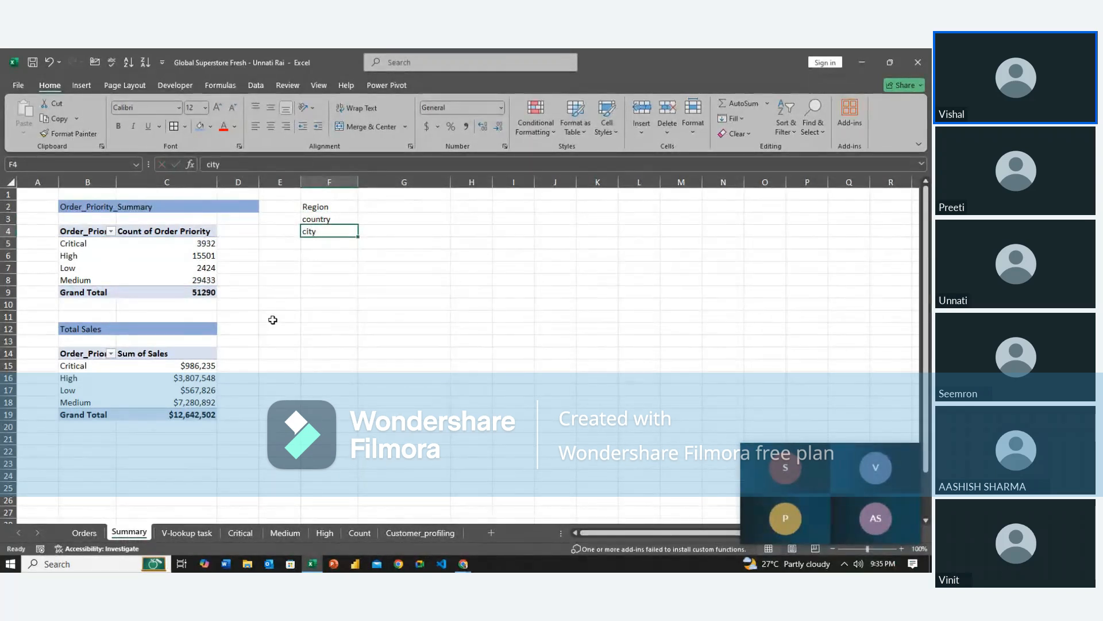
key("shift+Down")
key("shift+Down")
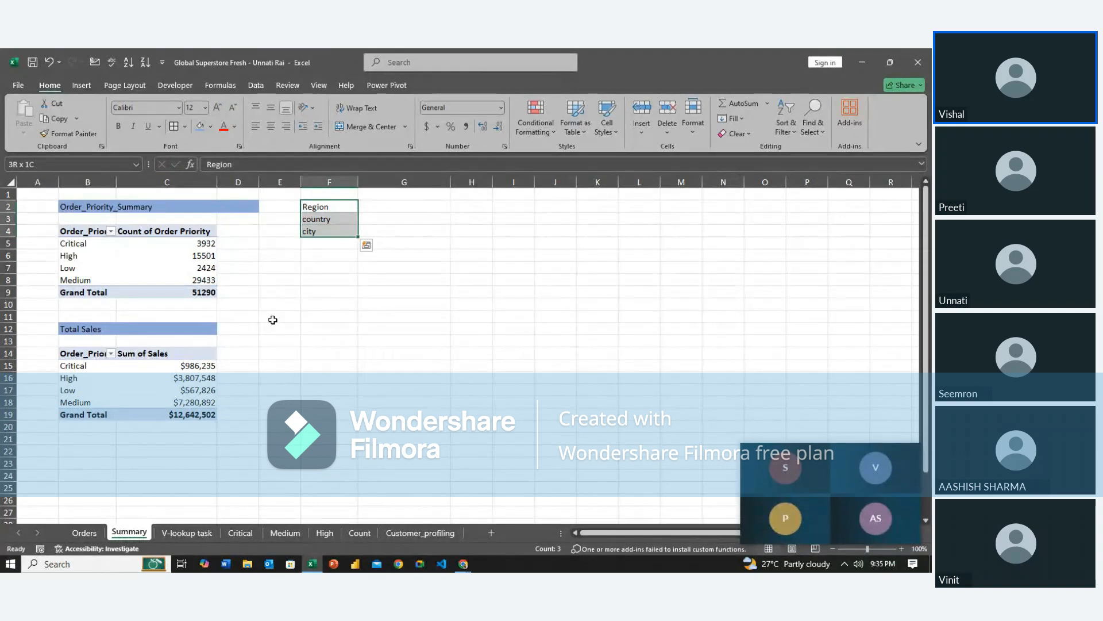
key("Delete")
key("shift+Up")
key("shift+Up")
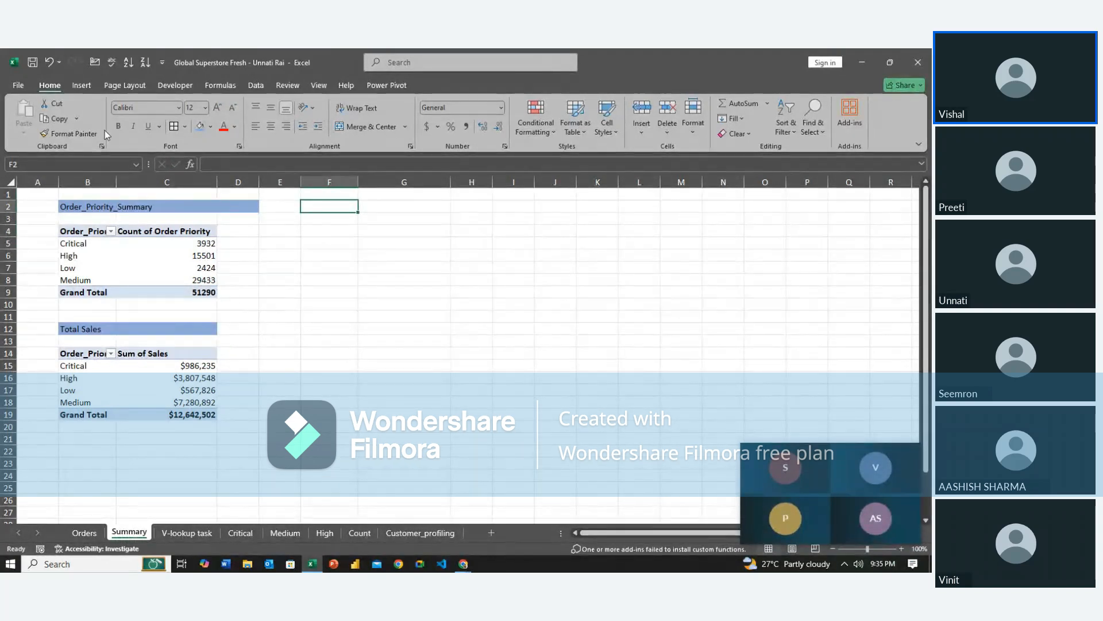
Create a PivotTable from the Orders data range A1:X51291 and place it at cell F4 of the Summary sheet.
left_click(81, 85)
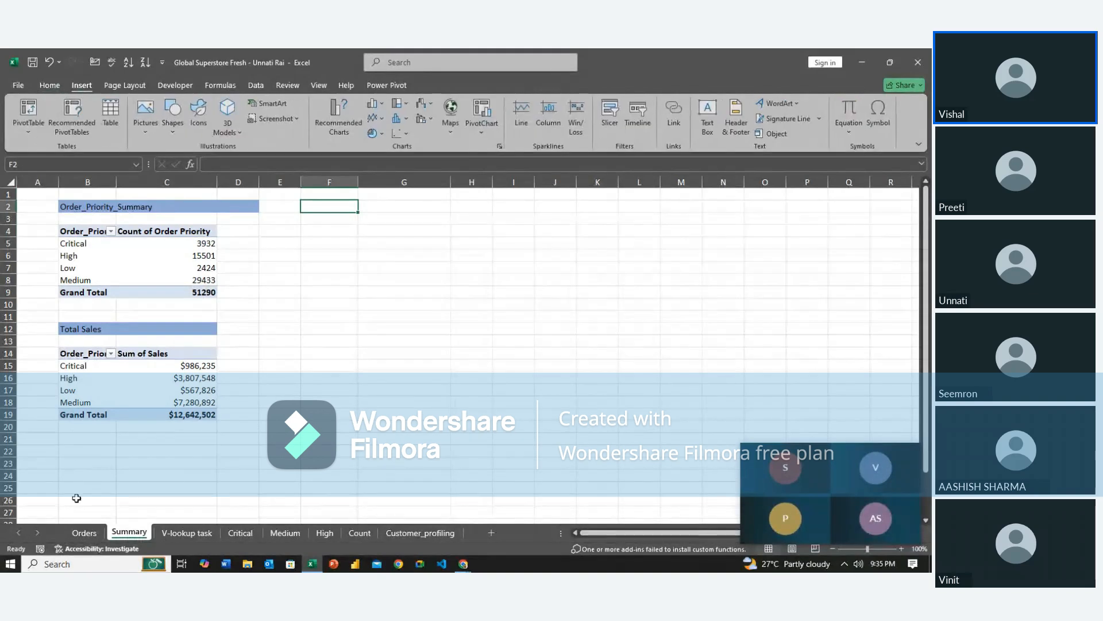
left_click(84, 533)
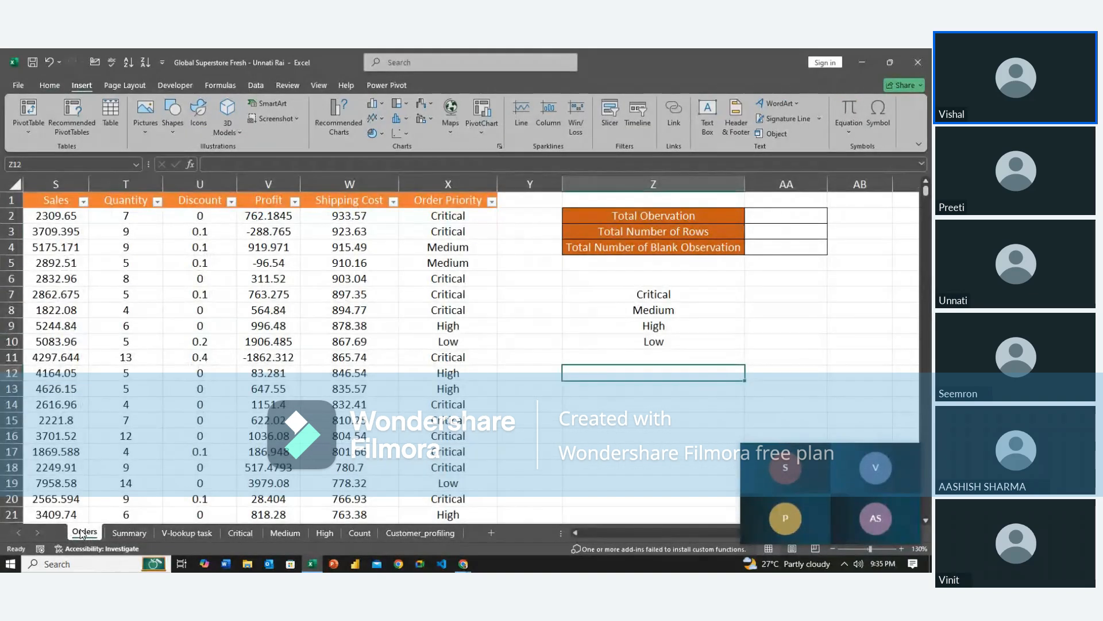
scroll(173, 374, "left", 10)
left_click(82, 244)
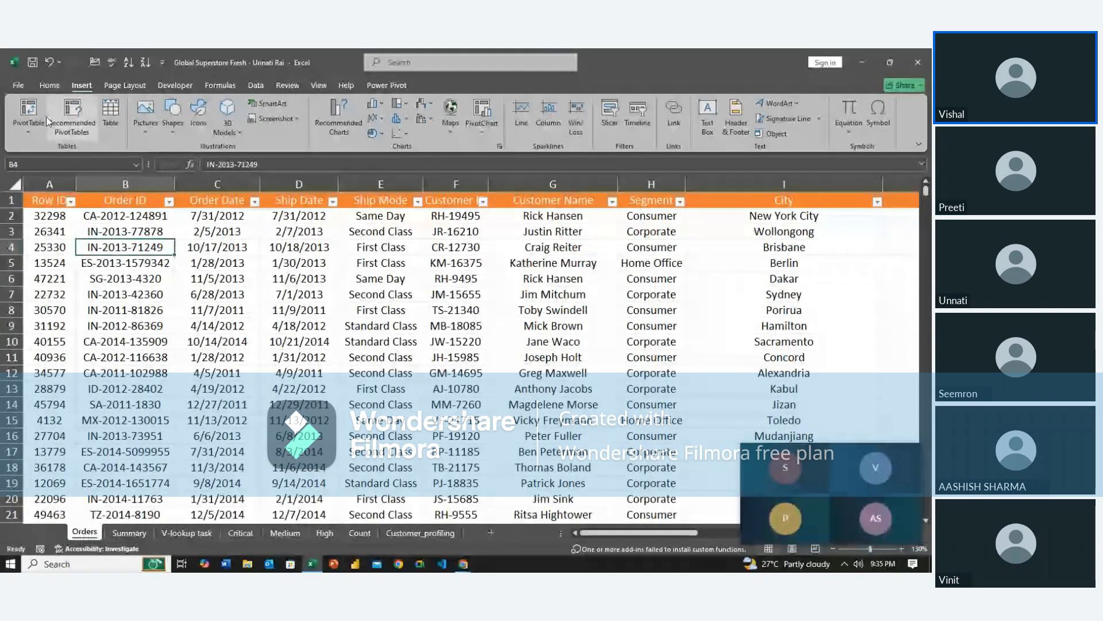
left_click(31, 112)
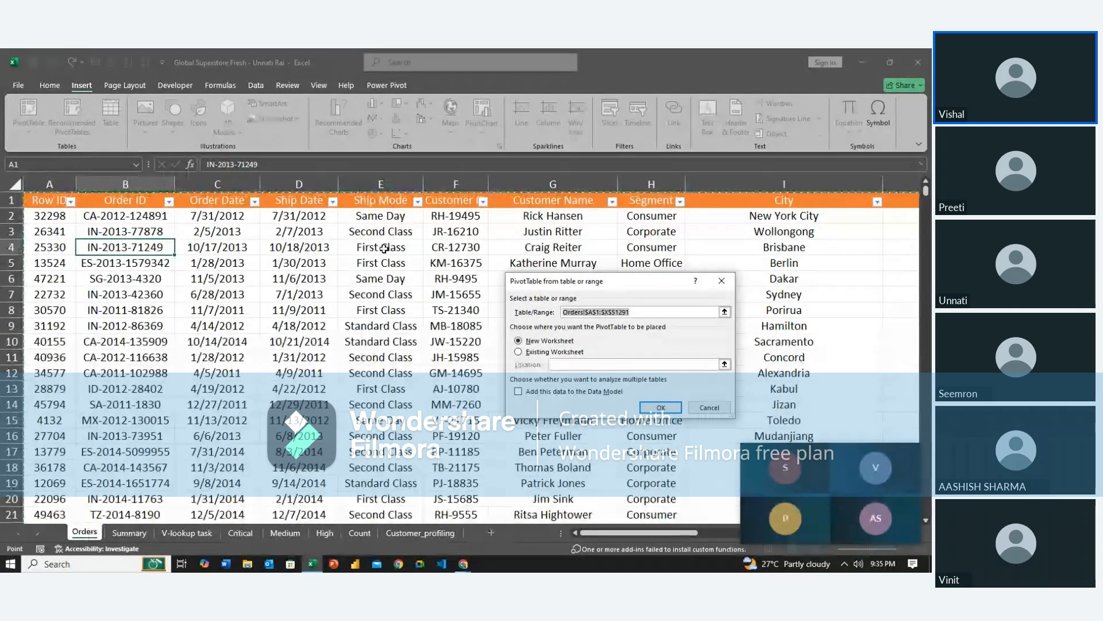
left_click(545, 355)
left_click(129, 532)
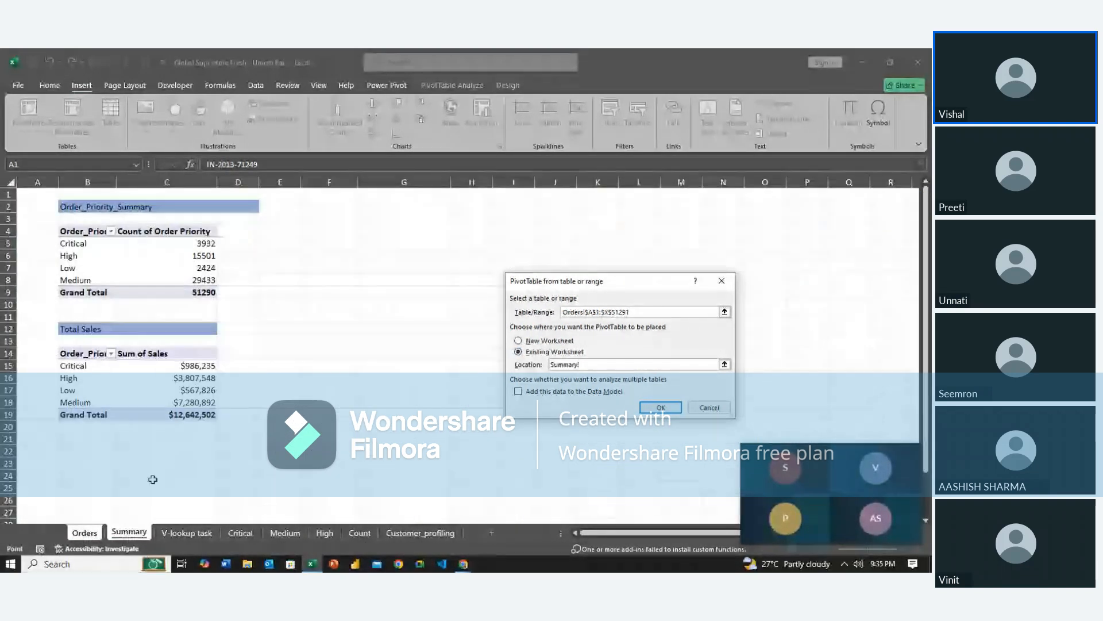
left_click(333, 230)
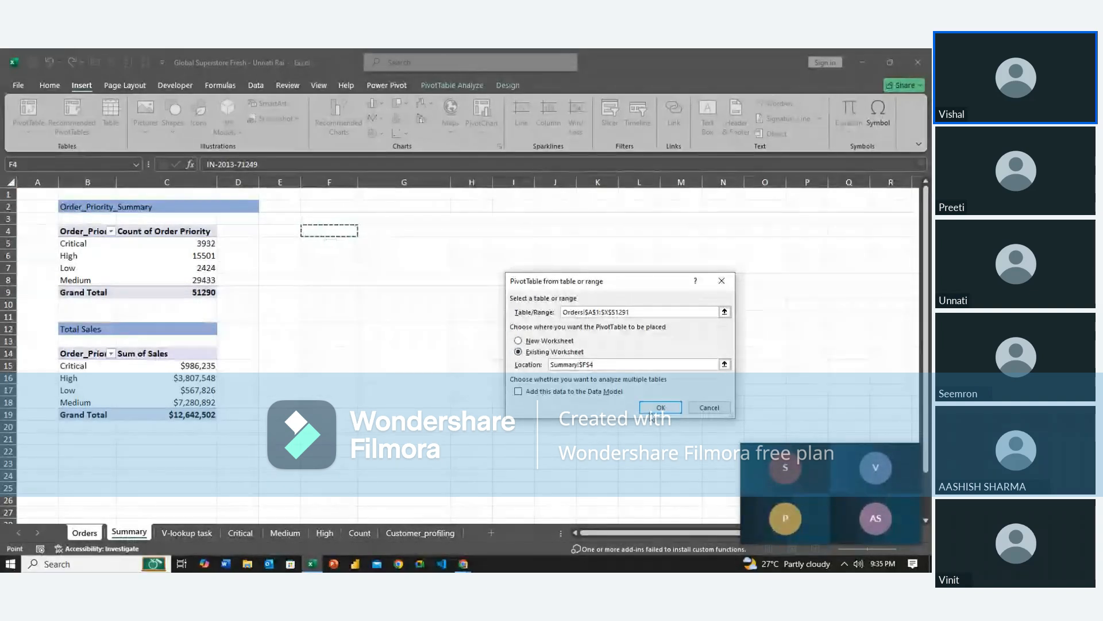
left_click(651, 412)
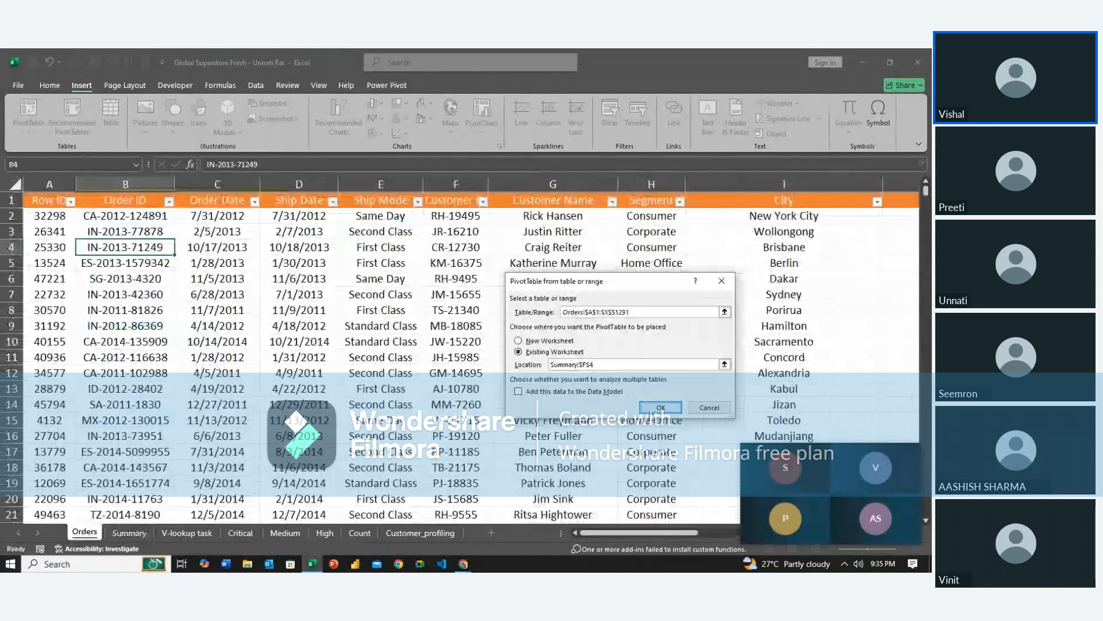
Find the Region field by searching for "reg" and add it to both Rows and Values as Count of Region.
left_click_drag(581, 103, 714, 77)
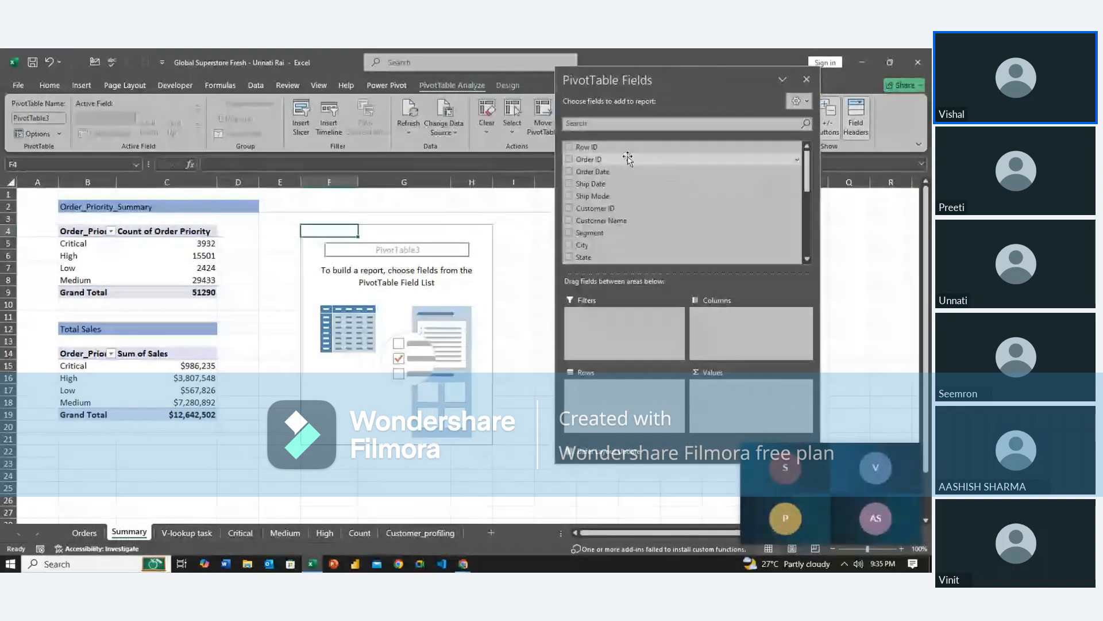
scroll(688, 245, "down", 5)
scroll(688, 245, "up", 5)
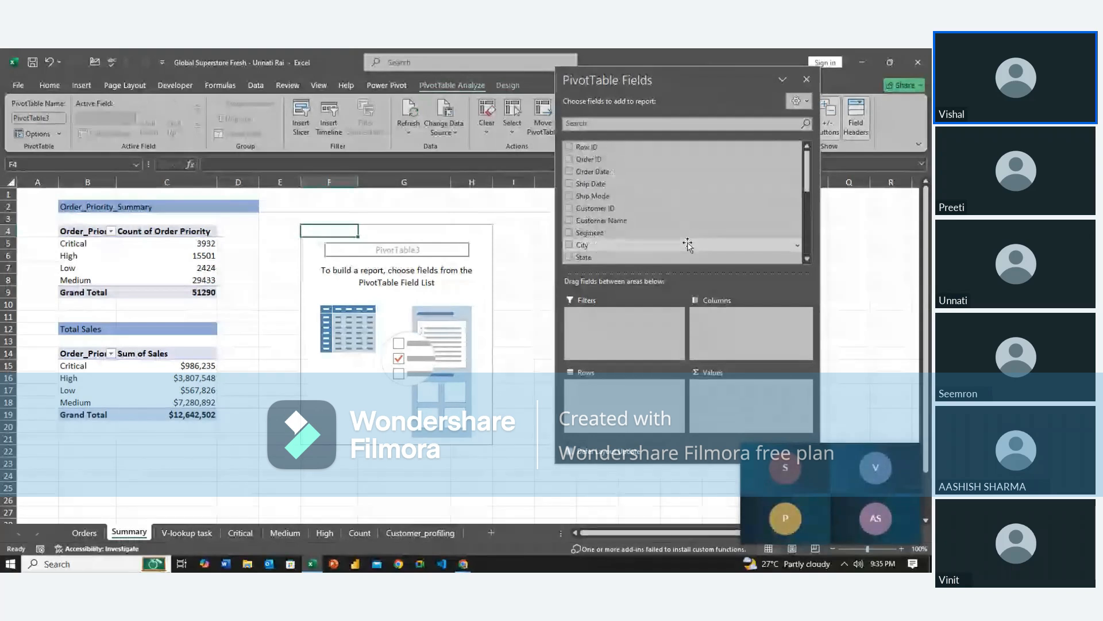
left_click(629, 122)
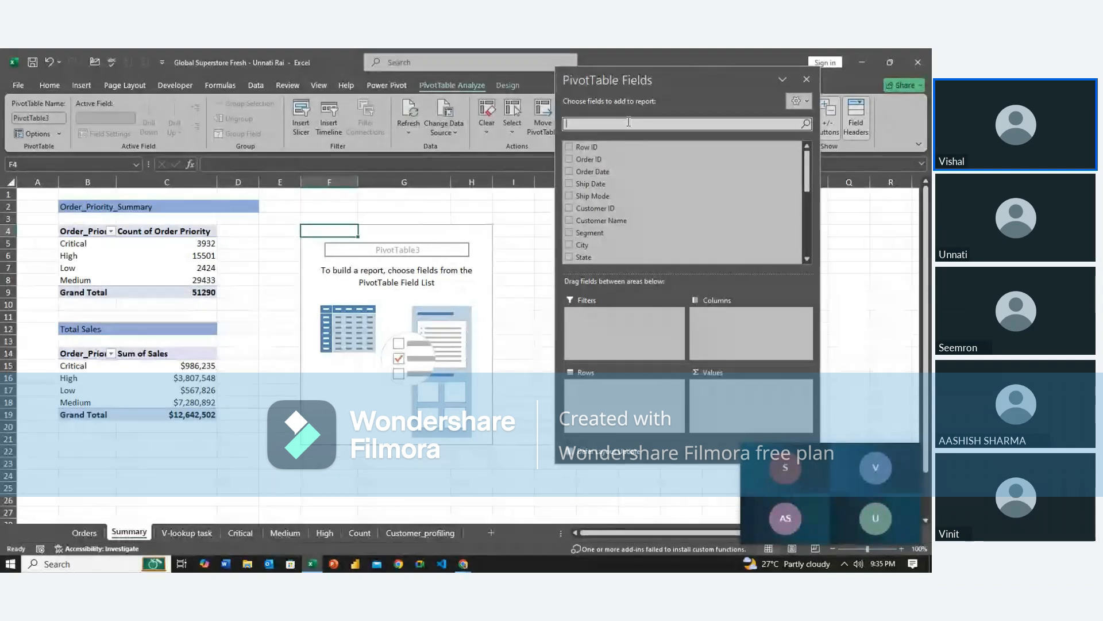
type("reg")
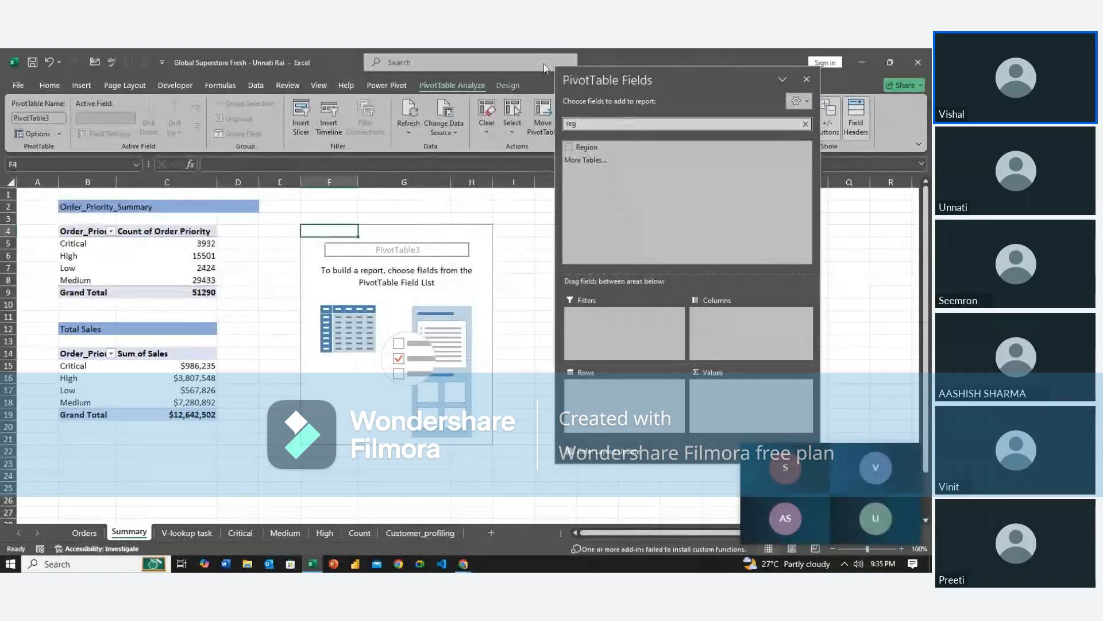
left_click_drag(586, 147, 597, 385)
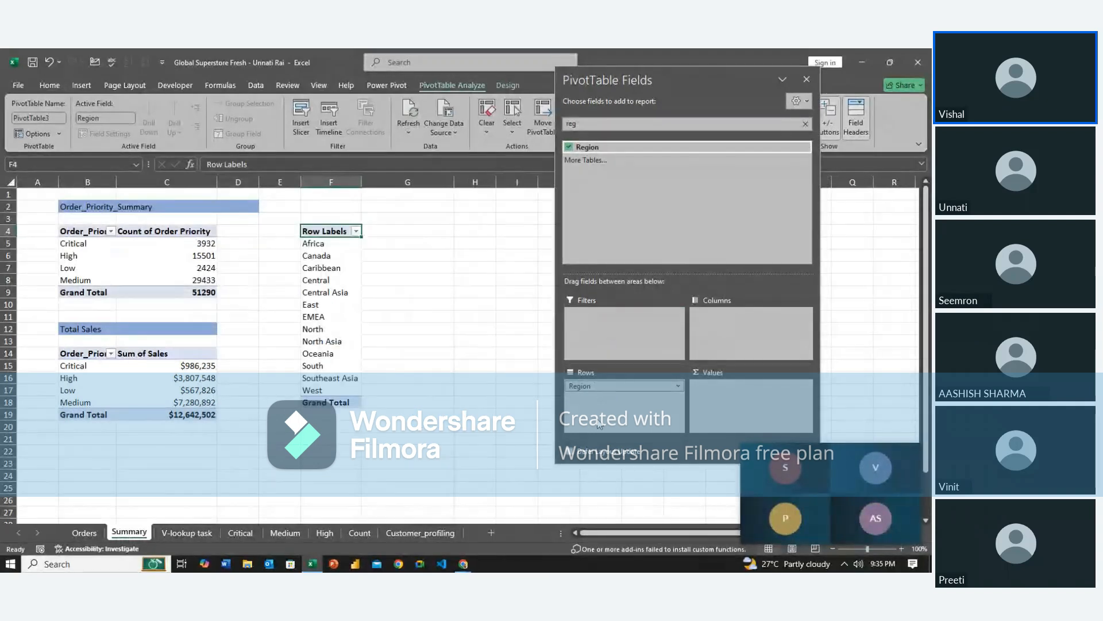
left_click_drag(600, 147, 711, 395)
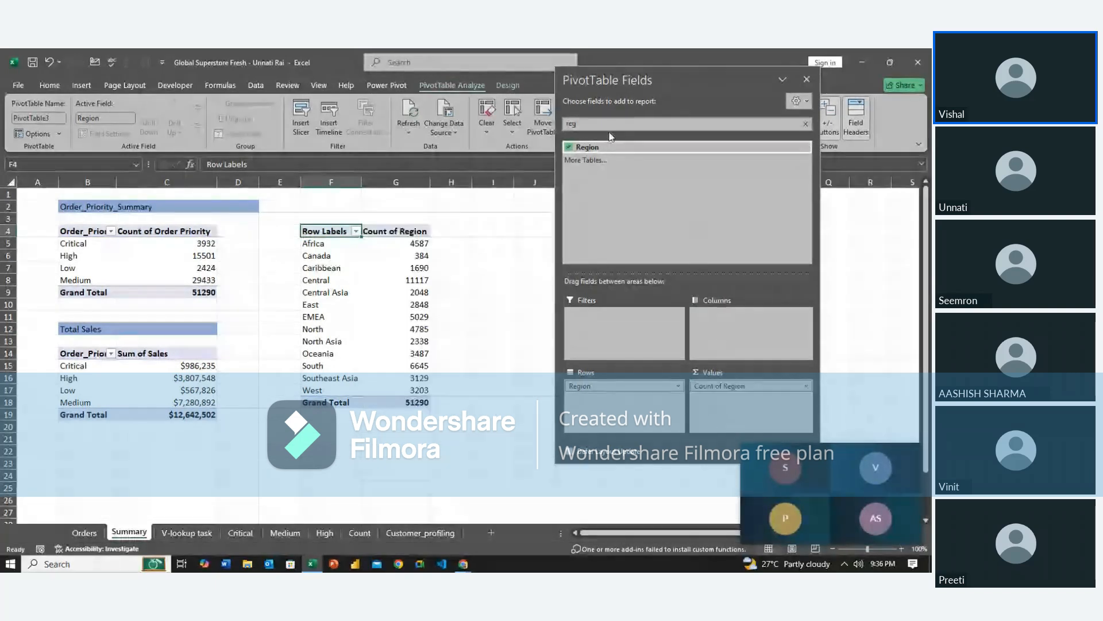
Clear the PivotTable field search so that all fields are listed.
left_click(588, 122)
key("BackSpace")
key("BackSpace")
key("BackSpace")
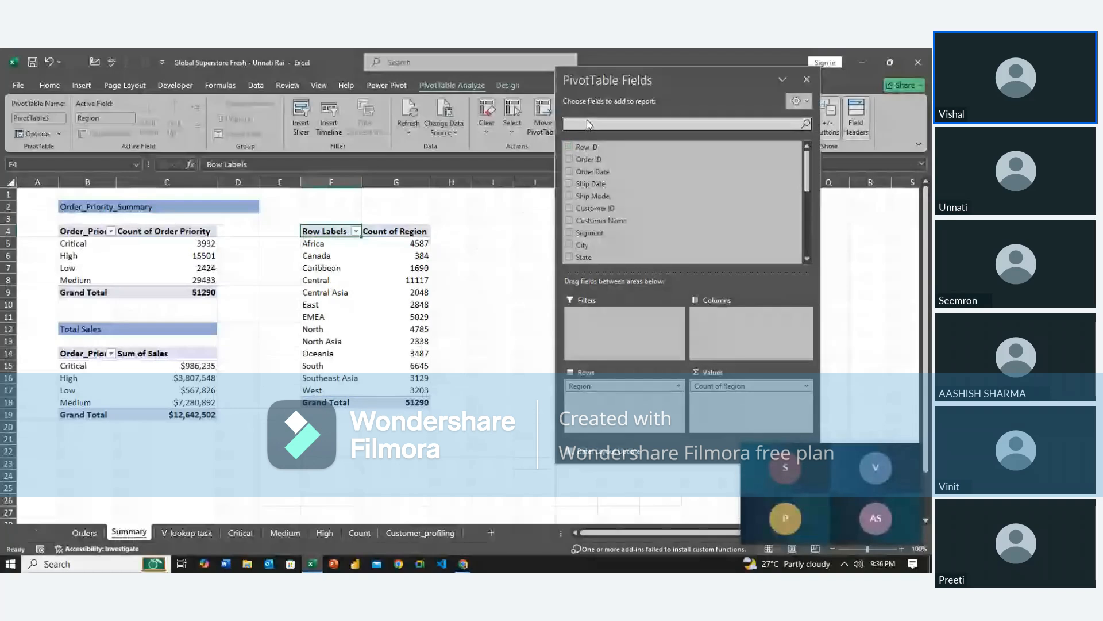
Find the Country field and add it beneath Region in the rows of the region pivot table.
type("coun")
left_click_drag(625, 292, 609, 400)
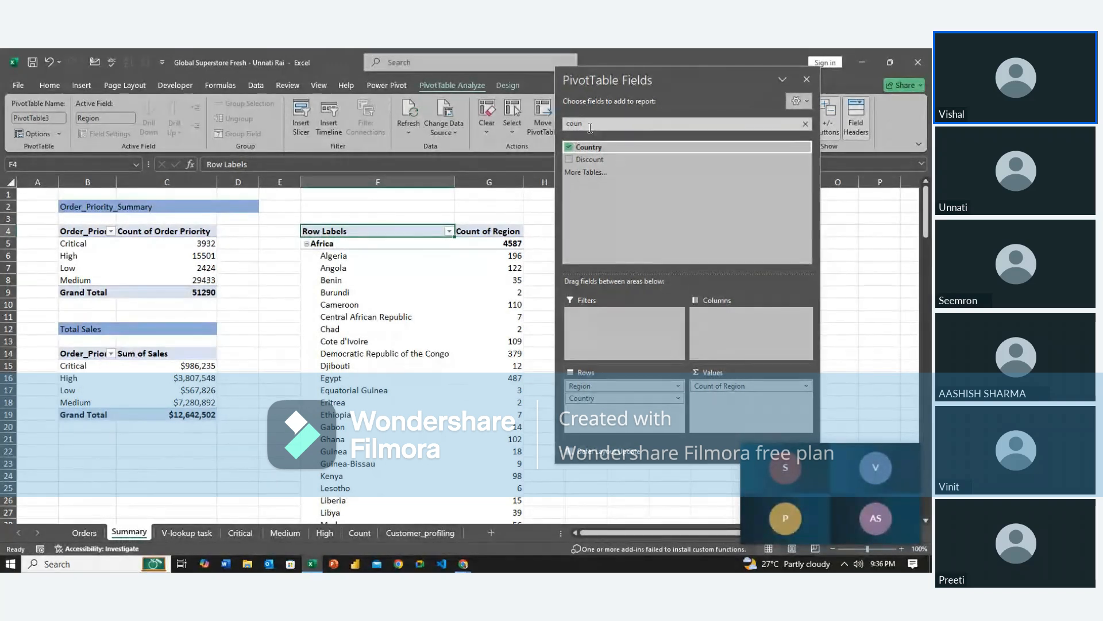
Collapse every region from Africa through West in the pivot table so the country rows are hidden.
left_click(306, 244)
left_click(307, 259)
left_click(307, 256)
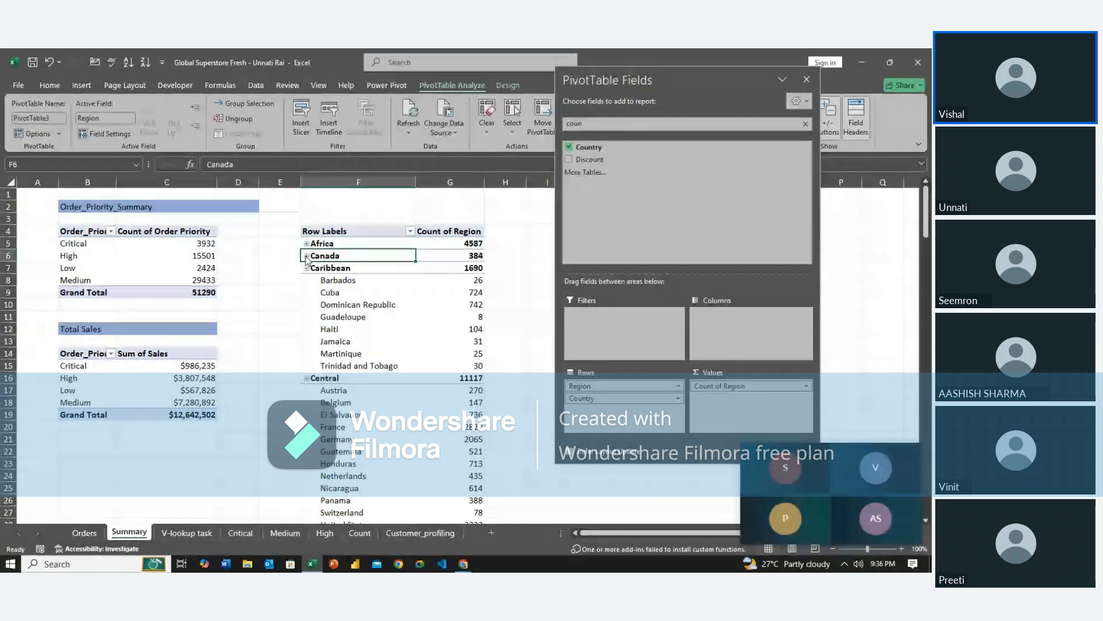
left_click(307, 268)
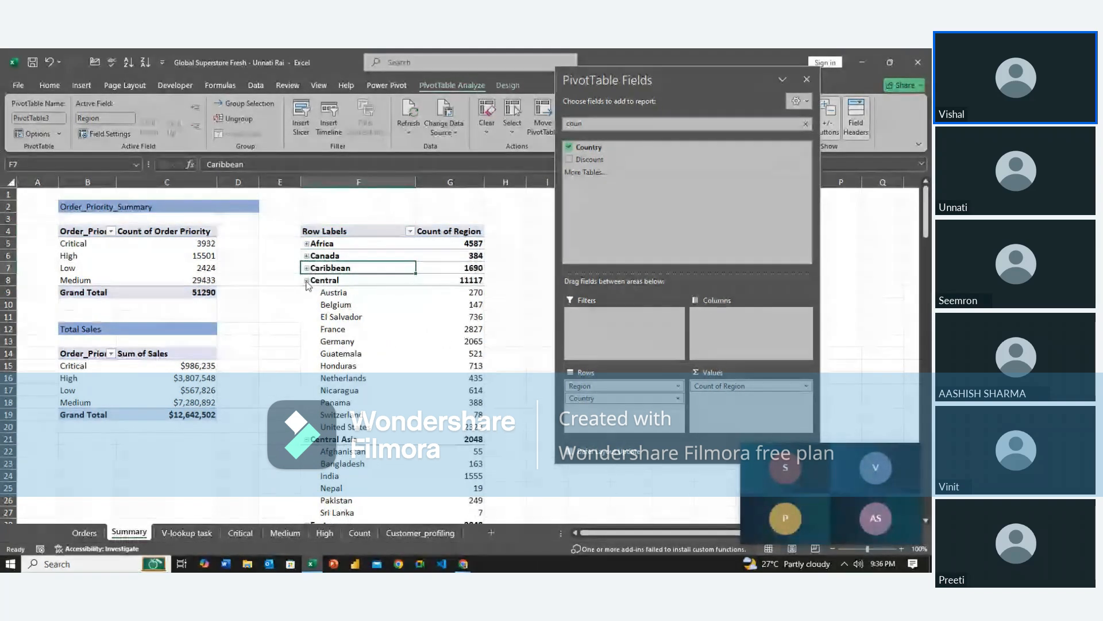
left_click(306, 280)
left_click(308, 294)
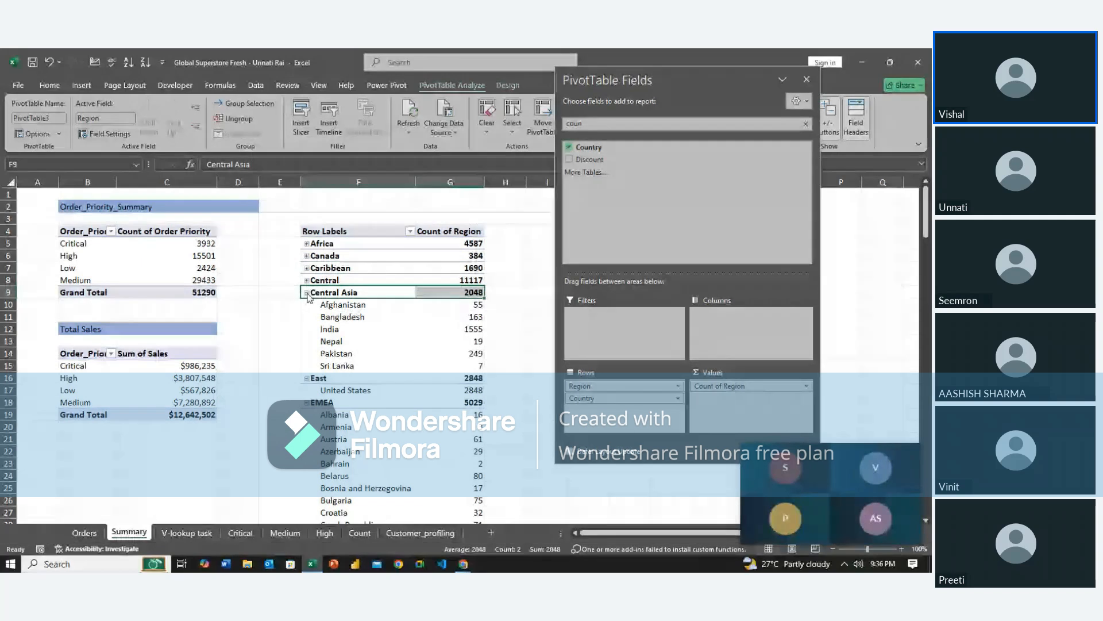
left_click(306, 292)
left_click(306, 305)
left_click(305, 317)
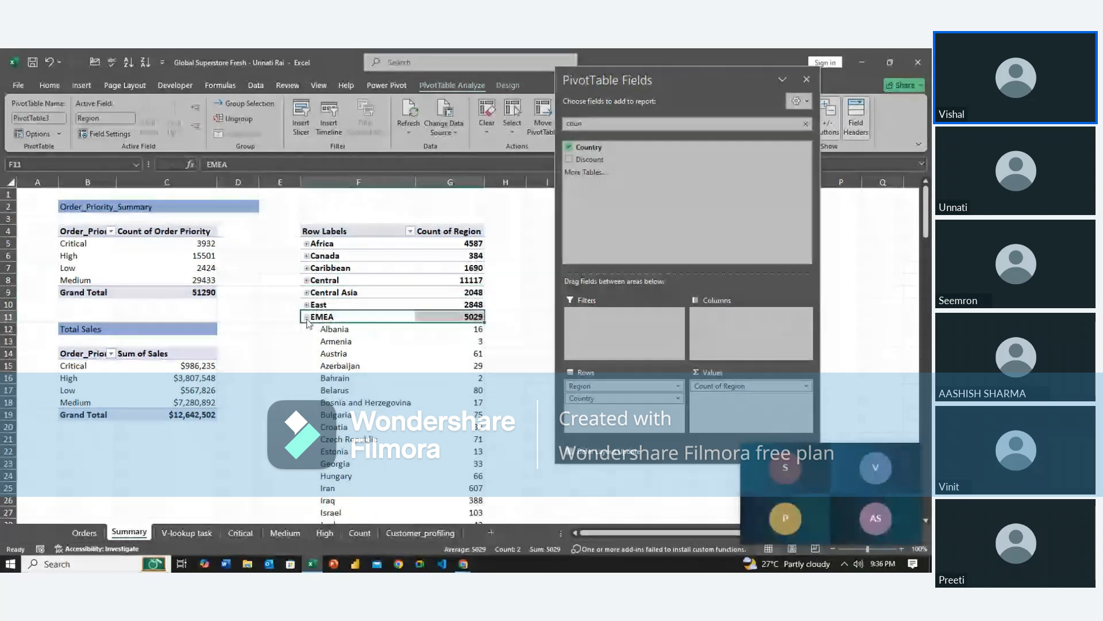
left_click(305, 318)
left_click(309, 332)
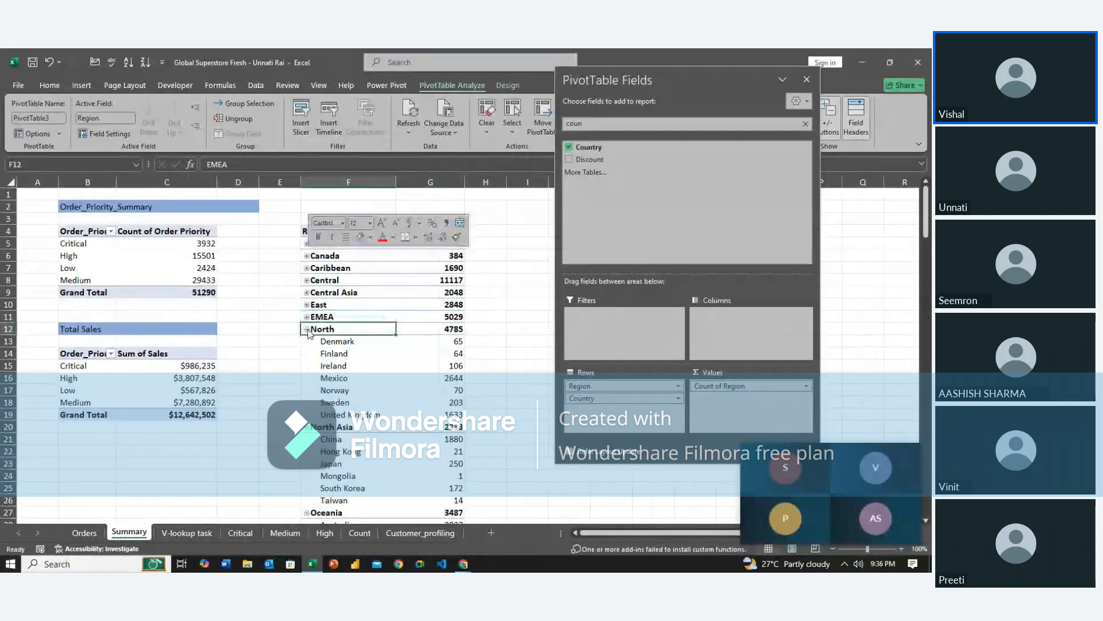
key("Escape")
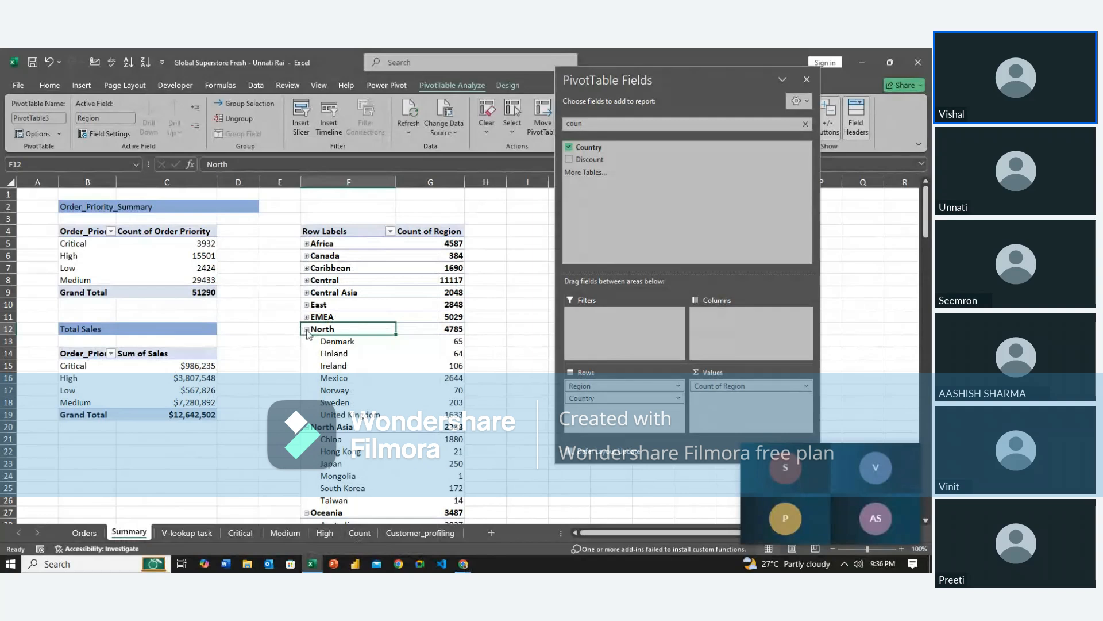
left_click(306, 330)
left_click(307, 341)
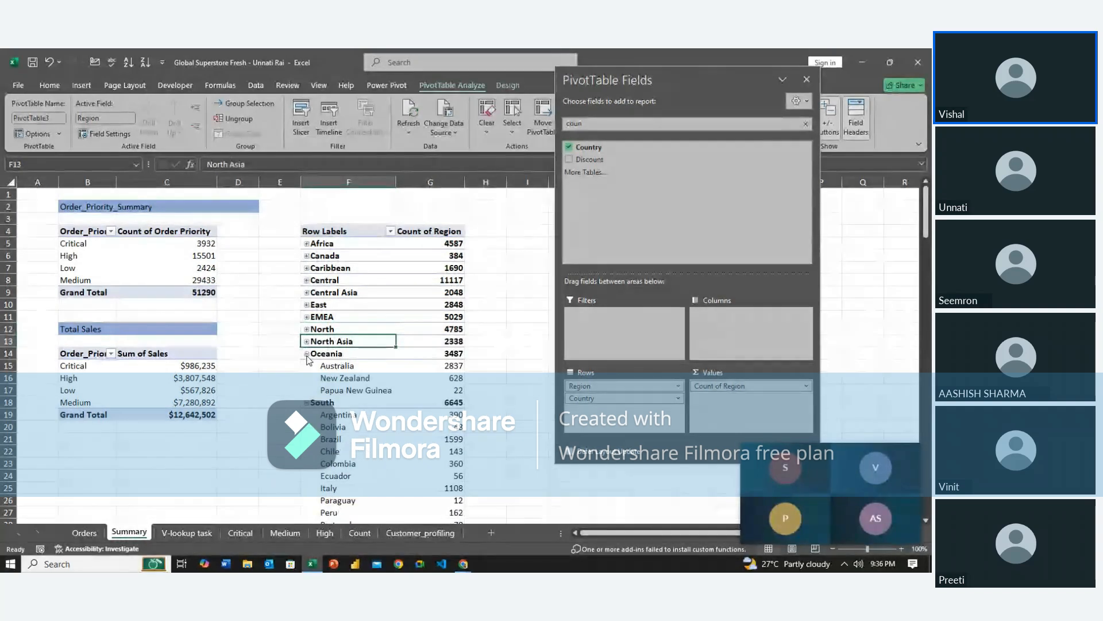
left_click(306, 353)
right_click(306, 367)
key("Escape")
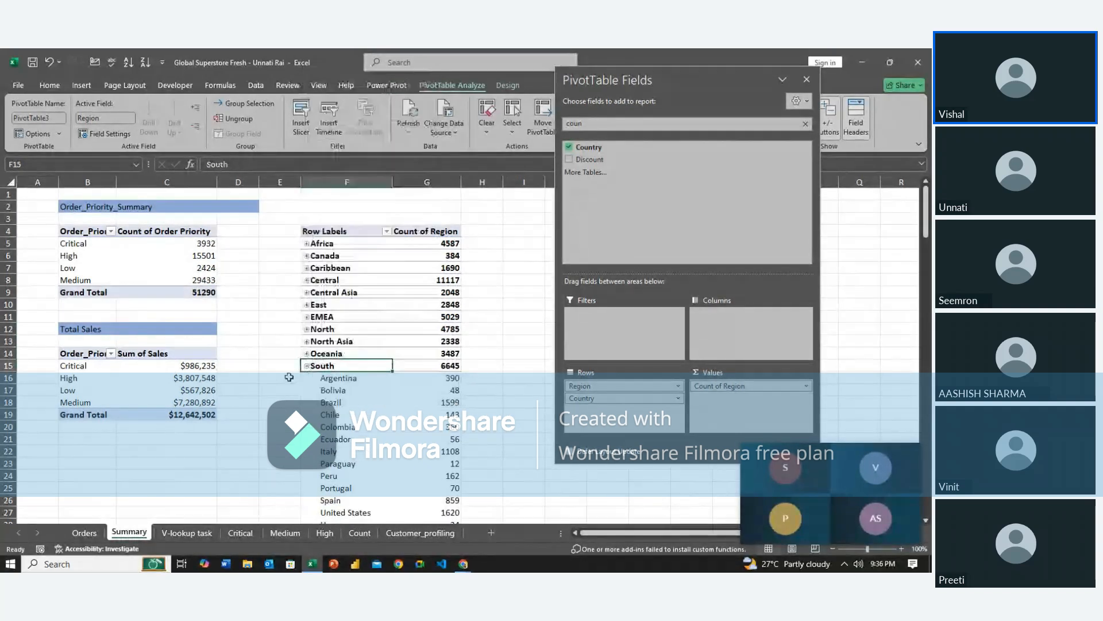
left_click(306, 366)
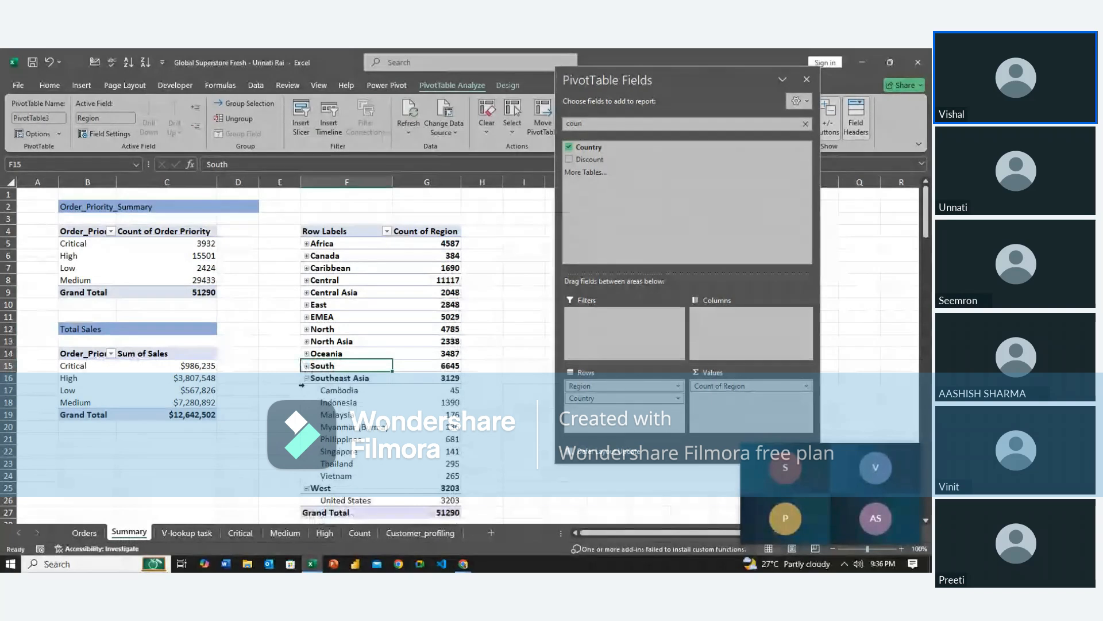
left_click(306, 378)
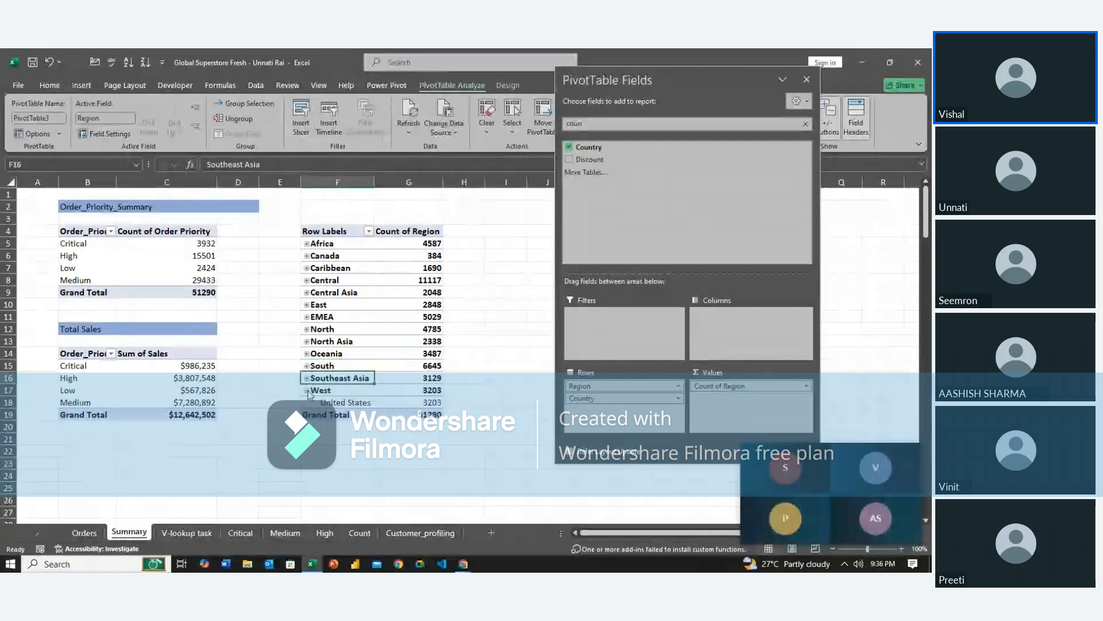
left_click(306, 390)
left_click(363, 486)
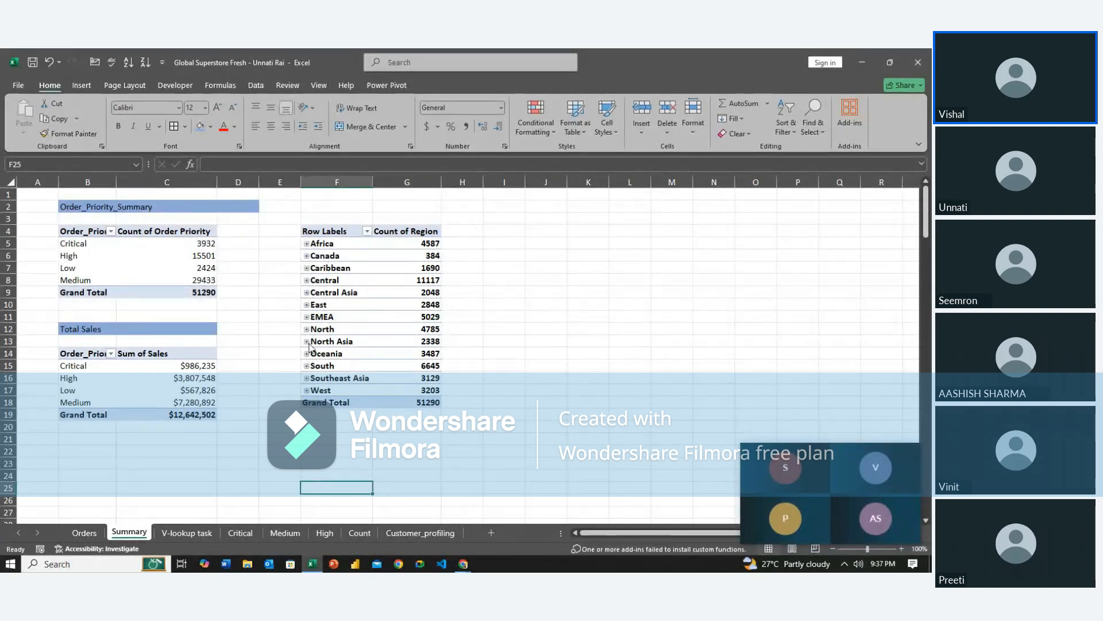
Expand North Asia and add the City field beneath Country in the pivot table rows.
left_click(307, 341)
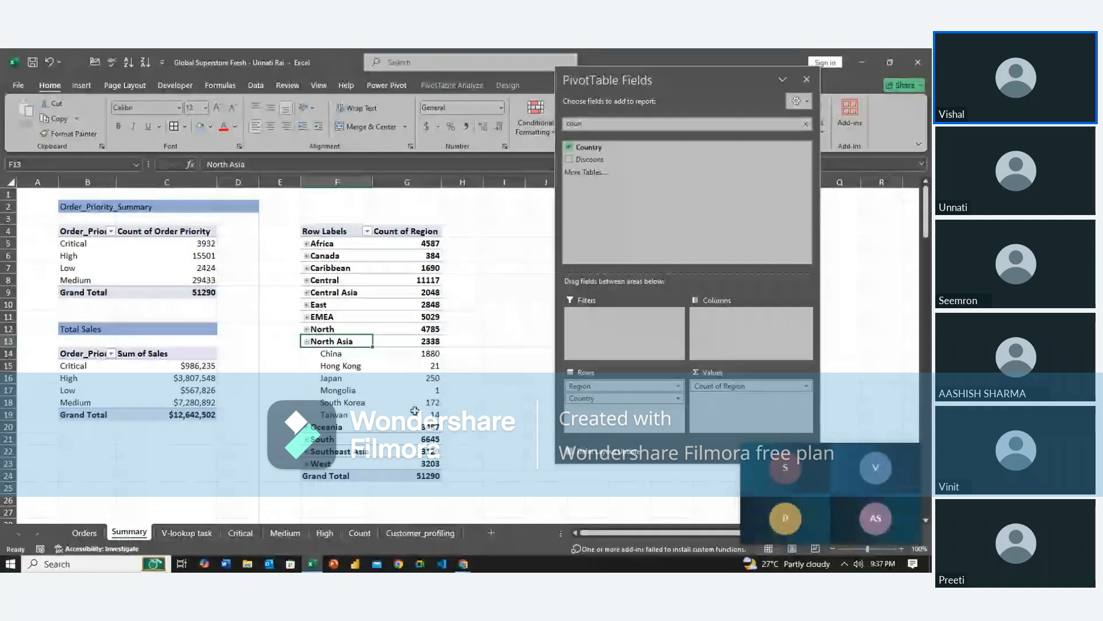
left_click(610, 125)
double_click(610, 126)
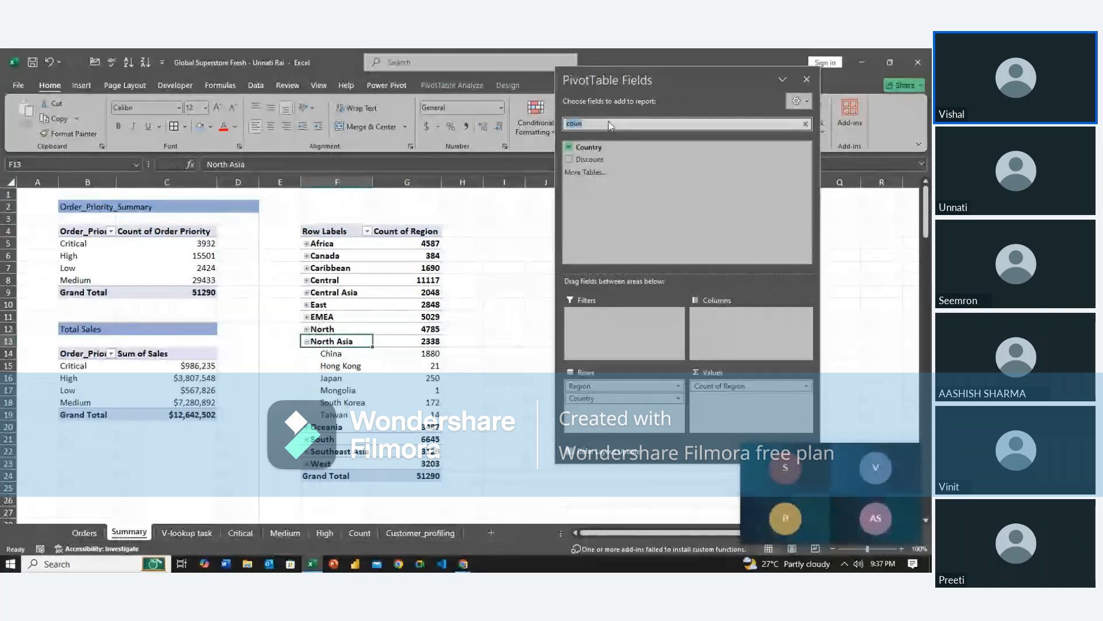
key("BackSpace")
type("city")
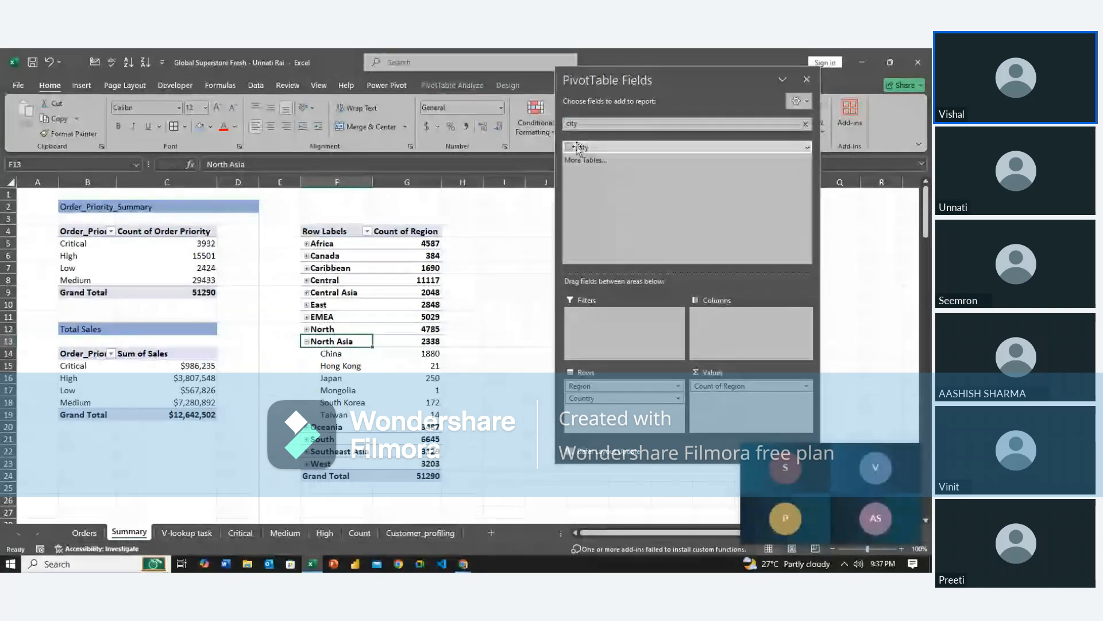
left_click_drag(579, 149, 623, 427)
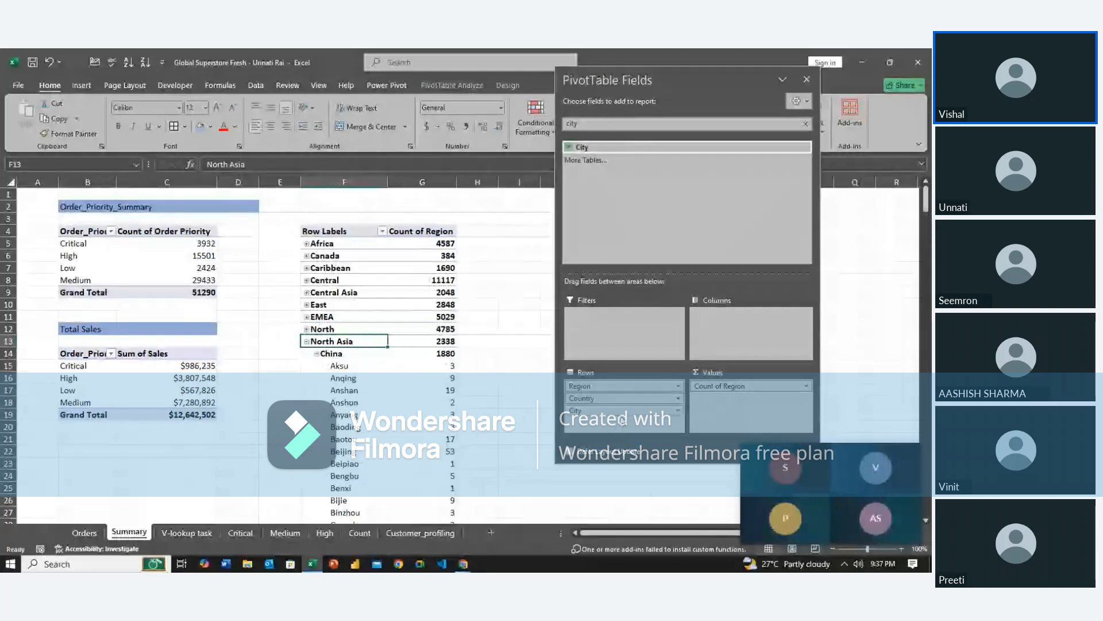
Close the field list and collapse China, Hong Kong, Japan, Mongolia, South Korea and Taiwan to hide their cities.
left_click(806, 79)
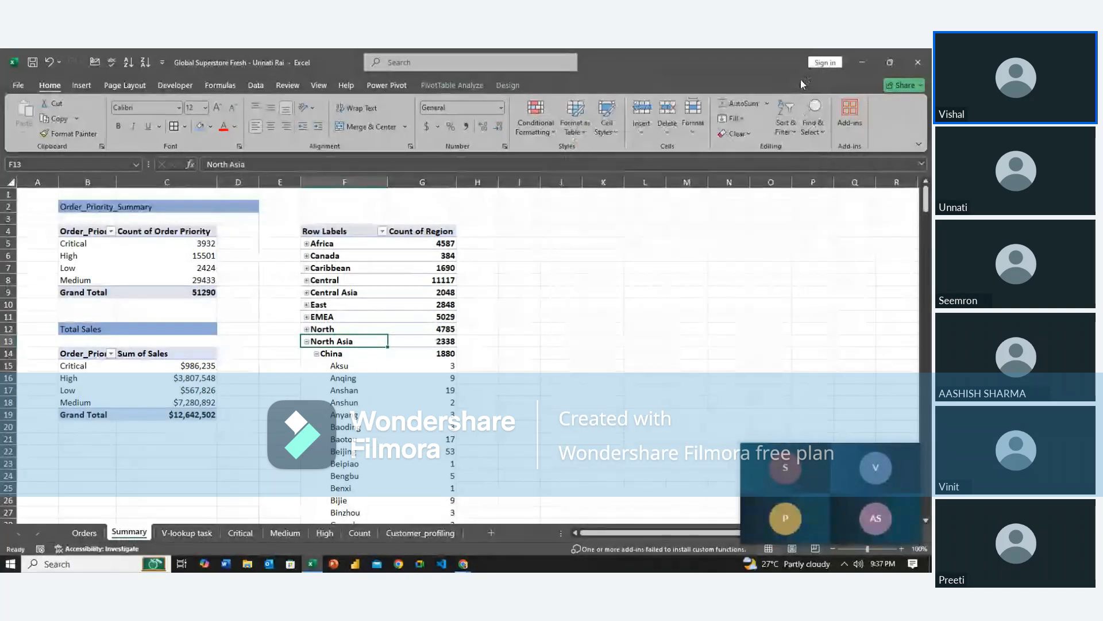
left_click(316, 354)
left_click(316, 366)
left_click(317, 378)
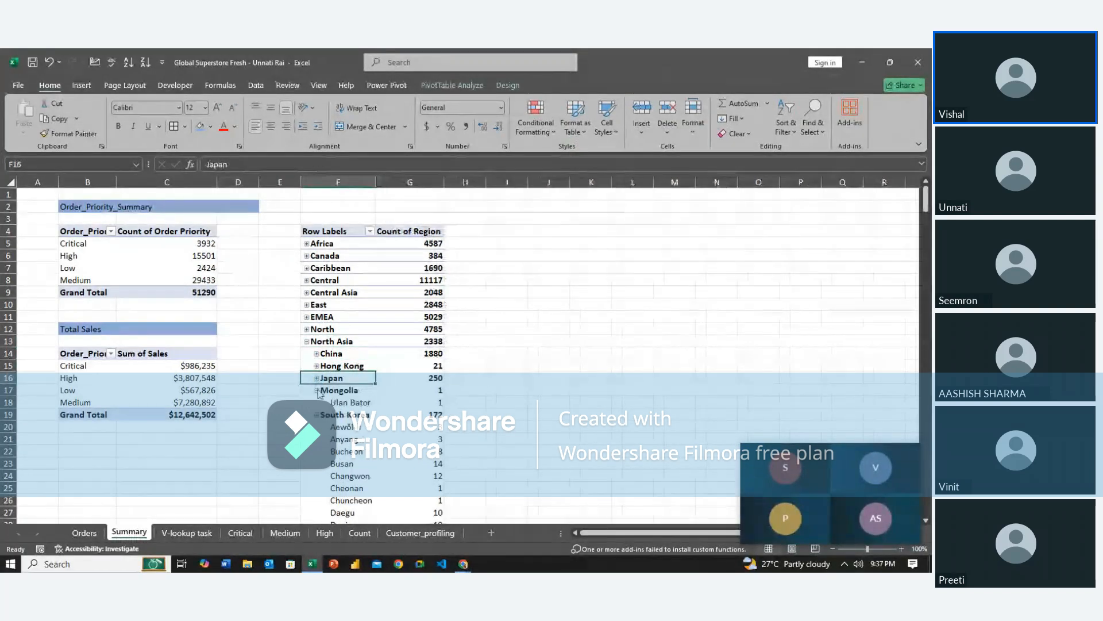
left_click(317, 390)
left_click(317, 402)
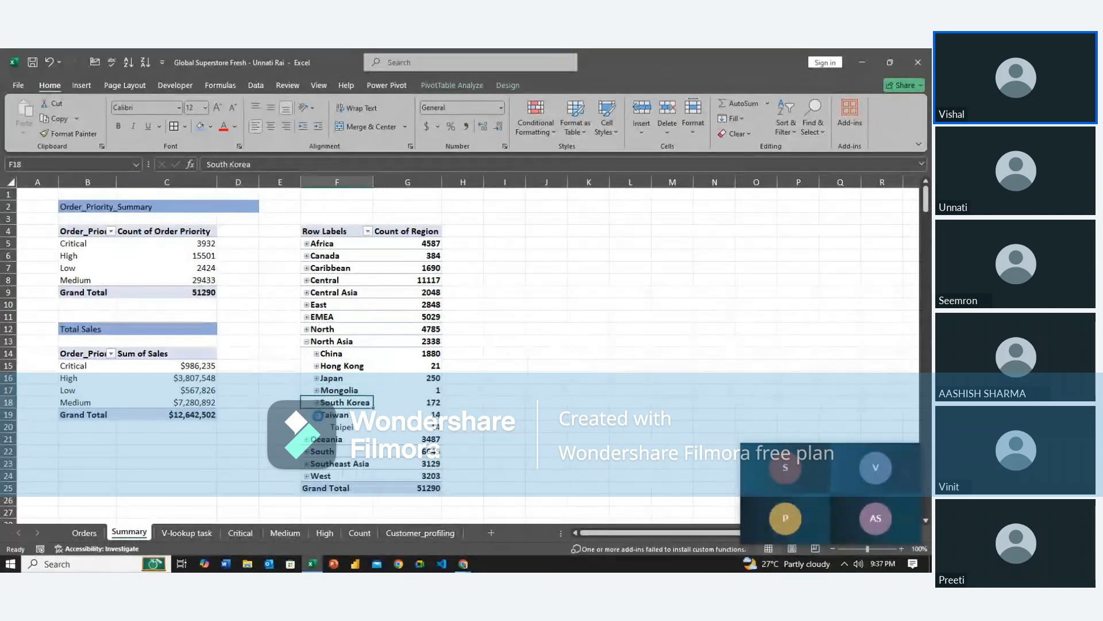
left_click(317, 415)
left_click(505, 438)
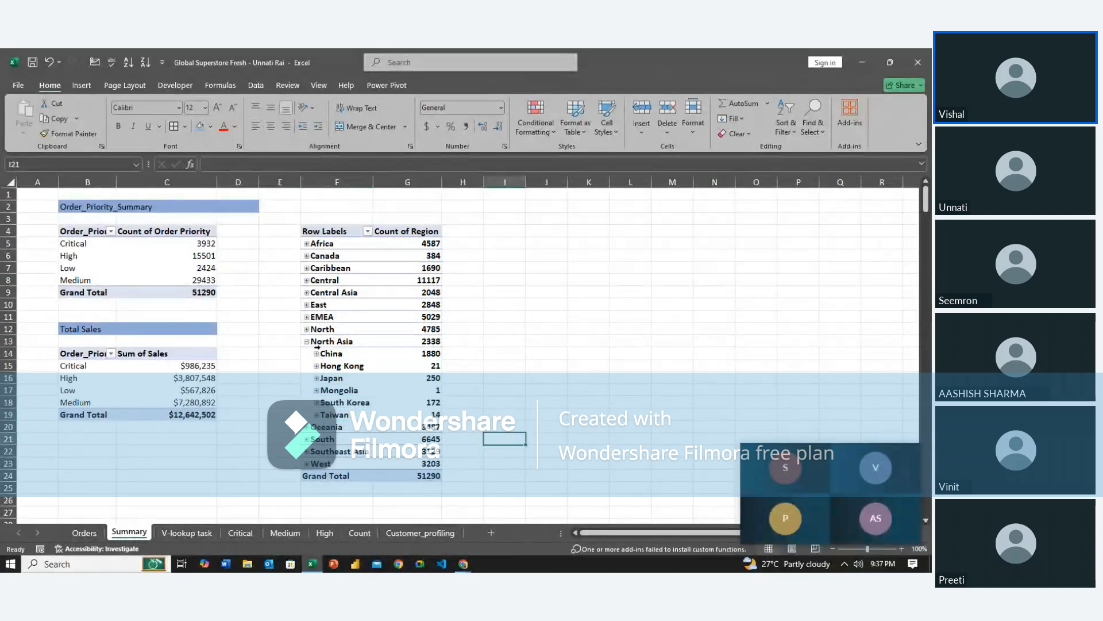
Collapse the North Asia region and expand it again to show its countries.
left_click(307, 341)
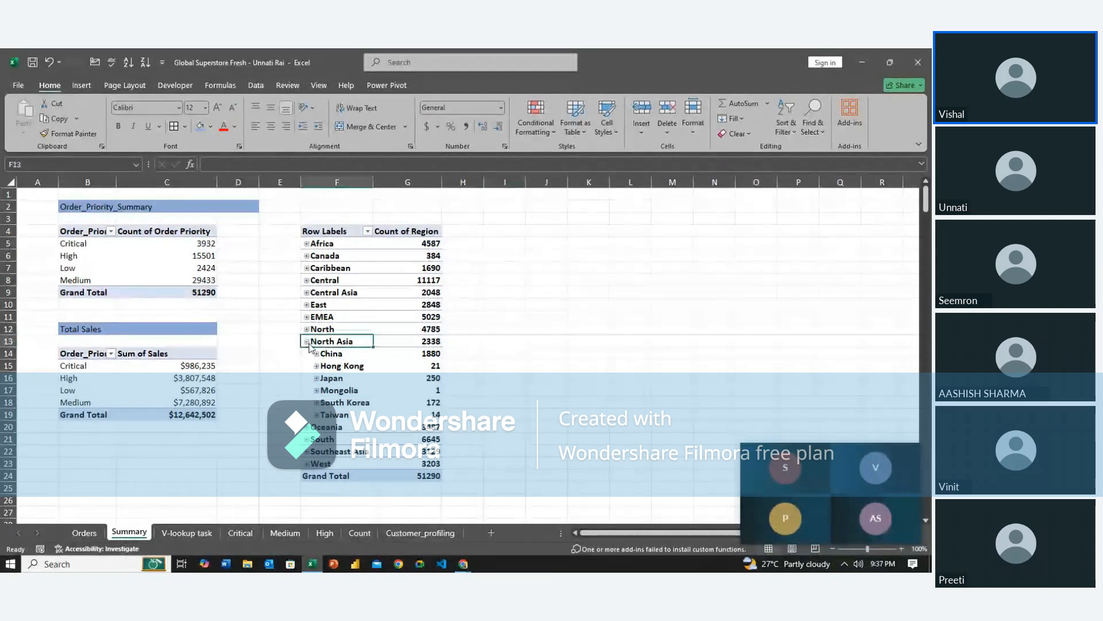
key("shift+Right")
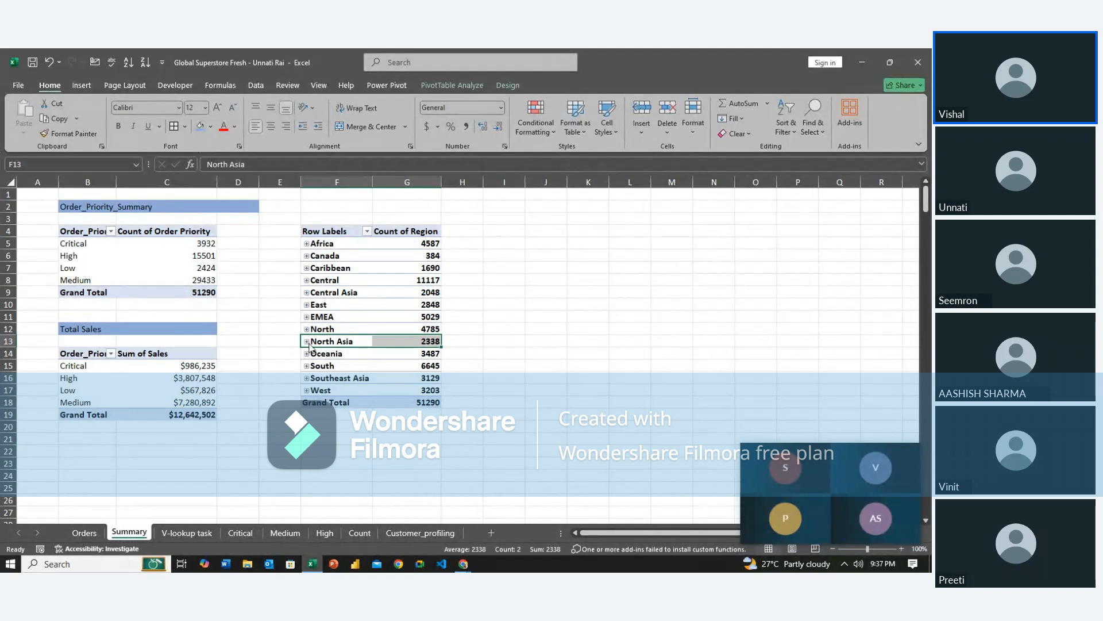
left_click(307, 341)
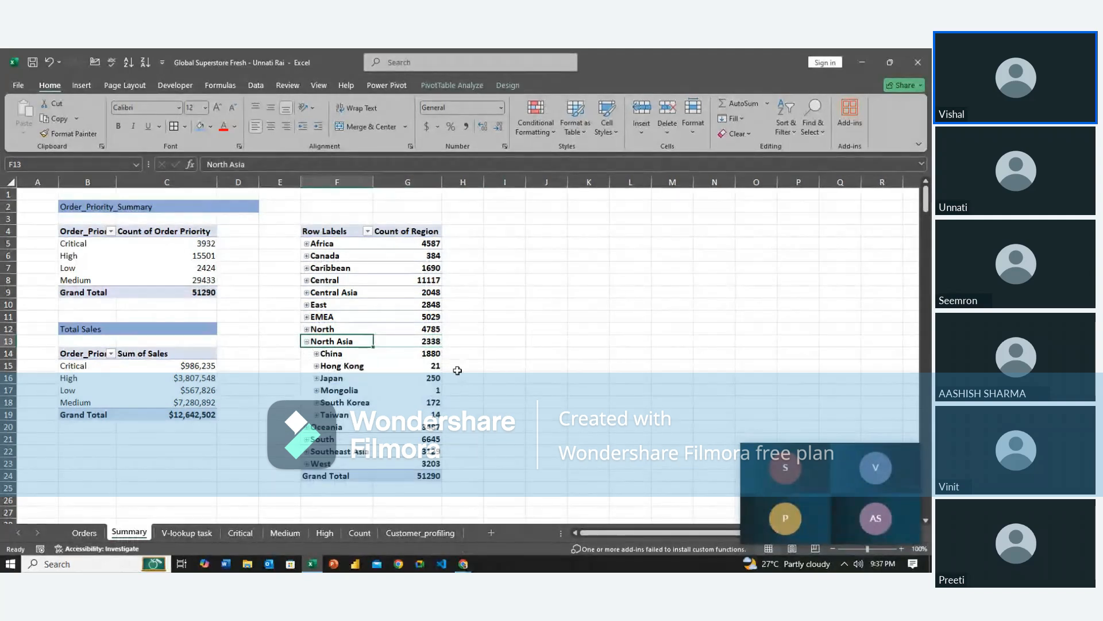
Expand Japan under North Asia, review its city counts and collapse it again.
left_click(317, 379)
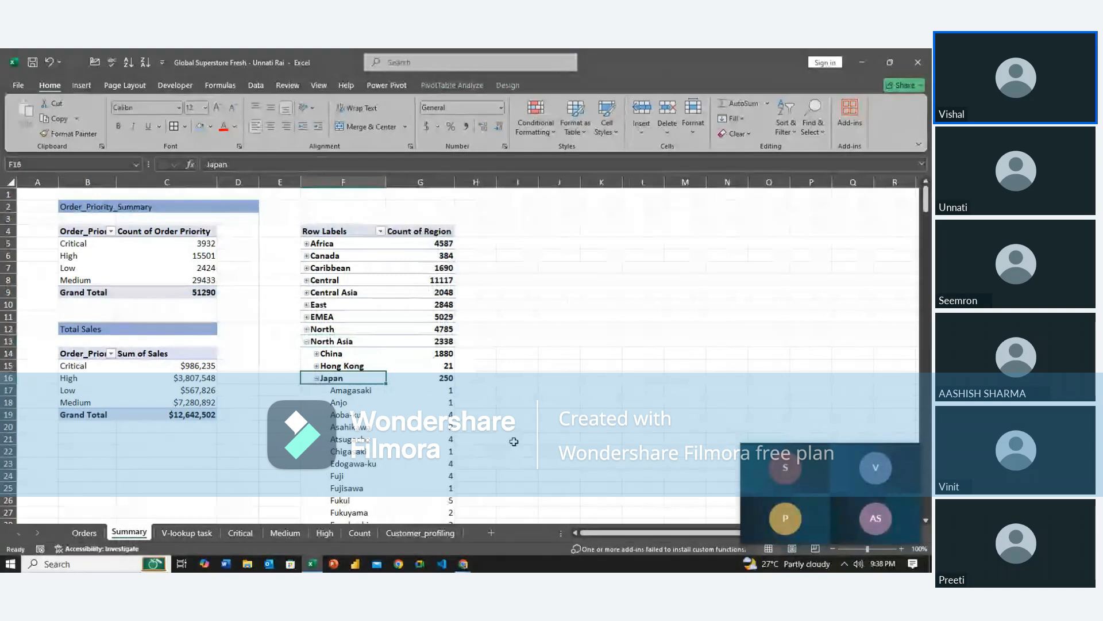
scroll(514, 442, "down", 19)
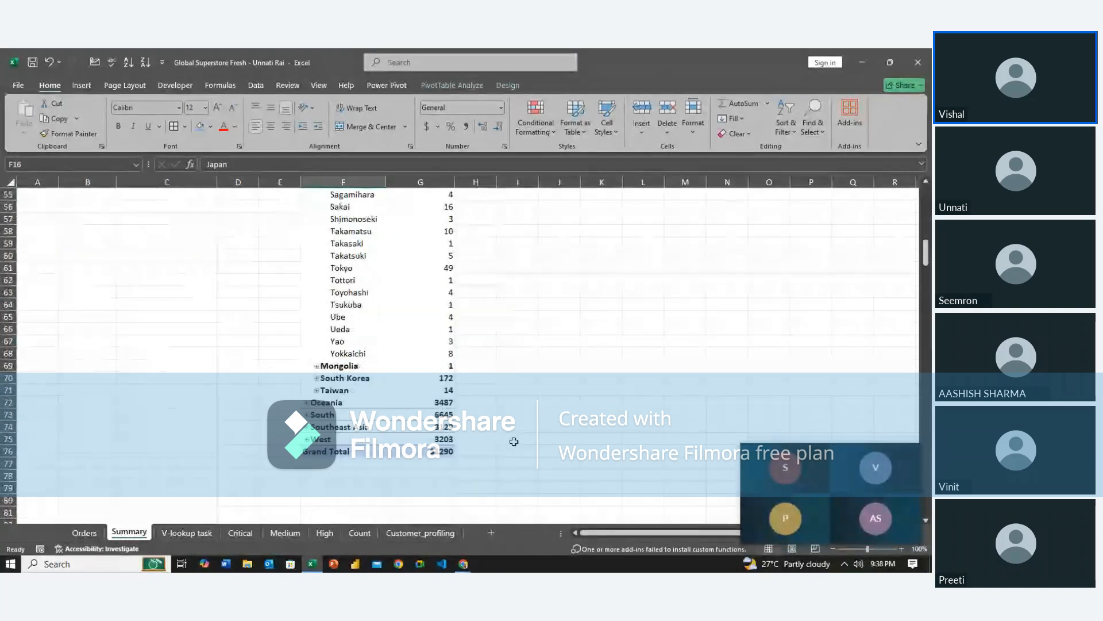
scroll(514, 441, "up", 11)
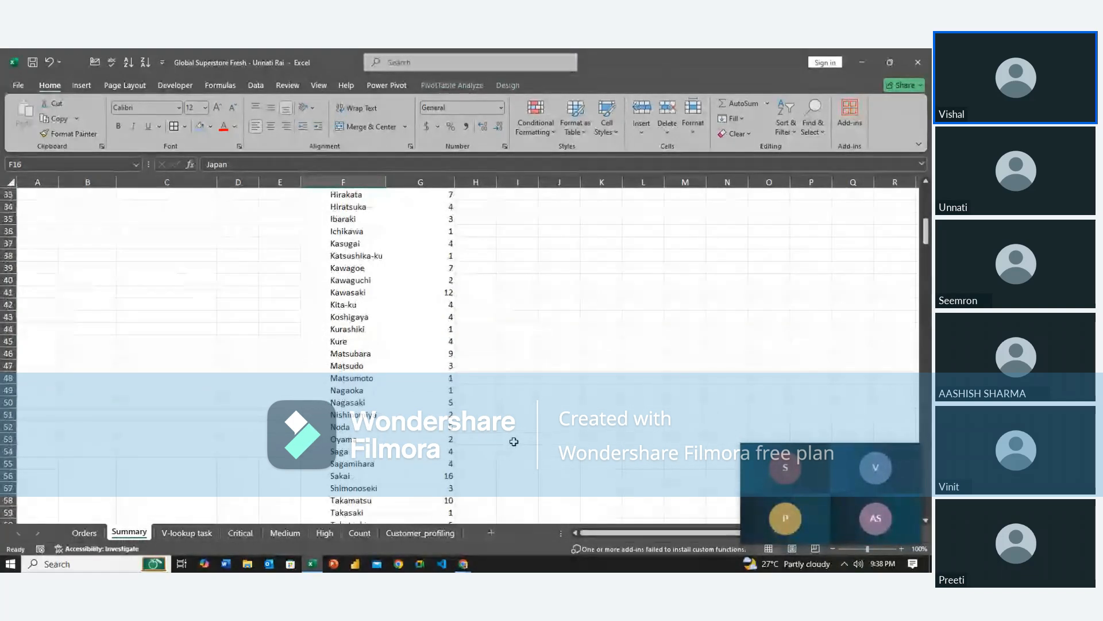
scroll(514, 441, "up", 8)
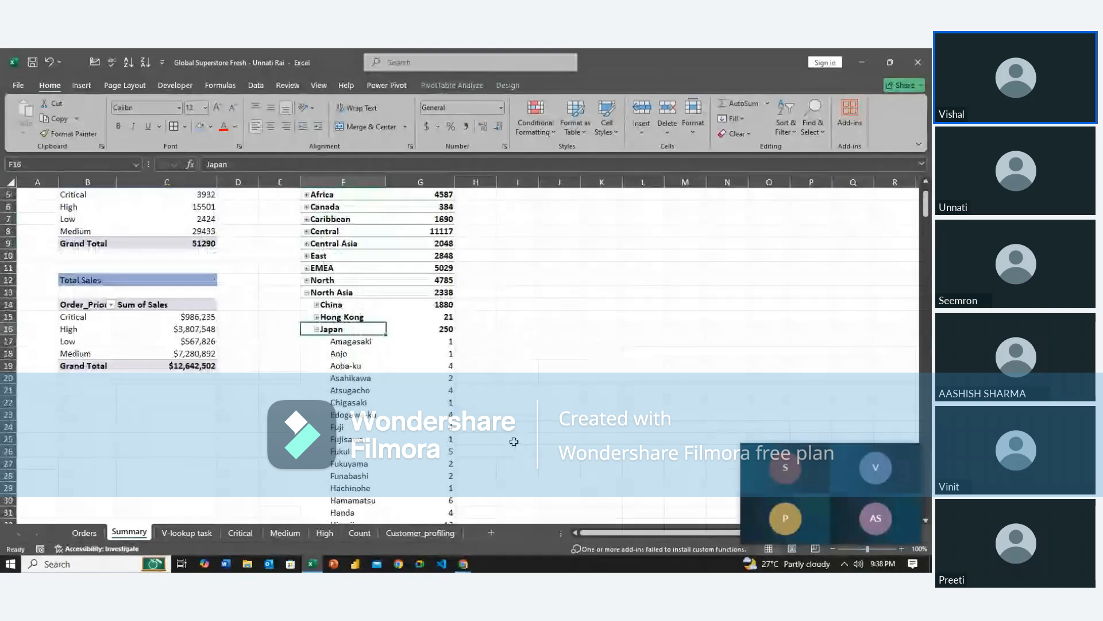
left_click(316, 378)
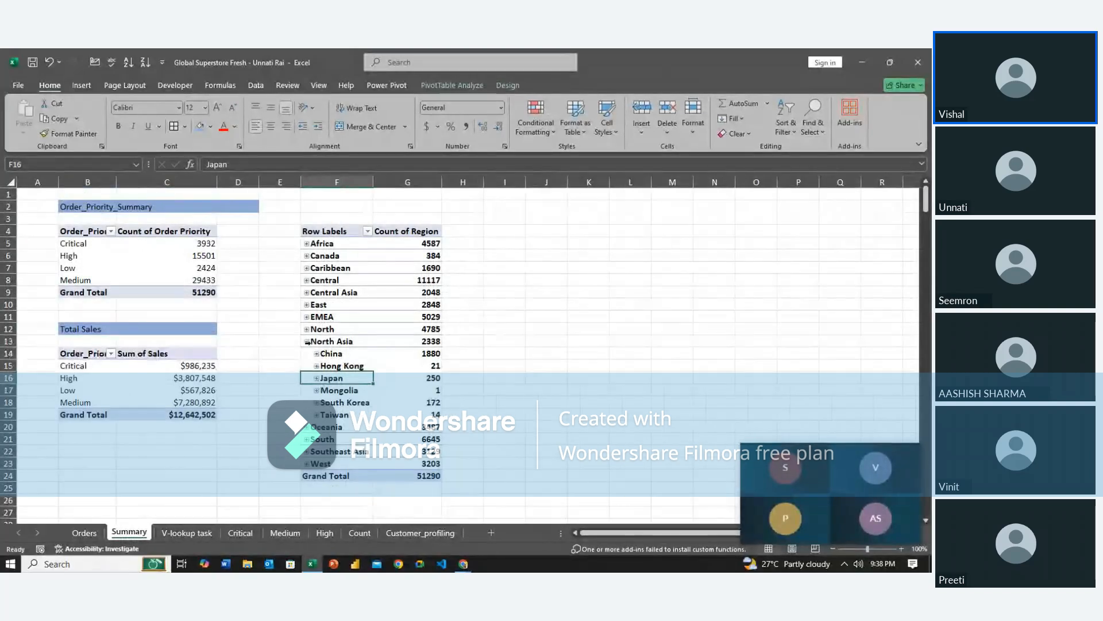
Collapse North Asia so the pivot table lists only the regions.
left_click(307, 342)
left_click(308, 342)
left_click(489, 394)
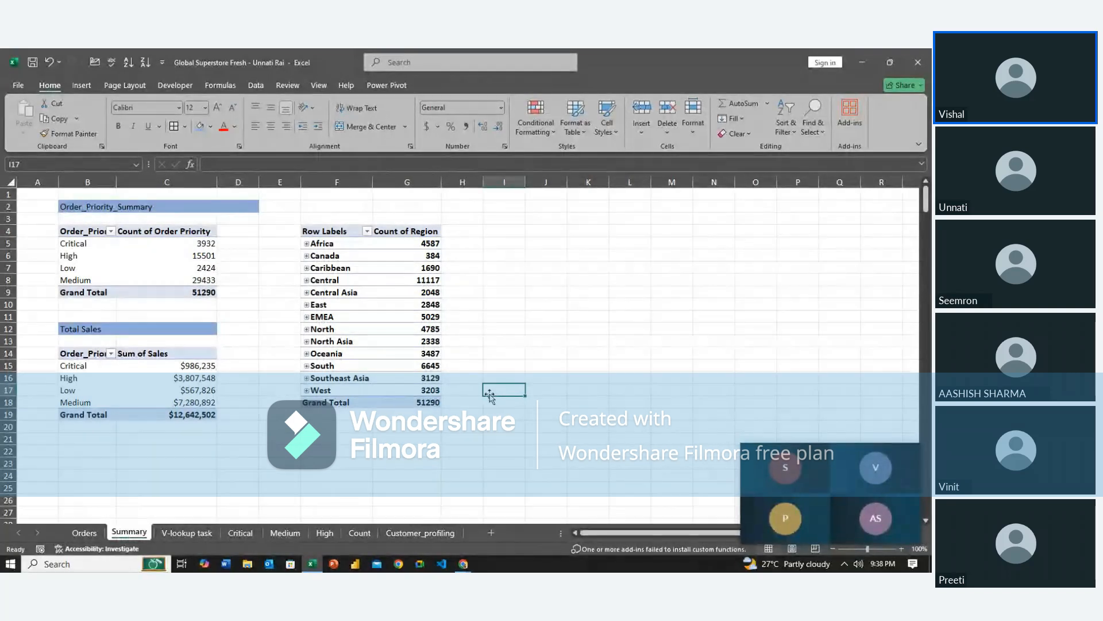
Reopen the region pivot table's field list and remove Region from the rows and Count of Region from the values.
left_click(343, 331)
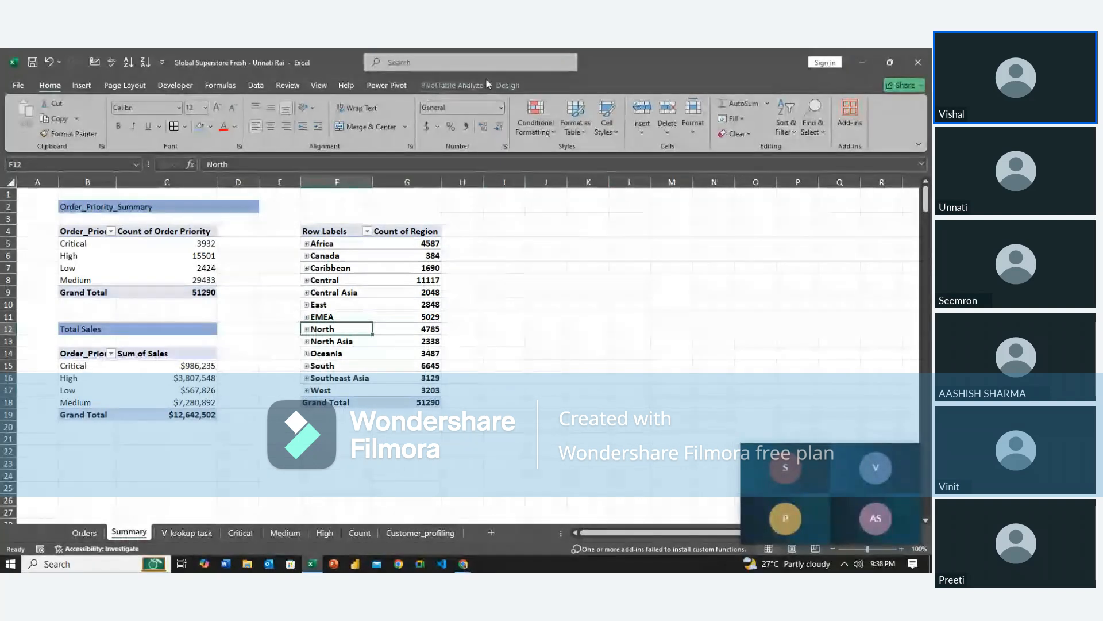
left_click(470, 86)
left_click(803, 124)
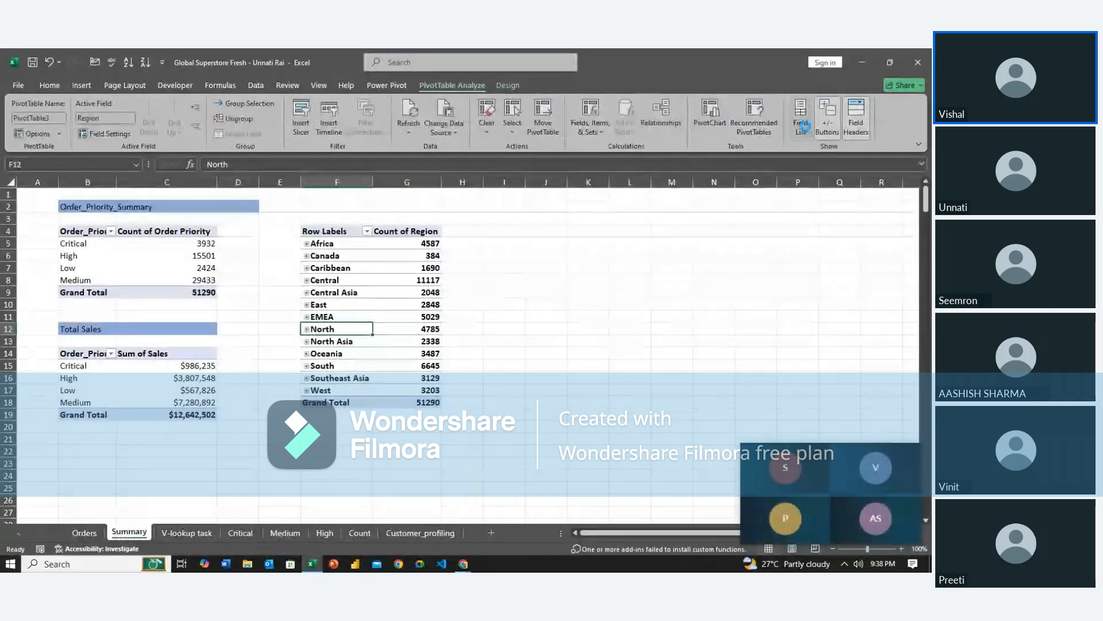
left_click_drag(616, 384, 475, 435)
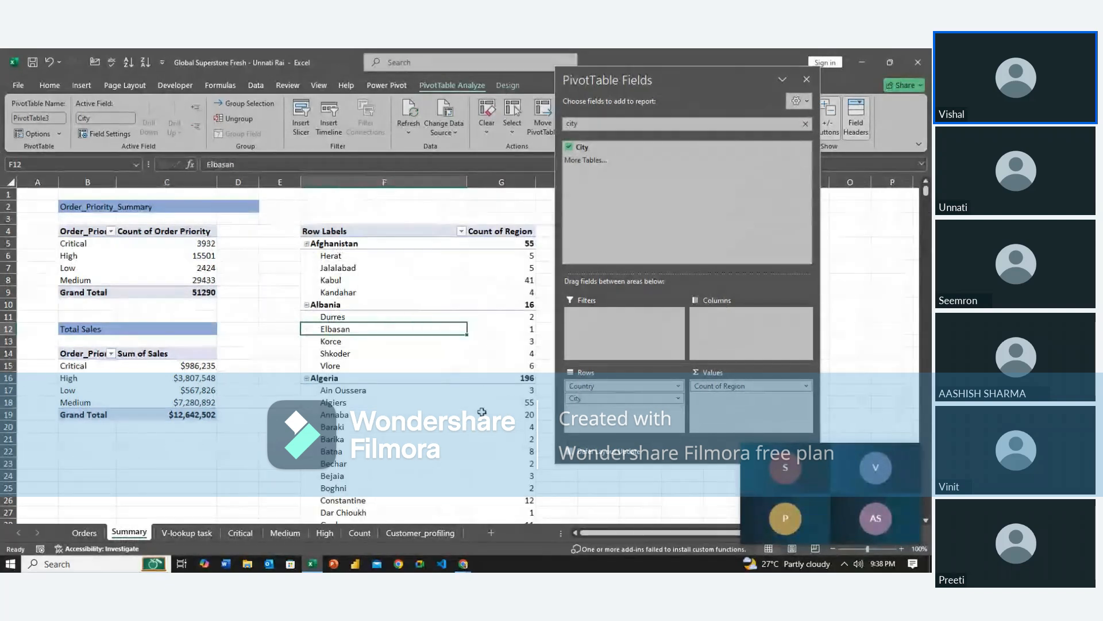
left_click_drag(756, 384, 841, 373)
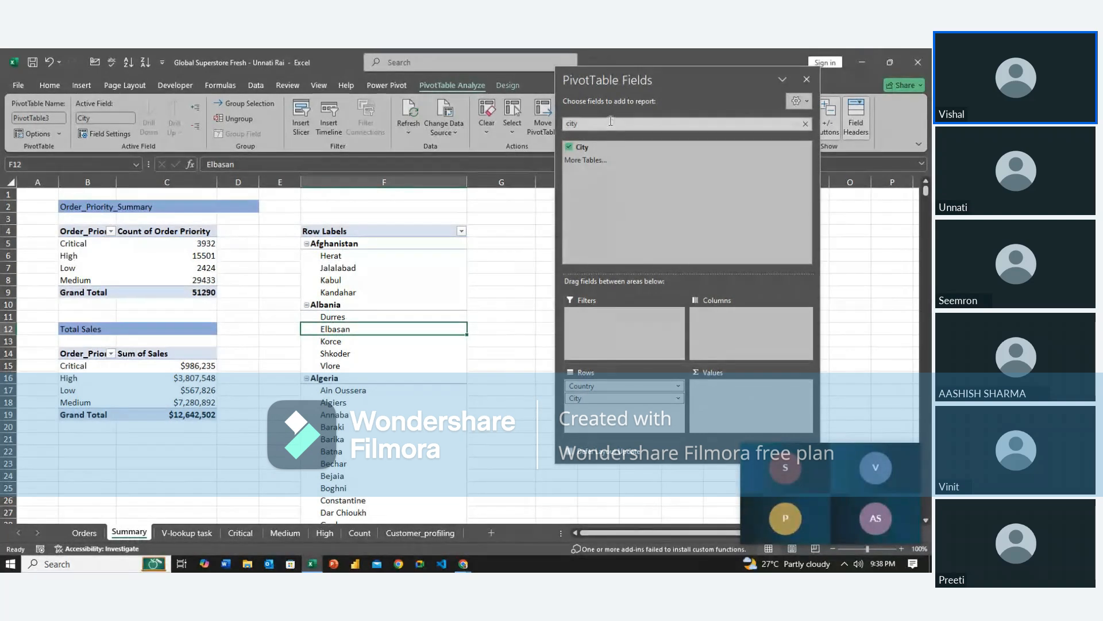
Filter the field list by "c", add Country to the values as a count, and close the field list.
key("Delete")
key("Delete")
key("Delete")
key("Delete")
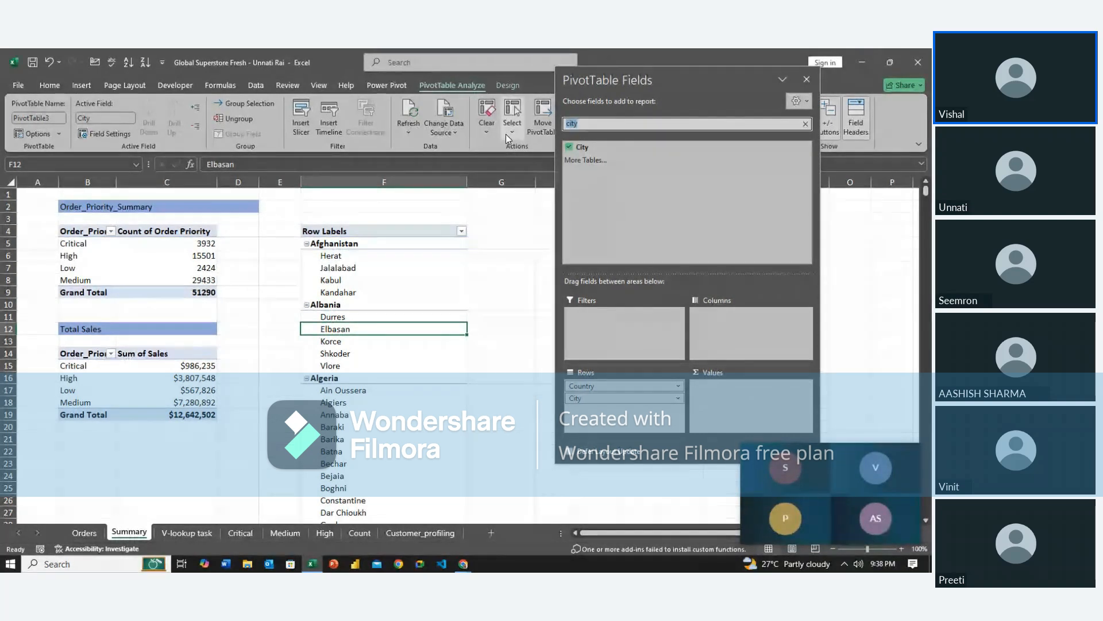
type("cio")
key("BackSpace")
key("BackSpace")
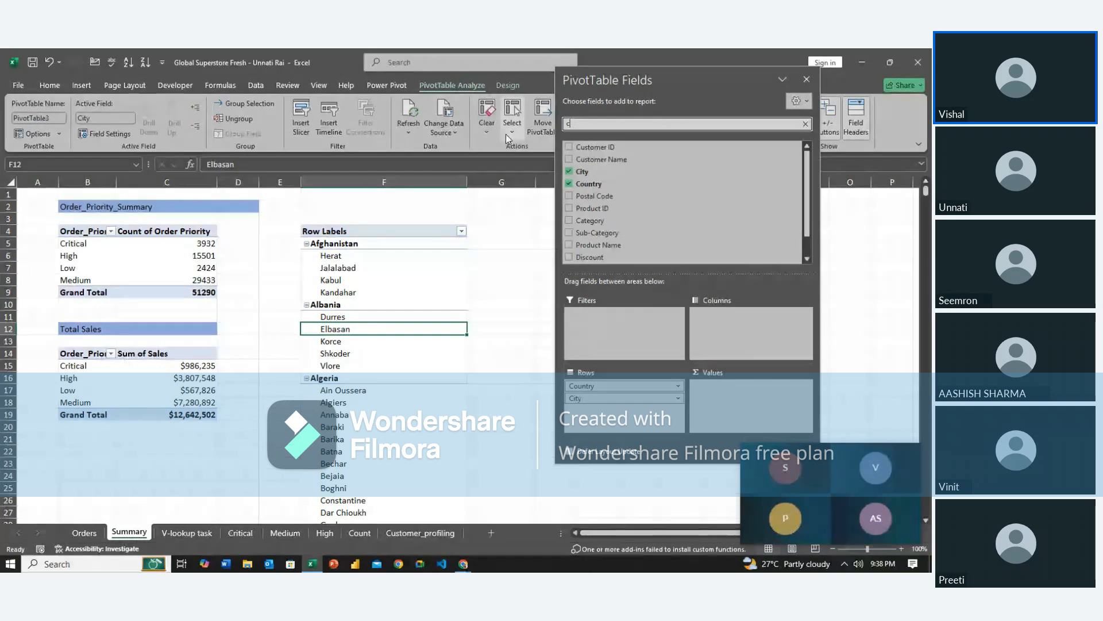
left_click(587, 187)
left_click_drag(587, 187, 723, 396)
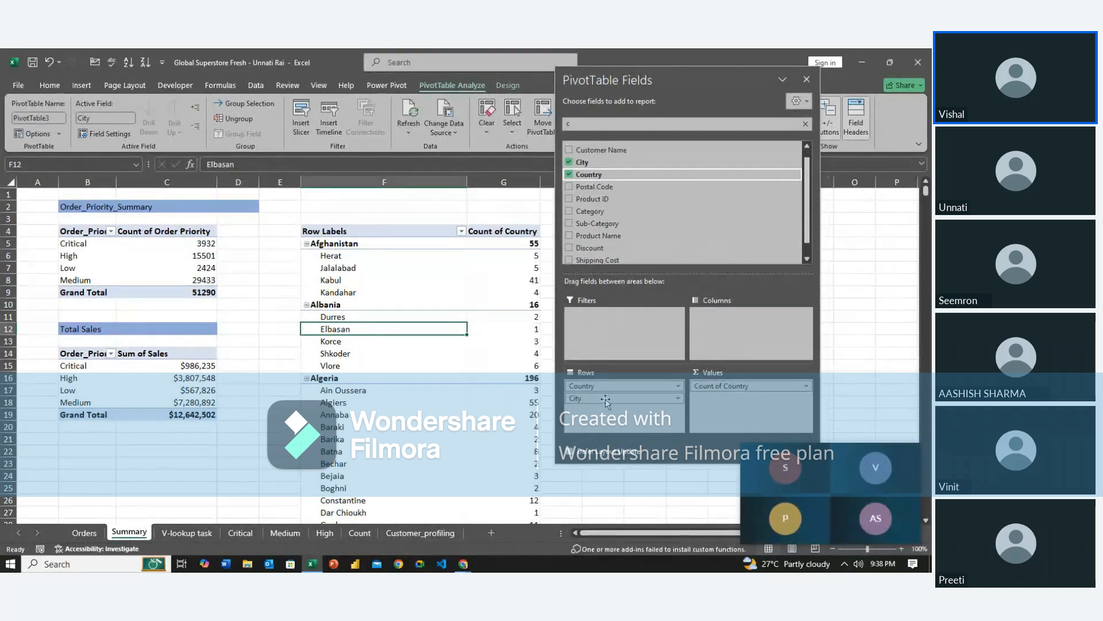
left_click(806, 80)
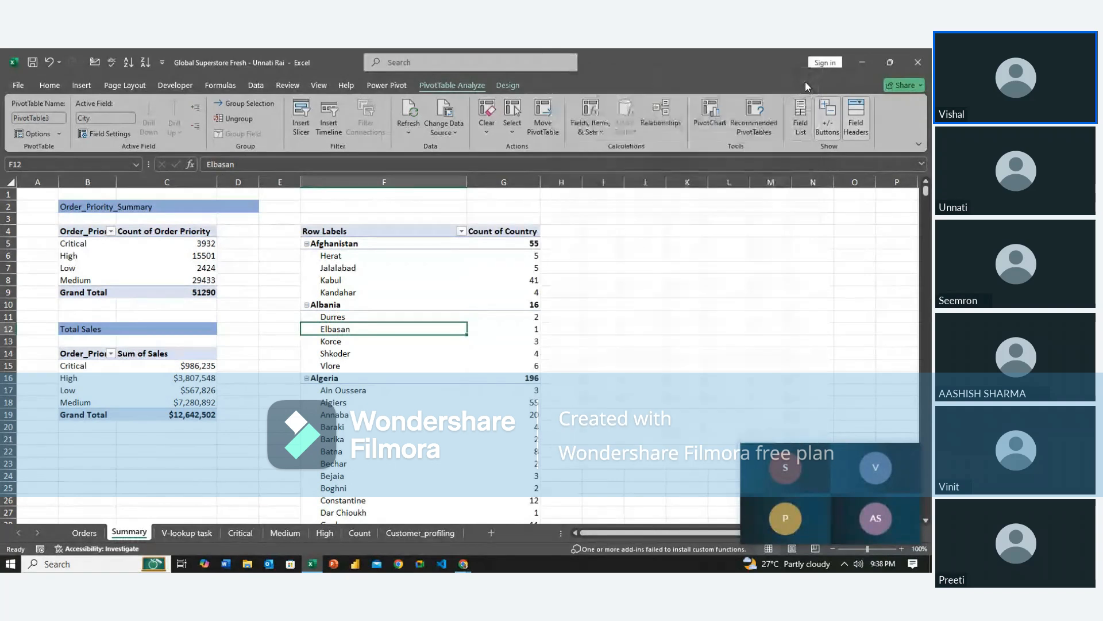
Collapse the city lists of the countries from Afghanistan through Azerbaijan in the pivot table.
left_click(307, 244)
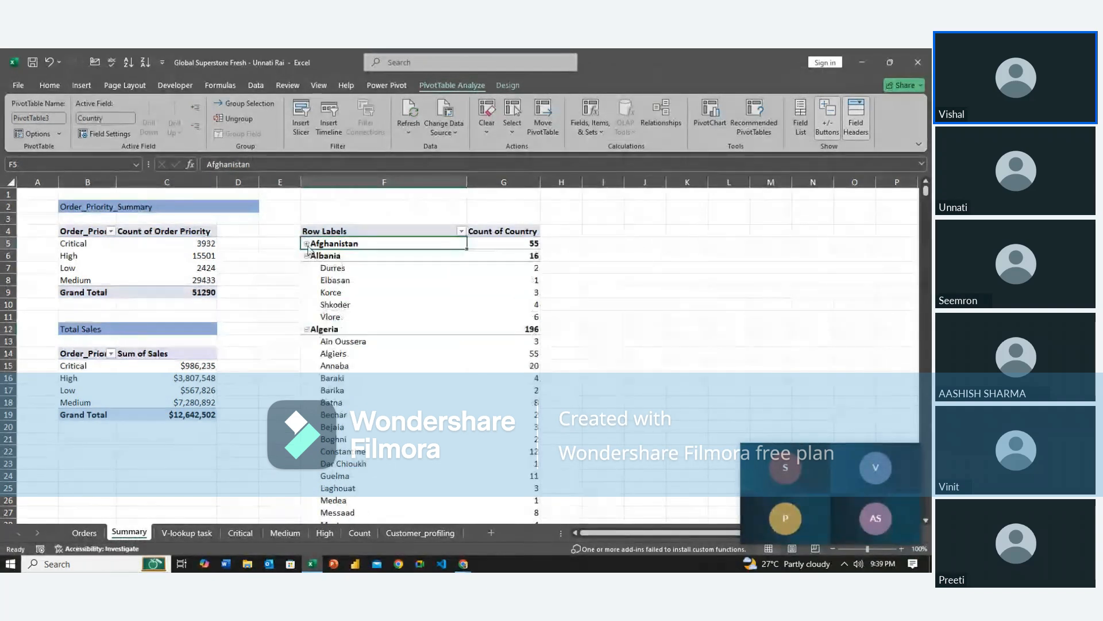
left_click(307, 256)
left_click(307, 269)
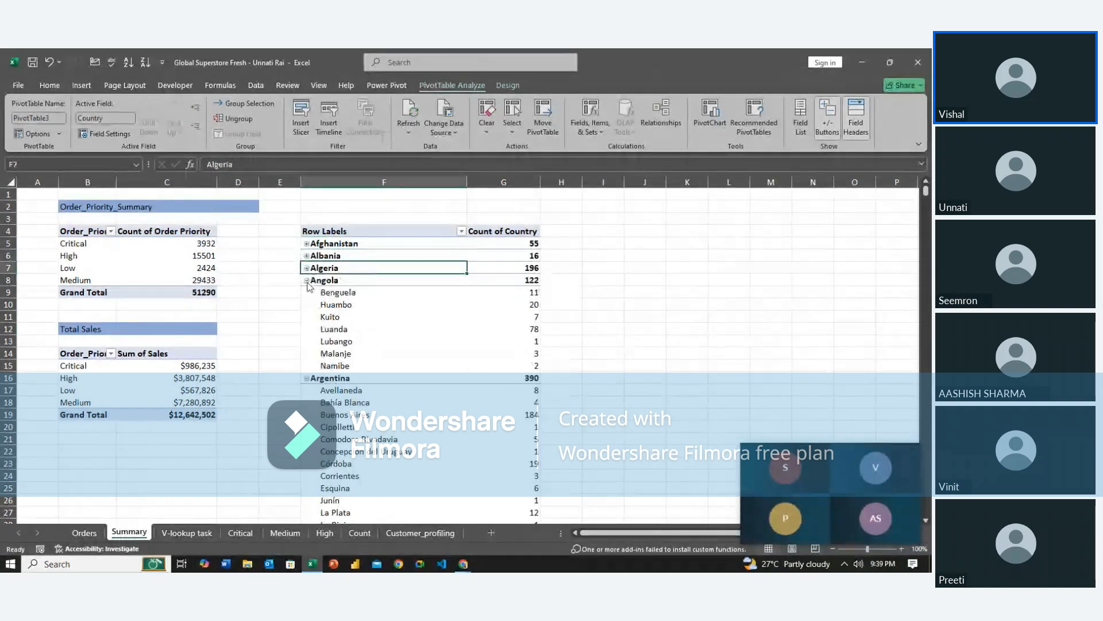
left_click(307, 280)
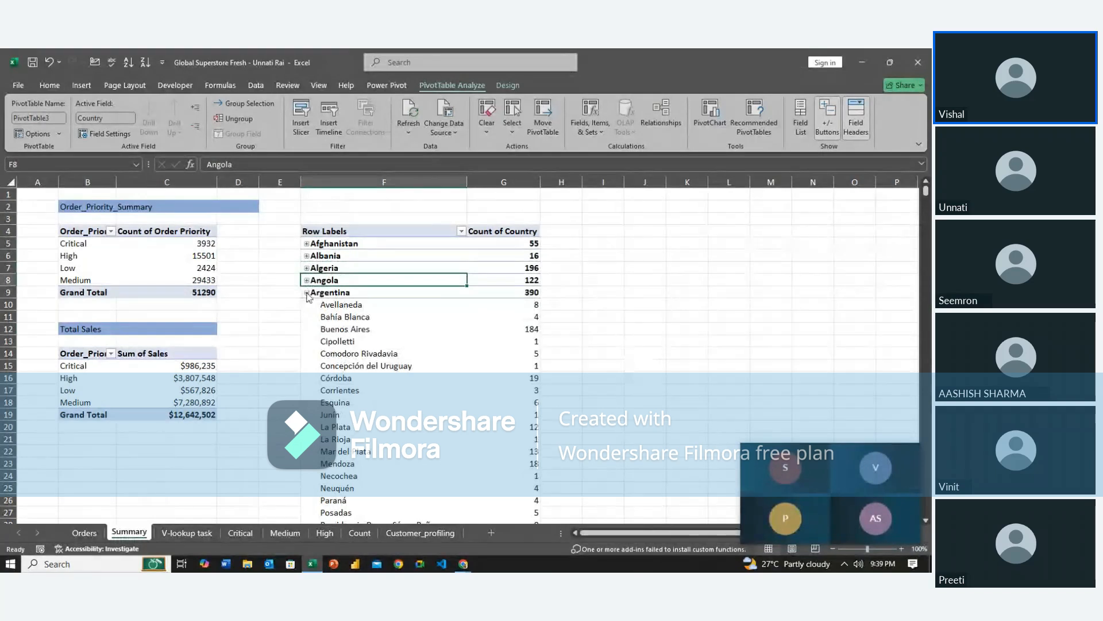
left_click(307, 293)
left_click(307, 305)
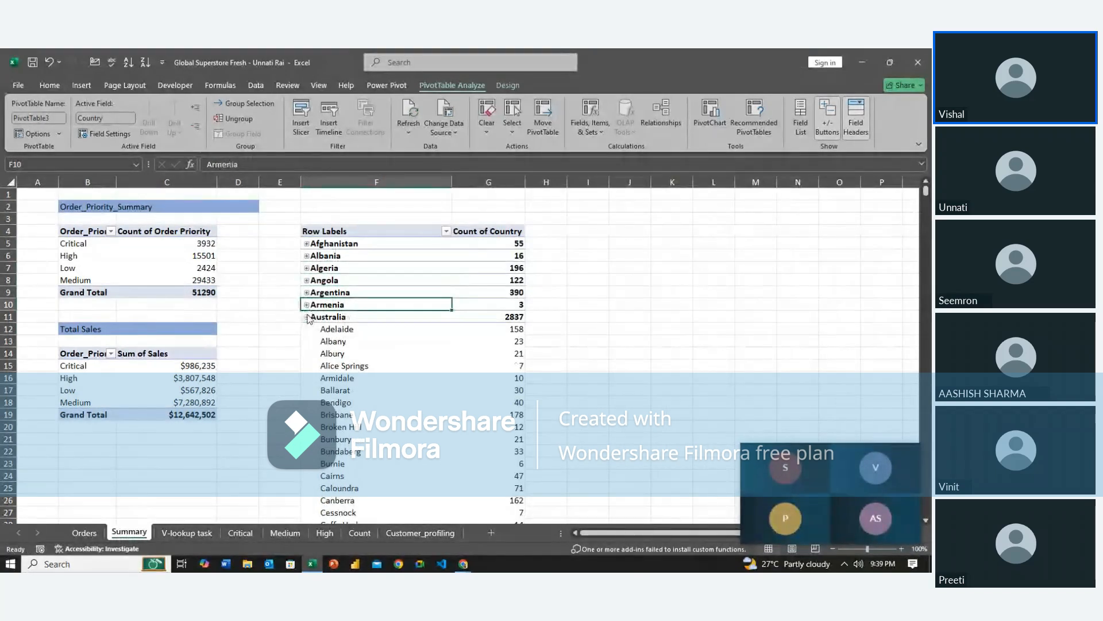
left_click(307, 318)
left_click(307, 330)
left_click(306, 341)
Collapse the city lists of the countries from Bahrain through Bolivia.
left_click(307, 353)
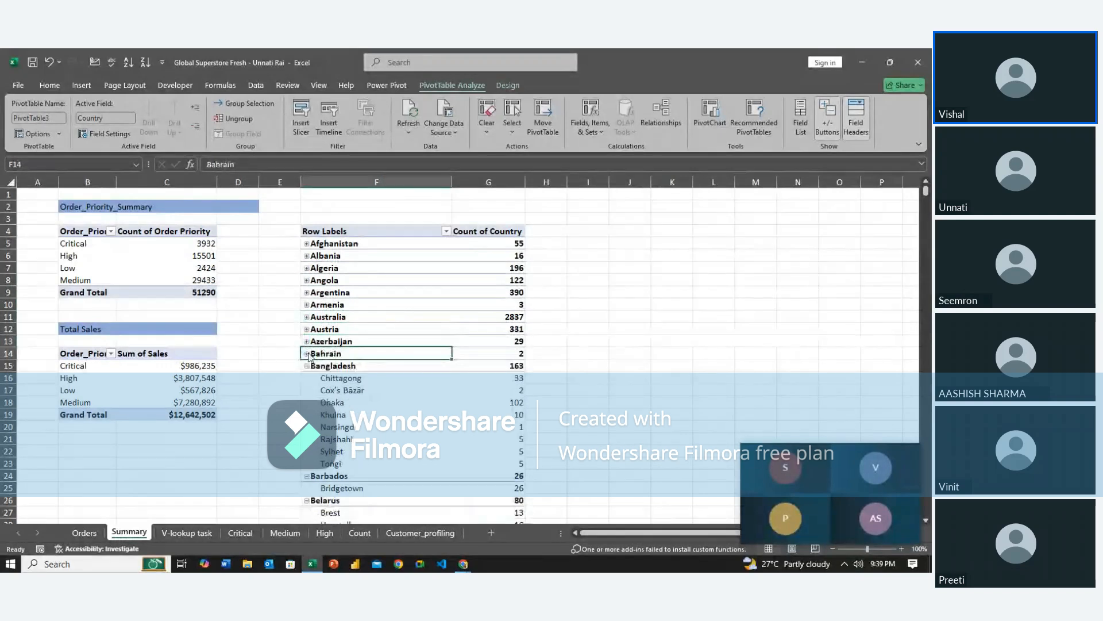
left_click(306, 366)
left_click(307, 377)
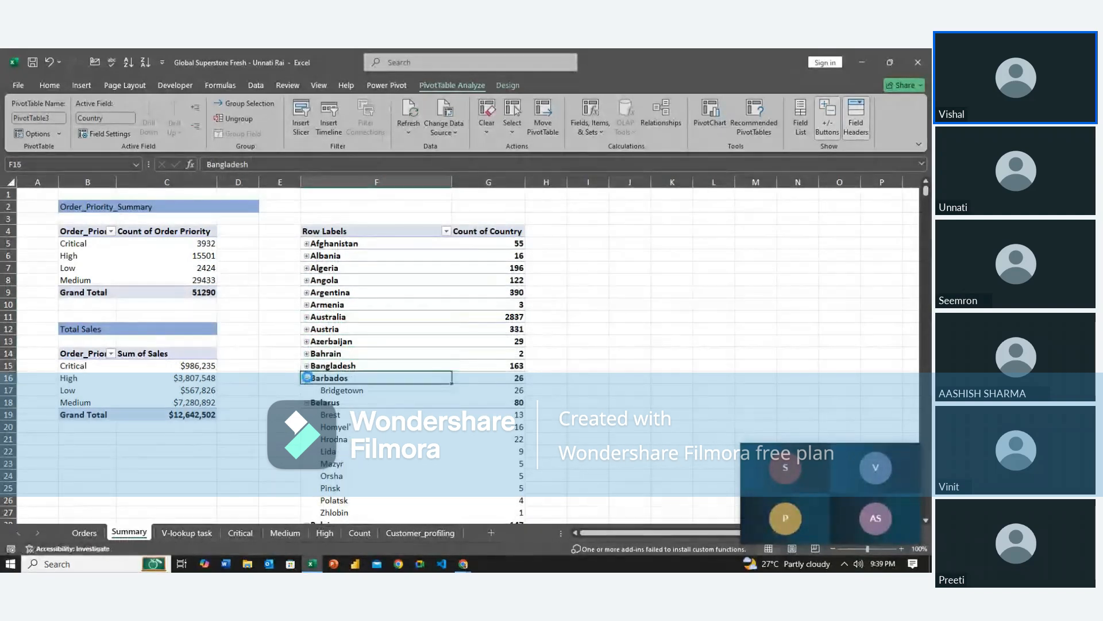
left_click(307, 391)
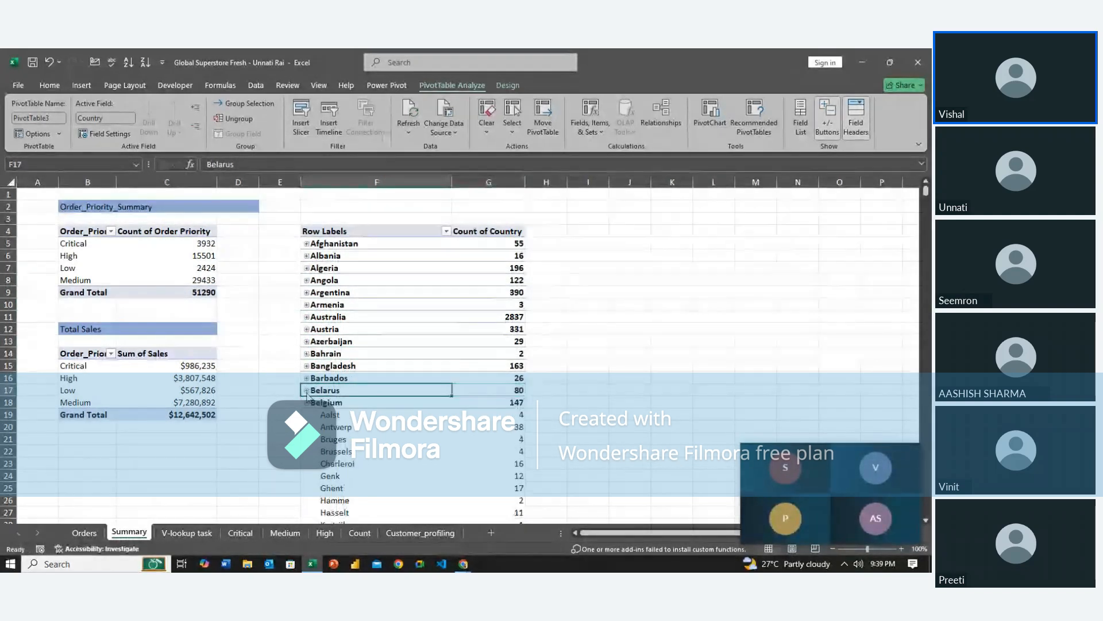
left_click(307, 402)
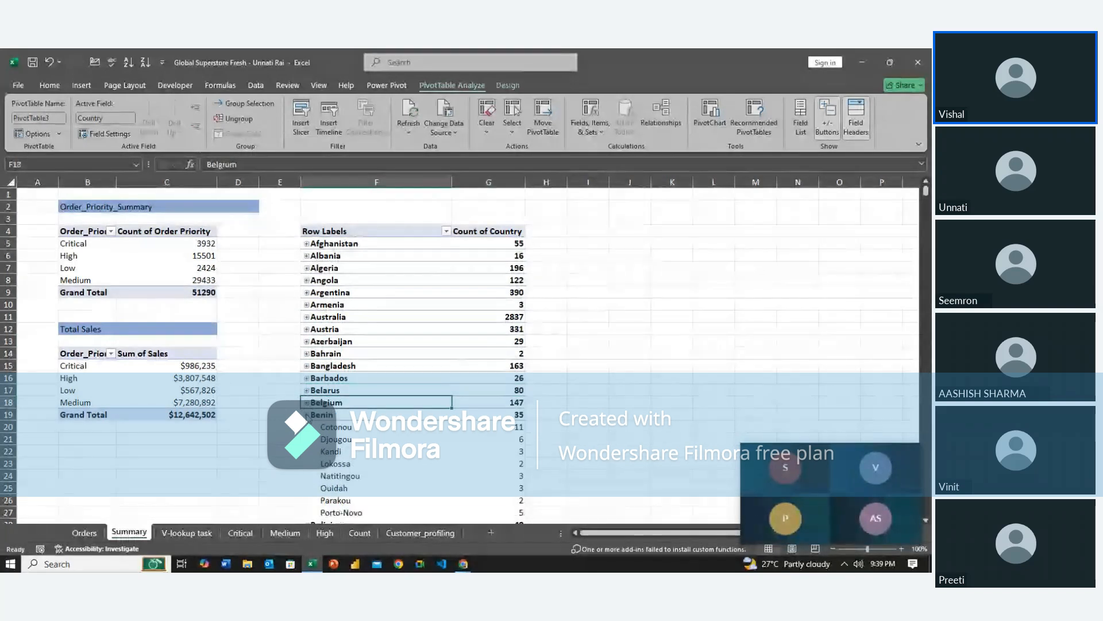
left_click(307, 414)
key("alt")
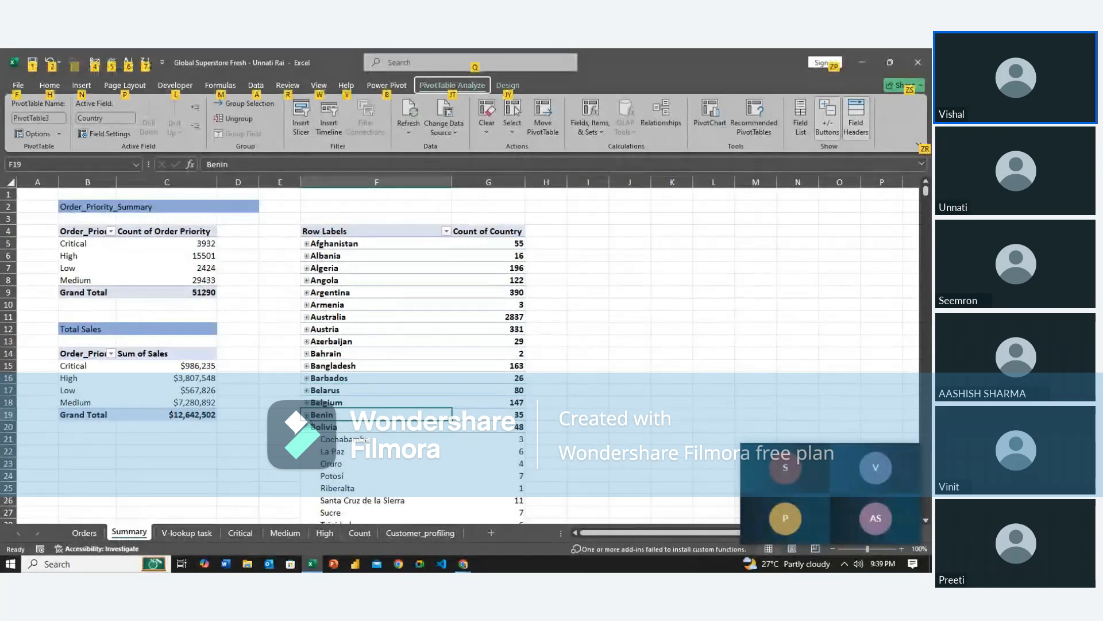
left_click(307, 414)
left_click(307, 415)
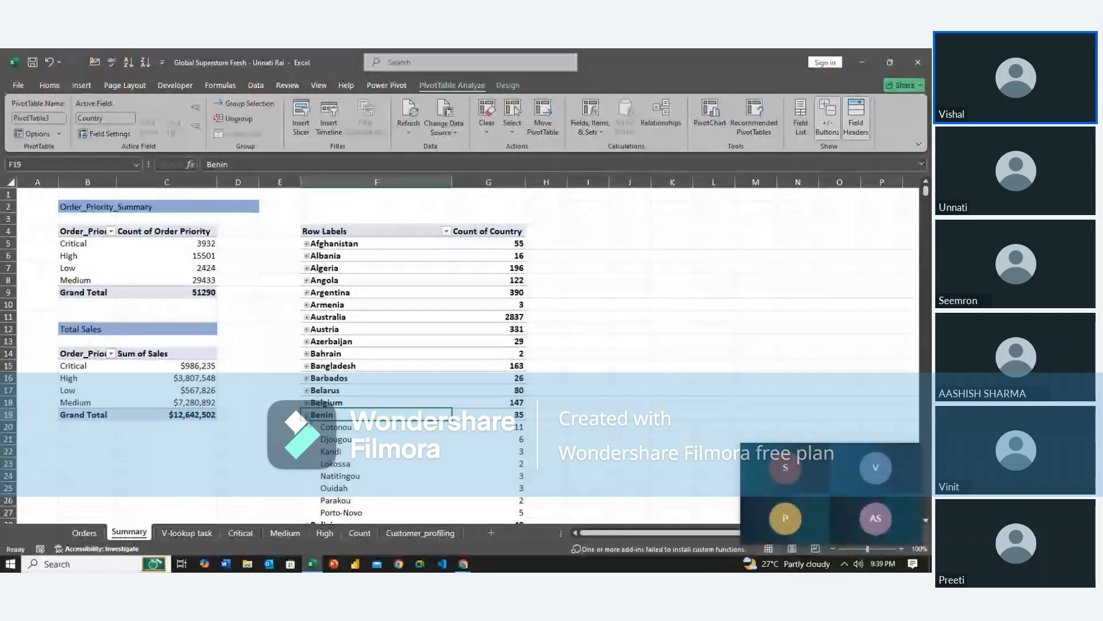
left_click(307, 426)
Collapse the city lists of Bosnia and Herzegovina, Brazil, Bulgaria and Burundi.
scroll(305, 374, "down", 5)
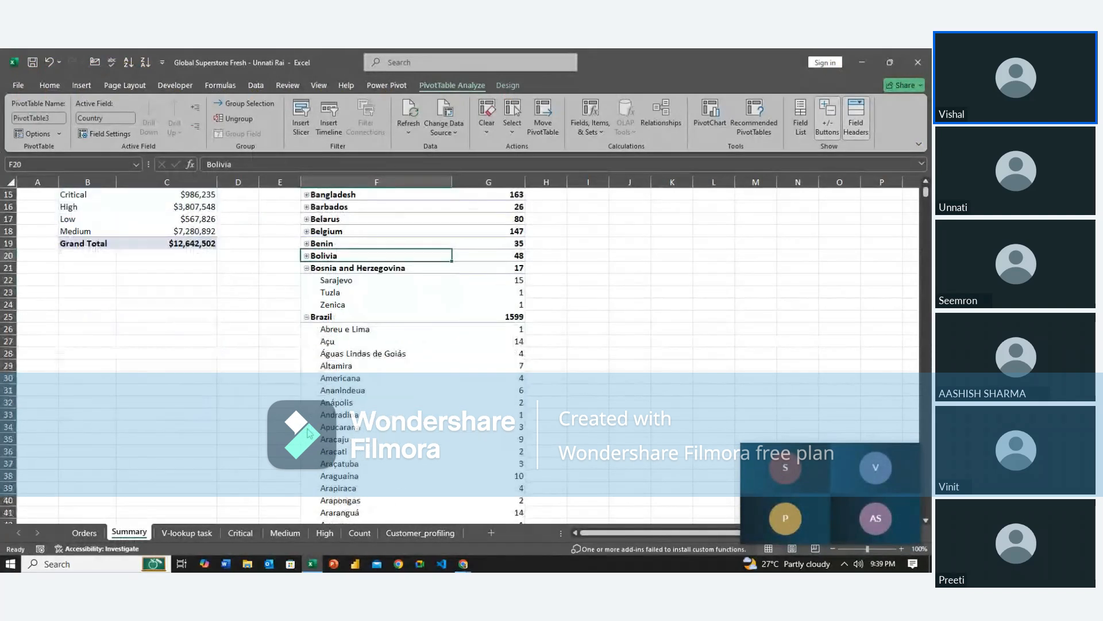
left_click(307, 317)
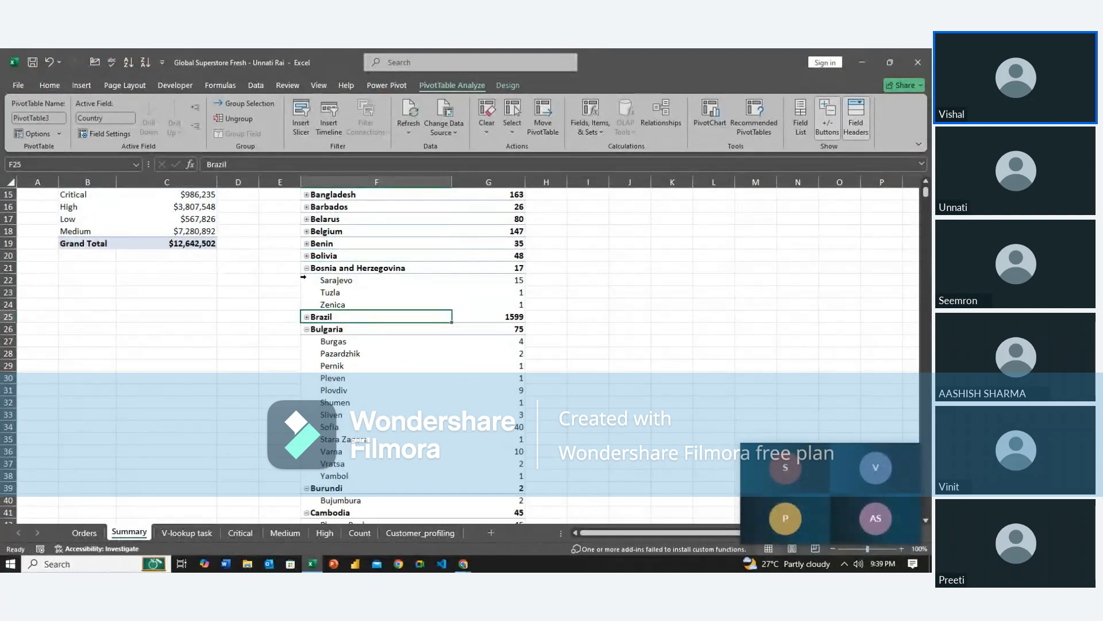
left_click(307, 268)
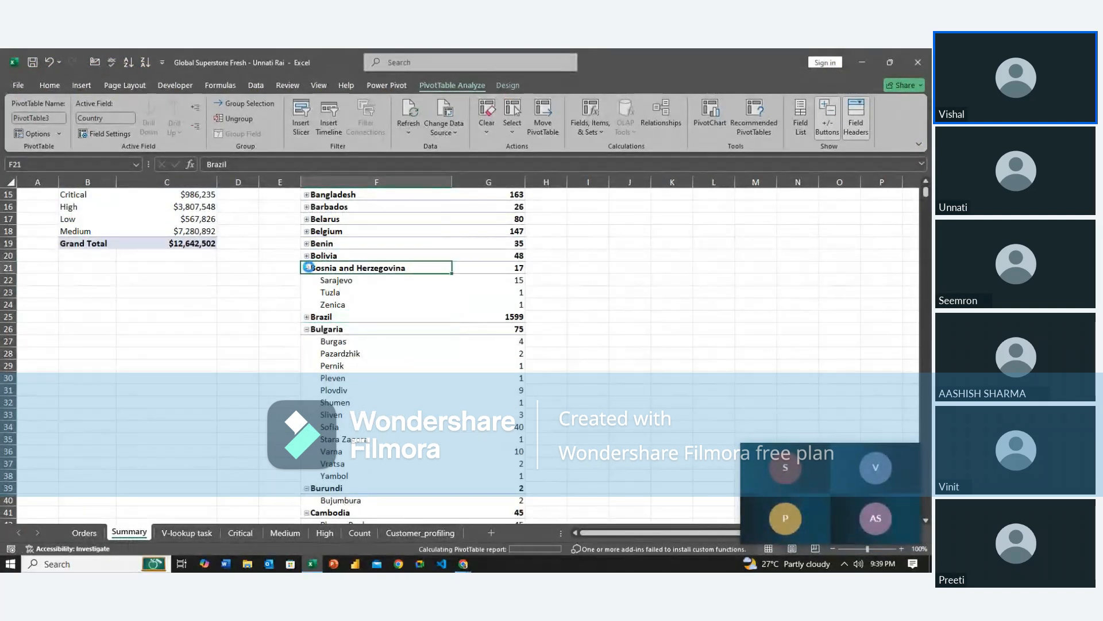
left_click(305, 365)
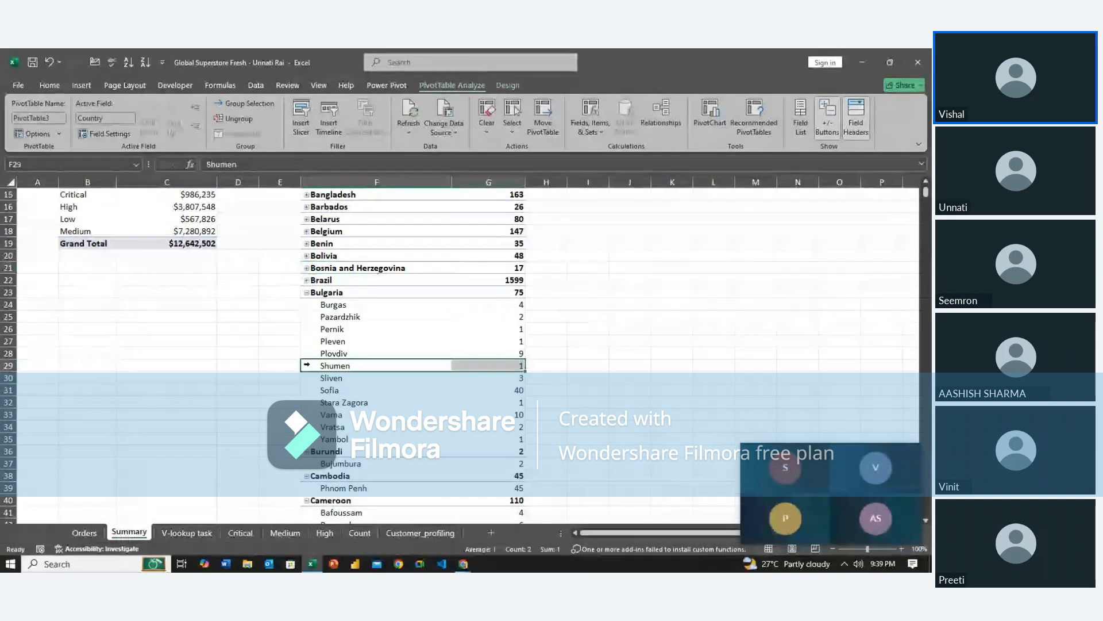
left_click(307, 293)
left_click(307, 305)
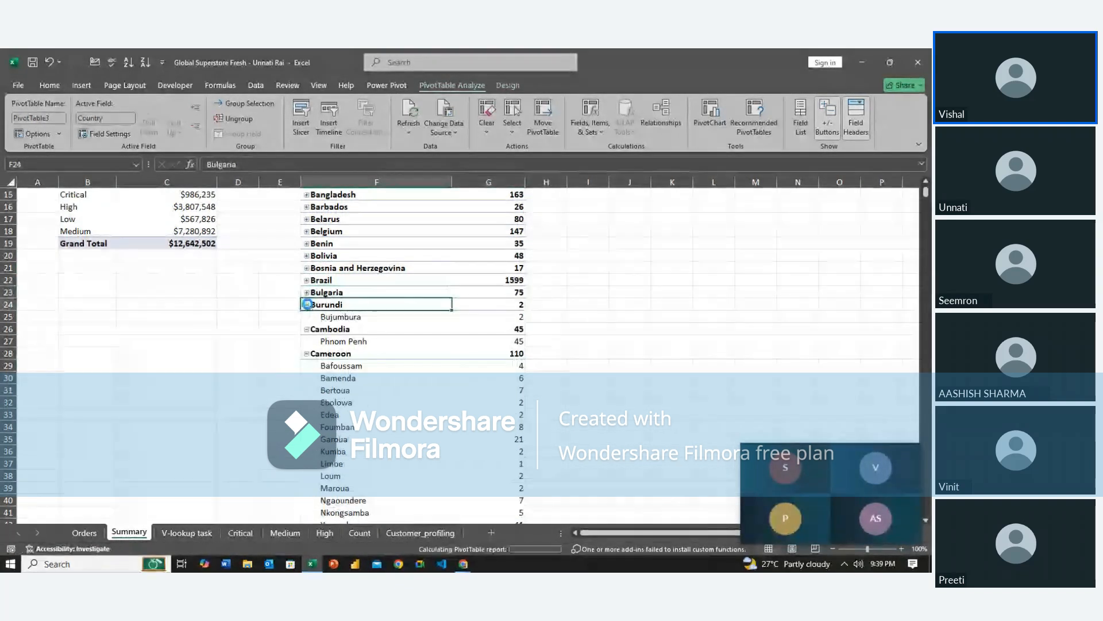
Collapse the city lists of the countries from Cambodia through Cuba.
left_click(307, 317)
left_click(307, 329)
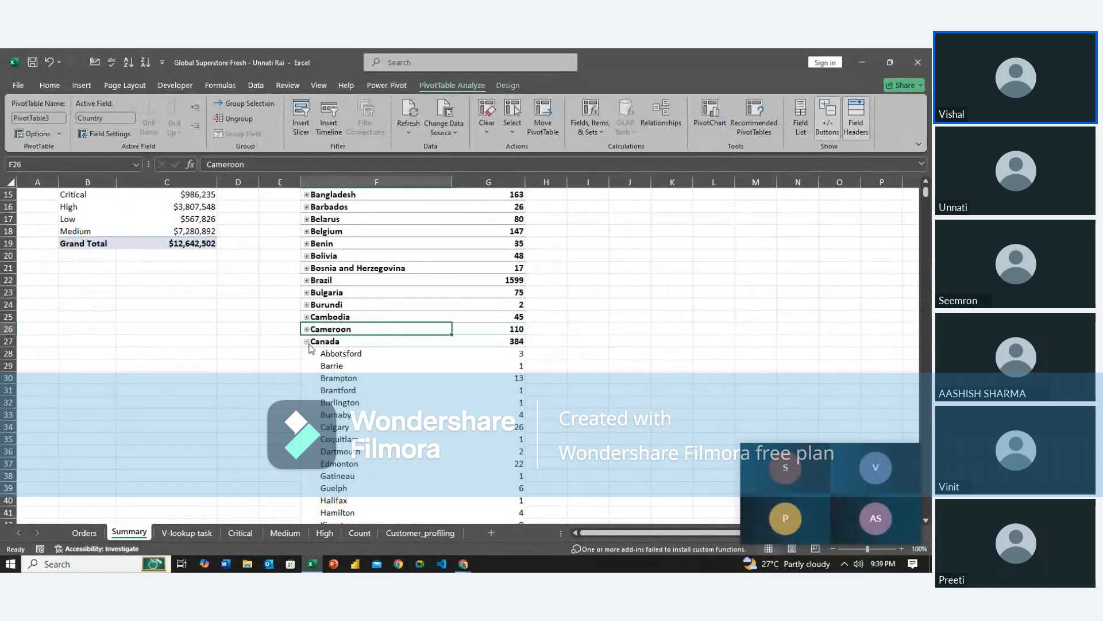
left_click(306, 342)
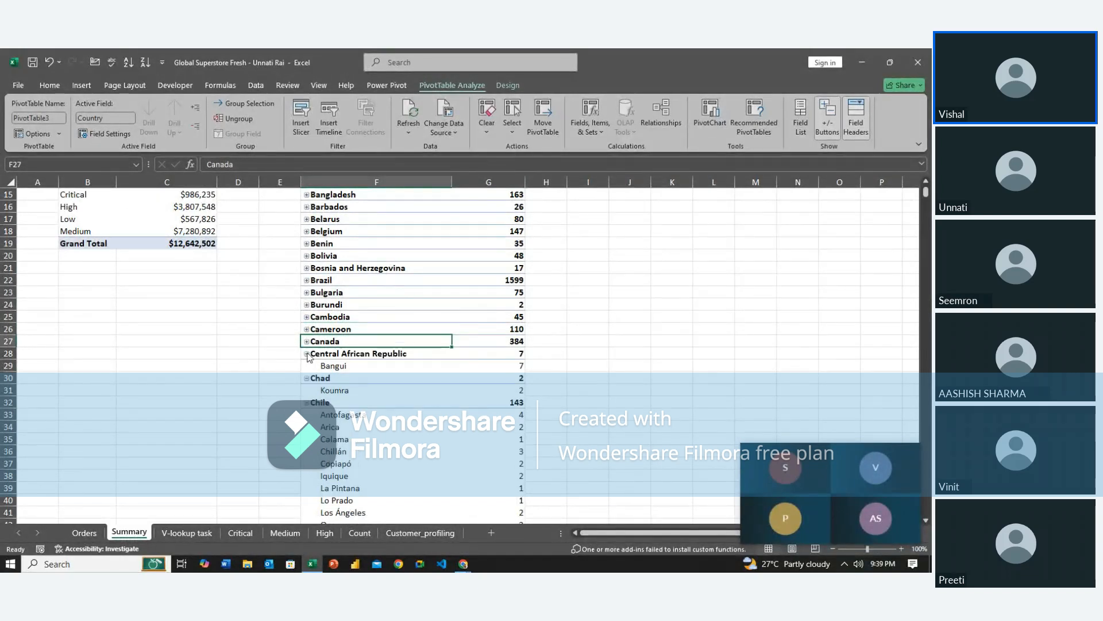
left_click(307, 354)
left_click(307, 366)
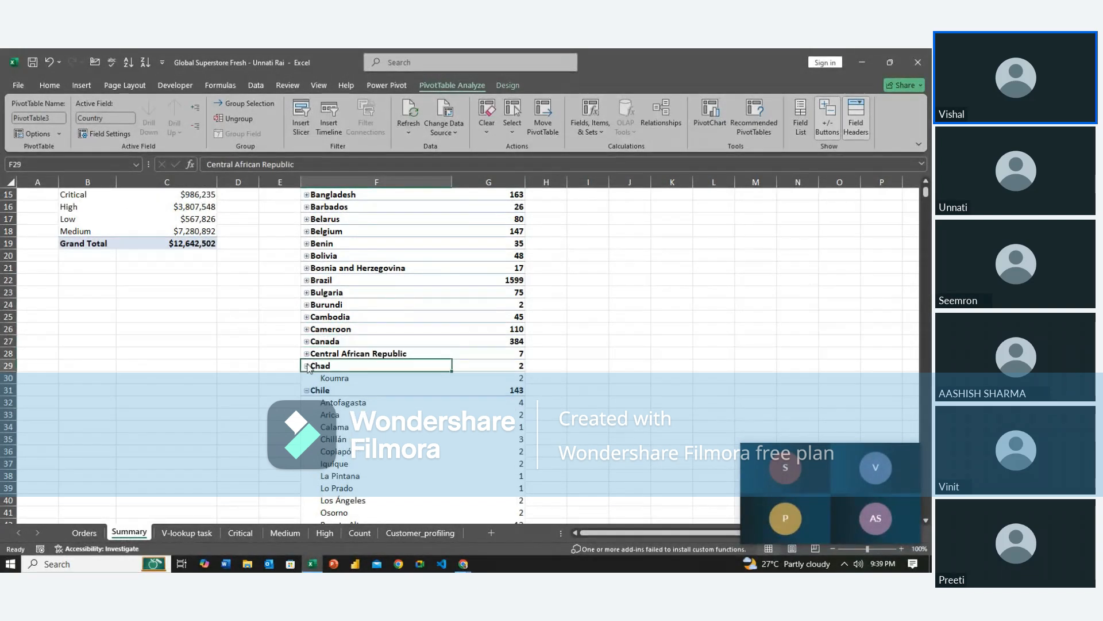
left_click(306, 378)
left_click(307, 402)
left_click(307, 414)
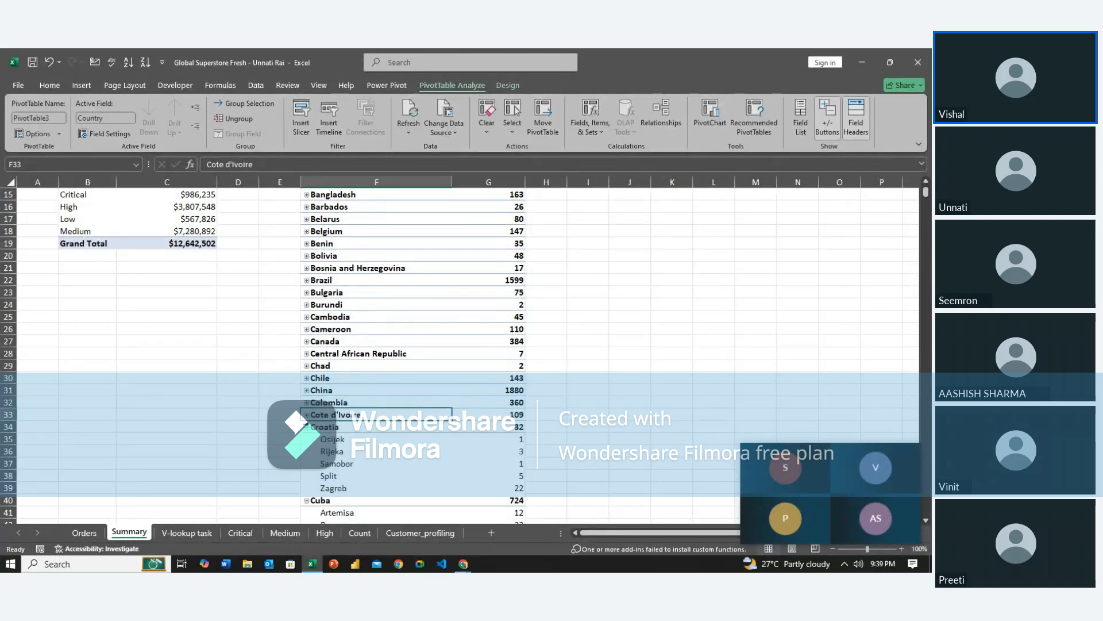
left_click(307, 427)
left_click(307, 440)
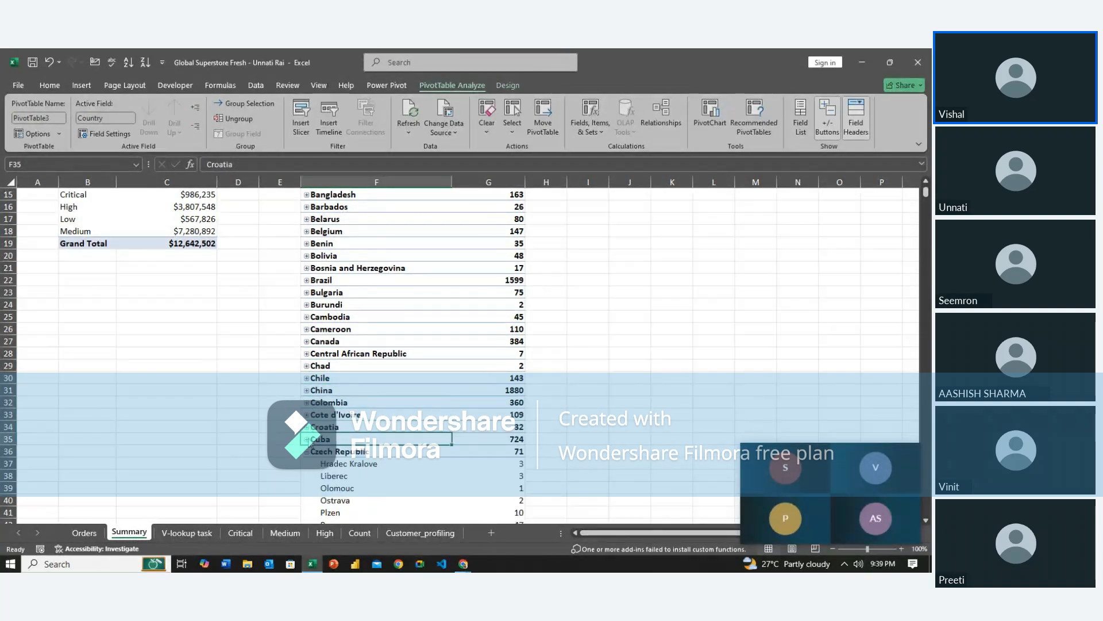
Group the countries from Afghanistan through Azerbaijan at the start of the pivot table.
scroll(308, 441, "up", 5)
scroll(310, 442, "down", 12)
scroll(309, 442, "down", 20)
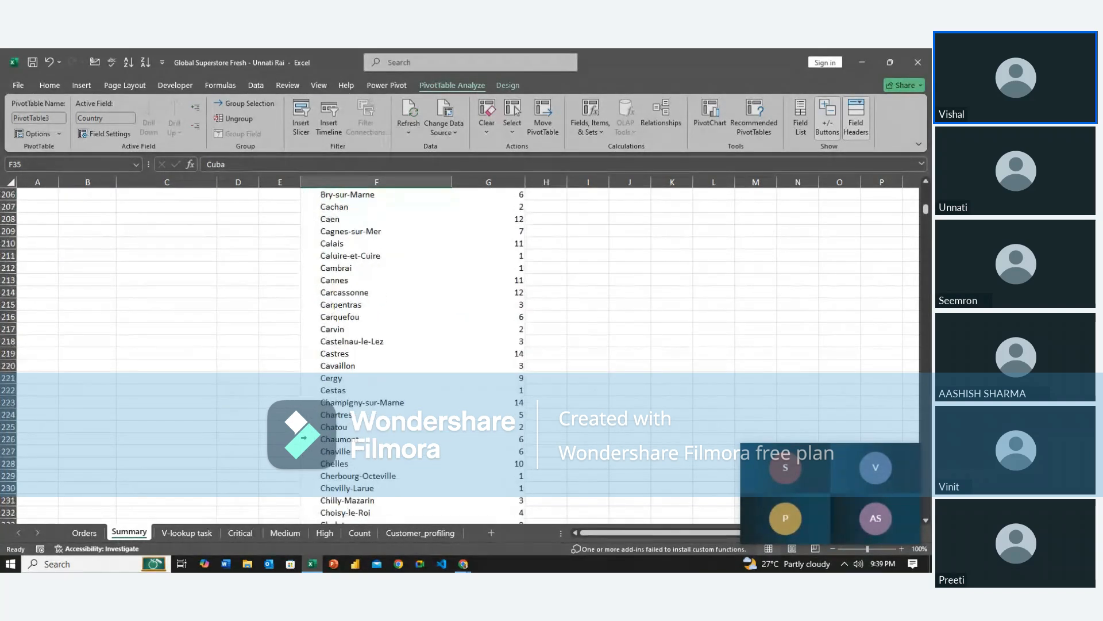
scroll(310, 443, "down", 20)
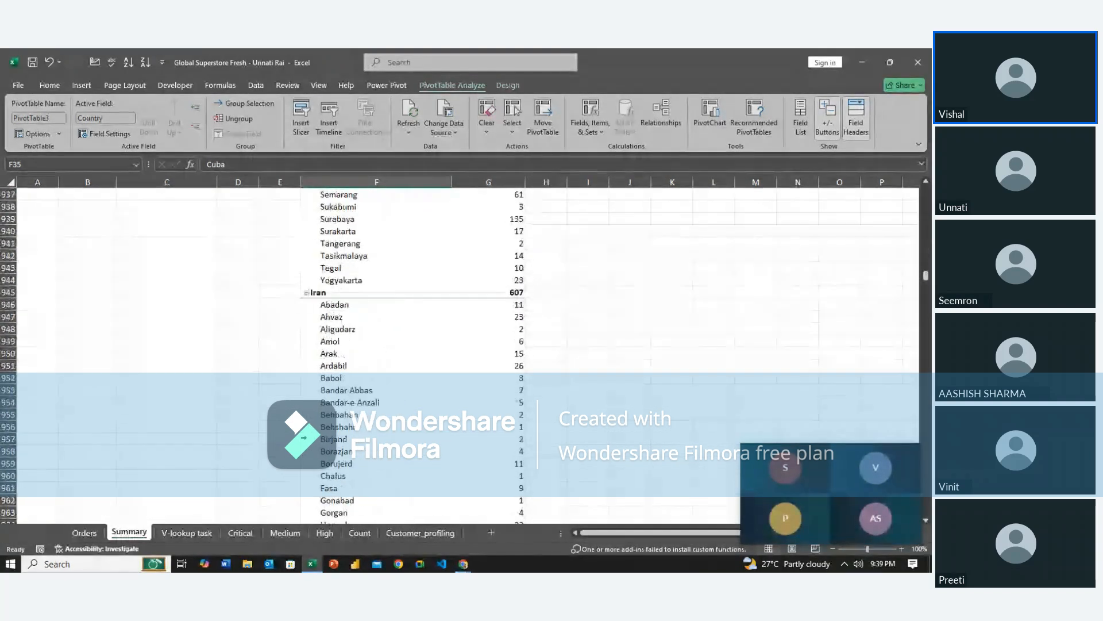
scroll(309, 443, "up", 20)
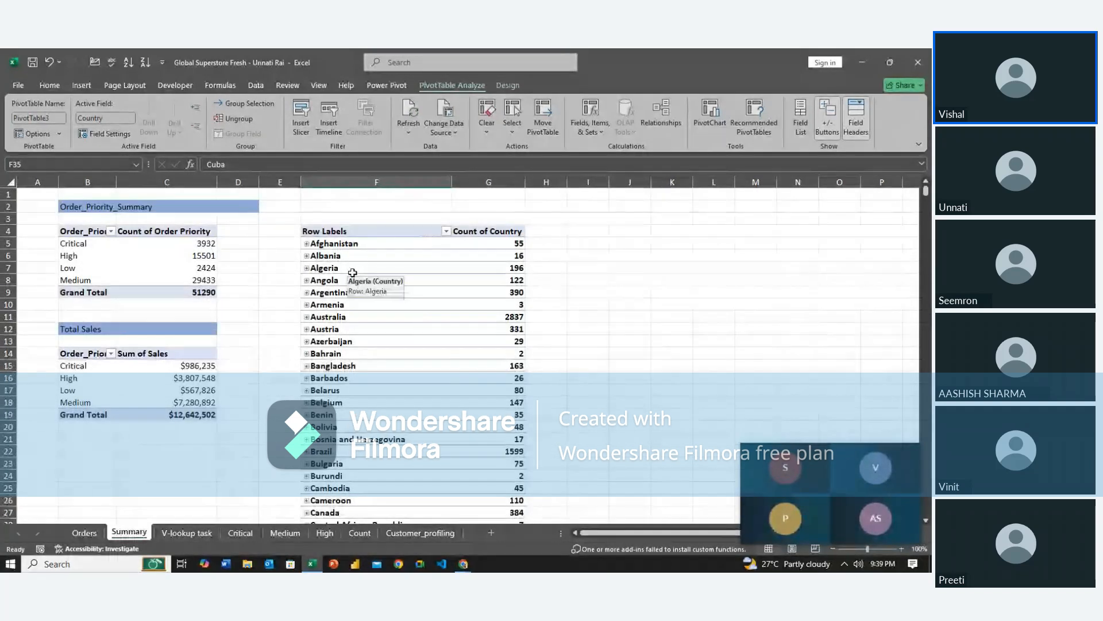
left_click(343, 246)
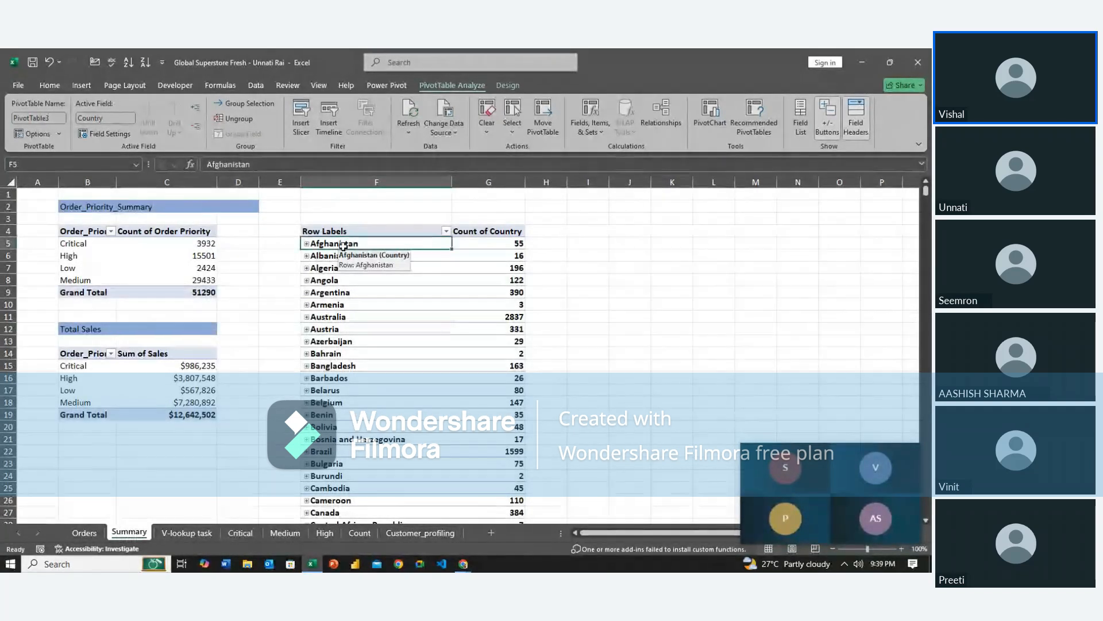
left_click_drag(343, 246, 347, 347)
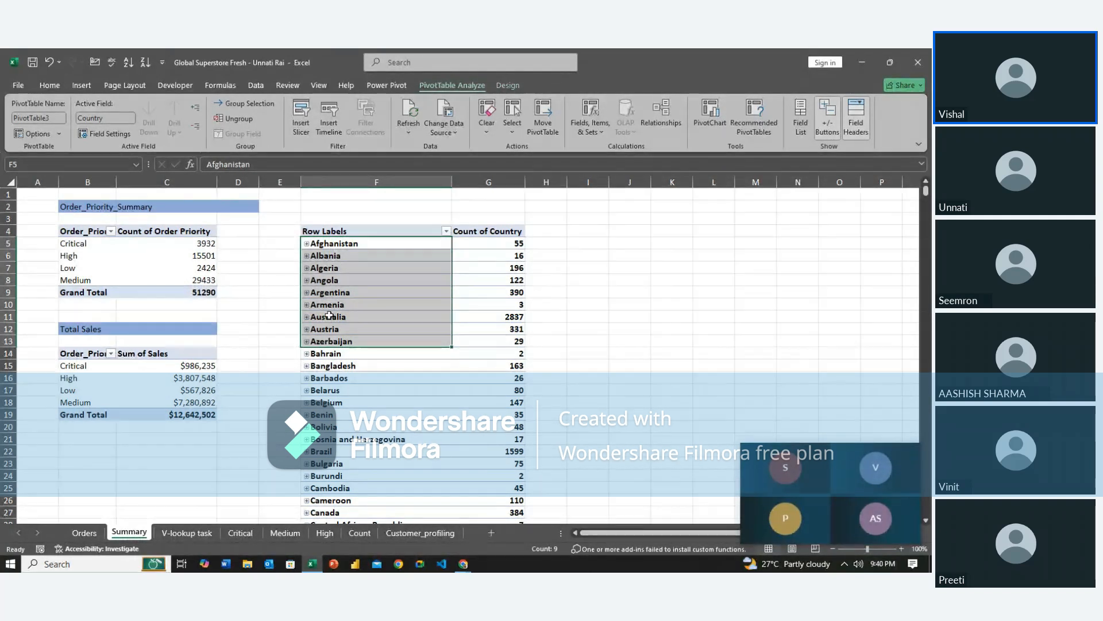
left_click(239, 104)
Rename the group containing Afghanistan through Azerbaijan as A and collapse it.
left_click(269, 167)
key("BackSpace")
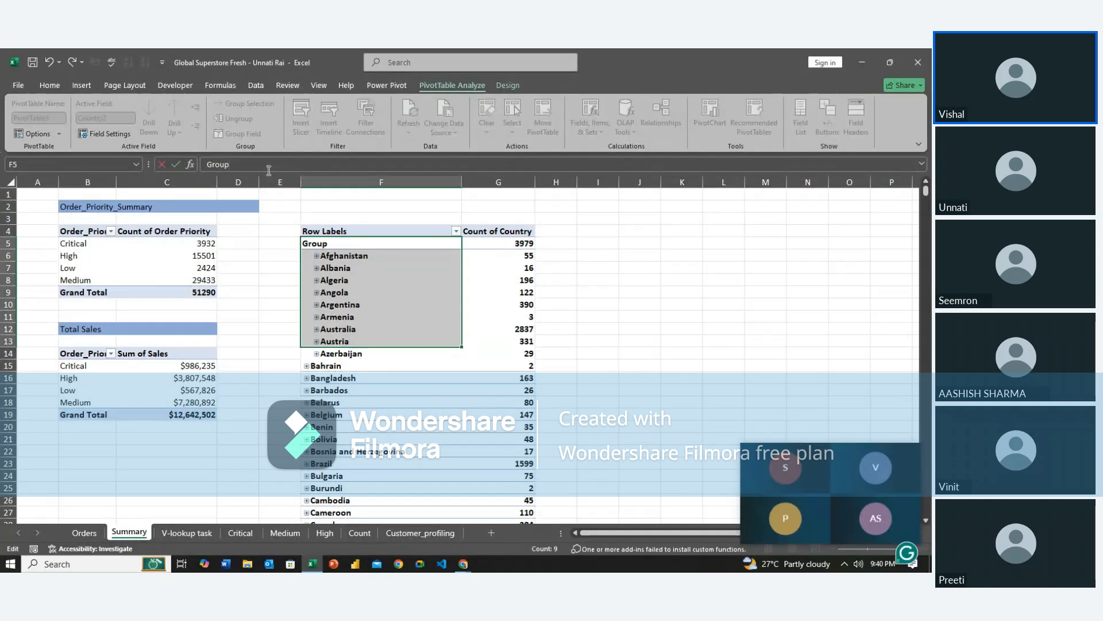
key("BackSpace")
key("BackSpace")
key("BackSpace")
type("A")
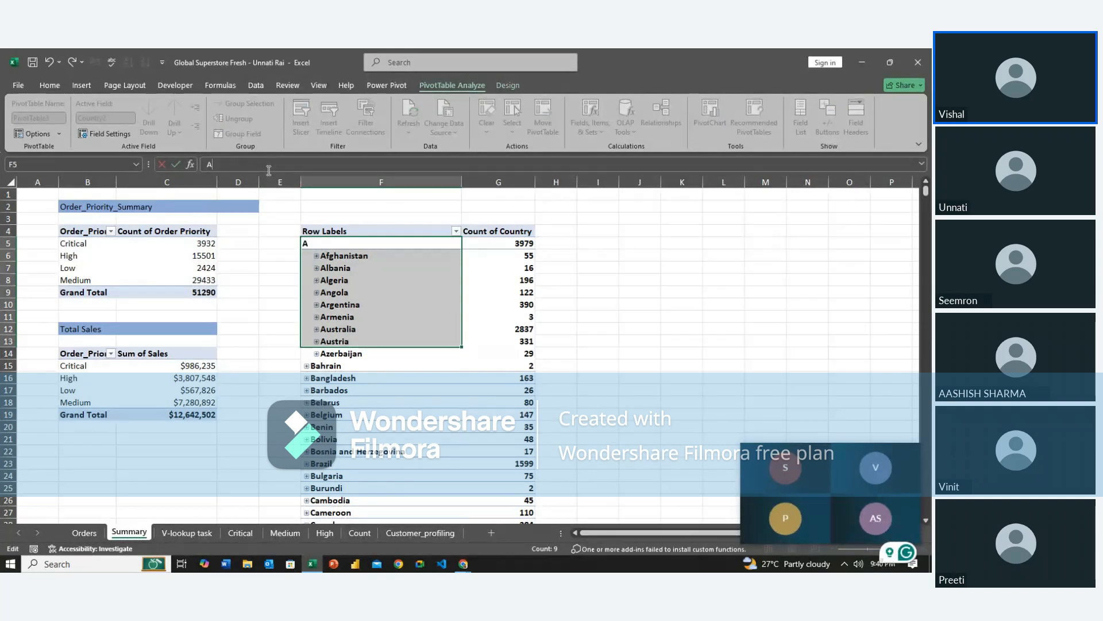
key("Return")
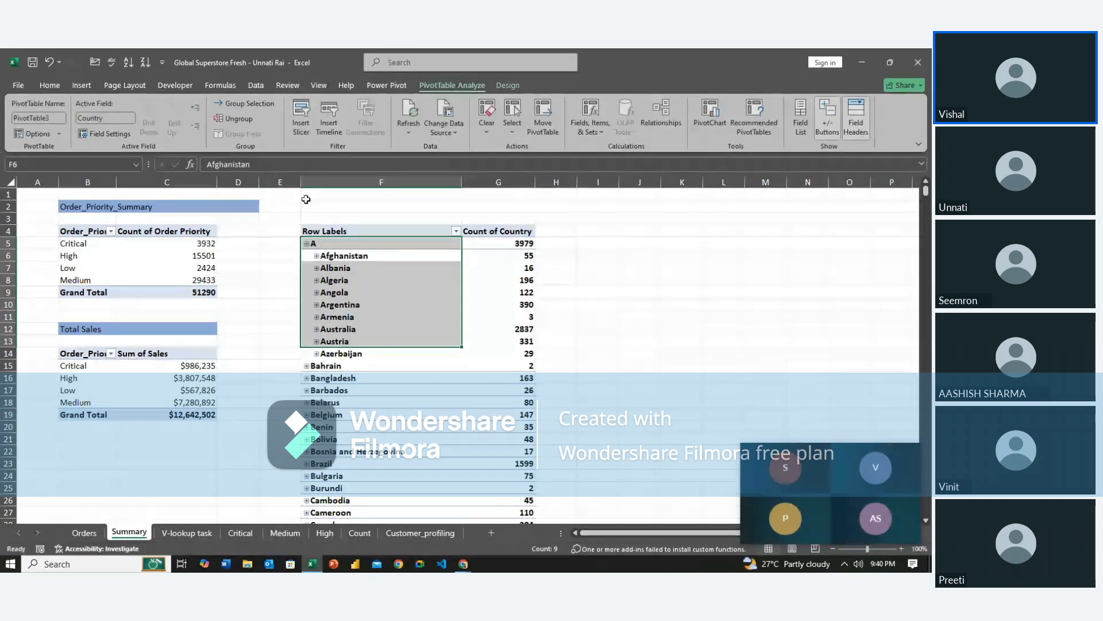
left_click(307, 244)
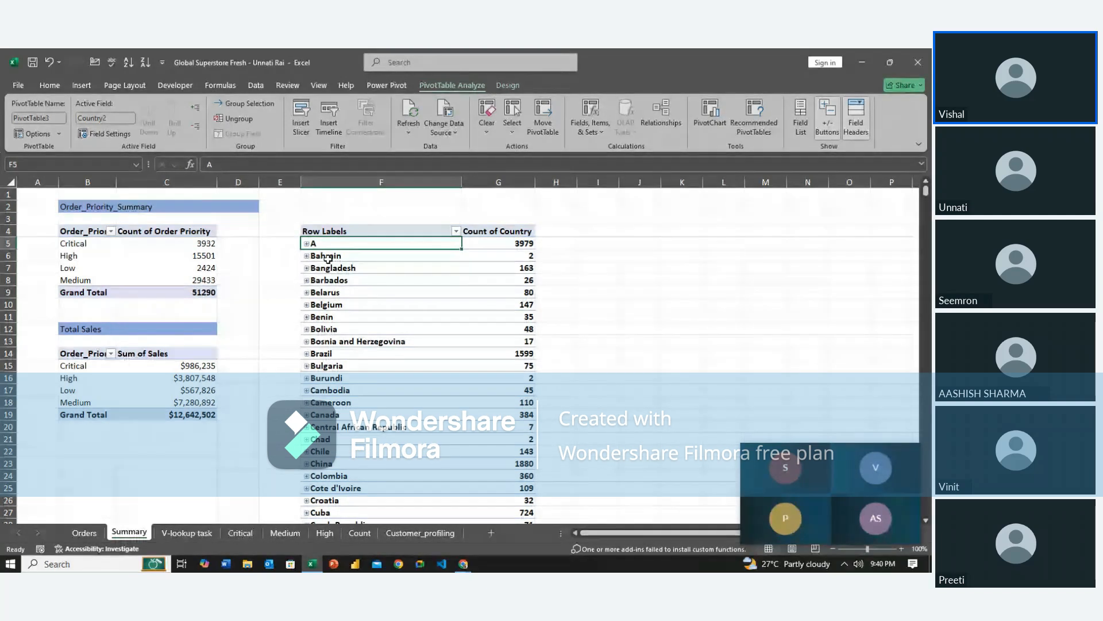
Group the countries from Bahrain through Burundi in the pivot table.
left_click_drag(326, 258, 329, 374)
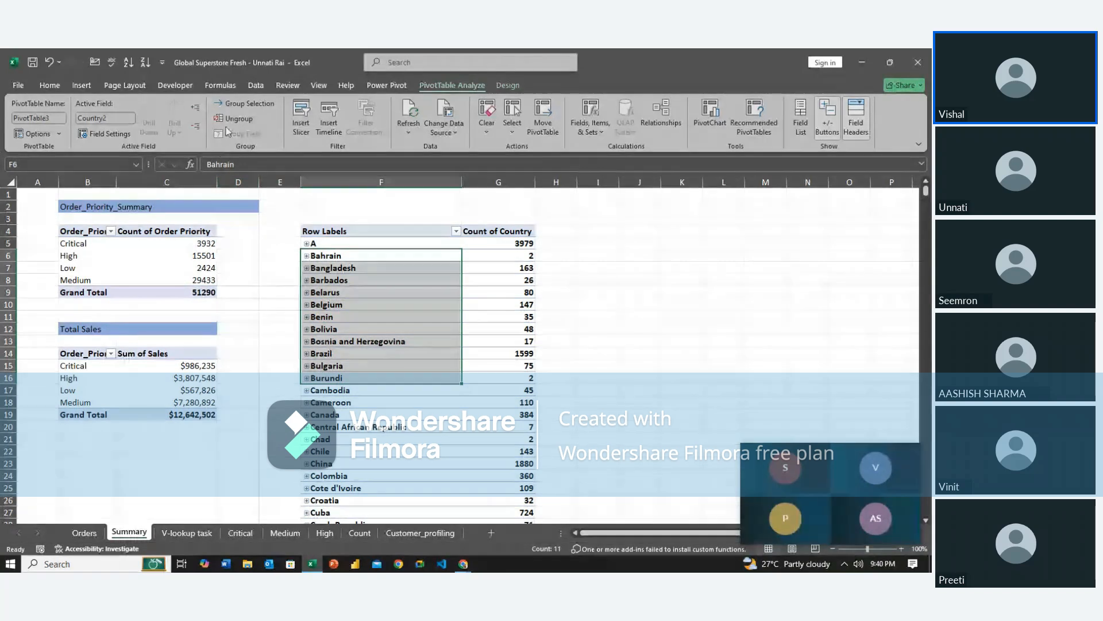
left_click(244, 104)
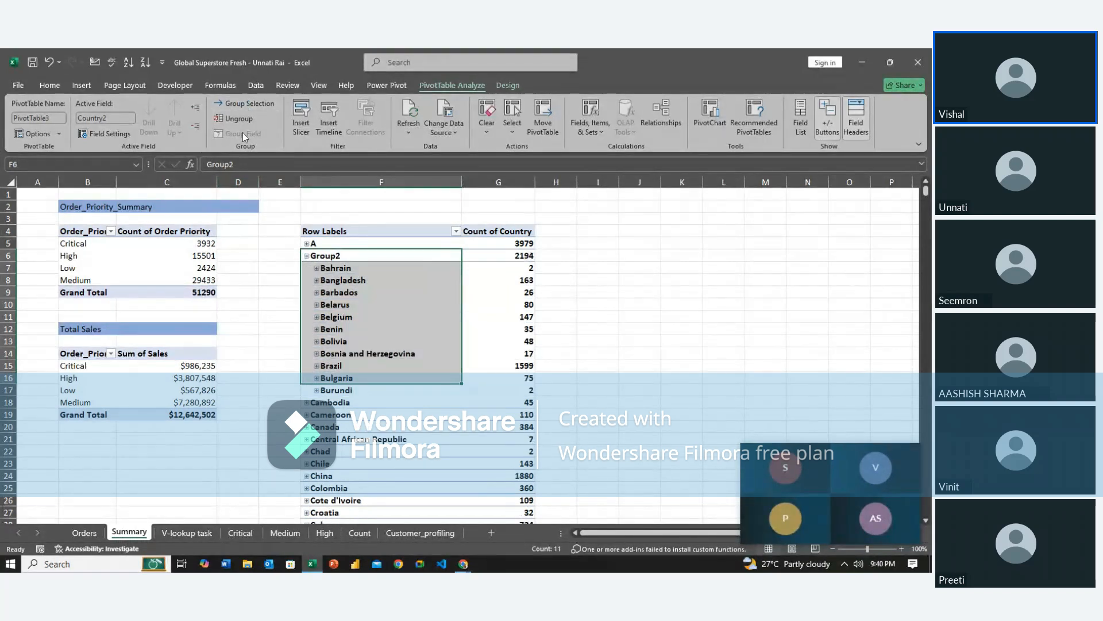
Rename the group containing Bahrain through Burundi as B.
left_click(203, 164)
double_click(203, 165)
type("B")
key("Return")
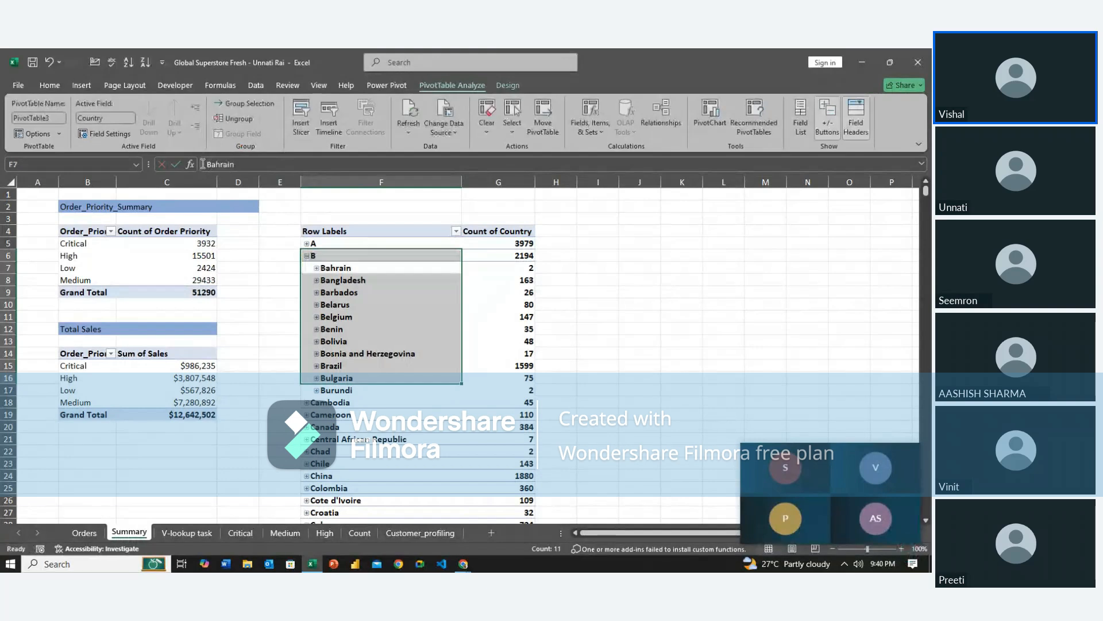
Collapse group B, and expand group A to check its countries before collapsing it again.
left_click(276, 267)
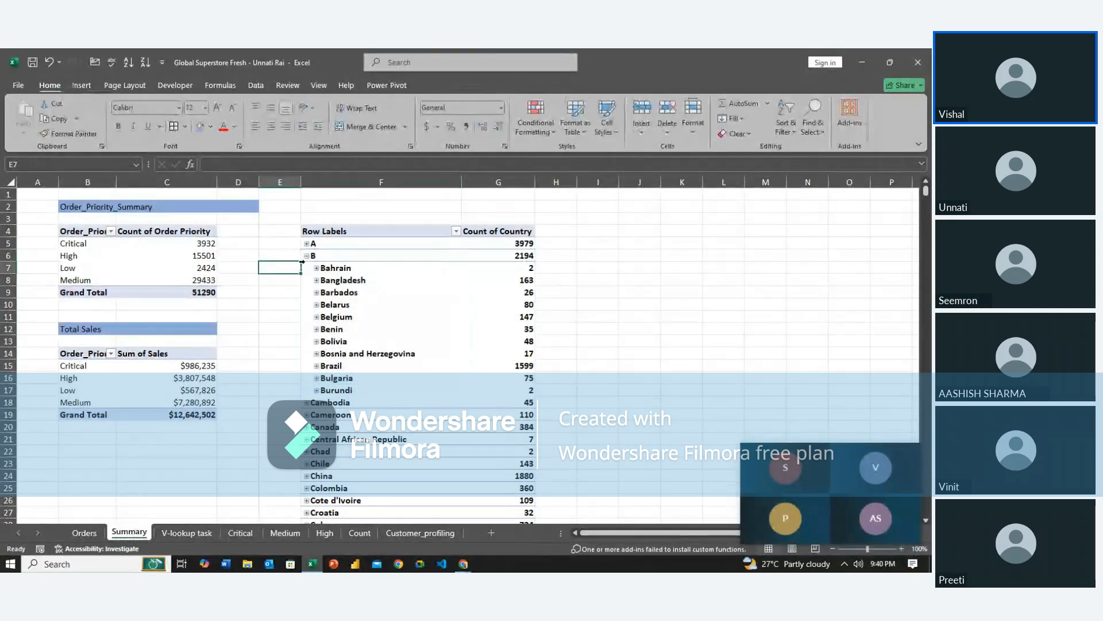
left_click(308, 256)
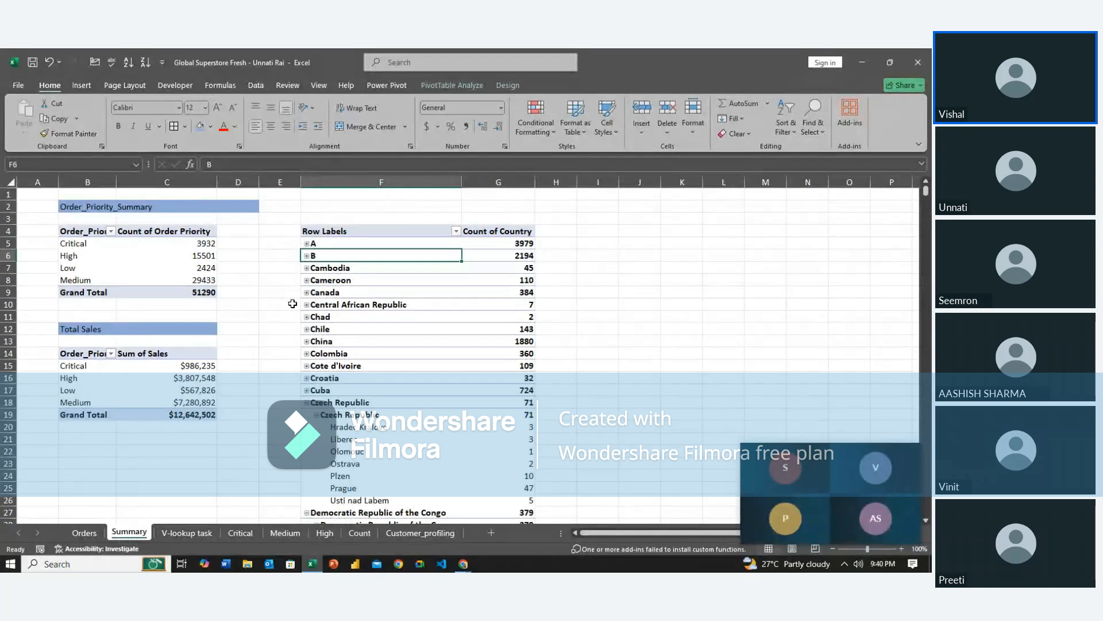
left_click(307, 244)
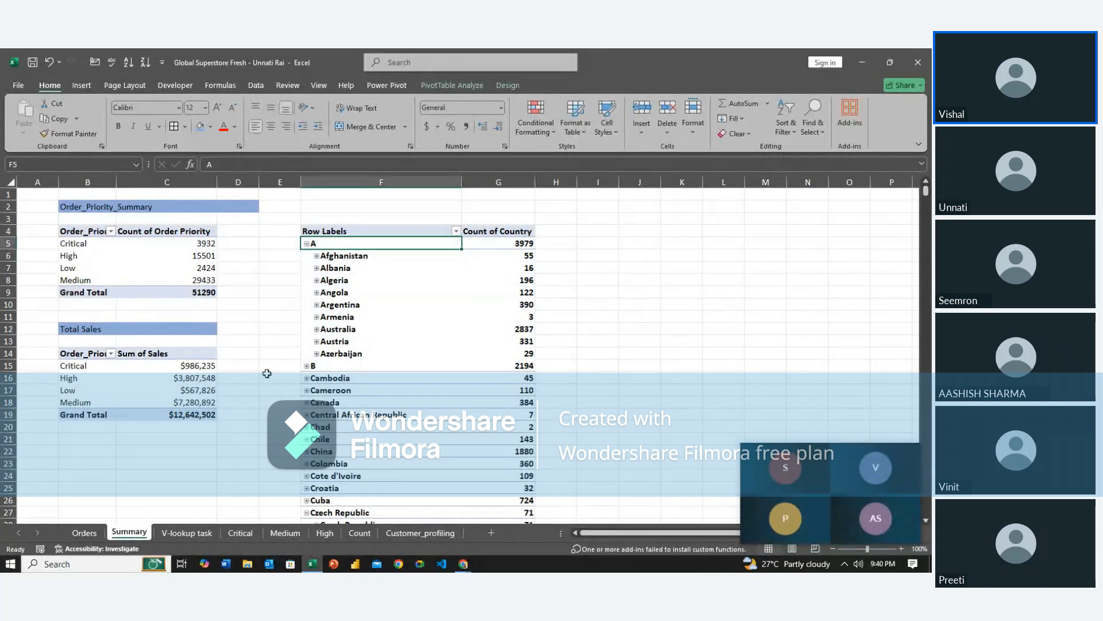
left_click(307, 244)
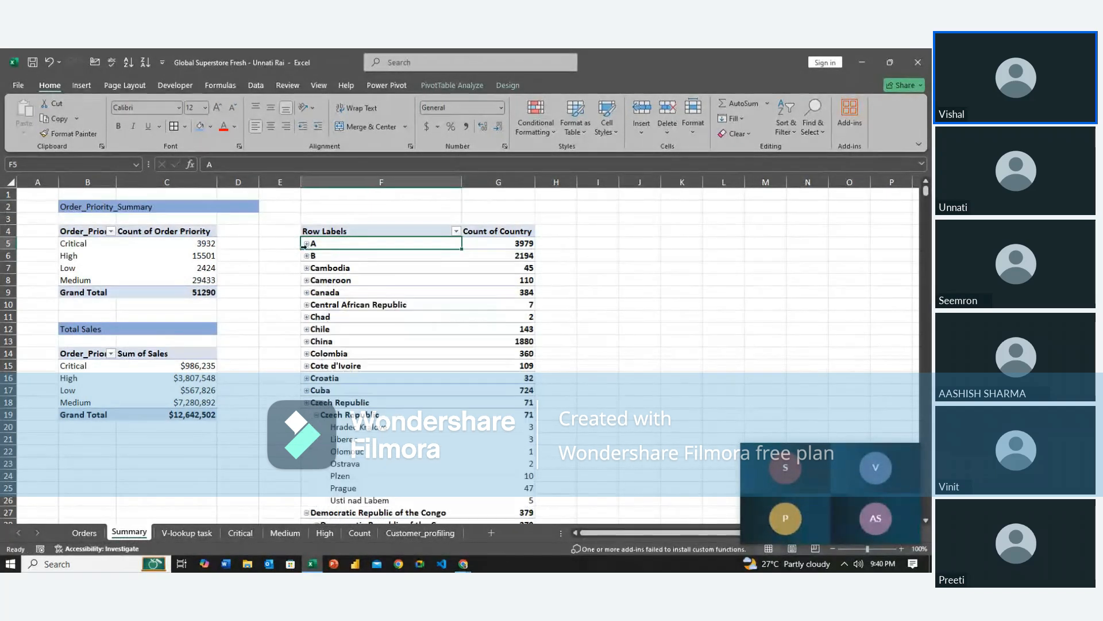
Ungroup group B in the pivot table so its countries are separate rows.
left_click(314, 256)
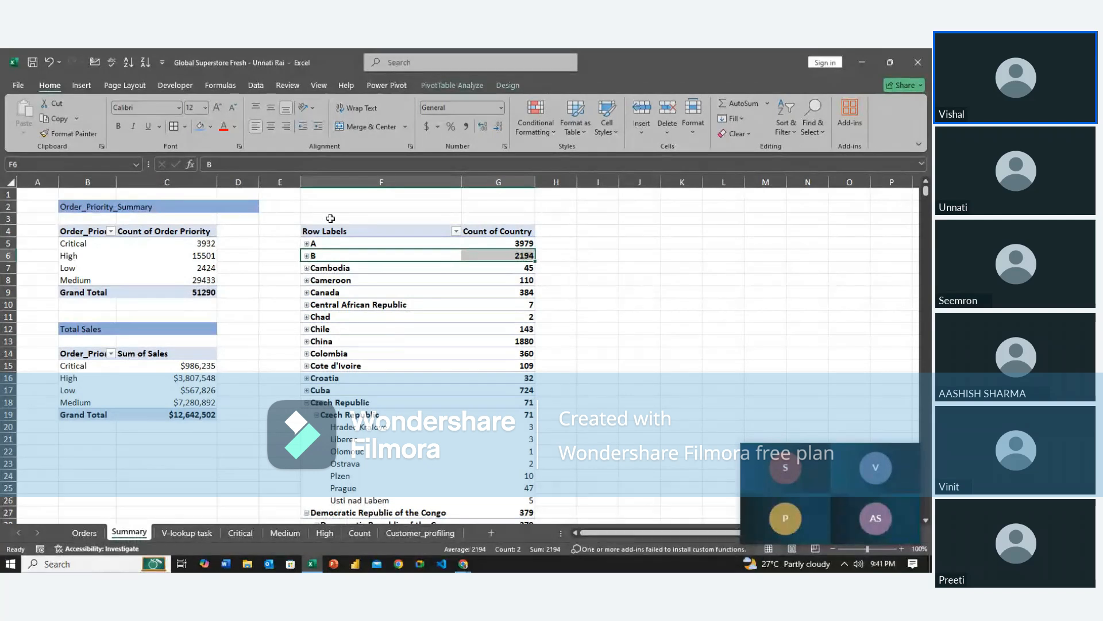
left_click(448, 85)
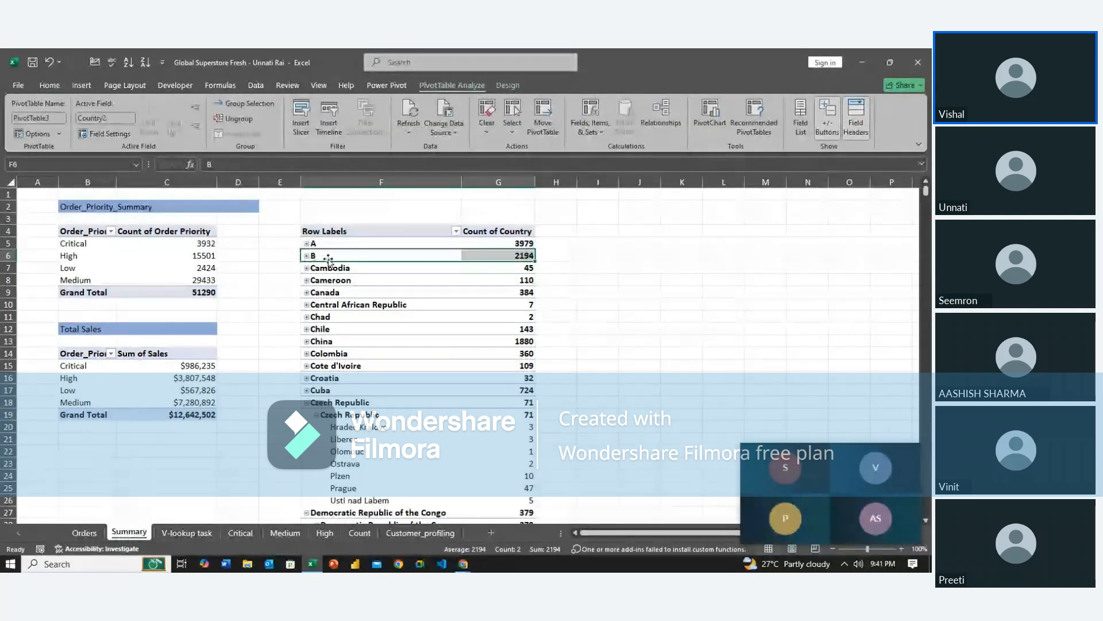
left_click(239, 118)
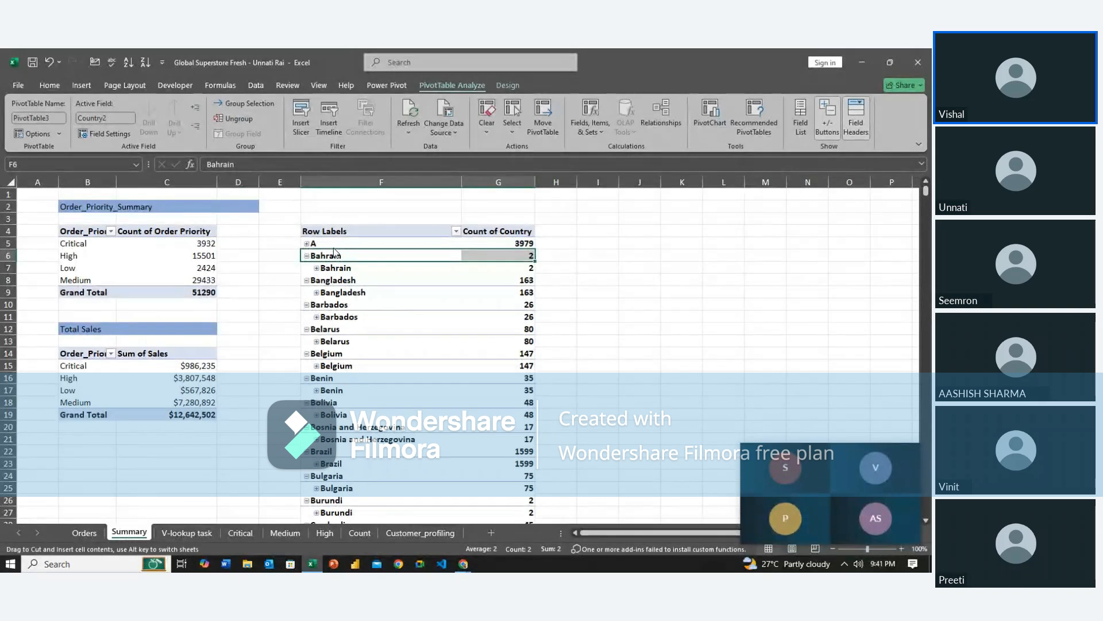
Try to ungroup all the pivot table rows from Bahrain down in one operation.
left_click(316, 244)
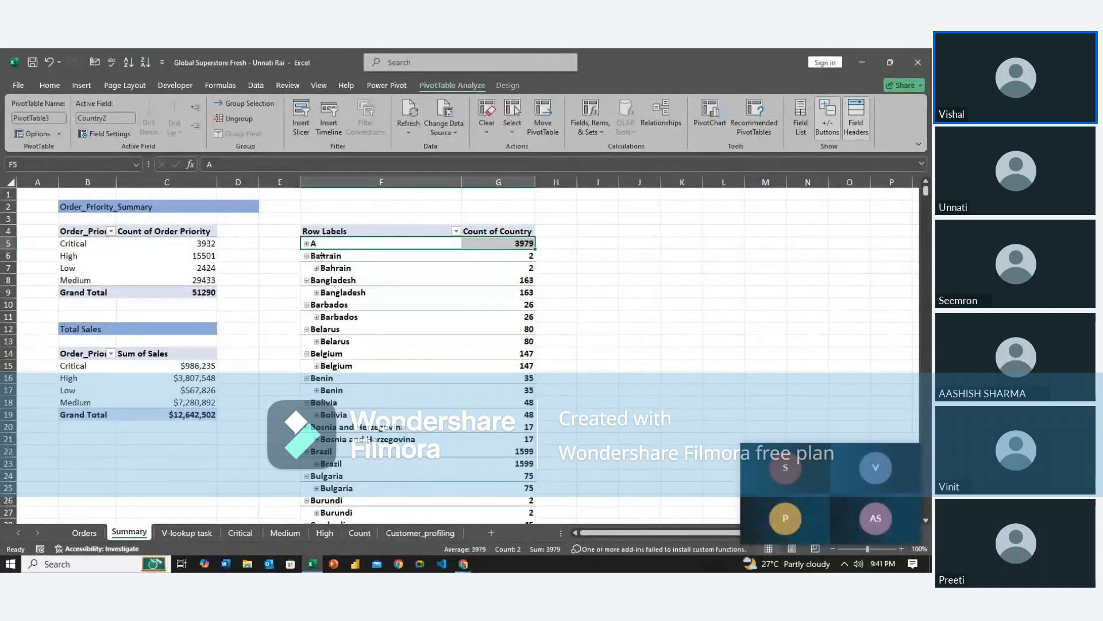
left_click(322, 255)
key("ctrl+shift+Down")
key("ctrl+shift+Down")
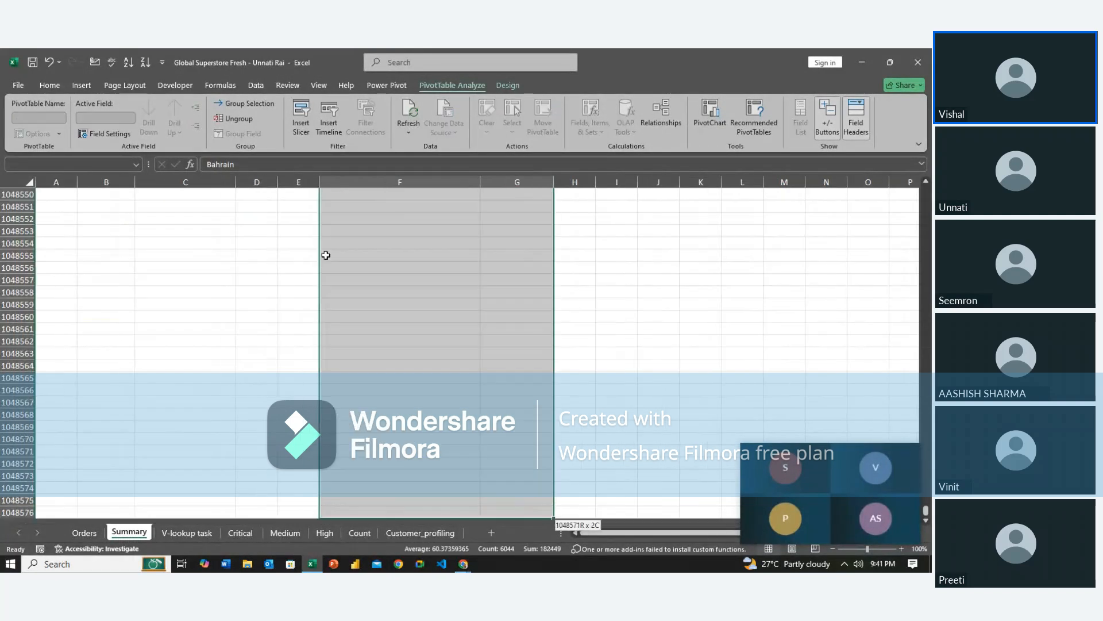
key("ctrl+shift+Up")
scroll(323, 256, "up", 7)
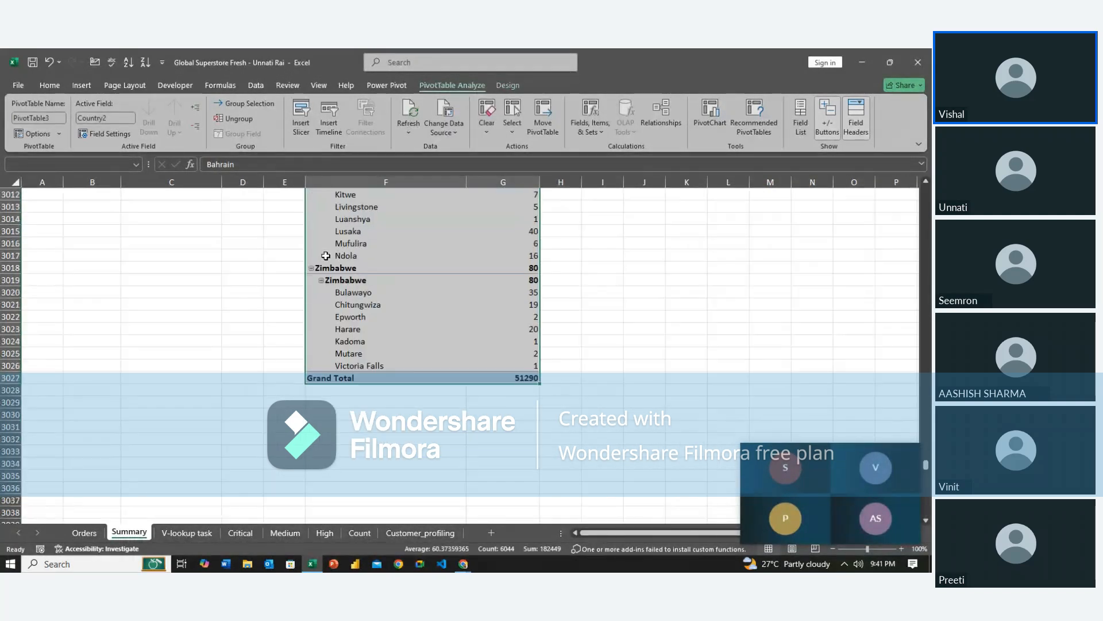
scroll(323, 256, "up", 11)
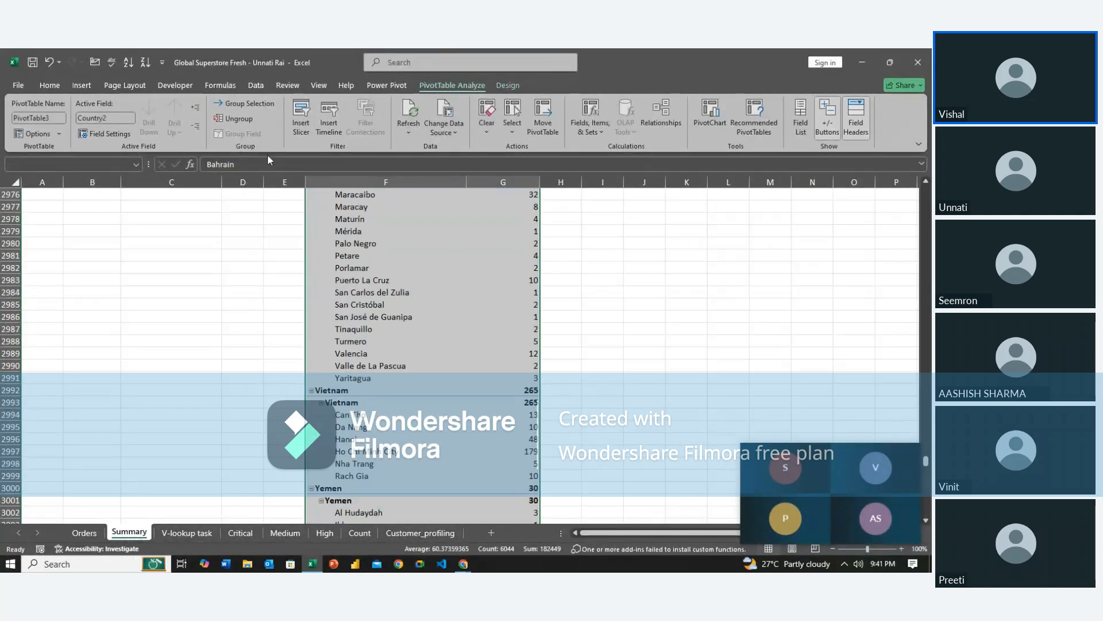
left_click(252, 122)
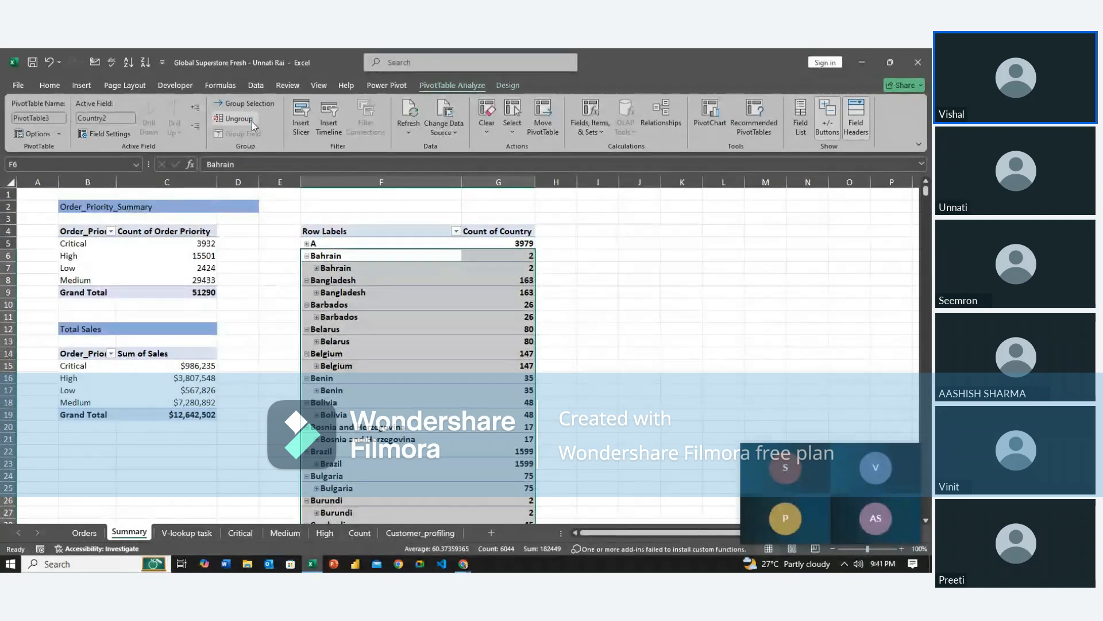
left_click(276, 267)
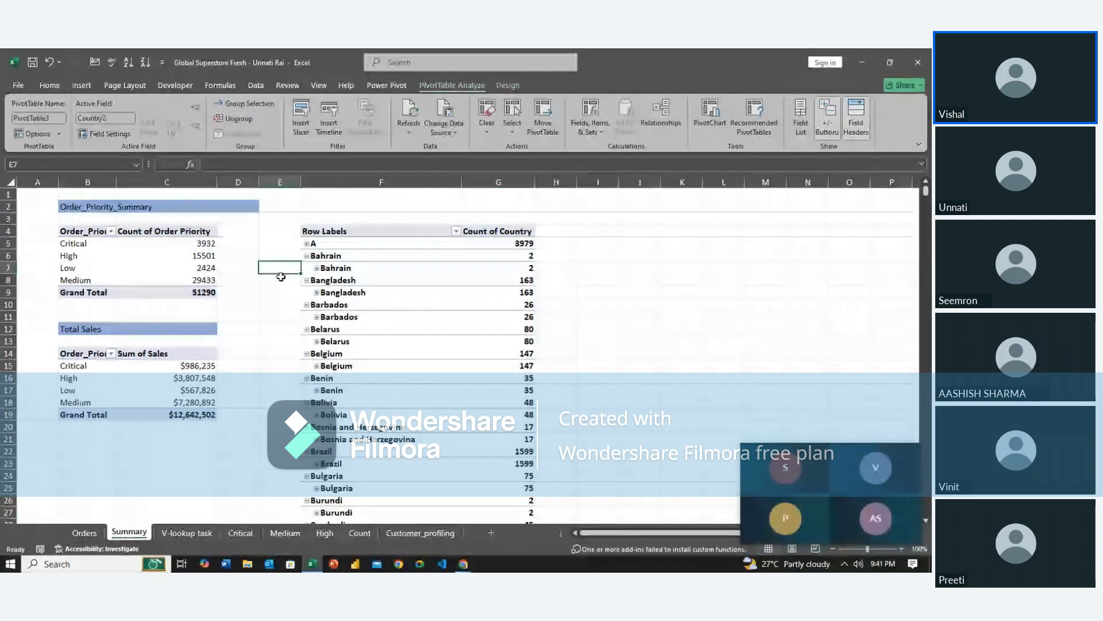
left_click(307, 256)
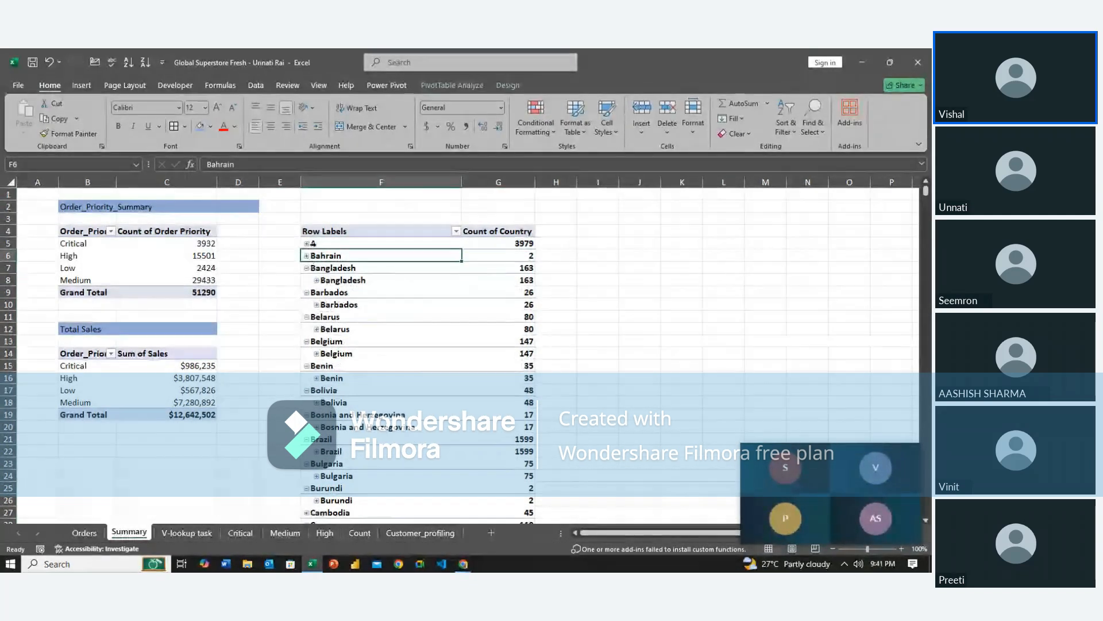
Ungroup group A in the pivot table so its countries are separate rows.
left_click(314, 243)
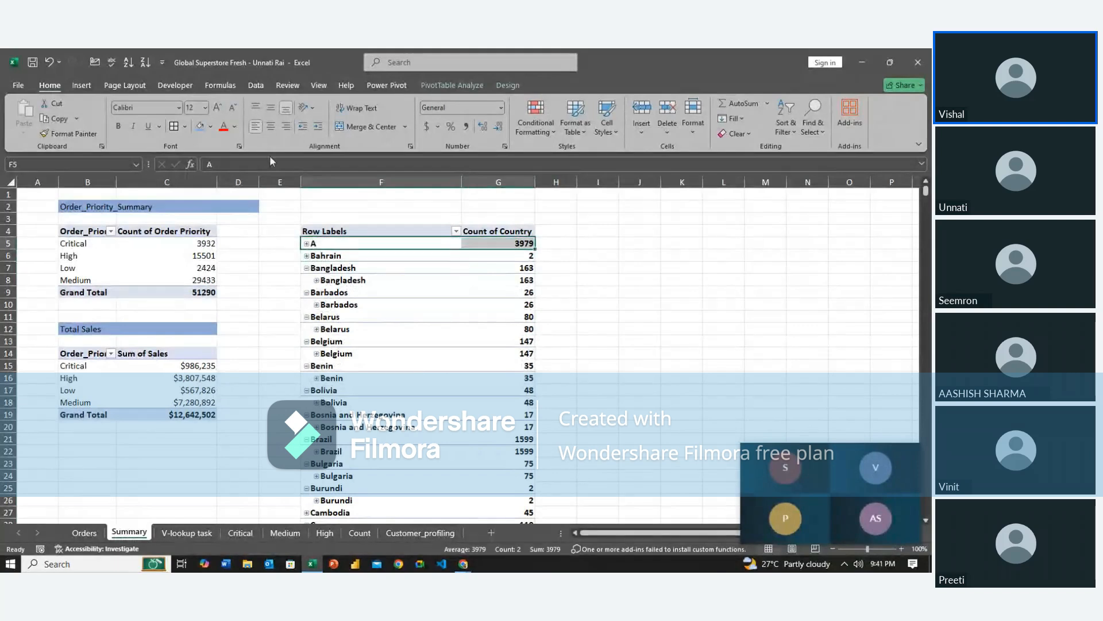
left_click(443, 86)
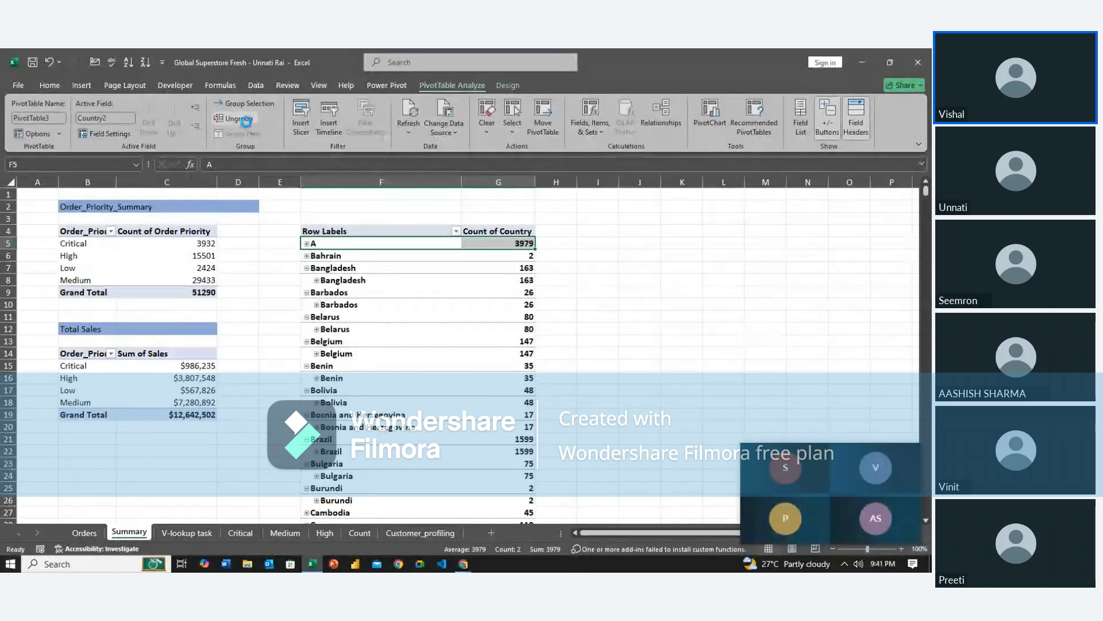
left_click(236, 119)
left_click(283, 316)
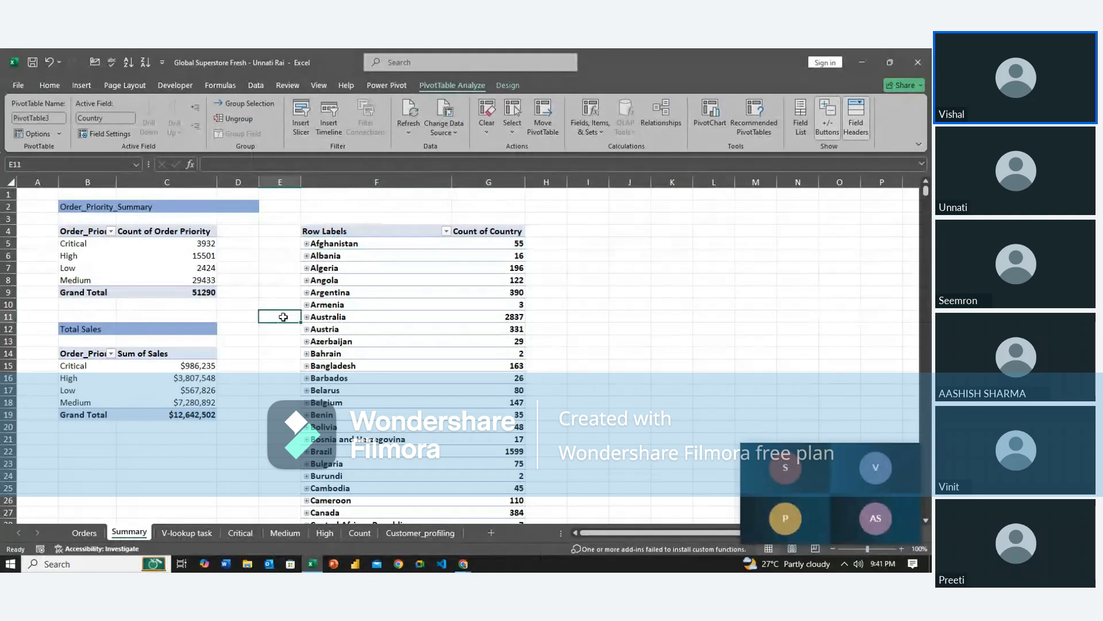
Review the ungrouped country rows from Afghanistan down to the city lists of the Democratic Republic of the Congo and Denmark.
key("Up")
key("Up")
key("Up")
key("Up")
key("Up")
key("Up")
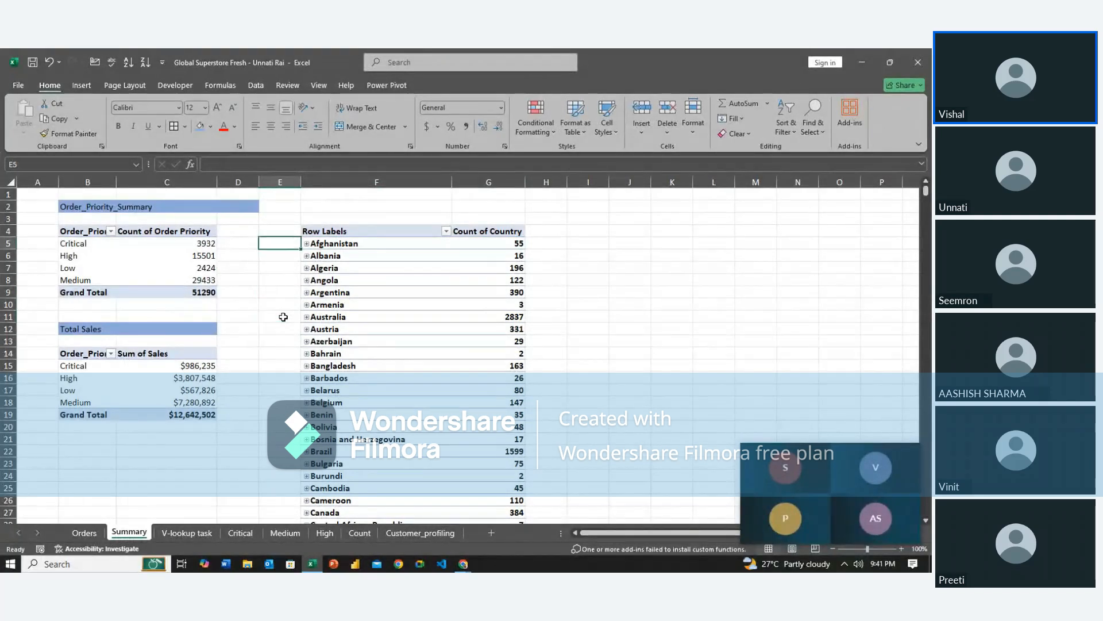
key("Right")
key("Down")
key("Down")
key("Down")
key("Down")
key("Down")
key("Down")
key("Down")
key("Down")
key("Down")
key("Down")
key("Down")
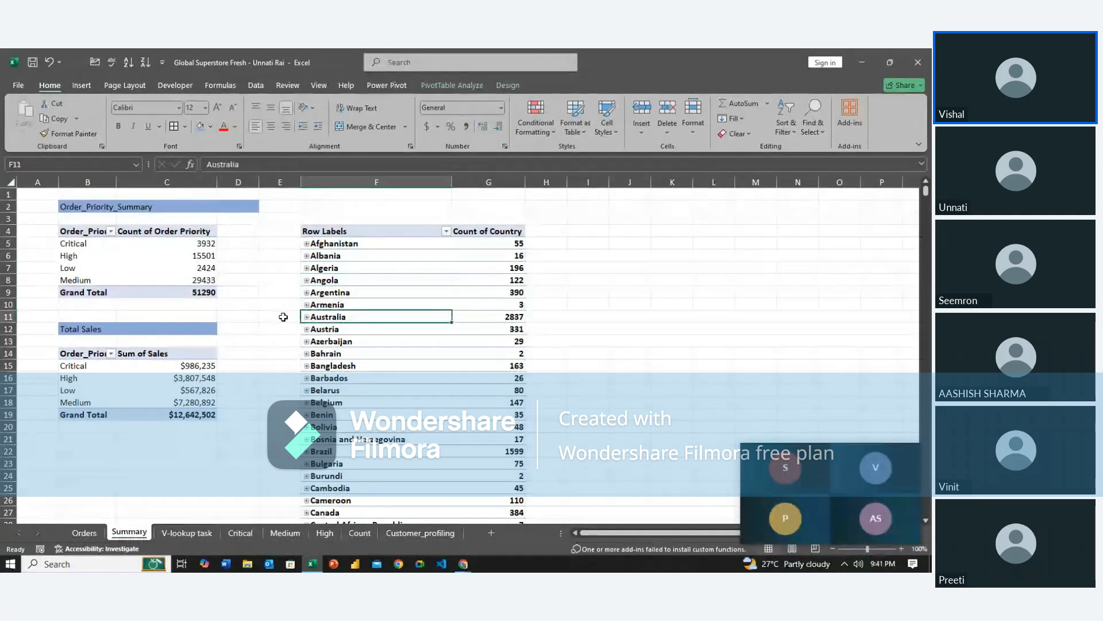
key("Down")
key("Down")
key("Down")
key("Down")
key("Down")
key("Down")
key("Down")
key("Down")
key("Down")
key("Down")
key("Down")
key("Down")
key("Down")
key("Down")
key("Down")
key("Down")
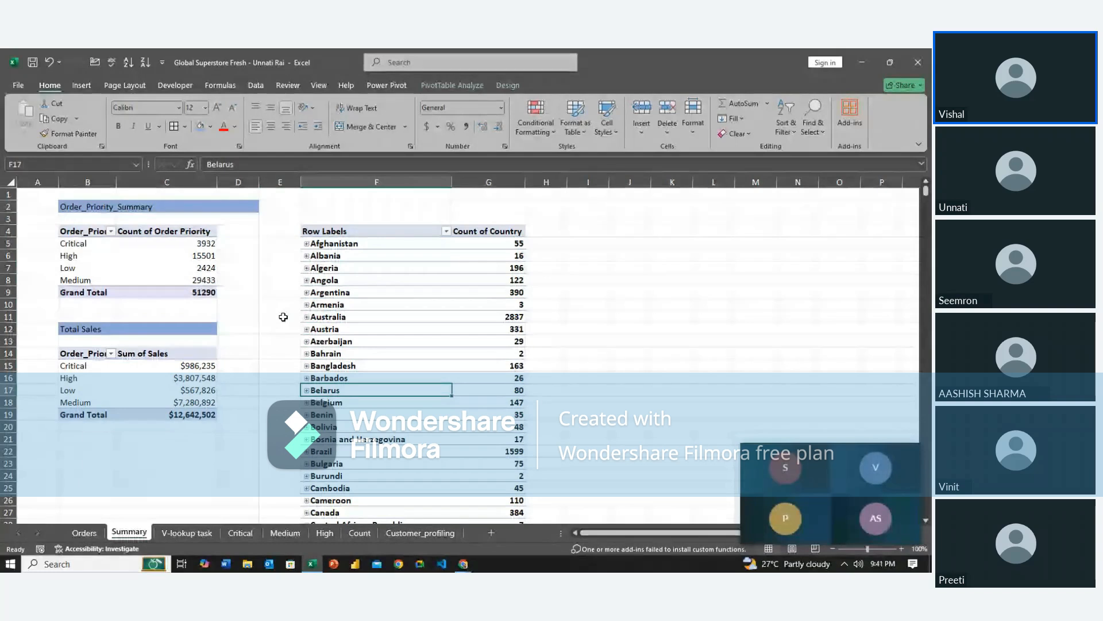
key("Down")
key("Down")
key("Down")
key("Down")
key("Down")
key("Down")
key("Down")
key("Down")
key("Down")
key("Down")
key("Down")
key("Down")
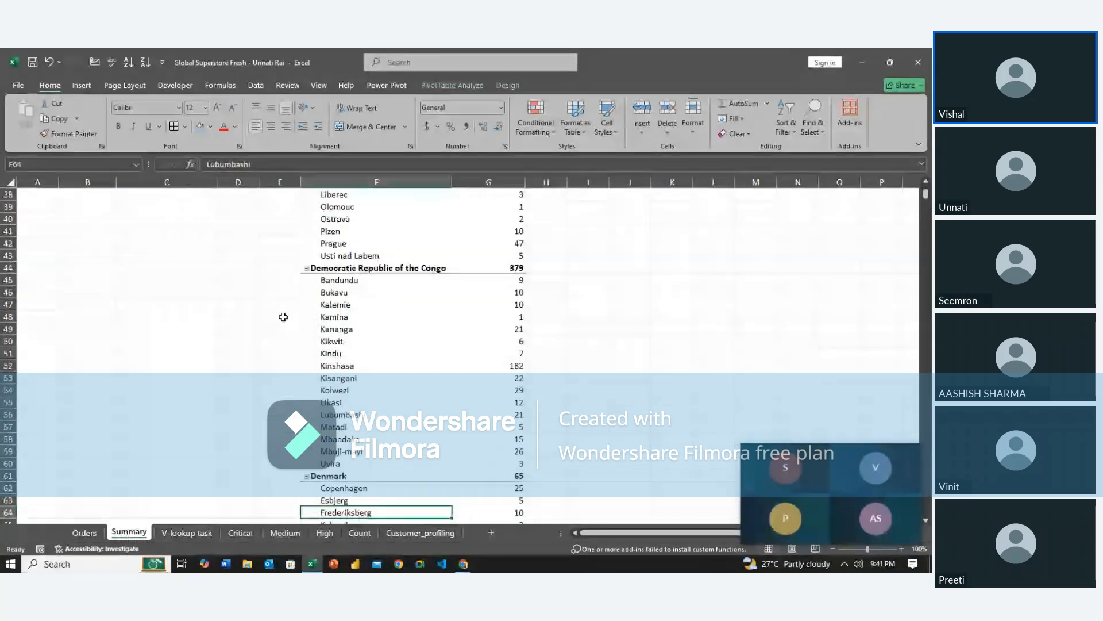
key("Down")
key("Up")
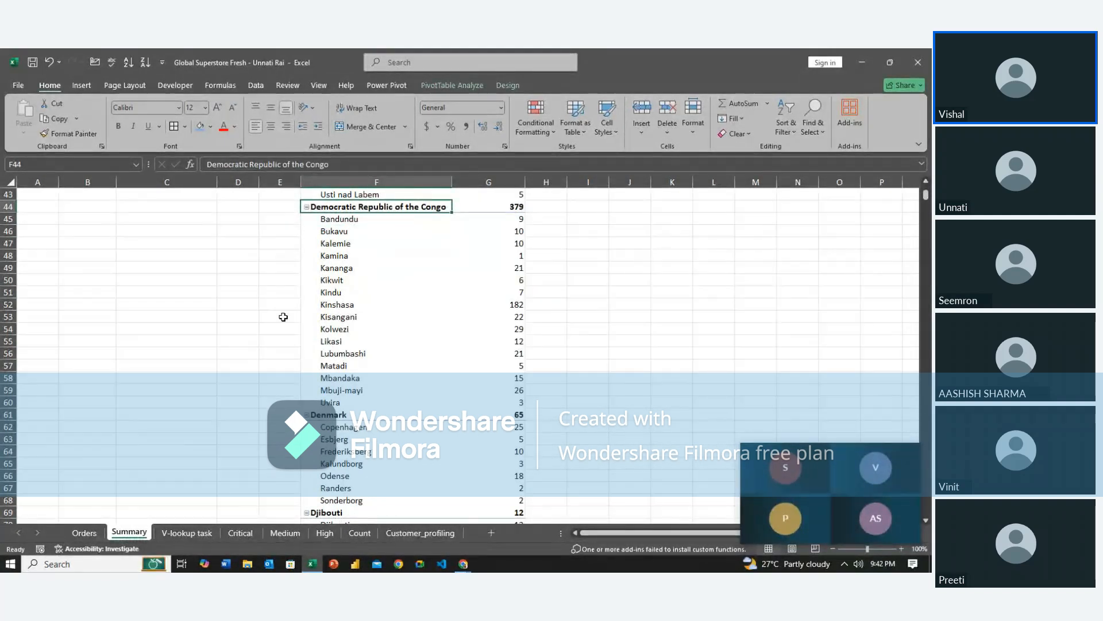
key("Right")
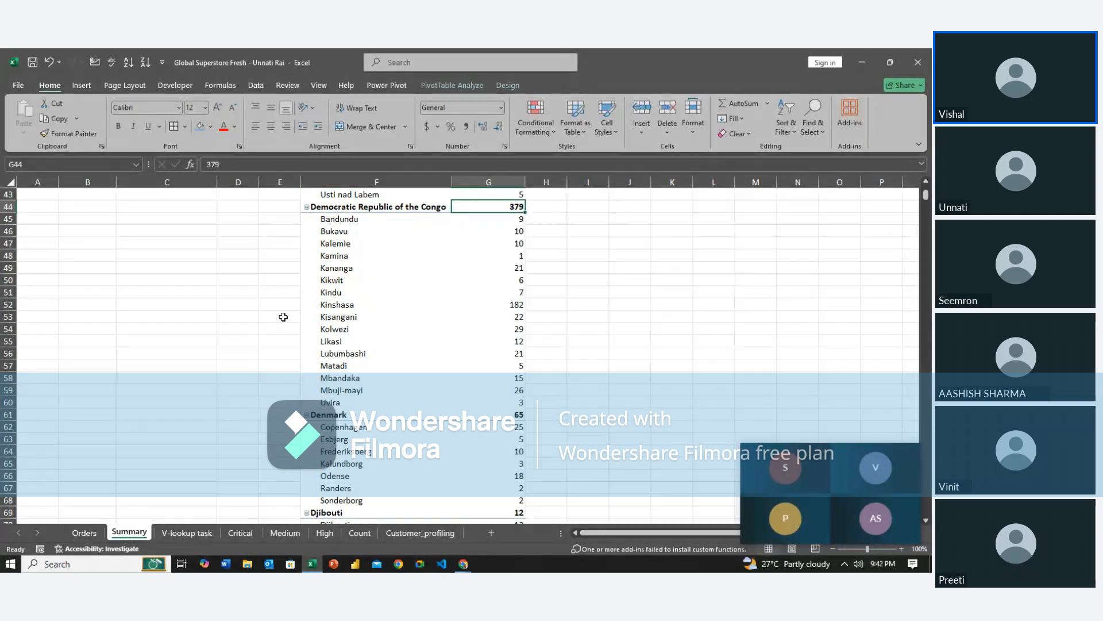
key("Left")
scroll(284, 317, "up", 14)
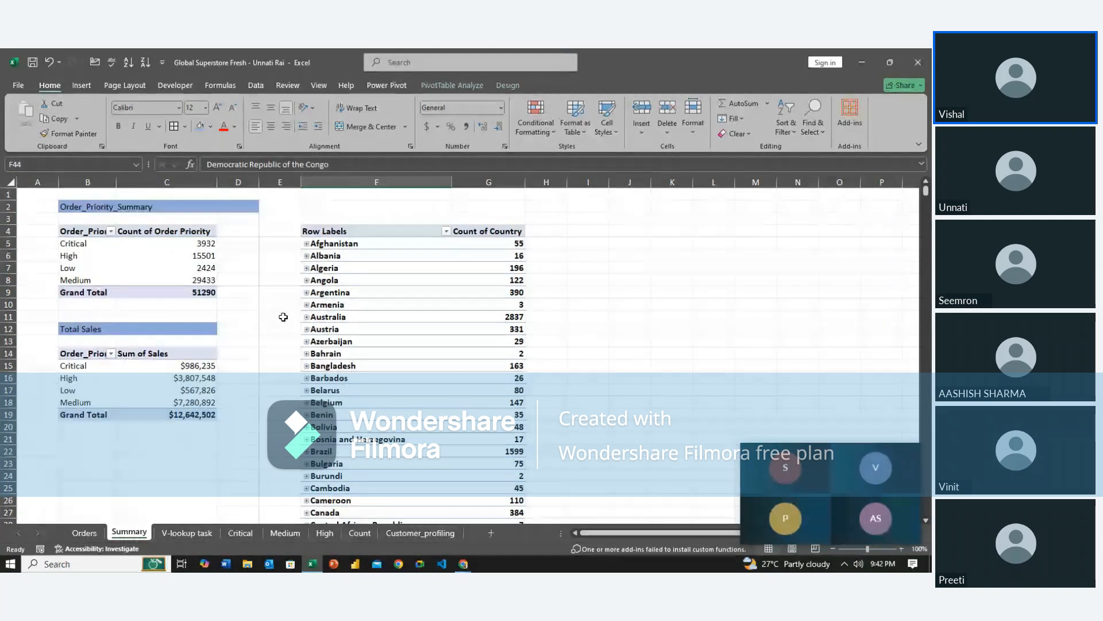
left_click(346, 233)
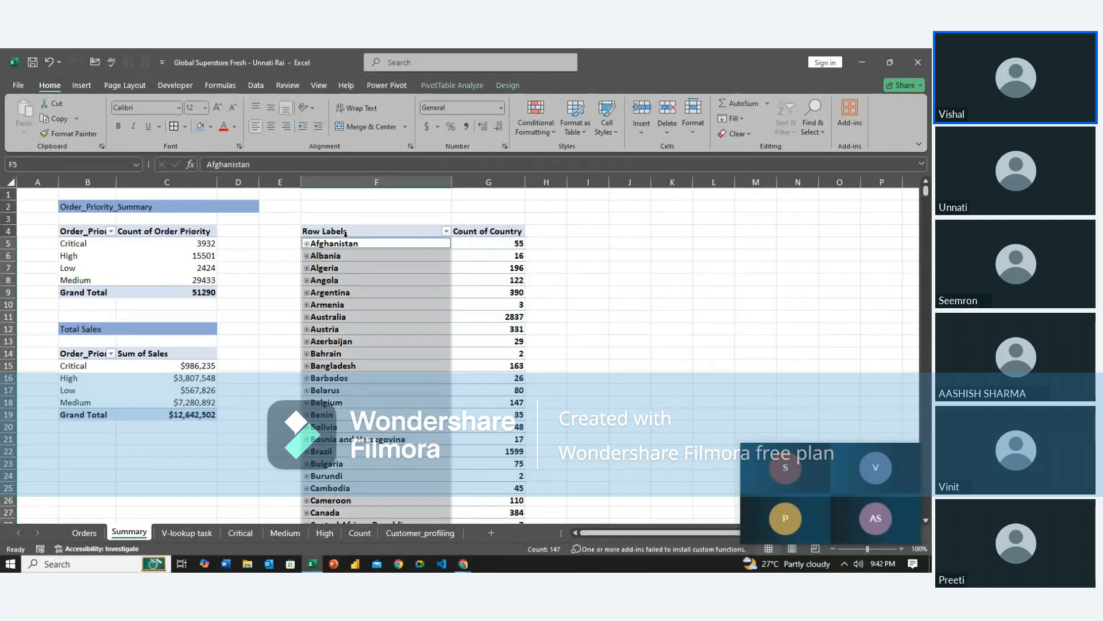
key("Right")
key("Left")
key("Right")
key("Left")
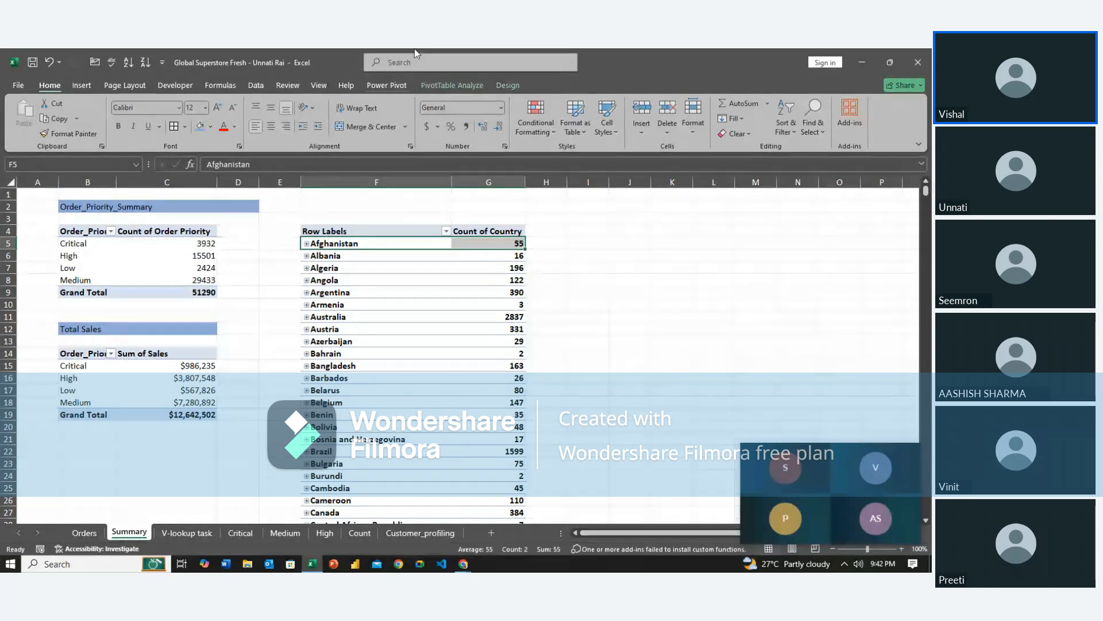
left_click(464, 83)
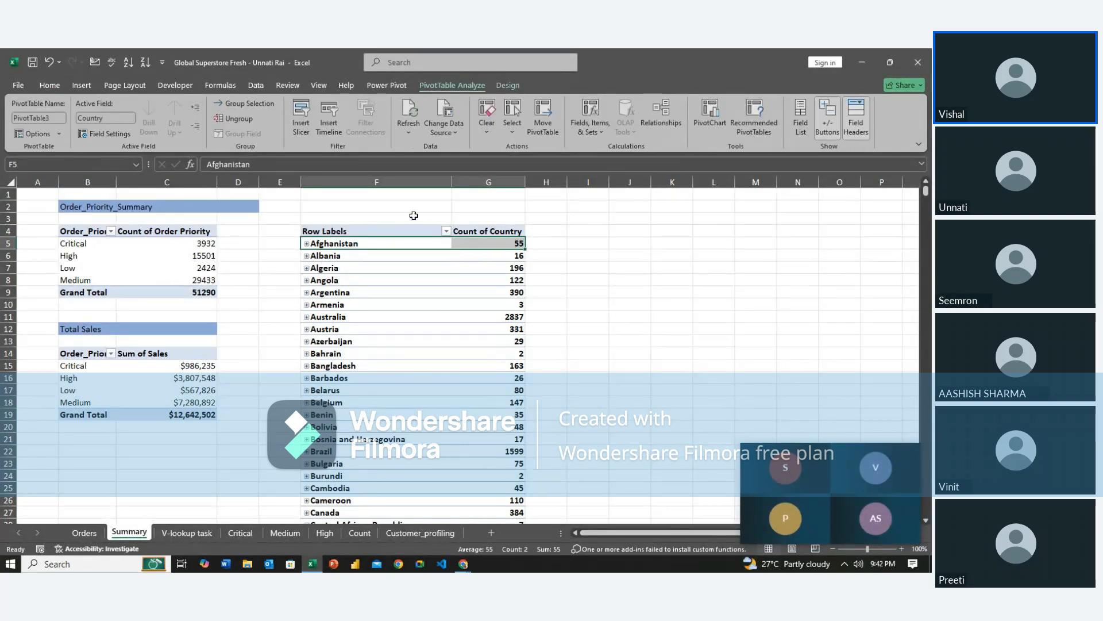
left_click(549, 218)
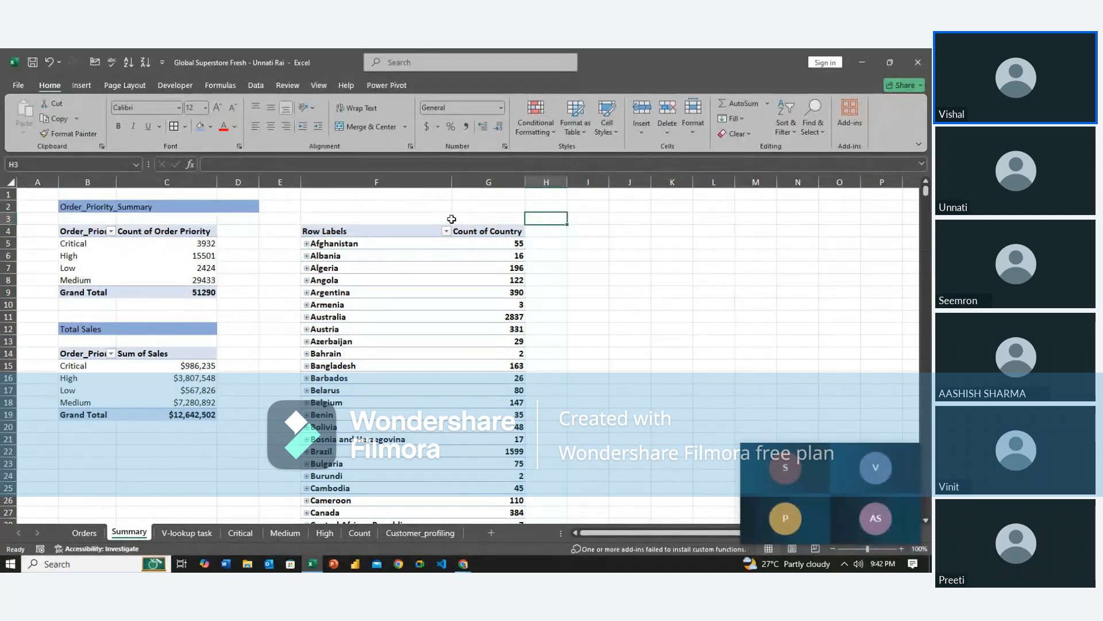
left_click(473, 206)
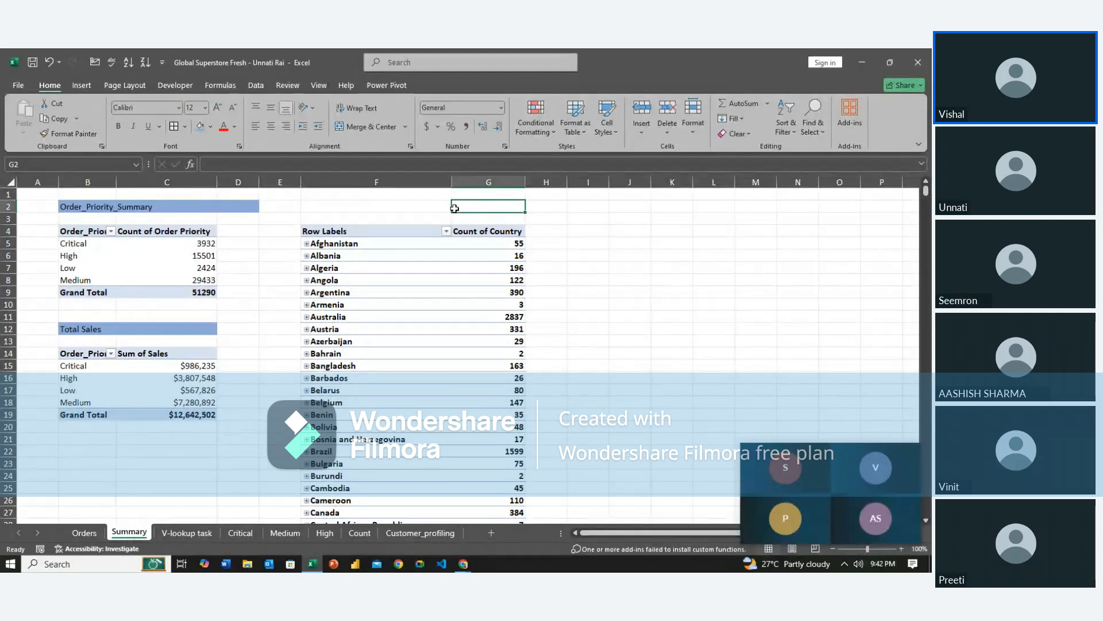
Insert a Country slicer for the country pivot table and place it beside the table, about 6.54 inches wide and 2.81 inches high.
left_click(367, 282)
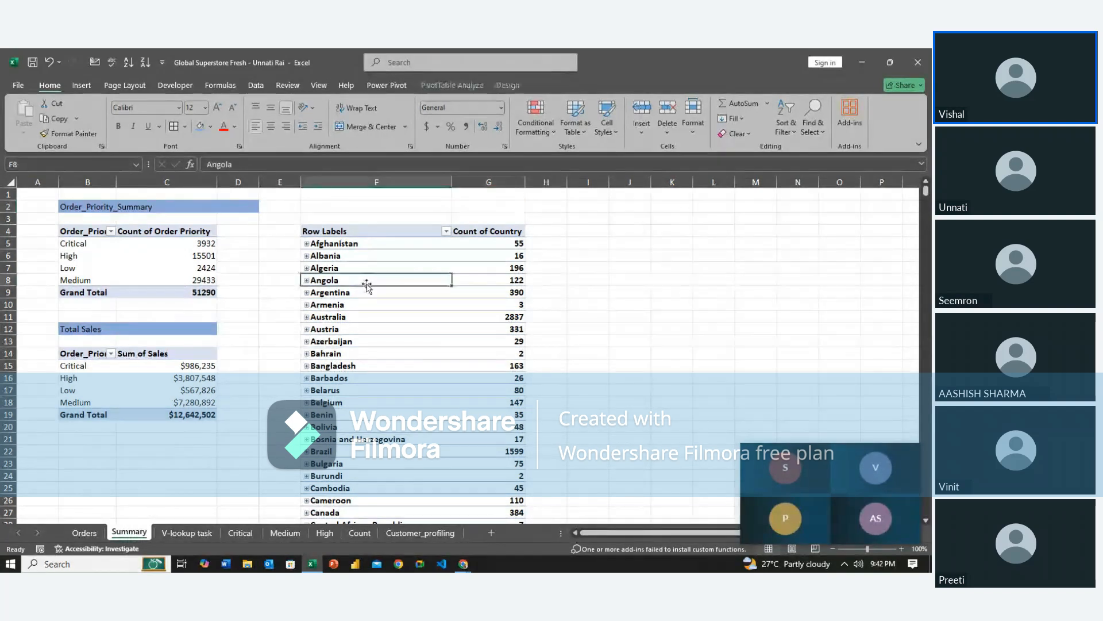
left_click(457, 85)
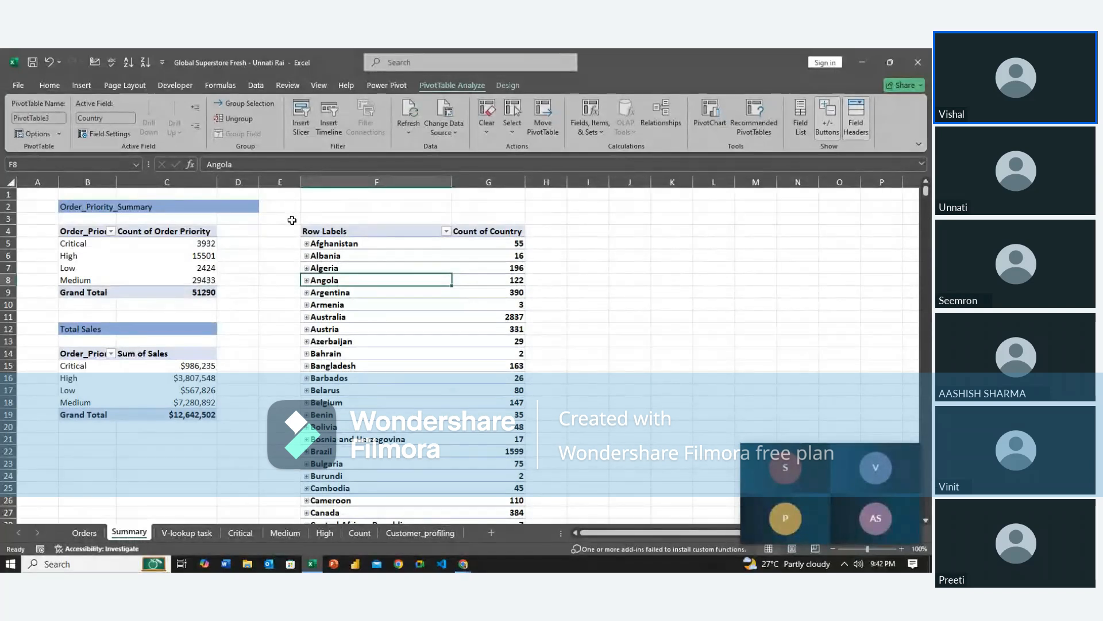
left_click(301, 113)
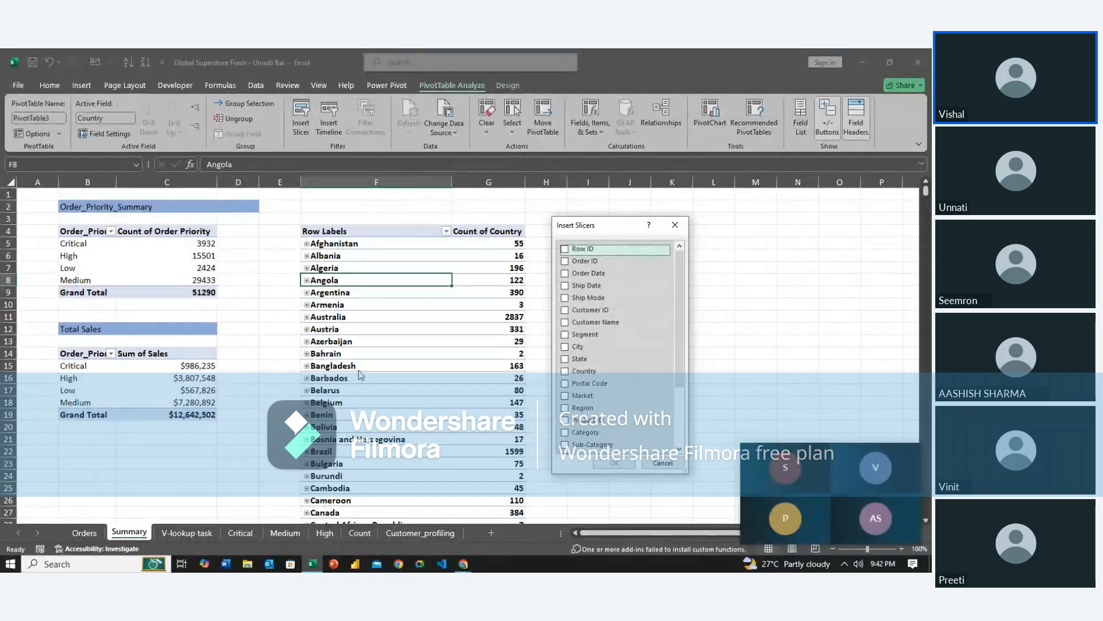
left_click(565, 371)
left_click(613, 463)
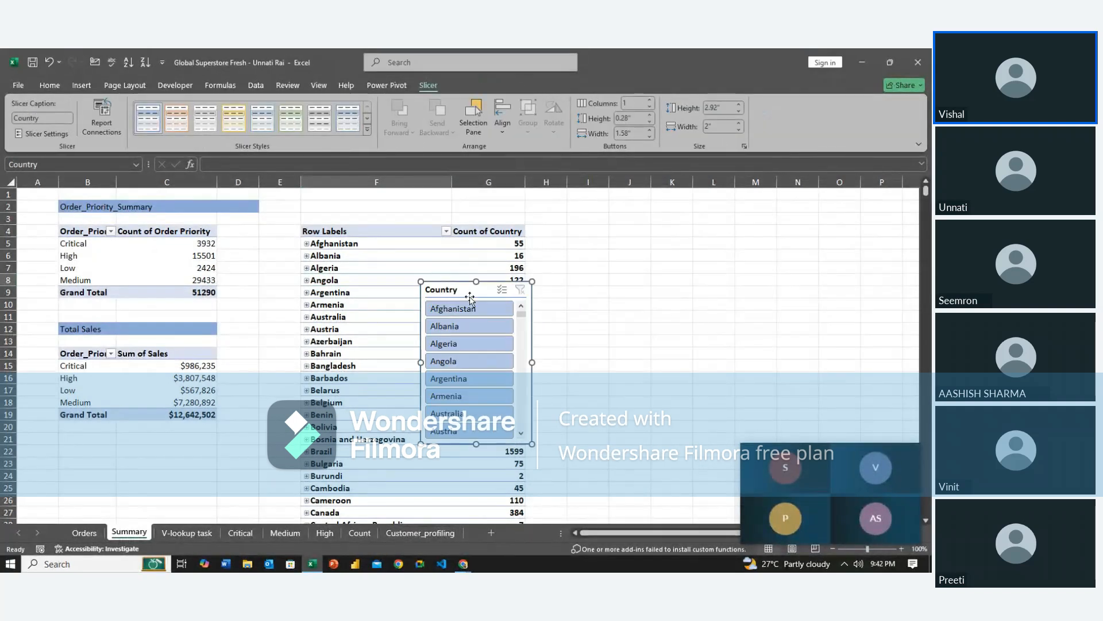
left_click_drag(470, 298, 584, 209)
mouse_move(815, 357)
left_mouse_down()
mouse_move(922, 362)
mouse_move(799, 363)
left_mouse_up()
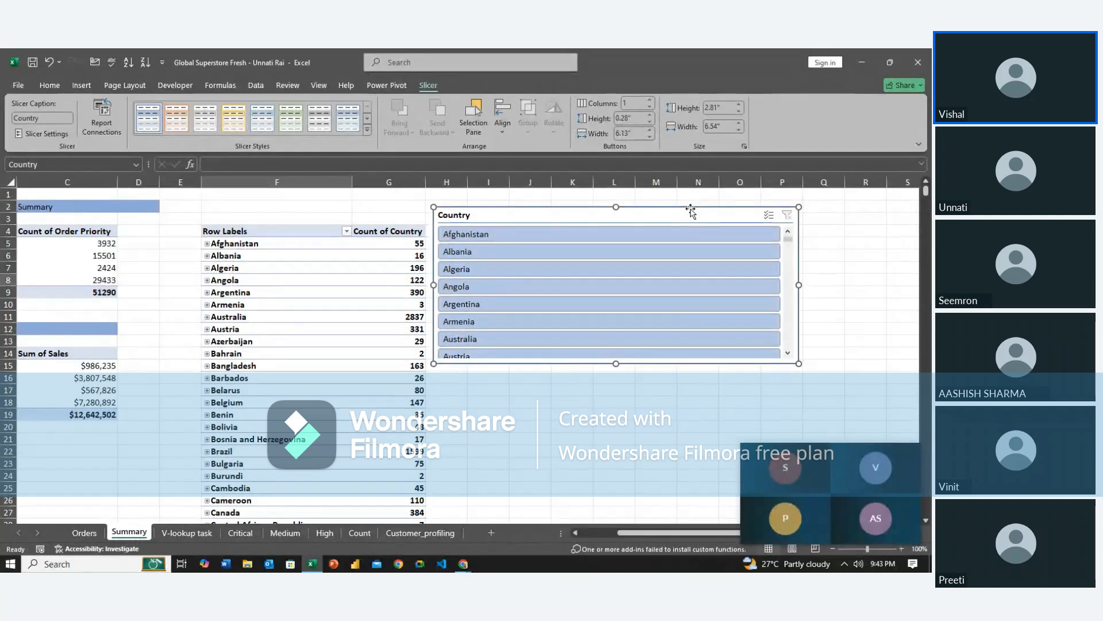
Filter the pivot table through the Country slicer by Albania, Afghanistan, Algeria and Zimbabwe, one country at a time.
left_click(607, 256)
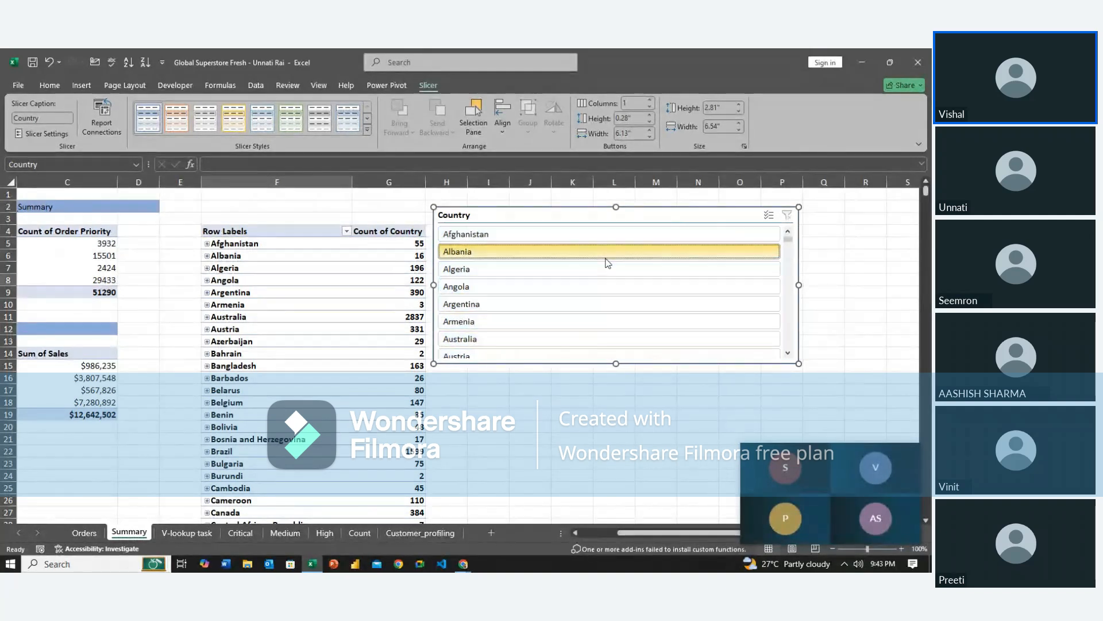
left_click(450, 232)
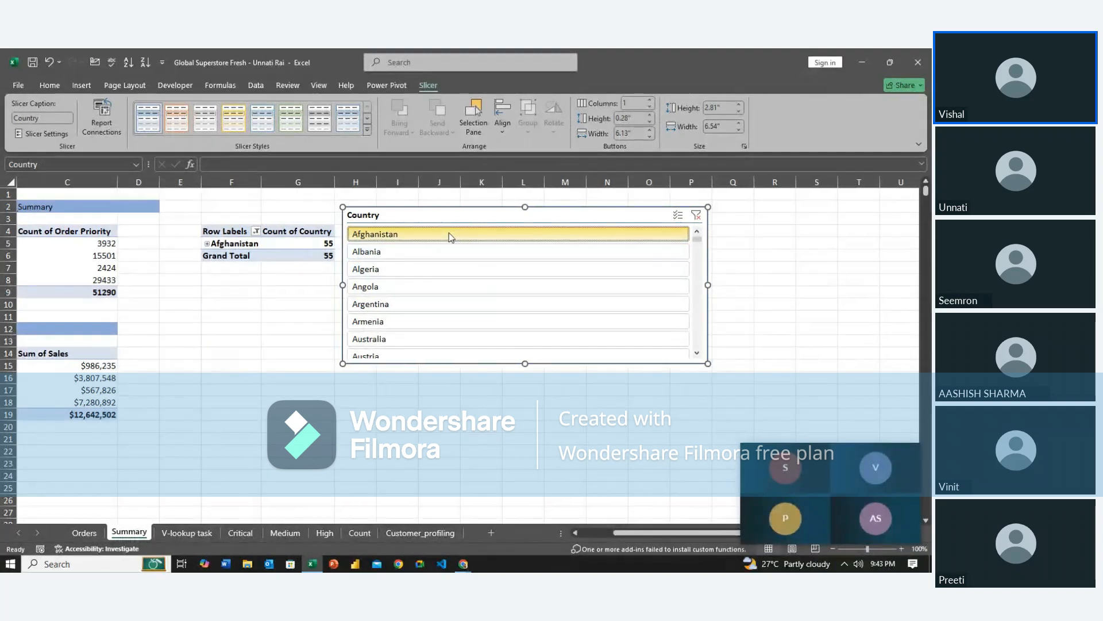
left_click(440, 275)
scroll(441, 306, "down", 20)
scroll(440, 305, "up", 20)
scroll(436, 313, "down", 20)
left_click(423, 339)
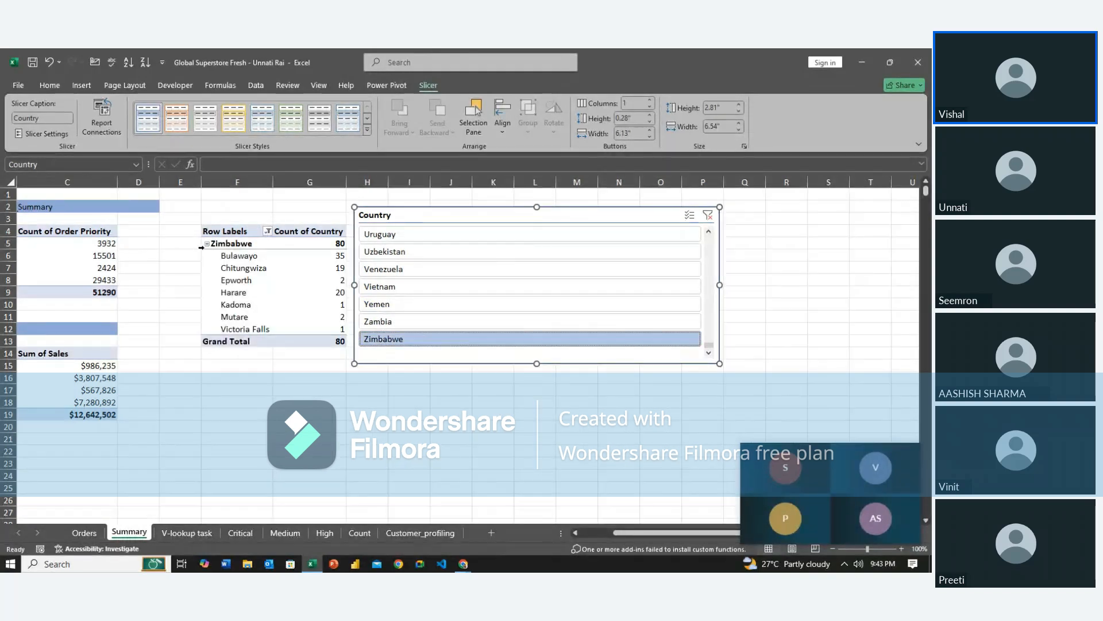
Collapse and re-expand Zimbabwe's city rows in the pivot table, and clear the Country slicer's filter.
left_click(208, 245)
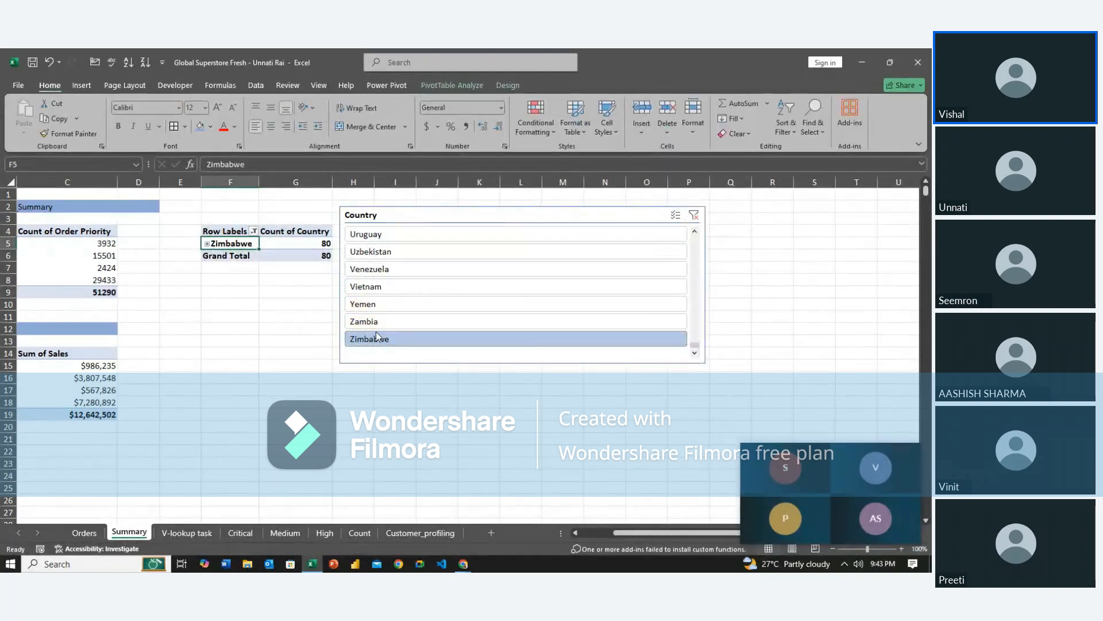
left_click(208, 243)
left_click(708, 216)
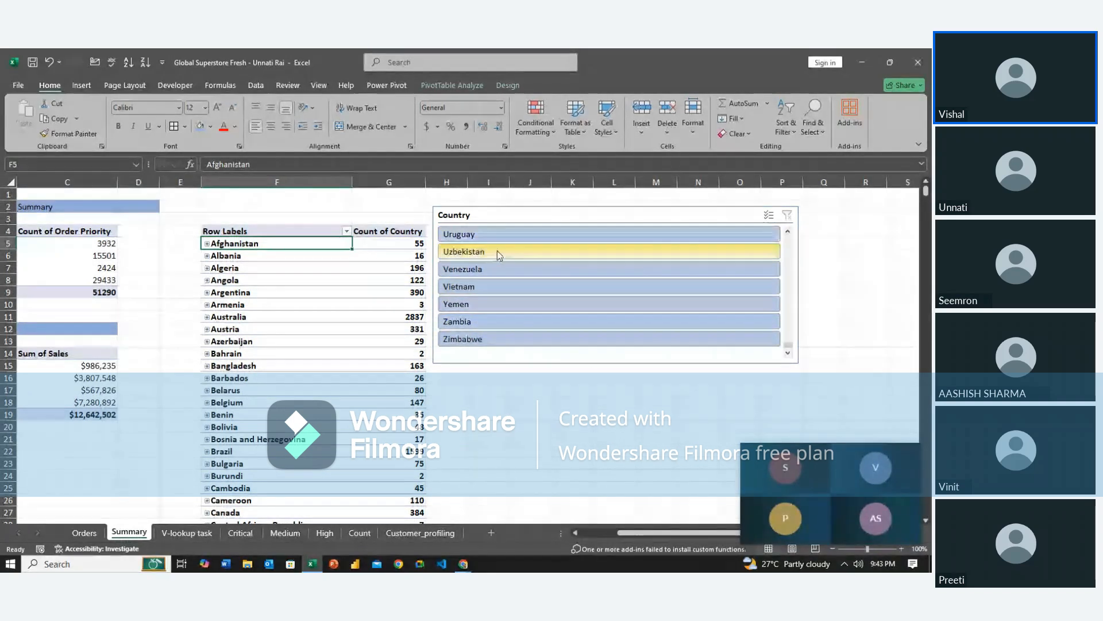
Filter the pivot table by Afghanistan, Albania and Afghanistan again in the Country slicer, and clear the filter.
scroll(495, 264, "down", 20)
left_click_drag(489, 341, 499, 412)
scroll(499, 412, "up", 20)
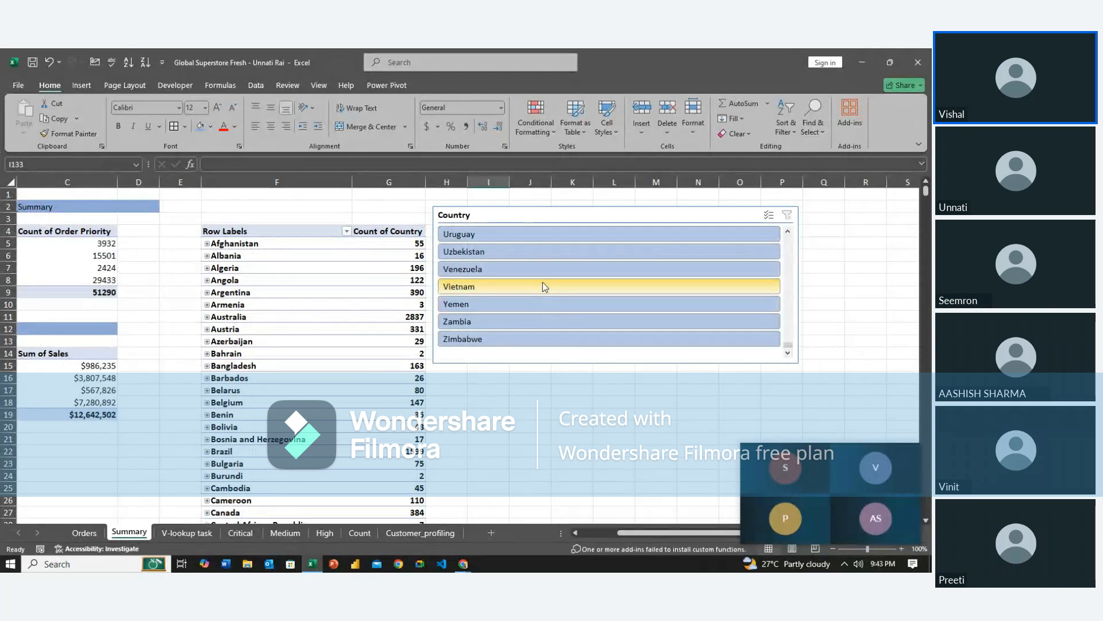
left_click(785, 253)
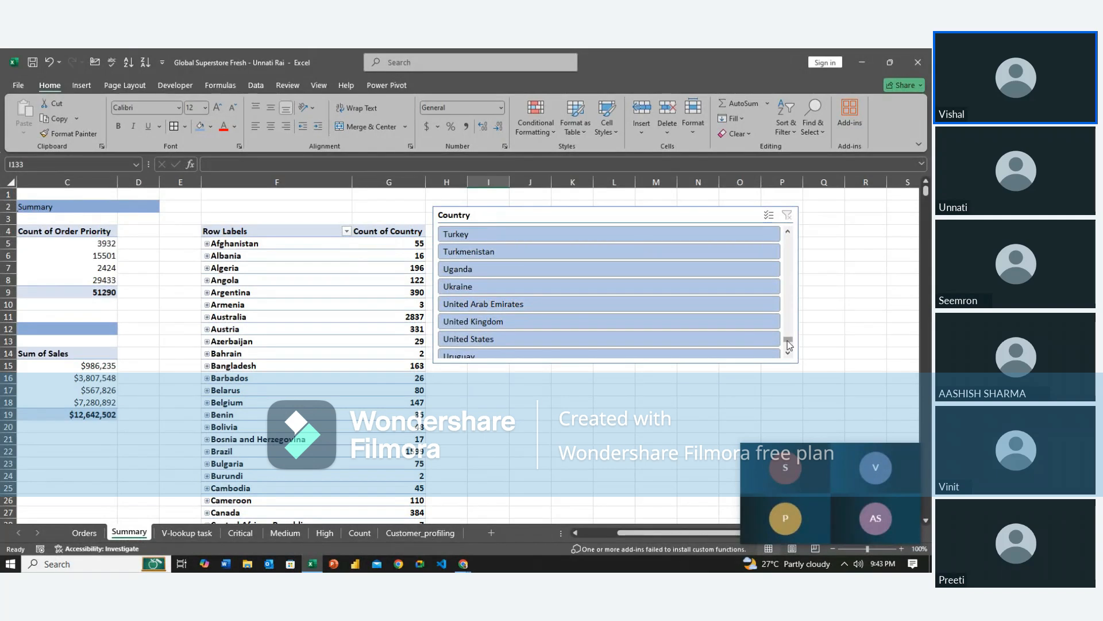
left_click_drag(789, 345, 788, 237)
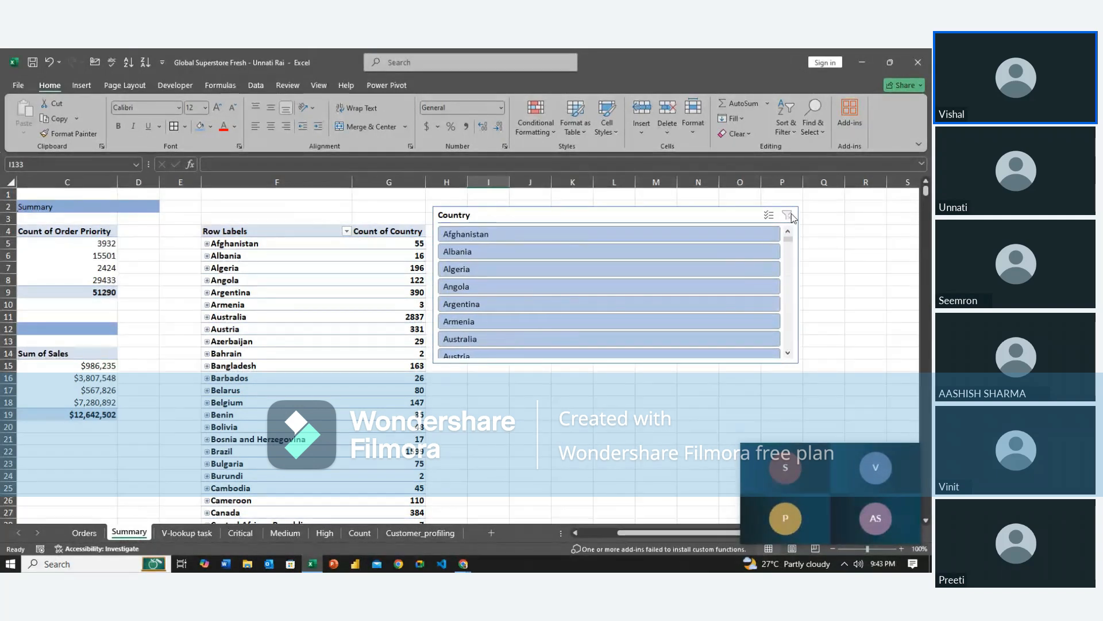
left_click(542, 234)
left_click(517, 251)
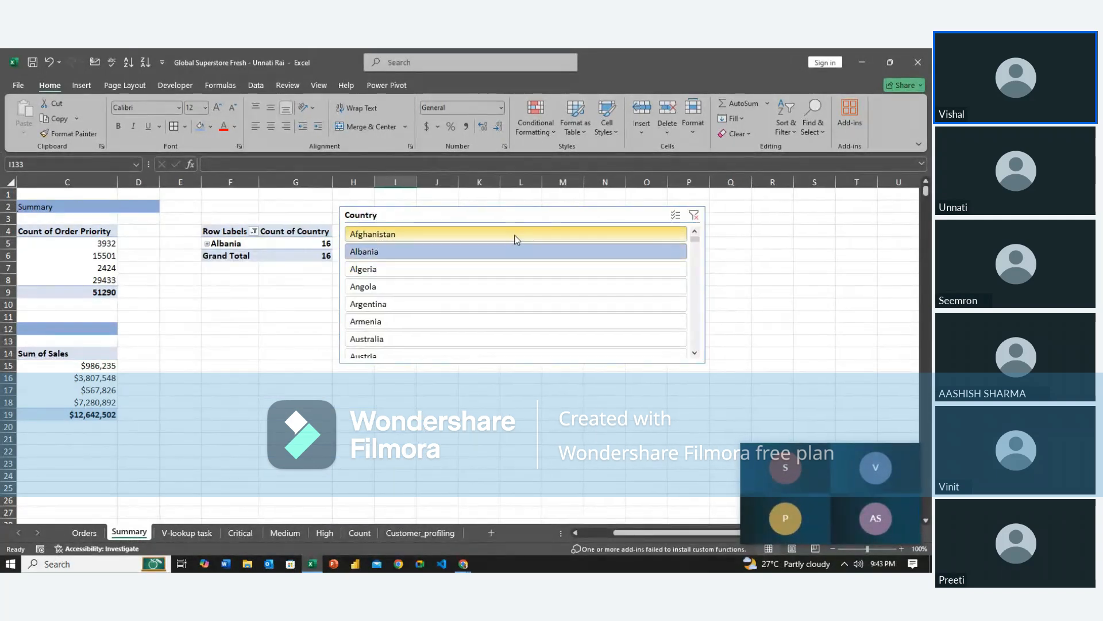
left_click(515, 234)
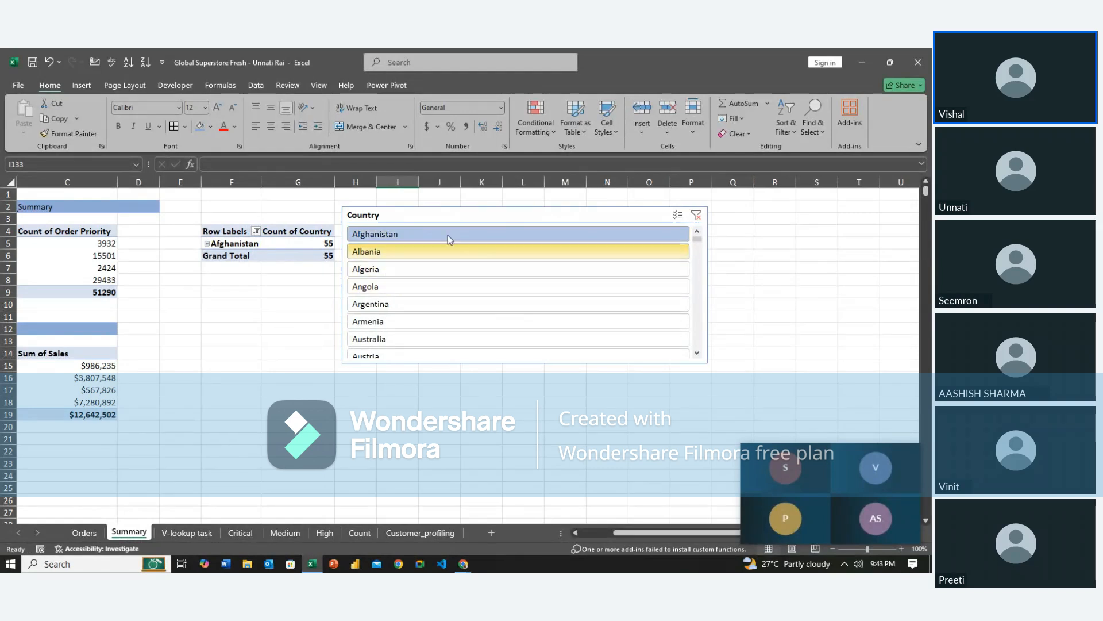
left_click(696, 215)
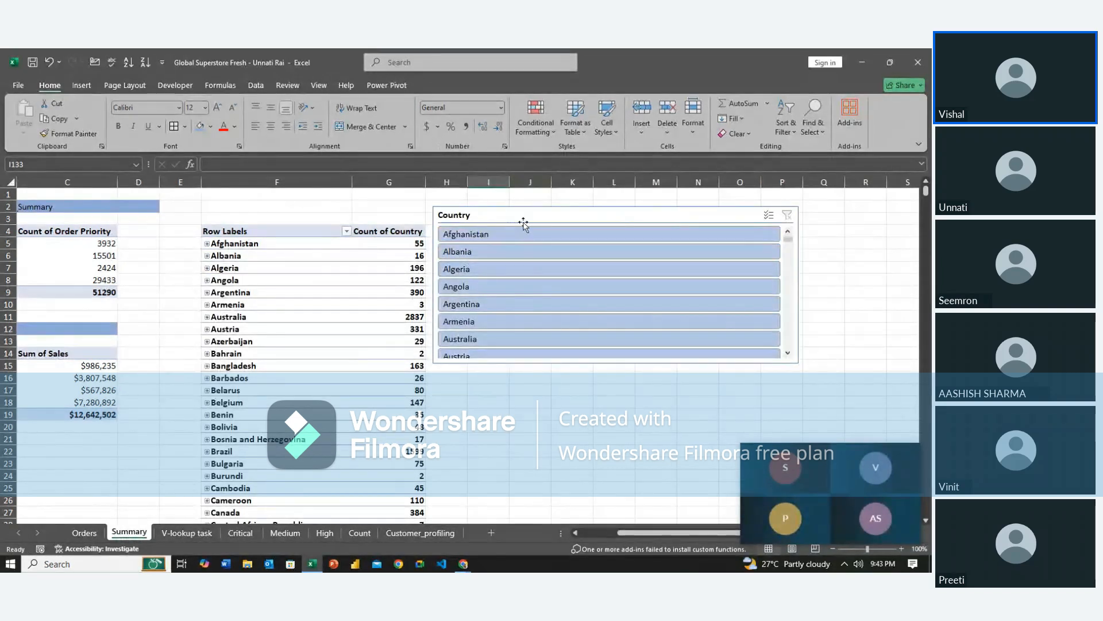
Try the dark yellow slicer style on the Country slicer and replace it with the dark orange style.
left_click(304, 269)
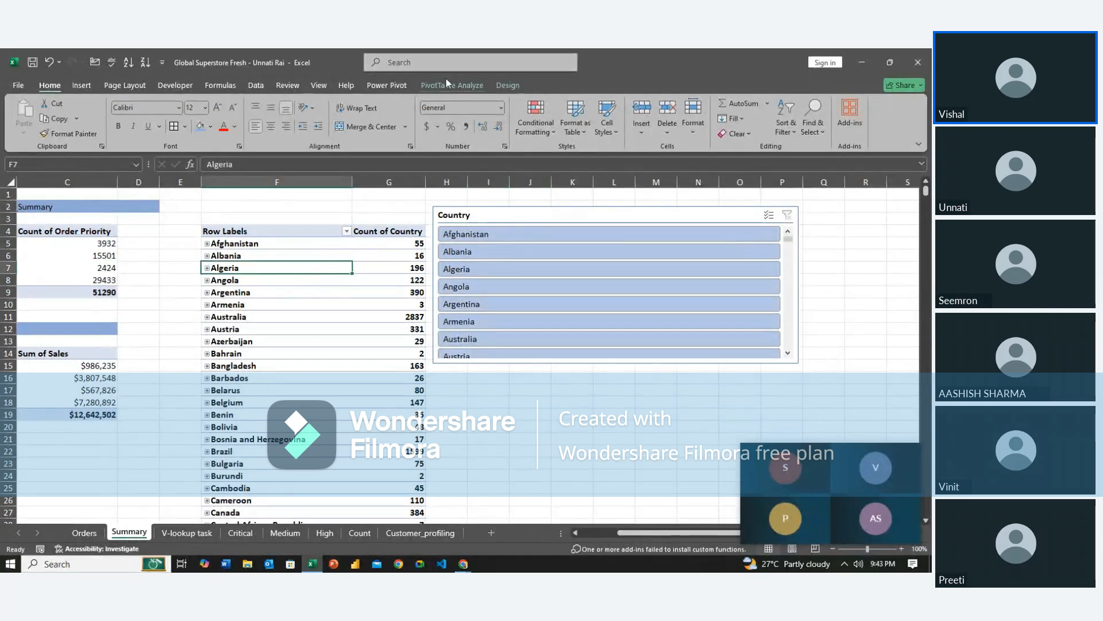
left_click(449, 86)
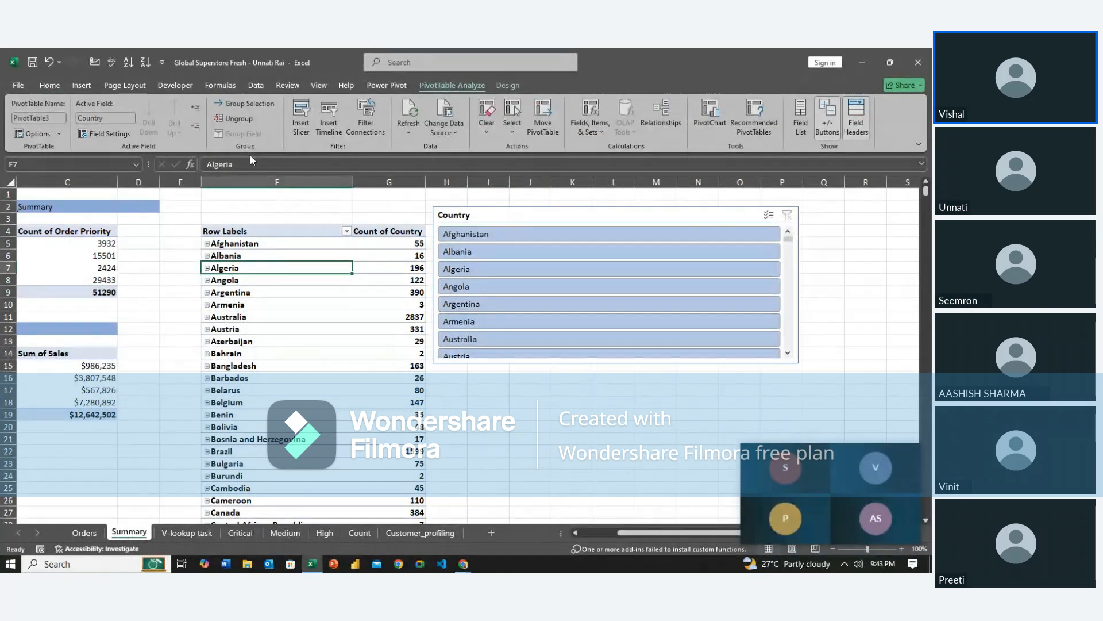
left_click(531, 217)
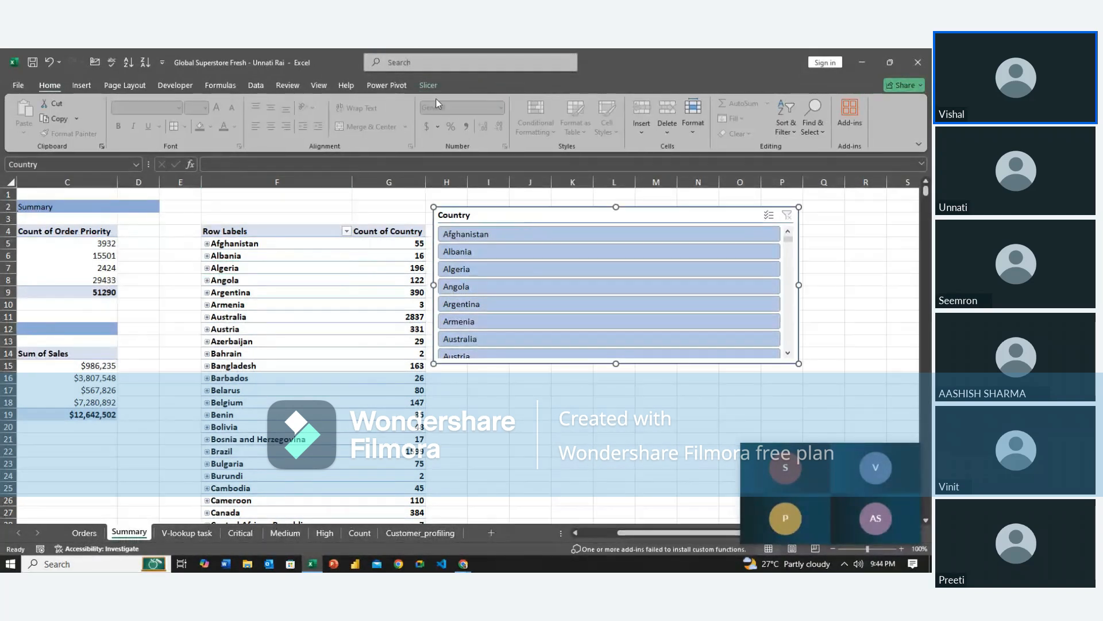
left_click(434, 90)
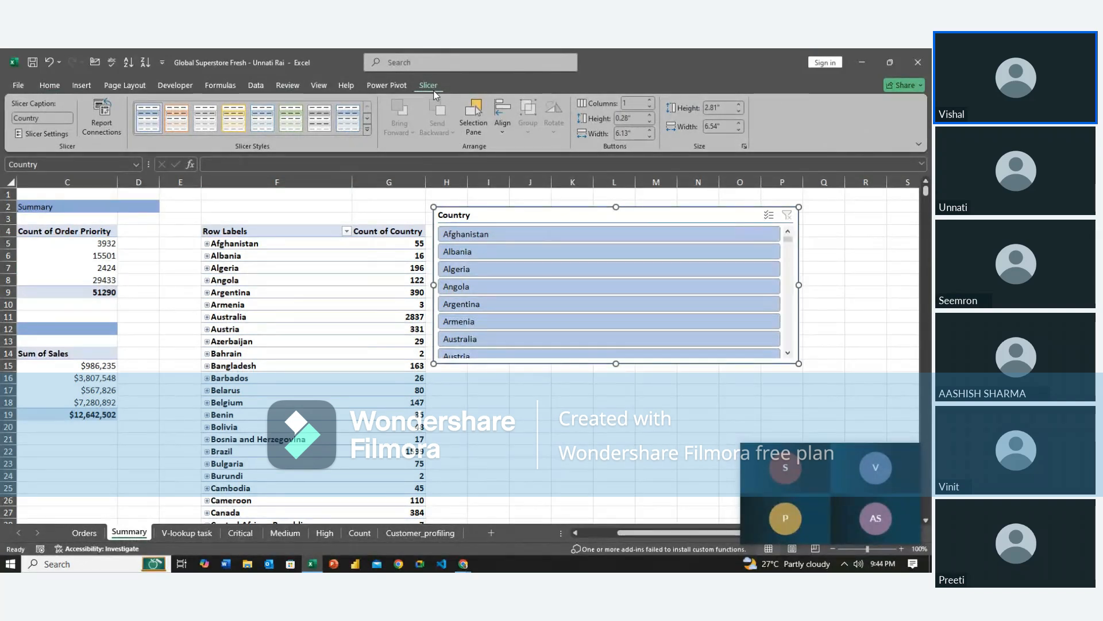
left_click(367, 129)
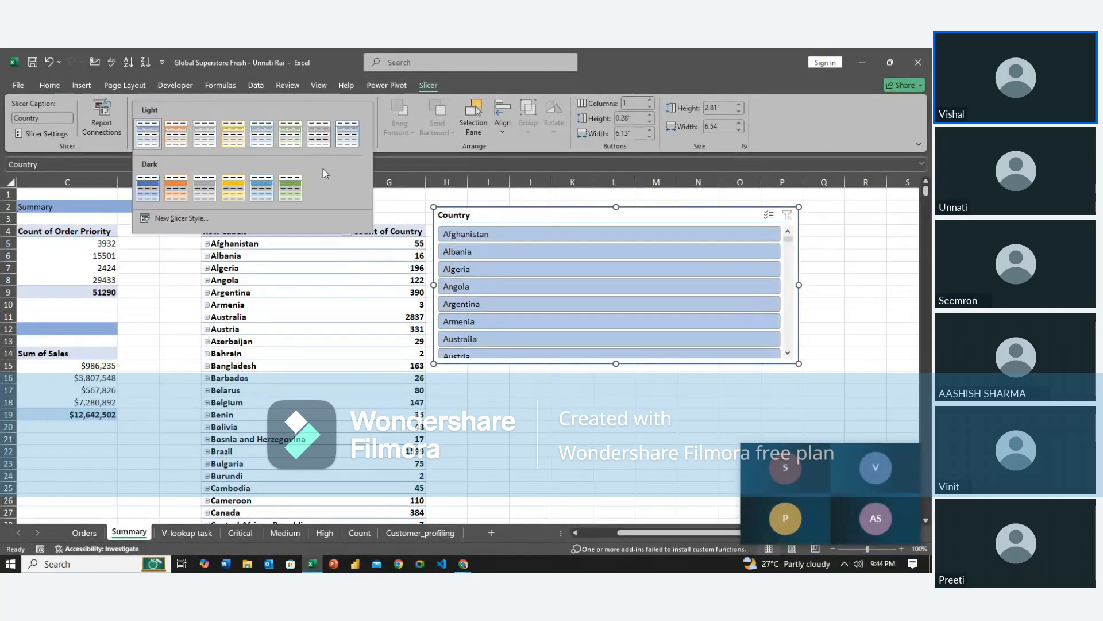
left_click(234, 189)
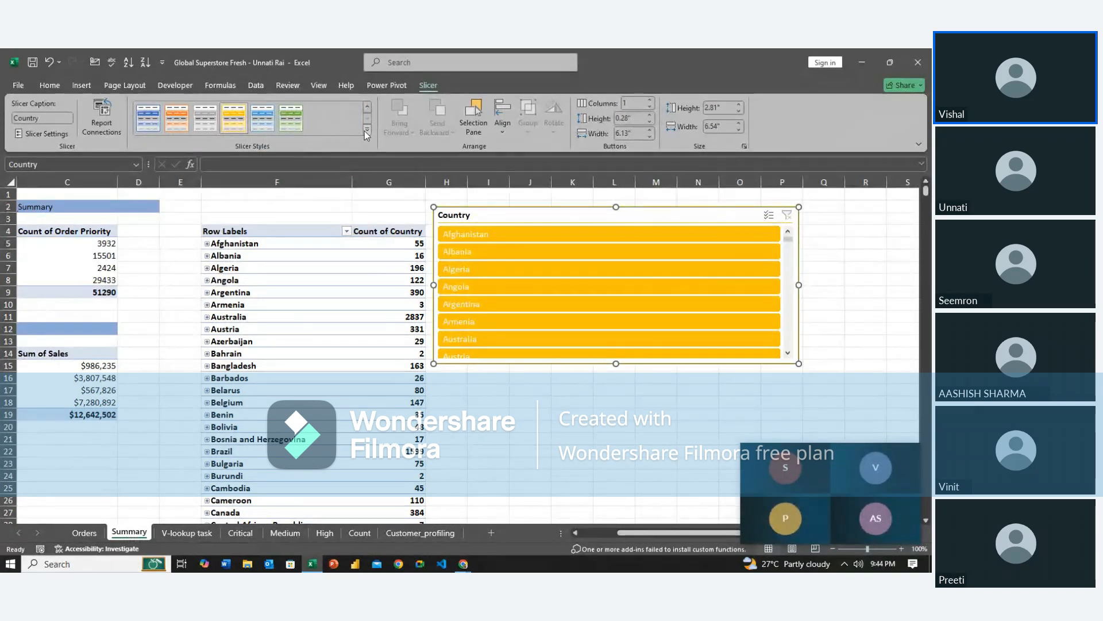
left_click(364, 130)
left_click(180, 189)
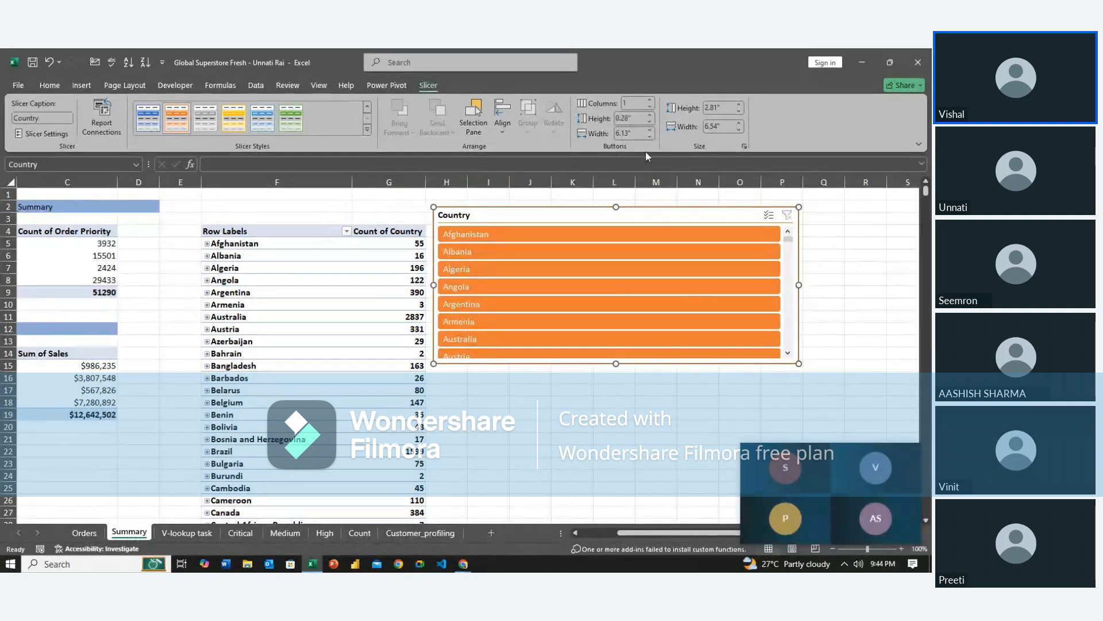
Set the Country slicer's buttons to 4 columns, and increase them to 6 columns.
left_click(635, 102)
key("BackSpace")
type("4")
key("Return")
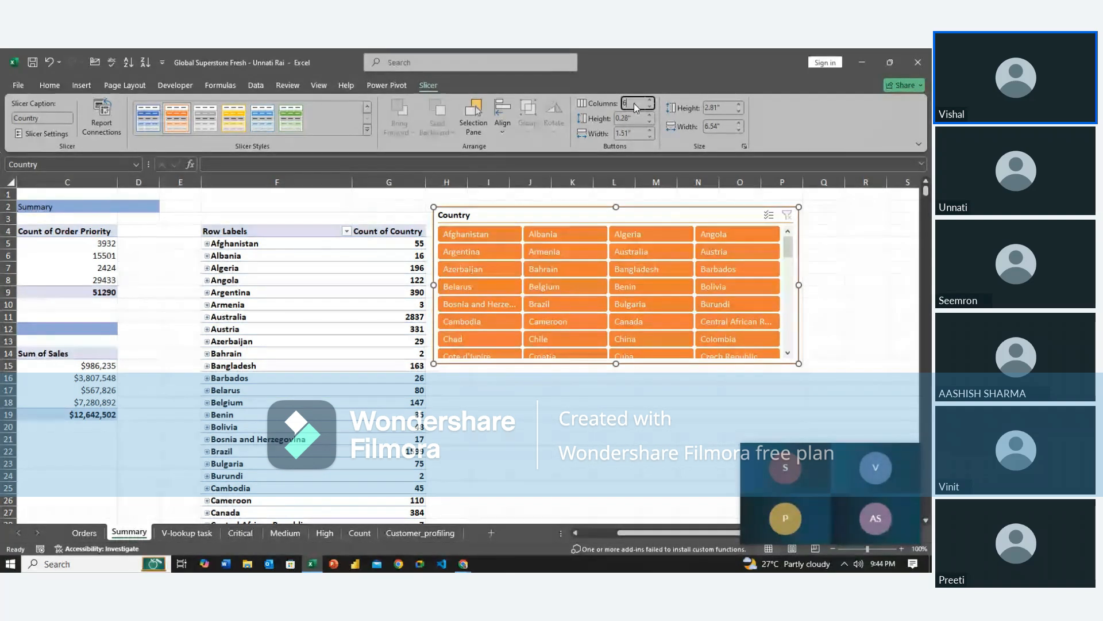
type("6")
key("Return")
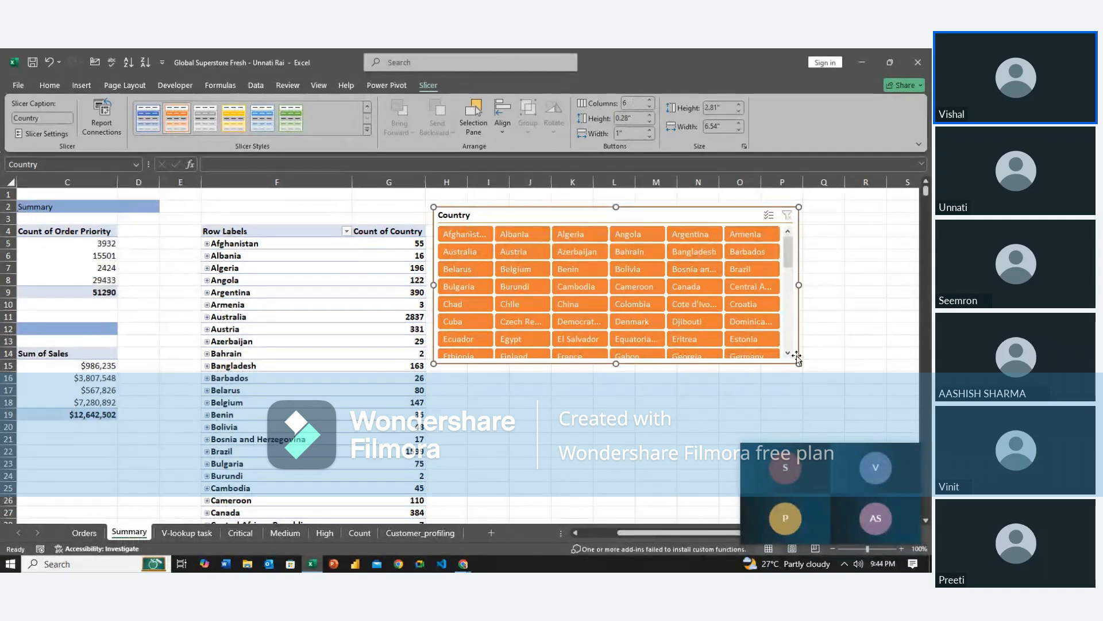
Enlarge the Country slicer to about 8.1 inches wide and 5.42 inches high, and set it to 8 columns.
left_click_drag(801, 364, 858, 418)
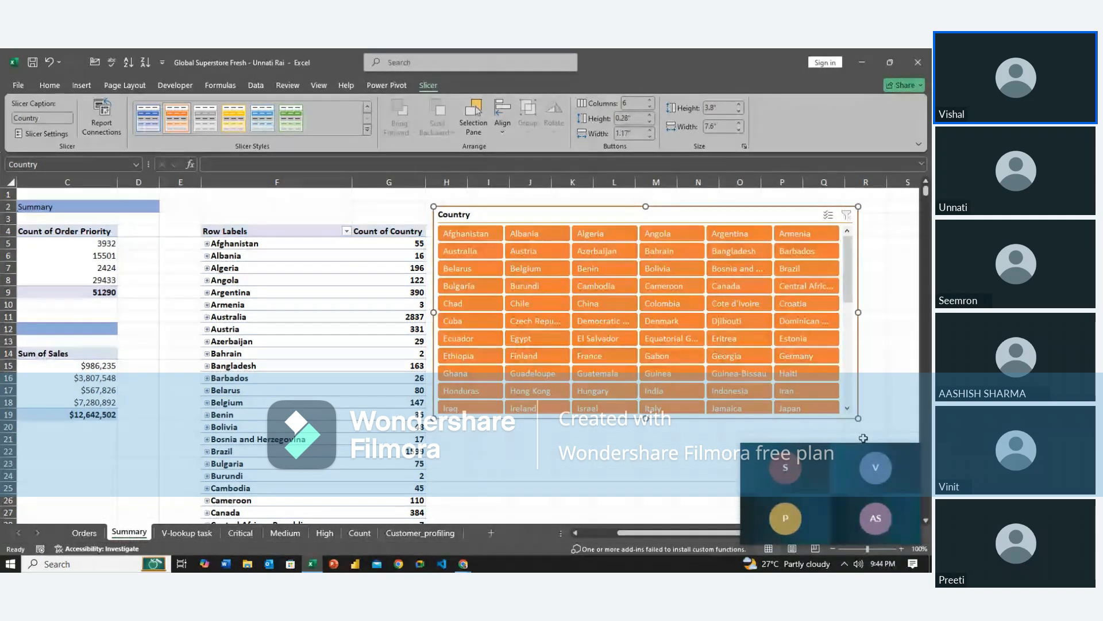
left_click(912, 454)
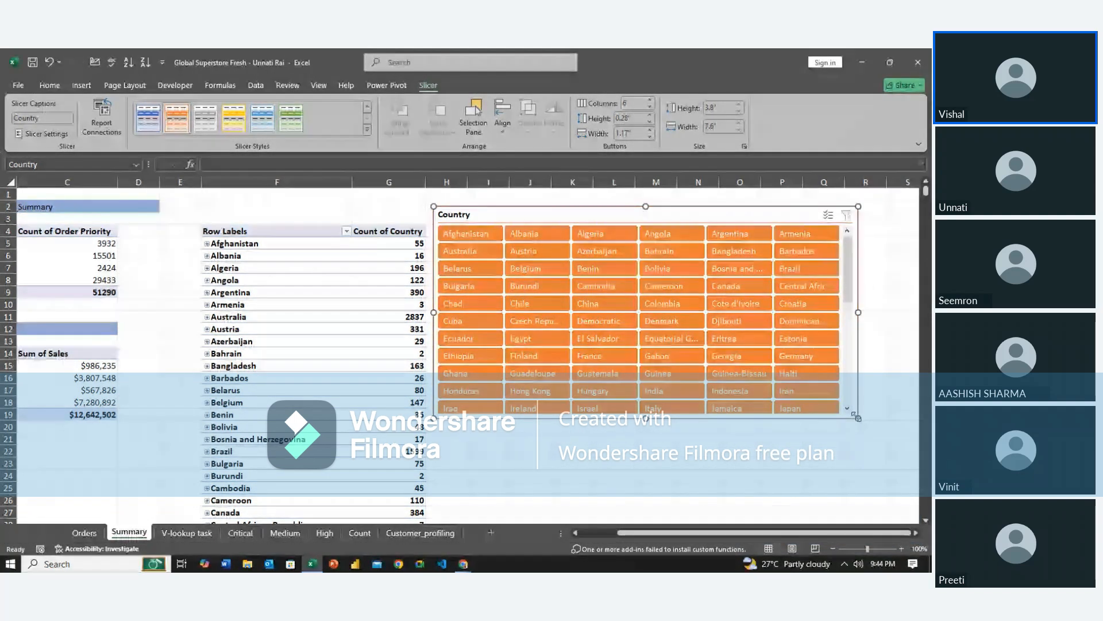
left_click_drag(857, 417, 886, 509)
scroll(621, 321, "down", 3)
scroll(624, 322, "up", 3)
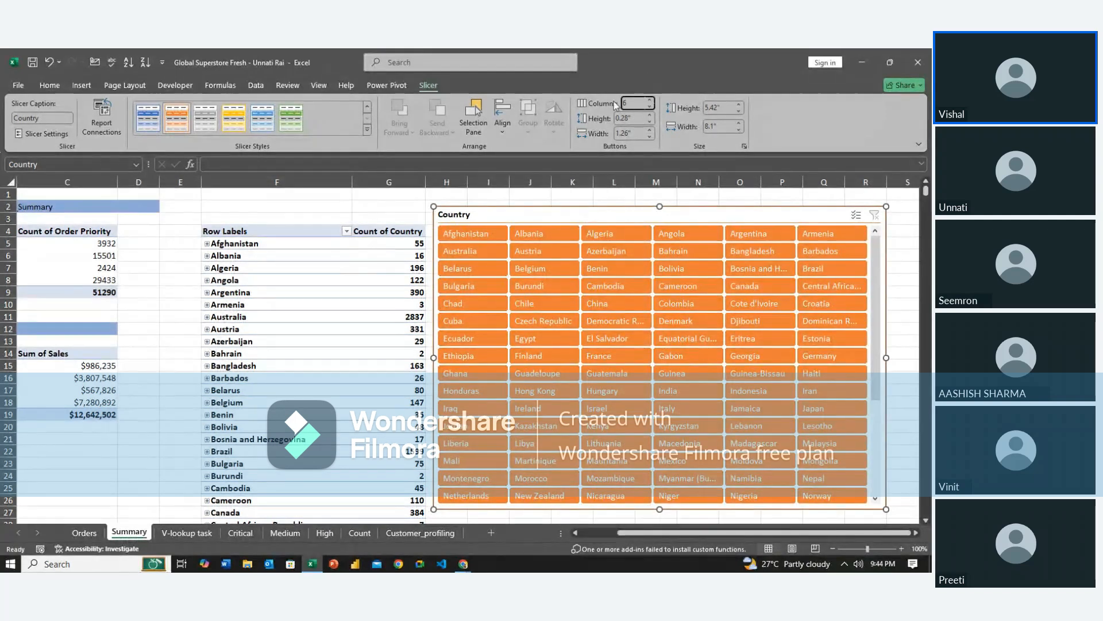
key("Return")
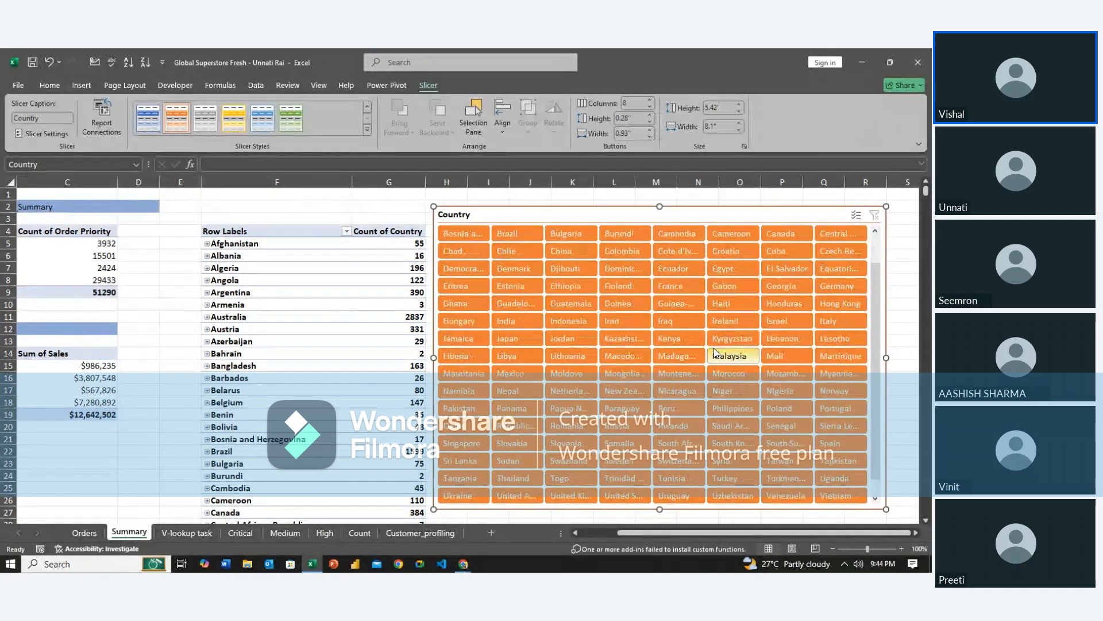
scroll(716, 353, "down", 3)
scroll(715, 353, "up", 3)
Filter the pivot table by Ireland with the Country slicer widened to about 8.96 inches, and clear the filter.
left_click(718, 355)
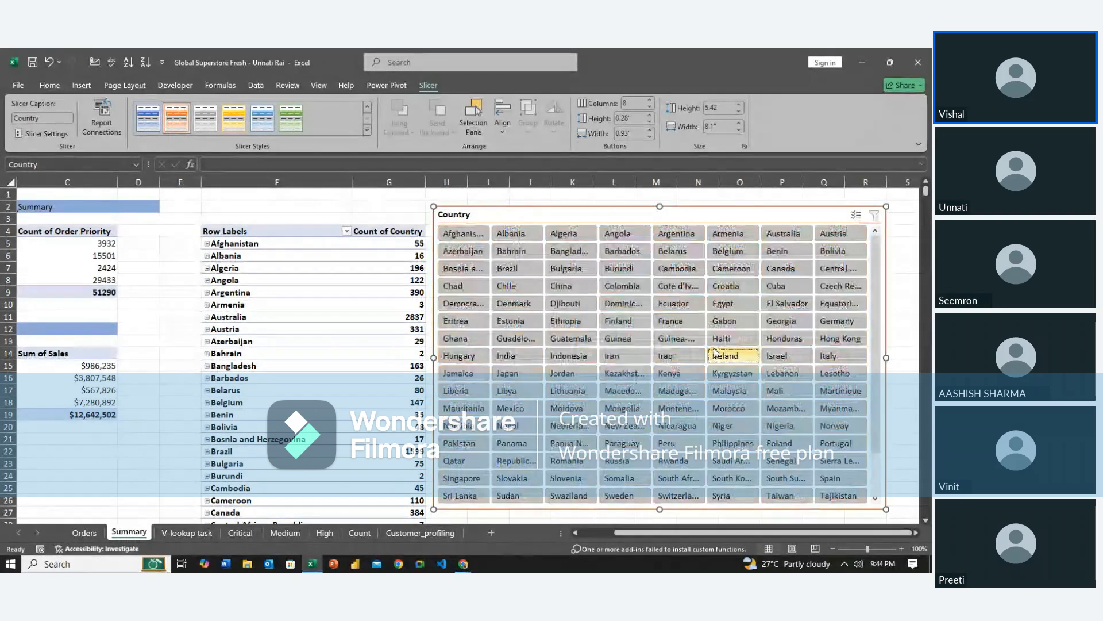
left_click_drag(793, 357, 841, 357)
scroll(672, 322, "down", 3)
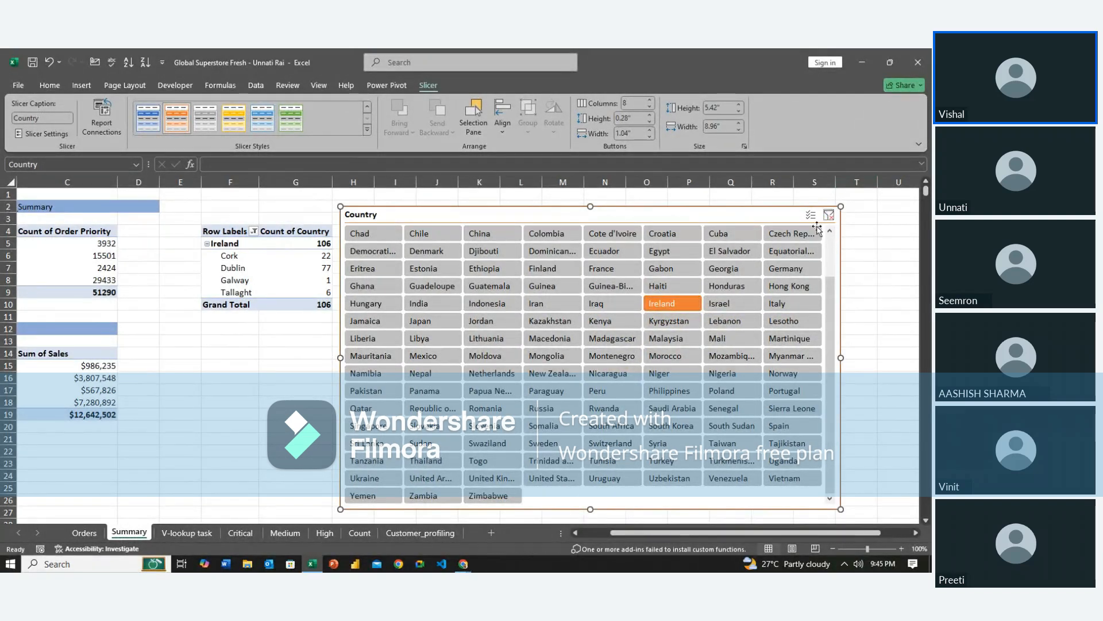
left_click(830, 215)
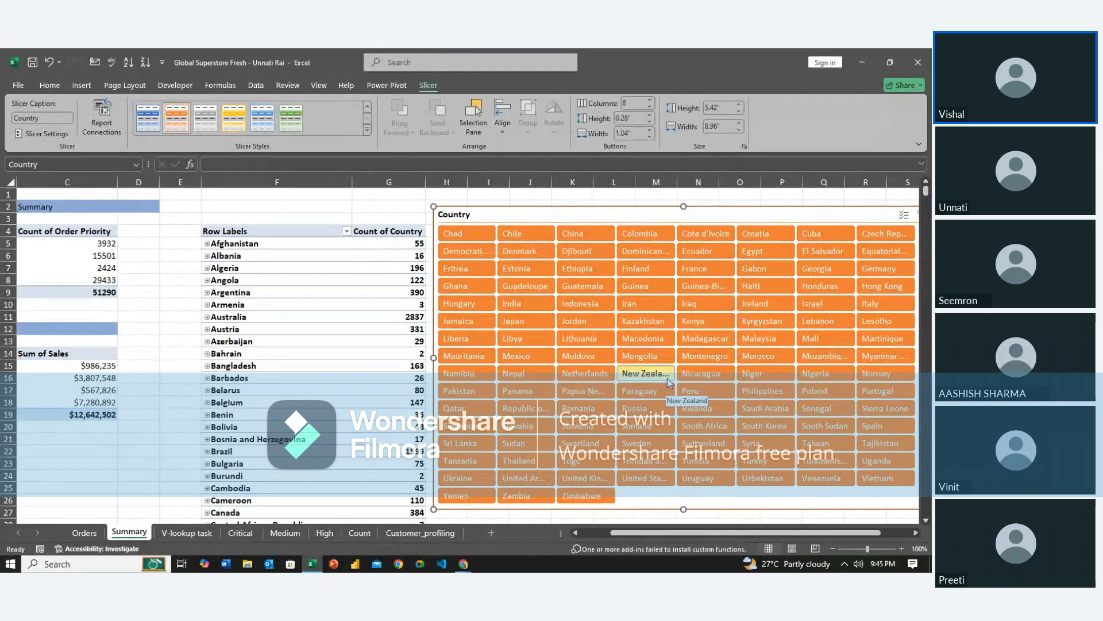
Move the Country slicer over the pivot table's count column and set it to 4 columns.
scroll(667, 378, "up", 3)
scroll(668, 378, "down", 2)
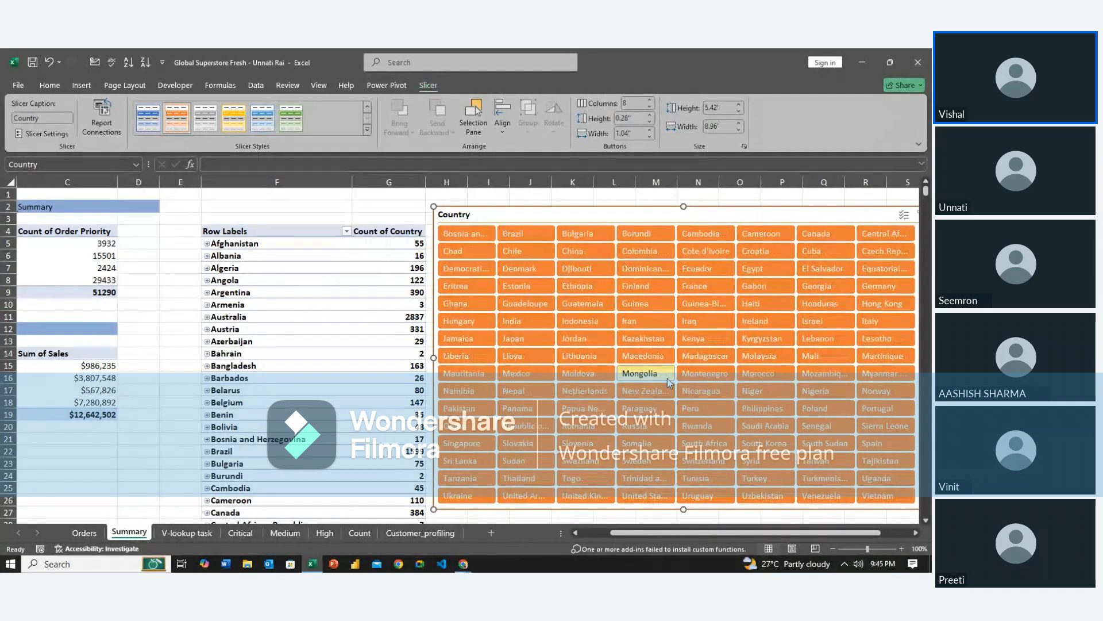
scroll(667, 379, "down", 1)
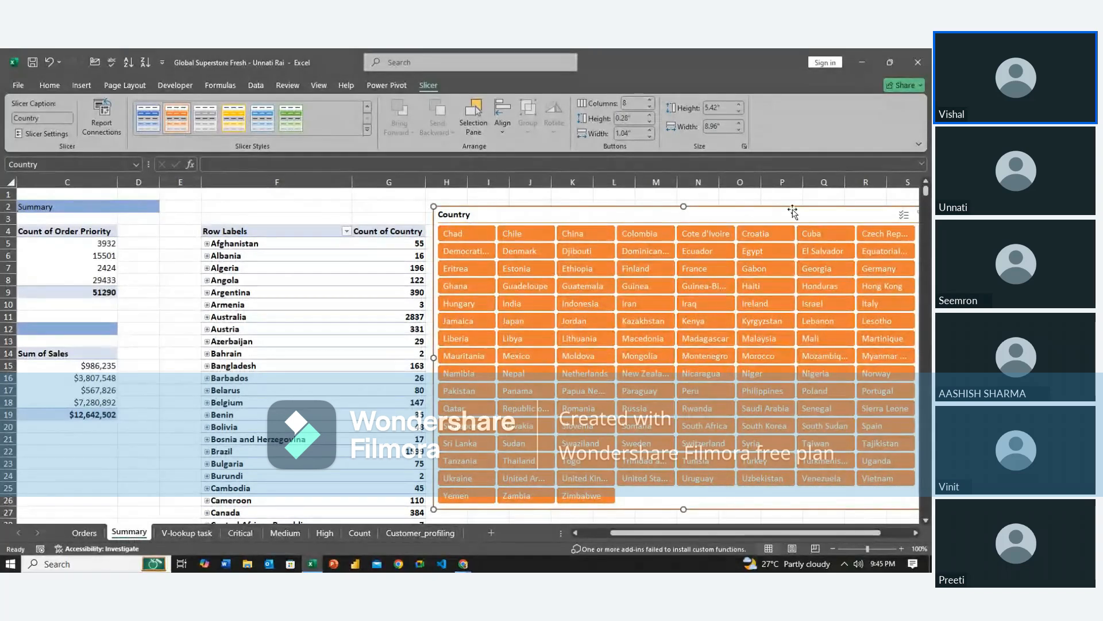
left_click_drag(780, 209, 680, 208)
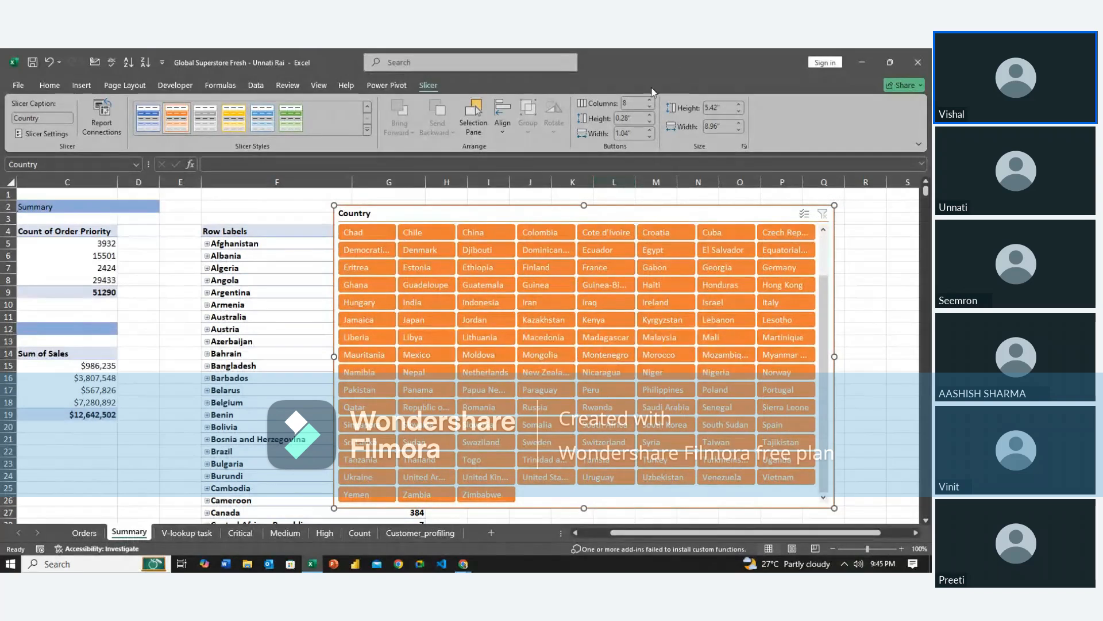
left_click(635, 101)
key("Return")
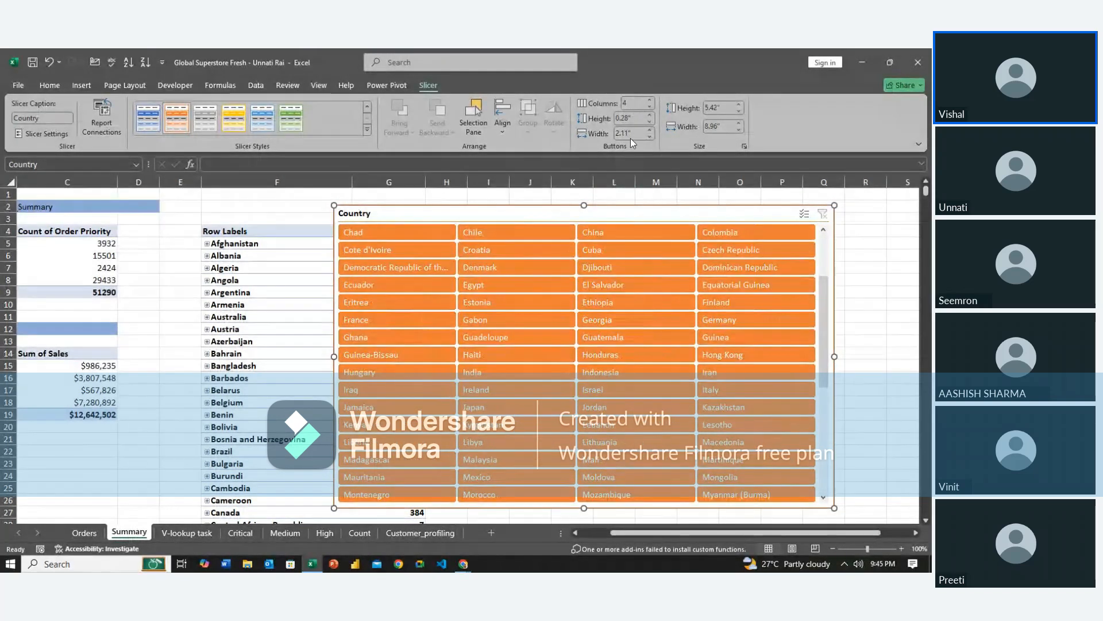
Shrink the Country slicer to about 6.4 inches wide and 2.03 inches high, and place it beside the pivot table.
left_click_drag(834, 508, 690, 318)
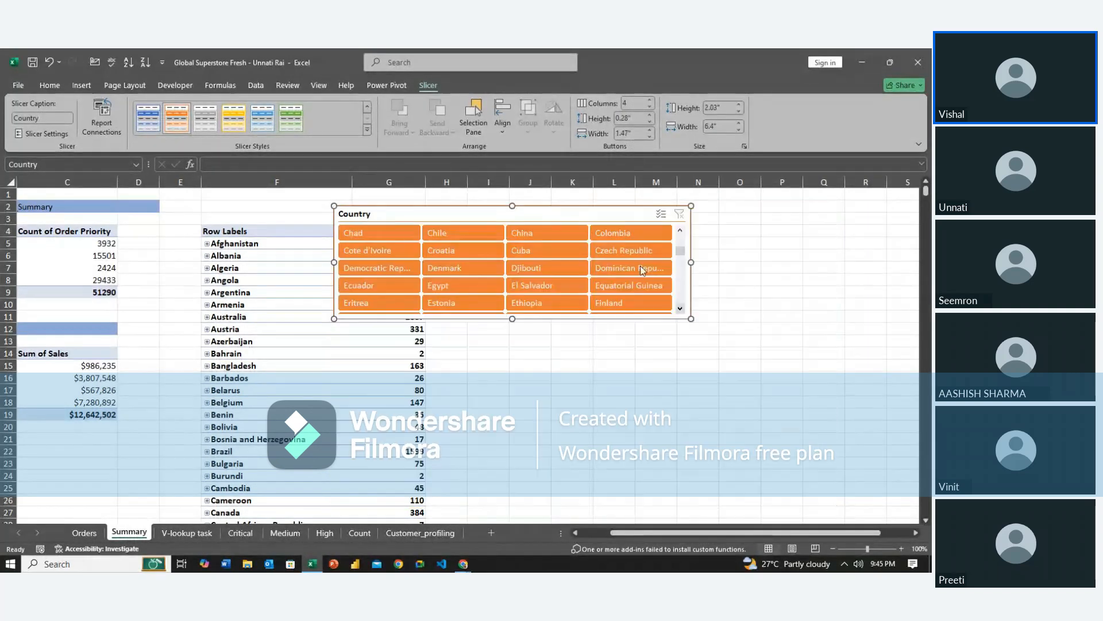
left_click_drag(577, 211, 678, 214)
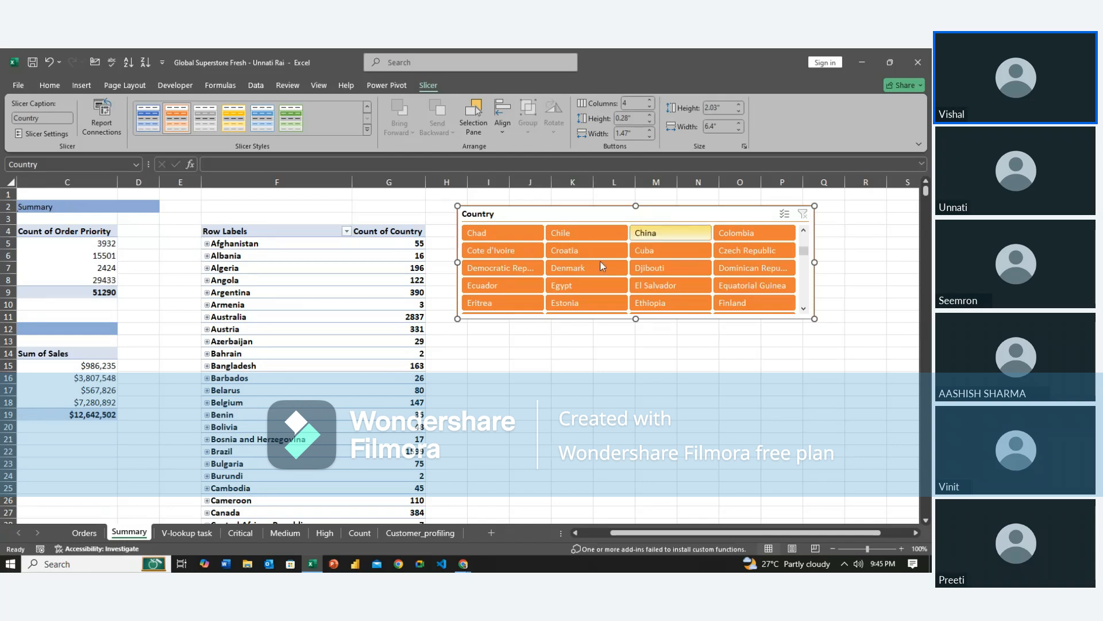
left_click(489, 401)
left_click(528, 354)
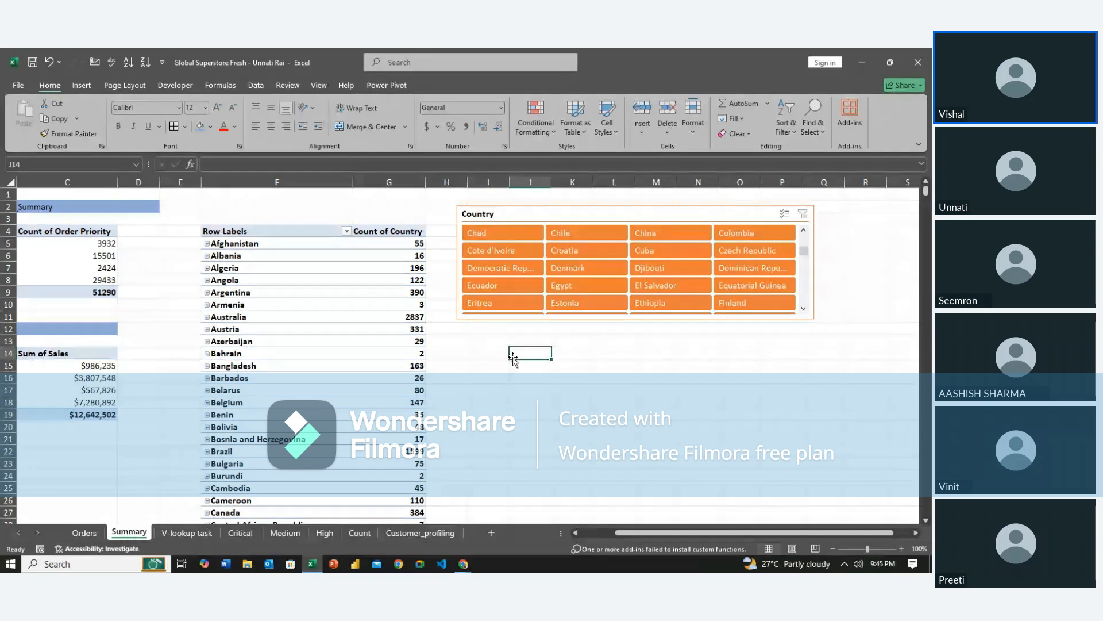
scroll(566, 377, "down", 4)
scroll(567, 379, "up", 4)
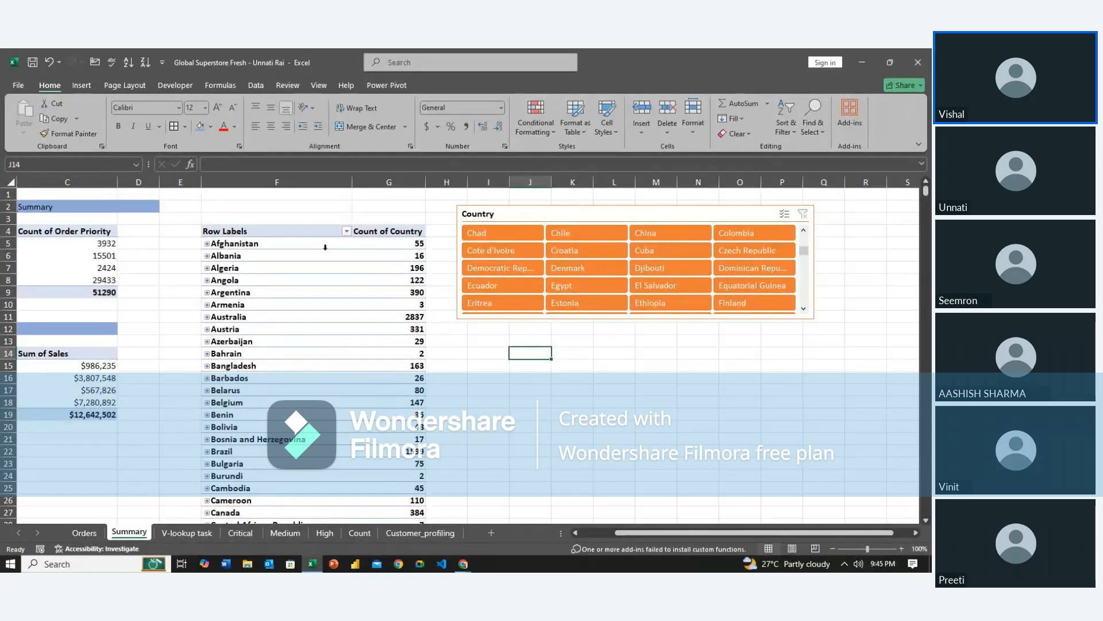
Move the Country slicer slightly lower and filter the country pivot table by Afghanistan, by Albania, and by Afghanistan again.
left_click_drag(522, 212, 534, 235)
scroll(482, 396, "left", 2)
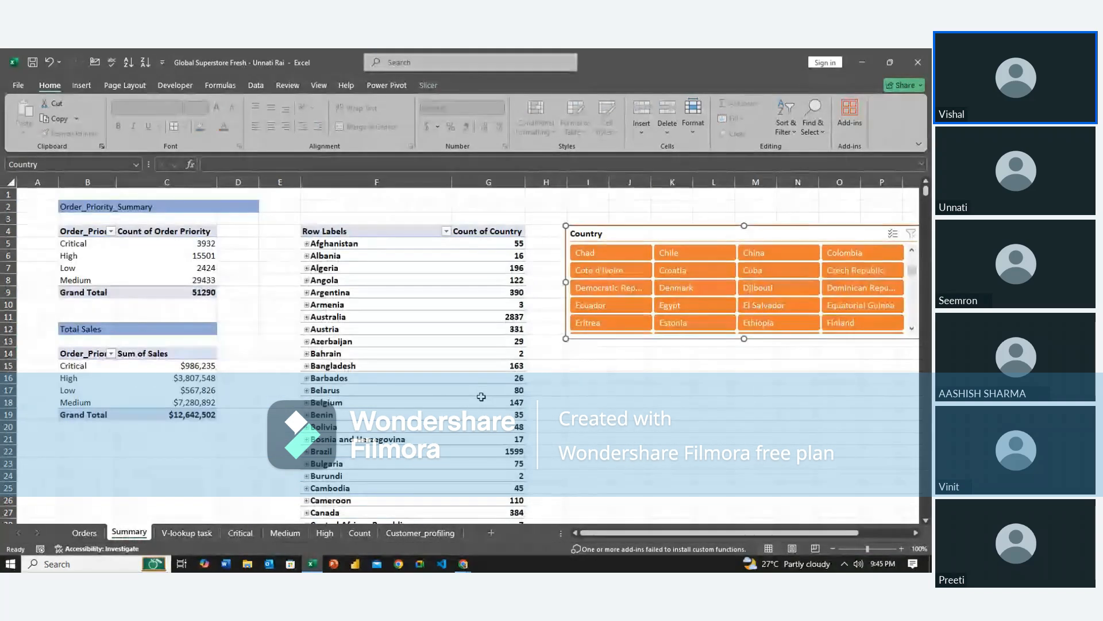
scroll(660, 292, "up", 1)
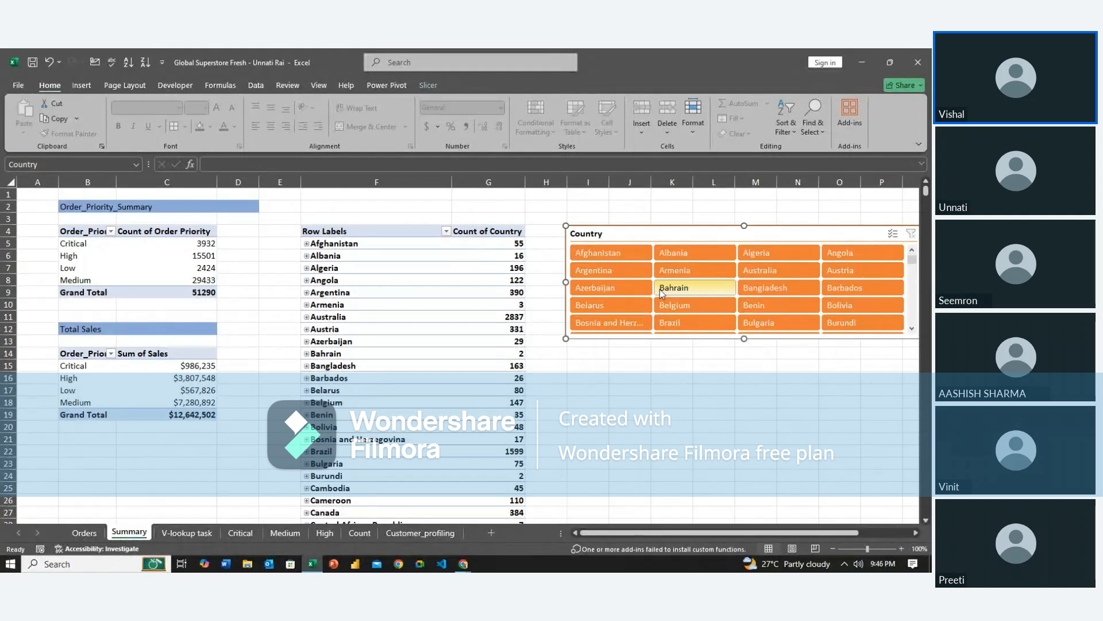
scroll(626, 267, "up", 2)
left_click(598, 252)
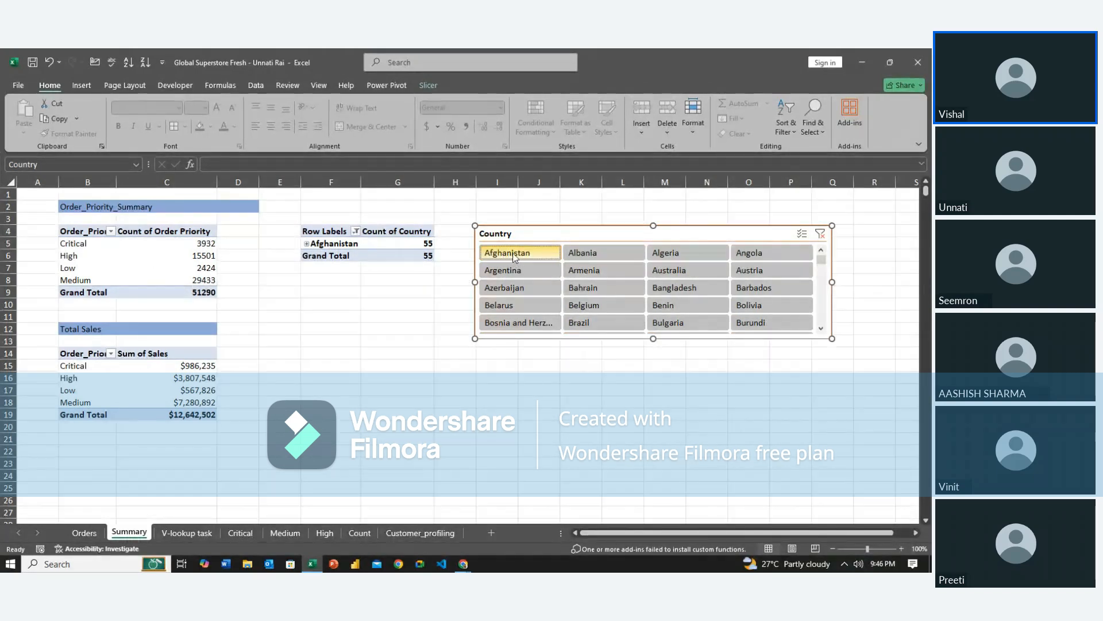
left_click(626, 251)
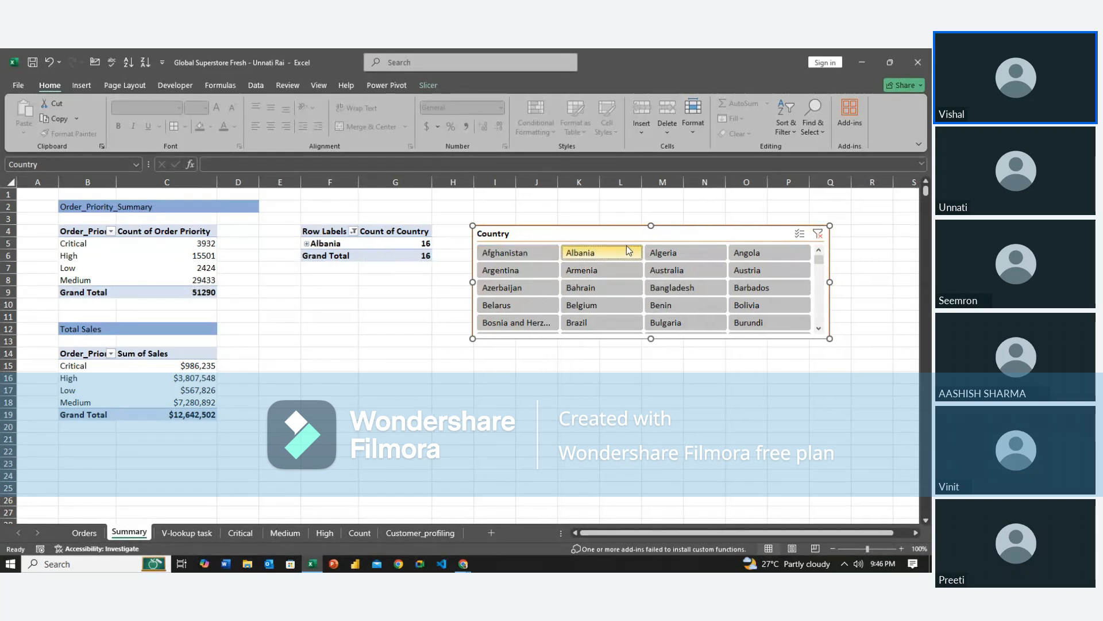
mouse_move(428, 244)
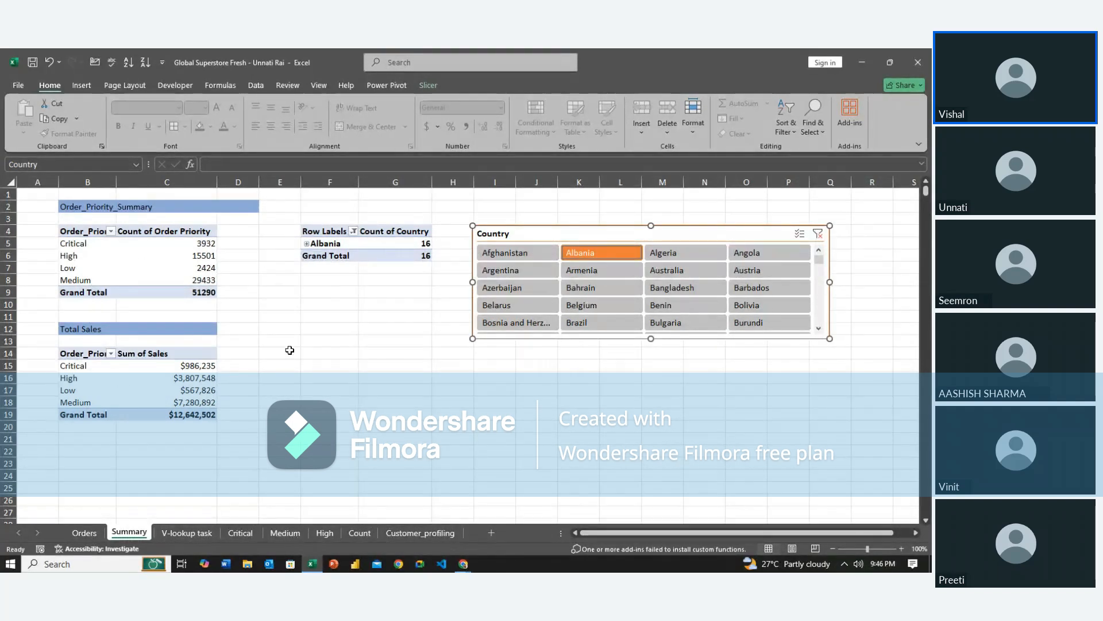
left_click(539, 251)
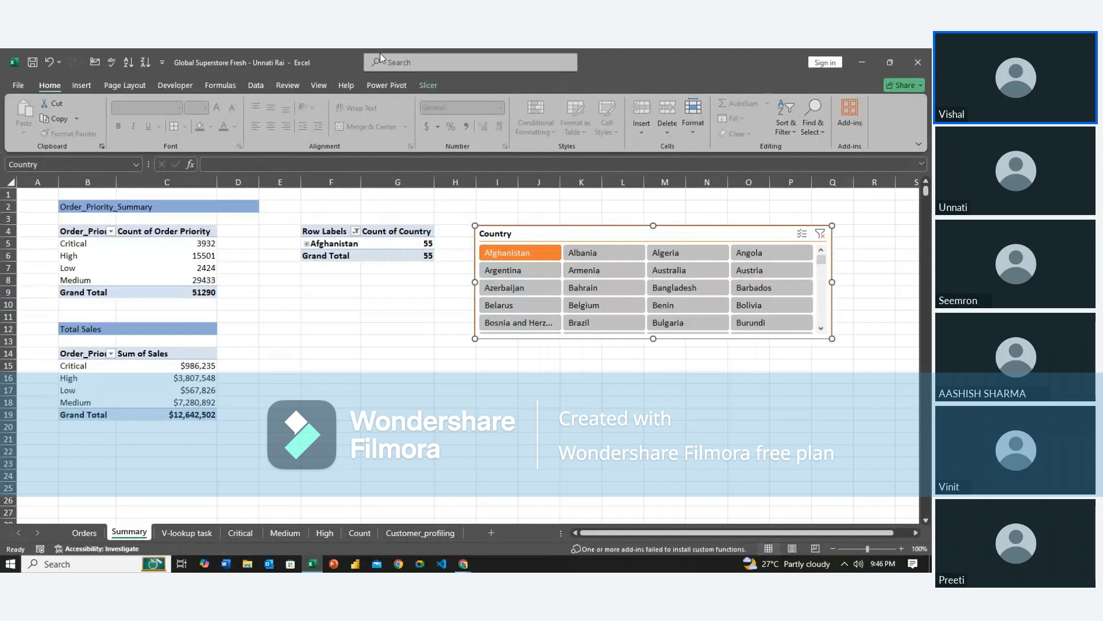
Check which pivot tables the Country slicer is connected to in its report connections, and accept them as they are.
left_click(426, 85)
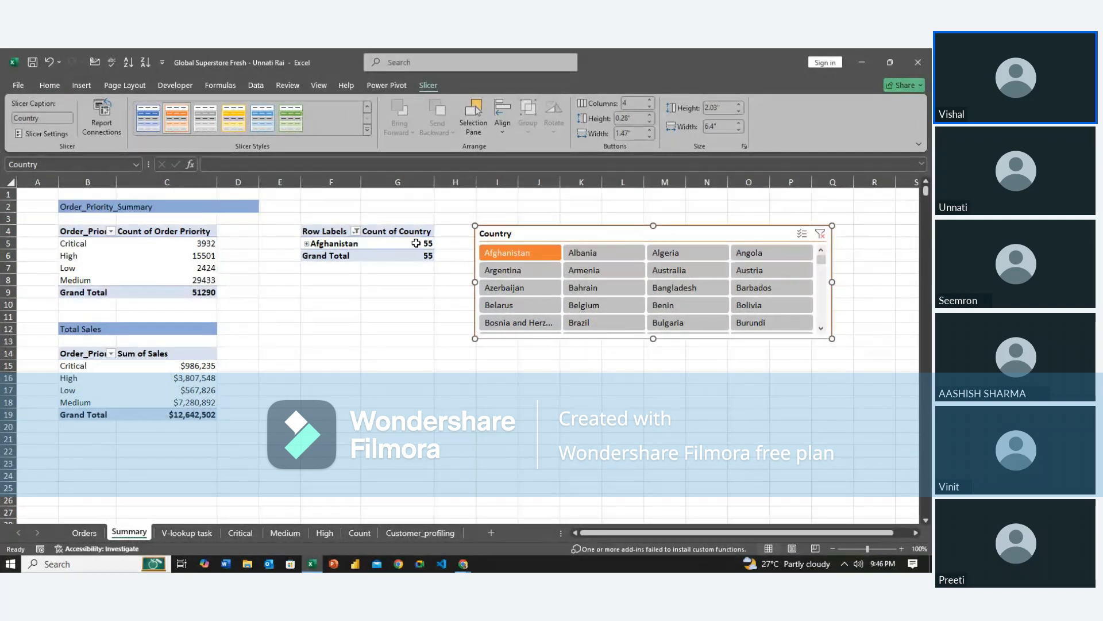
left_click(378, 243)
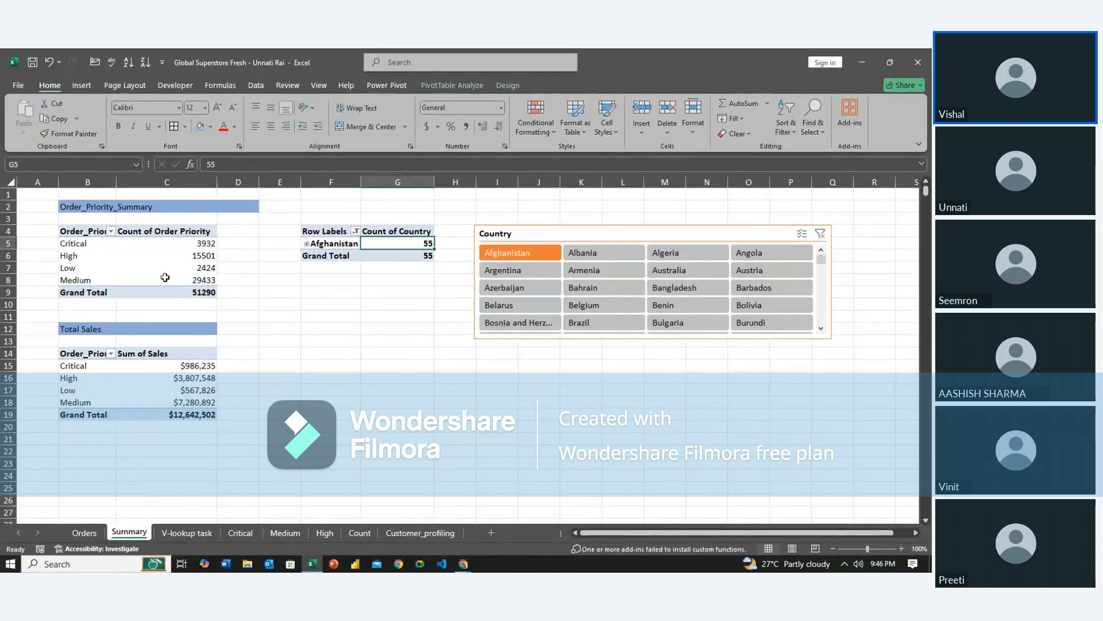
left_click(614, 235)
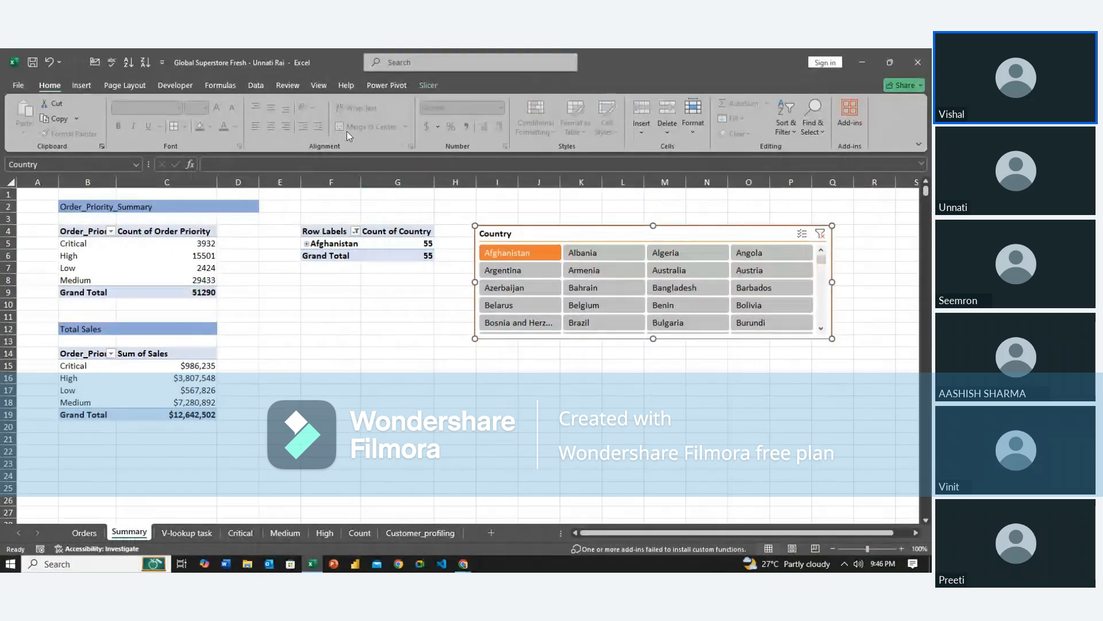
left_click(426, 85)
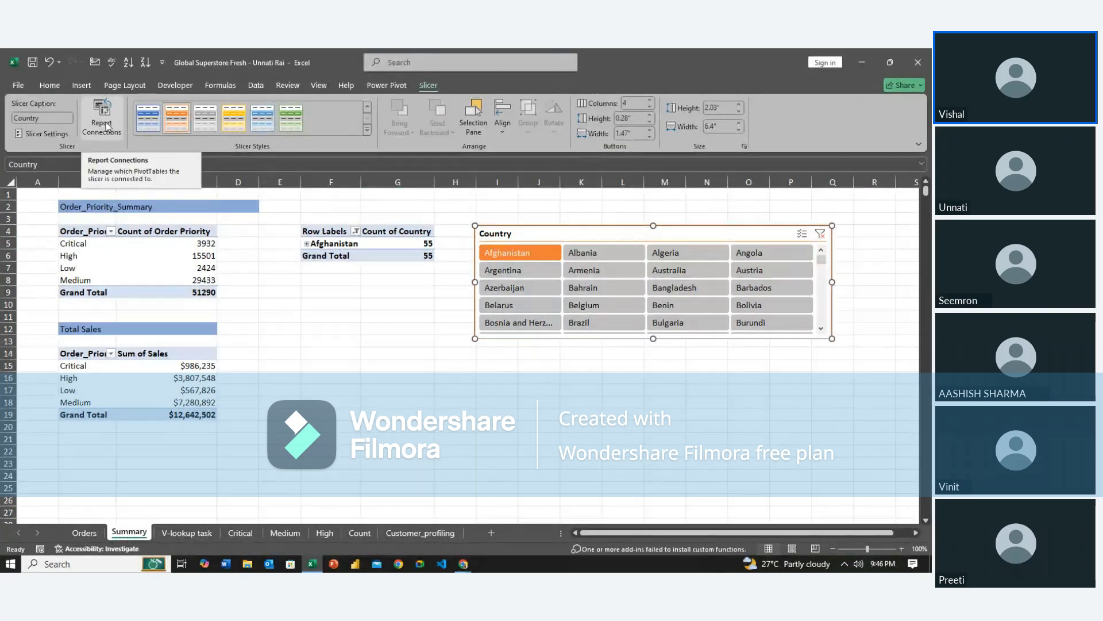
left_click(106, 126)
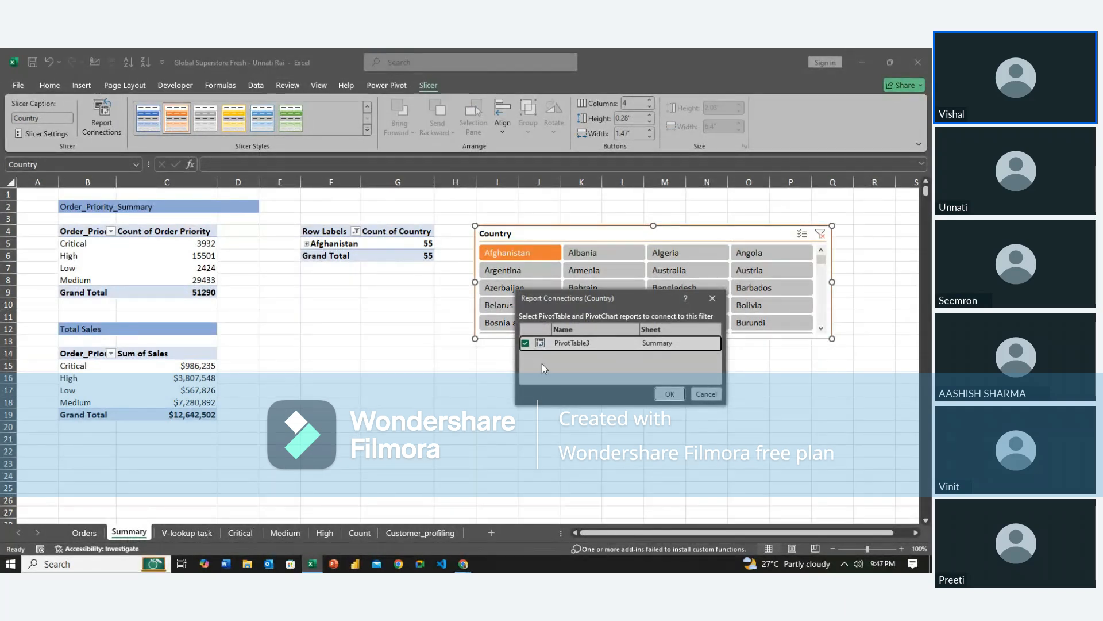
left_click(669, 394)
left_click(498, 410)
left_click(402, 304)
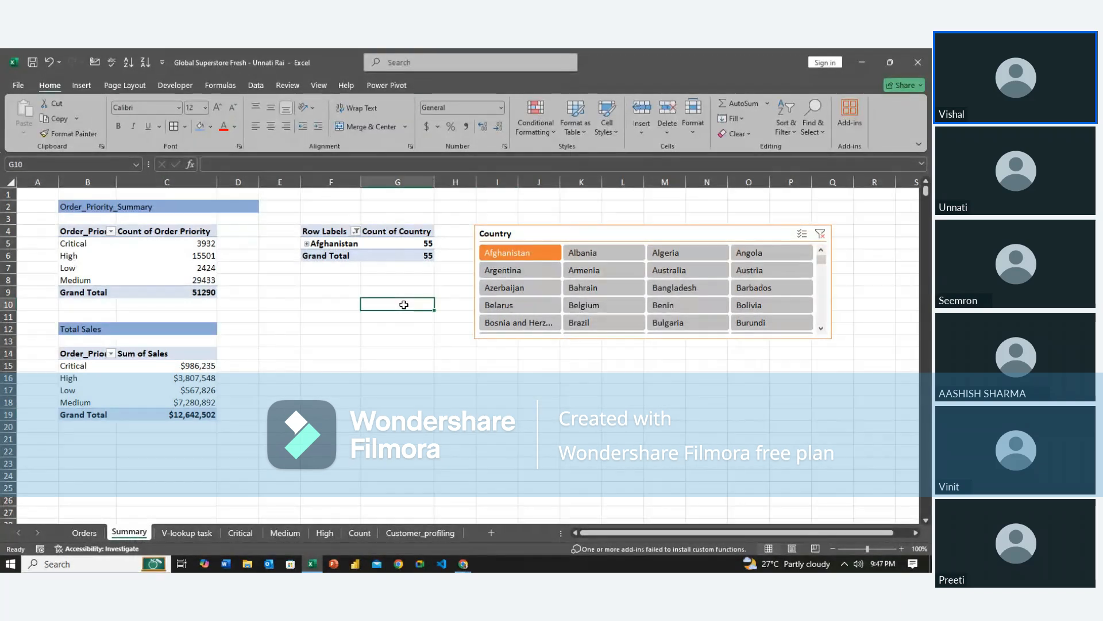
Clear the Country slicer's filter and briefly look at the V-lookup task and Orders sheets before returning to Summary.
left_click(819, 234)
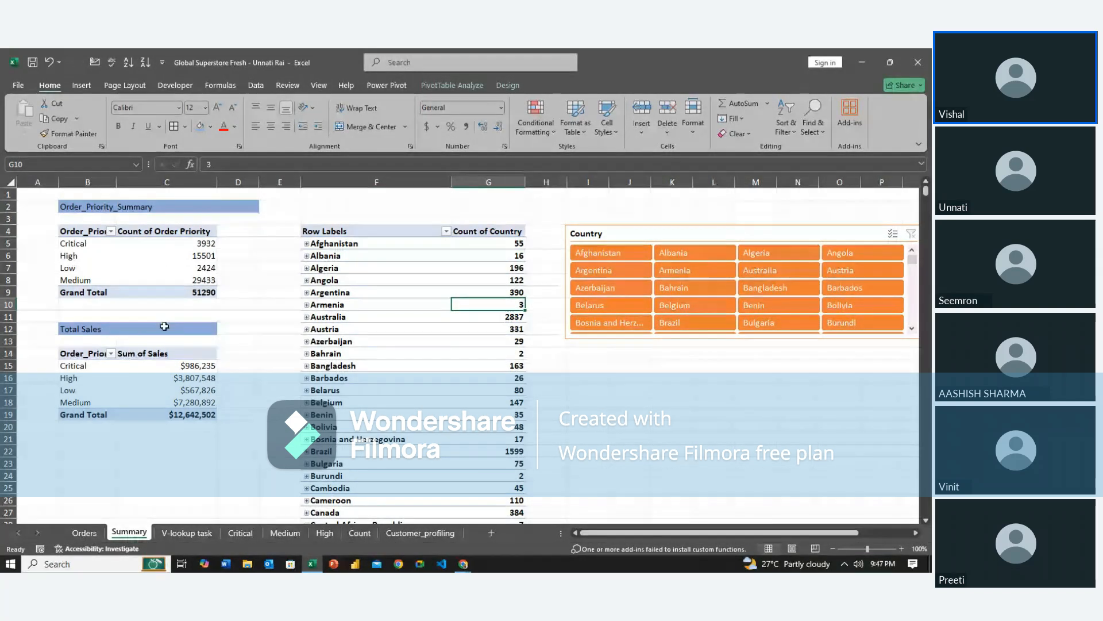
left_click(185, 534)
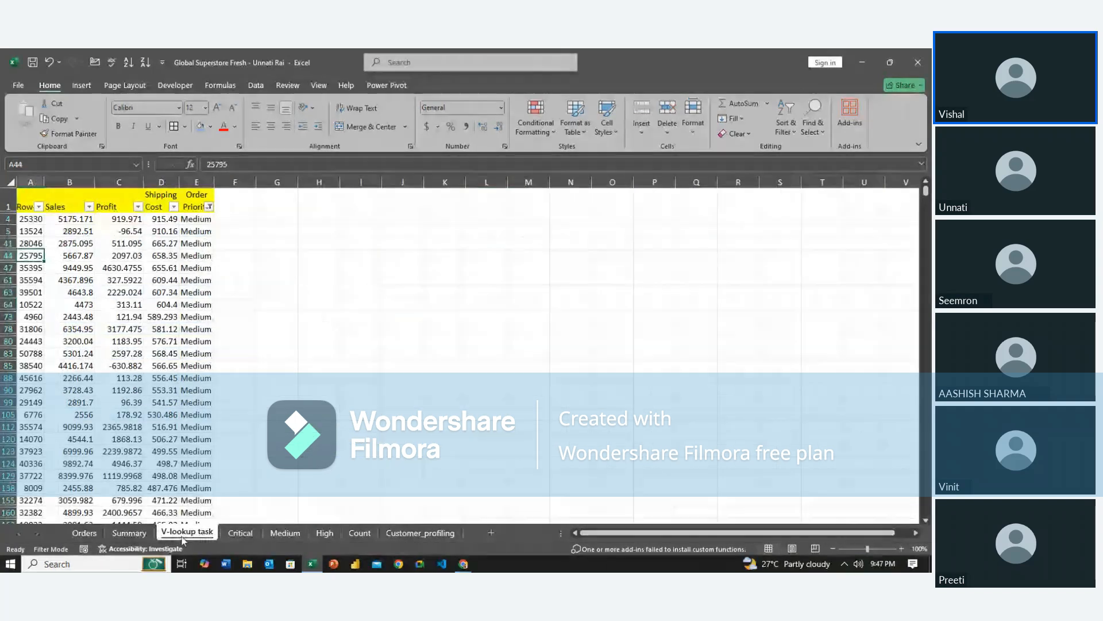
left_click(126, 533)
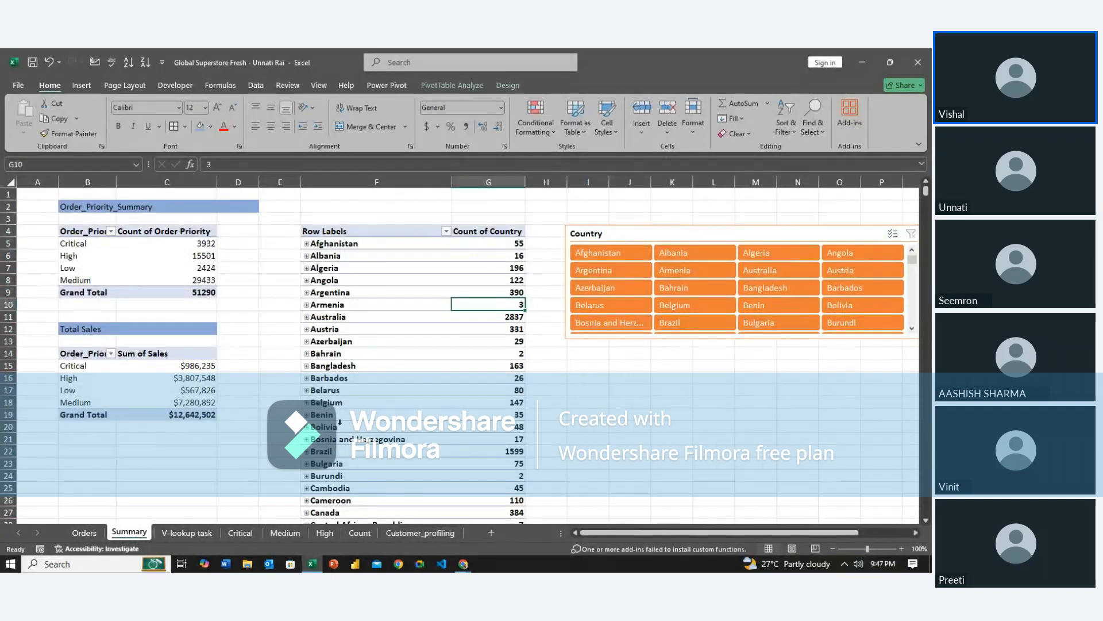
left_click(77, 536)
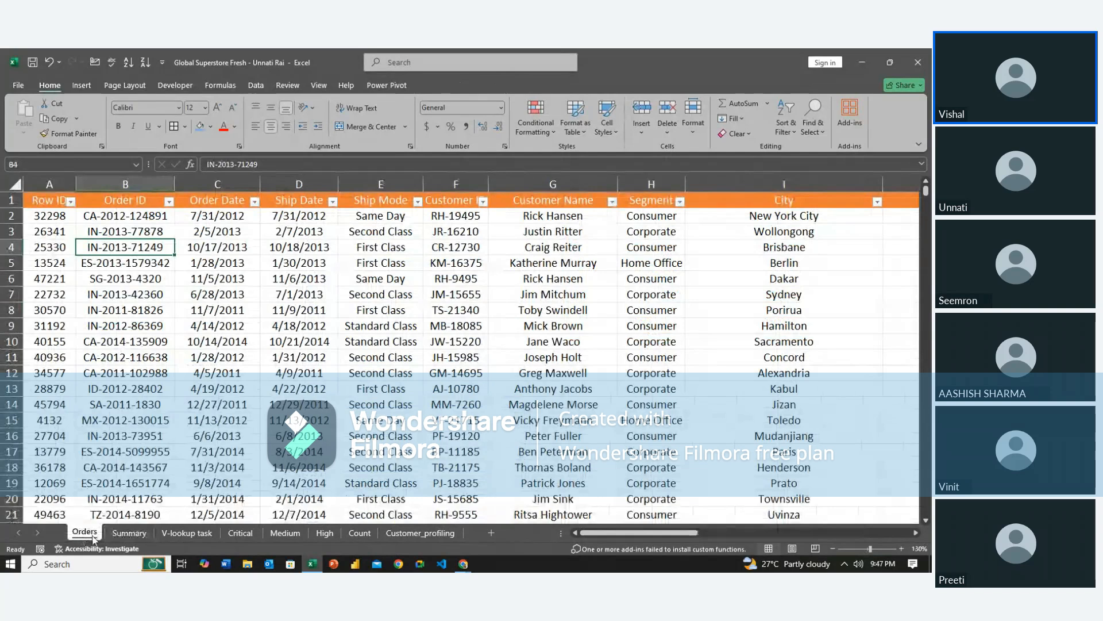
left_click(117, 534)
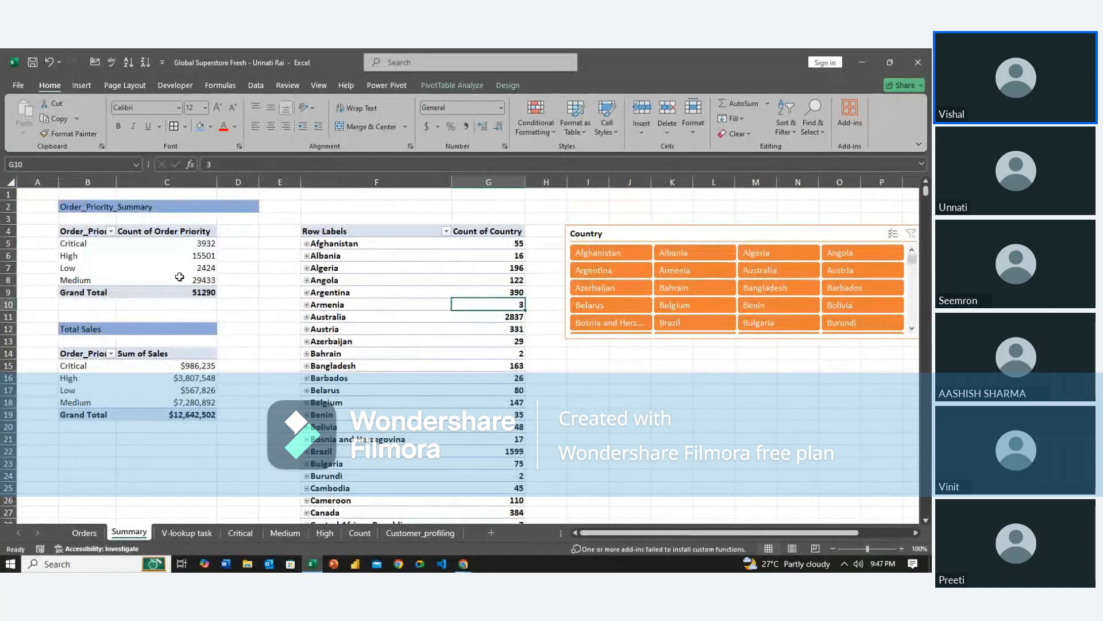
Select the order priority count pivot table in B4:C9, try Clear All on it, and delete the selected table.
left_click(178, 277)
key("Up")
key("Up")
key("Up")
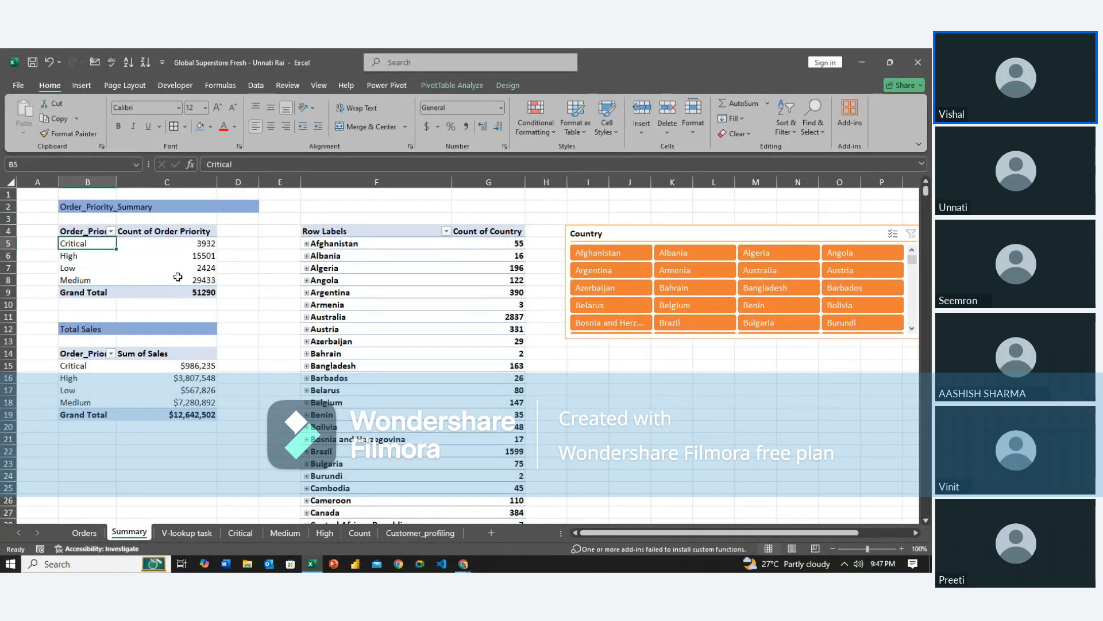
key("shift+Right")
key("shift+Down")
key("shift+Down")
key("shift+Down")
key("Up")
key("Left")
key("Right")
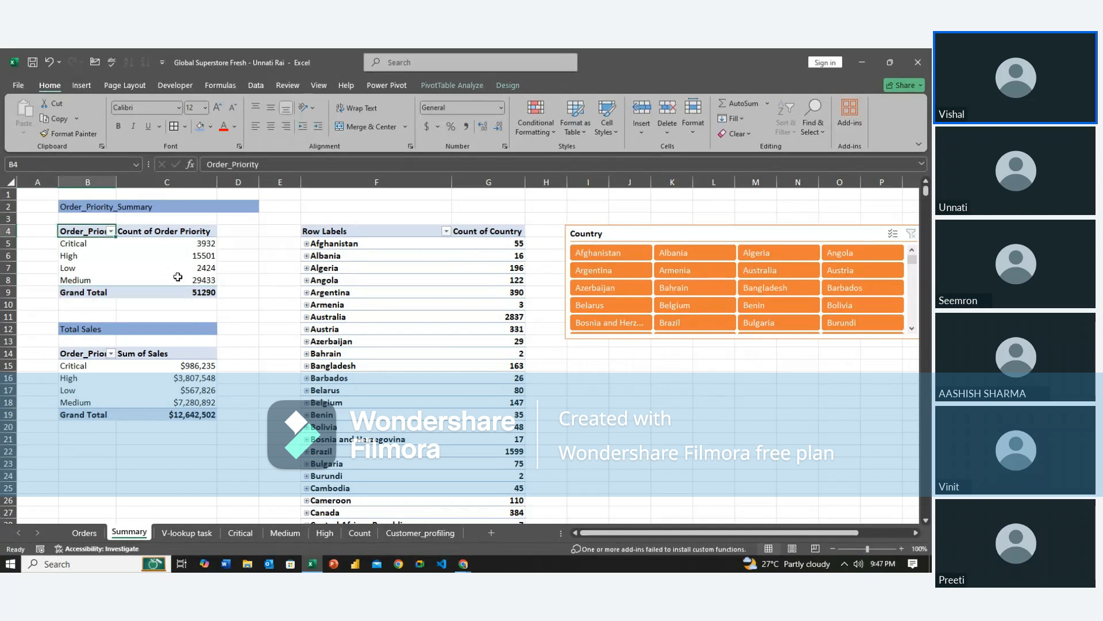
key("shift+Down")
key("shift+Down")
key("shift+Right")
key("shift+Down")
key("shift+Down")
key("shift+Down")
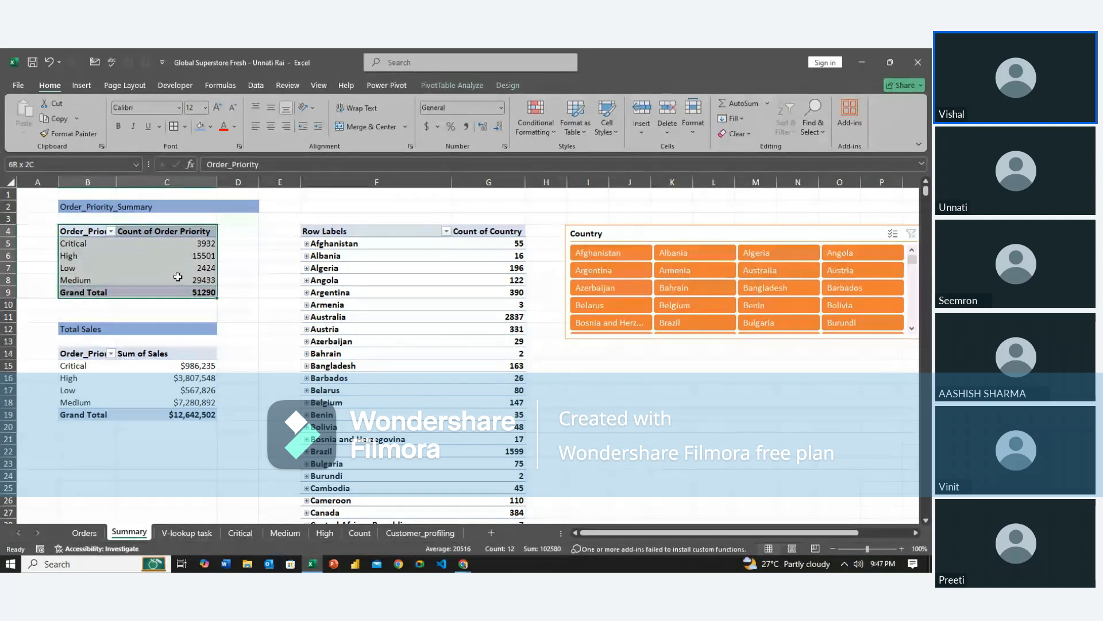
left_click(435, 85)
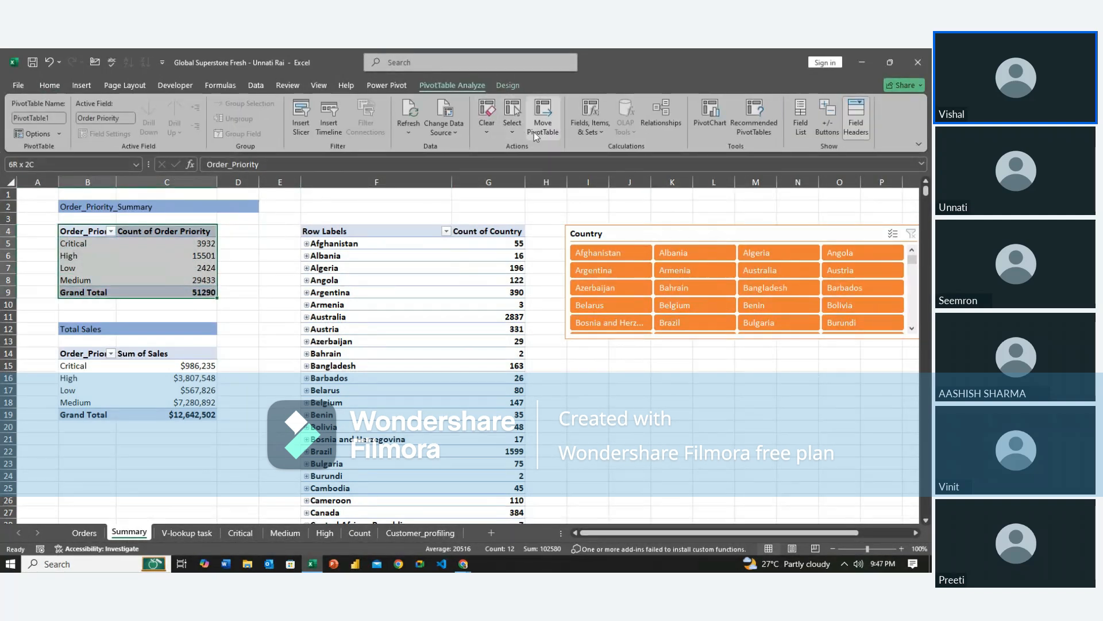
left_click(491, 132)
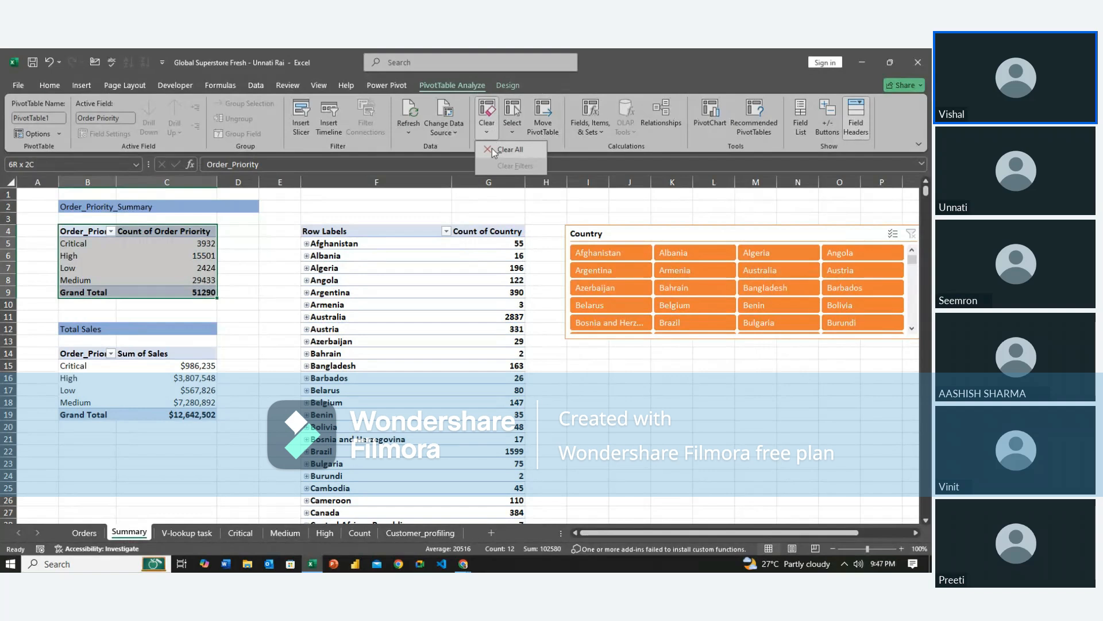
left_click(492, 149)
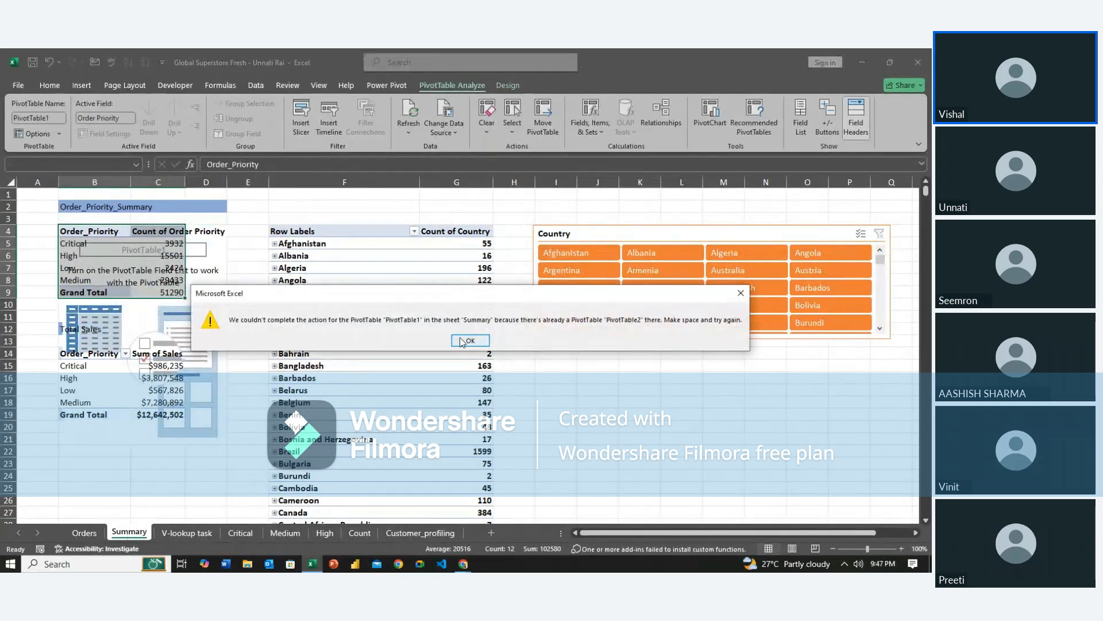
left_click(467, 341)
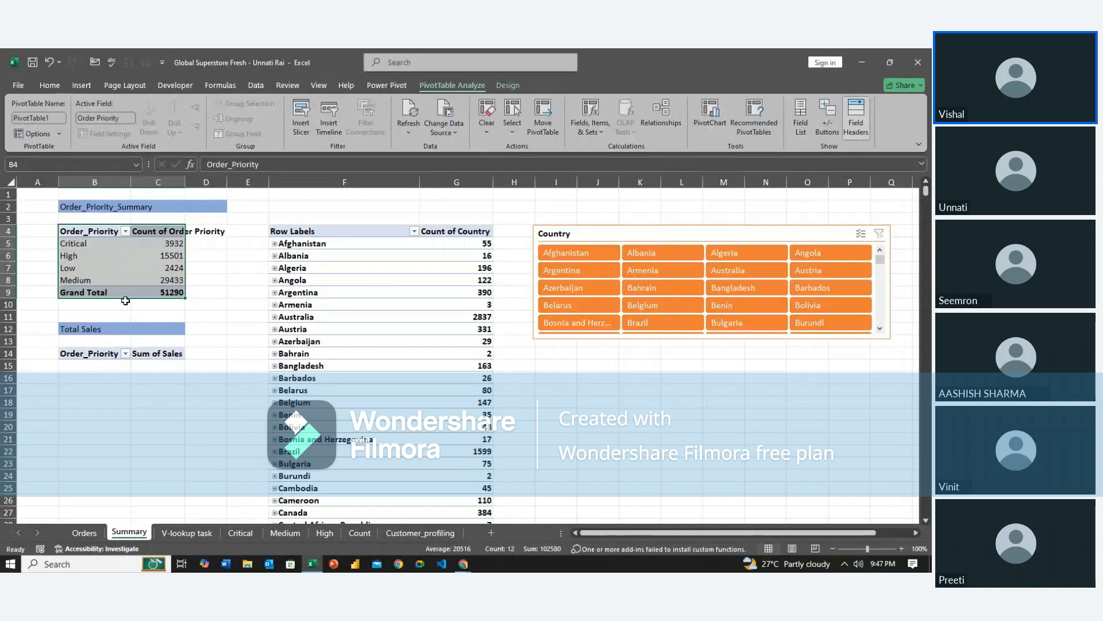
key("Delete")
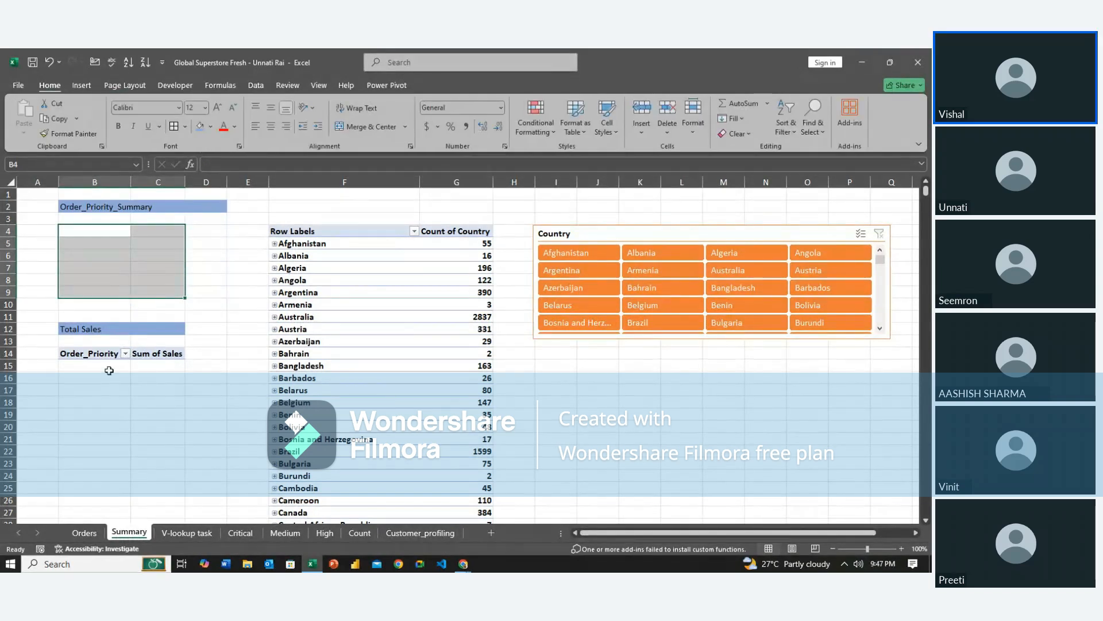
Delete the pivot table under the Total Sales heading at B14:C14 and return to cell B4.
left_click(108, 356)
key("ctrl+shift+Right")
key("Delete")
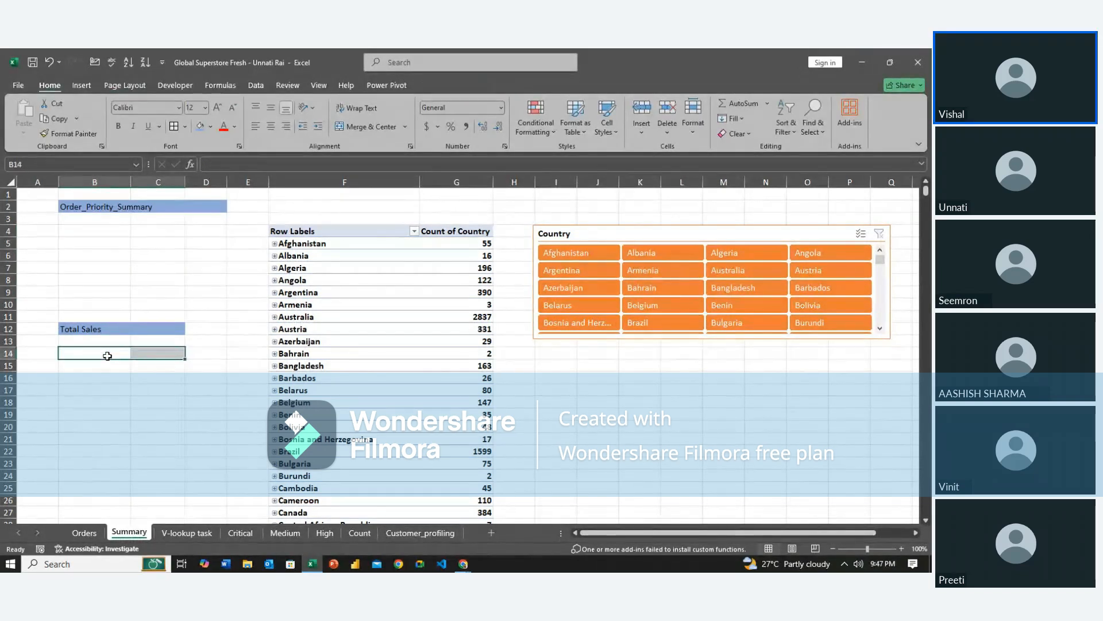
key("Left")
key("Up")
key("Up")
key("Up")
key("Up")
key("Up")
key("Up")
key("Up")
key("Right")
key("Up")
key("Up")
key("Up")
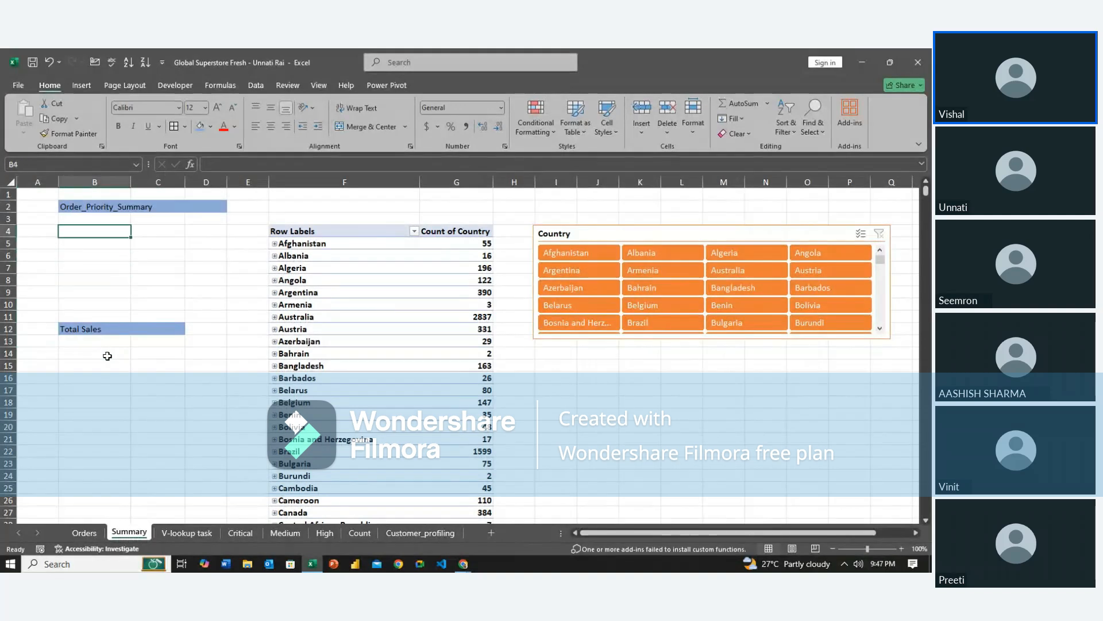
Insert a pivot table from the Orders data, placed in the existing Summary worksheet at cell B4.
left_click(86, 532)
left_click(81, 85)
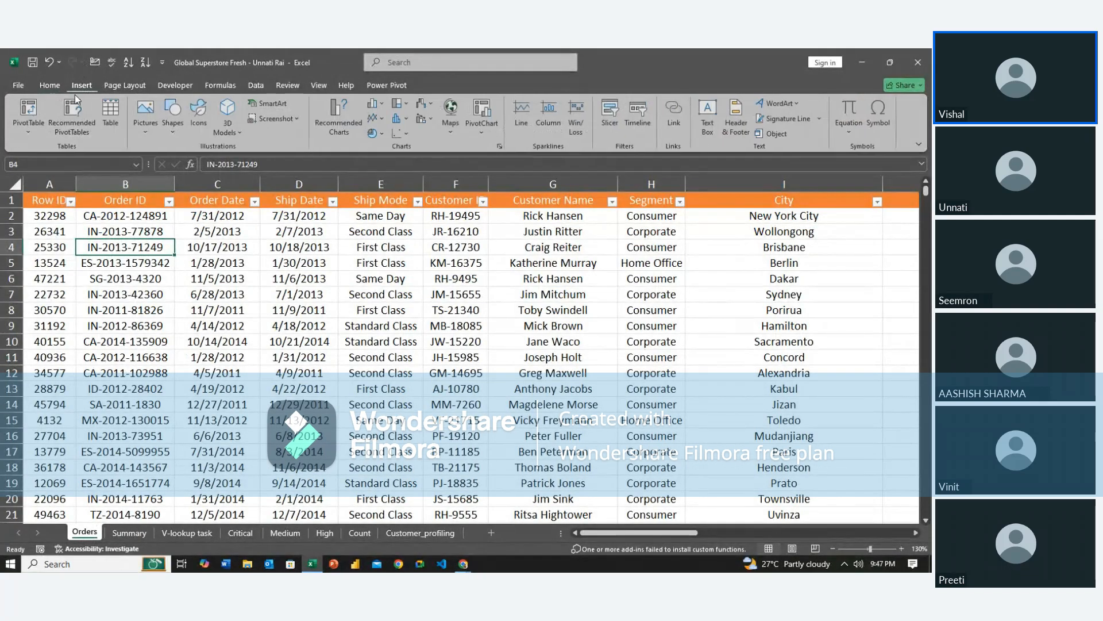
left_click(30, 108)
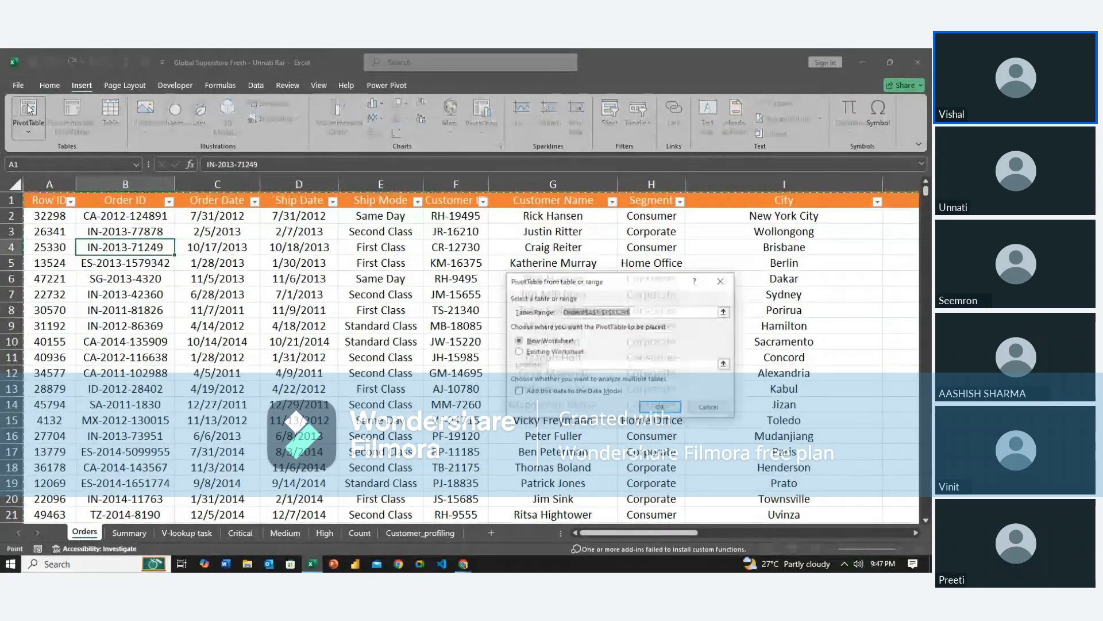
left_click(540, 352)
left_click(124, 533)
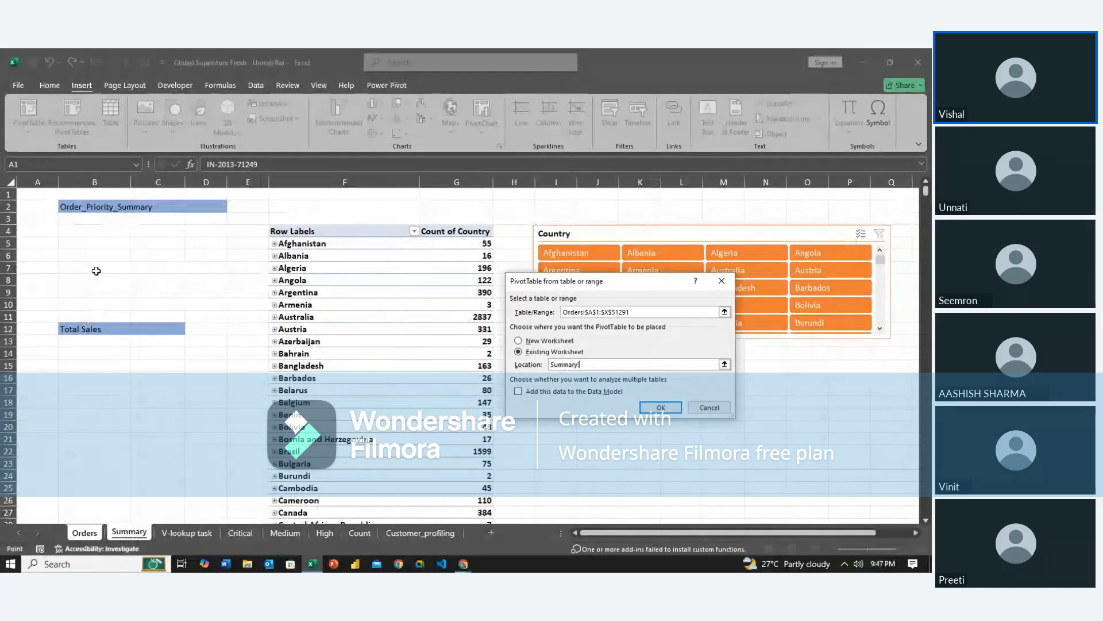
left_click(87, 232)
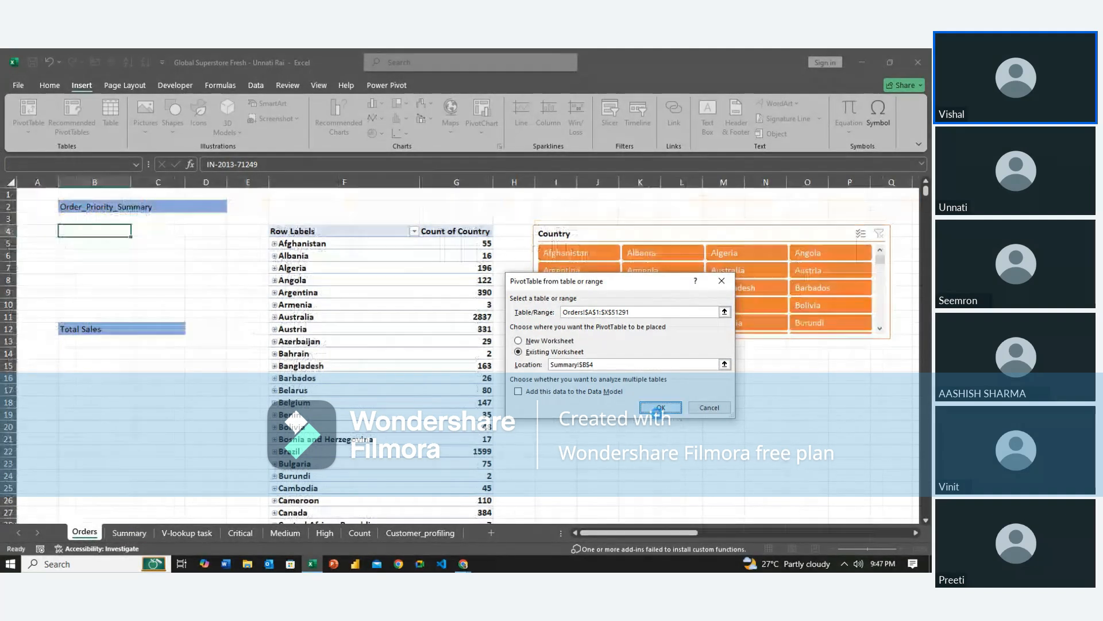
left_click(661, 408)
left_click(446, 341)
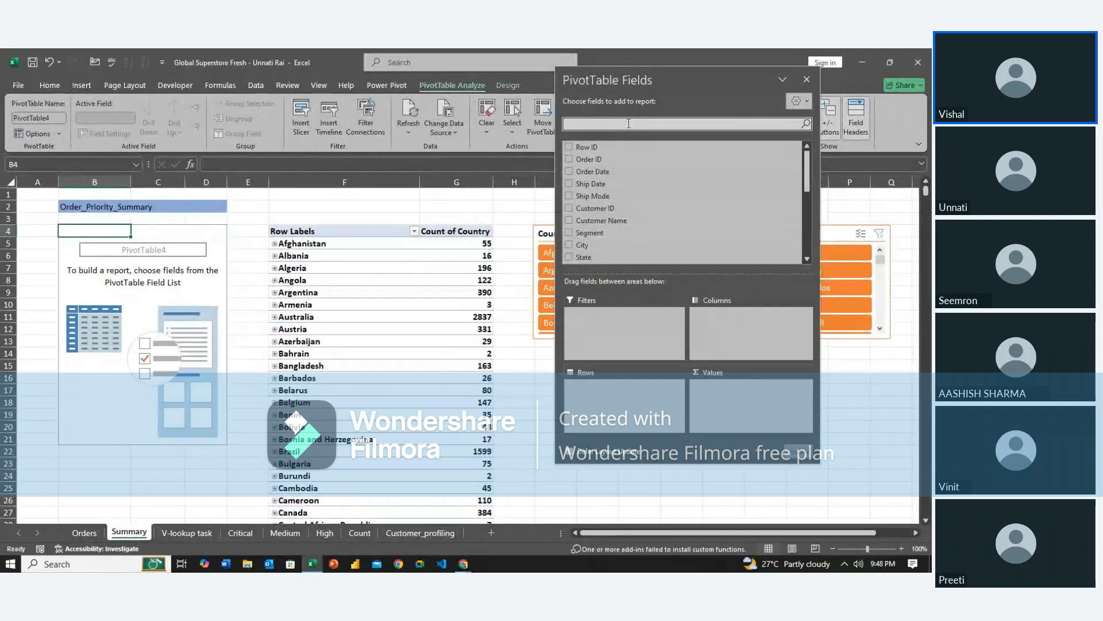
Search the fields for "order", add Order Priority to both the values and the rows, and close the field list.
type("order")
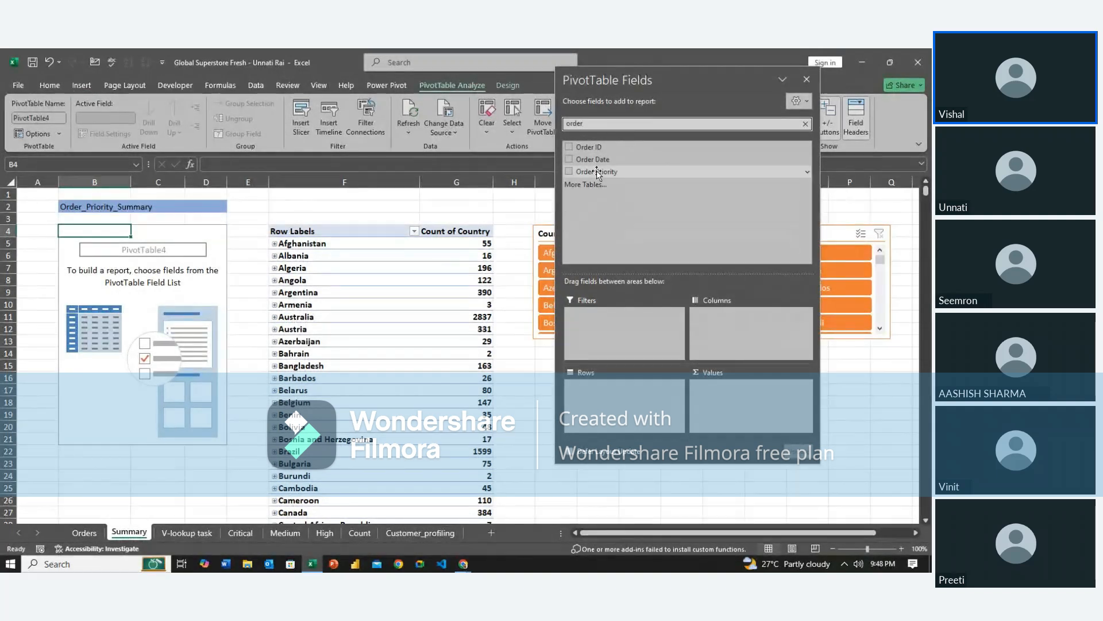
left_click_drag(598, 172, 730, 389)
left_click_drag(608, 174, 626, 379)
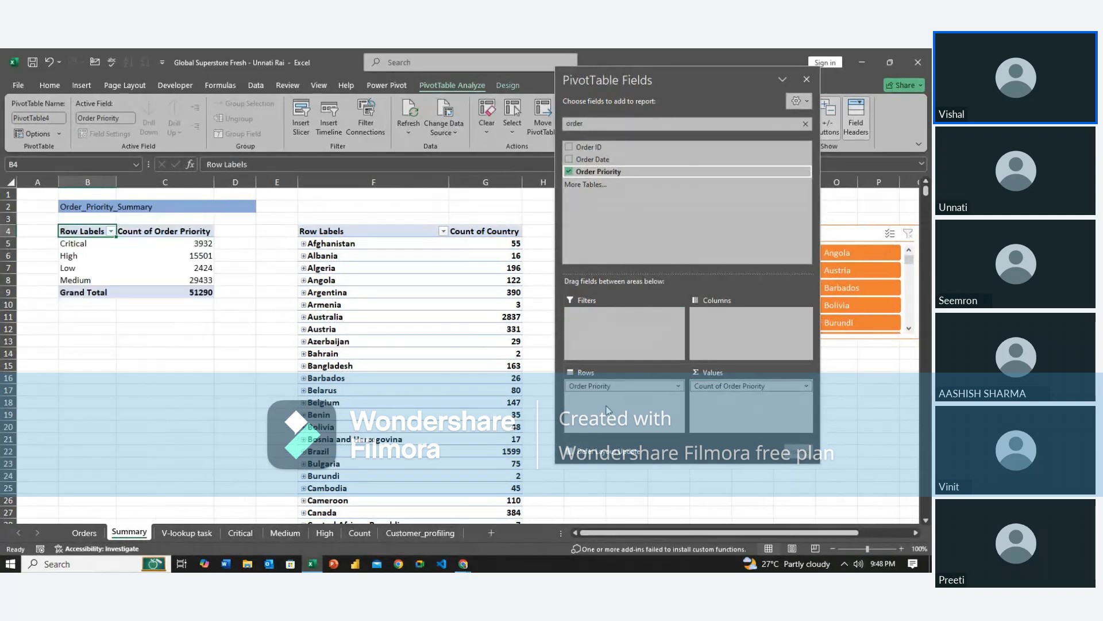
left_click(808, 76)
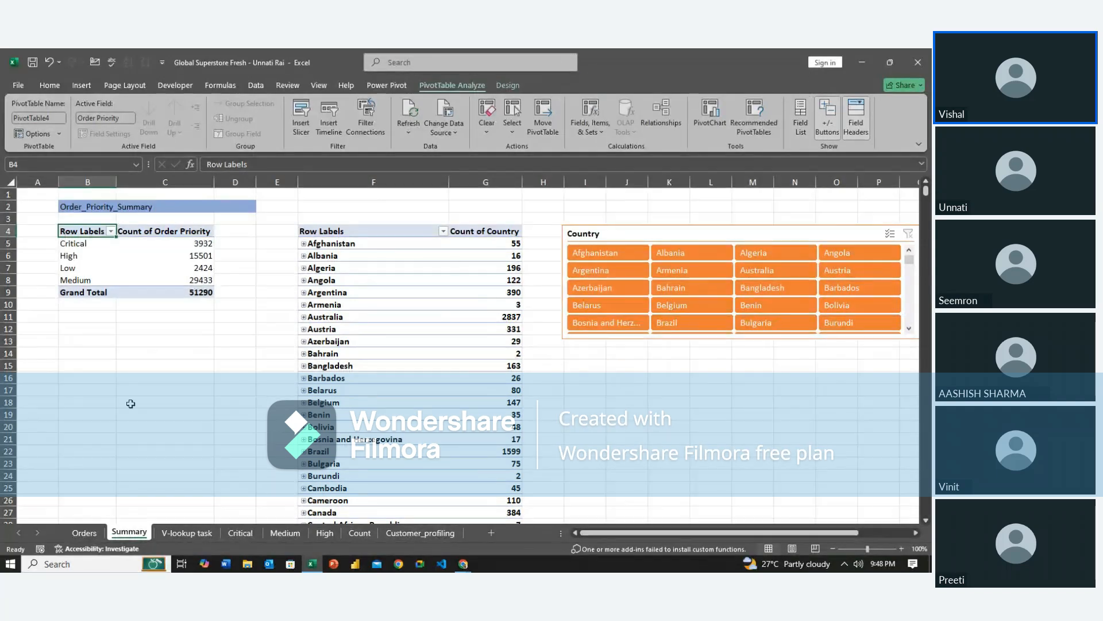
Filter the country count pivot table to Afghanistan with the Country slicer.
scroll(78, 348, "down", 10)
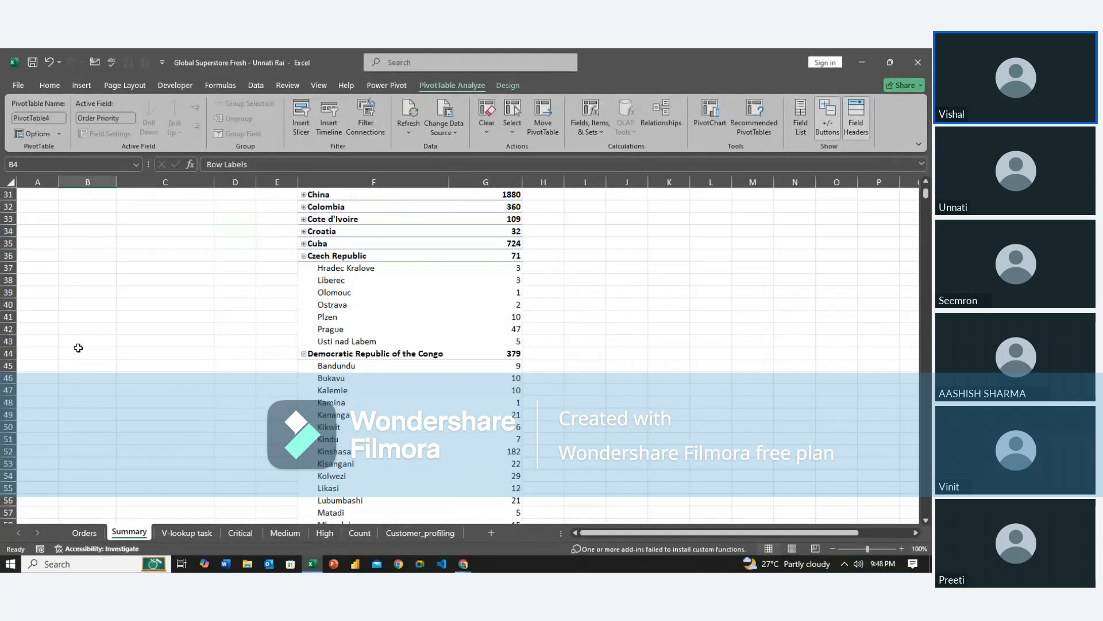
scroll(78, 348, "up", 10)
left_click(79, 351)
left_click(176, 351)
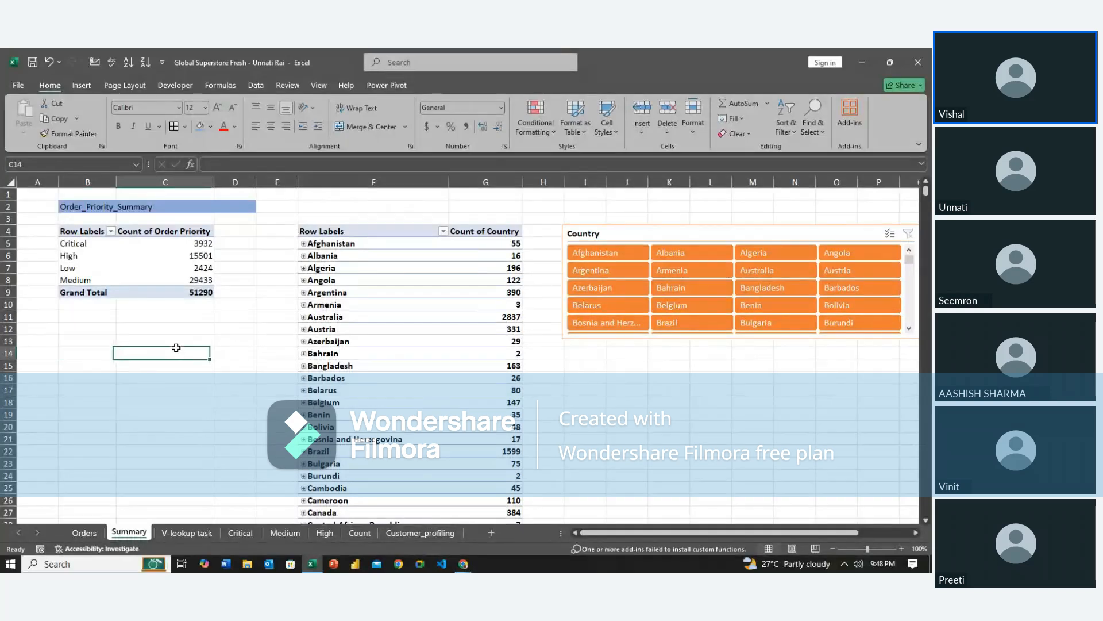
left_click(620, 256)
left_click(614, 258)
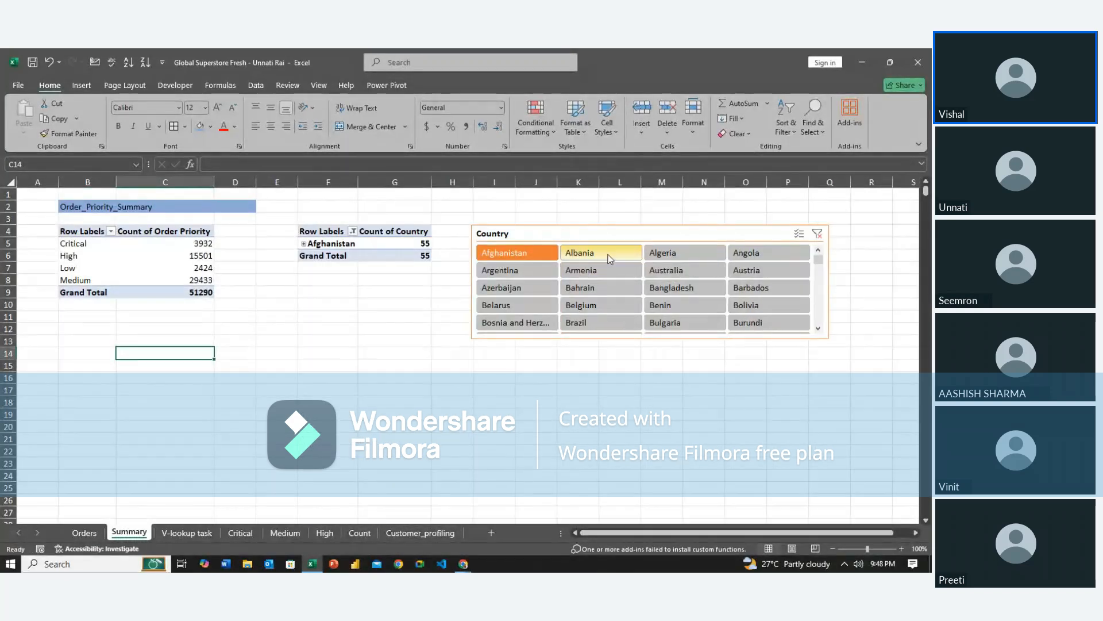
Connect the Country slicer to PivotTable4 as well, keeping its connection to PivotTable3.
left_click(534, 253)
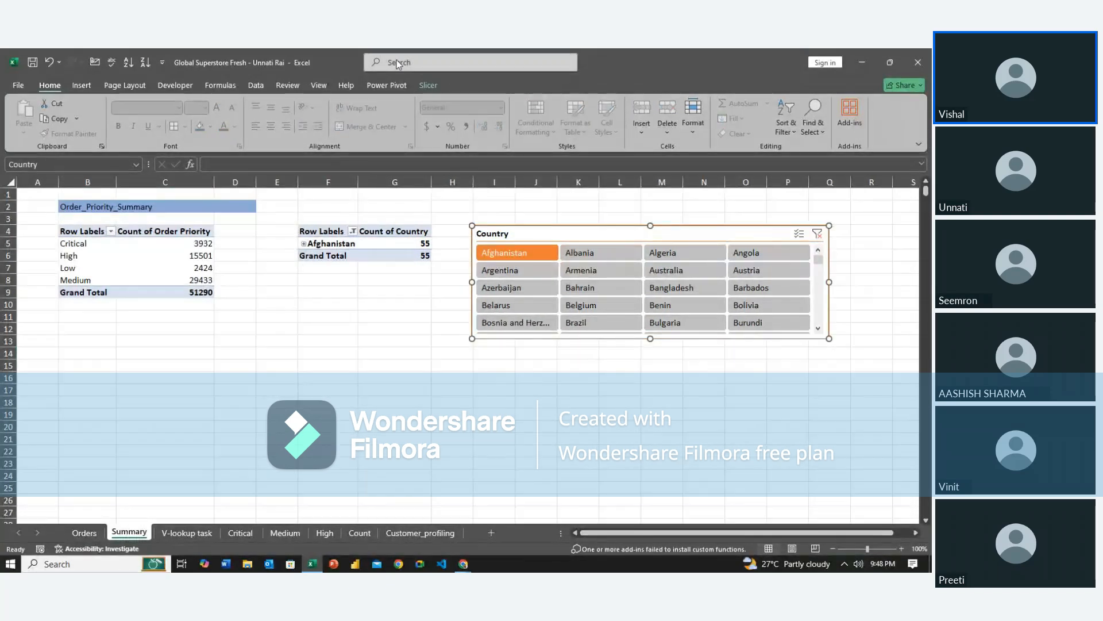
left_click(427, 85)
left_click(102, 117)
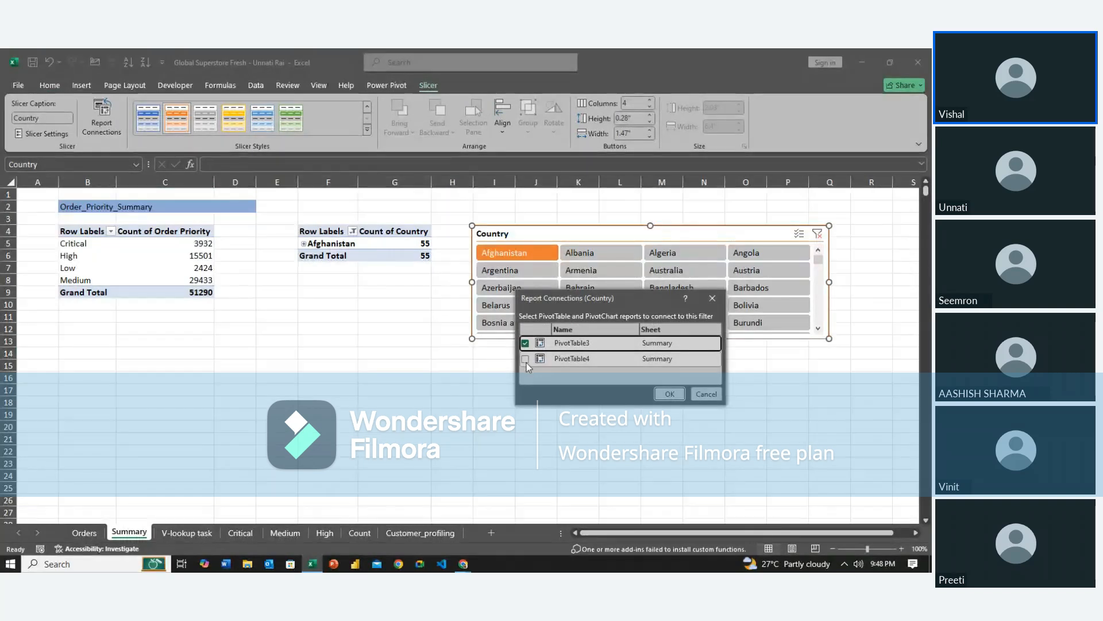
left_click(526, 361)
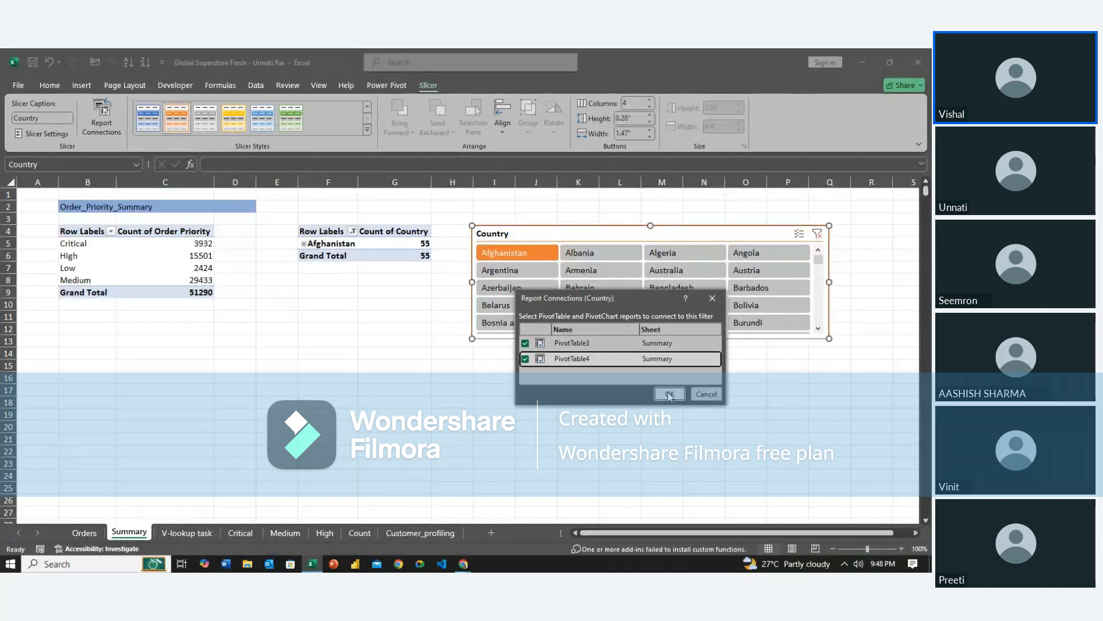
left_click(670, 394)
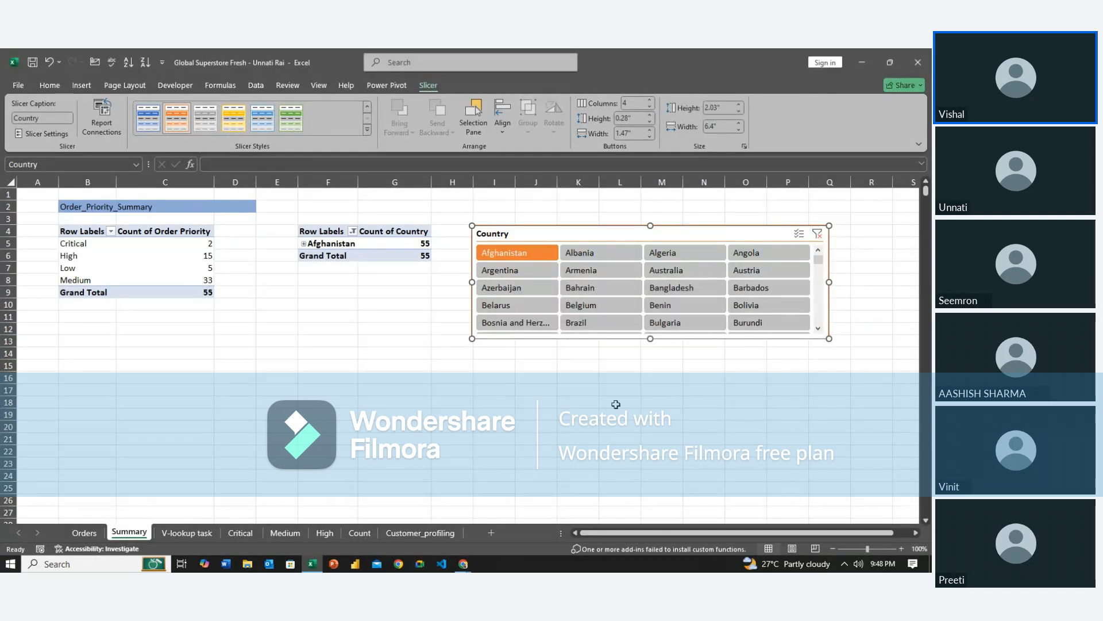
Filter both pivot tables to Albania, expand its cities to compare them with the order priority total, and collapse them again.
left_click(581, 253)
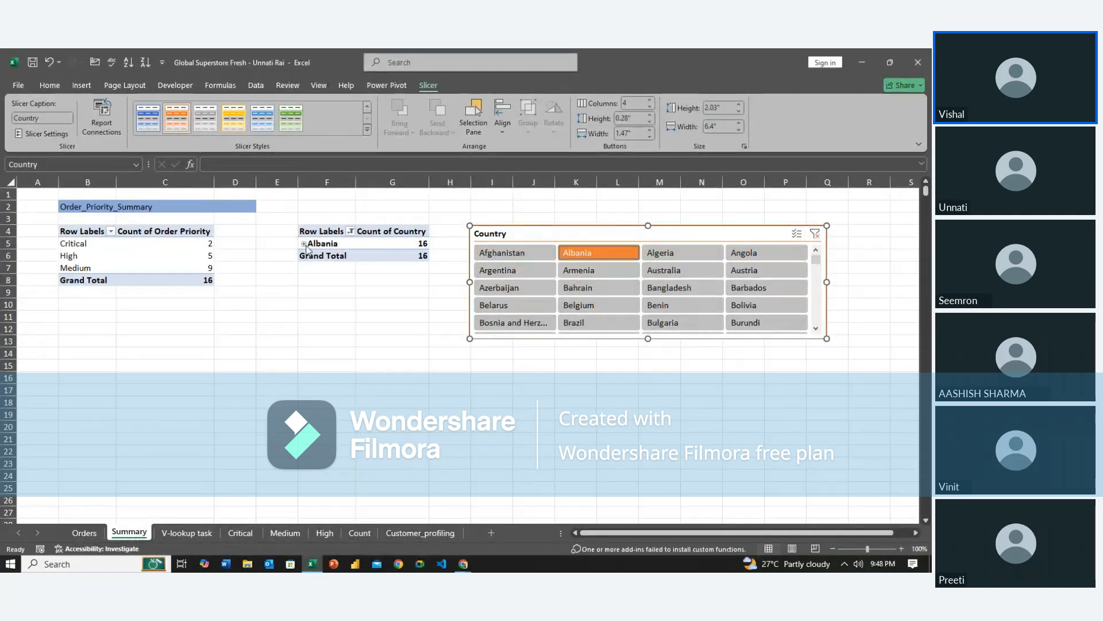
left_click(304, 244)
left_click(327, 257)
left_click(332, 268)
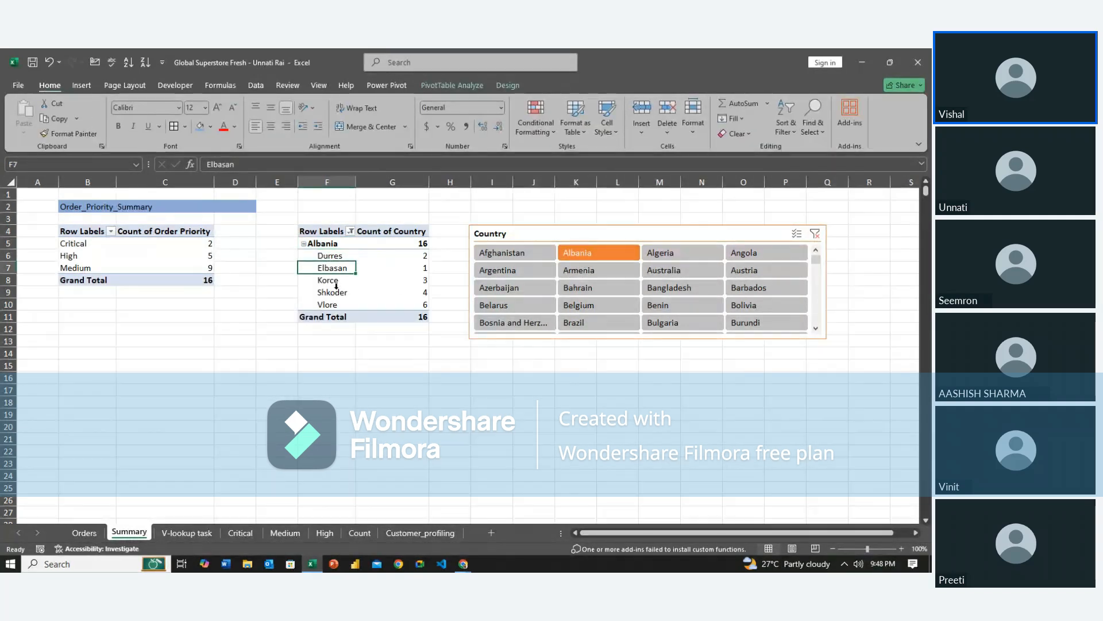
left_click(336, 285)
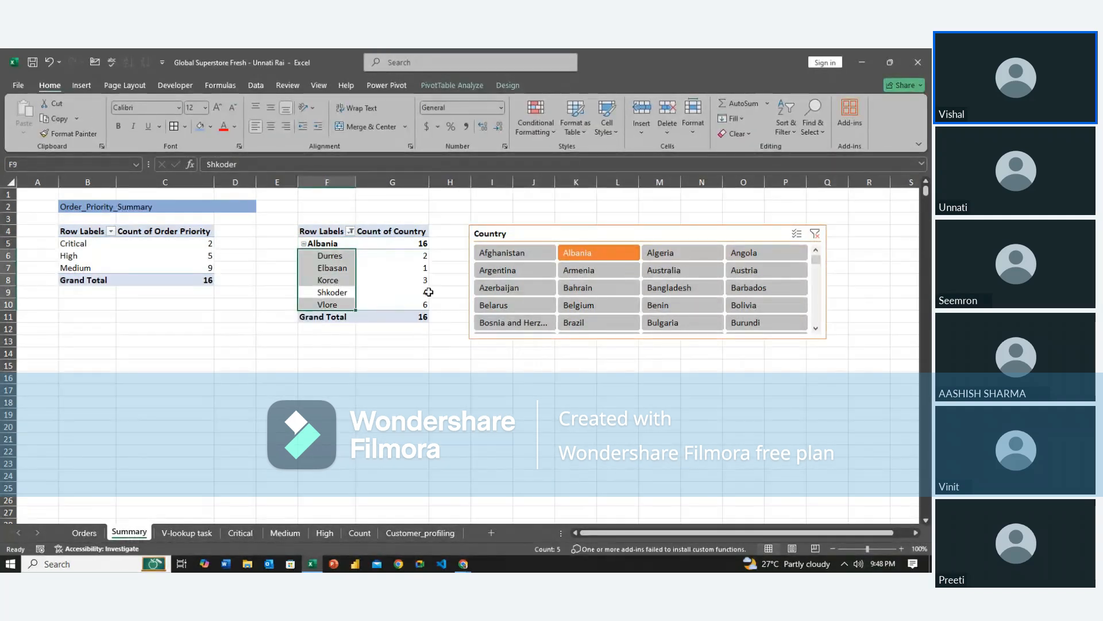
left_click(208, 281)
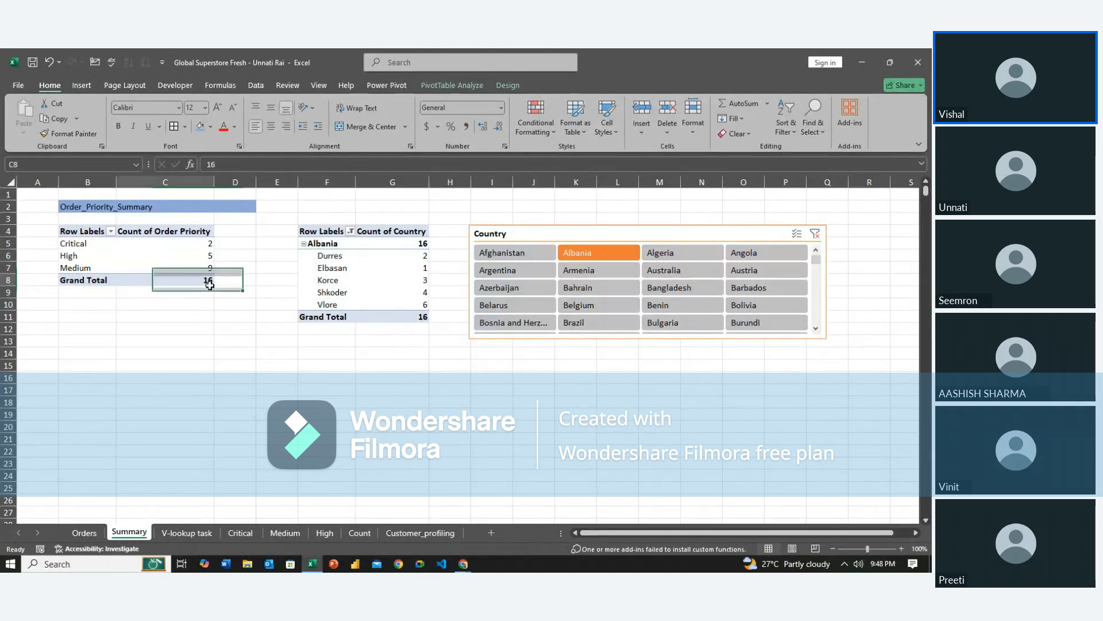
left_click(273, 389)
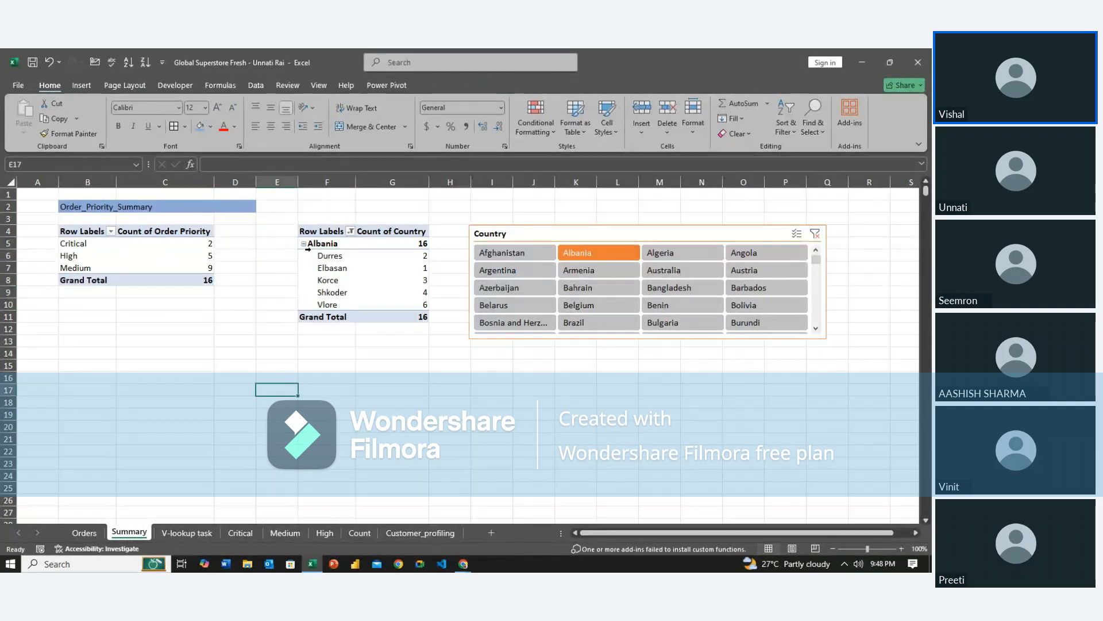
left_click(304, 244)
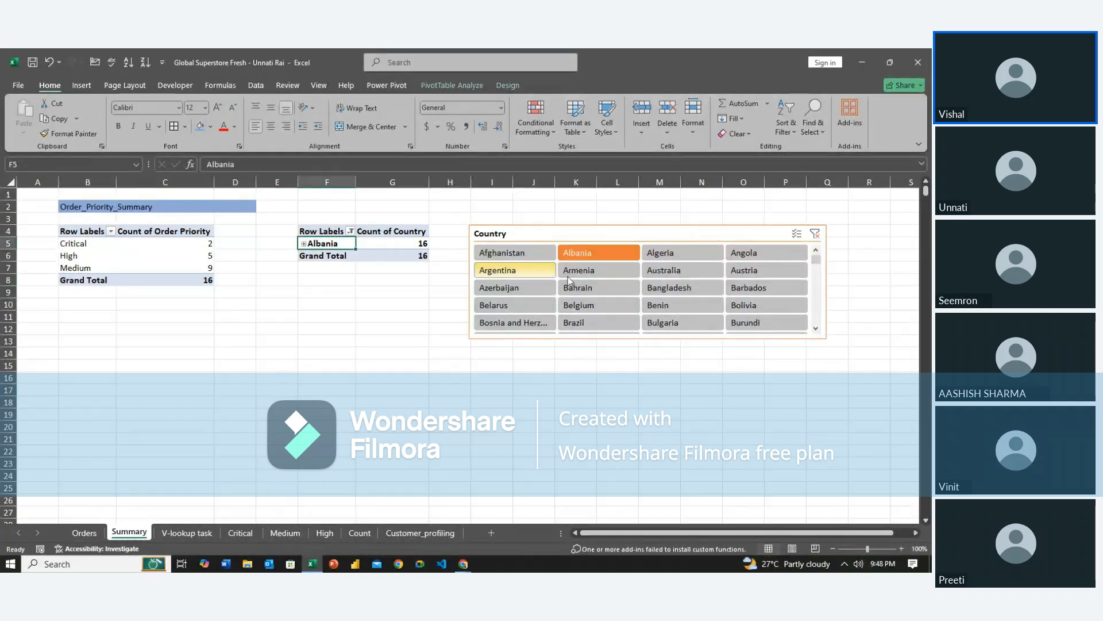
Filter the slicer by Algeria, Australia and Armenia in turn, expand the Australia and Armenia cities, and return to Australia.
left_click(707, 255)
left_click(697, 272)
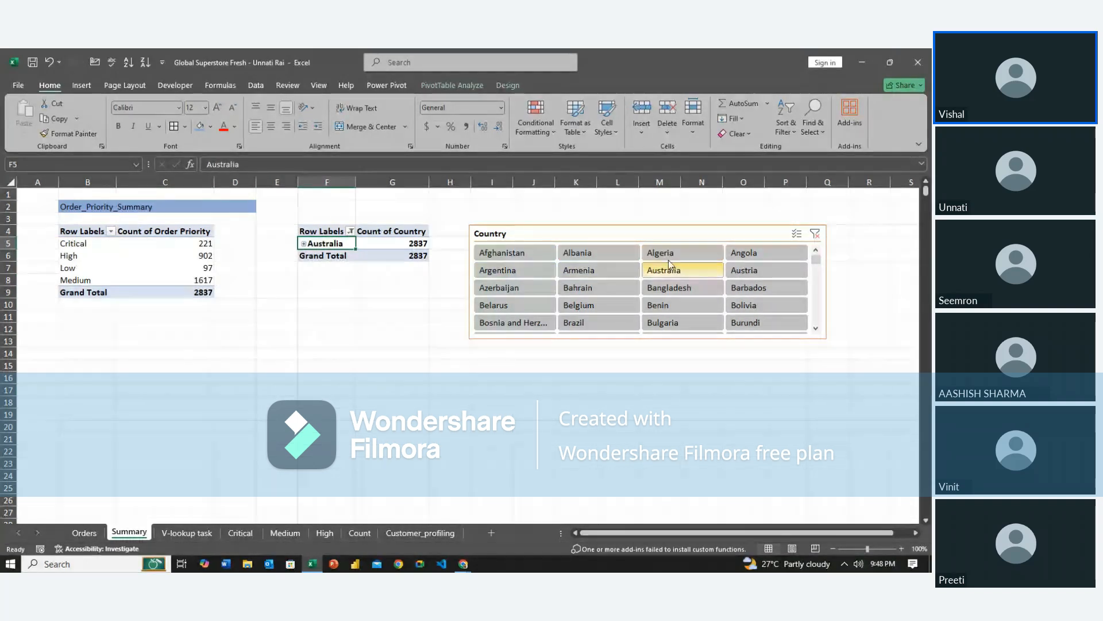
left_click(304, 244)
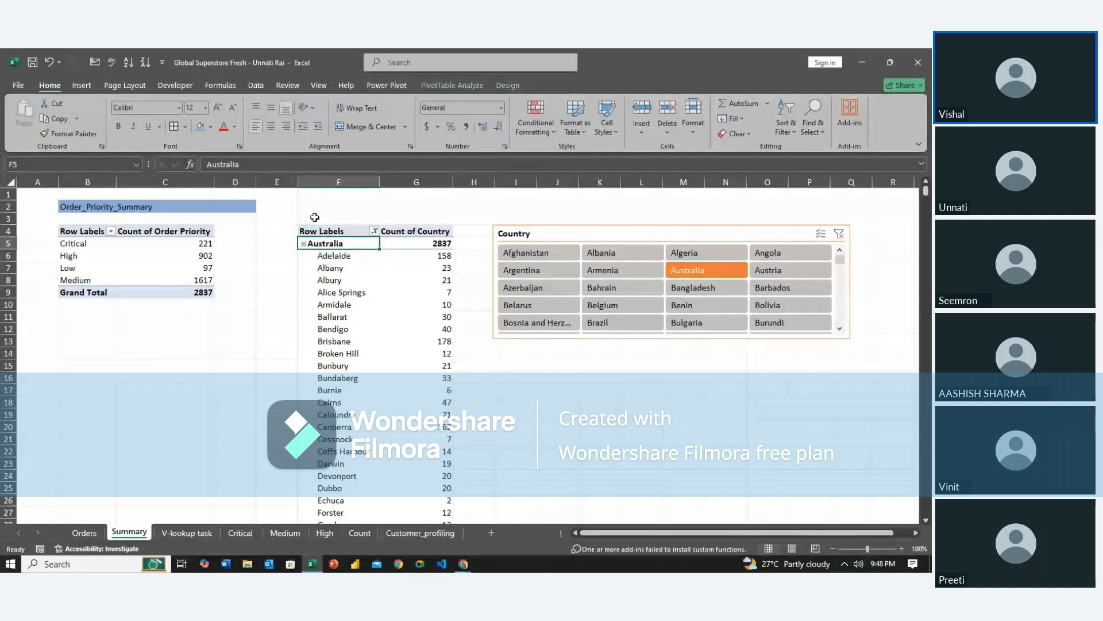
left_click(632, 278)
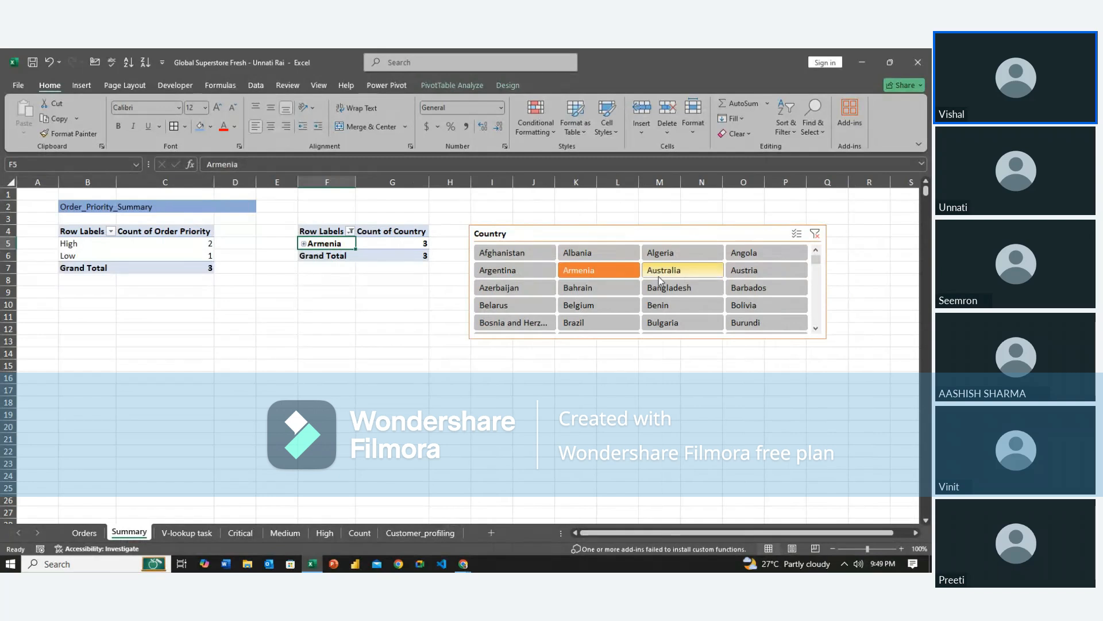
key("ctrl+z")
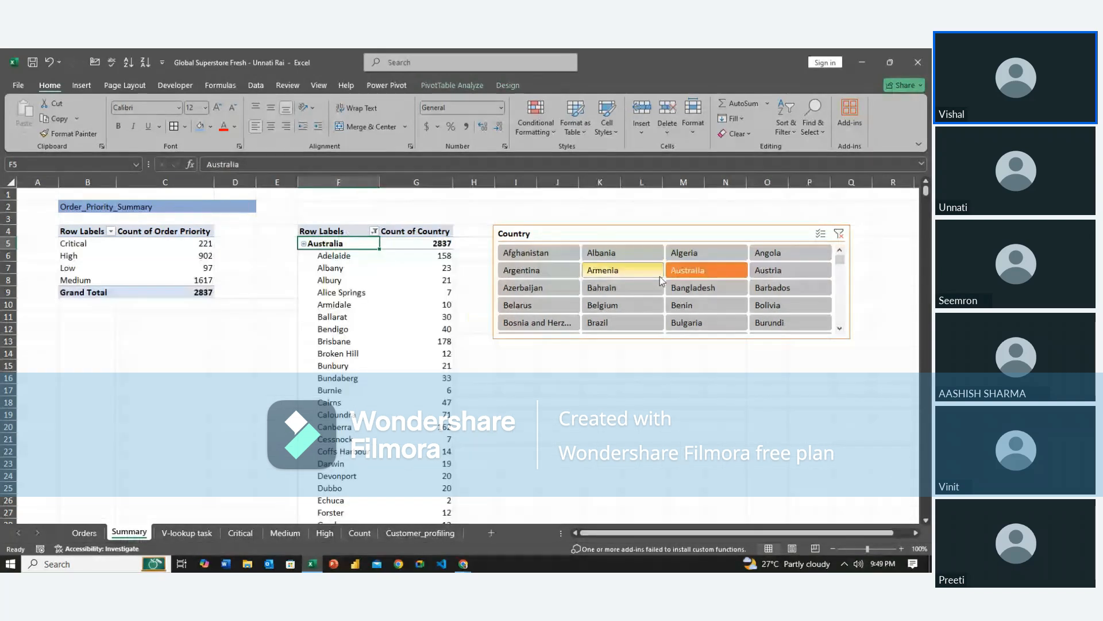
left_click(621, 273)
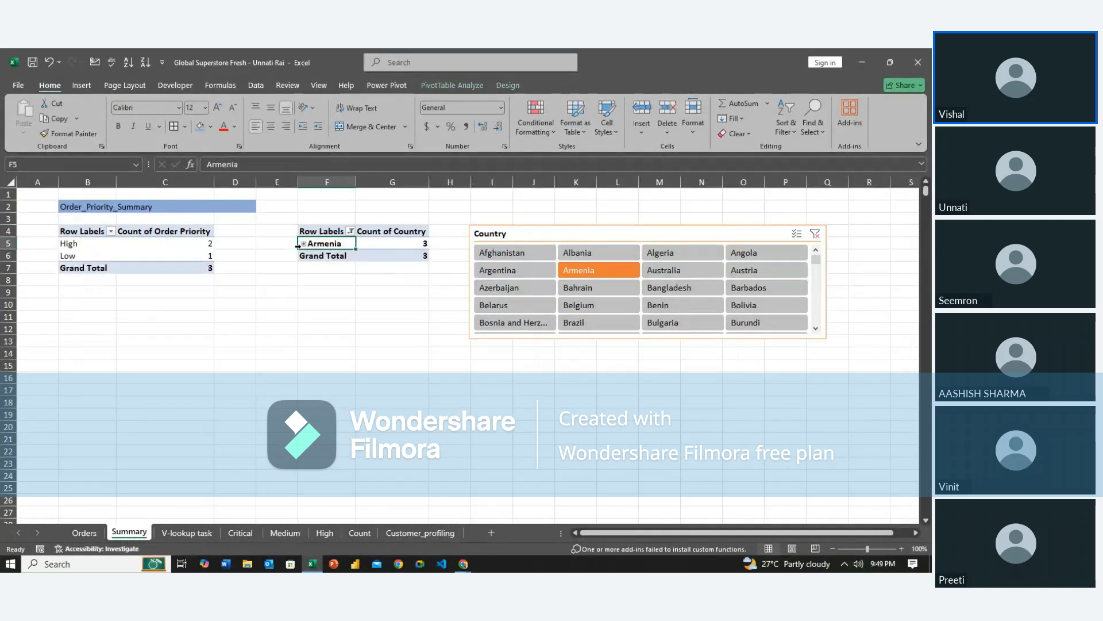
left_click(303, 243)
left_click(710, 275)
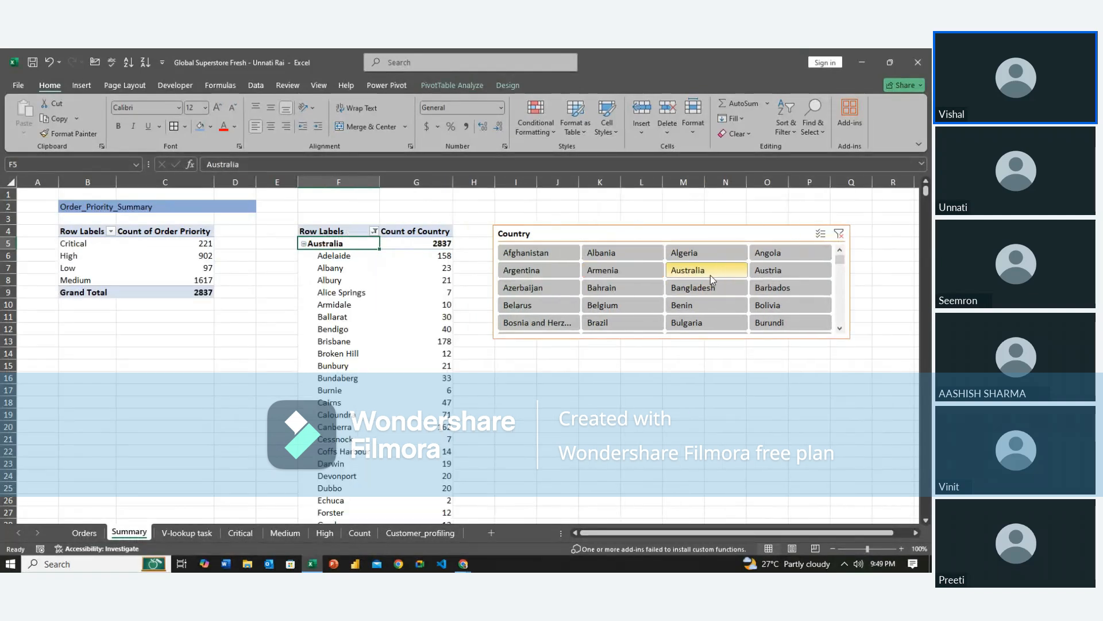
Filter the connected pivot tables by Albania, Afghanistan and Azerbaijan in turn, and clear the Country slicer filter.
left_click(622, 251)
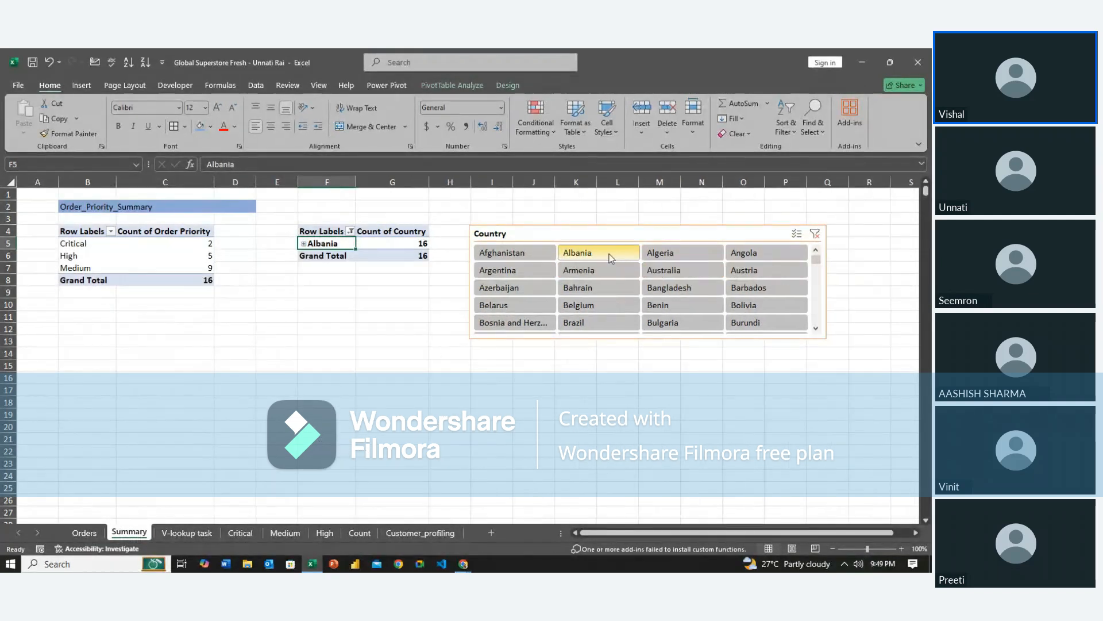
left_click(535, 253)
left_click(529, 289)
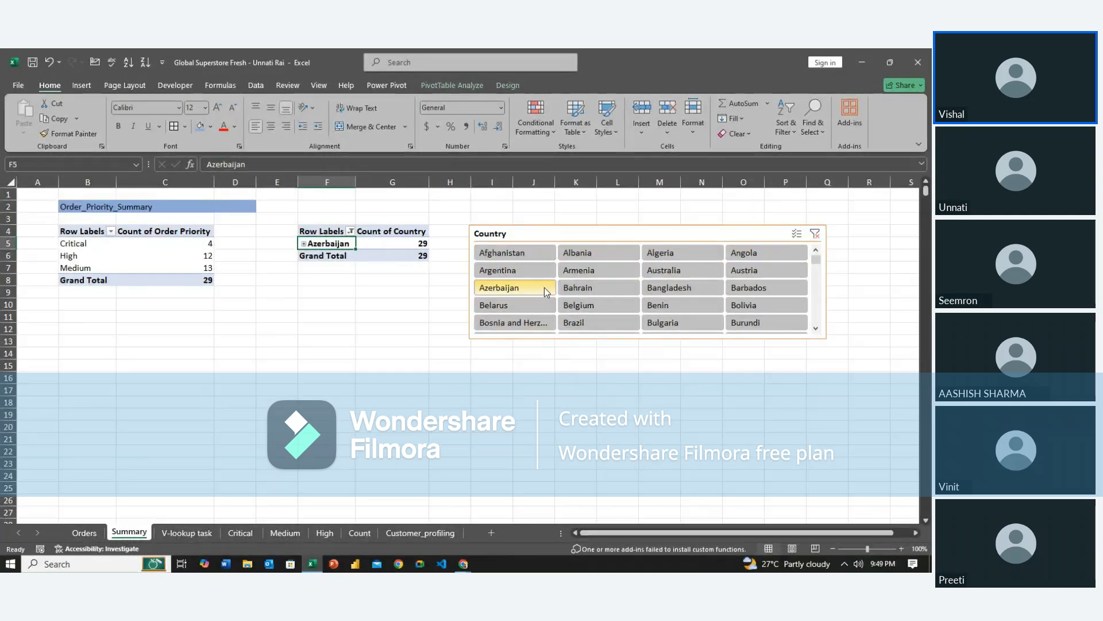
left_click(626, 244)
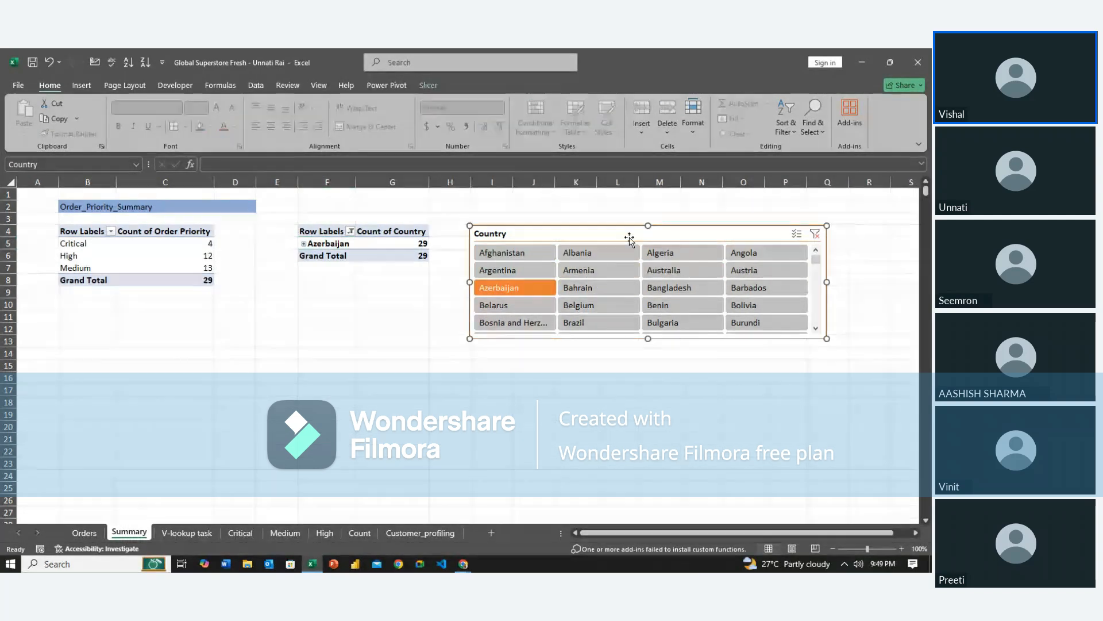
left_click(816, 234)
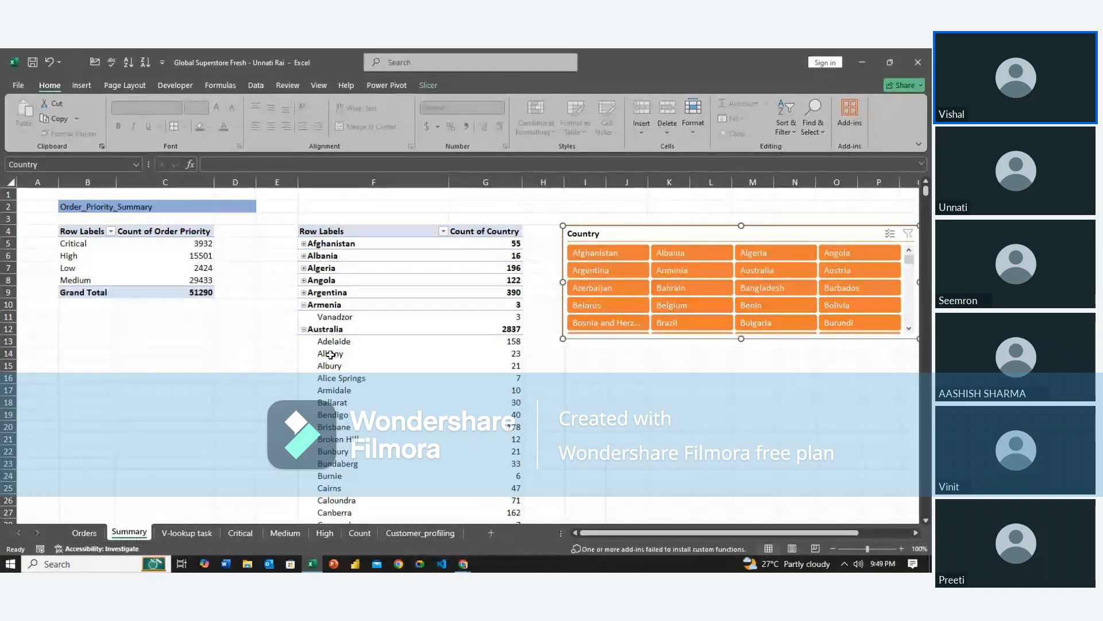
Collapse the city rows under Australia, Armenia, Czech Republic and Democratic Republic of the Congo in the country pivot table.
left_click(304, 329)
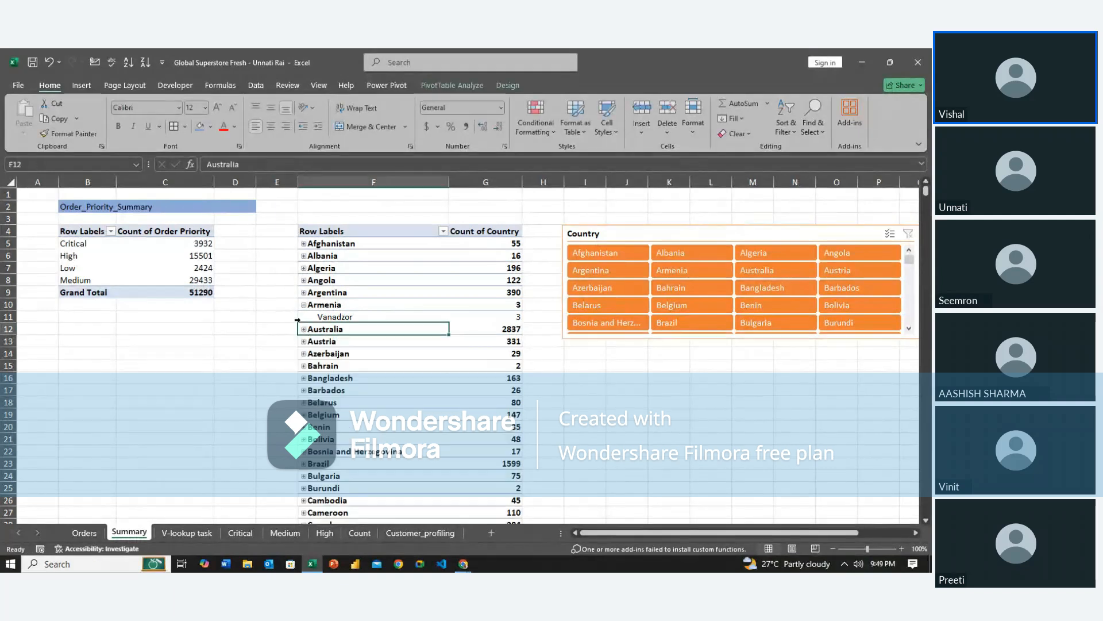
left_click(304, 304)
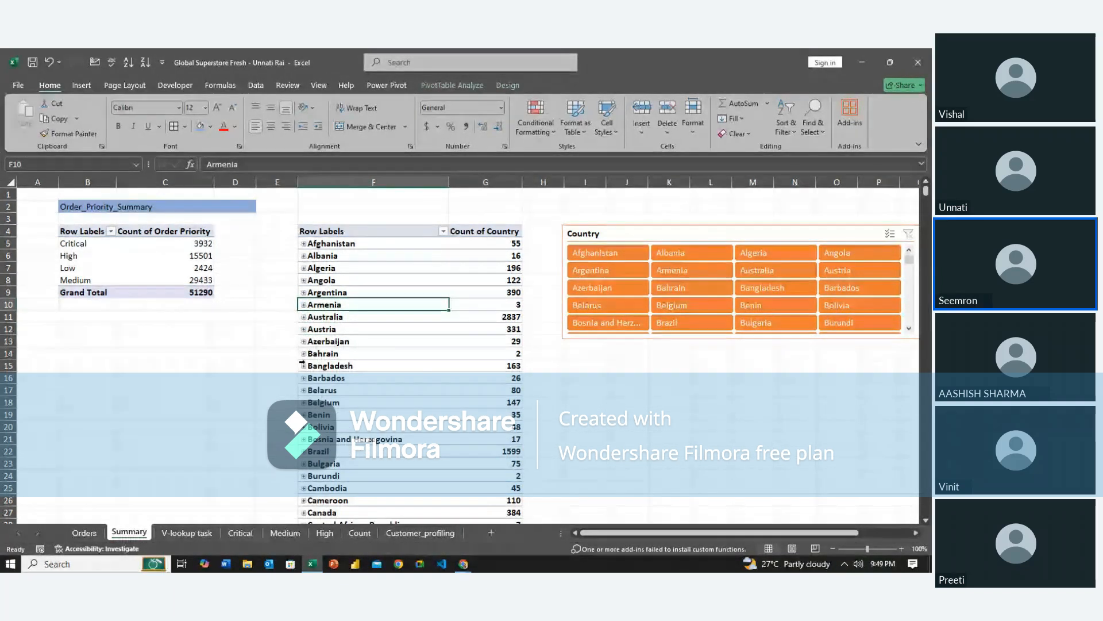
scroll(305, 356, "down", 7)
left_click(304, 378)
left_click(304, 390)
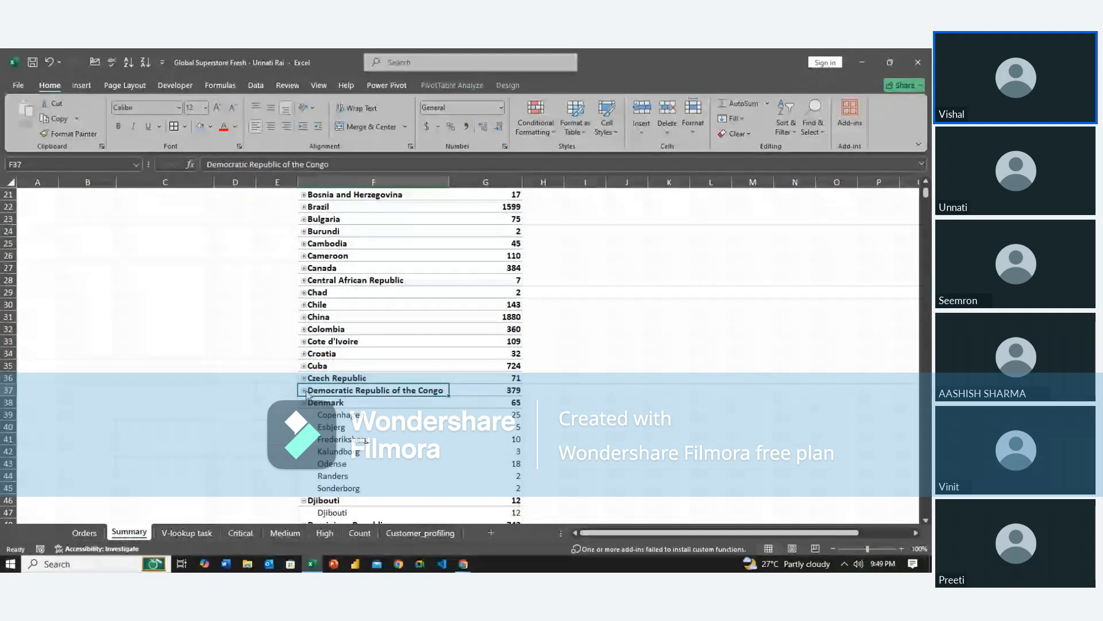
scroll(368, 368, "up", 7)
left_click(344, 281)
left_click(454, 87)
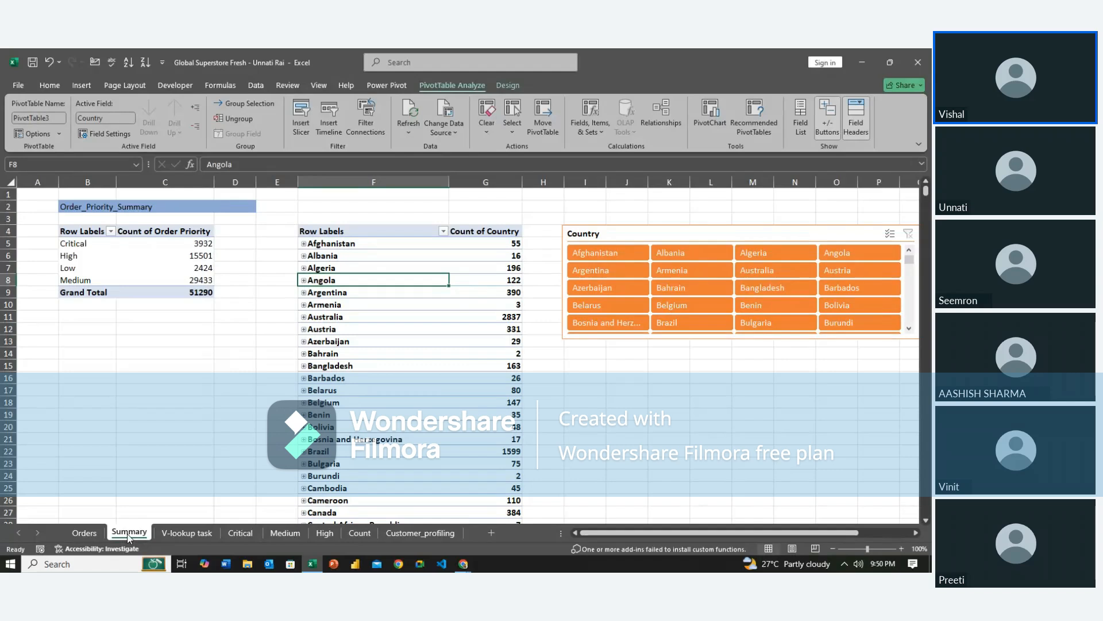
key("Left")
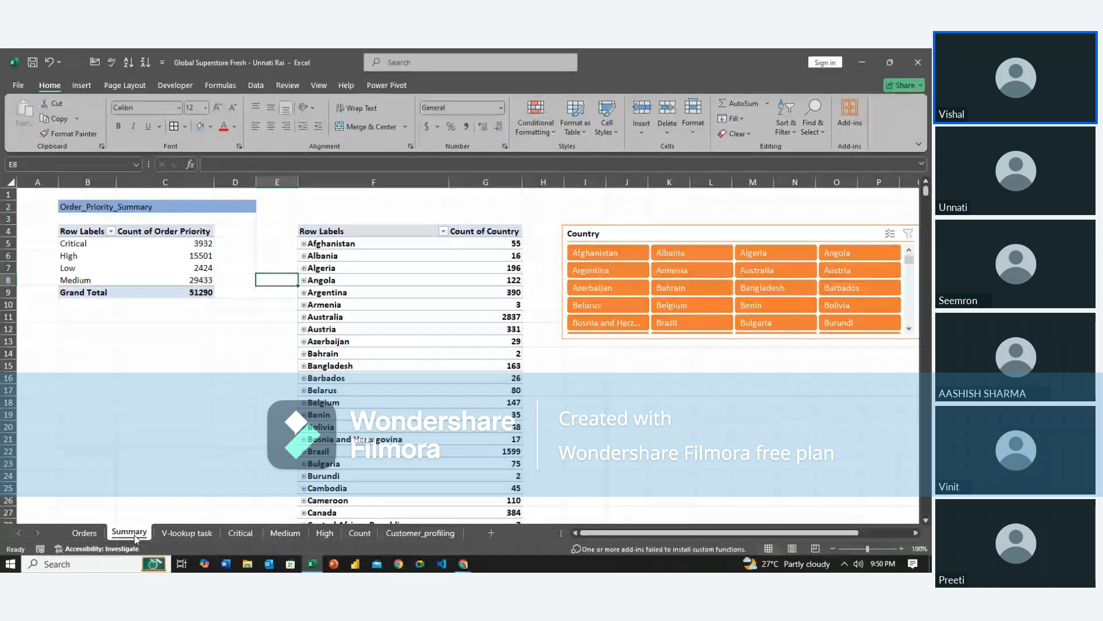
Create a copy of the Summary sheet in the same workbook, placed at the end.
right_click(135, 536)
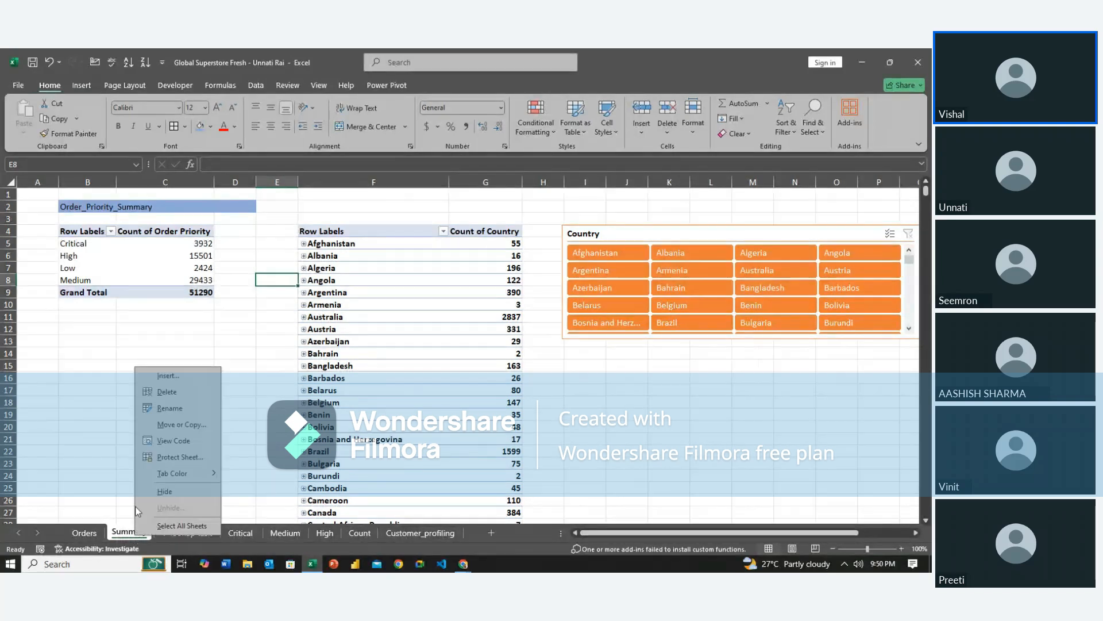
left_click(182, 424)
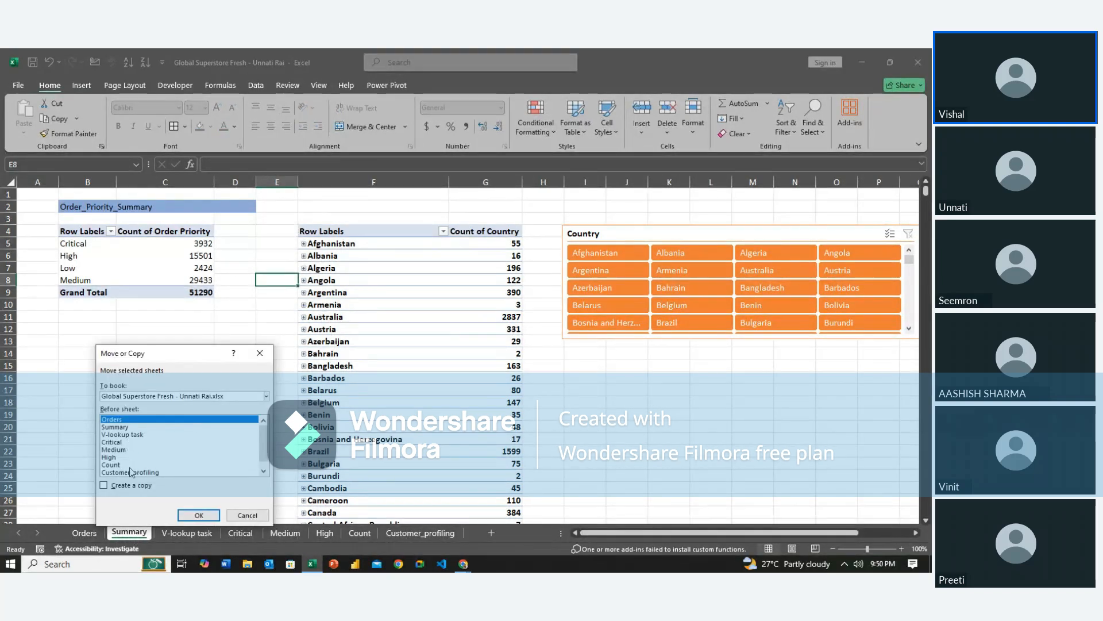
scroll(131, 472, "down", 1)
left_click(127, 473)
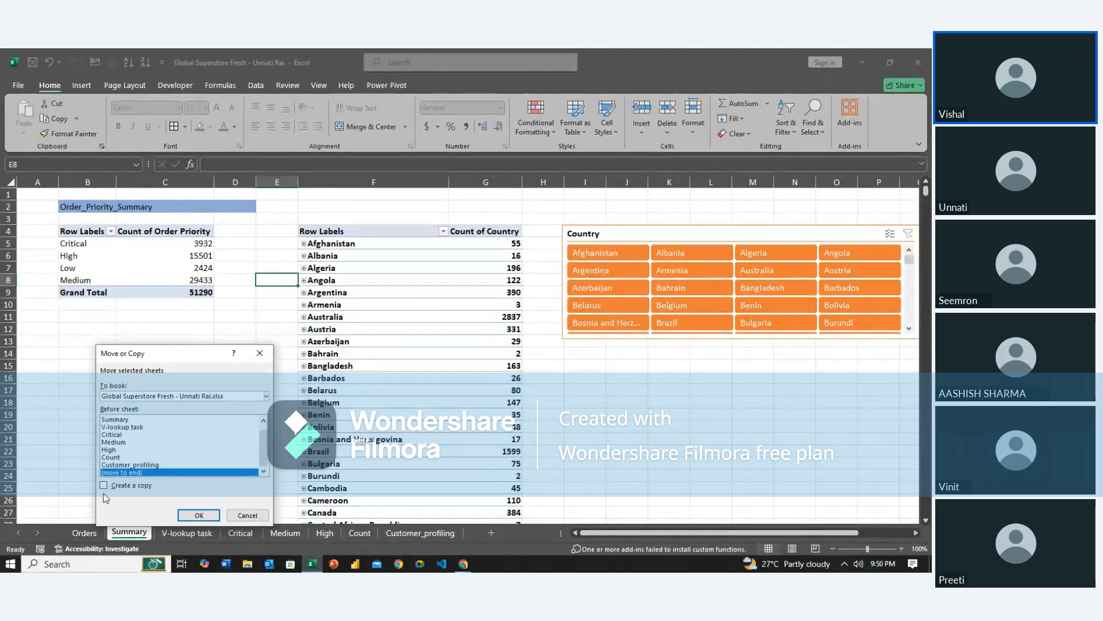
left_click(115, 489)
left_click(196, 515)
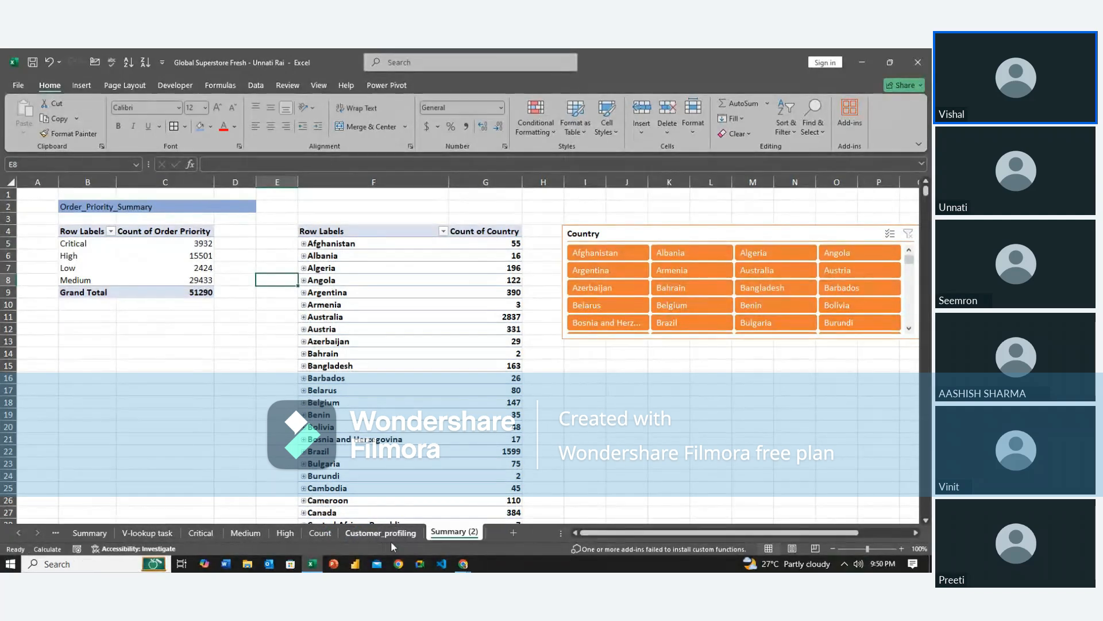
Move the Summary (2) sheet directly after Summary, check the original sheet, and return to the copy.
mouse_move(451, 532)
left_mouse_down()
mouse_move(239, 515)
mouse_move(142, 535)
left_mouse_up()
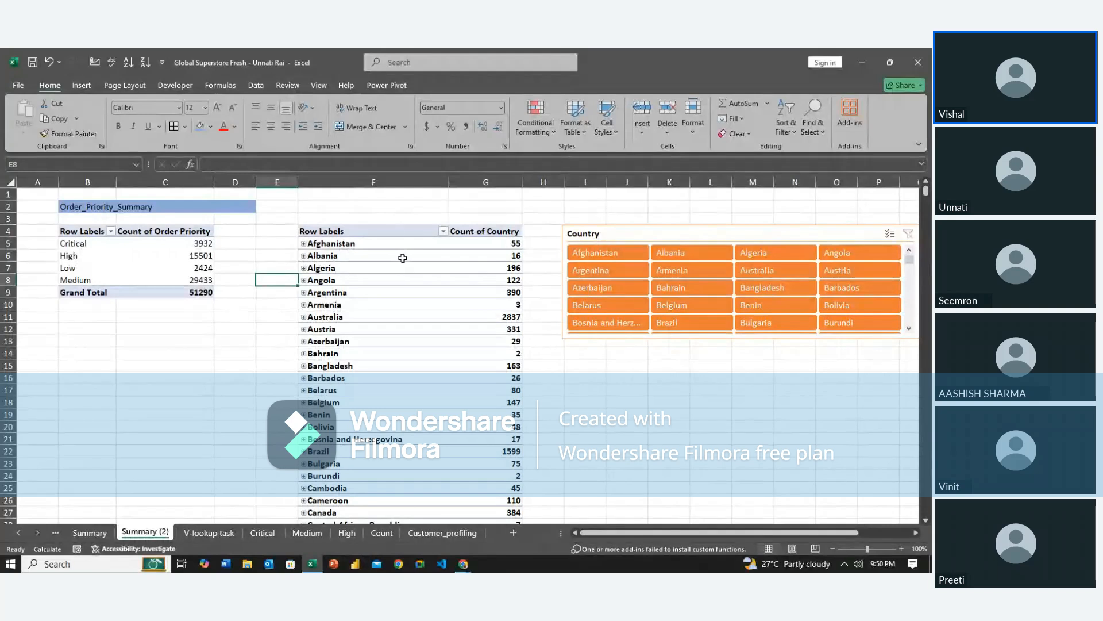
left_click(90, 533)
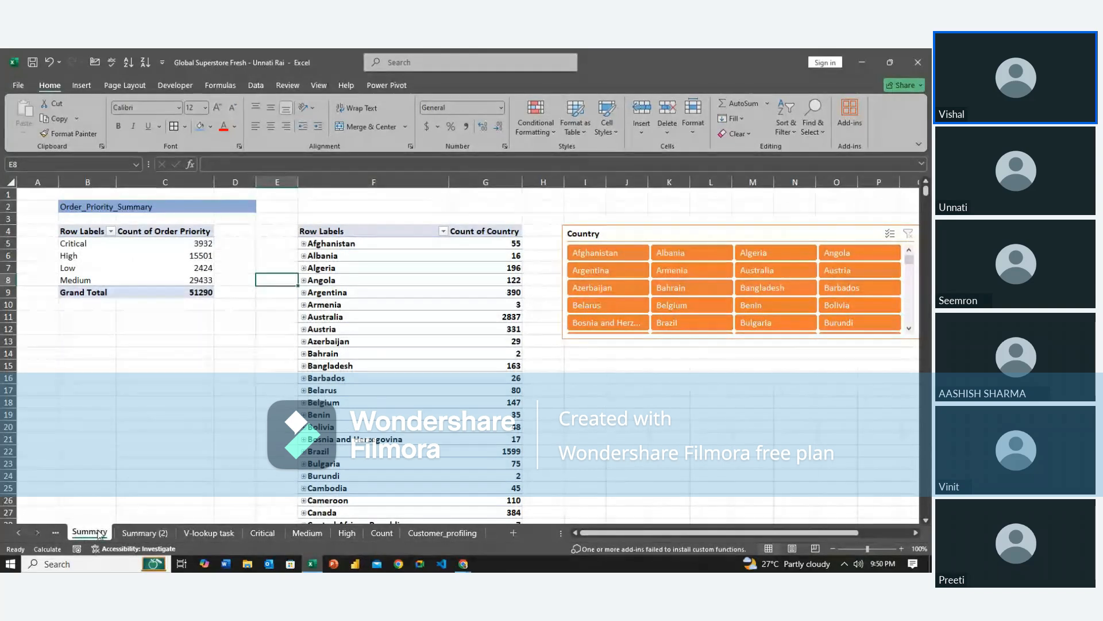
left_click(138, 533)
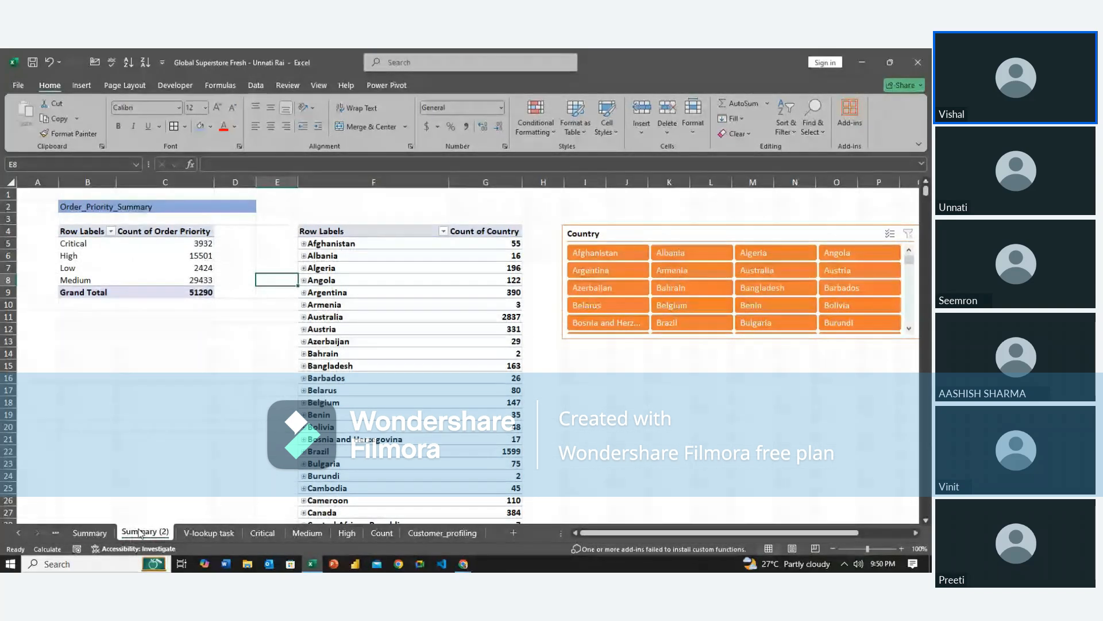
Rename the Summary (2) sheet as Summary_Graph.
double_click(139, 532)
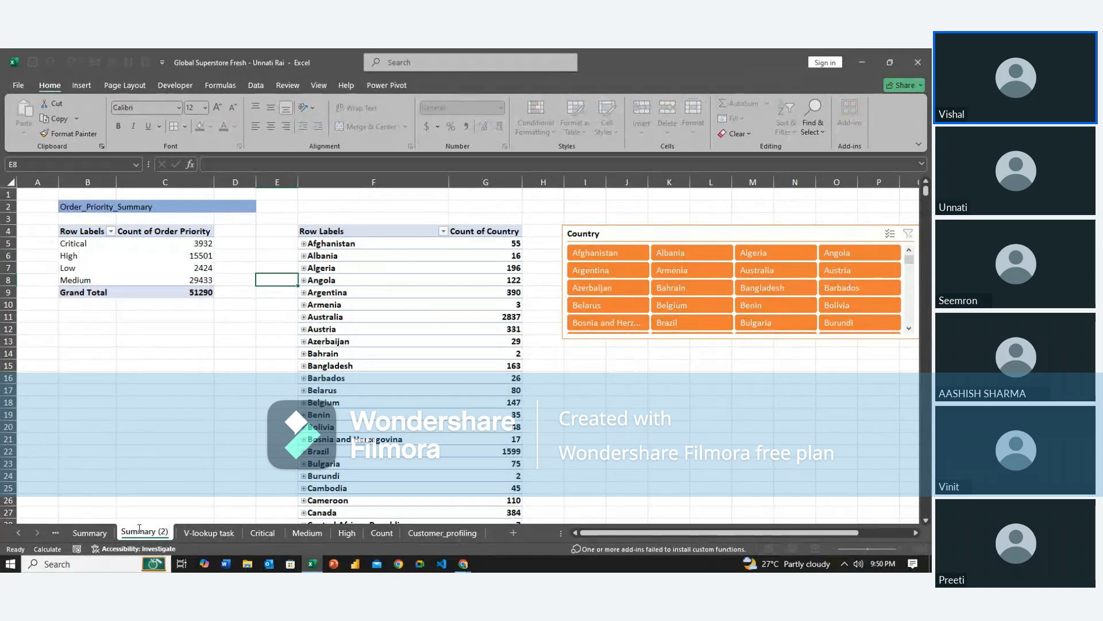
key("BackSpace")
key("BackSpace")
key("BackSpace")
key("BackSpace")
type("_Graph")
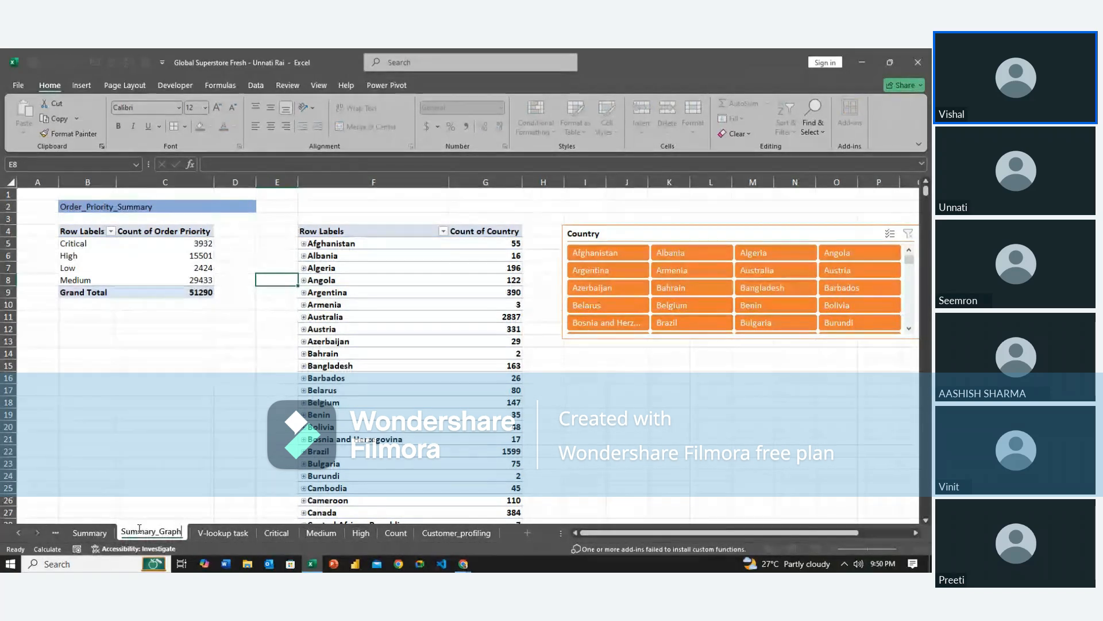
key("Return")
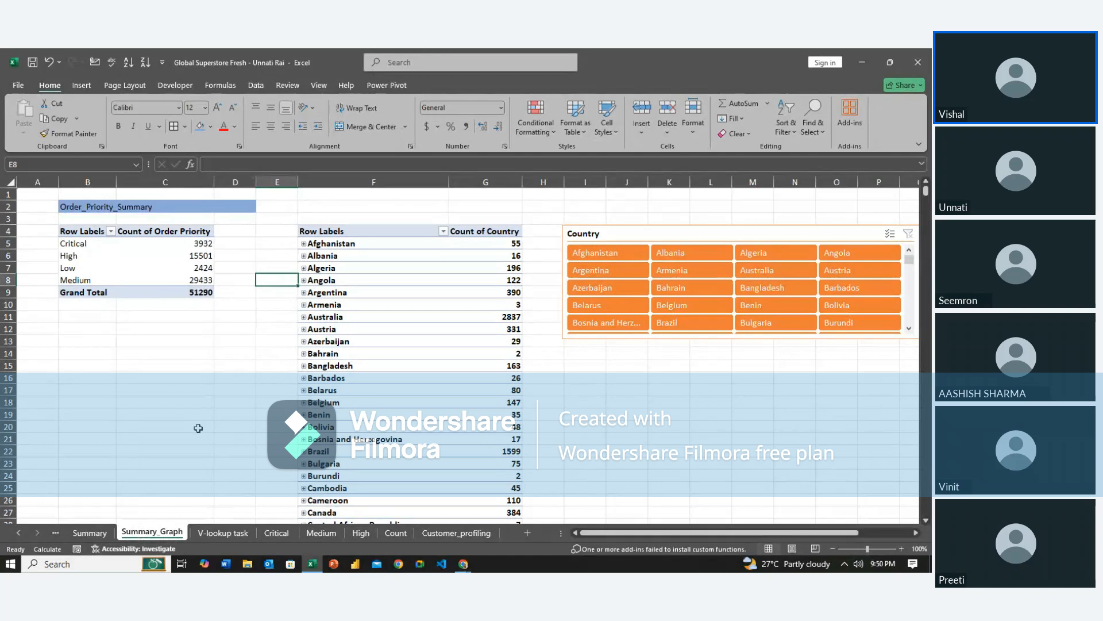
Remove the City field from the rows of the country pivot table and close the field list.
key("Right")
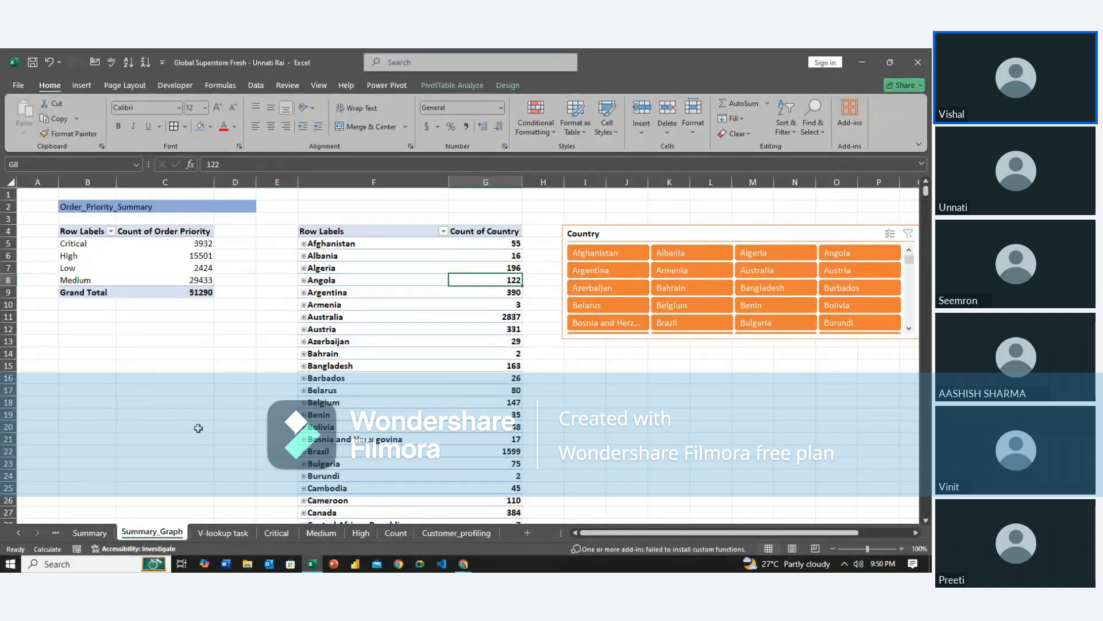
left_click(452, 85)
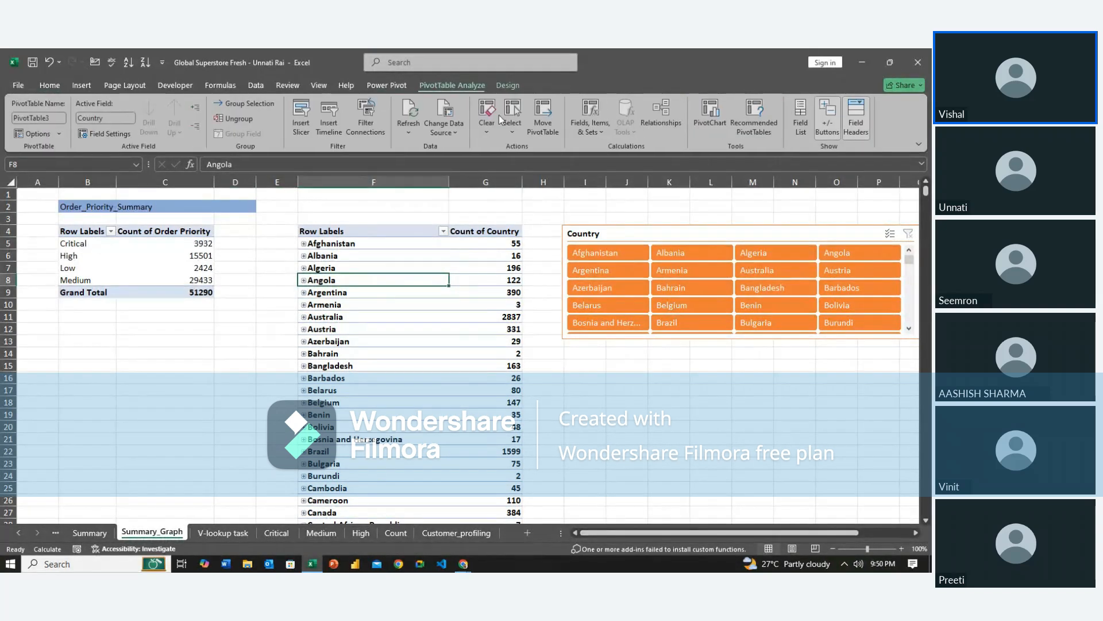
left_click(810, 124)
left_click_drag(601, 398, 617, 493)
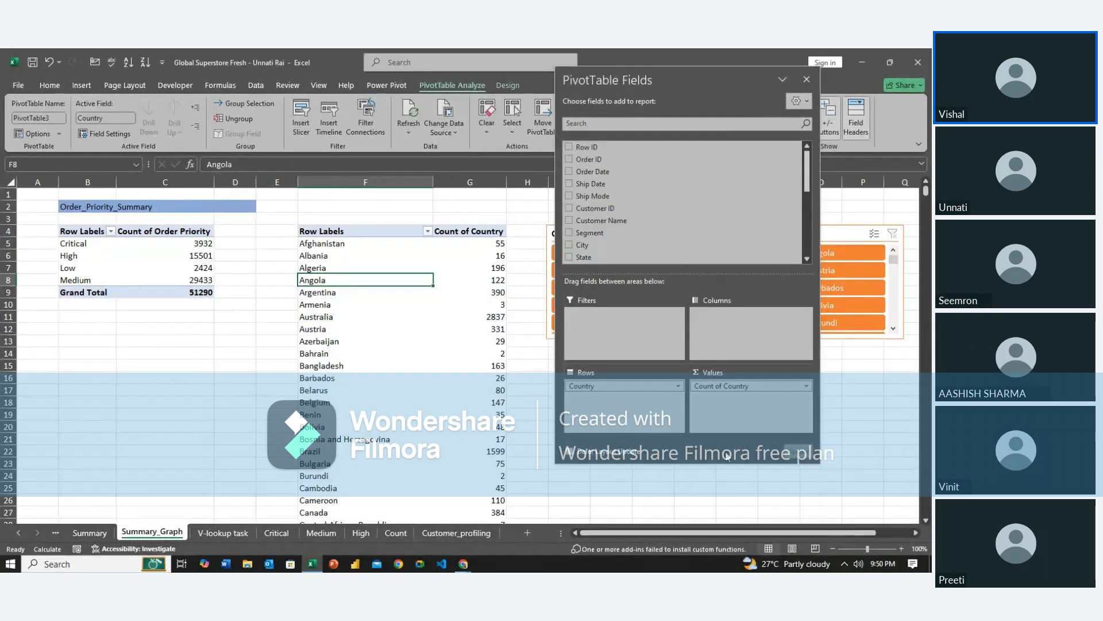
left_click(807, 80)
Examine the full list of countries and their counts in the country pivot table, from Afghanistan to Zimbabwe.
left_click(417, 311)
key("Left")
key("Up")
key("Right")
key("Up")
key("Up")
key("Up")
key("Up")
key("Up")
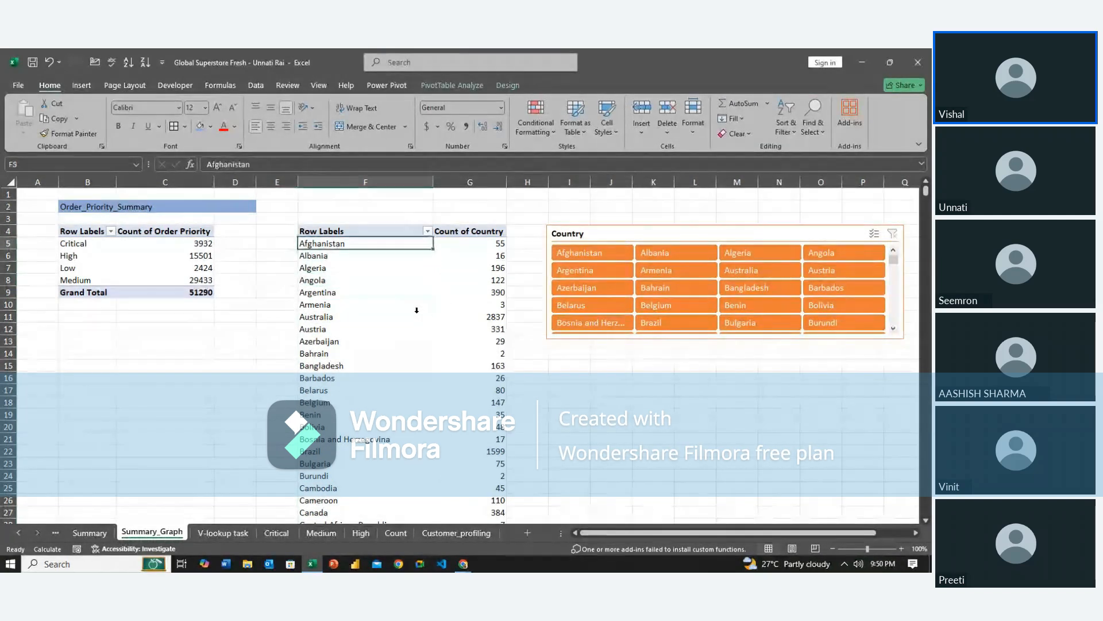
key("shift+Down")
key("ctrl+shift+Down")
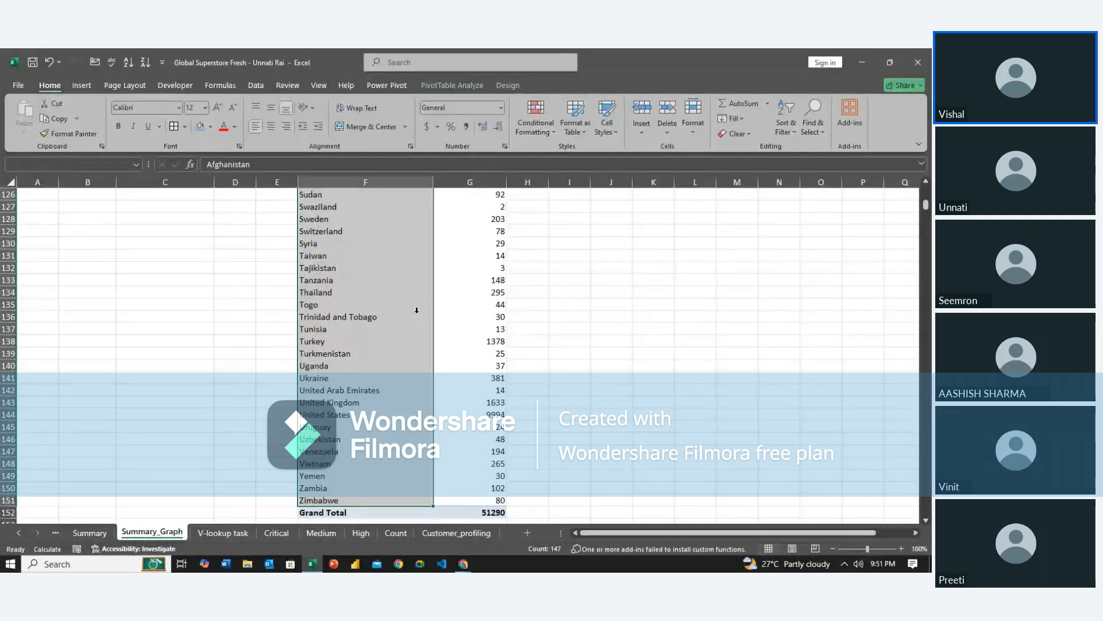
key("shift+Right")
scroll(417, 310, "up", 10)
scroll(417, 310, "up", 20)
left_click(477, 256)
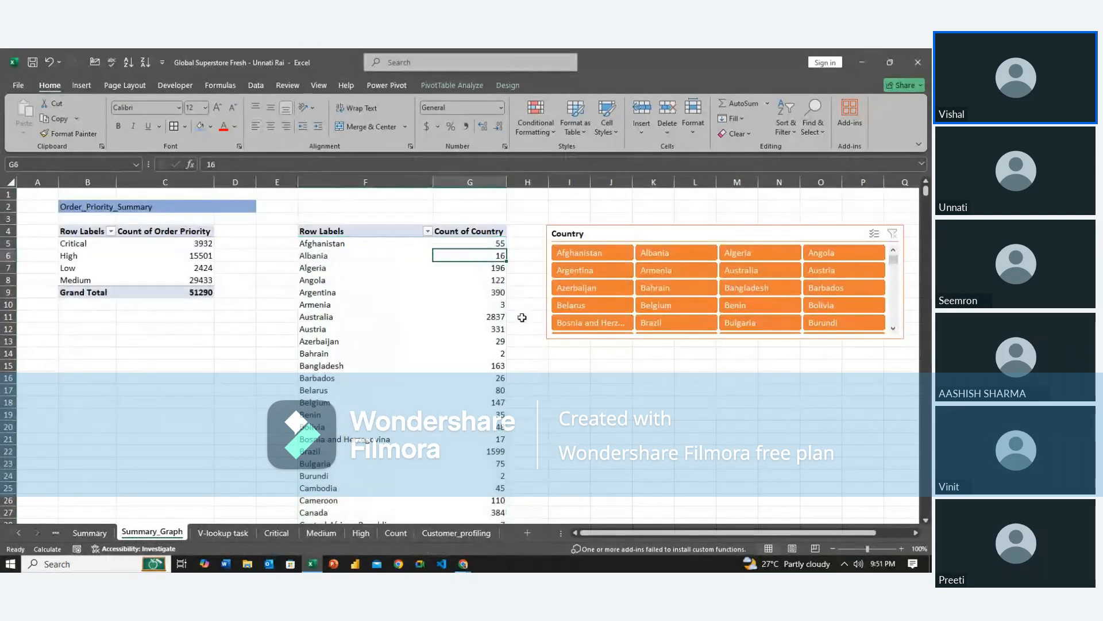
left_click(522, 317)
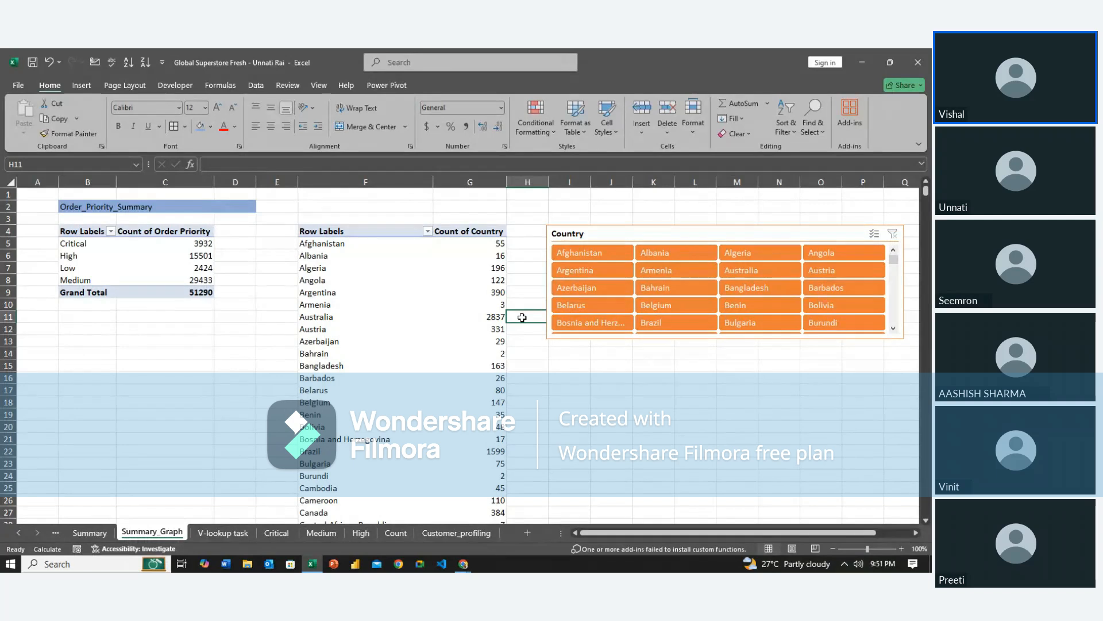
Filter the country pivot table's row labels to show only Afghanistan.
left_click(405, 235)
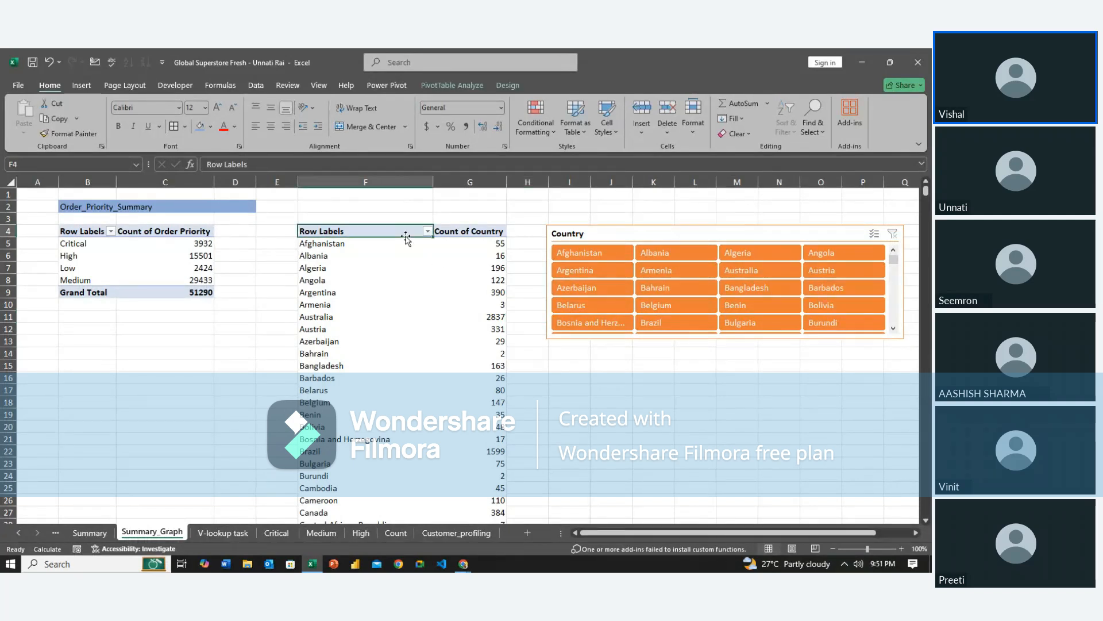
key("alt+Down")
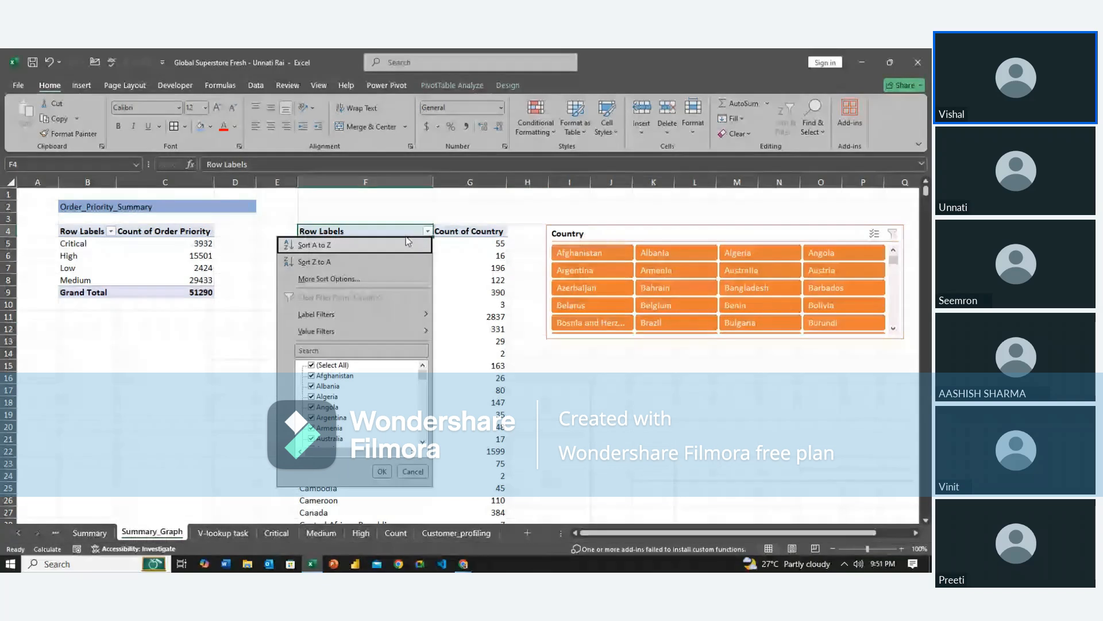
key("Down")
key("Down")
key("Down")
key("Down")
key("Down")
key("Down")
key("Down")
key("Down")
key("Down")
key("Down")
key("Up")
key("Up")
key("Up")
key("Up")
key("space")
key("Down")
key("space")
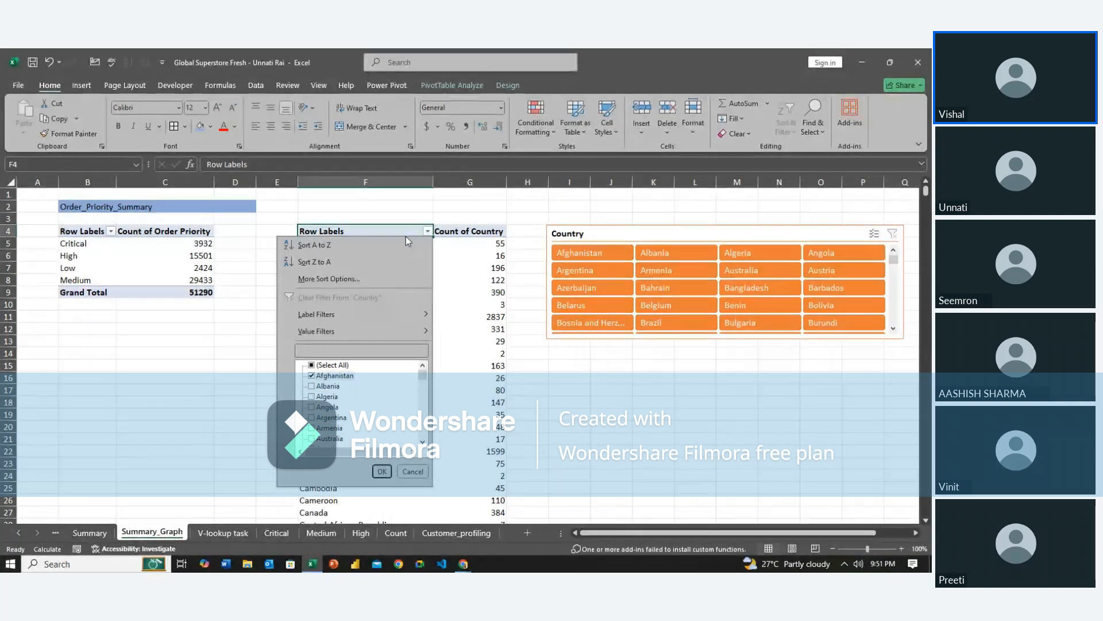
key("Escape")
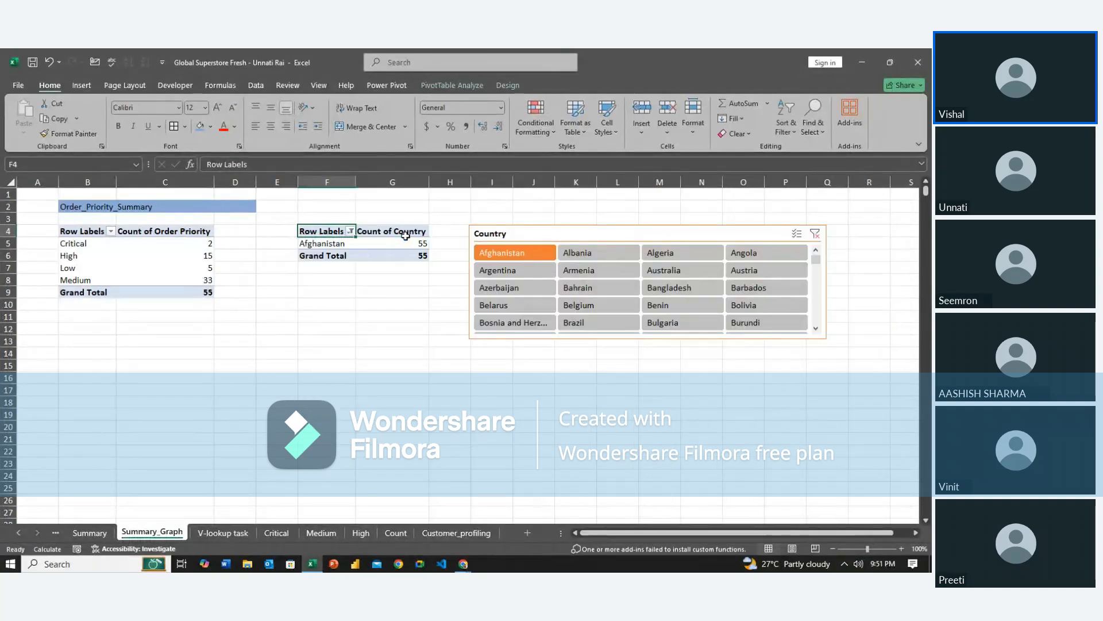
Reselect all countries in the row label filter of the country pivot table.
key("alt+Down")
key("e")
key("Down")
key("Down")
key("Up")
key("space")
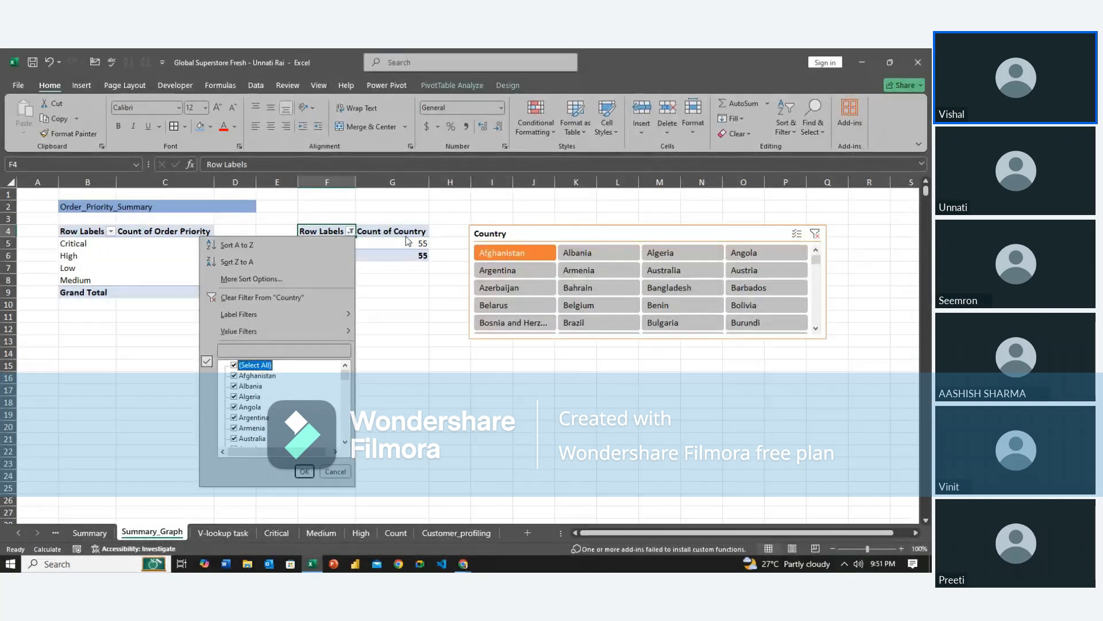
key("Escape")
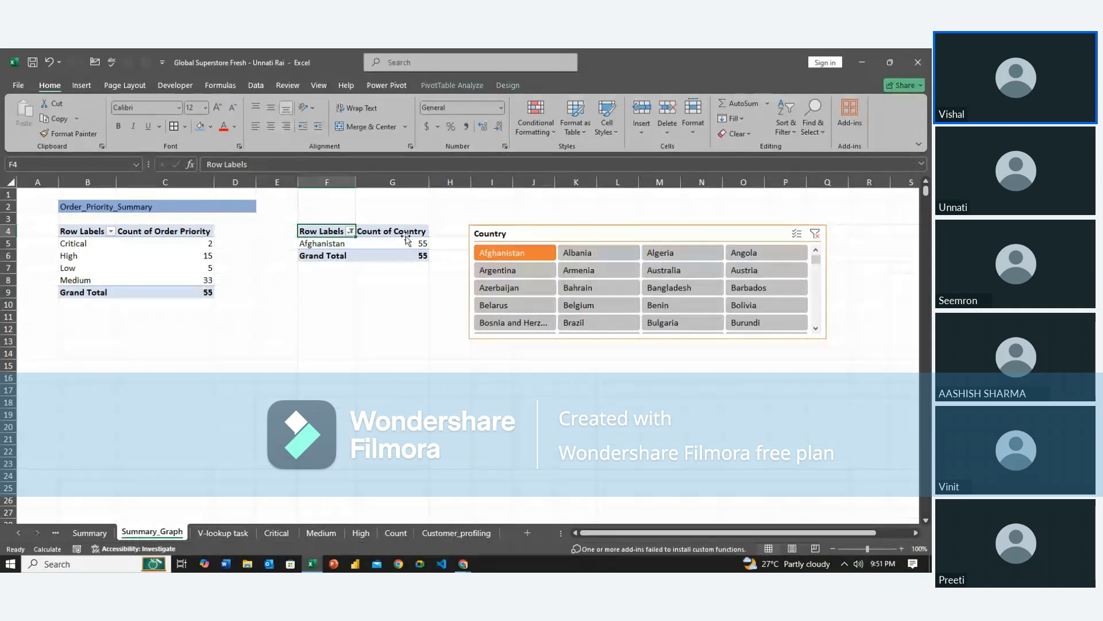
key("Right")
key("Right")
key("Right")
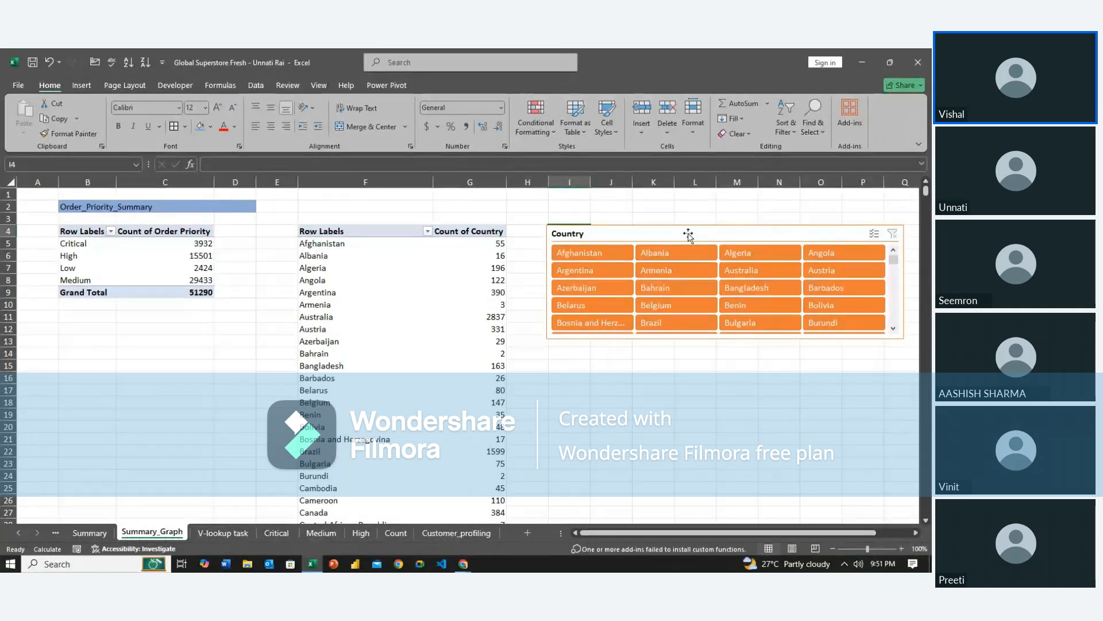
Delete the Country slicer from the Summary_Graph sheet and return to the country pivot table's Row Labels header.
left_click(688, 234)
key("Delete")
key("Left")
key("Left")
key("Left")
key("Left")
key("Right")
Review the value filter and label filter conditions available for the country pivot table's row labels.
key("alt+Down")
key("Down")
key("Down")
key("Down")
key("Down")
key("Right")
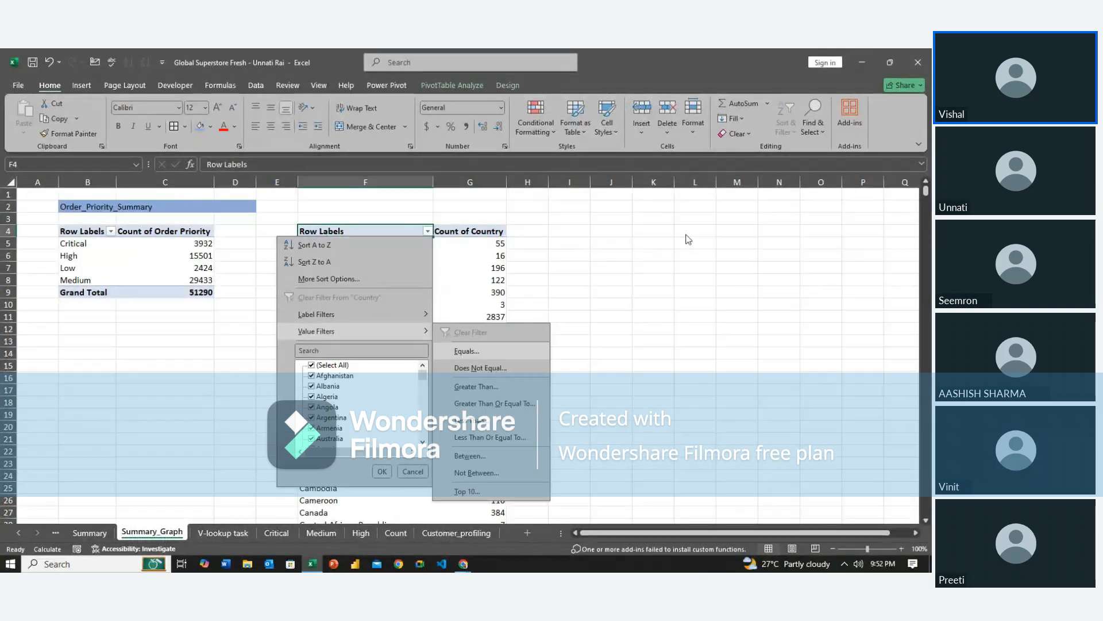
key("Left")
key("Up")
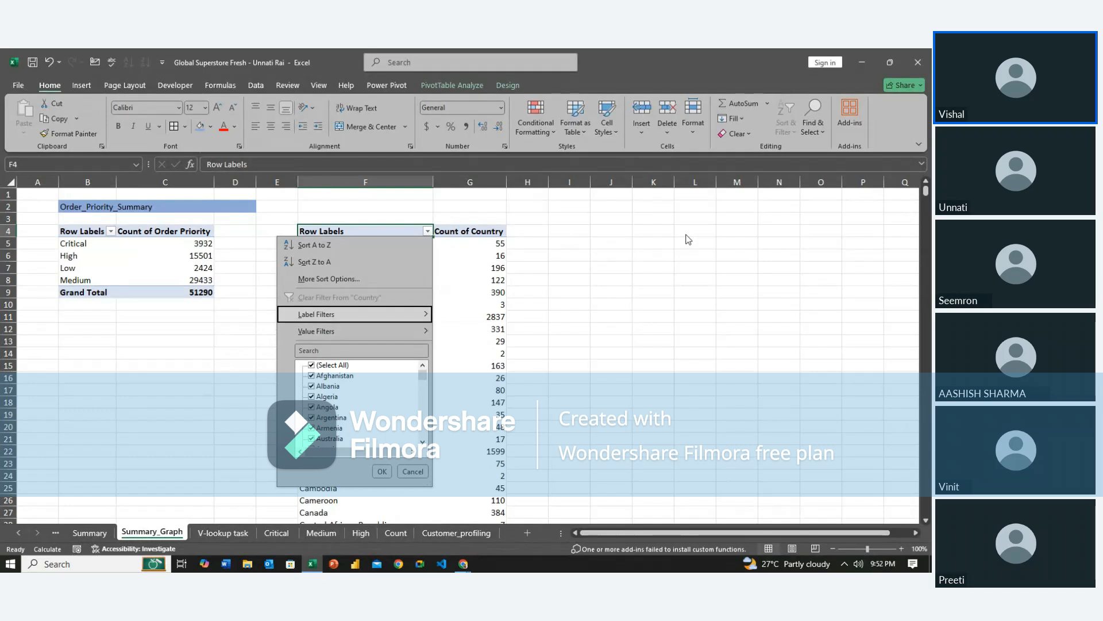
key("Right")
key("Down")
key("Down")
key("Down")
key("Down")
key("Down")
key("Down")
key("Down")
key("Down")
key("Down")
key("Down")
key("Down")
key("Down")
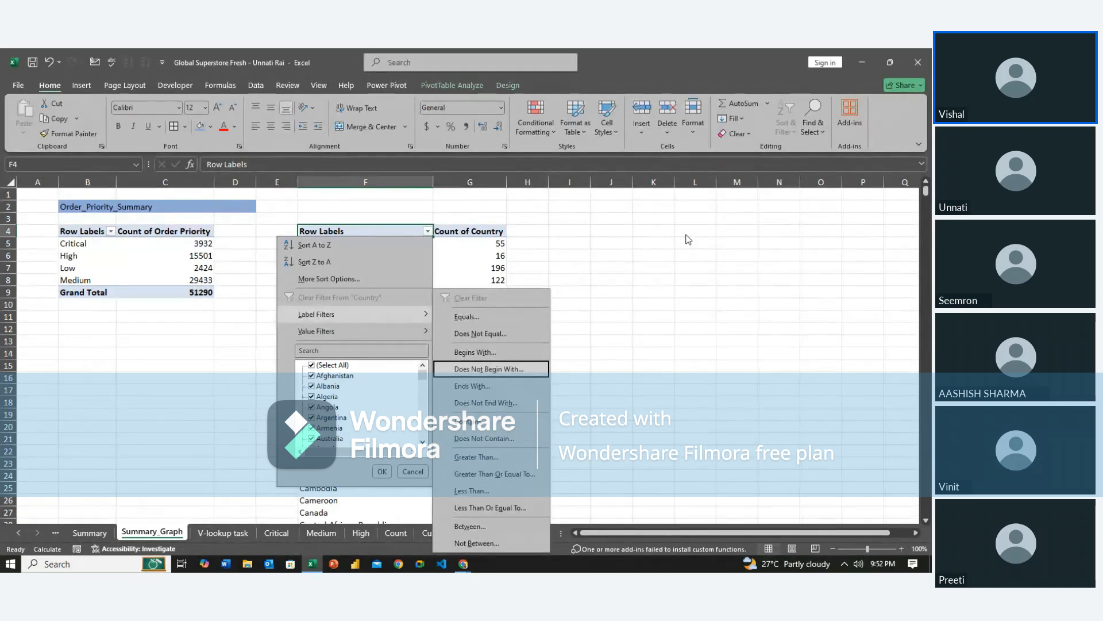
key("Up")
key("Up")
key("Up")
key("Up")
key("Up")
key("Up")
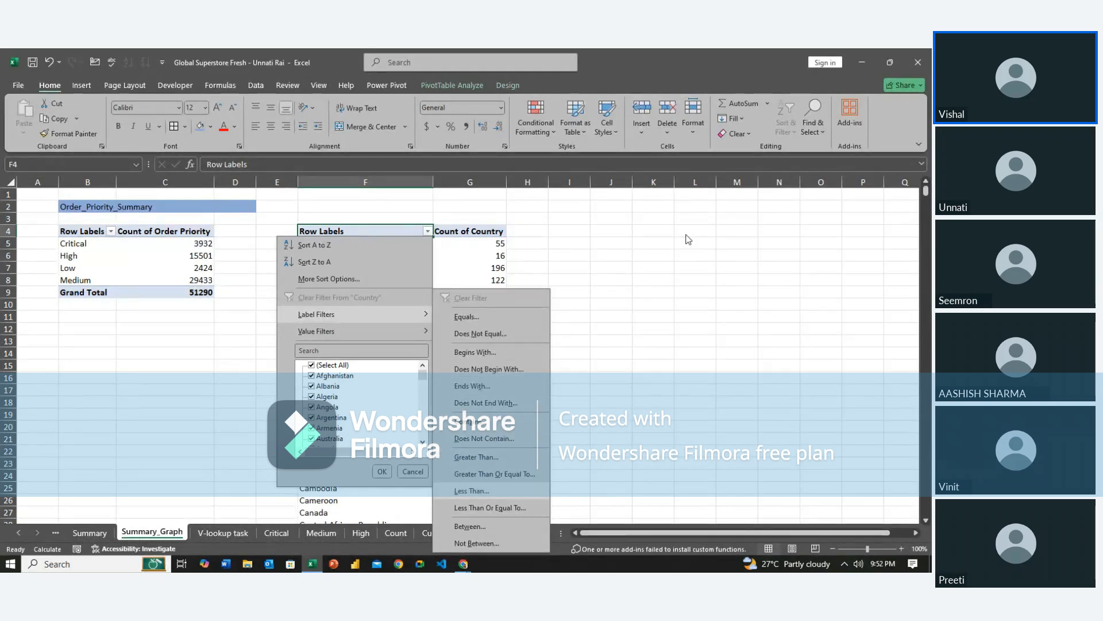
key("Down")
key("Down")
key("Down")
key("Down")
key("Down")
key("Up")
key("Up")
key("Up")
key("Up")
key("Up")
key("Up")
key("Up")
key("Up")
key("Up")
key("Up")
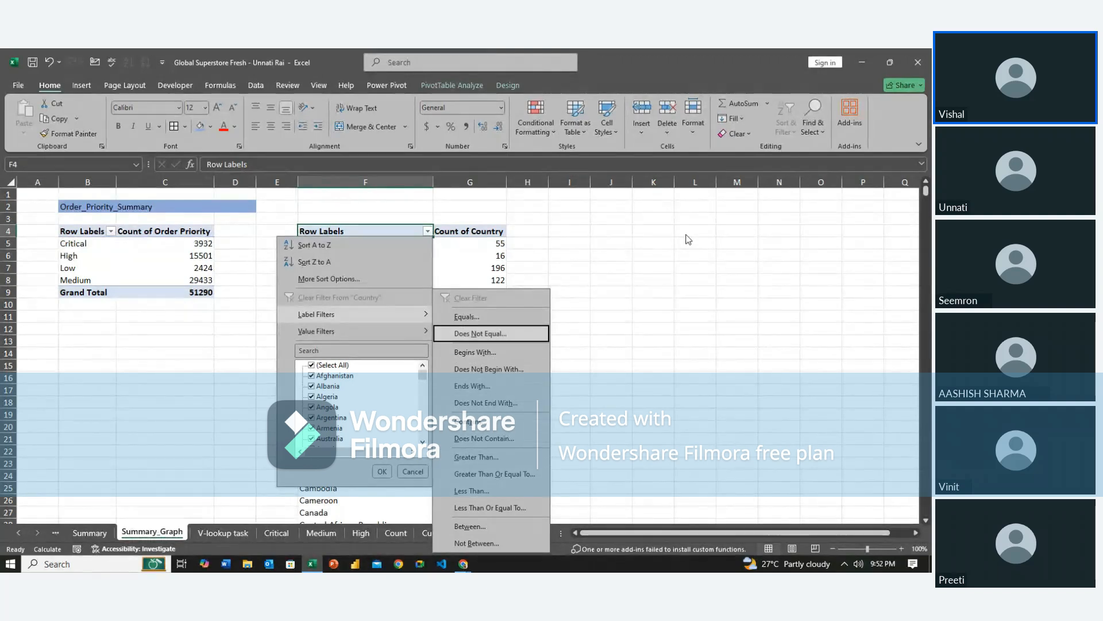
Apply a label filter to the country pivot table showing only countries that begin with A.
key("Left")
key("Down")
key("Up")
key("Right")
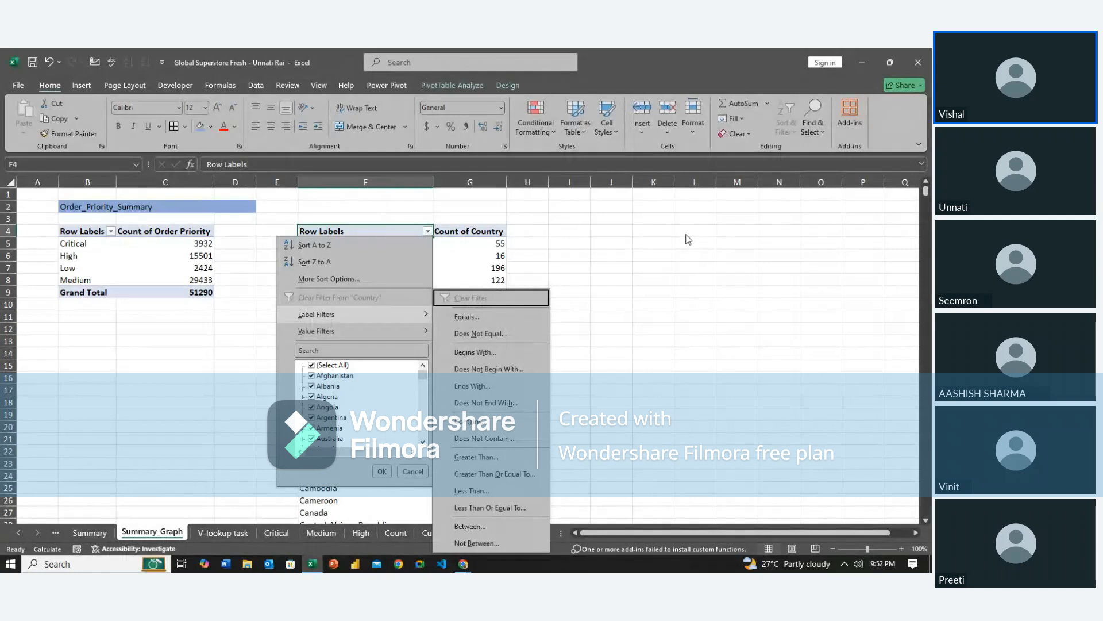
key("Down")
key("Down")
key("Up")
key("Down")
key("Down")
key("Return")
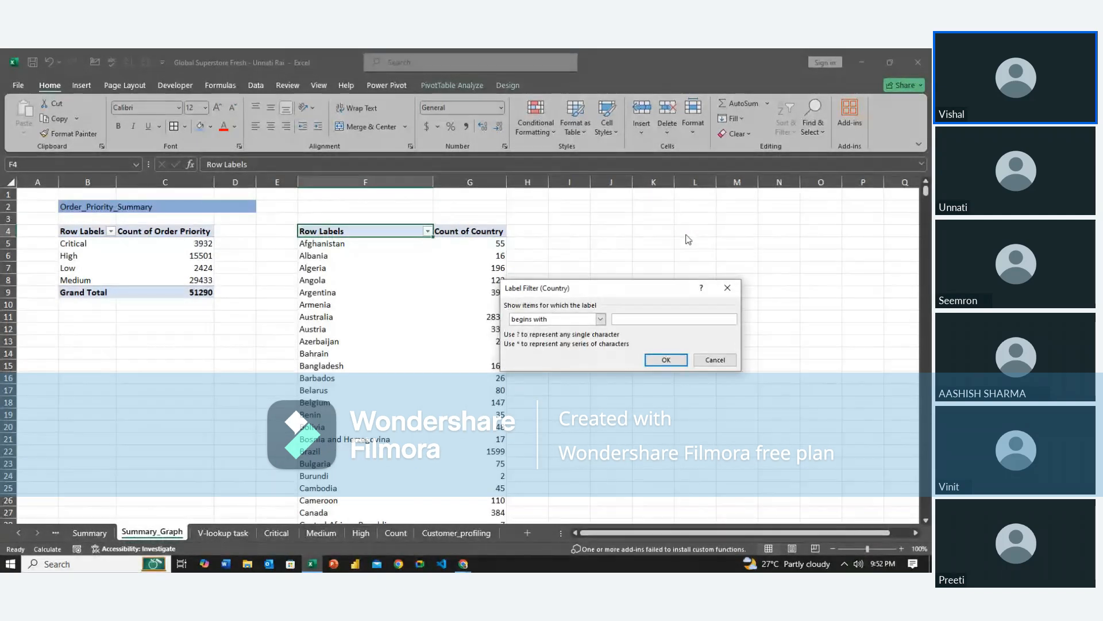
key("Tab")
key("Return")
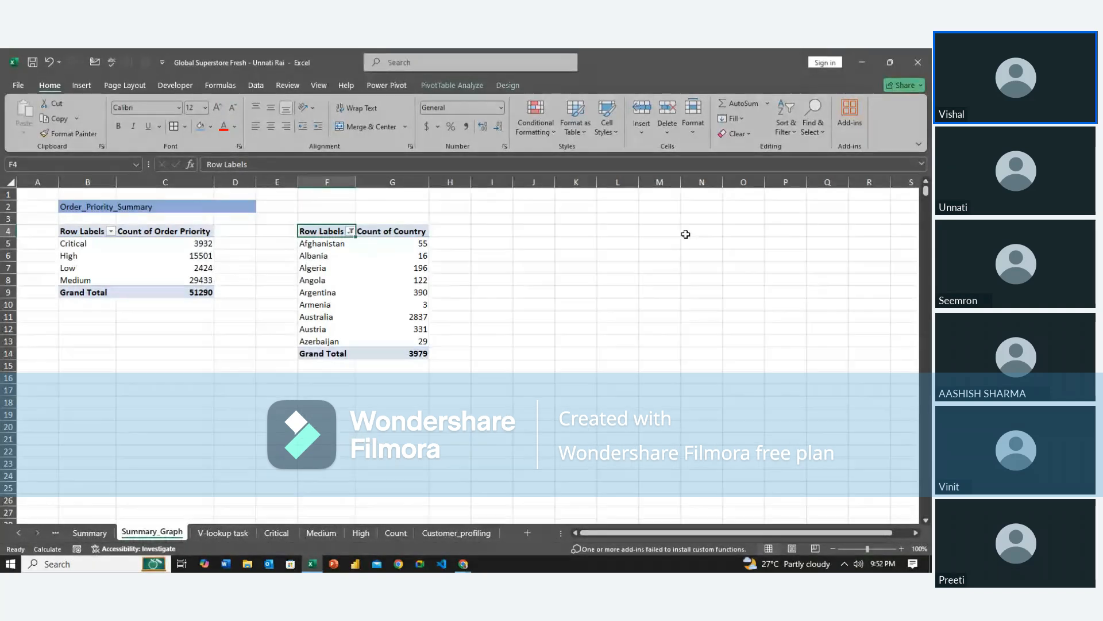
Clear the begins-with-A label filter from the Country field.
key("alt+Down")
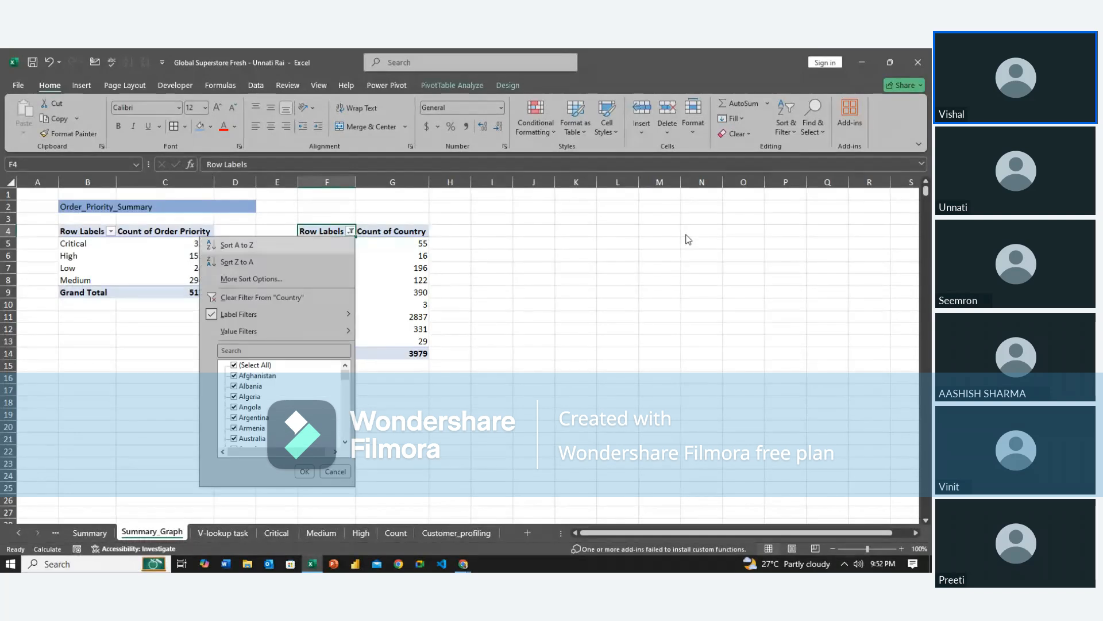
key("Down")
key("Down")
key("Down")
key("Return")
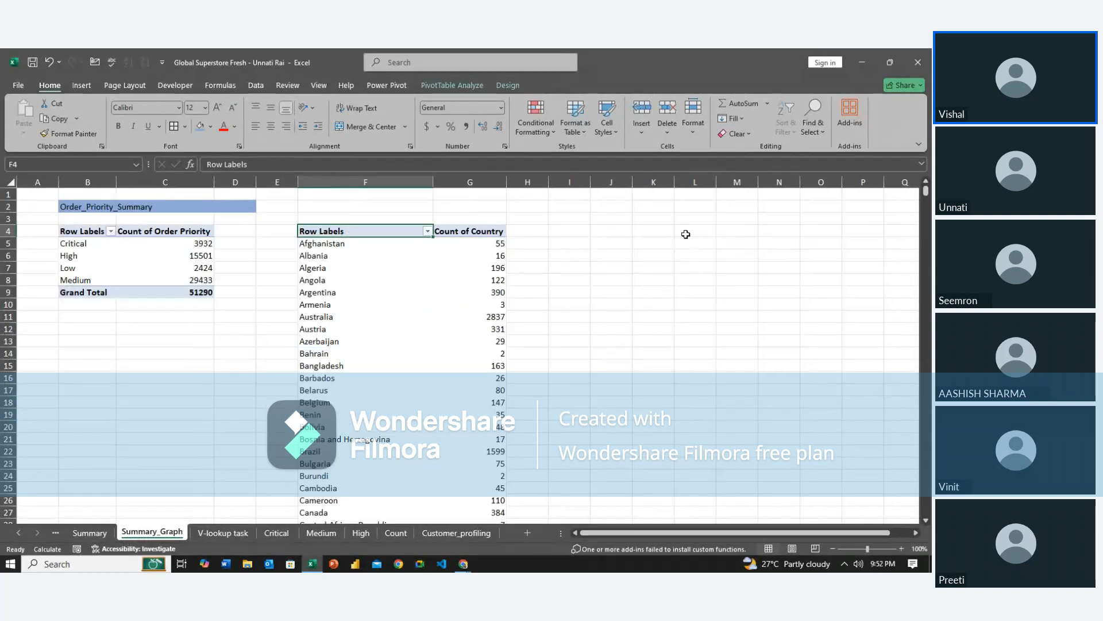
Apply a label filter to the country pivot table showing only countries that begin with "i".
key("alt+Down")
key("Down")
key("Down")
key("Down")
key("Down")
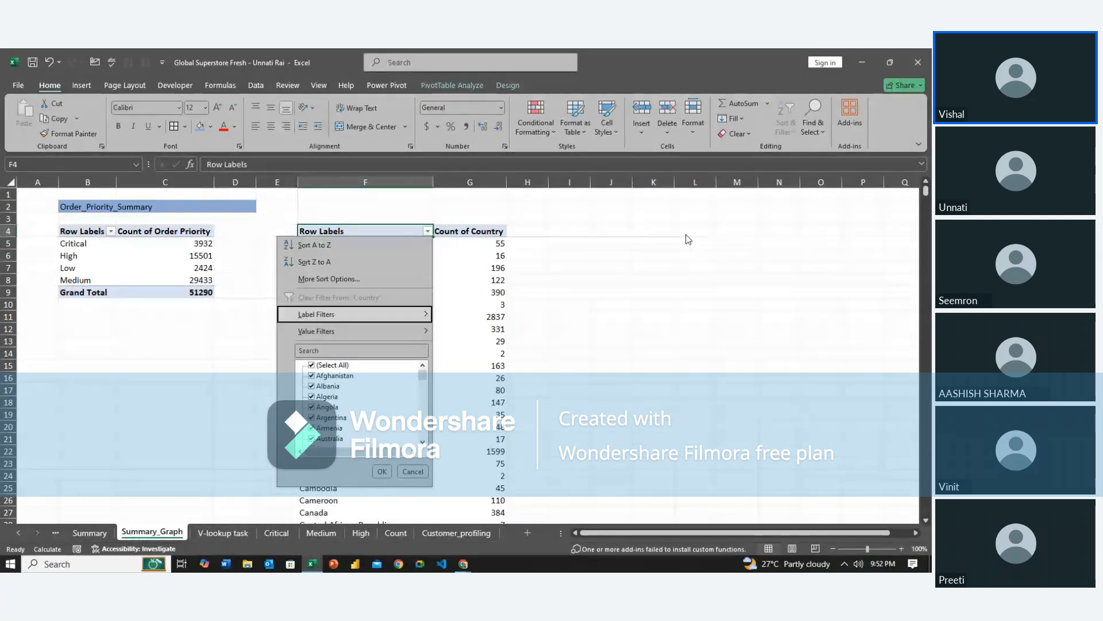
key("Right")
key("Down")
key("Down")
key("Down")
key("Up")
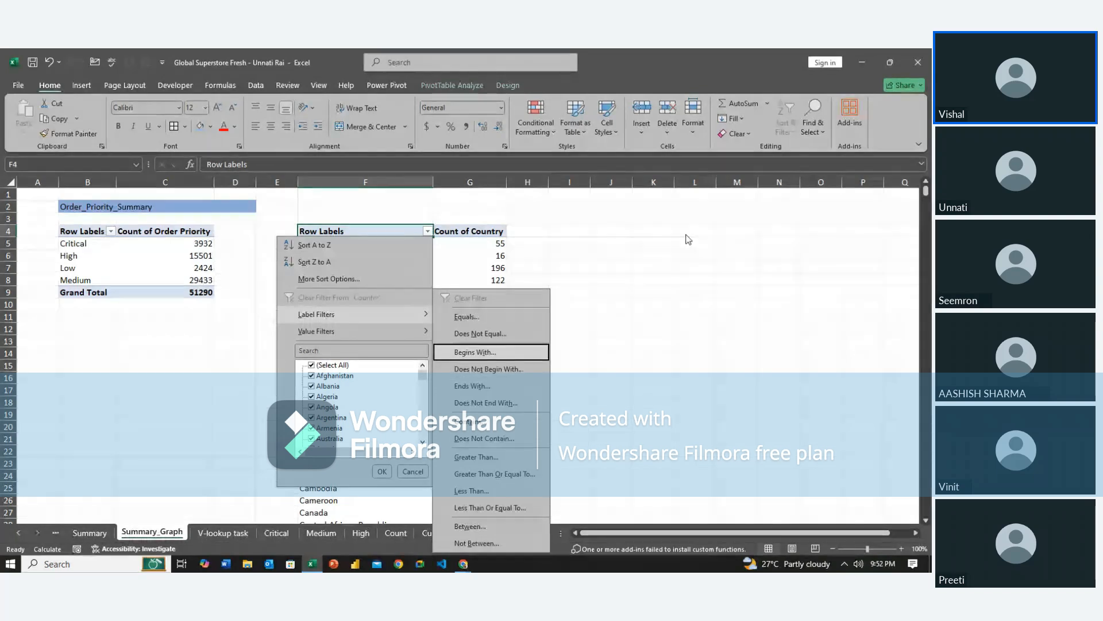
key("Return")
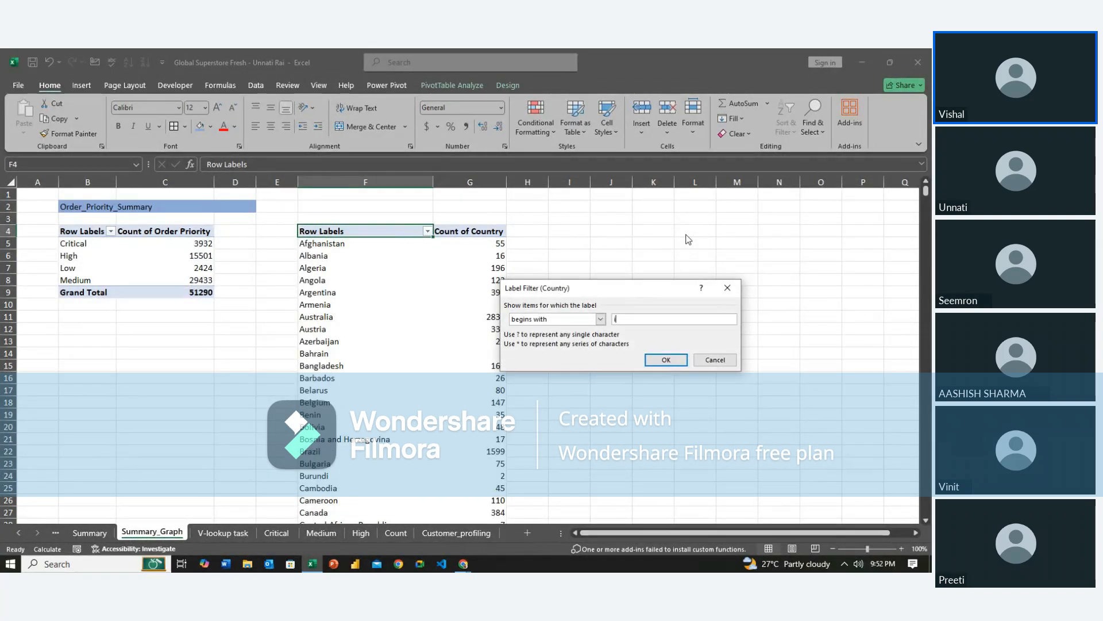
key("Return")
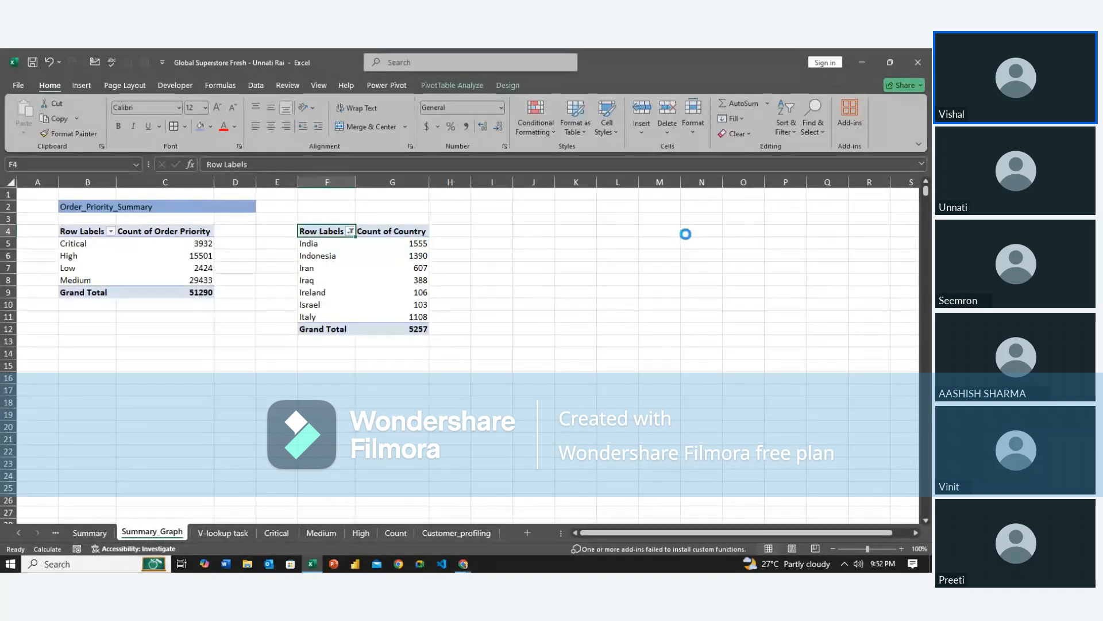
Clear the begins-with-i label filter from the Country field.
key("alt+Down")
key("Down")
key("Down")
key("Down")
key("Down")
key("Return")
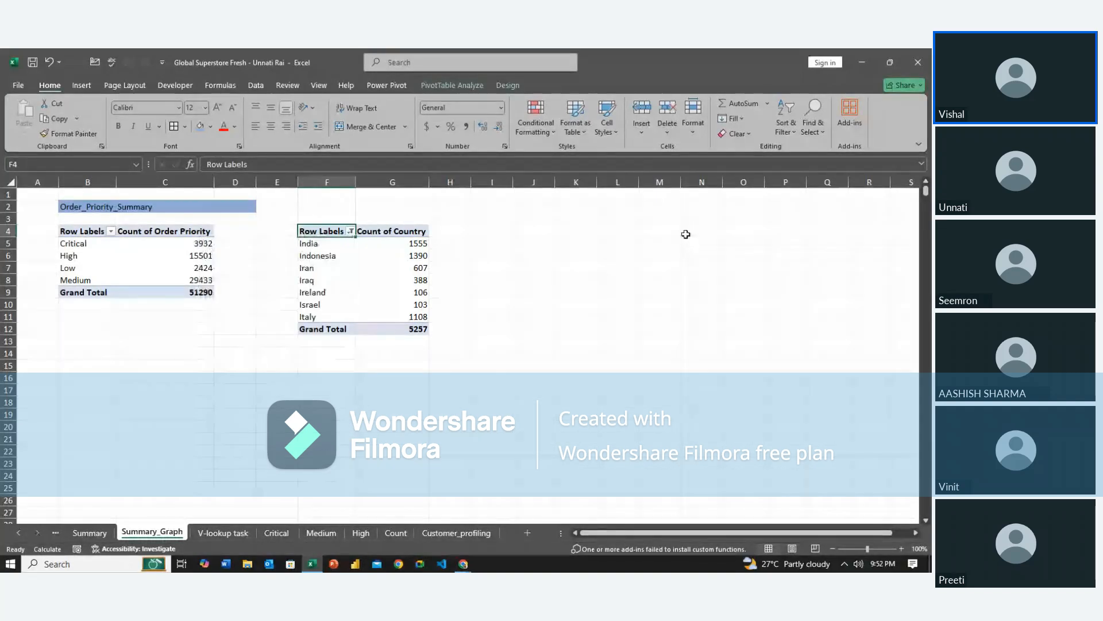
Apply a value filter to the country pivot table showing the top 10 items by Count of Country.
key("alt+Down")
key("Down")
key("Down")
key("Down")
key("Down")
key("Down")
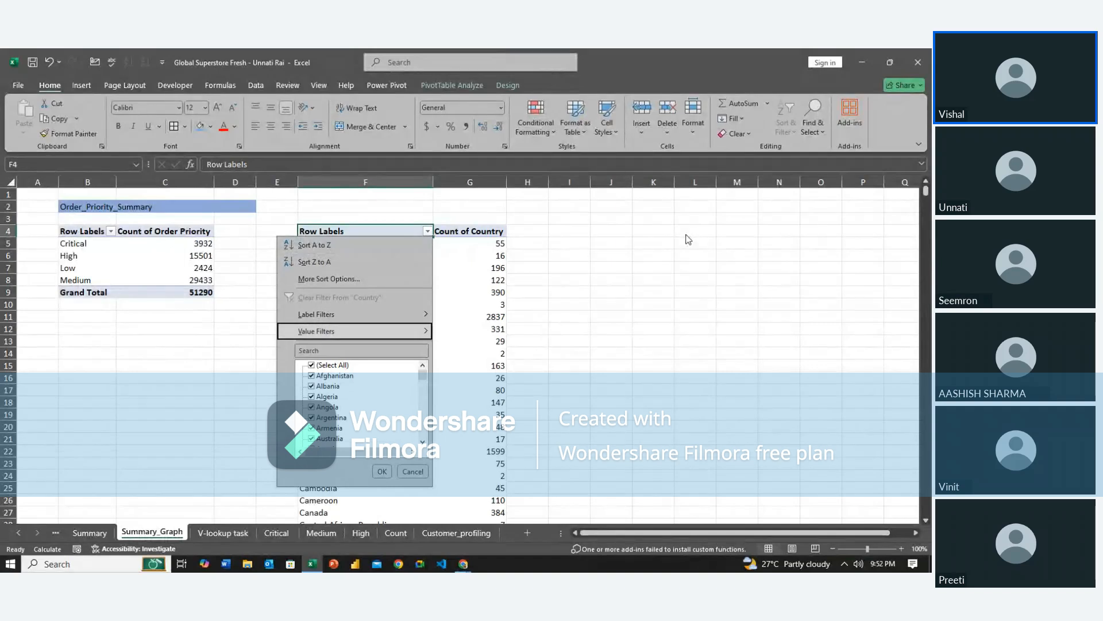
key("Right")
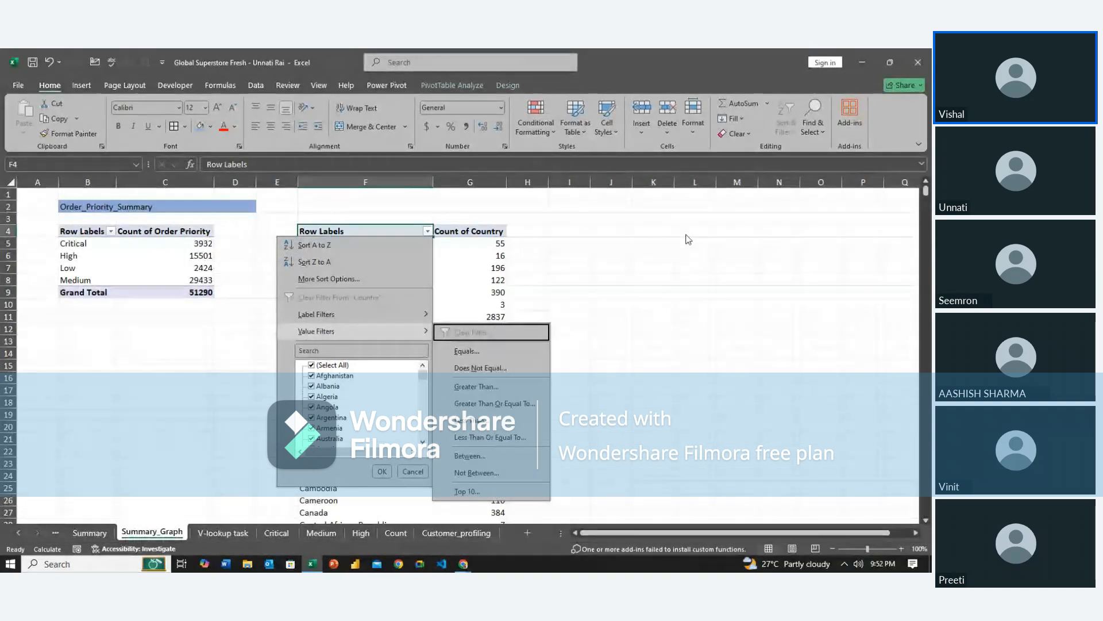
key("Down")
key("Down")
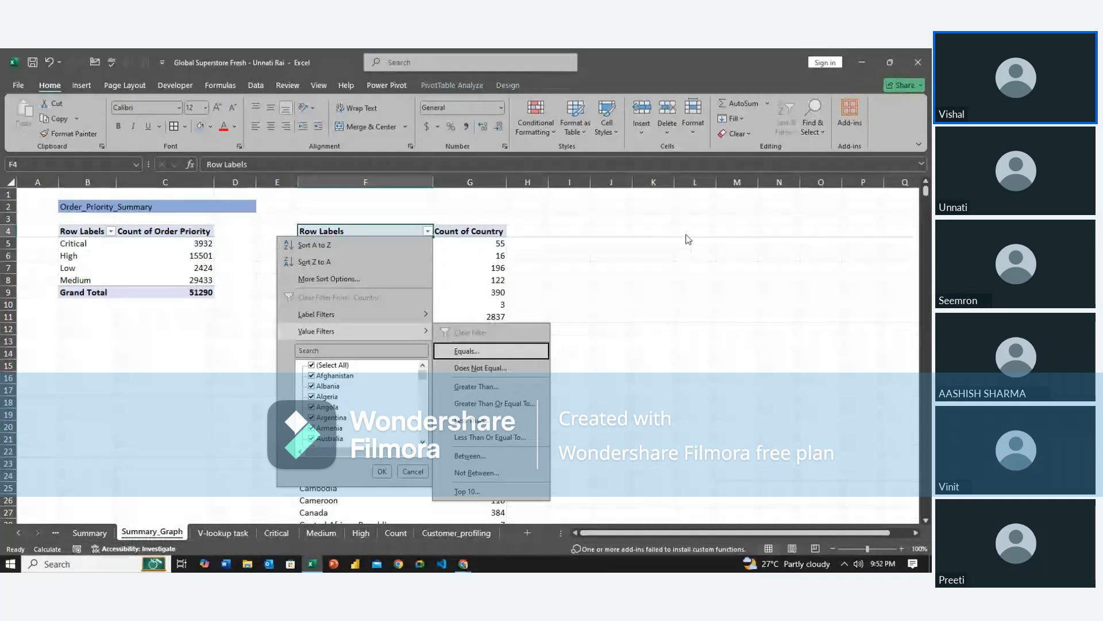
key("Down")
key("Down")
key("Down")
key("Down")
key("Up")
key("Up")
key("Down")
key("Down")
key("Down")
key("Down")
key("Down")
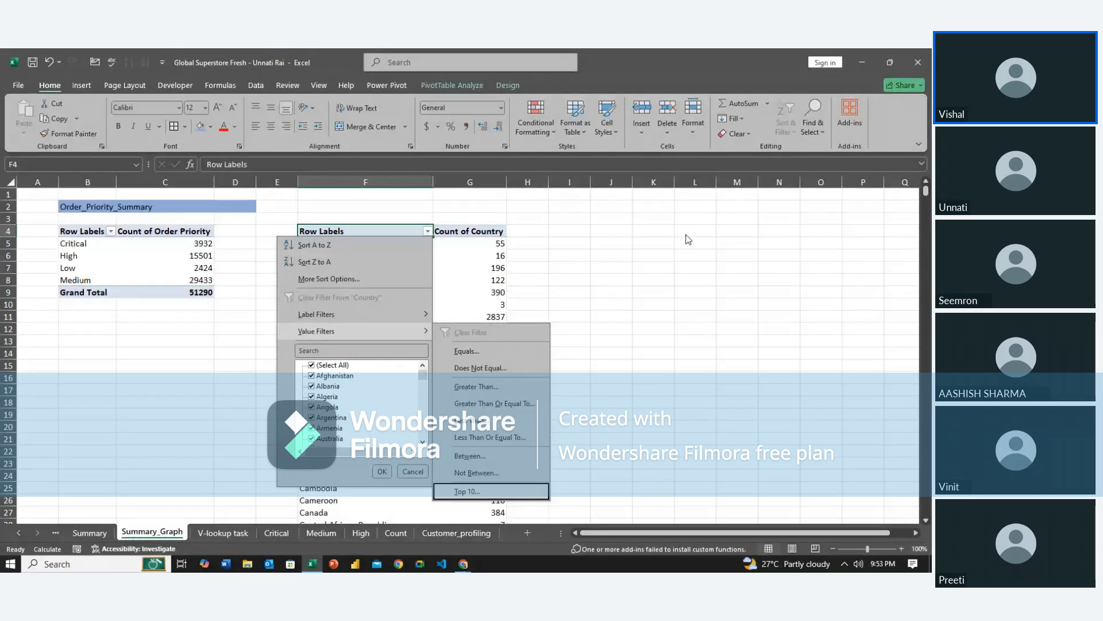
key("Return")
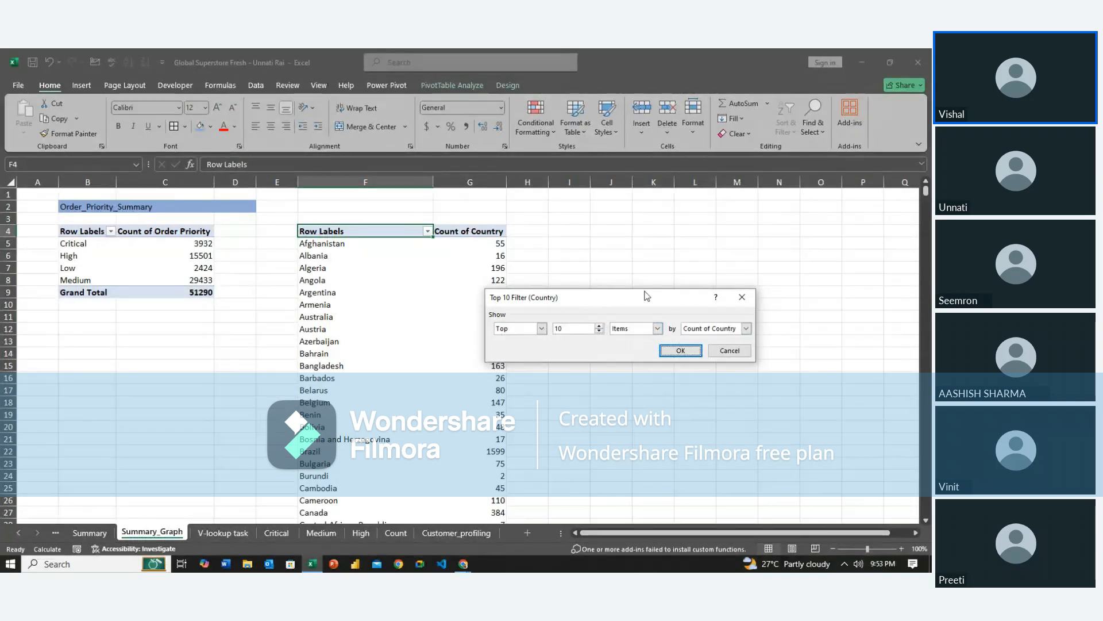
left_click_drag(652, 296, 750, 277)
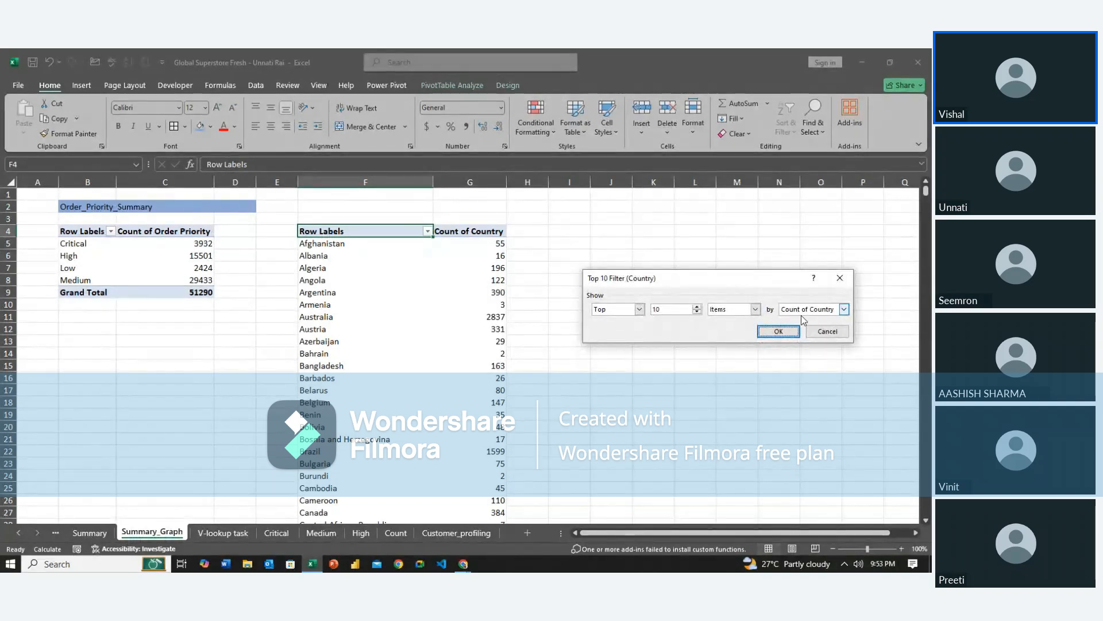
left_click(779, 331)
Insert a clustered column PivotChart from the country rows Australia to United States and their counts.
left_click(556, 370)
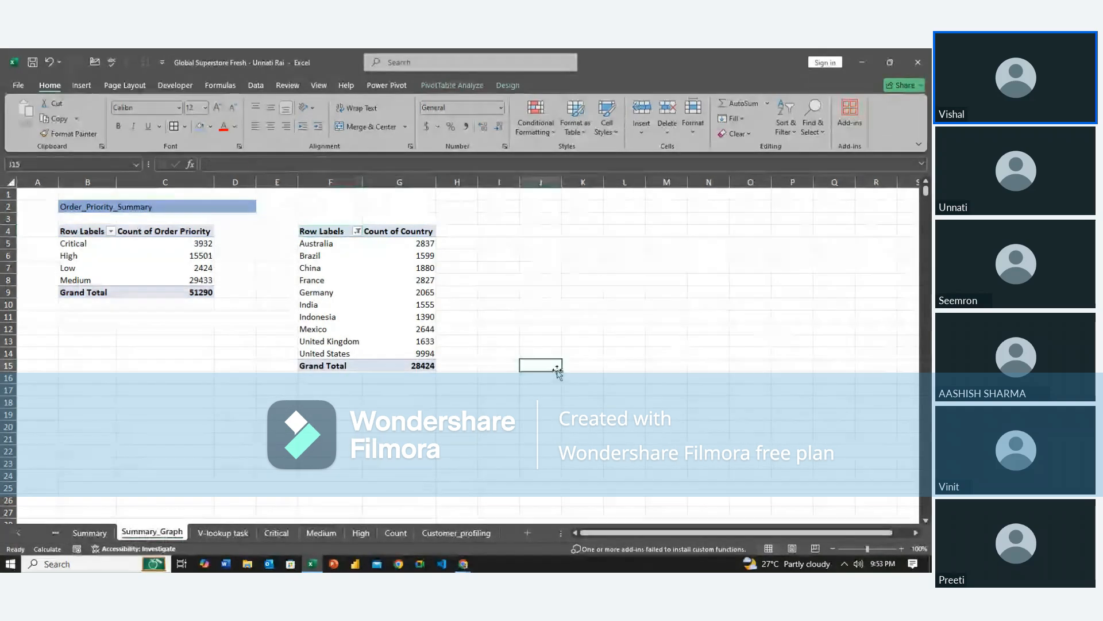
key("Up")
key("Left")
key("Left")
key("Left")
key("Up")
key("Up")
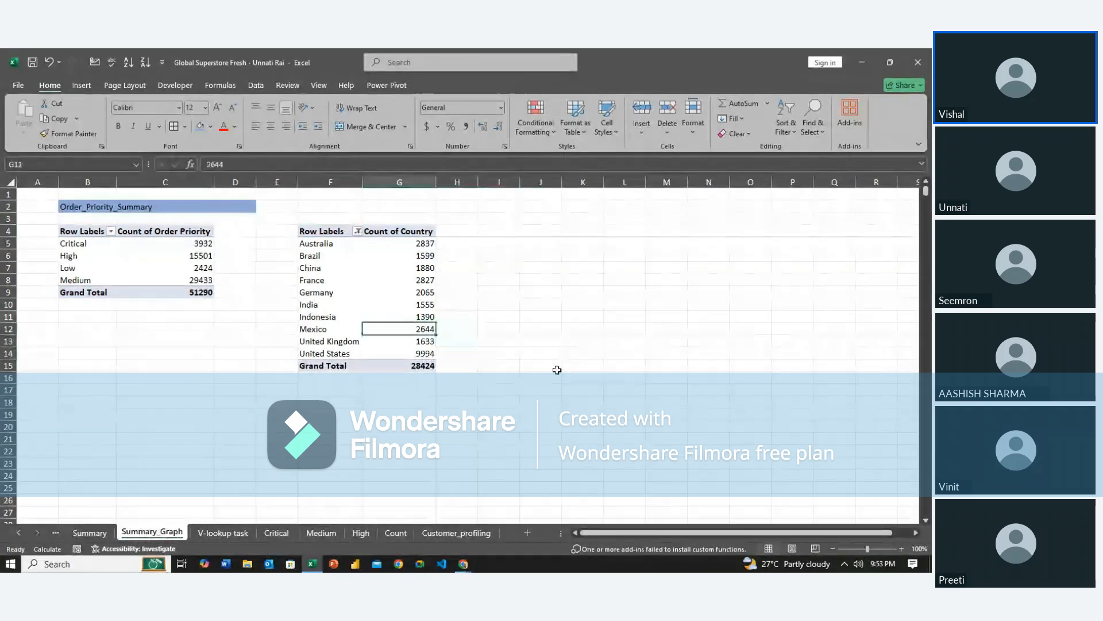
key("Left")
key("Up")
key("Up")
key("Up")
key("Up")
key("Up")
key("Up")
key("Up")
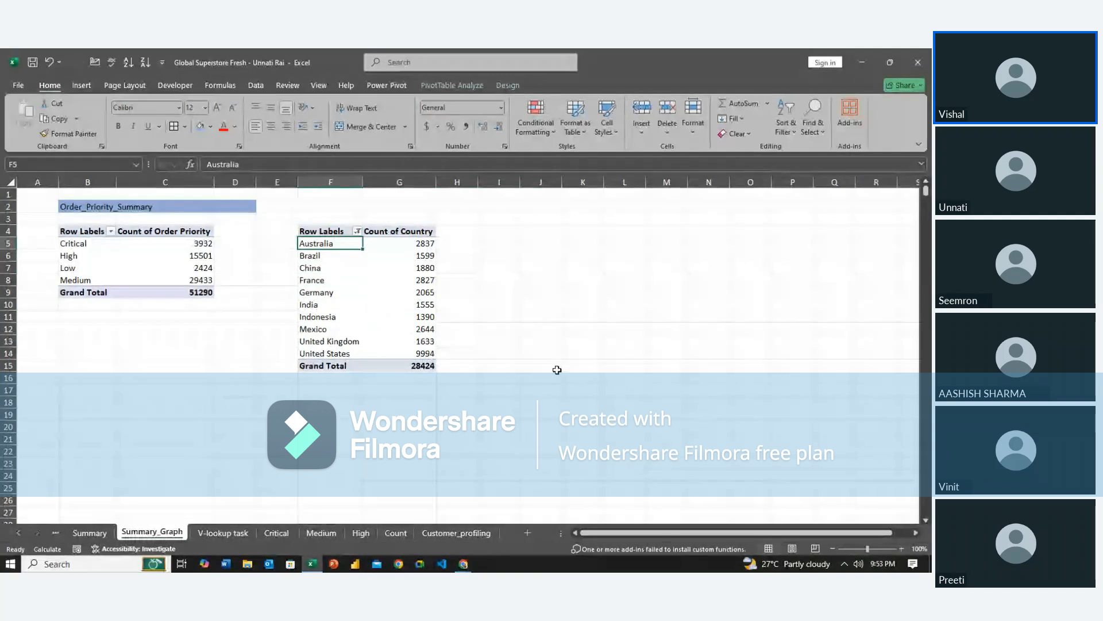
key("shift+Right")
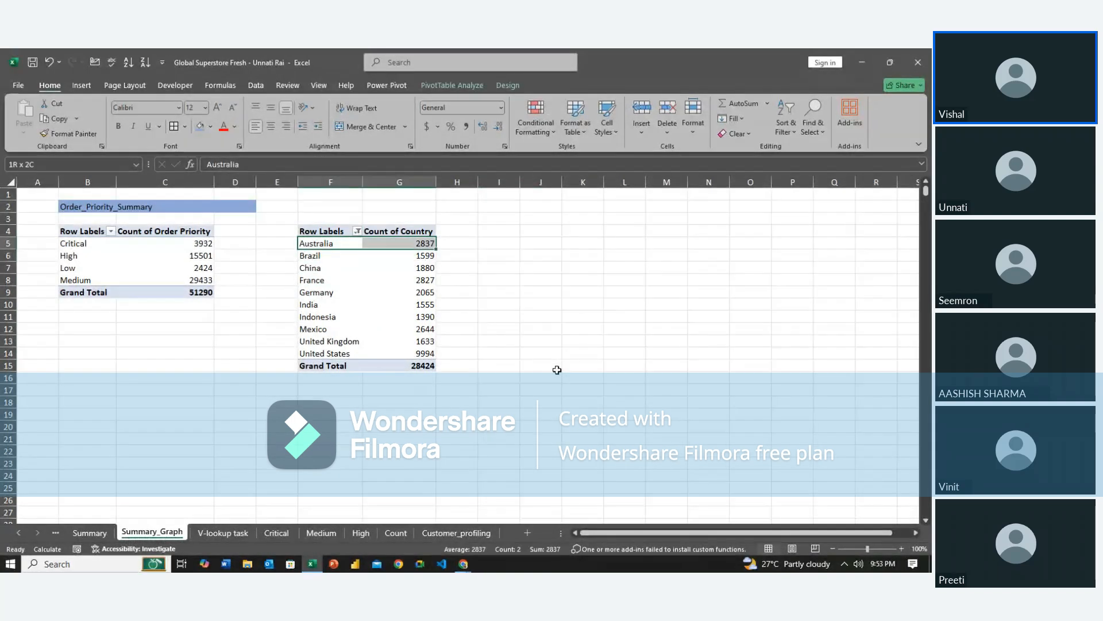
key("shift+Down")
key("shift+Down")
key("shift+Down")
key("shift+Down")
key("shift+Down")
key("shift+Down")
key("shift+Down")
key("shift+Down")
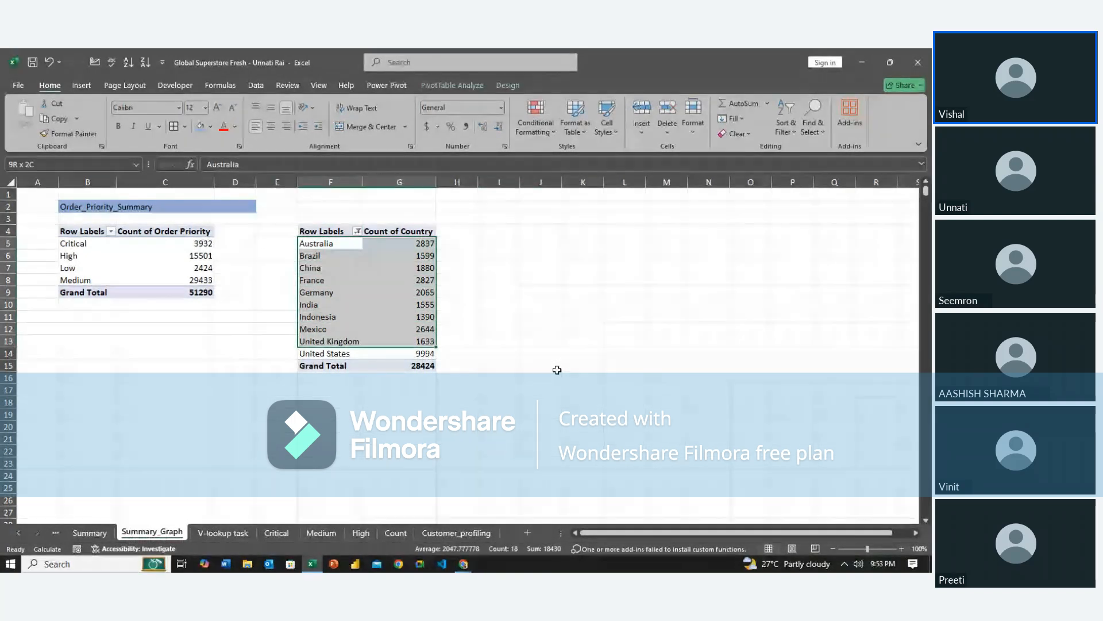
key("shift+Down")
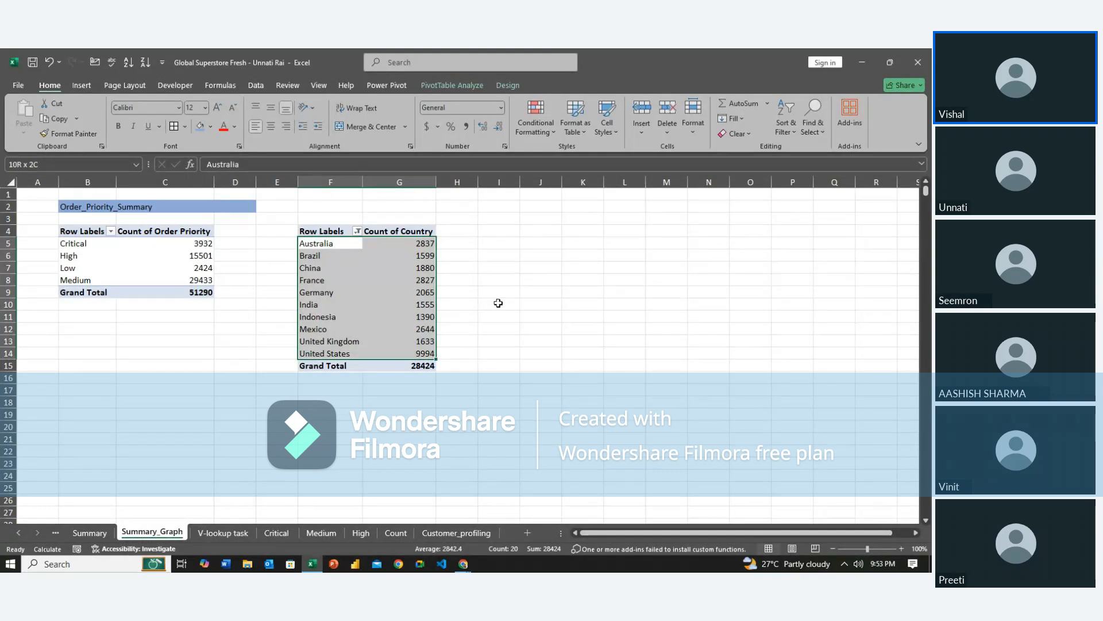
left_click(454, 86)
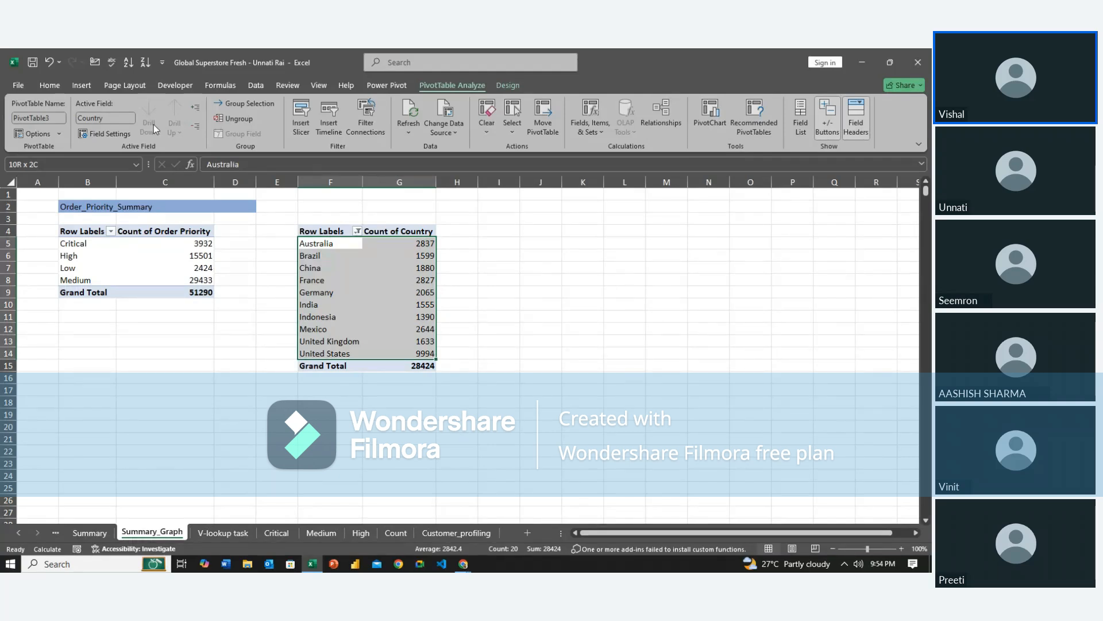
left_click(90, 84)
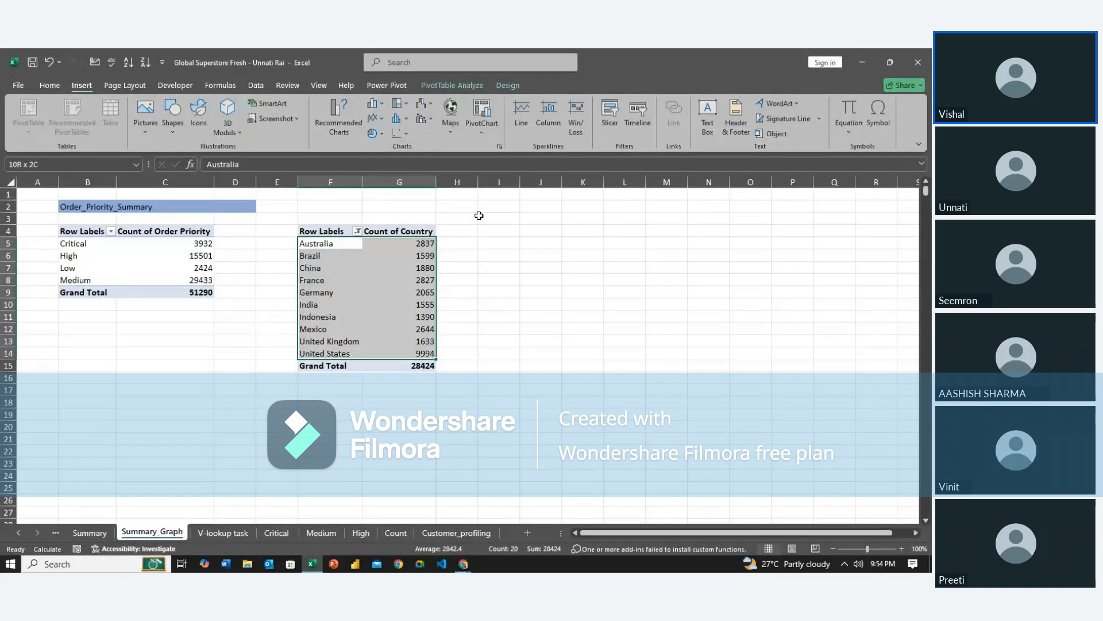
key("alt+F1")
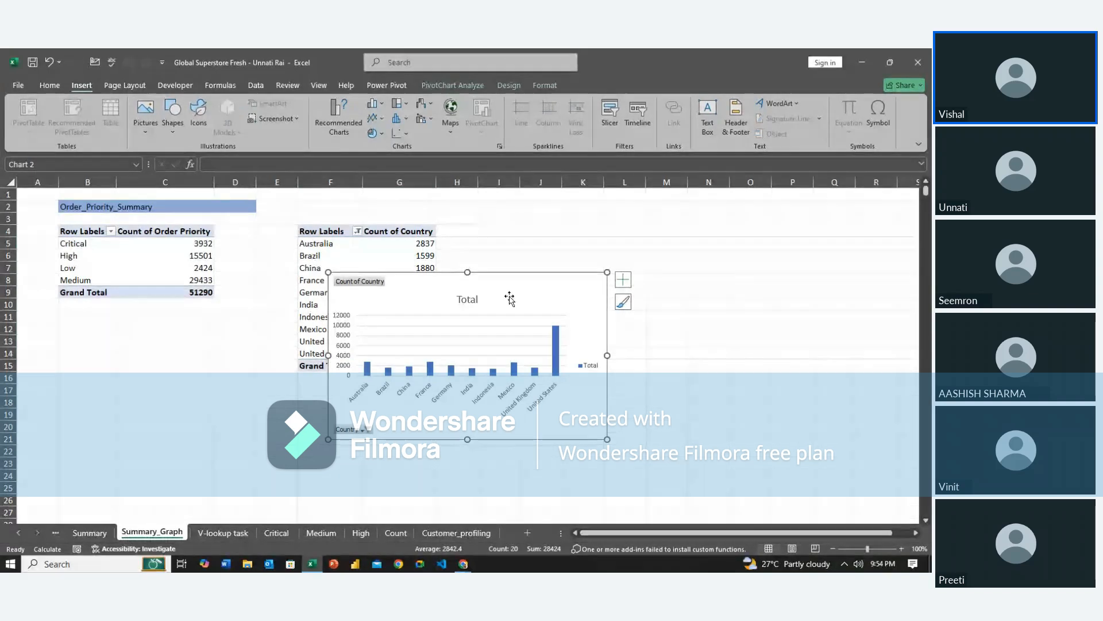
Enlarge the new country chart and move it to start around row 9, overlapping the country pivot table.
left_click_drag(509, 299, 636, 234)
left_click_drag(741, 381, 815, 426)
left_click_drag(616, 225, 332, 304)
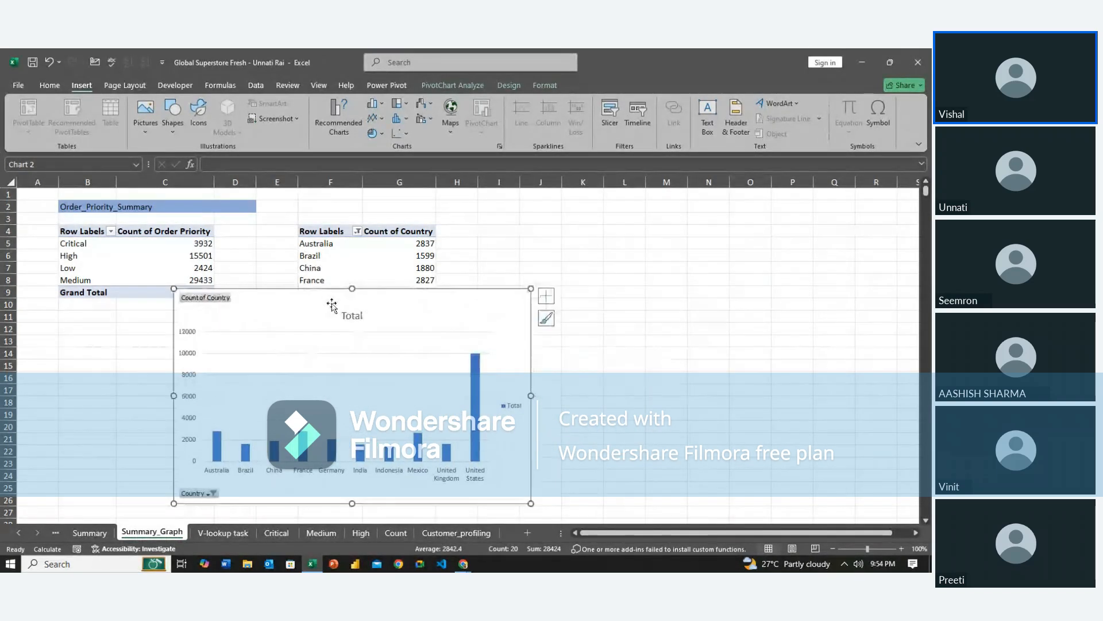
Cut the country chart from Summary_Graph and paste it at cell C5 of a new worksheet.
key("Delete")
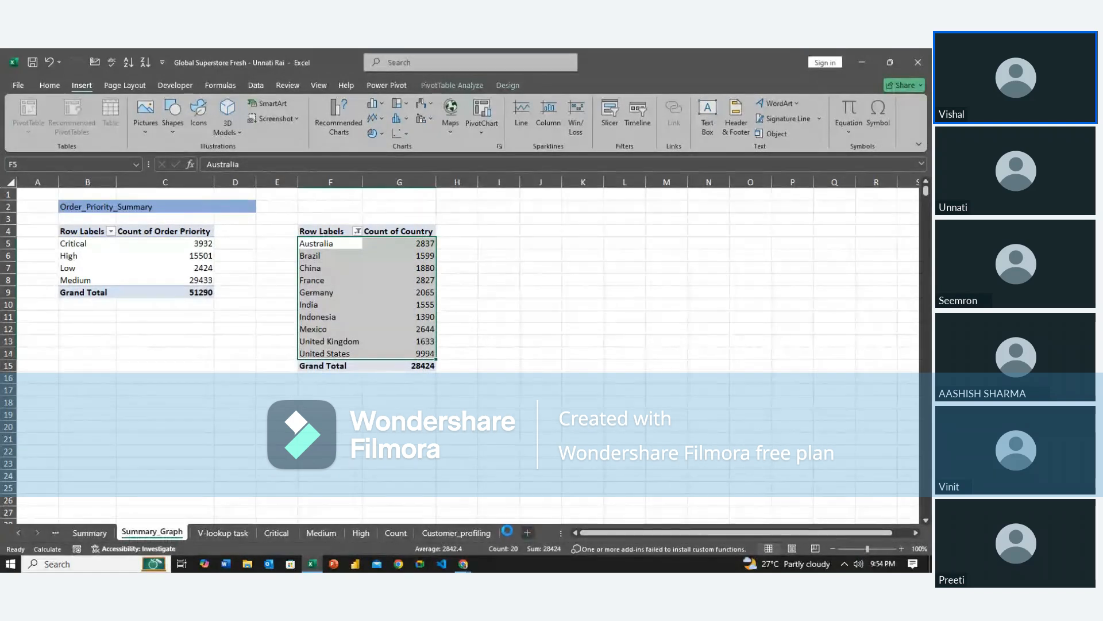
left_click(534, 536)
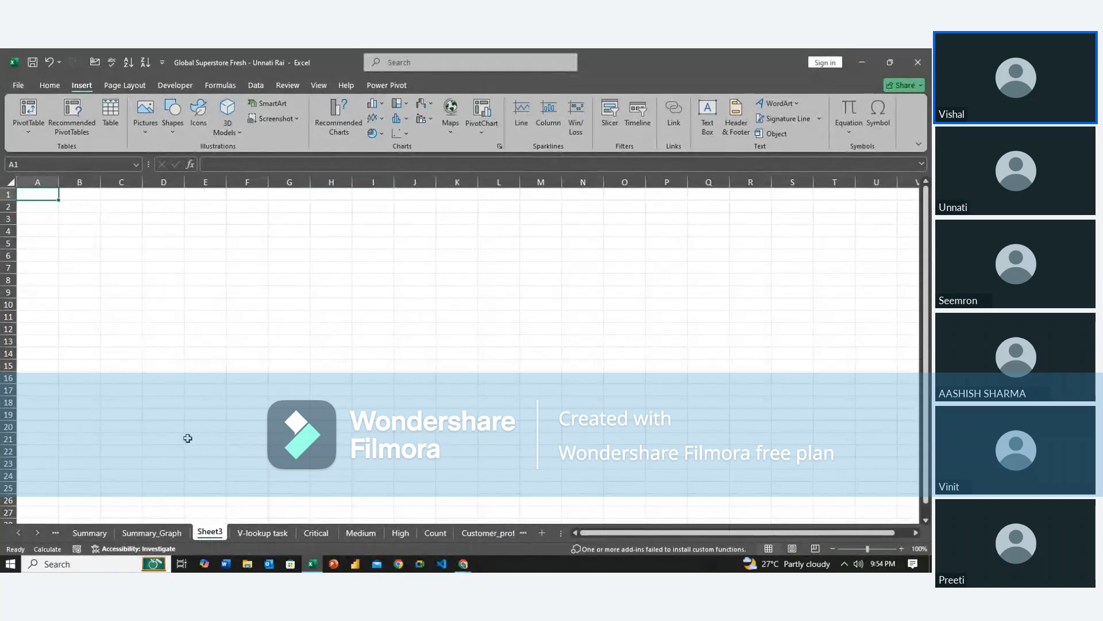
left_click(149, 273)
key("Left")
key("Up")
key("Up")
key("ctrl+v")
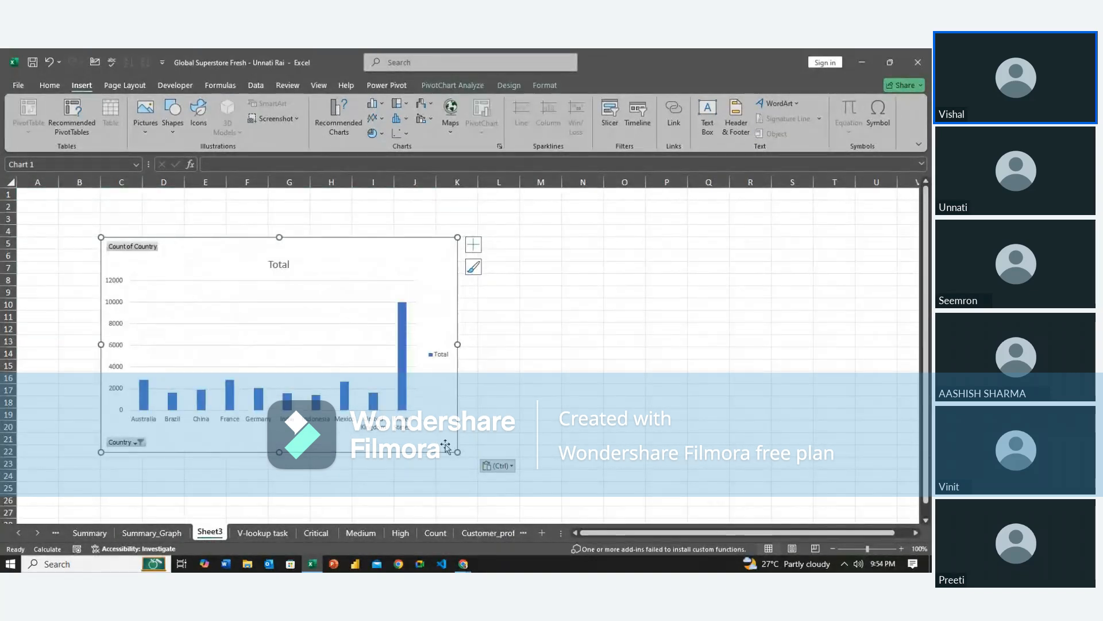
Enlarge the pasted chart to span about columns B to S and rows 2 to 25.
left_click_drag(454, 450, 728, 471)
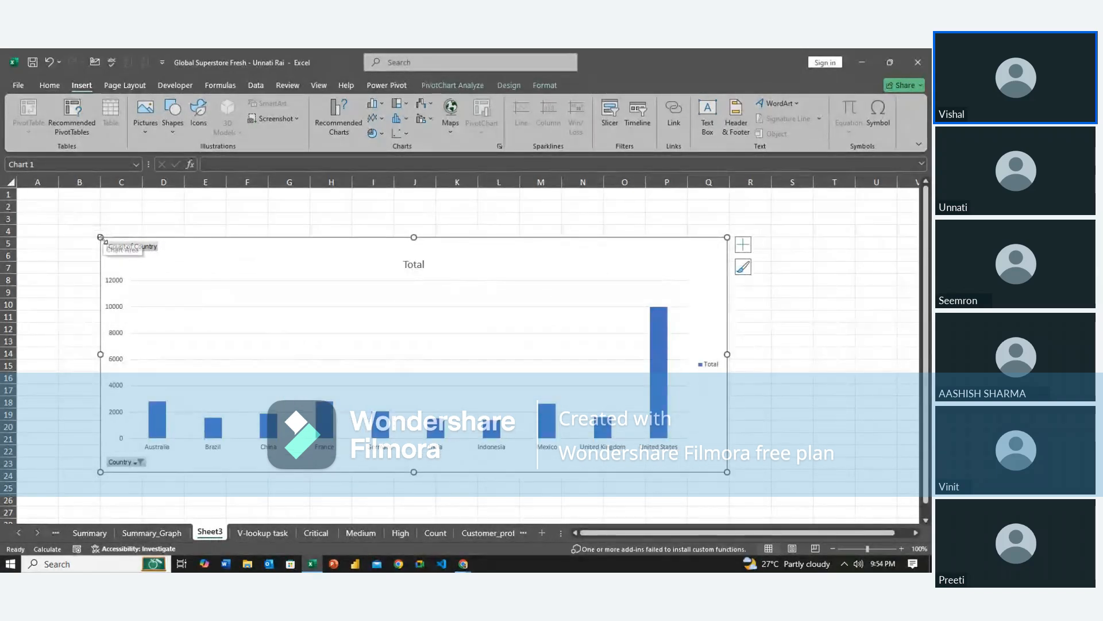
left_click_drag(100, 236, 53, 199)
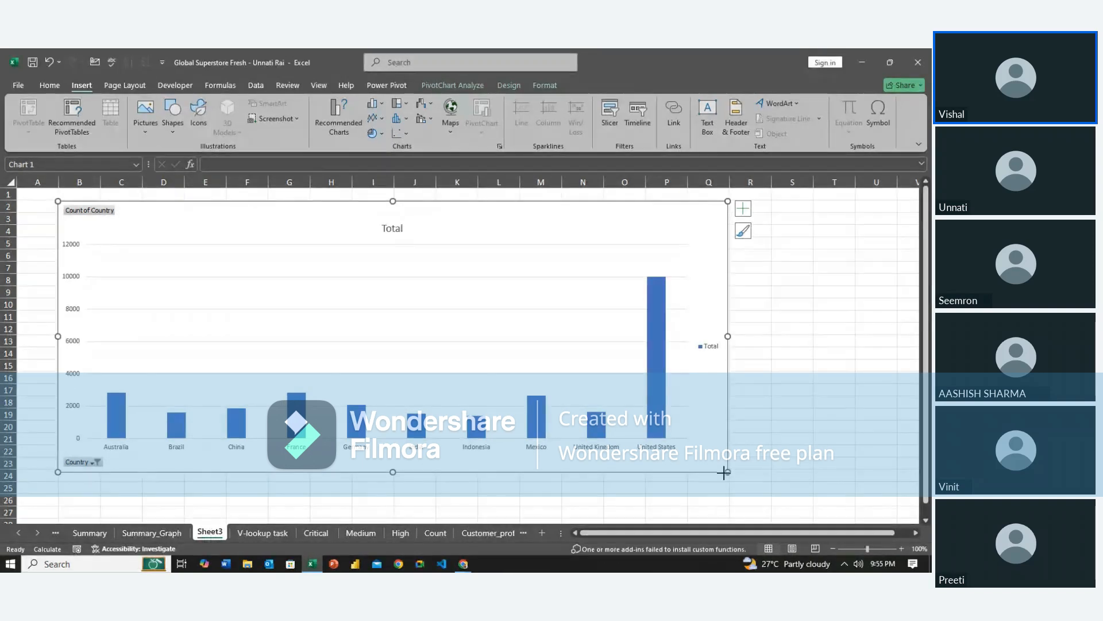
left_click_drag(725, 472, 811, 495)
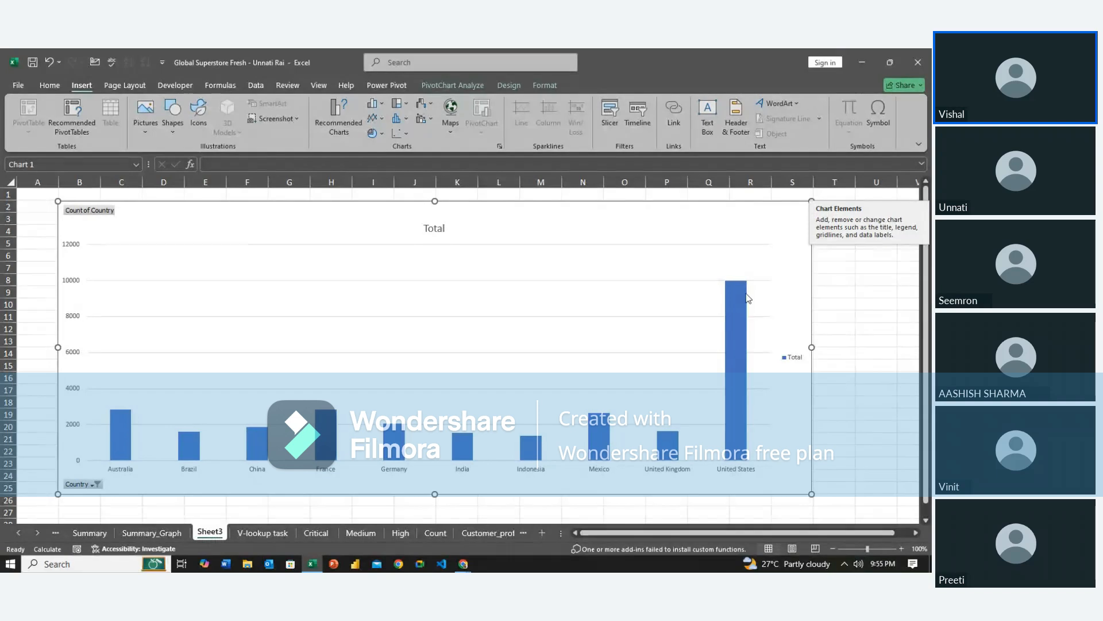
Add data labels to the columns of the country chart.
mouse_move(741, 313)
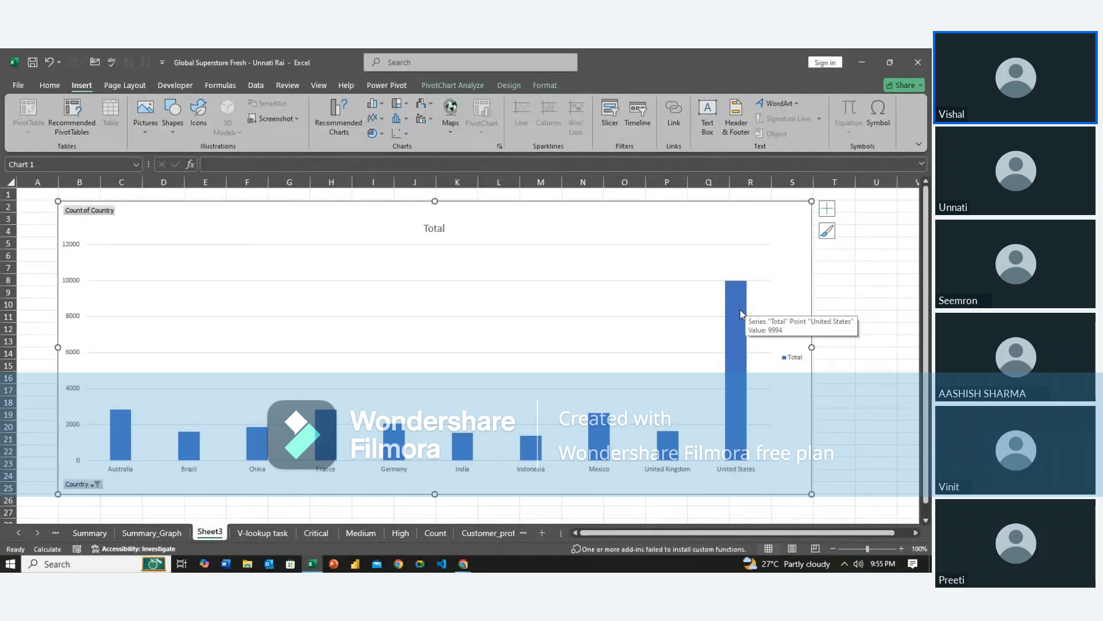
left_click(828, 210)
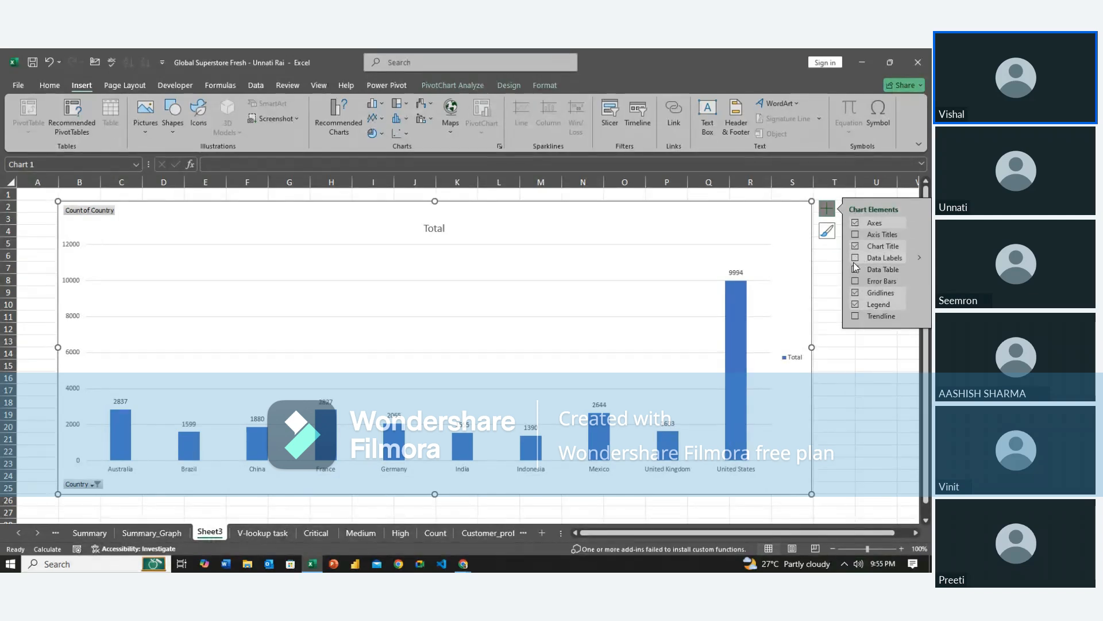
left_click(855, 258)
left_click(836, 392)
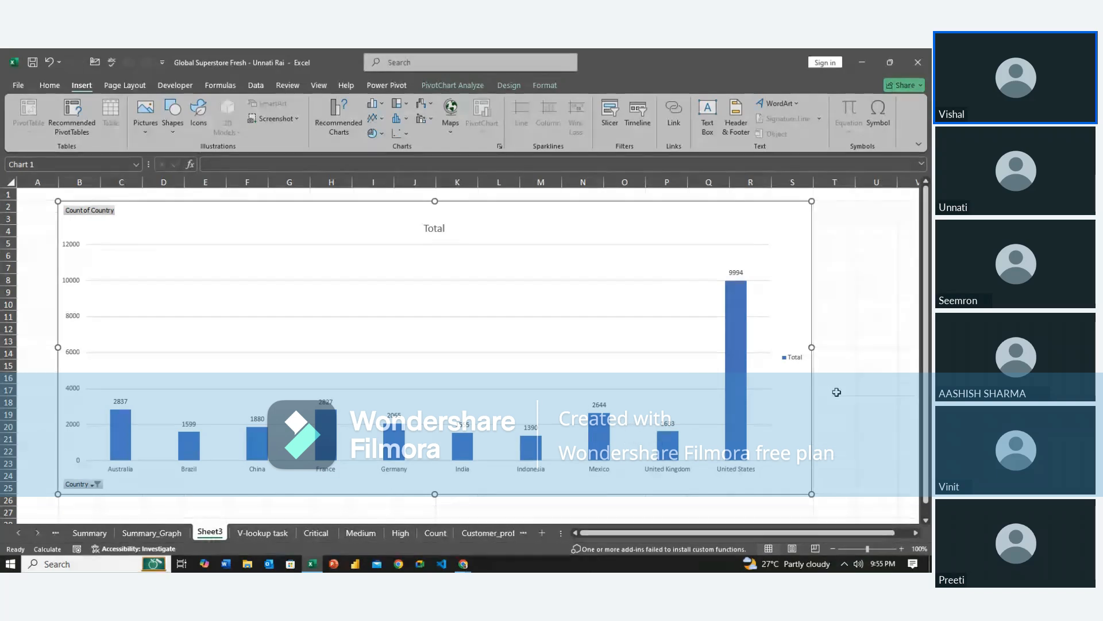
Apply the dark gradient chart style and the third Colorful palette, starting with orange, to the country chart.
left_click(556, 293)
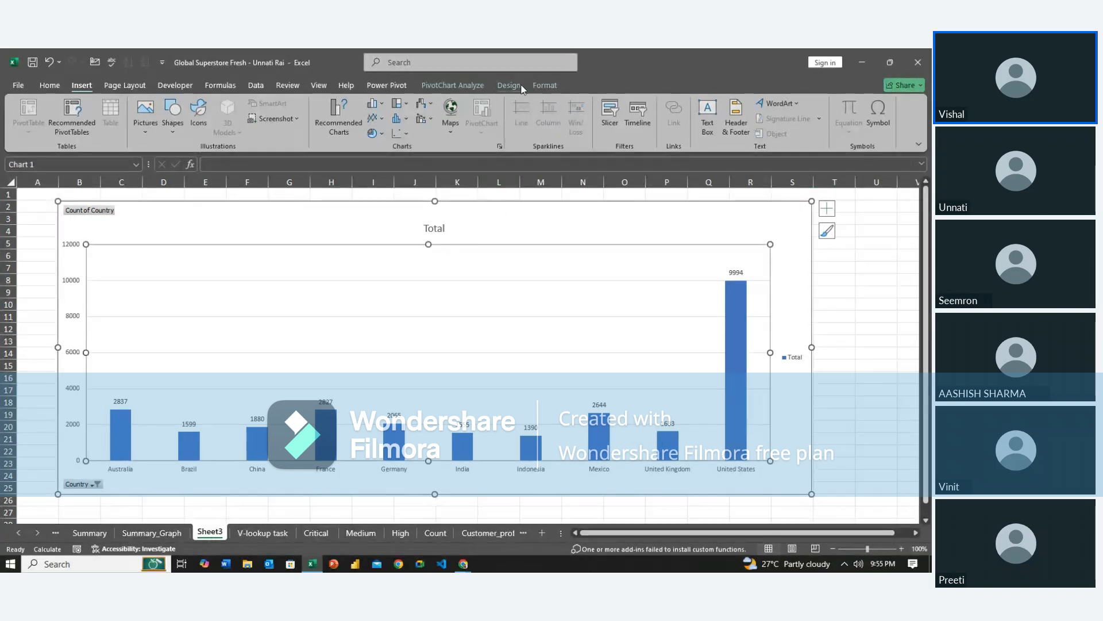
left_click(500, 85)
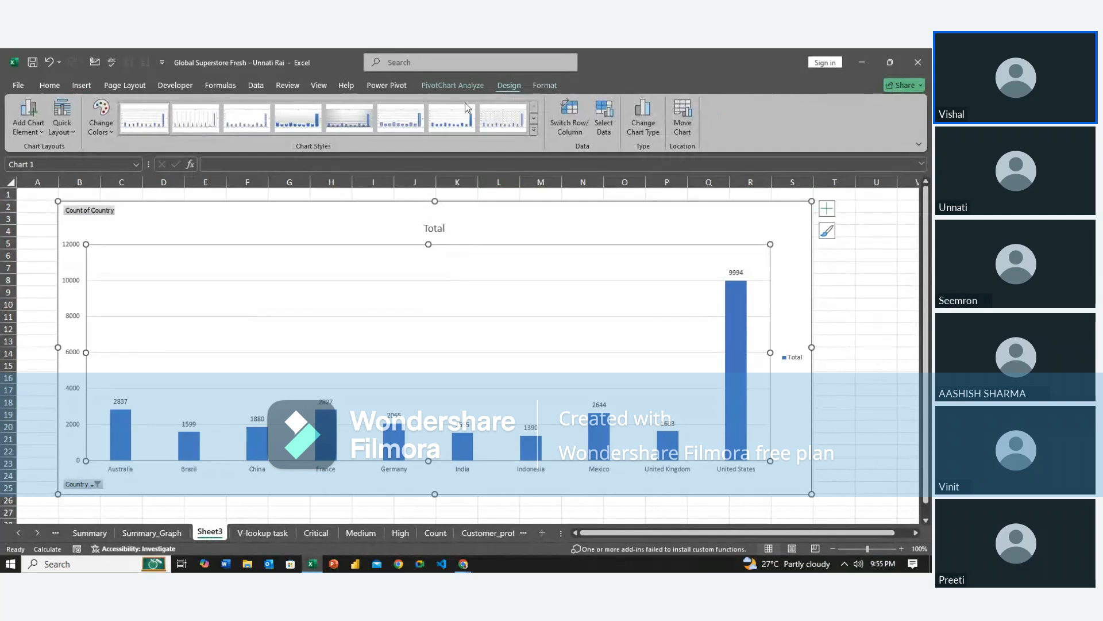
left_click(534, 131)
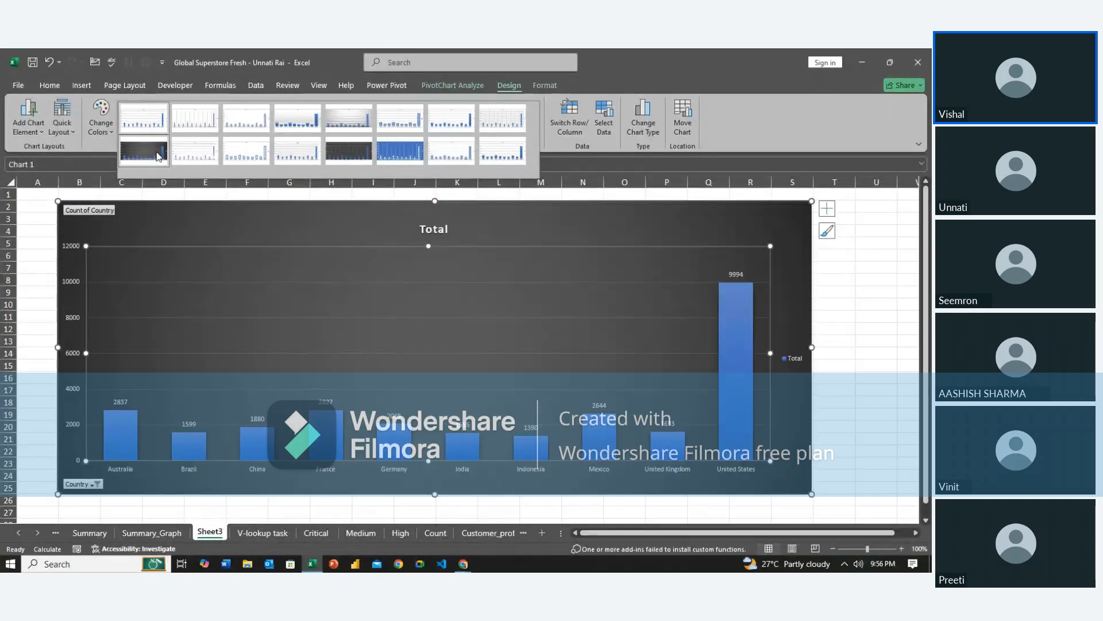
left_click(157, 154)
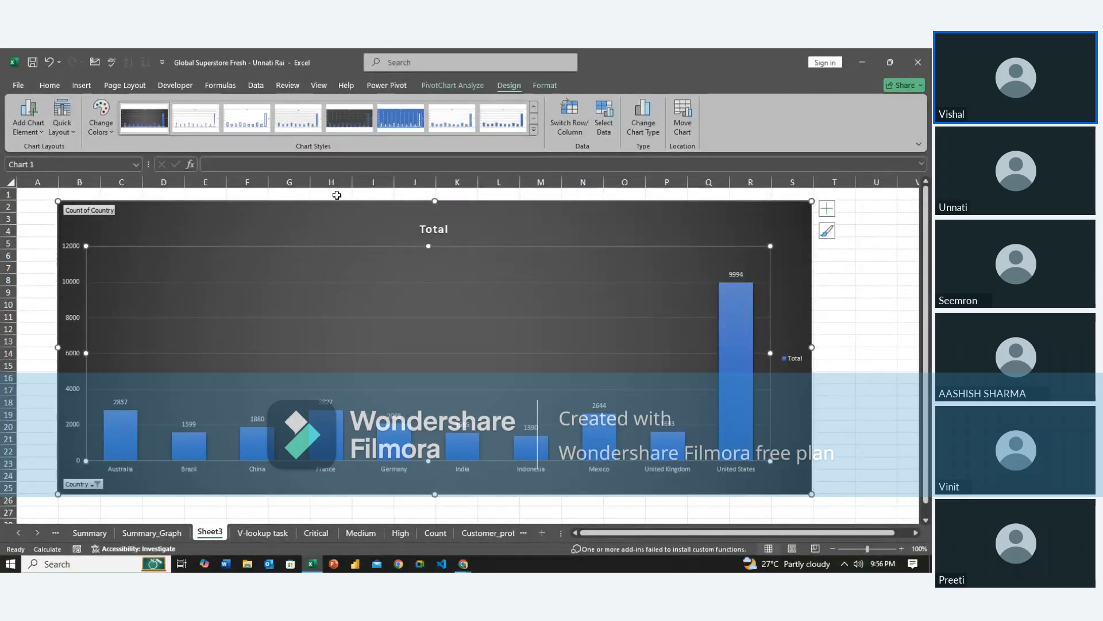
left_click(101, 123)
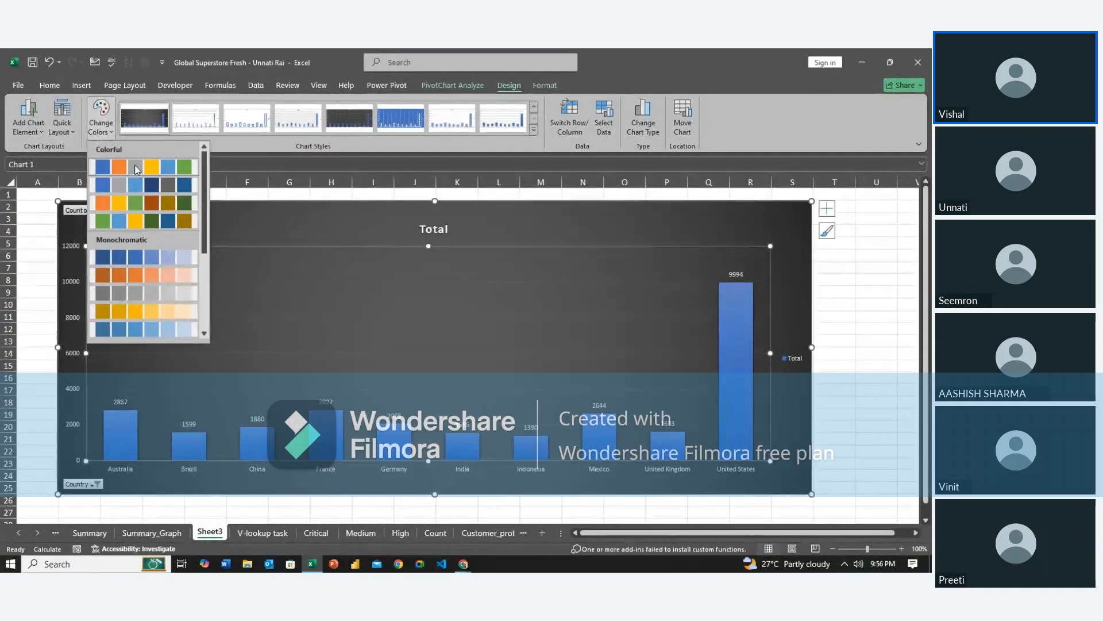
left_click(148, 207)
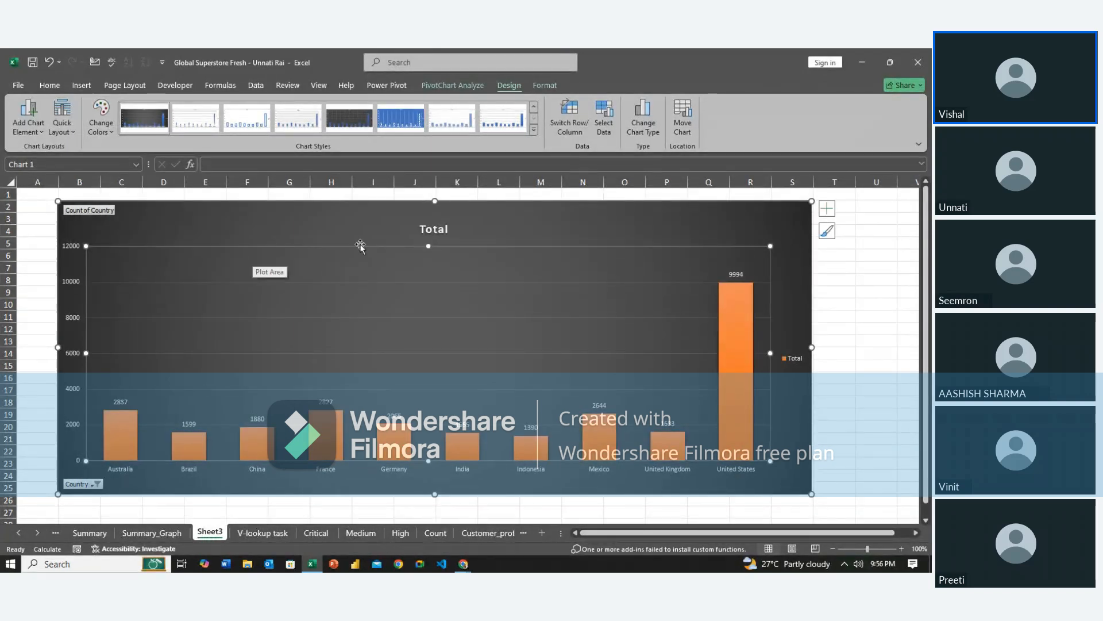
Review the country chart's data source settings and the available chart types without changing them.
left_click(602, 134)
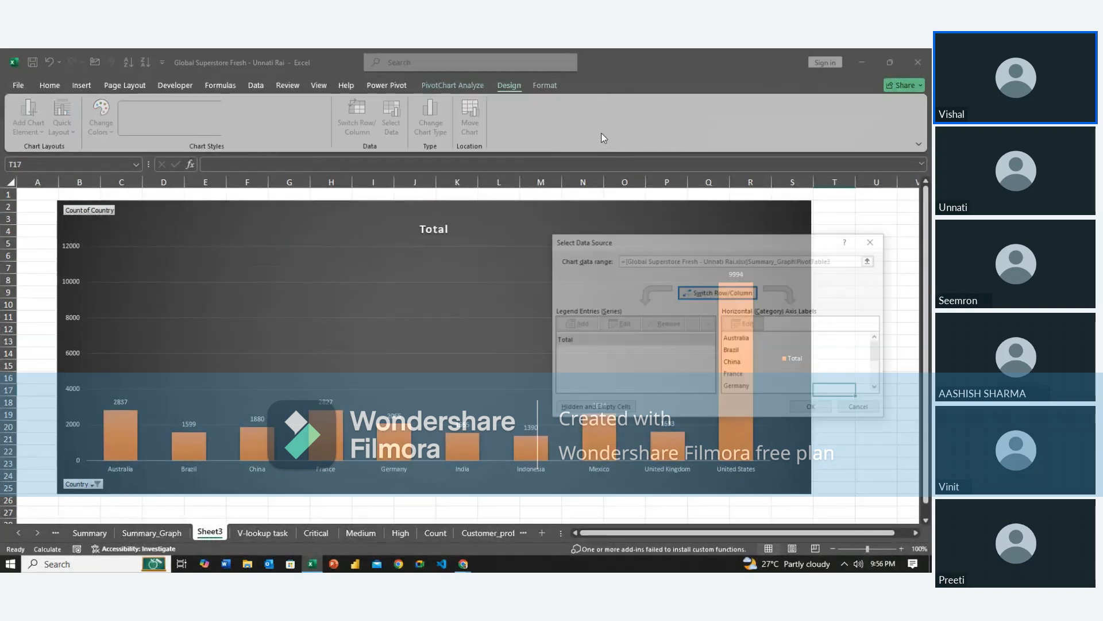
left_click(877, 242)
left_click(649, 128)
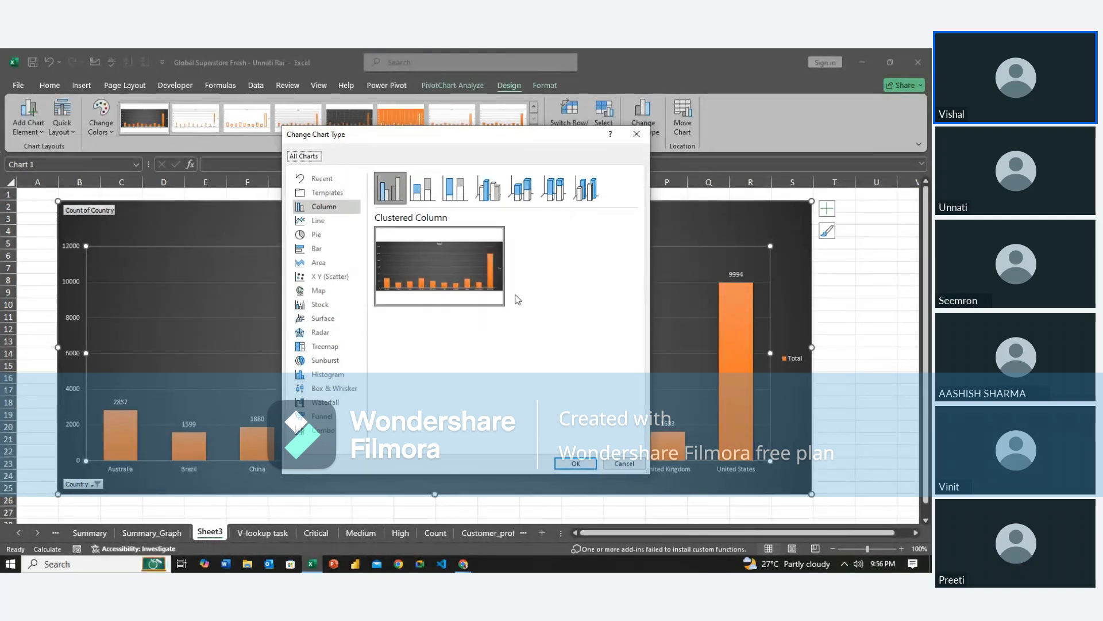
left_click(636, 134)
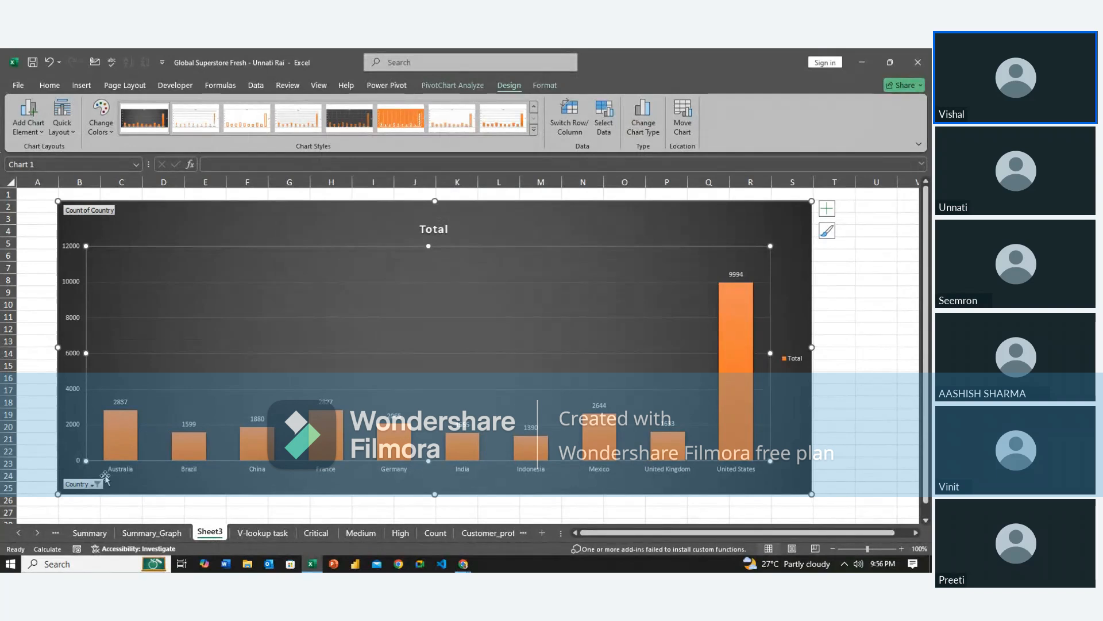
Preview the quick chart styles for the country chart and look over its shape formatting options without applying any.
left_click(827, 230)
scroll(770, 345, "down", 2)
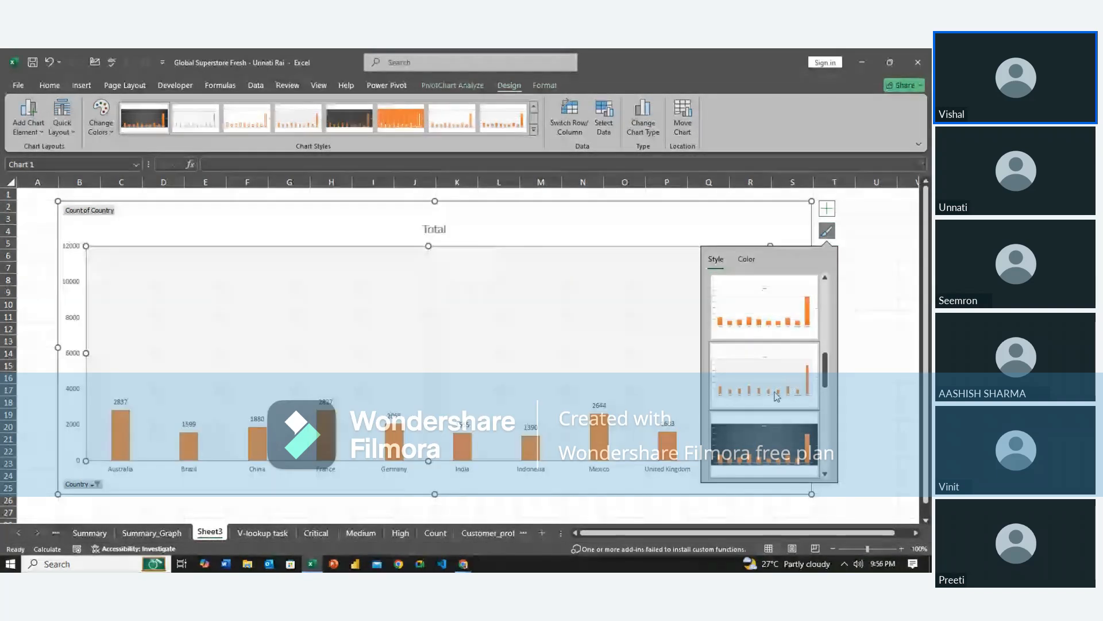
scroll(770, 373, "up", 3)
left_click(890, 304)
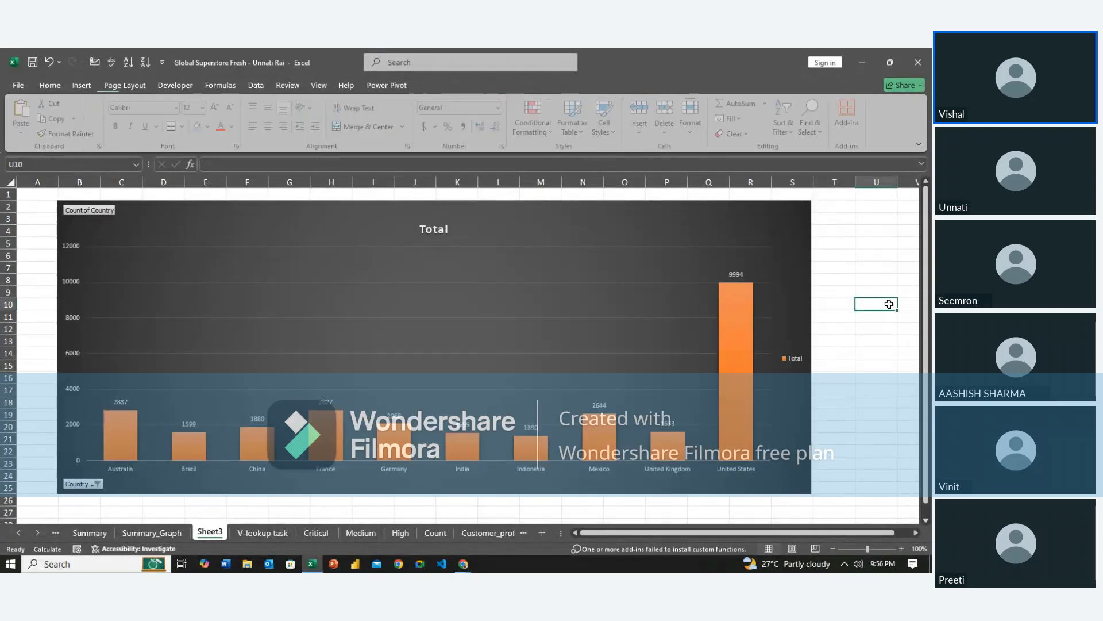
left_click(537, 266)
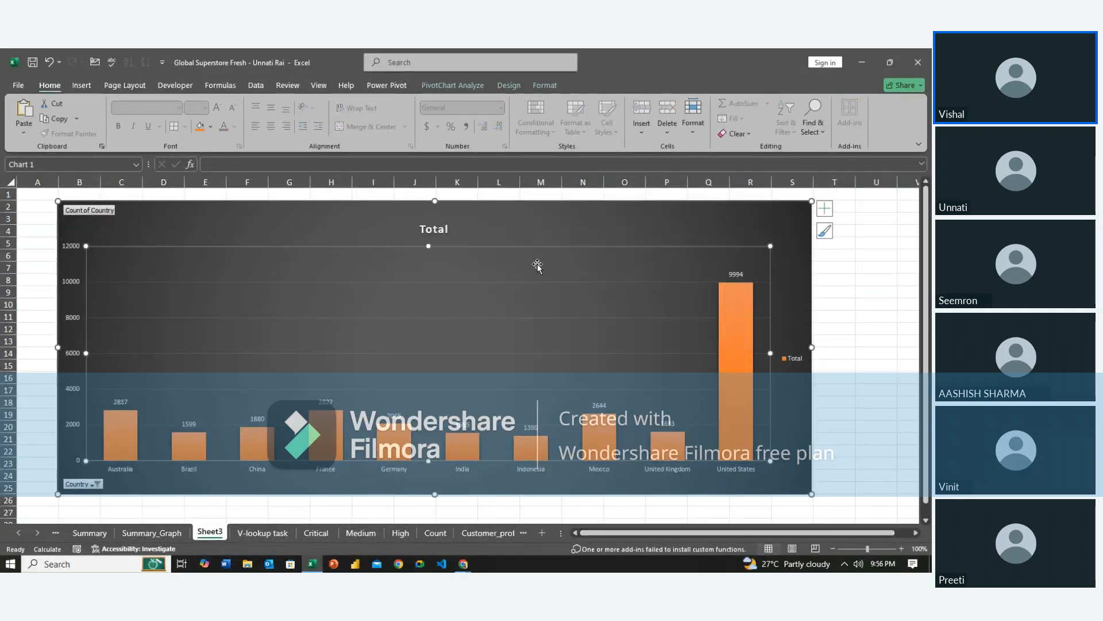
left_click(540, 87)
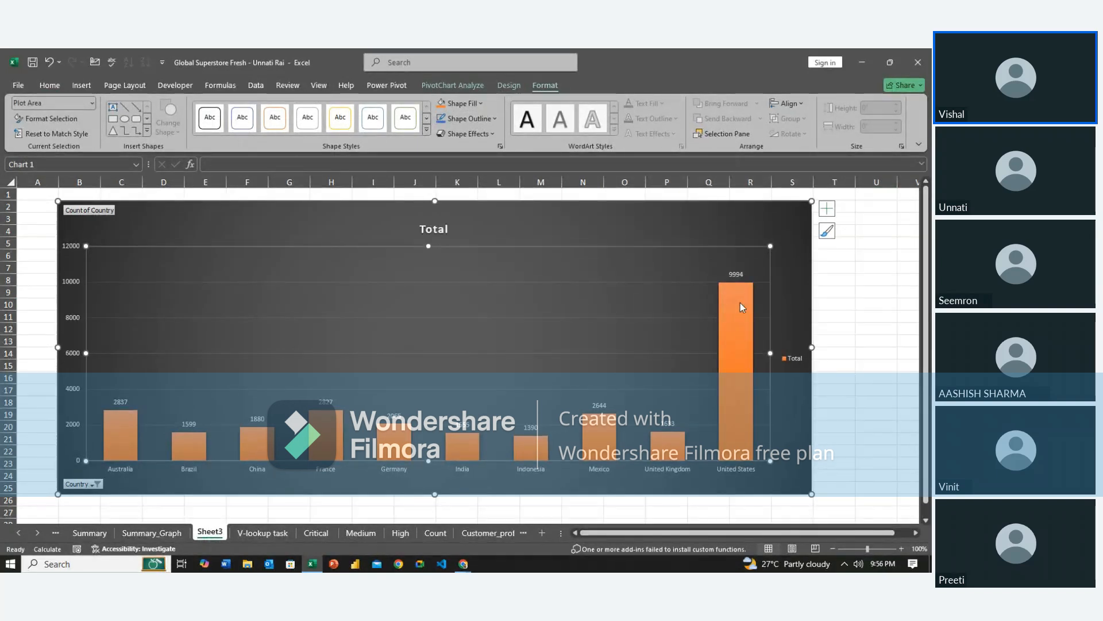
mouse_move(741, 307)
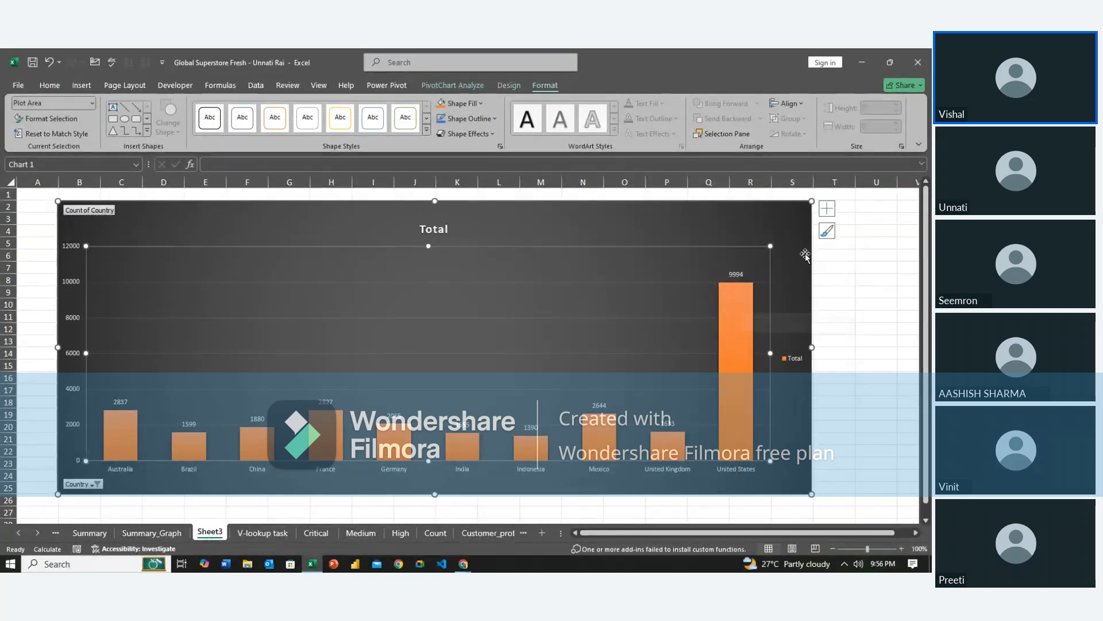
Add a data table beneath the columns of the country chart.
left_click(828, 210)
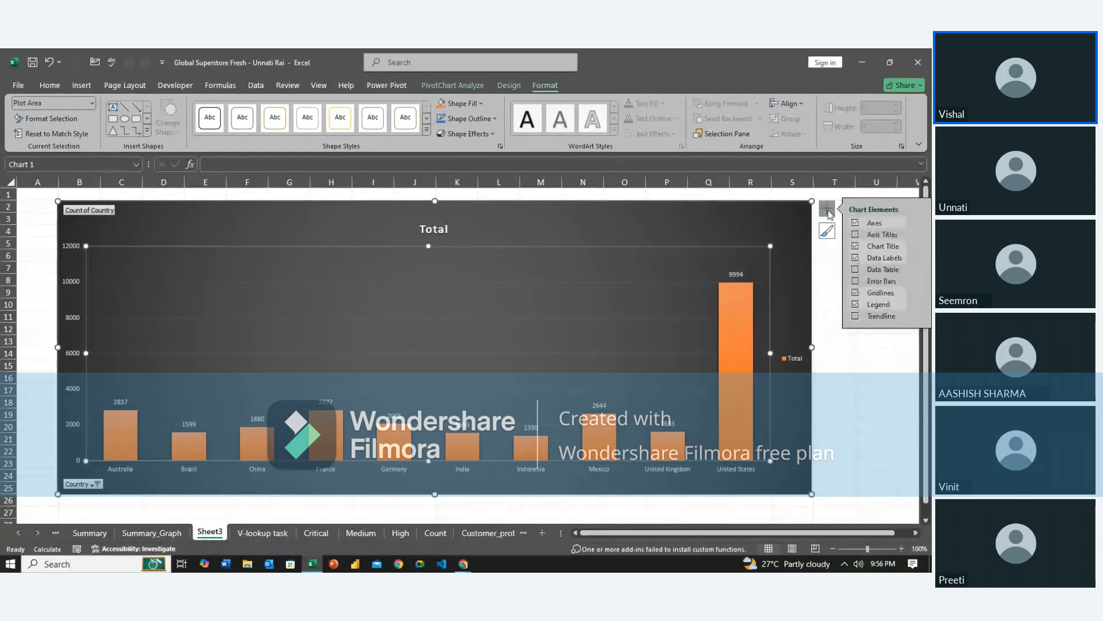
left_click(856, 269)
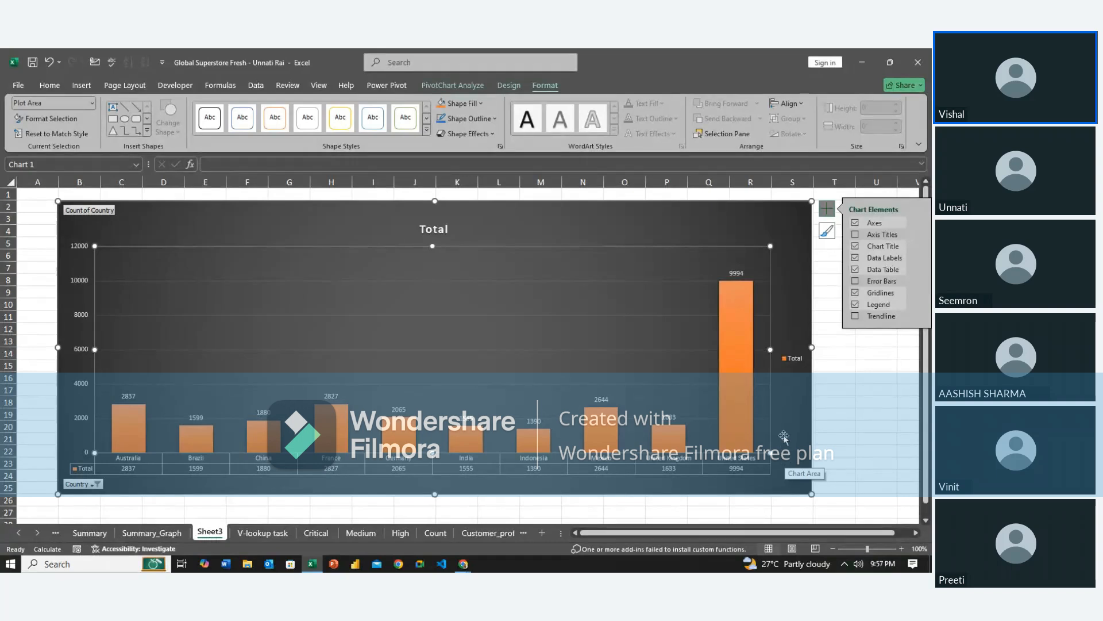
left_click(791, 360)
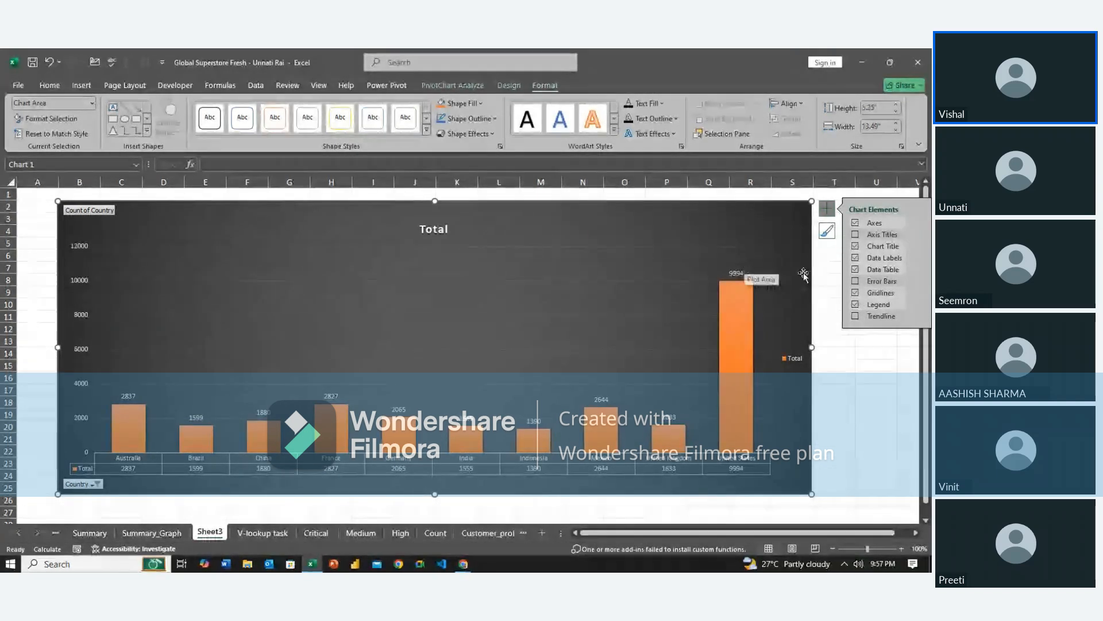
Try out a linear trendline on the country chart and remove it again.
left_click(855, 317)
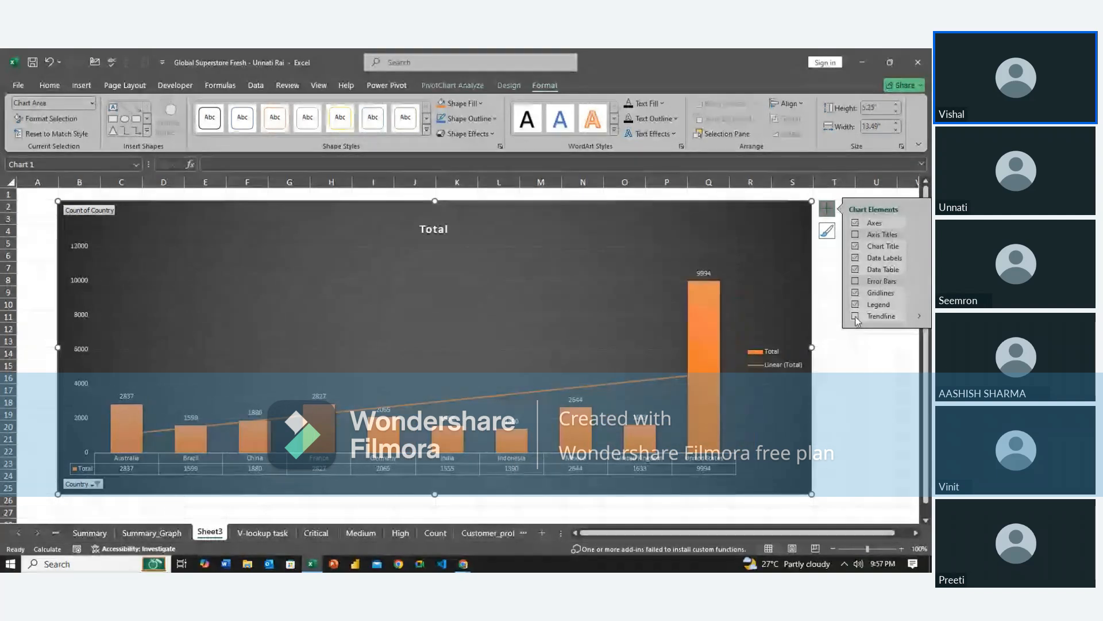
left_click(855, 317)
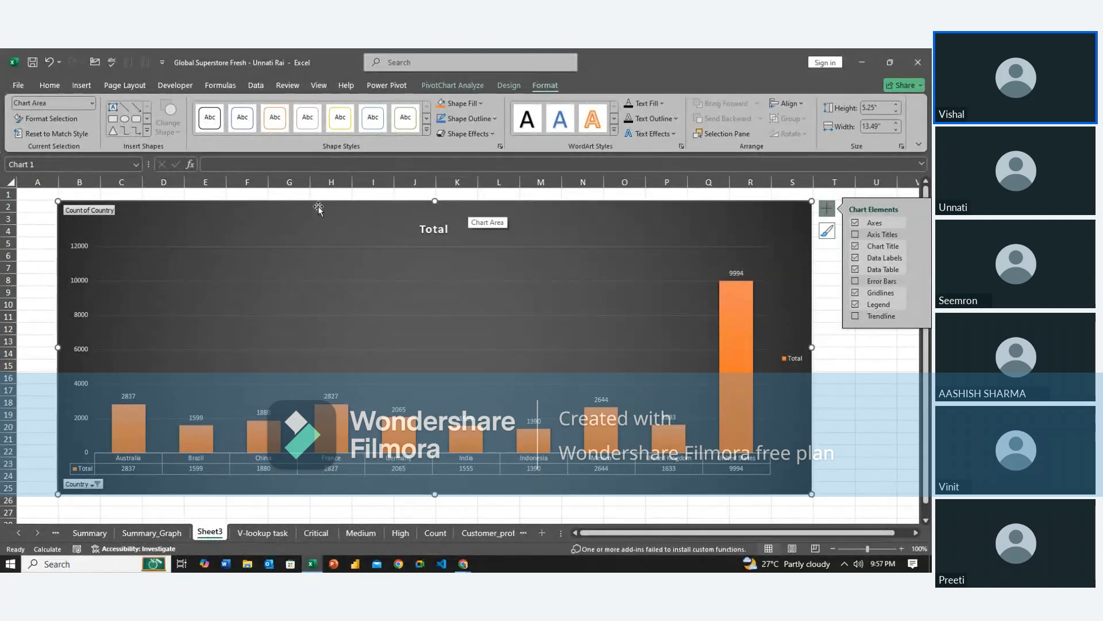
left_click(463, 85)
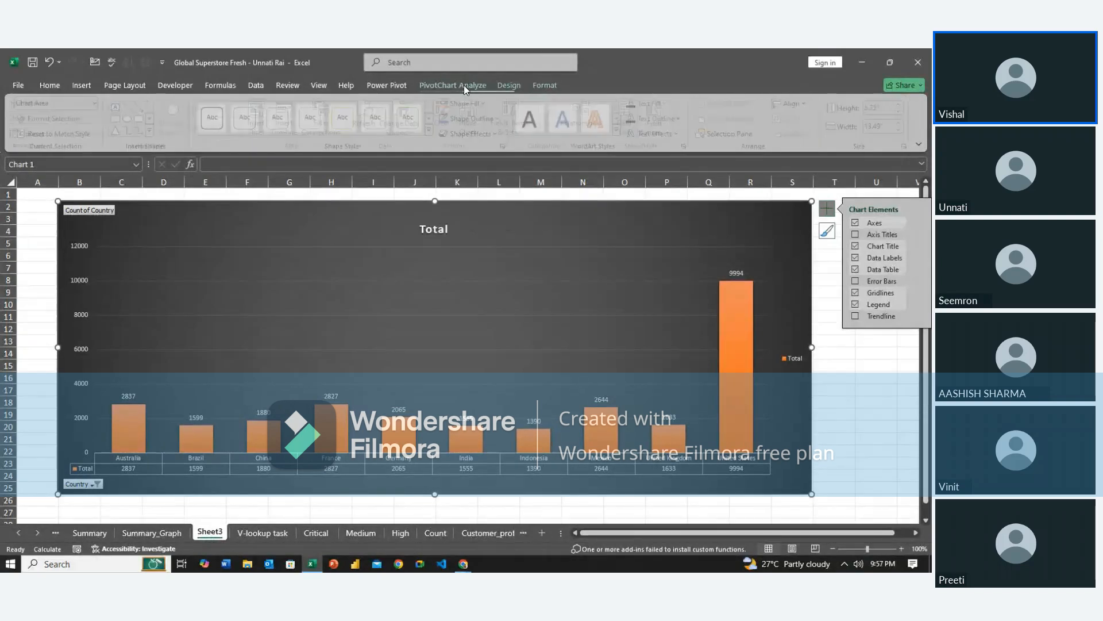
left_click(501, 85)
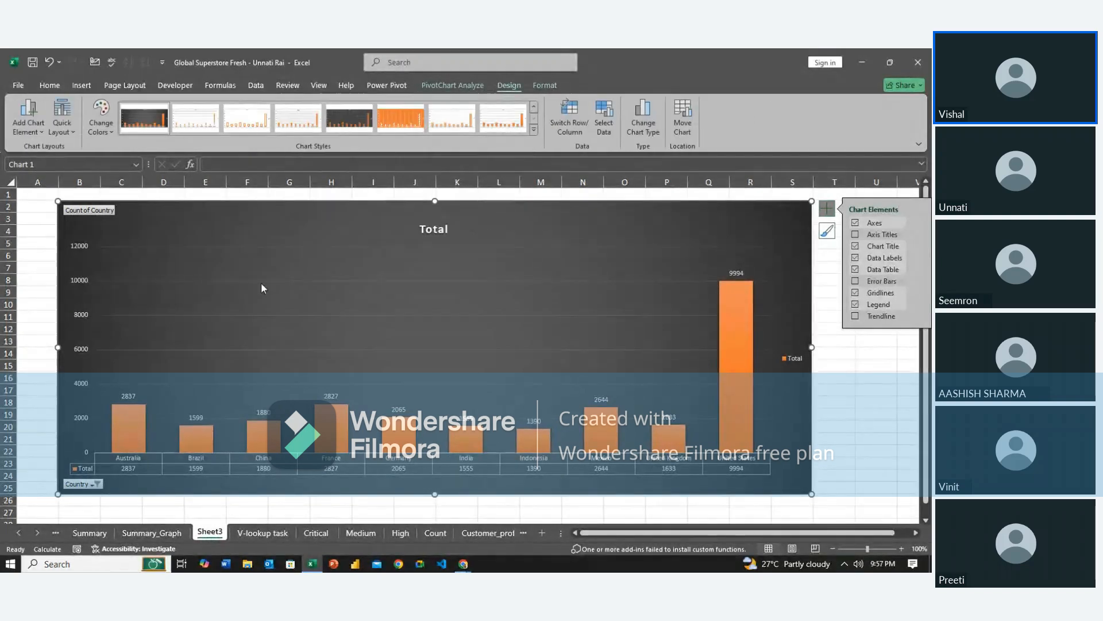
Review the pivot tables on the Summary sheet and the customer, segment, location and product columns of the Orders sheet.
left_click(138, 533)
left_click(99, 532)
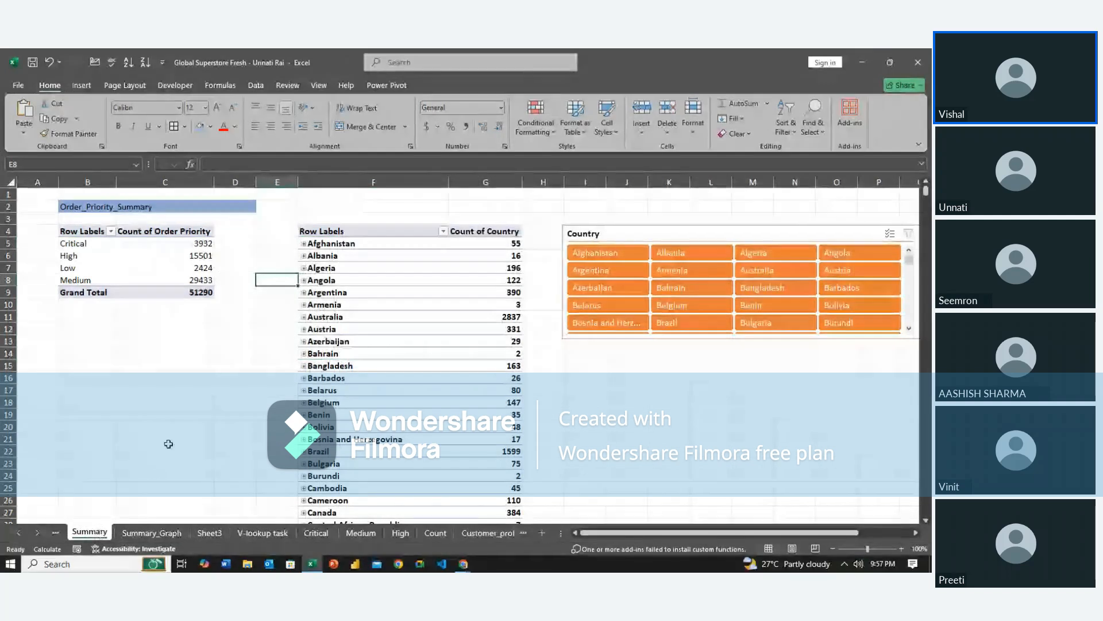
left_click(56, 532)
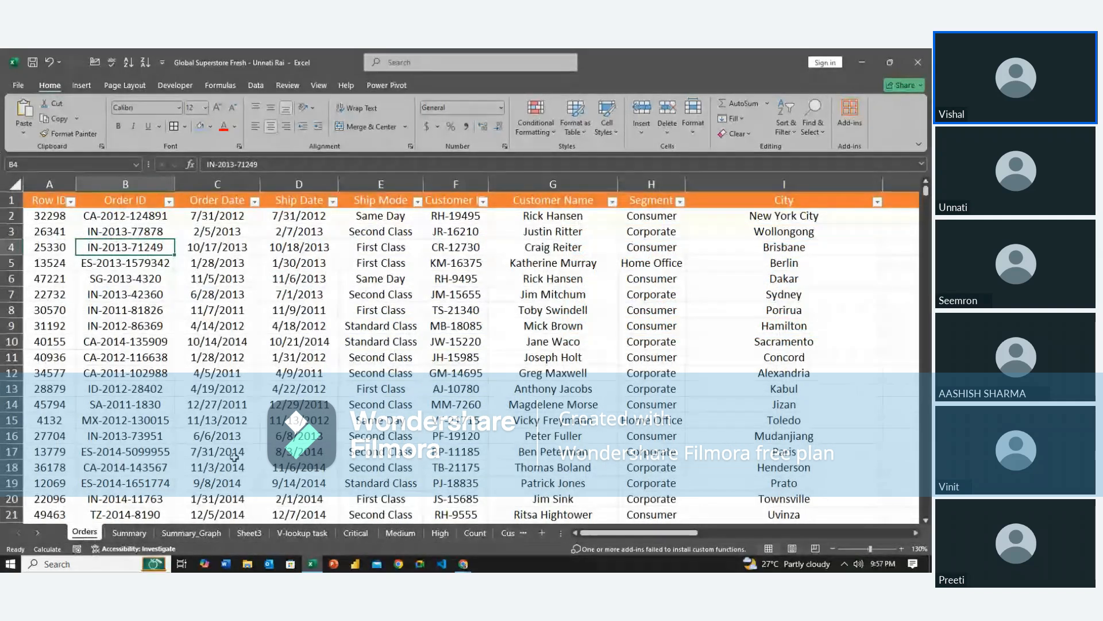
left_click(454, 248)
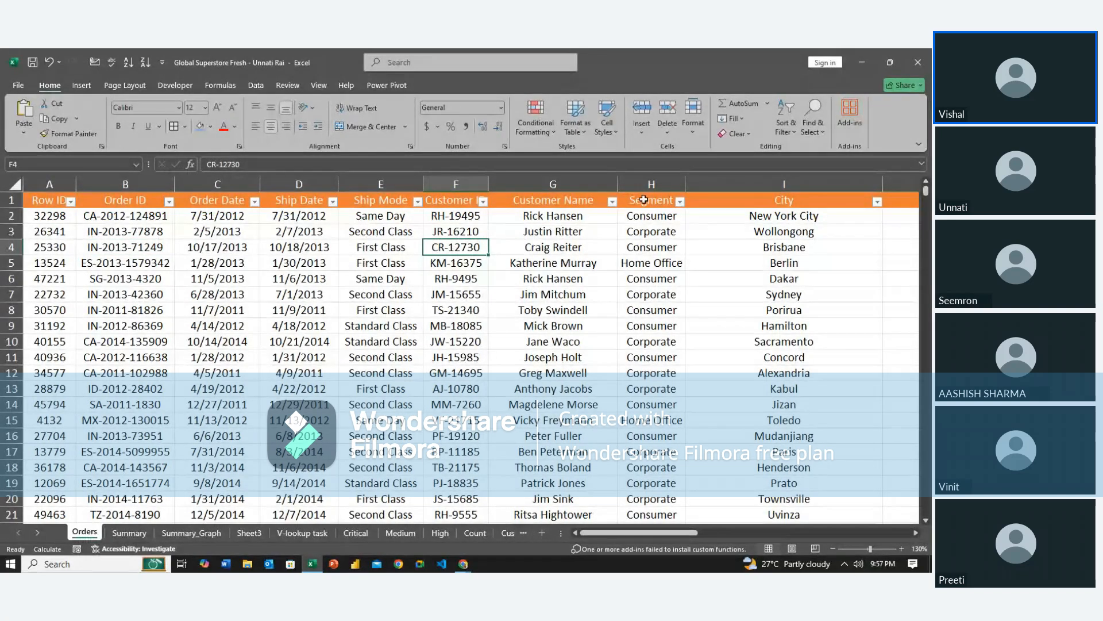
left_click(679, 218)
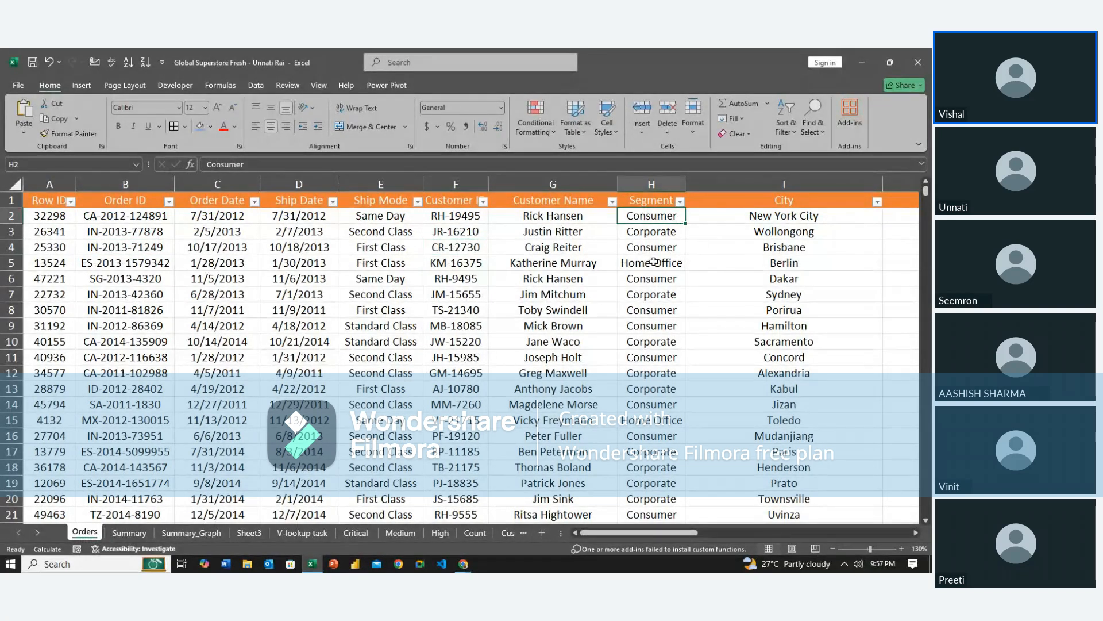
scroll(654, 263, "right", 1)
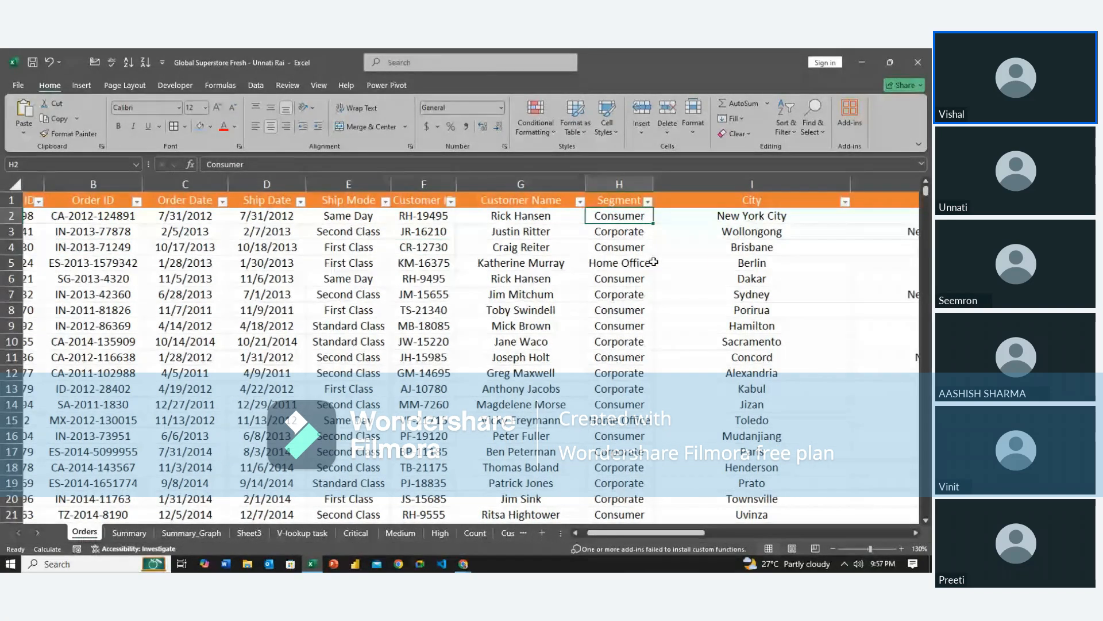
scroll(654, 262, "right", 3)
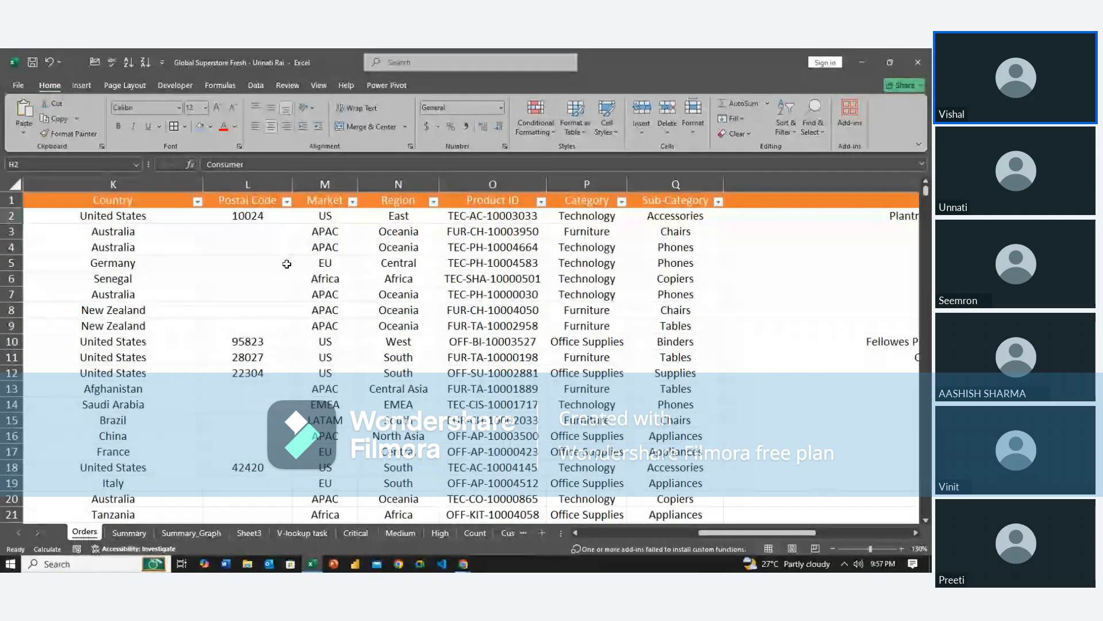
scroll(380, 271, "left", 2)
scroll(379, 271, "right", 1)
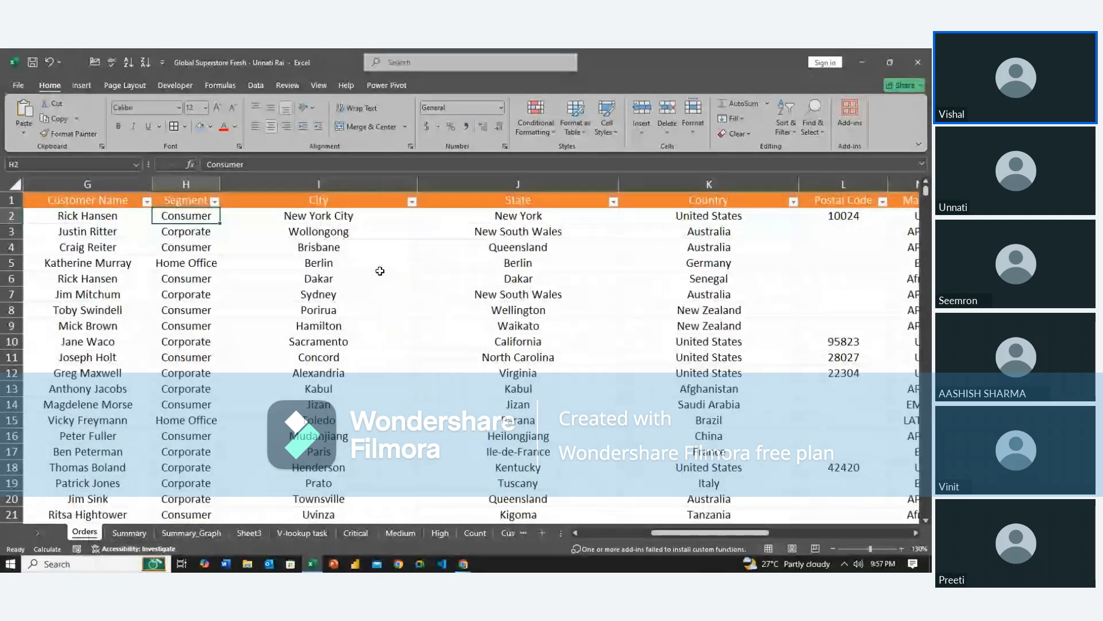
scroll(379, 271, "right", 3)
scroll(380, 271, "left", 4)
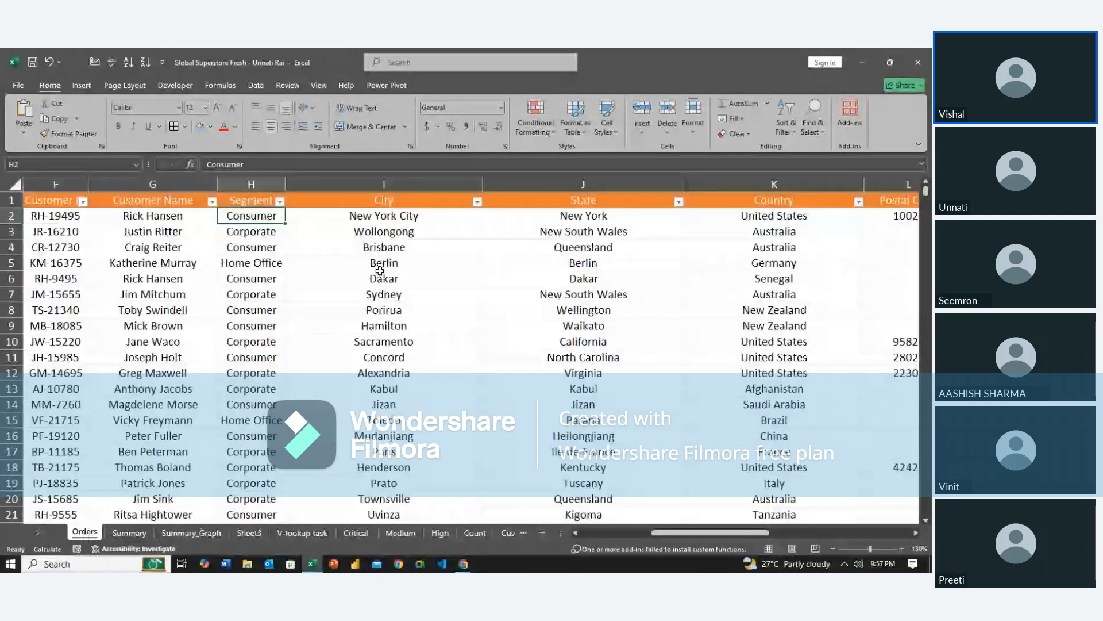
scroll(380, 271, "left", 3)
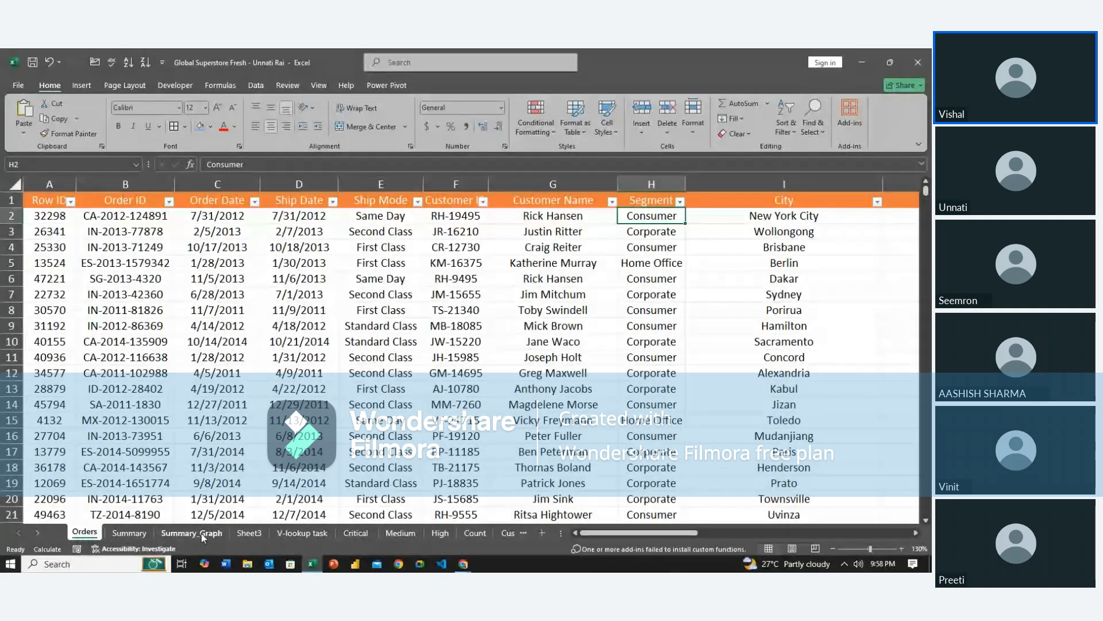
left_click(201, 533)
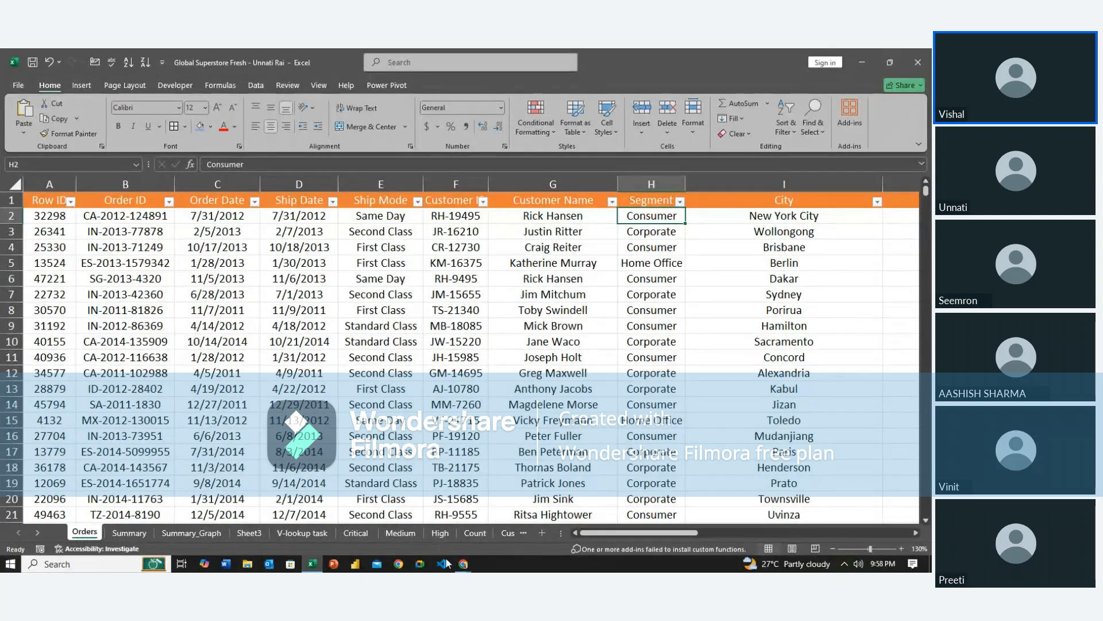
Switch to the Zoho meeting in Chrome and stop sharing the screen.
mouse_move(460, 566)
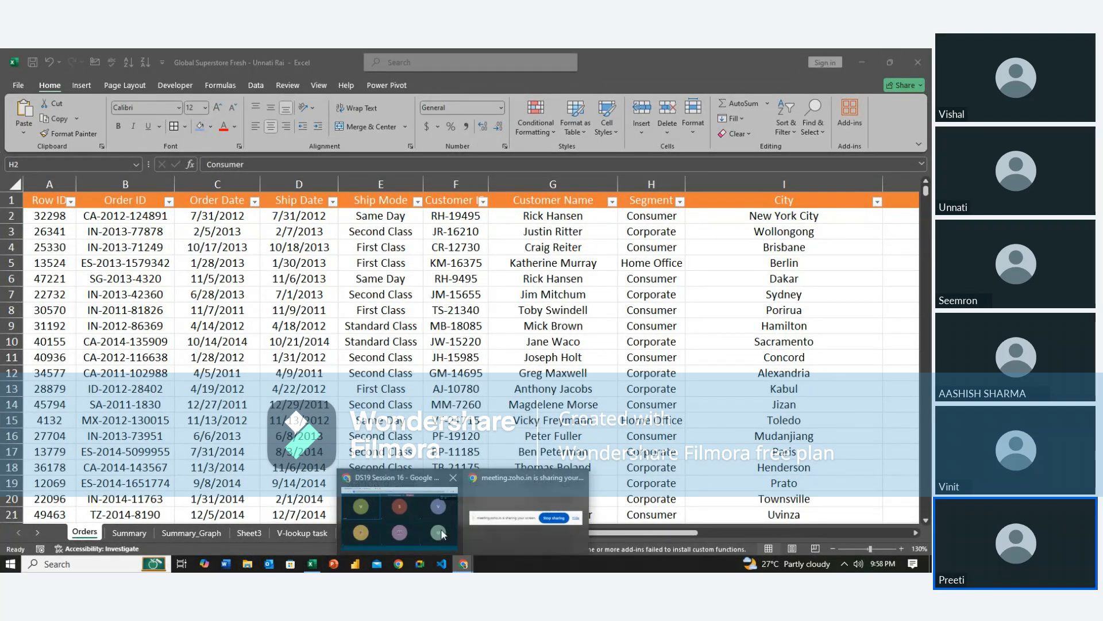
left_click(401, 540)
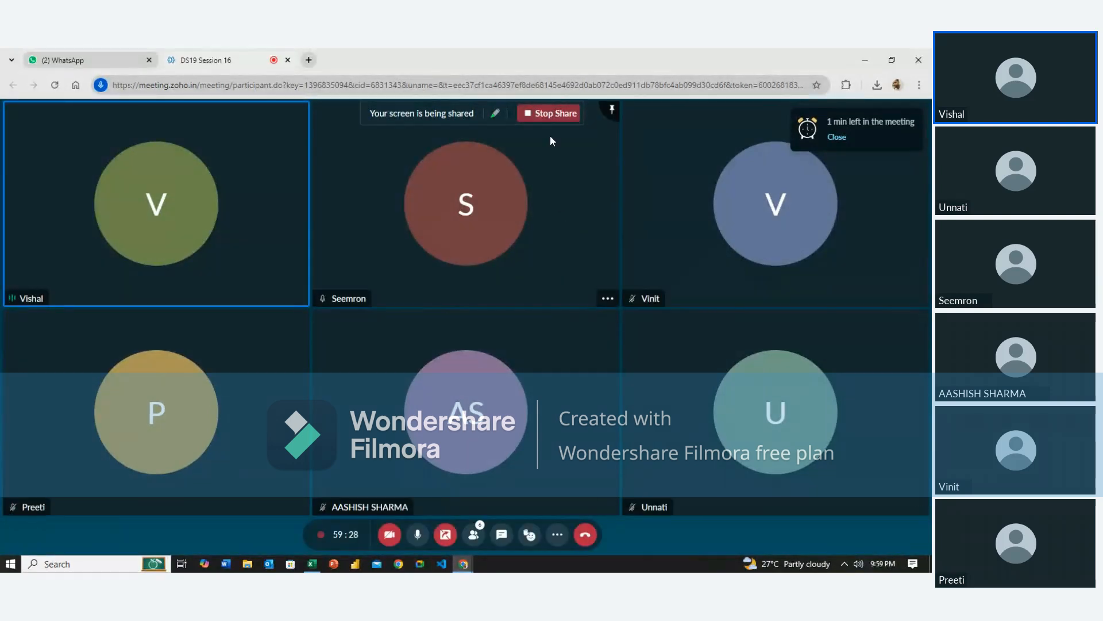
left_click(541, 114)
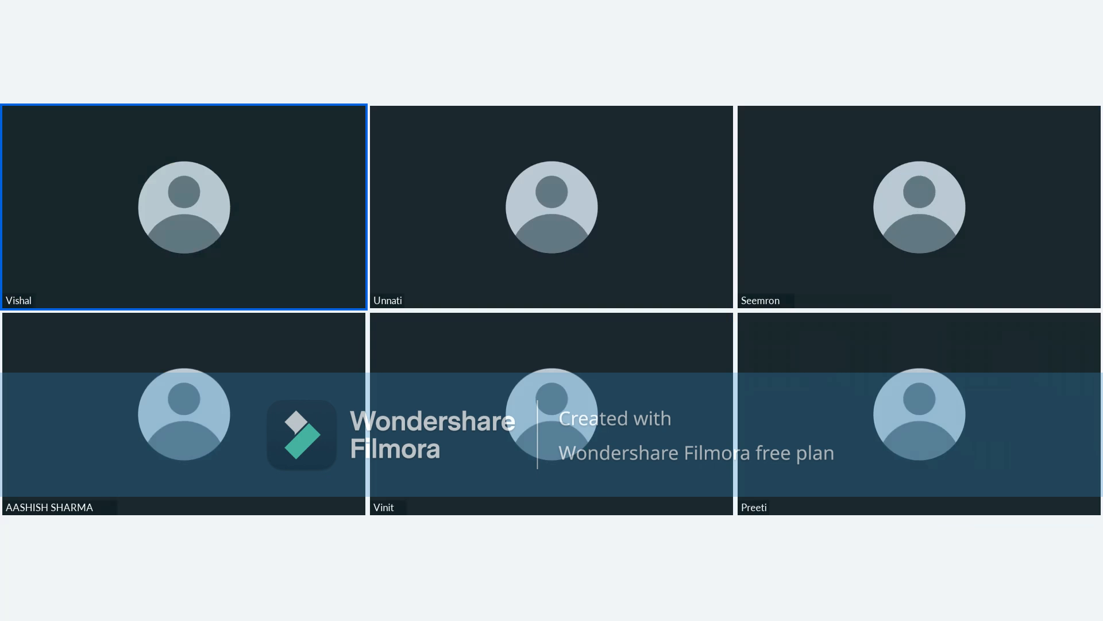